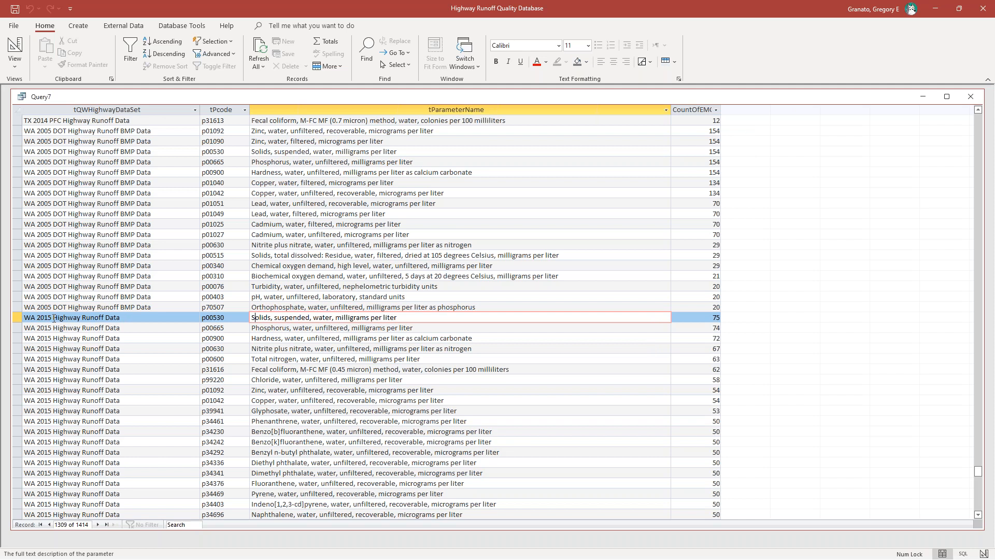
Examine the event-mean-concentration counts and parameter names listed for the WA 2015 Highway Runoff Data set in Query7.
{"action": "left_click", "coordinate": [978, 515]}
{"action": "left_click", "coordinate": [978, 516]}
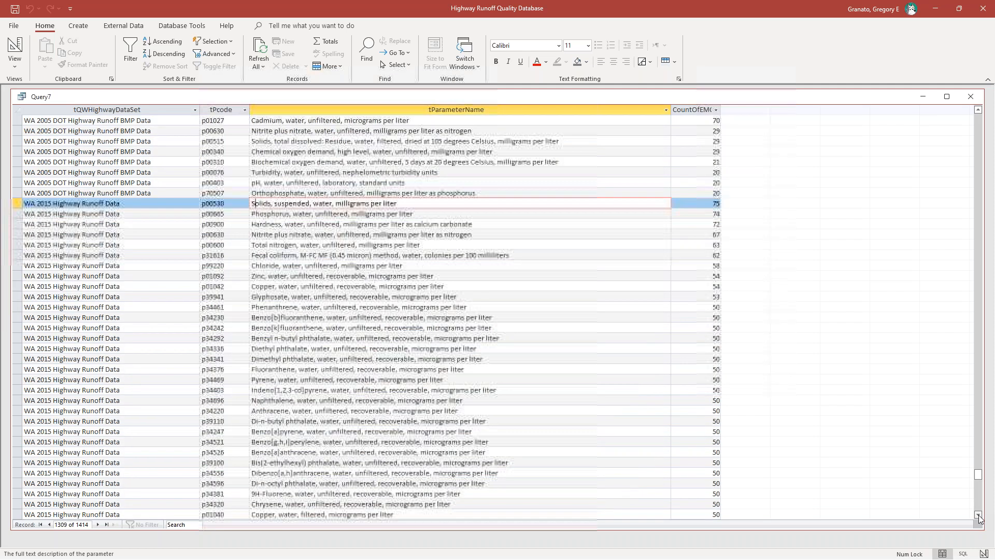
{"action": "left_click", "coordinate": [979, 515]}
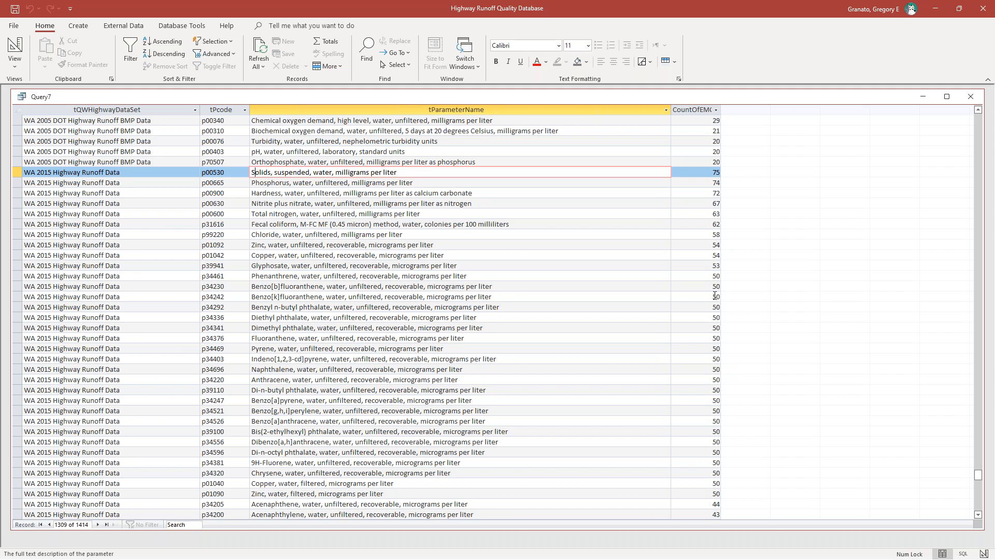
{"action": "left_click", "coordinate": [708, 173]}
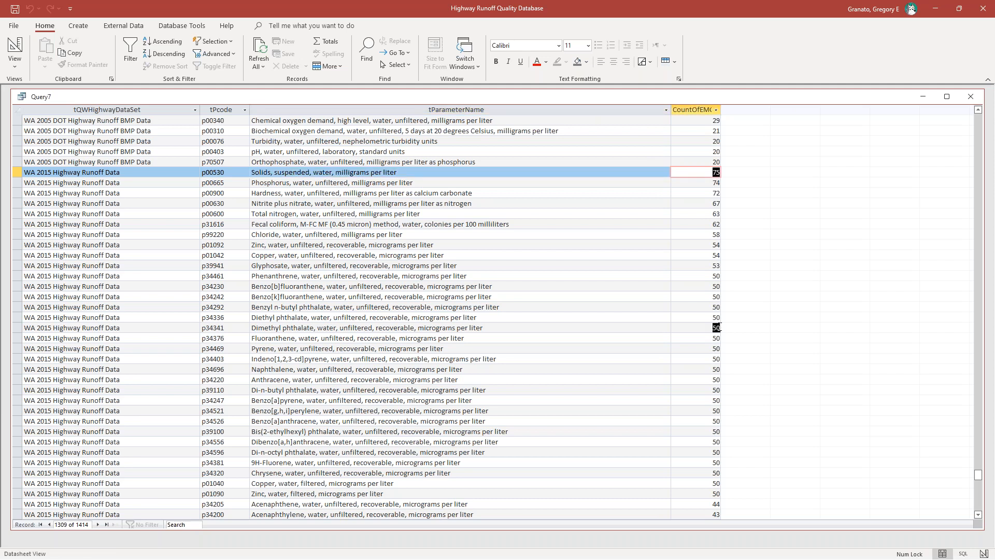
{"action": "left_click", "coordinate": [718, 328]}
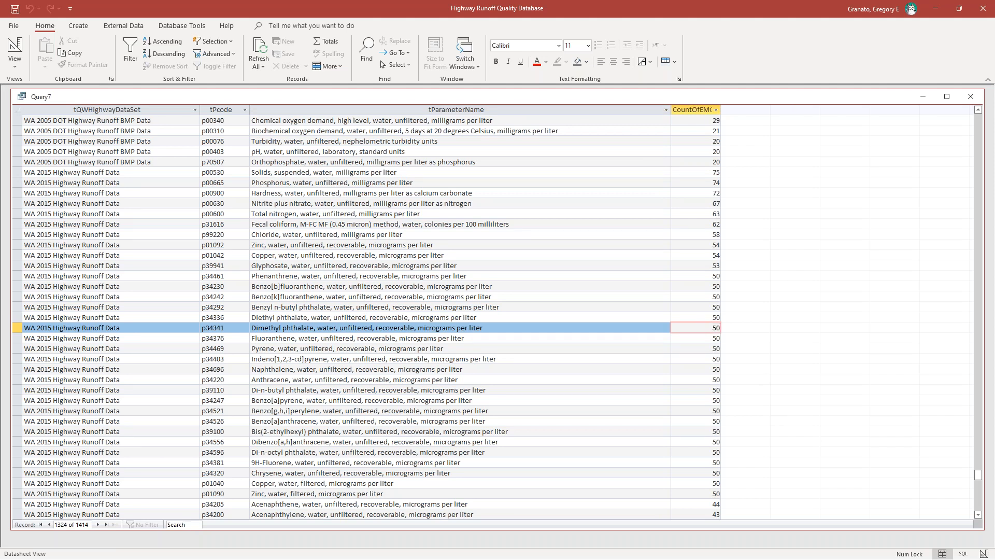
{"action": "key", "text": "Page_Down"}
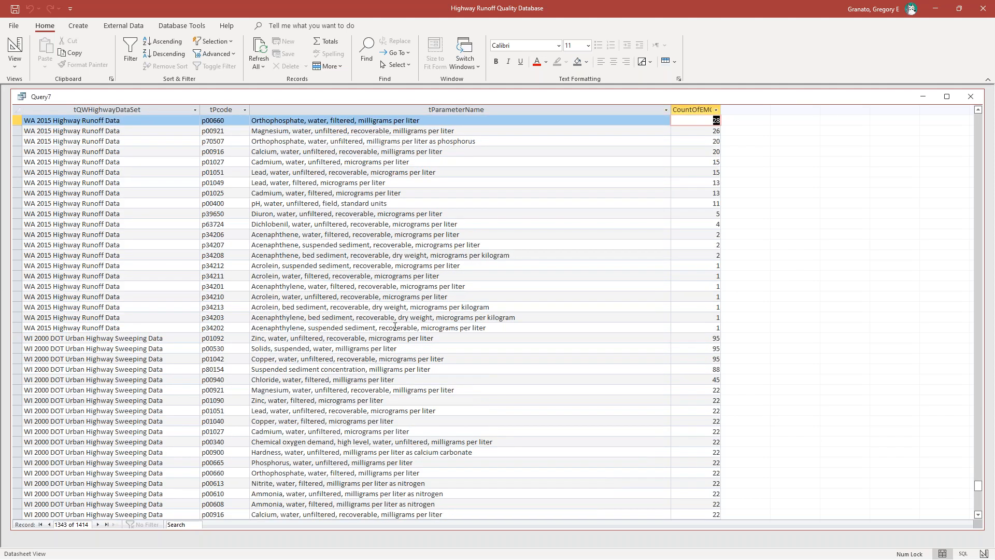
{"action": "left_click", "coordinate": [707, 327]}
{"action": "key", "text": "Up"}
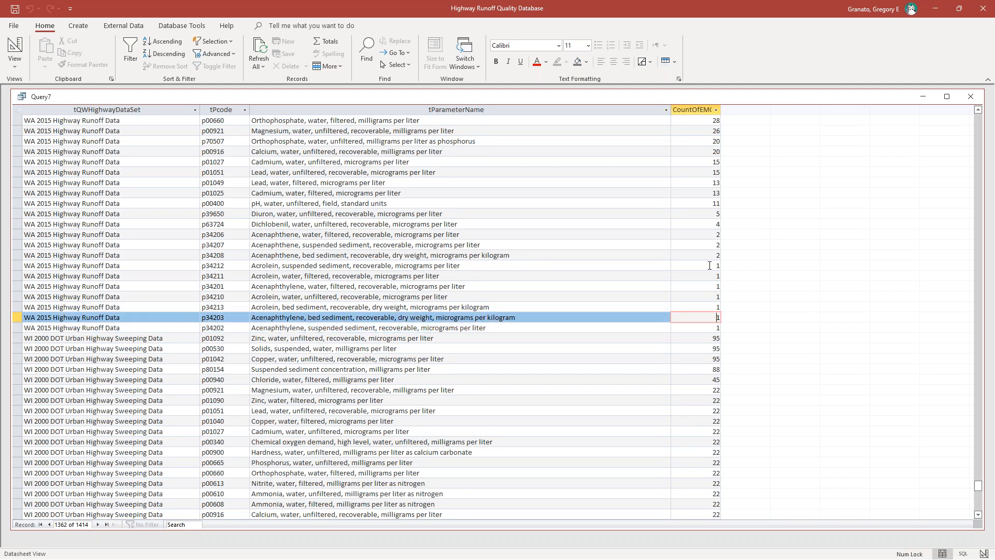
{"action": "left_click", "coordinate": [710, 265]}
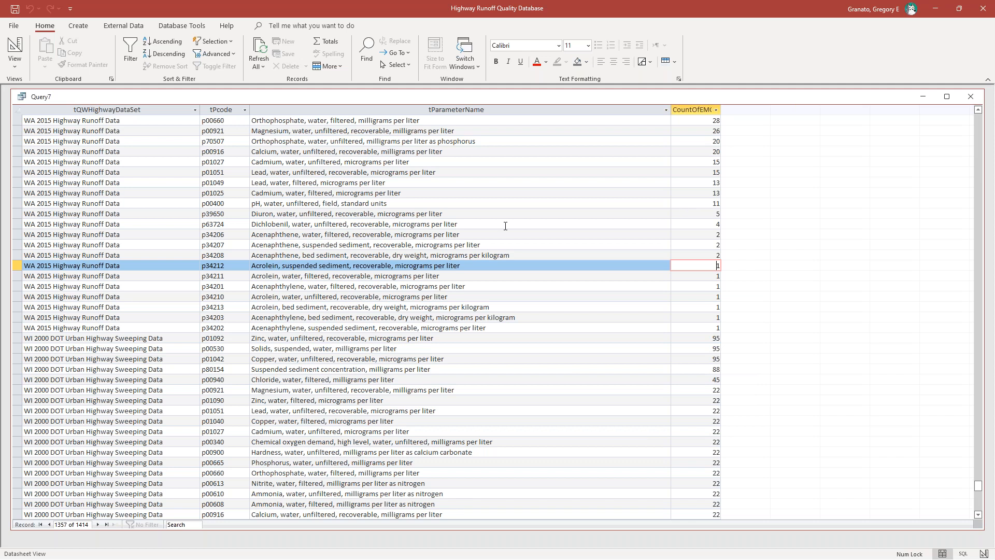
{"action": "left_click", "coordinate": [485, 215]}
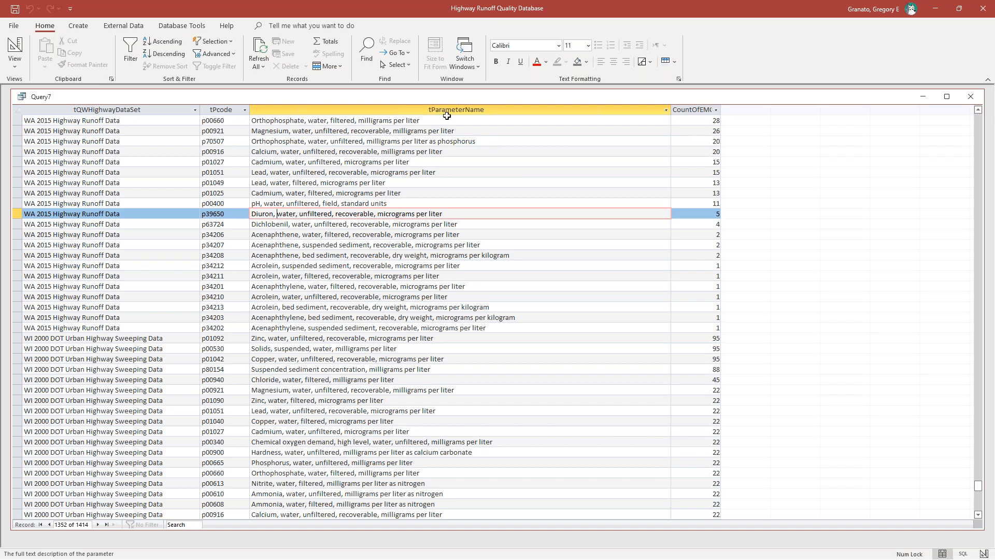
Browse back through the data sets in Query7 to find the NE 2014 Bridge Runoff Data (time based EMCs) records.
{"action": "left_click", "coordinate": [978, 111]}
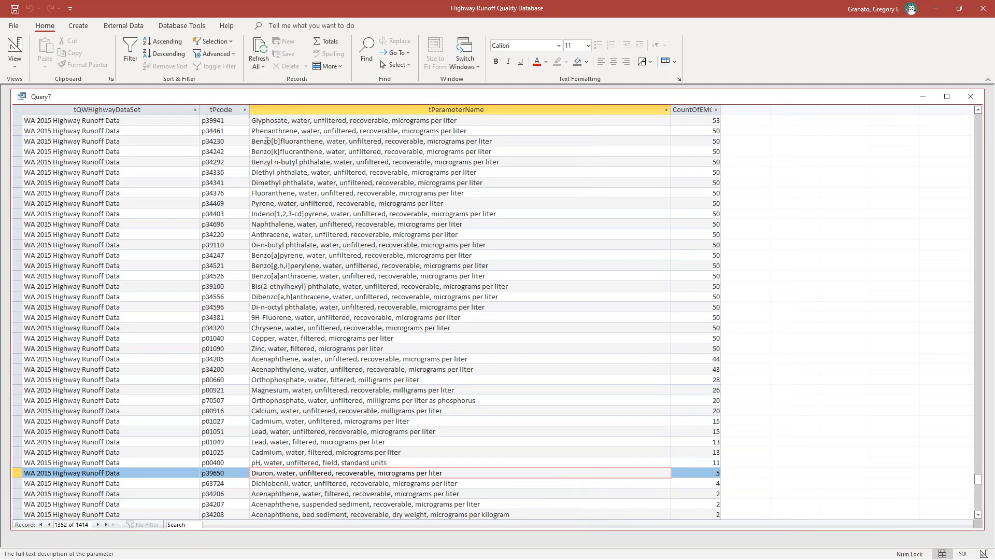
{"action": "left_click", "coordinate": [70, 141]}
{"action": "key", "text": "Page_Up"}
{"action": "key", "text": "Page_Up"}
{"action": "key", "text": "Page_Up"}
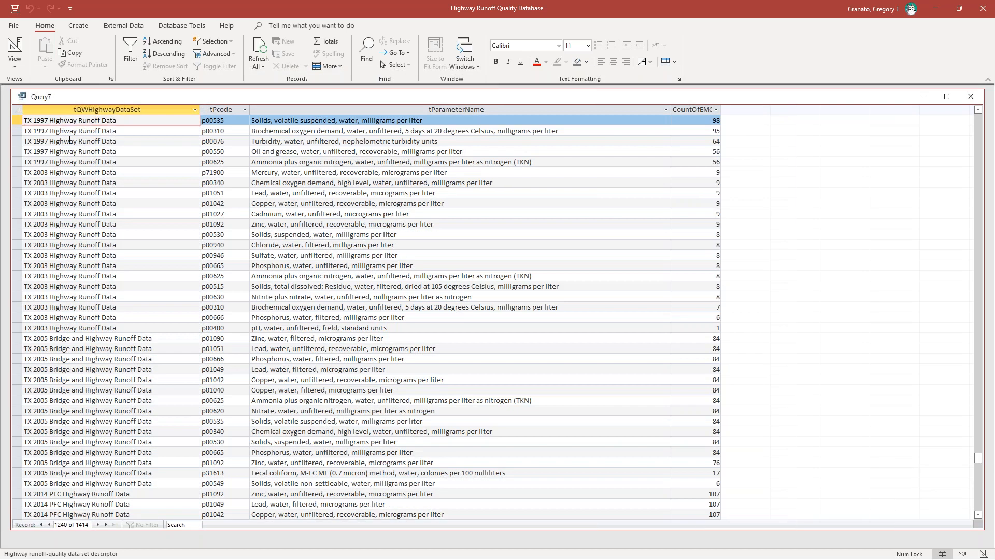
{"action": "key", "text": "Page_Up"}
{"action": "key", "text": "Page_Up"}
{"action": "key", "text": "Page_Up"}
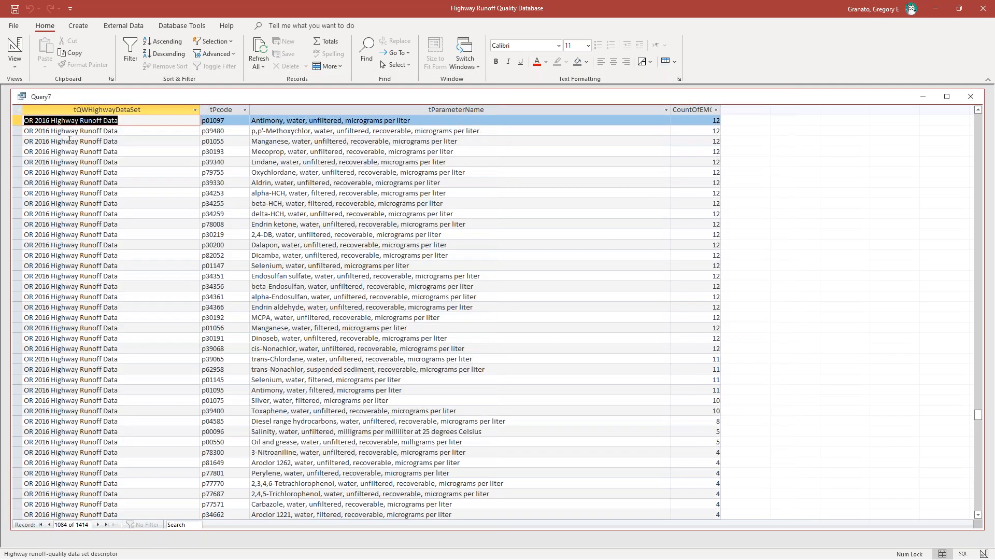
{"action": "key", "text": "Page_Down"}
{"action": "key", "text": "Page_Down"}
{"action": "key", "text": "Page_Down"}
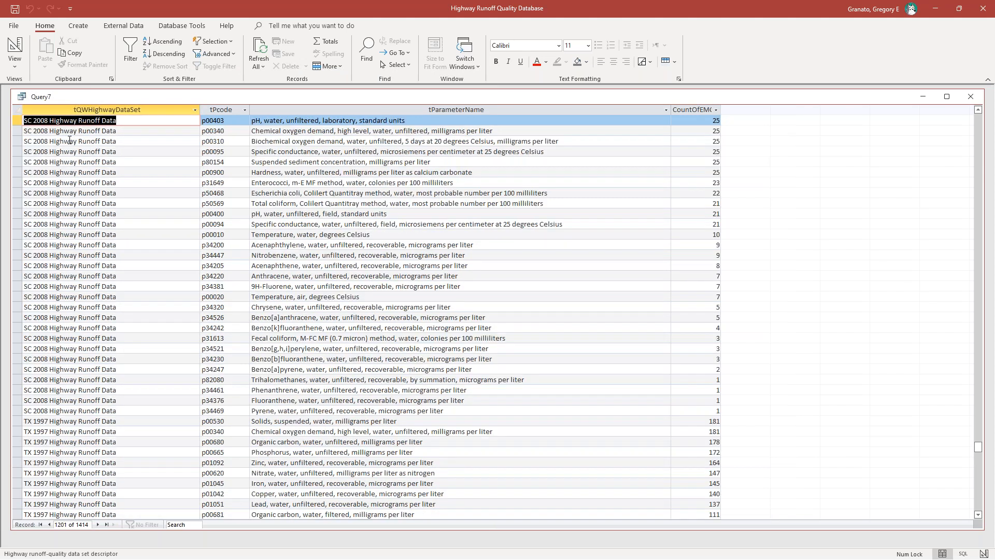
{"action": "key", "text": "Page_Up"}
{"action": "key", "text": "Page_Up"}
{"action": "key", "text": "Page_Up"}
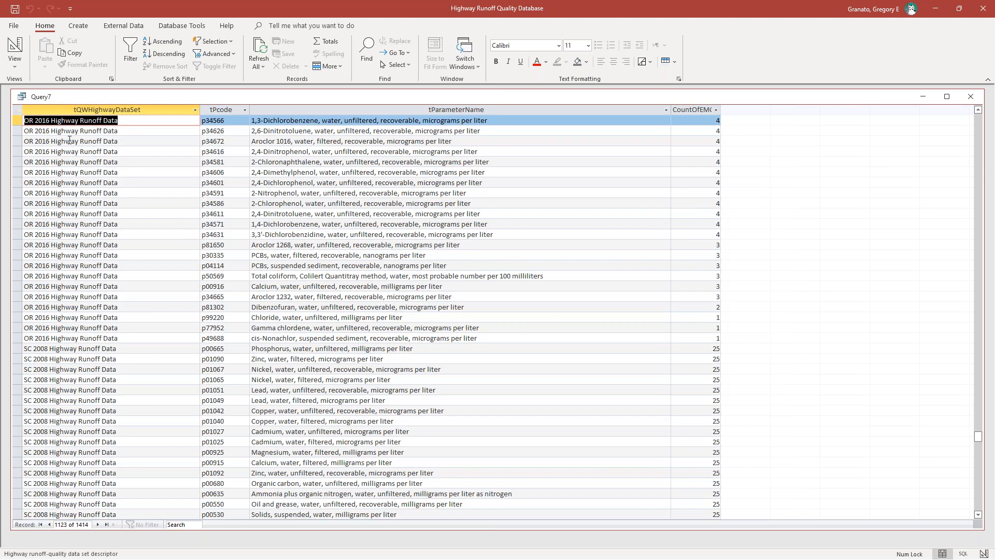
{"action": "key", "text": "Page_Up"}
{"action": "key", "text": "Page_Up"}
{"action": "key", "text": "Page_Up"}
{"action": "key", "text": "Page_Up"}
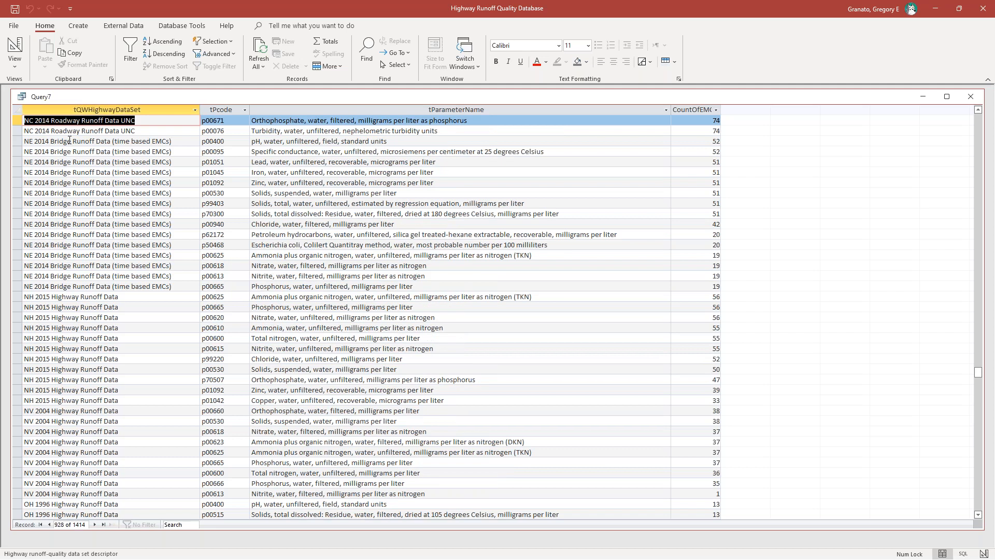
{"action": "key", "text": "Down"}
{"action": "key", "text": "Down"}
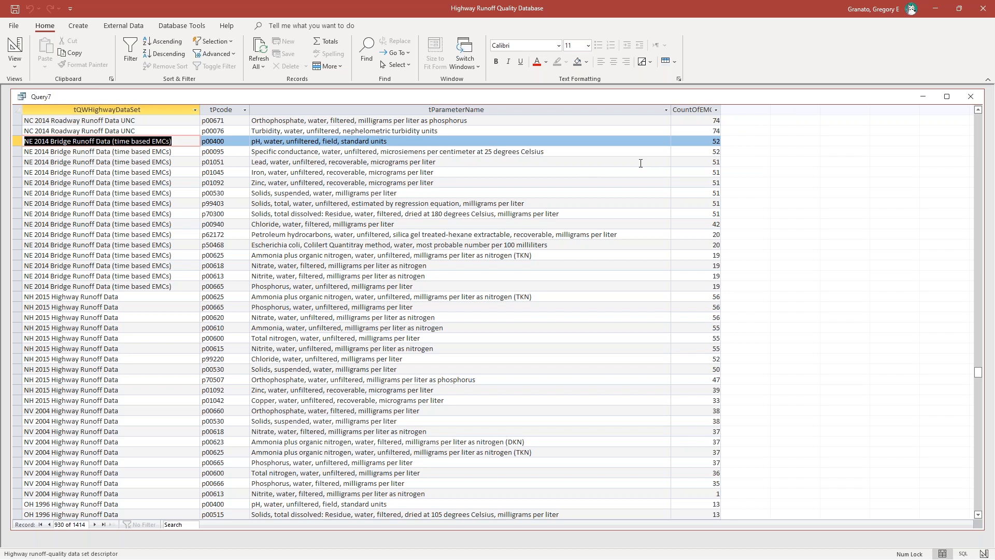
Compare the sample counts of the NE 2014 Bridge Runoff constituents, from specific conductance and lead down to the nitrogen species and phosphorus.
{"action": "left_click", "coordinate": [708, 151]}
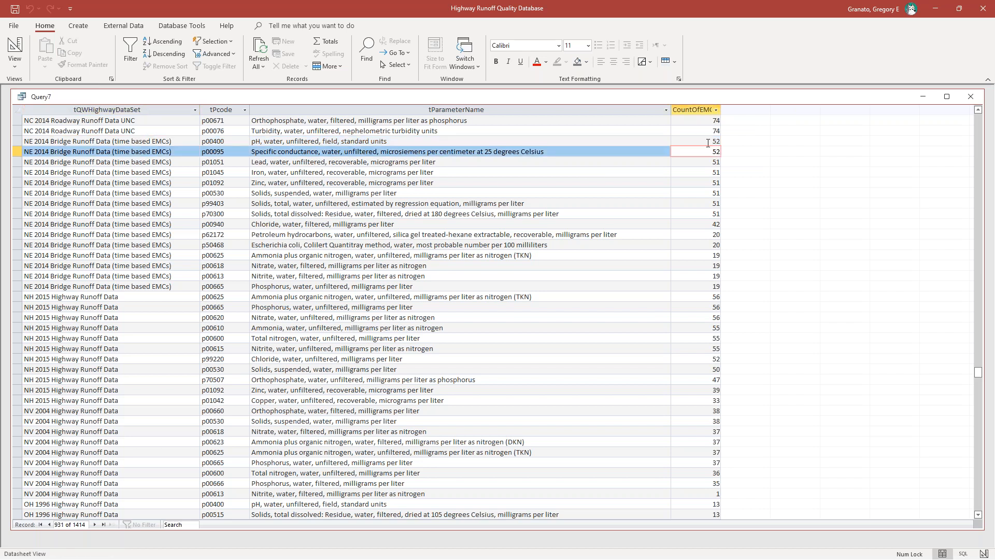
{"action": "left_click", "coordinate": [707, 162]}
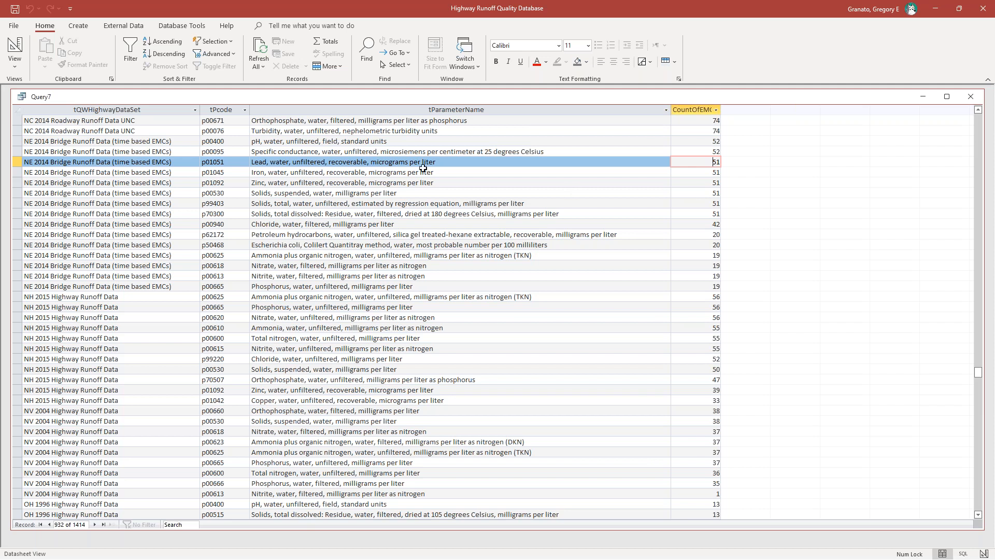
{"action": "left_click", "coordinate": [700, 192]}
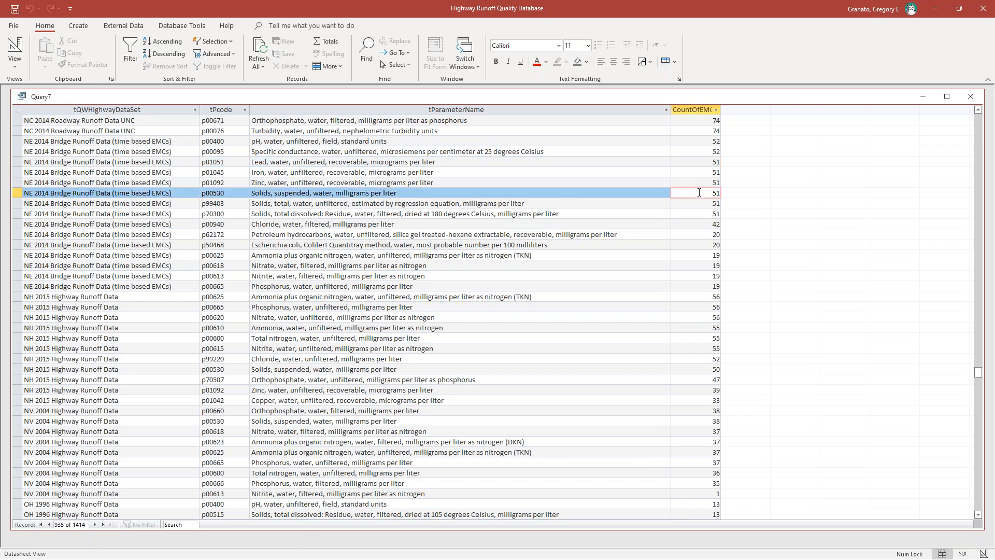
{"action": "left_click", "coordinate": [700, 203]}
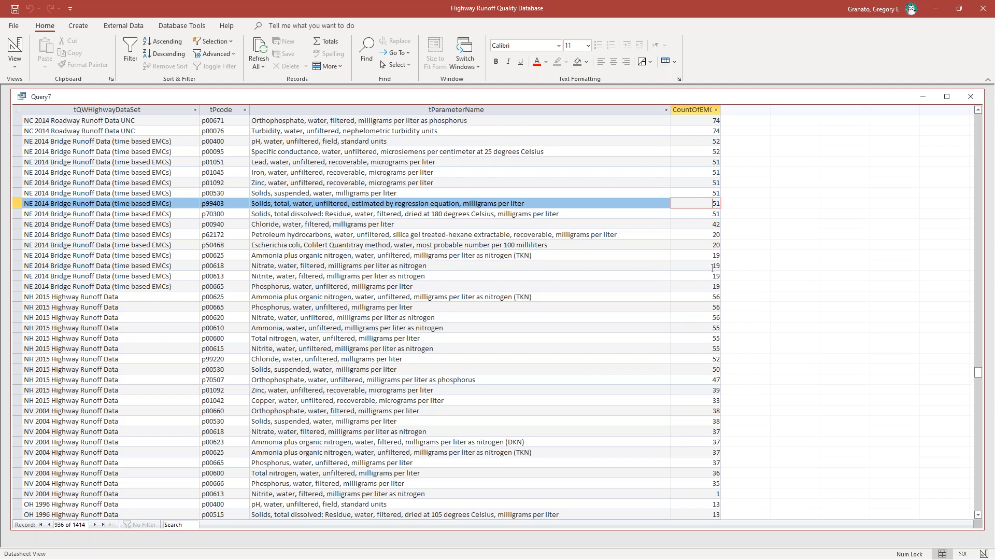
{"action": "left_click", "coordinate": [698, 287]}
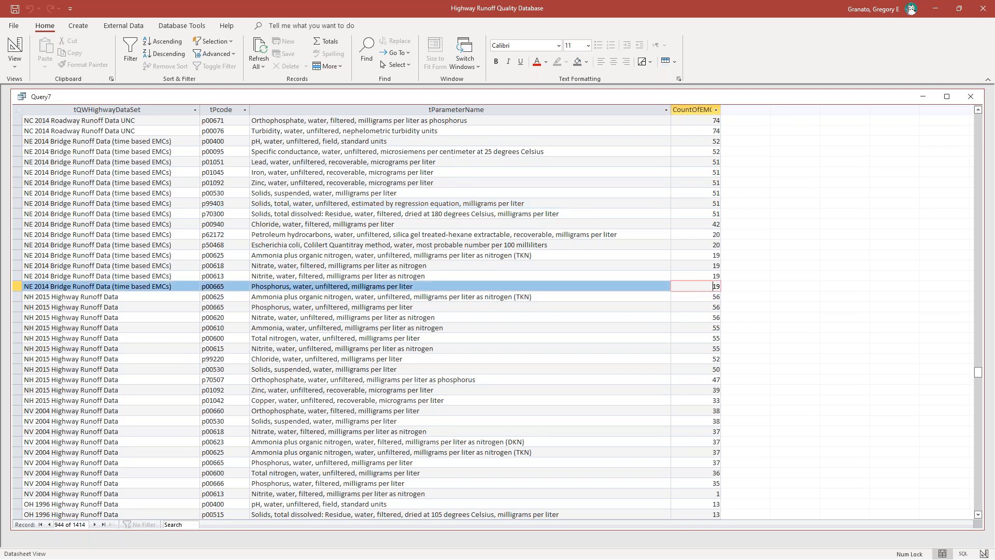
{"action": "left_click", "coordinate": [699, 273]}
{"action": "left_click", "coordinate": [701, 265]}
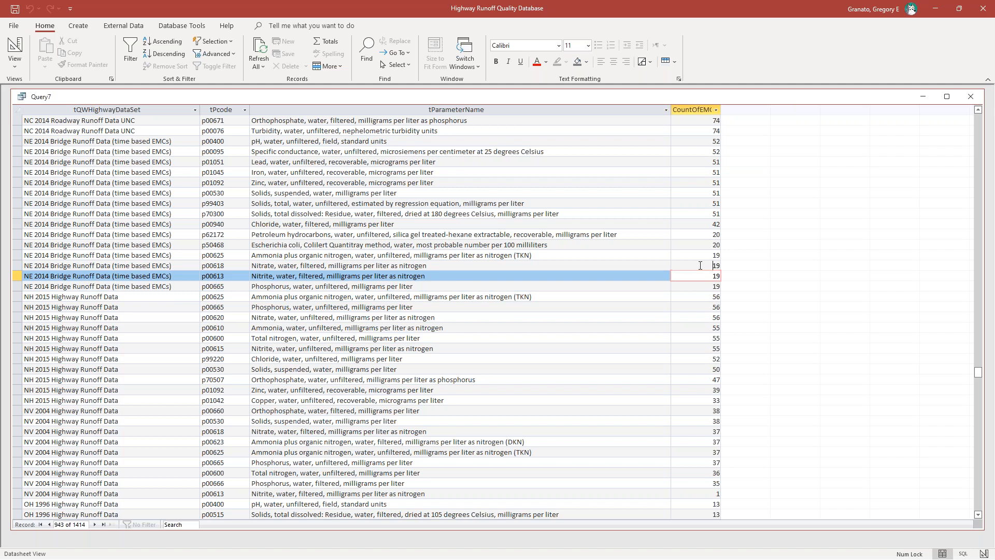
{"action": "left_click", "coordinate": [701, 255]}
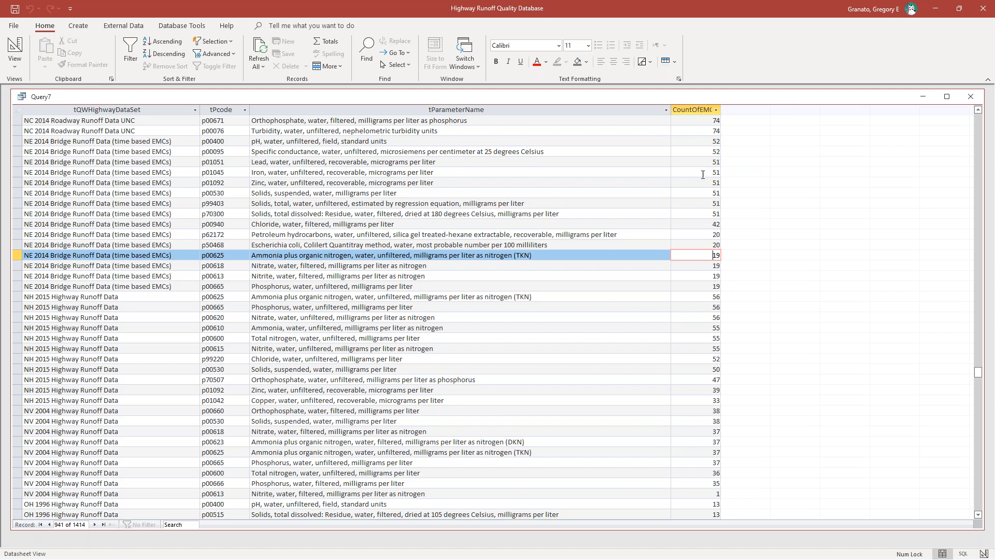
{"action": "left_click", "coordinate": [705, 286]}
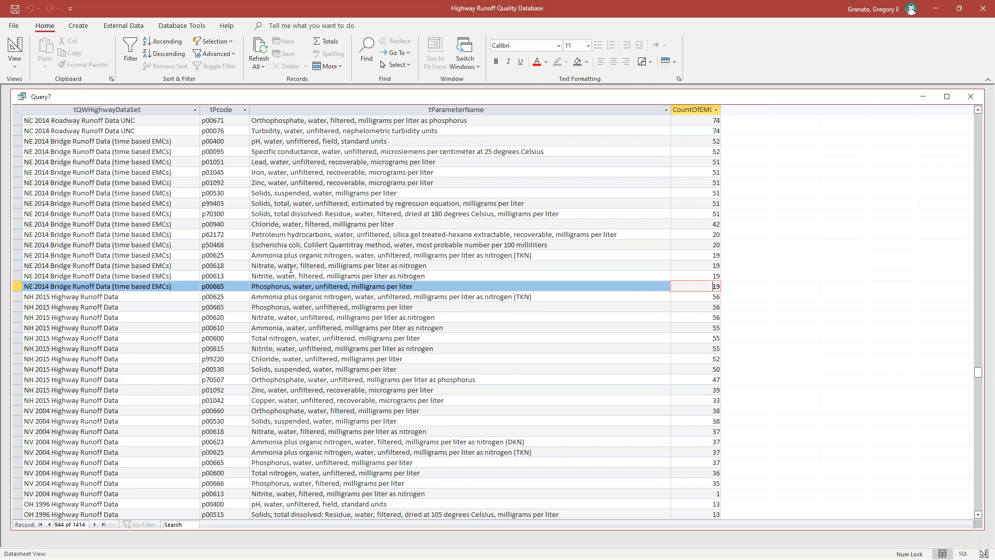
Inspect the full parameter names of the Escherichia coli and petroleum hydrocarbons records in the NE 2014 Bridge Runoff Data.
{"action": "left_click", "coordinate": [270, 246]}
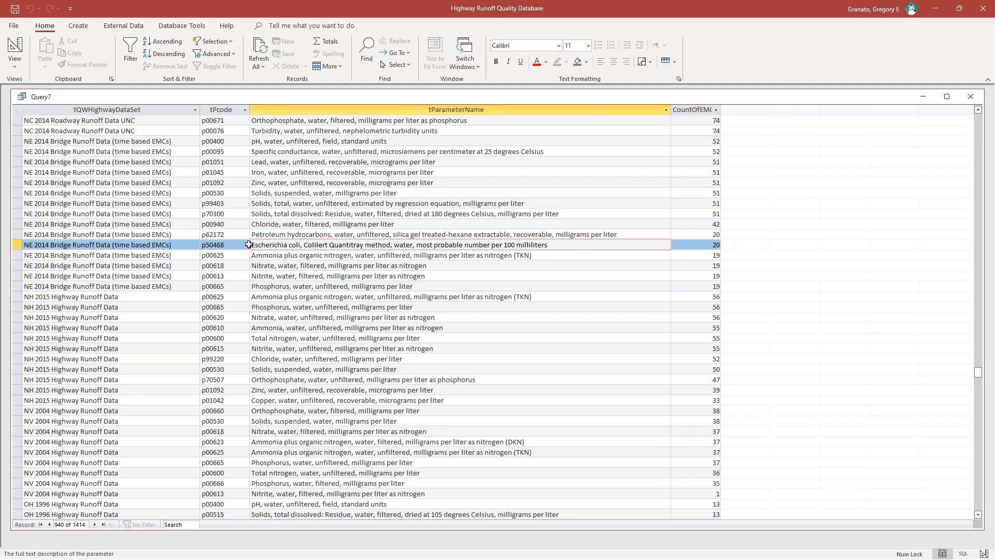
{"action": "left_click_drag", "start_coordinate": [251, 244], "coordinate": [548, 245]}
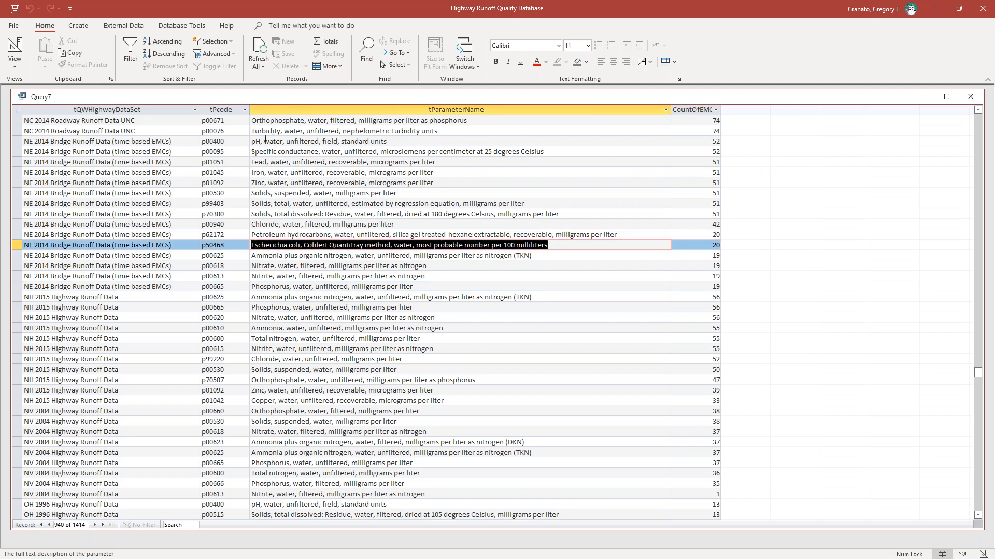
{"action": "left_click", "coordinate": [552, 246]}
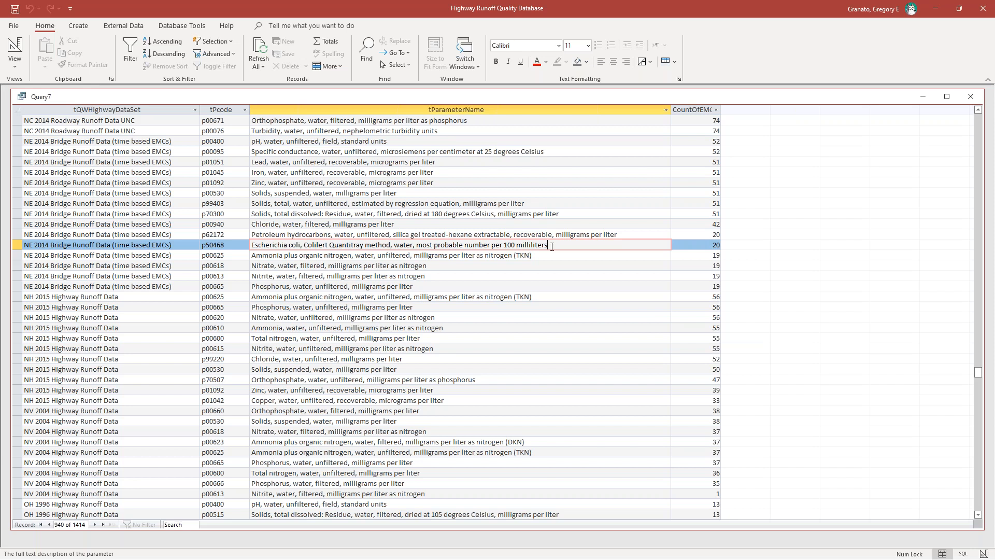
{"action": "left_click", "coordinate": [617, 233]}
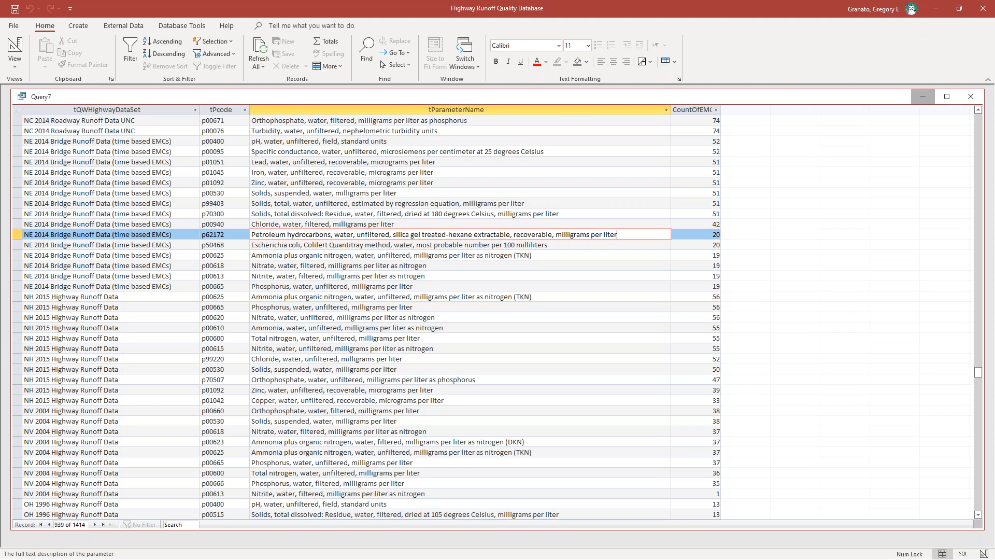
Minimize the query results and start generating water-quality statistics with All Storm Events as the storm type.
{"action": "left_click", "coordinate": [923, 97]}
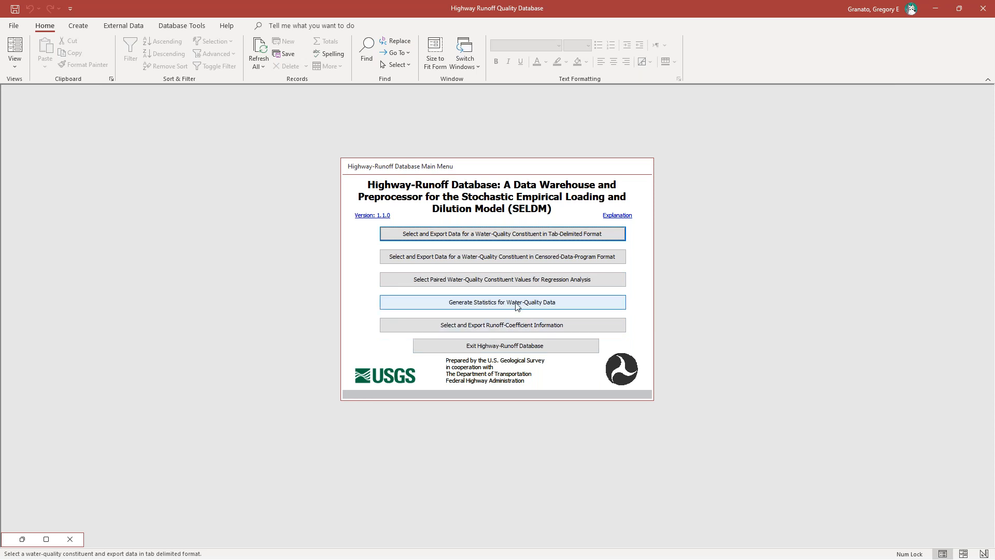
{"action": "left_click", "coordinate": [446, 305]}
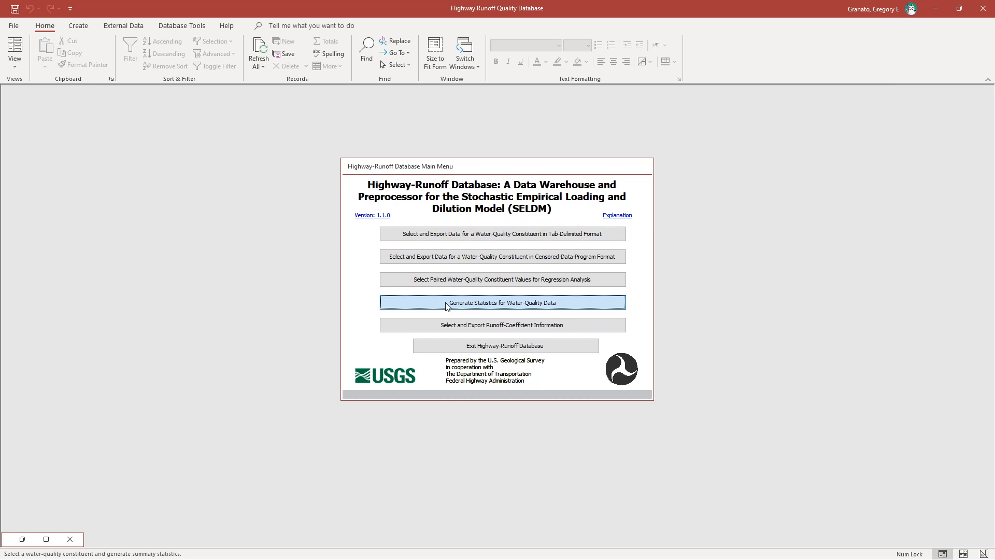
{"action": "left_click", "coordinate": [446, 305]}
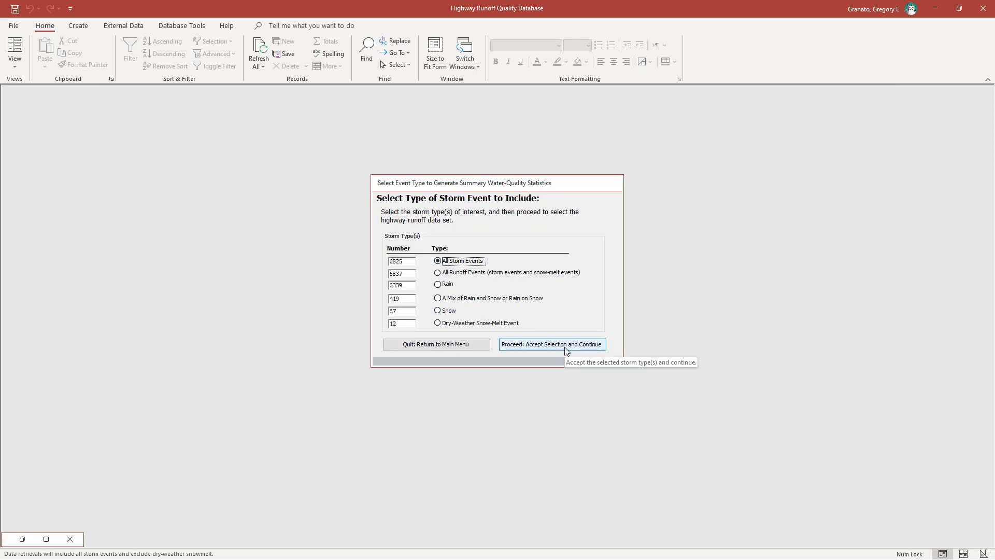
{"action": "left_click", "coordinate": [529, 347]}
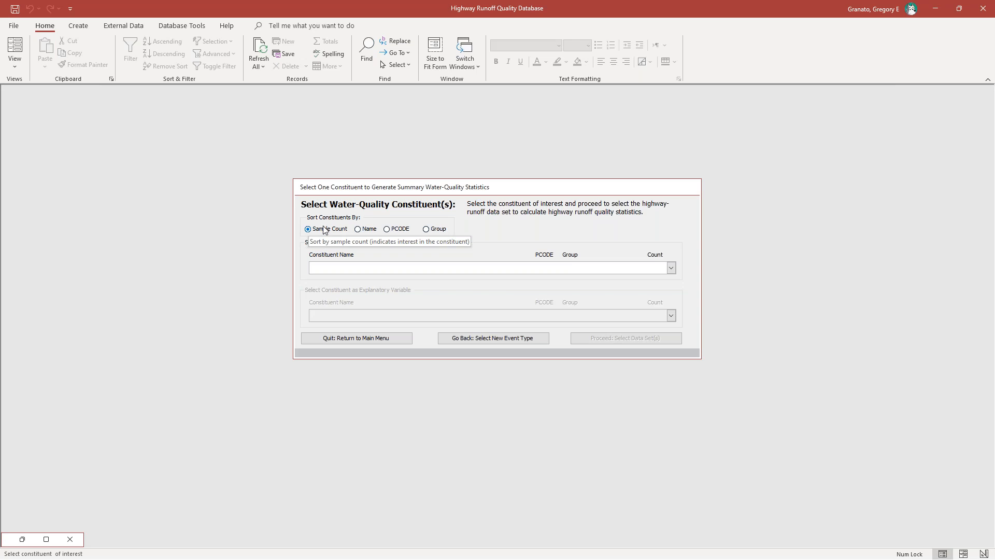
Review the available constituents and select "Solids, suspended, water, milligrams per liter" (p00530) as the constituent of interest.
{"action": "left_click", "coordinate": [671, 268]}
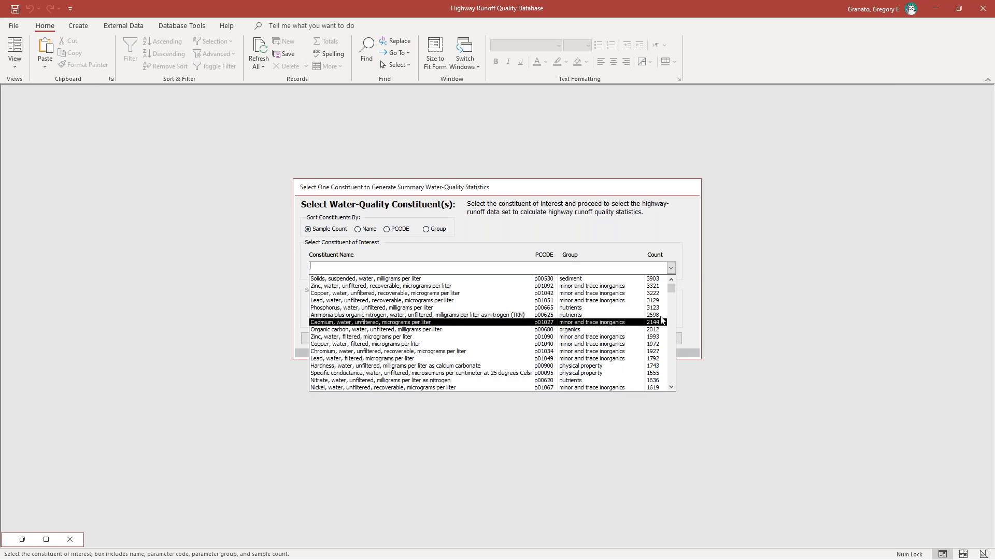
{"action": "left_click_drag", "start_coordinate": [674, 302], "coordinate": [676, 382]}
{"action": "left_click_drag", "start_coordinate": [671, 337], "coordinate": [669, 390]}
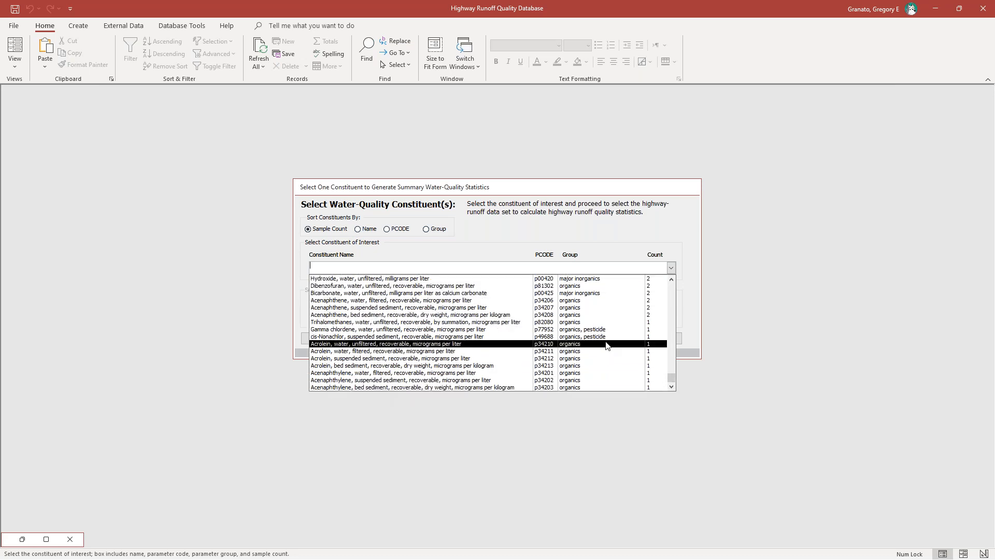
{"action": "left_click_drag", "start_coordinate": [672, 375], "coordinate": [677, 280]}
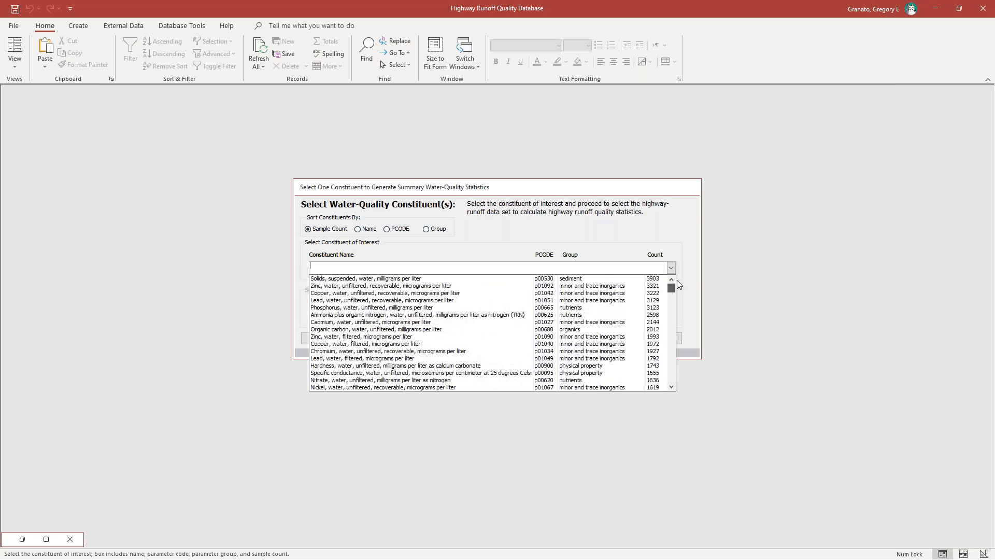
{"action": "left_click", "coordinate": [402, 279]}
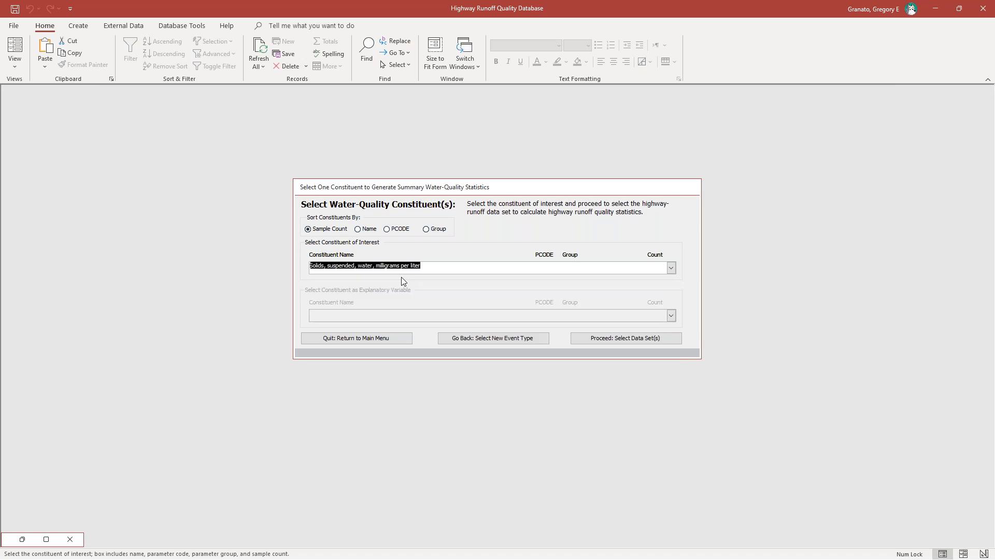
Proceed with suspended solids and review the available data sets, their periods of record and numbers of samples.
{"action": "left_click", "coordinate": [624, 340]}
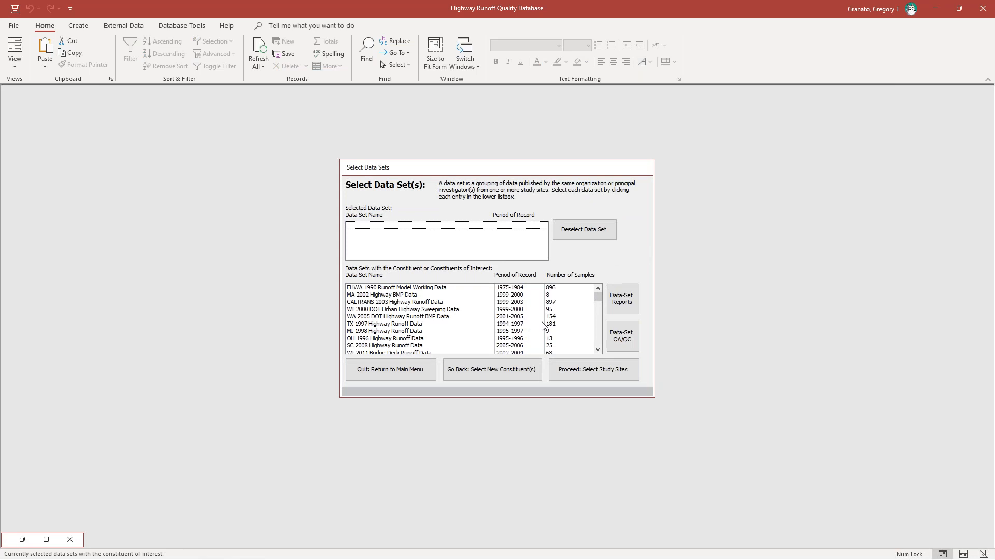
{"action": "left_click", "coordinate": [598, 350]}
{"action": "left_click", "coordinate": [597, 350]}
{"action": "left_click", "coordinate": [597, 350]}
{"action": "left_click", "coordinate": [598, 350]}
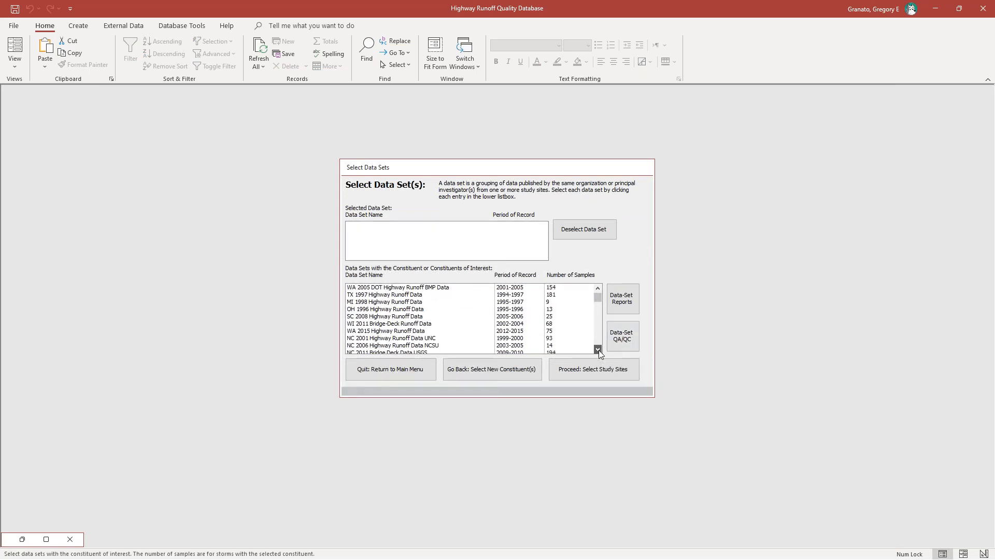
{"action": "left_click", "coordinate": [598, 349]}
{"action": "left_click", "coordinate": [598, 350]}
{"action": "left_click", "coordinate": [598, 350]}
{"action": "left_click", "coordinate": [598, 350]}
{"action": "left_click", "coordinate": [597, 350]}
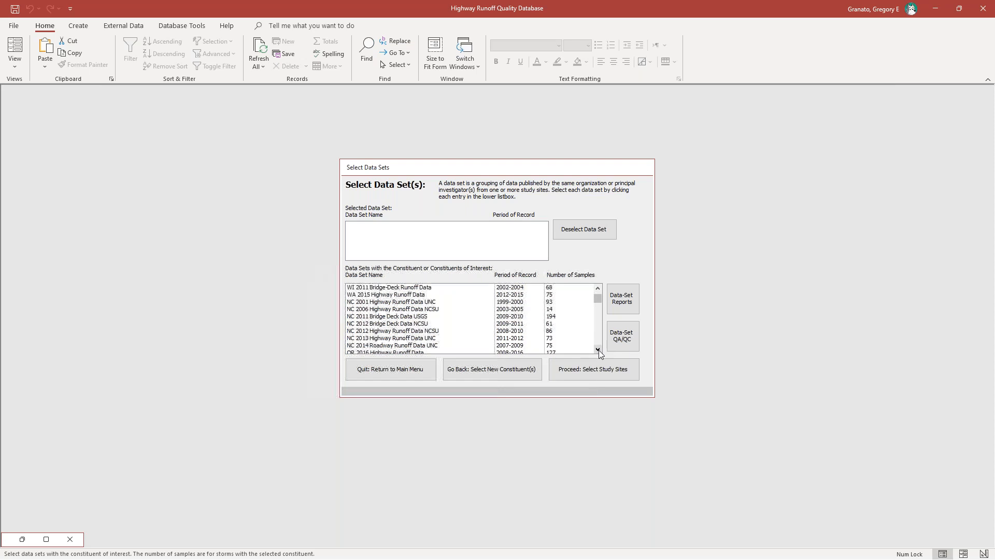
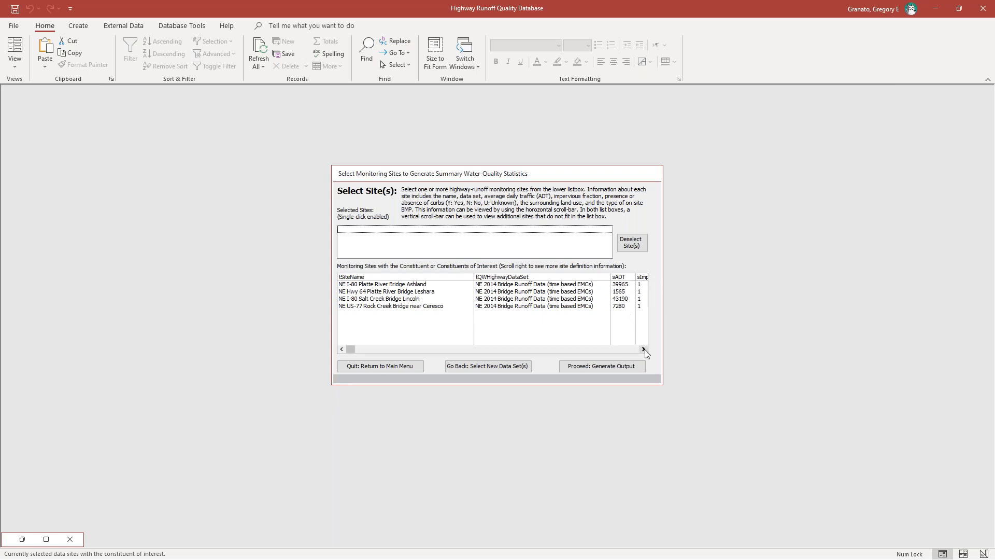
Review the bridge sites' attributes and select NE I-80 Platte River Bridge Ashland and NE Hwy 64 Platte River Bridge Leshara for output.
{"action": "left_click", "coordinate": [644, 349]}
{"action": "left_click", "coordinate": [644, 350]}
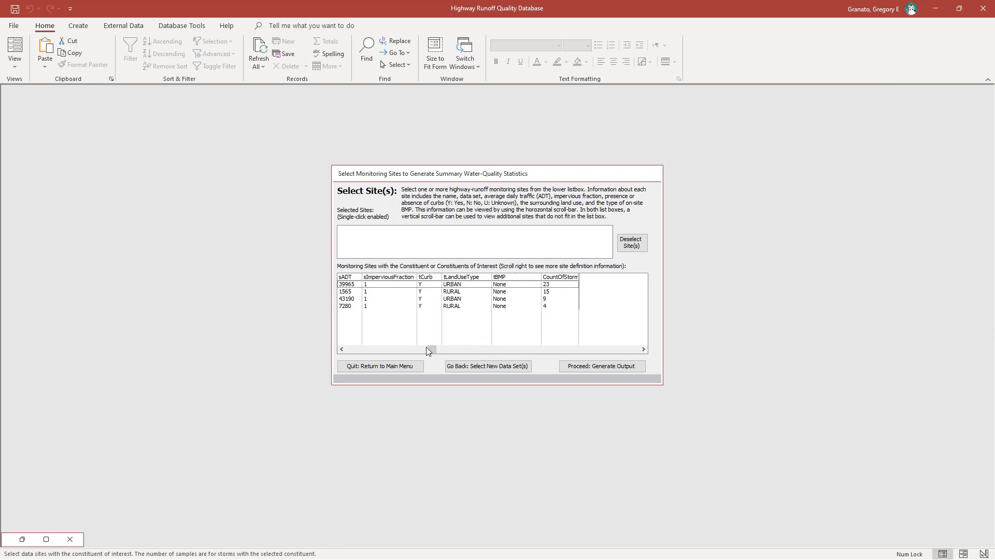
{"action": "mouse_move", "coordinate": [427, 349]}
{"action": "left_mouse_down"}
{"action": "mouse_move", "coordinate": [399, 350]}
{"action": "mouse_move", "coordinate": [415, 352]}
{"action": "left_mouse_up"}
{"action": "left_click_drag", "start_coordinate": [432, 349], "coordinate": [328, 336]}
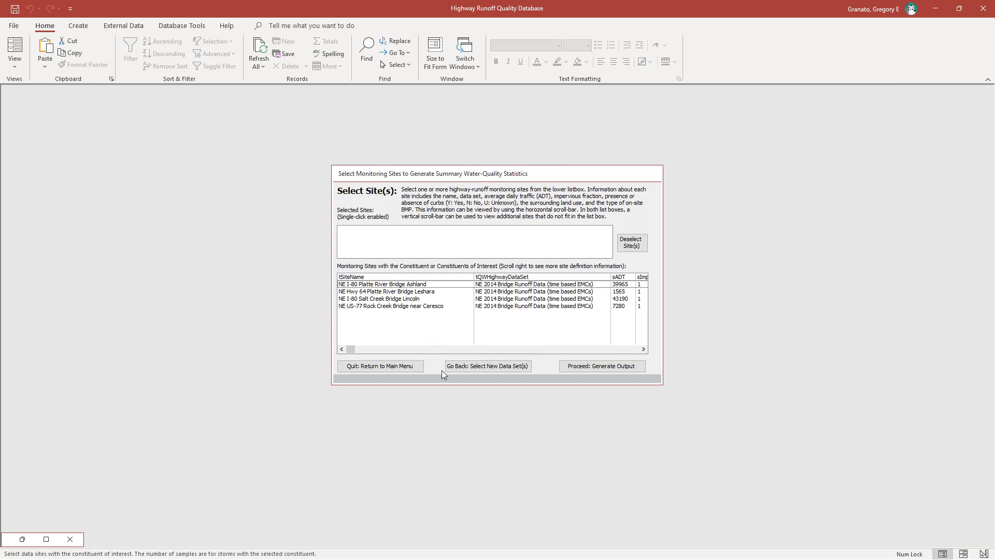
{"action": "mouse_move", "coordinate": [351, 350]}
{"action": "left_mouse_down"}
{"action": "mouse_move", "coordinate": [459, 369]}
{"action": "mouse_move", "coordinate": [347, 365]}
{"action": "left_mouse_up"}
{"action": "left_click", "coordinate": [387, 285]}
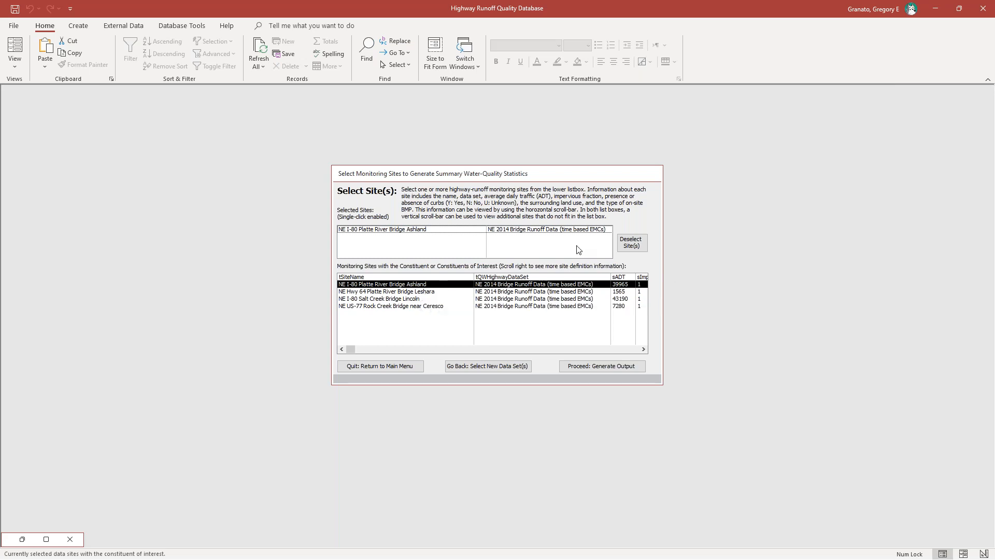
{"action": "left_click", "coordinate": [384, 293]}
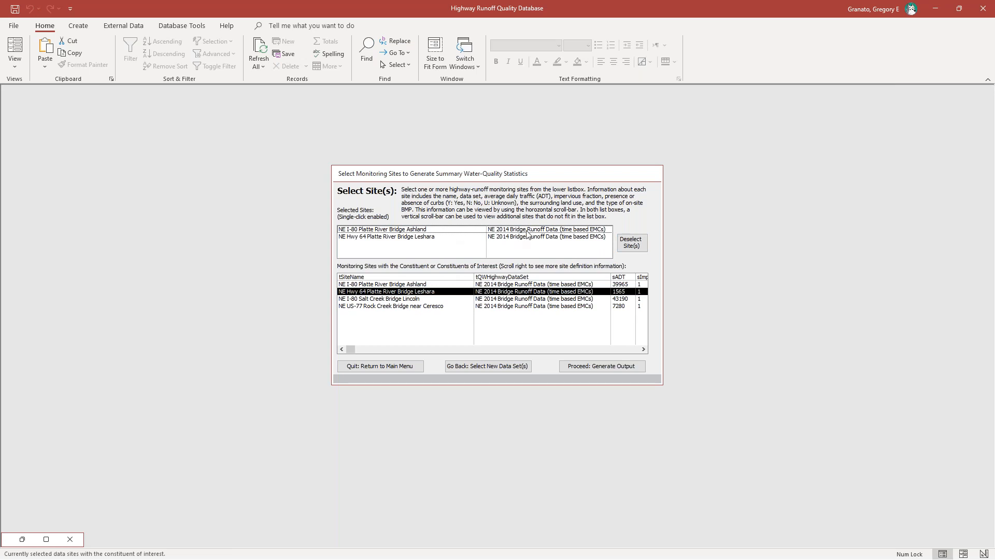
{"action": "left_click", "coordinate": [592, 366]}
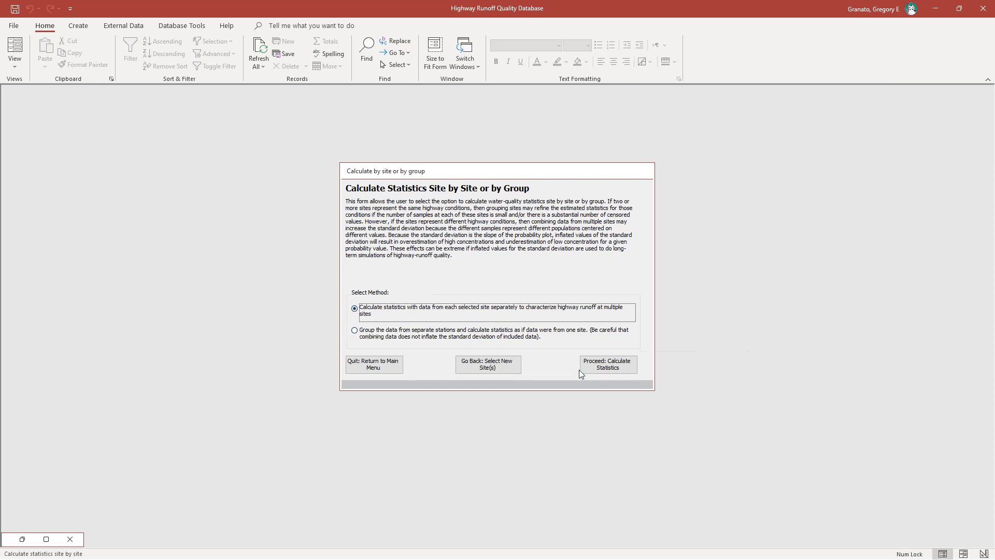
Calculate statistics separately for each site with the Weibull (a=0) plotting position, after reading the explanation of the alternative-statistics option.
{"action": "left_click", "coordinate": [620, 369]}
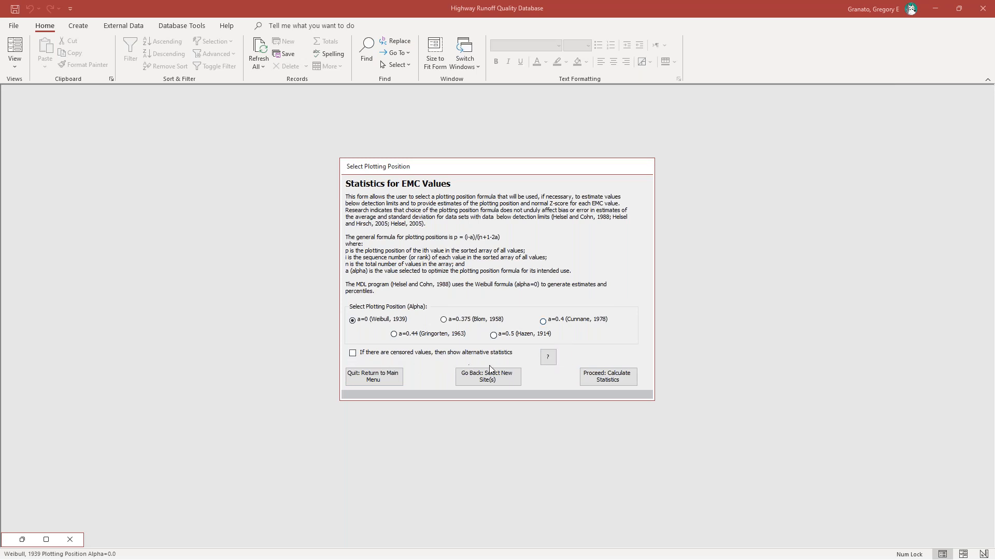
{"action": "left_click", "coordinate": [548, 357]}
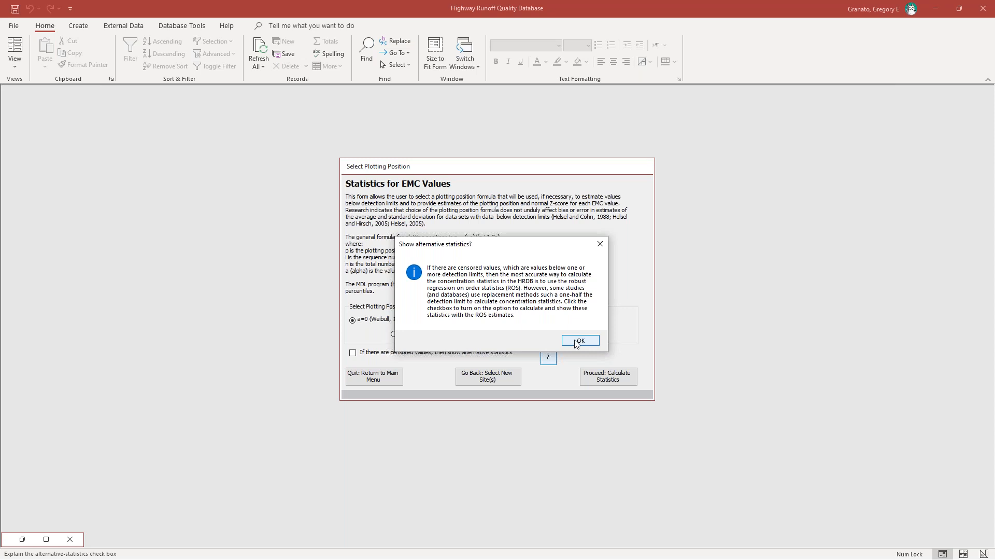
{"action": "left_click", "coordinate": [576, 342]}
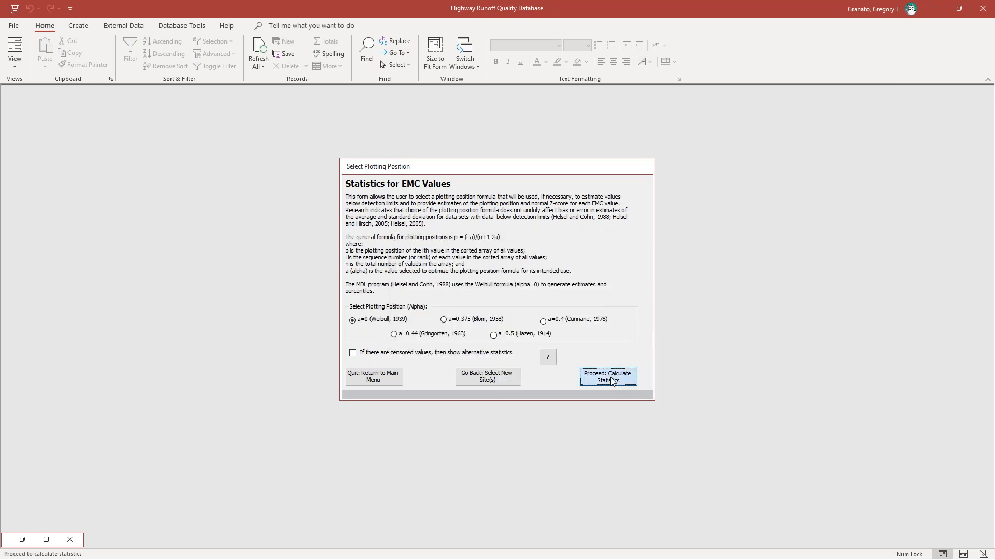
{"action": "left_click", "coordinate": [611, 381]}
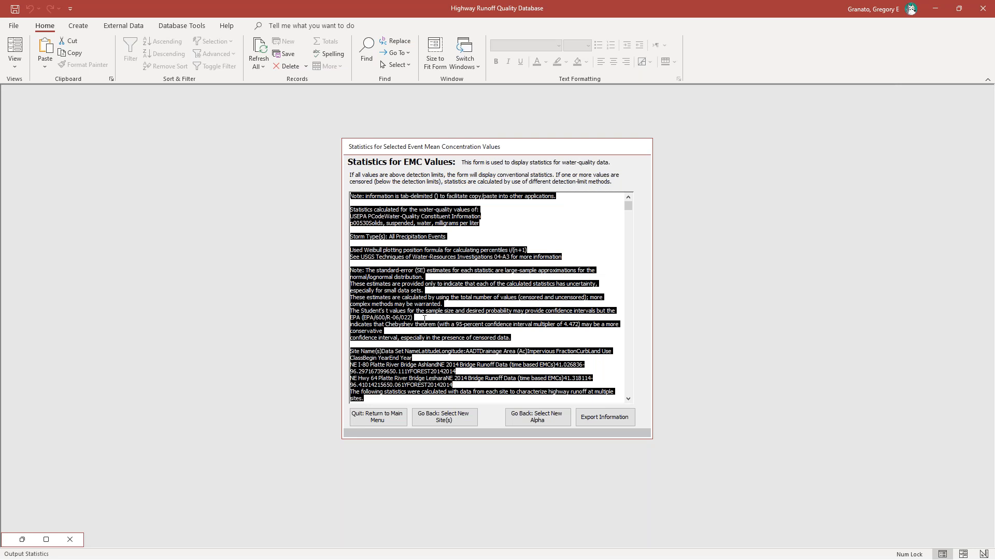
Copy the statistics output, switch to WaterQualitySandbox.xlsx in Excel and paste it at cell A1 of a new sheet.
{"action": "key", "text": "alt+Tab"}
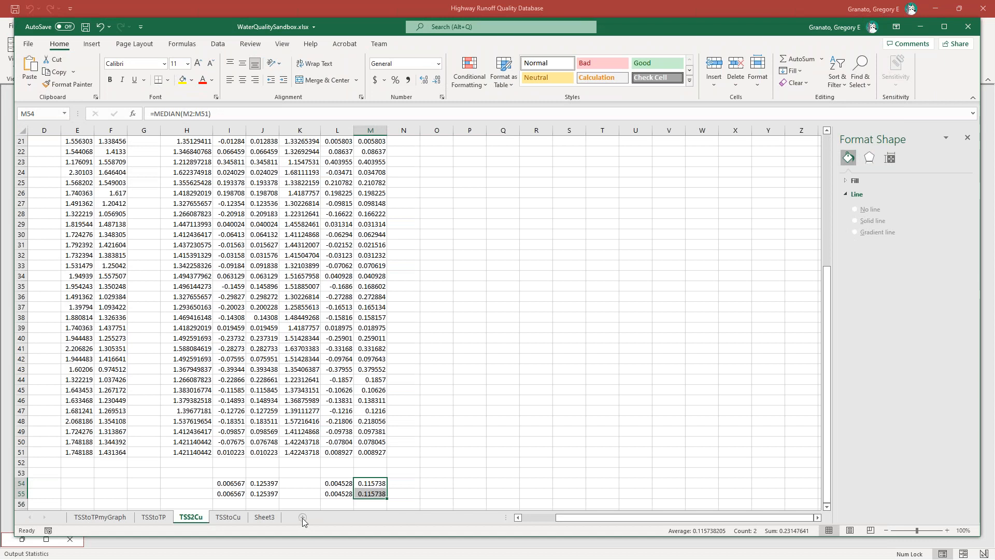
{"action": "left_click", "coordinate": [303, 517]}
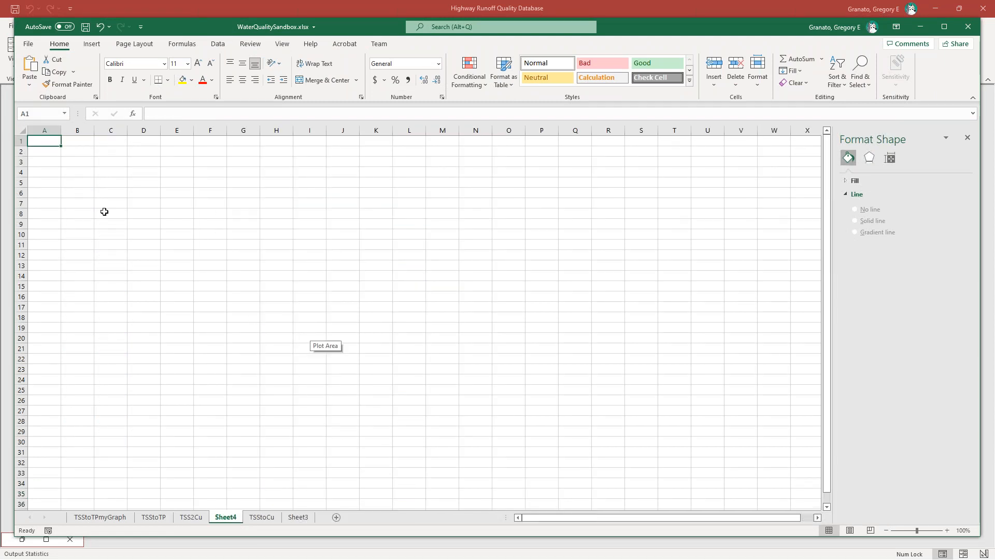
{"action": "right_click", "coordinate": [47, 140]}
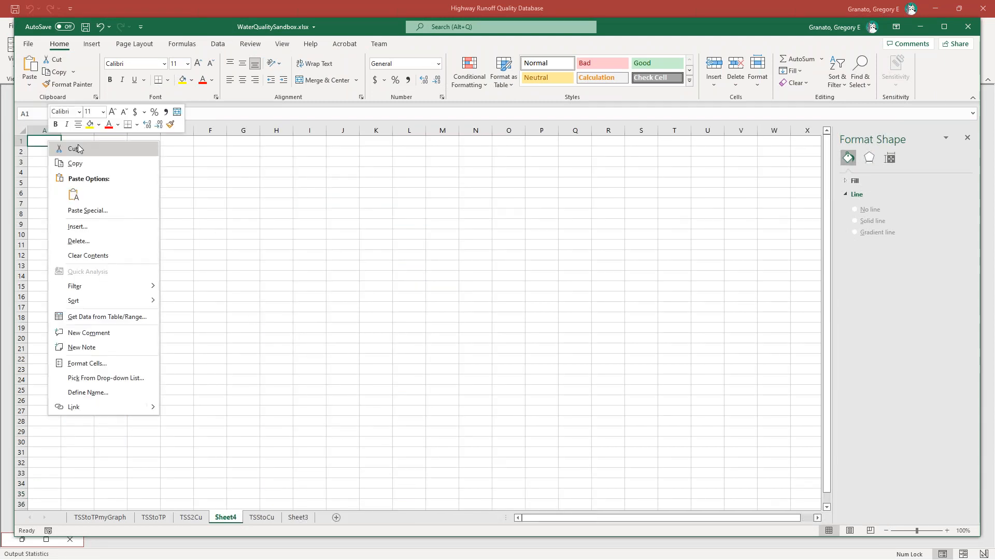
{"action": "left_click", "coordinate": [73, 195]}
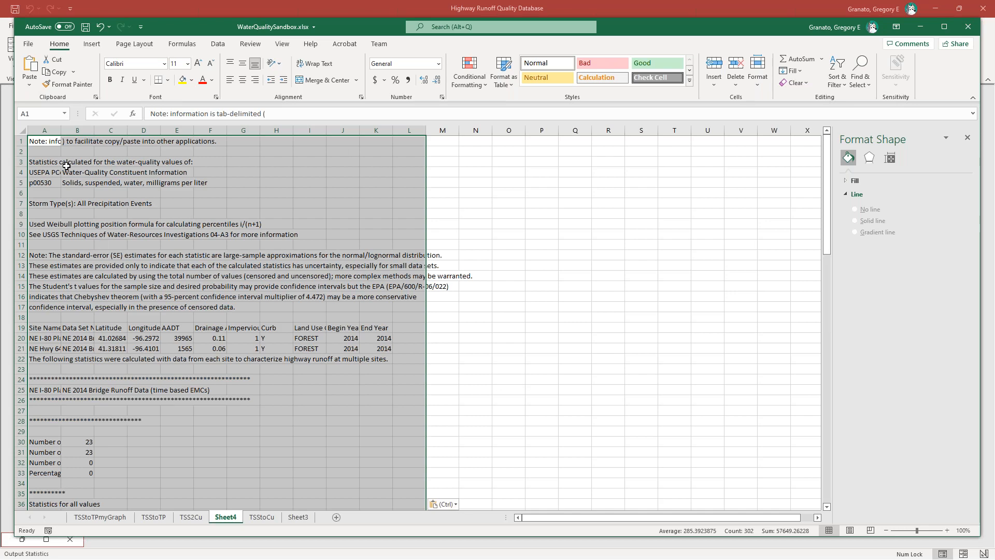
Widen columns A and B for the site and data set names, and check the drainage area and impervious fraction headings.
{"action": "left_click_drag", "start_coordinate": [77, 134], "coordinate": [178, 132]}
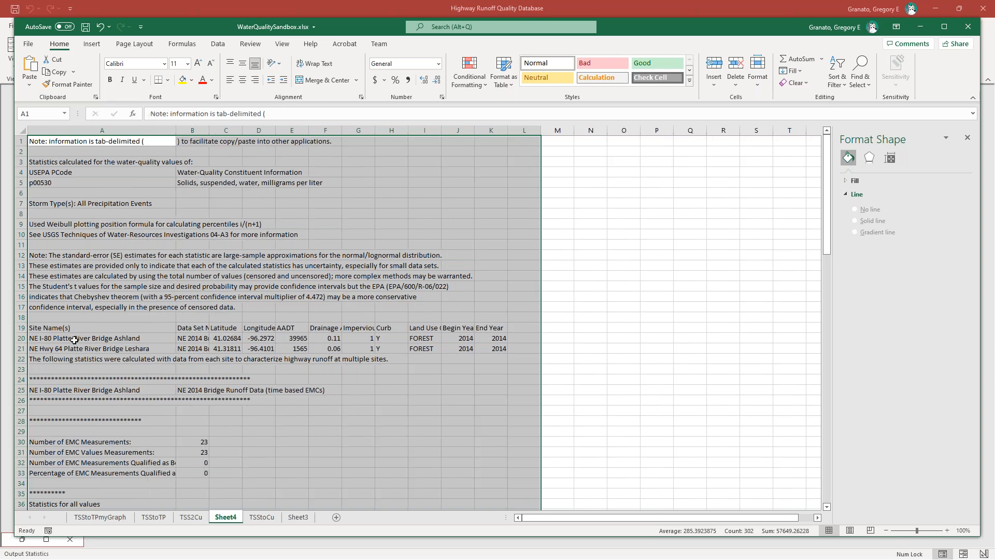
{"action": "left_click", "coordinate": [100, 349]}
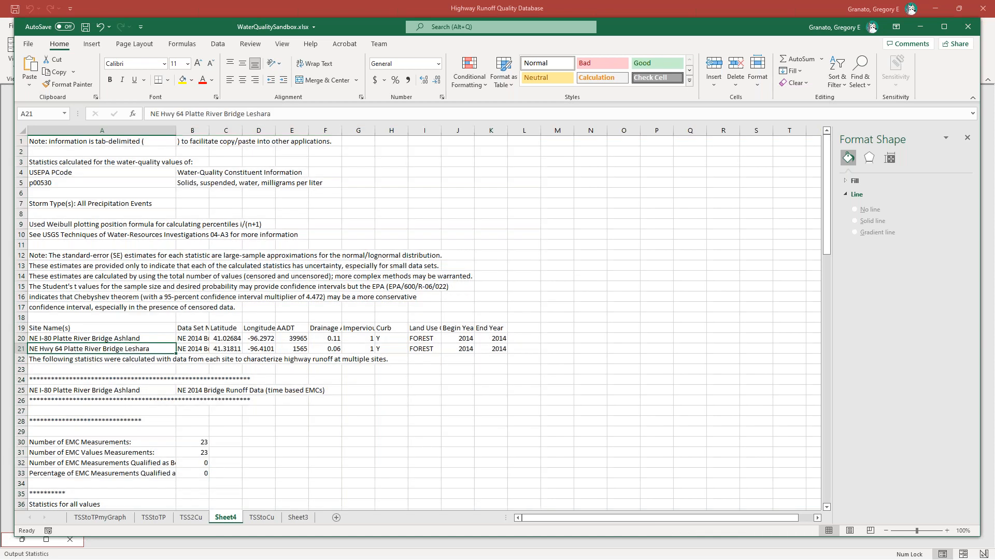
{"action": "left_click_drag", "start_coordinate": [210, 128], "coordinate": [274, 130]}
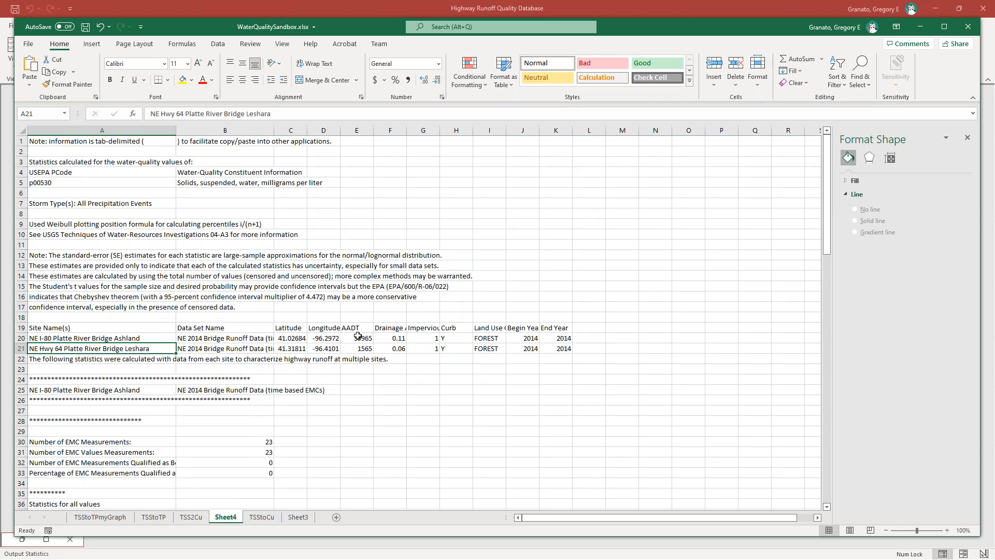
{"action": "left_click", "coordinate": [395, 336]}
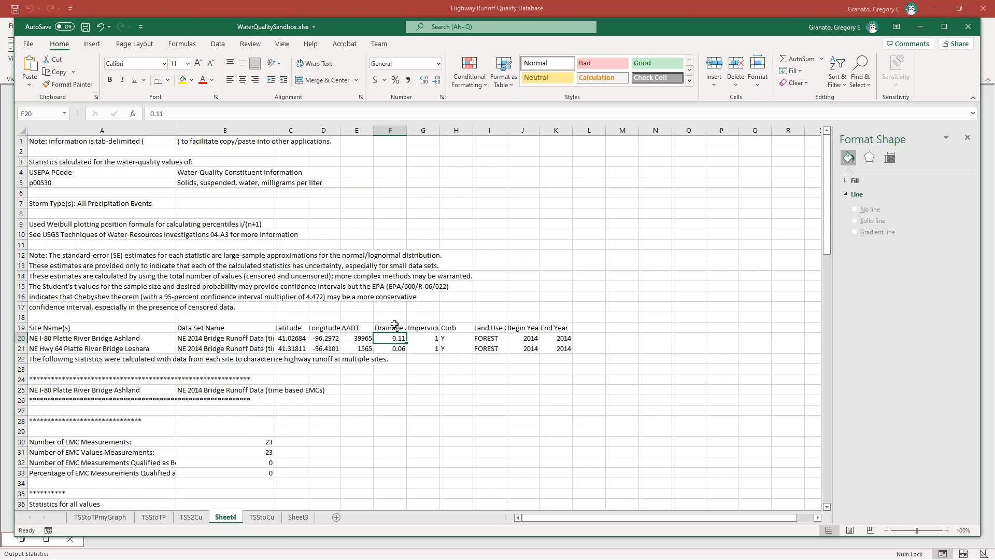
{"action": "left_click", "coordinate": [395, 324]}
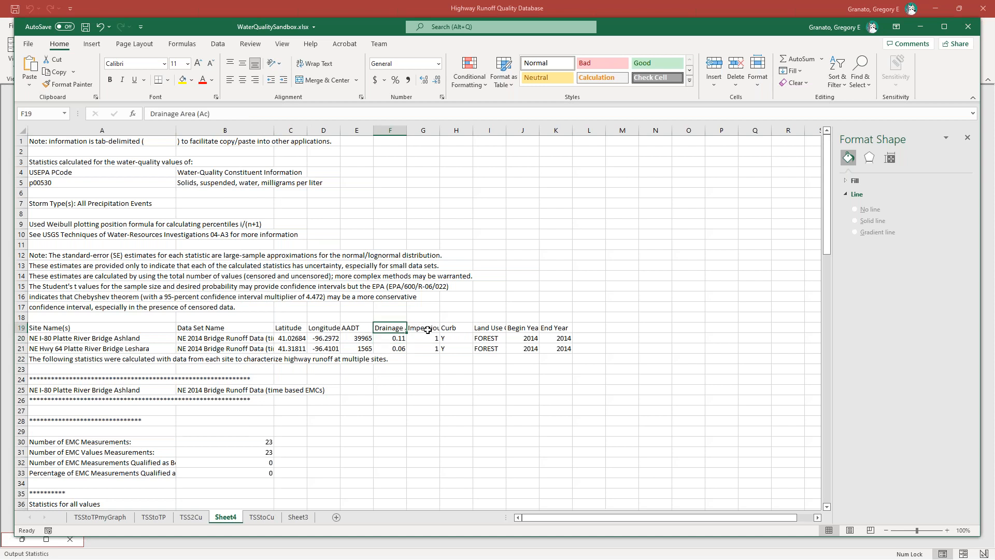
{"action": "left_click", "coordinate": [426, 328]}
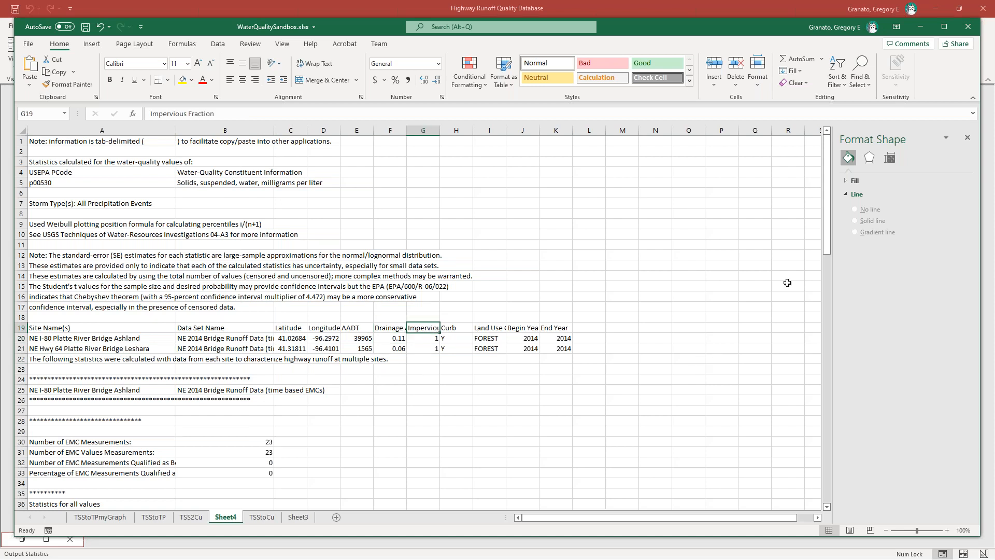
Look over the EMC Data and Ln(EMC) statistics of NE I-80 Platte River Bridge Ashland and make its Log10(EMC) row bold.
{"action": "left_click_drag", "start_coordinate": [827, 236], "coordinate": [828, 321]}
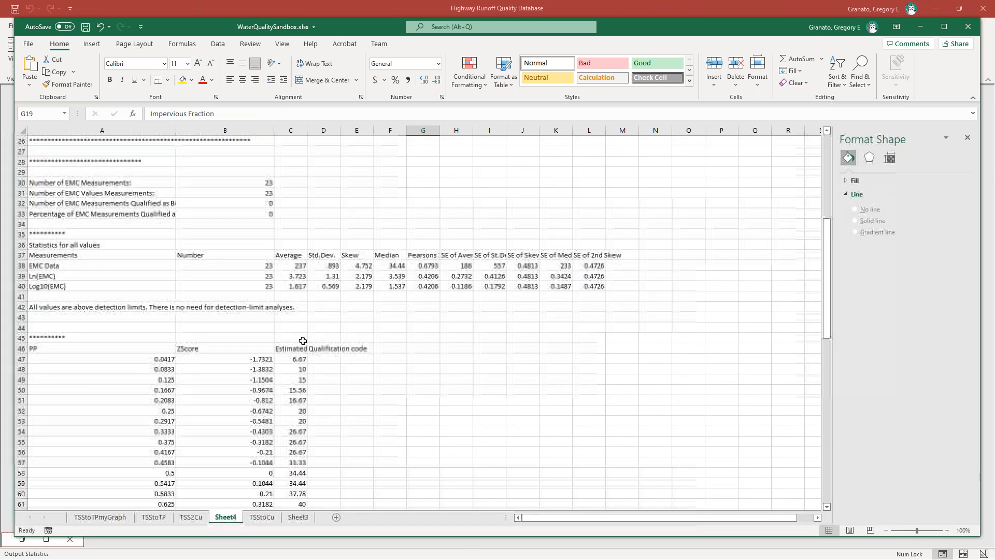
{"action": "left_click", "coordinate": [33, 265]}
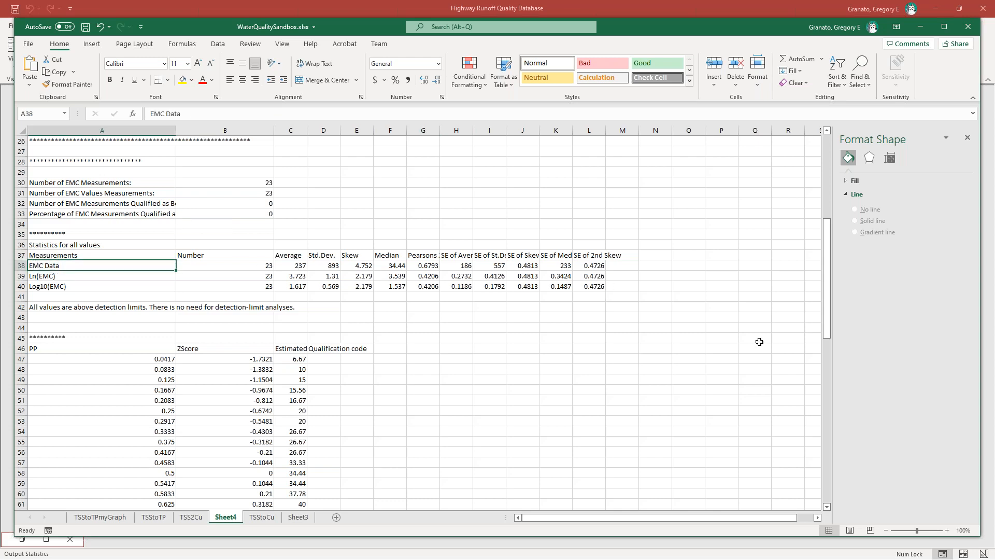
{"action": "left_click_drag", "start_coordinate": [827, 288], "coordinate": [829, 295]}
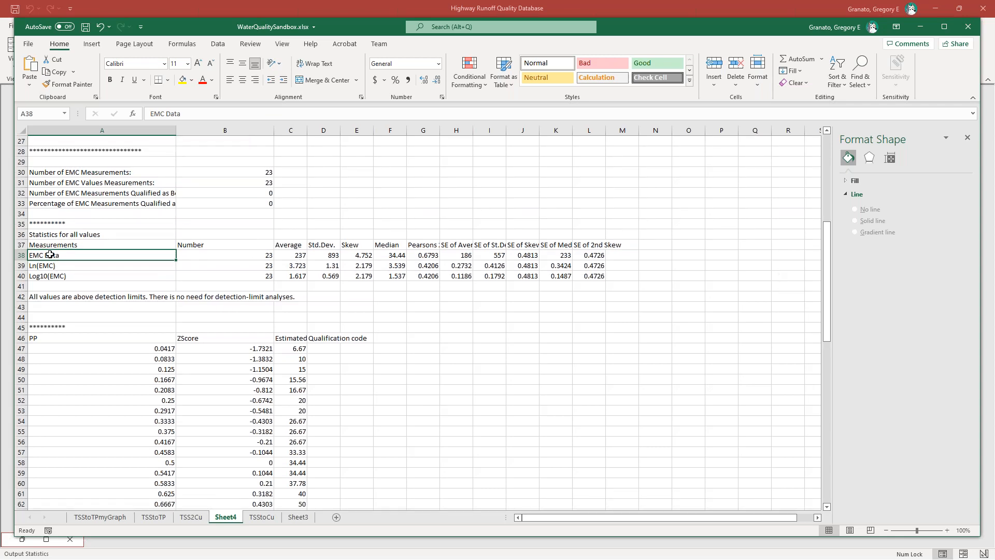
{"action": "left_click_drag", "start_coordinate": [137, 262], "coordinate": [596, 256]}
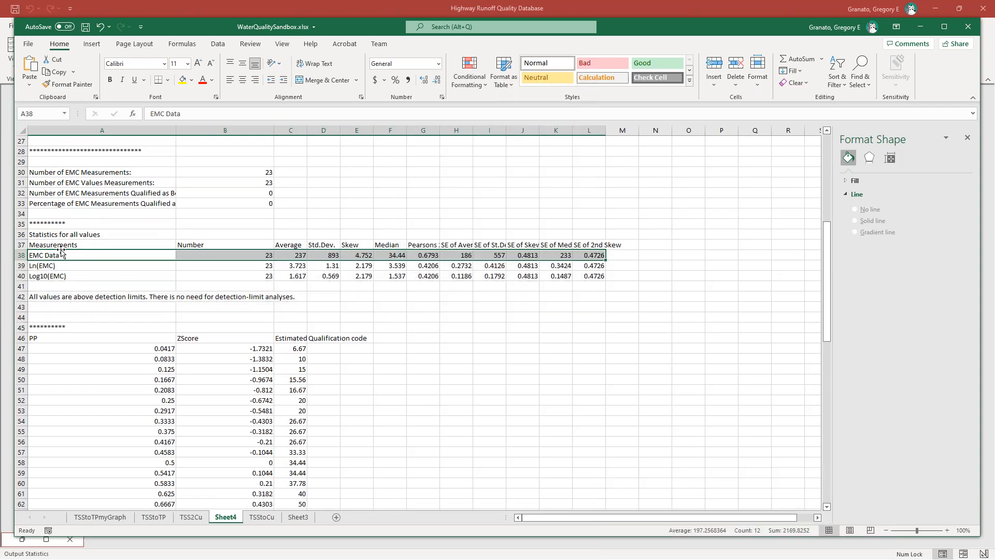
{"action": "left_click_drag", "start_coordinate": [43, 266], "coordinate": [578, 264]}
{"action": "left_click_drag", "start_coordinate": [46, 274], "coordinate": [587, 274]}
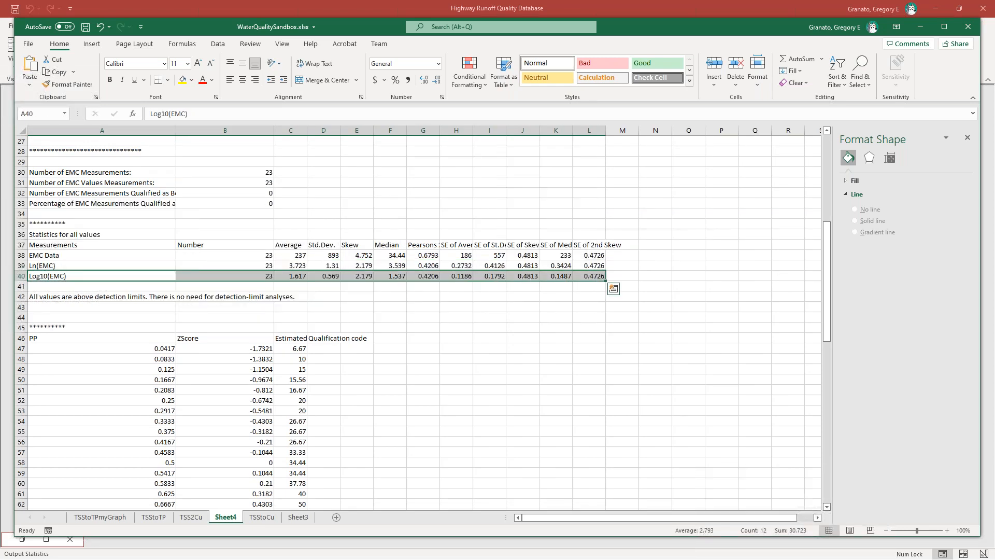
{"action": "right_click", "coordinate": [584, 276]}
{"action": "left_click", "coordinate": [592, 251]}
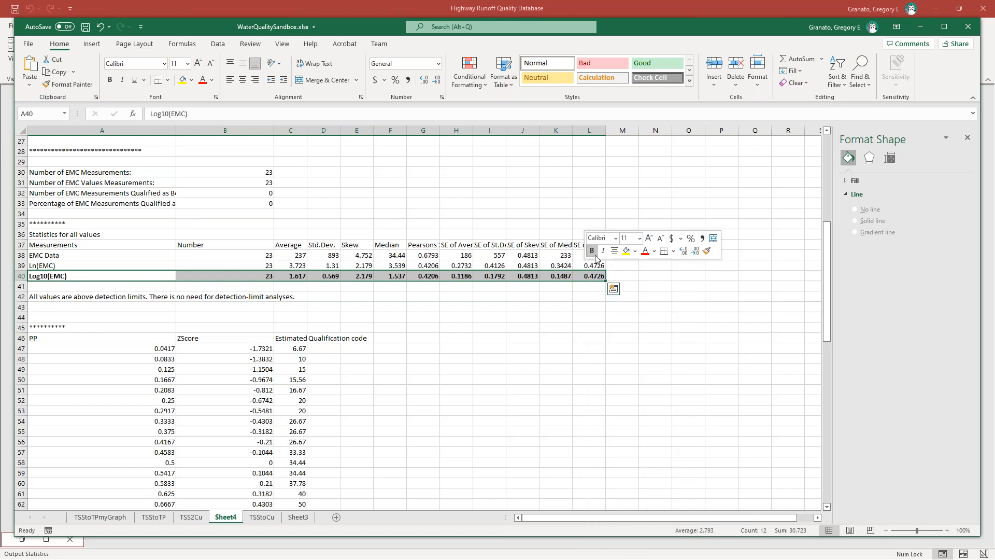
Make the Log10(EMC) statistics row of NE Hwy 64 Platte River Bridge Leshara bold.
{"action": "left_click_drag", "start_coordinate": [830, 274], "coordinate": [822, 409]}
{"action": "left_click_drag", "start_coordinate": [40, 400], "coordinate": [591, 398]}
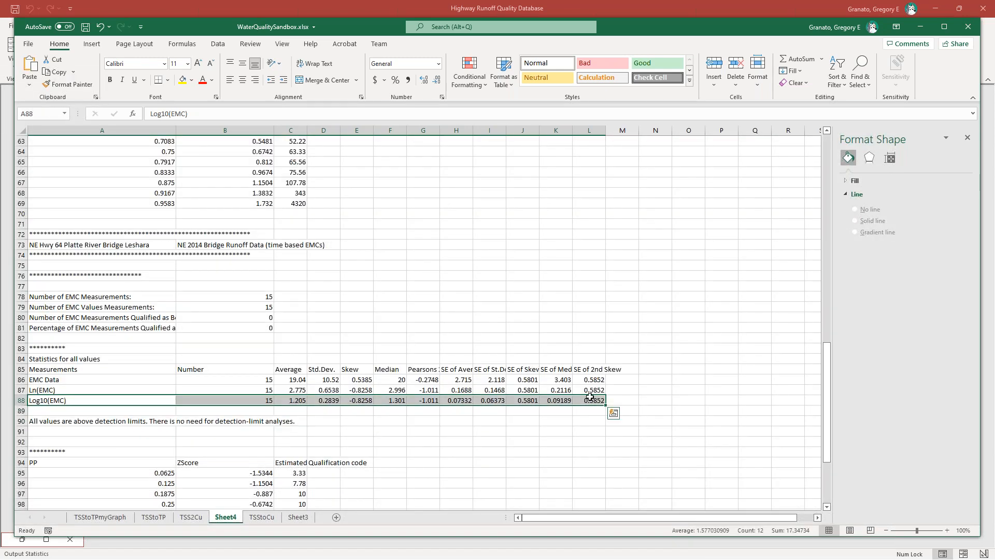
{"action": "right_click", "coordinate": [563, 402]}
{"action": "left_click", "coordinate": [571, 431]}
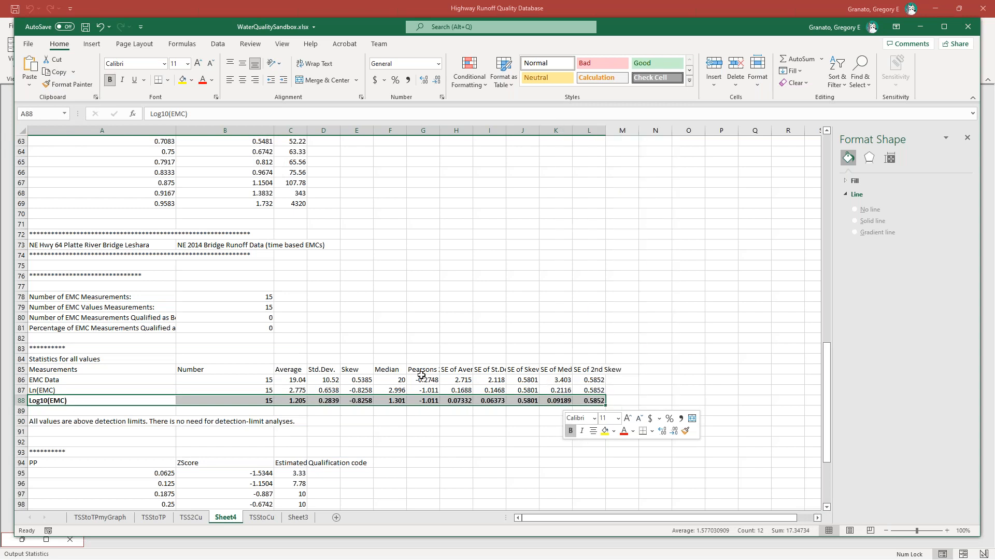
Inspect the full standard-error column headings in row 85, from the SE of the average to the SE of the second skew.
{"action": "left_click", "coordinate": [455, 369]}
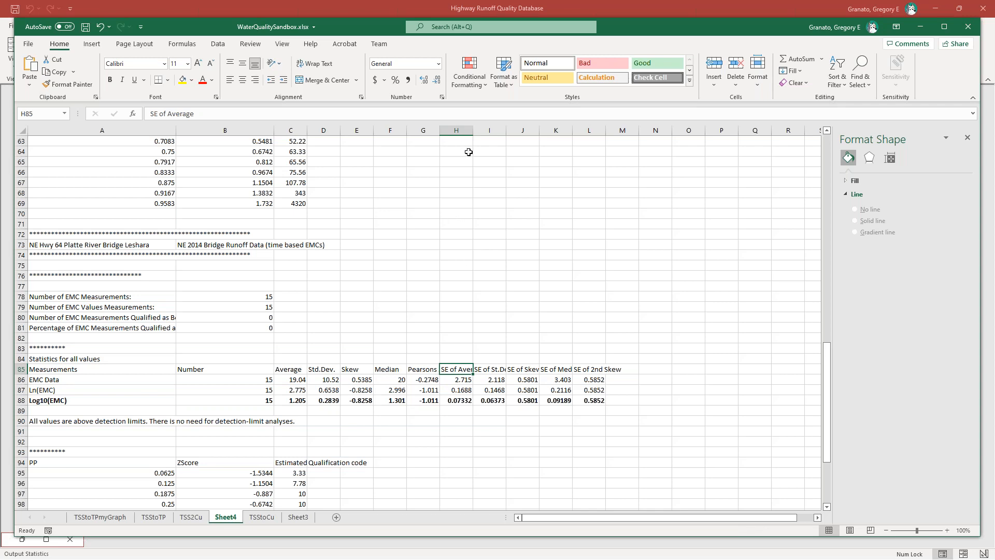
{"action": "left_click", "coordinate": [489, 369]}
{"action": "left_click", "coordinate": [531, 369]}
{"action": "left_click", "coordinate": [448, 370]}
{"action": "left_click", "coordinate": [589, 371]}
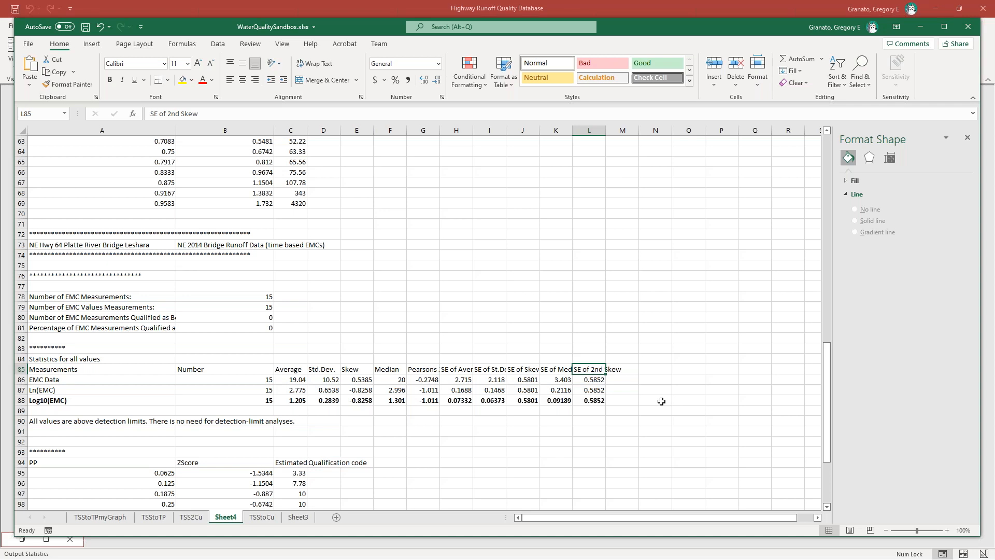
Enter =C88-H88*1.96 in N88 as the lower confidence limit of the Leshara Log10(EMC) average.
{"action": "left_click", "coordinate": [288, 401]}
{"action": "left_click", "coordinate": [650, 401]}
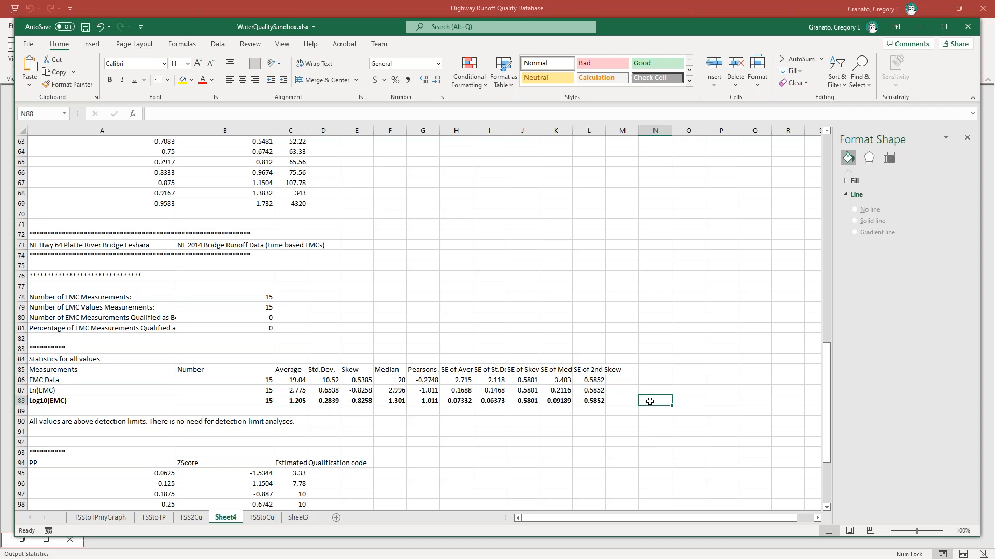
{"action": "type", "text": "="}
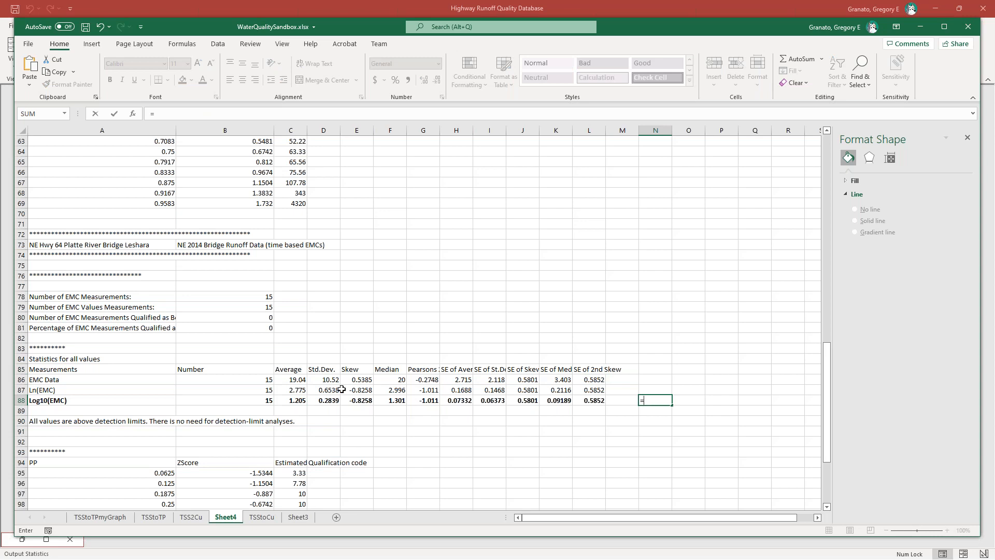
{"action": "left_click", "coordinate": [295, 401]}
{"action": "type", "text": "-"}
{"action": "left_click", "coordinate": [456, 401]}
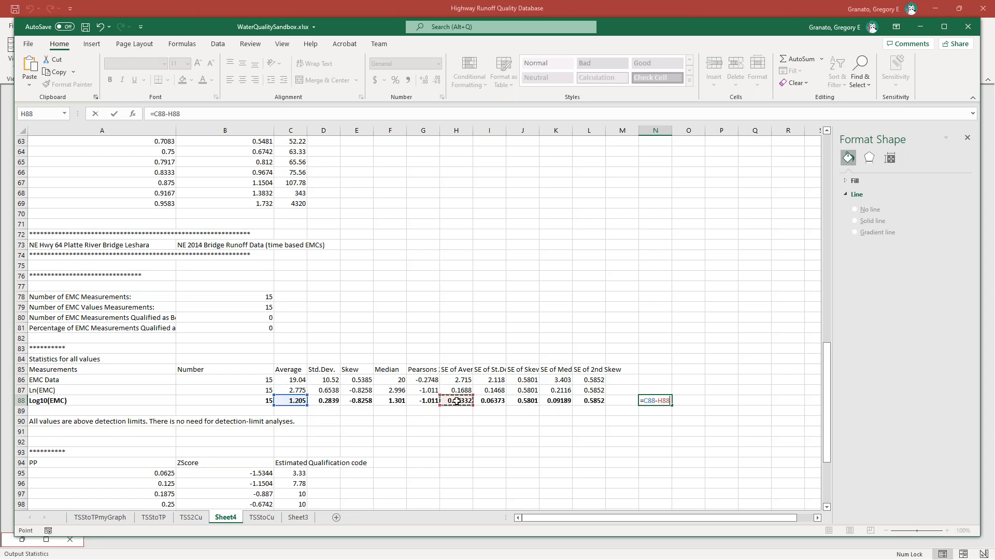
{"action": "type", "text": "*1.96"}
{"action": "key", "text": "Return"}
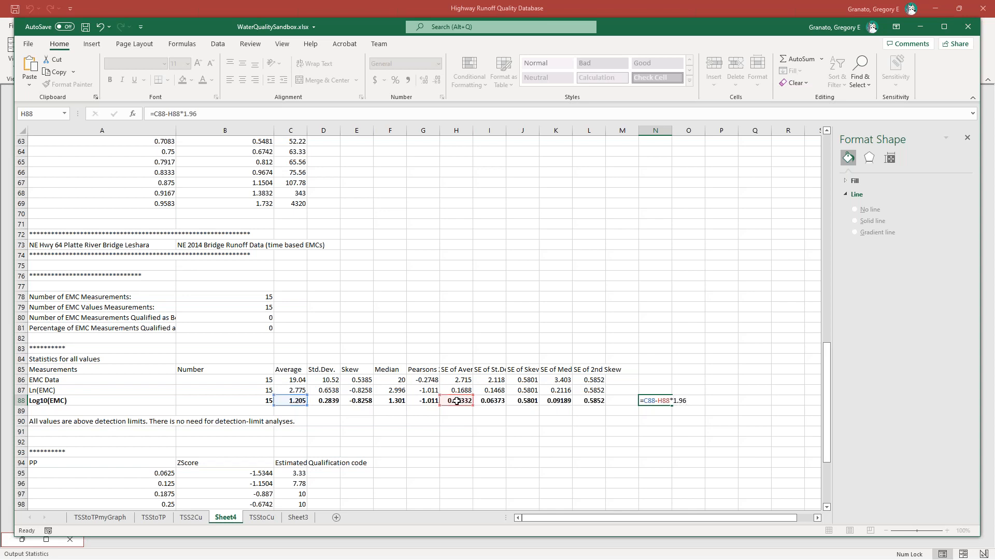
Copy the N88 formula text into O88 and change the subtraction to addition, giving the upper limit =C88+H88*1.96.
{"action": "left_click", "coordinate": [652, 402]}
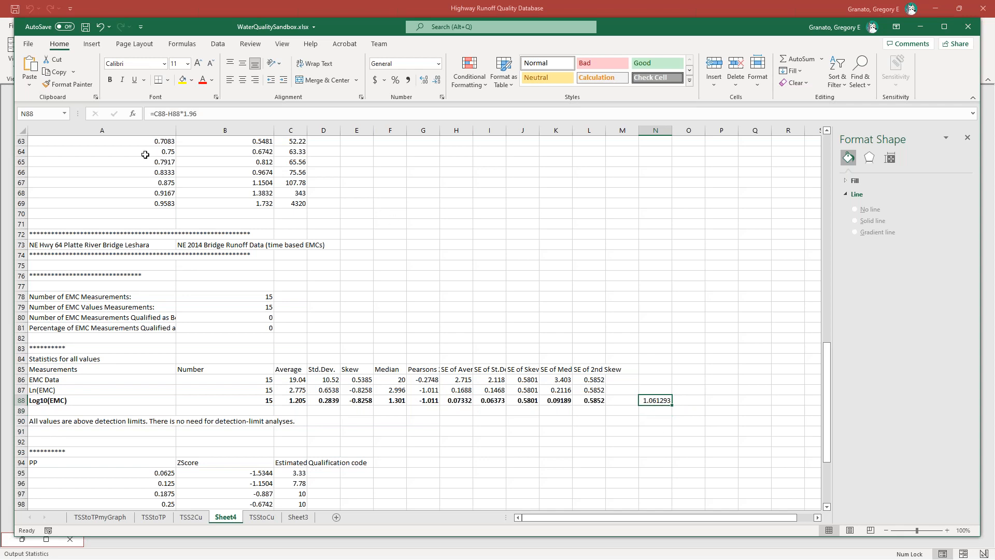
{"action": "triple_click", "coordinate": [170, 113]}
{"action": "right_click", "coordinate": [176, 112]}
{"action": "left_click", "coordinate": [204, 134]}
{"action": "key", "text": "Escape"}
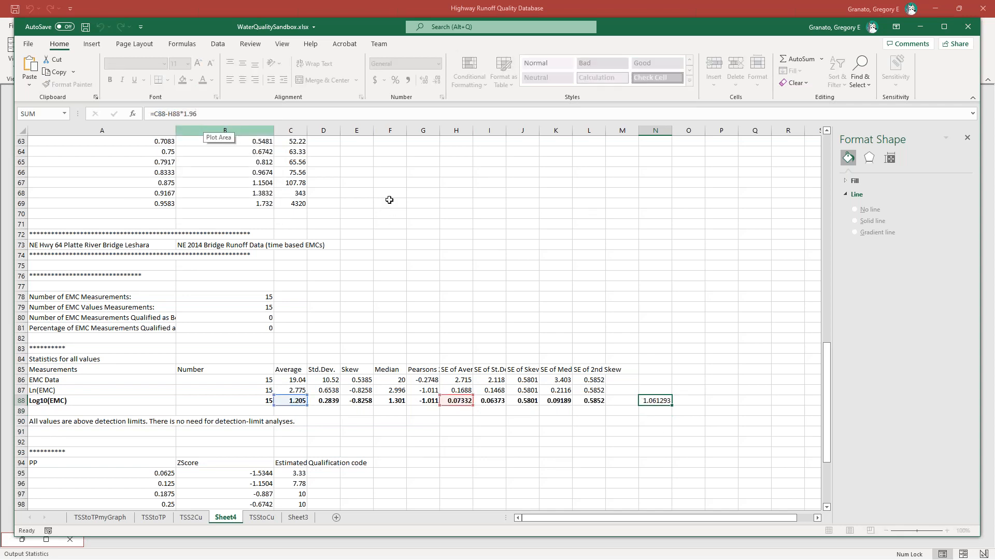
{"action": "left_click", "coordinate": [689, 400]}
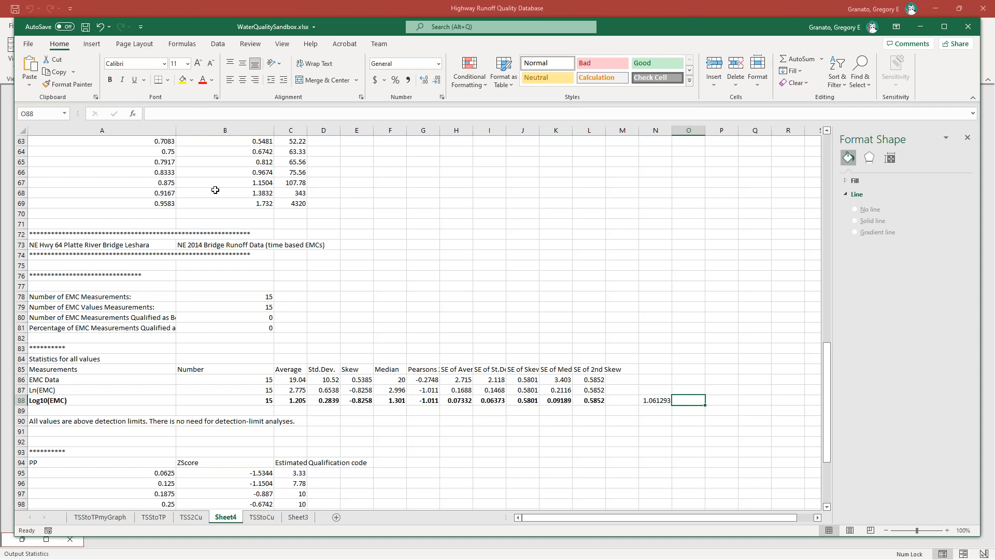
{"action": "right_click", "coordinate": [150, 113]}
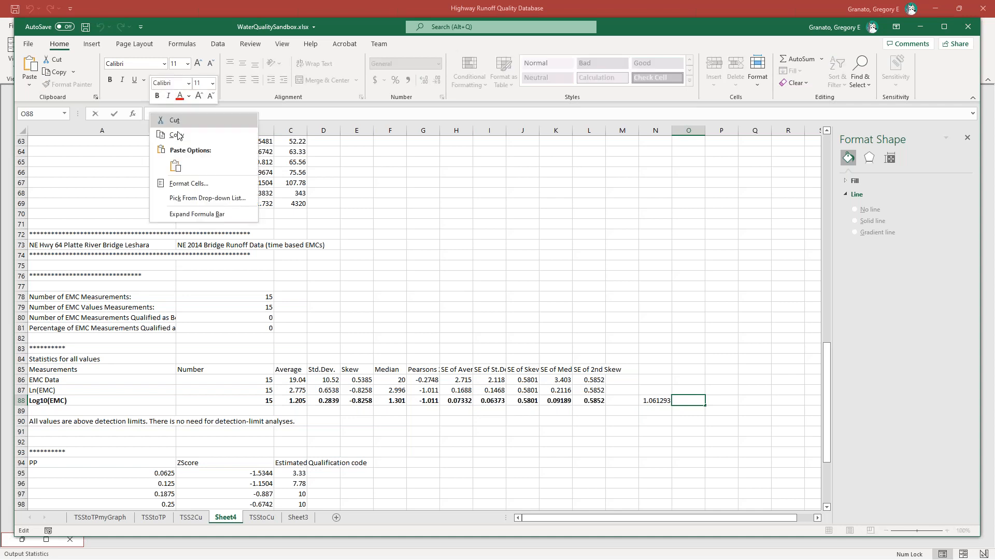
{"action": "left_click", "coordinate": [178, 166]}
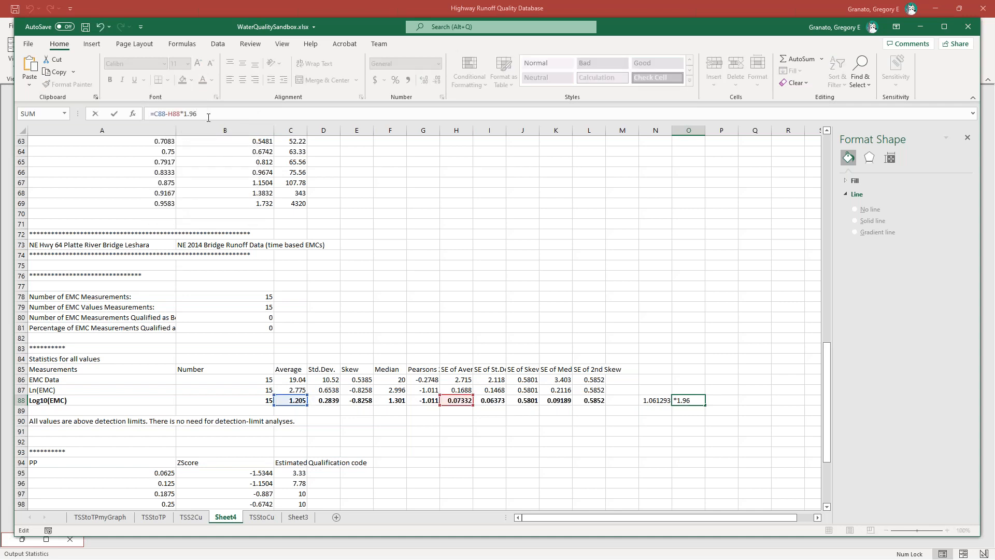
{"action": "left_click", "coordinate": [166, 113]}
{"action": "key", "text": "Return"}
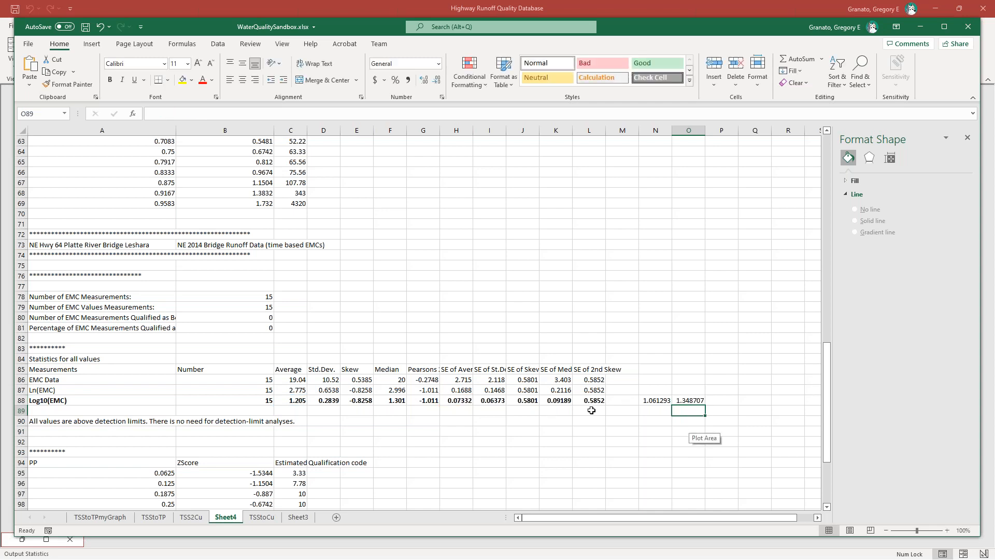
Review the Average, Std.Dev. and Skew headings, and enter =10^C88 in C89 to retransform the Leshara log average.
{"action": "left_click", "coordinate": [289, 400]}
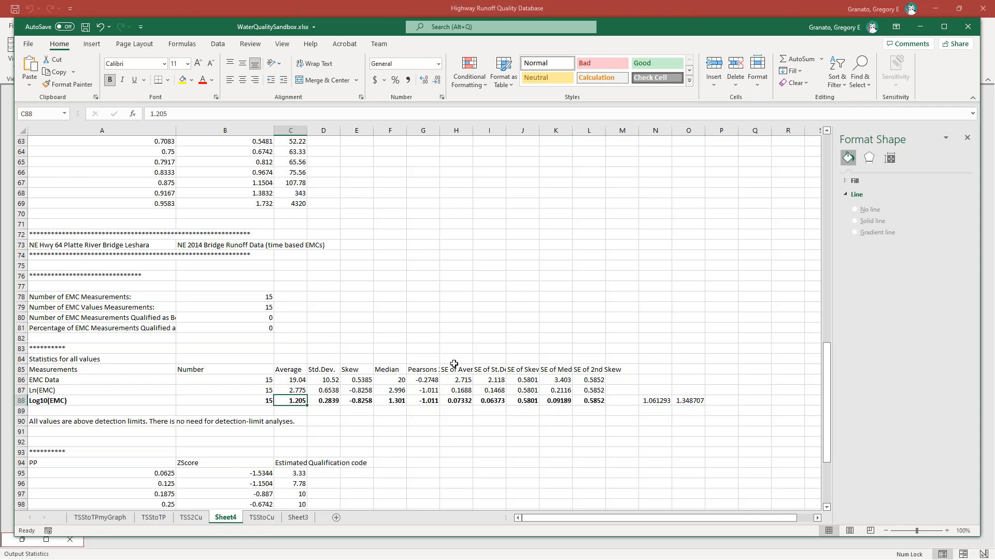
{"action": "left_click", "coordinate": [288, 370]}
{"action": "left_click_drag", "start_coordinate": [288, 369], "coordinate": [354, 368]}
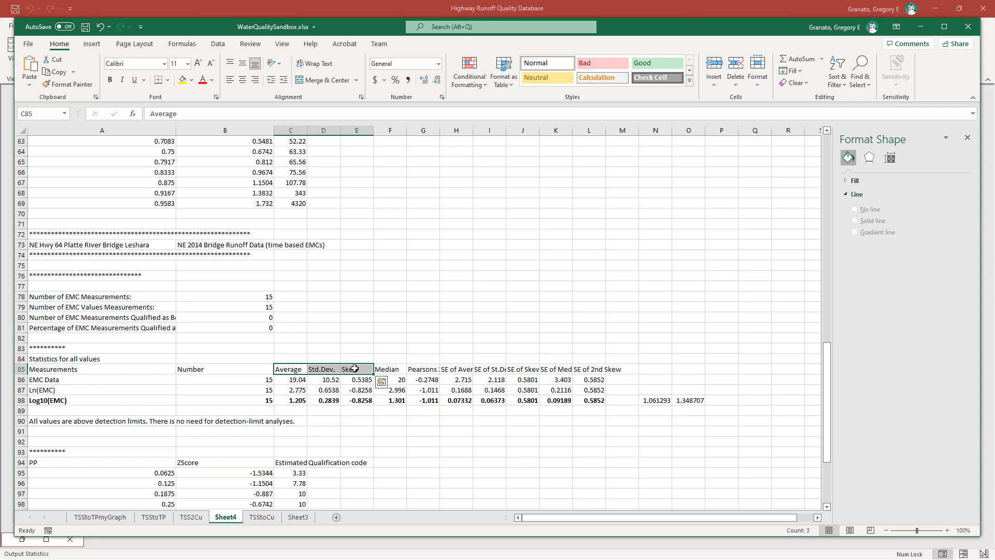
{"action": "left_click", "coordinate": [292, 400]}
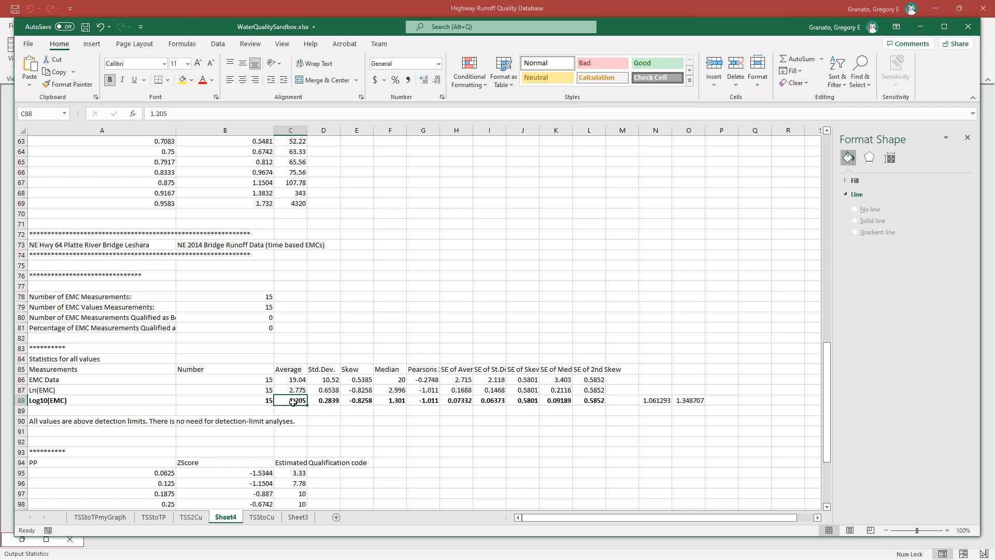
{"action": "left_click", "coordinate": [296, 412]}
{"action": "type", "text": "=10^"}
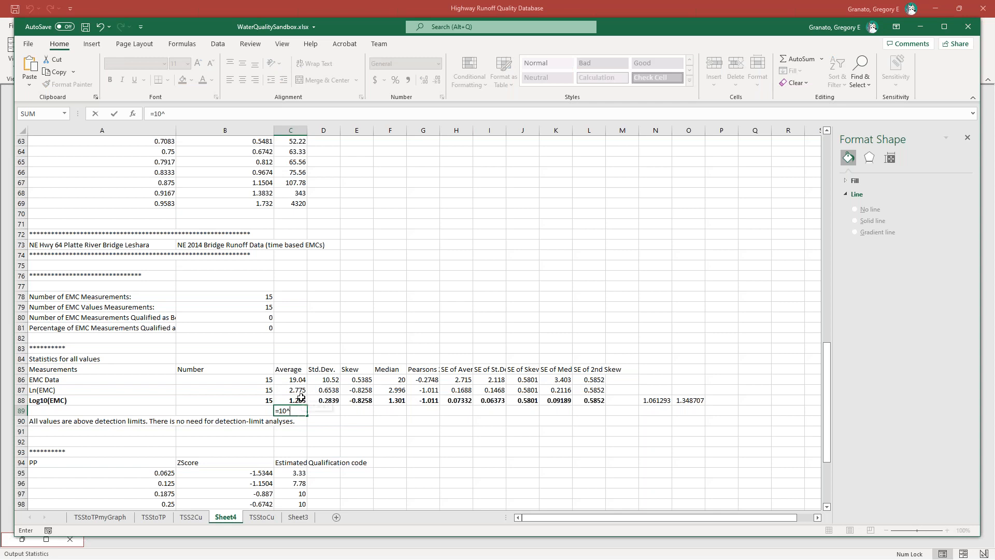
{"action": "left_click", "coordinate": [302, 398]}
{"action": "key", "text": "Return"}
Copy the retransformation formula from C89 into N89 and O89 under the confidence limits, and check both cells.
{"action": "left_click", "coordinate": [289, 411]}
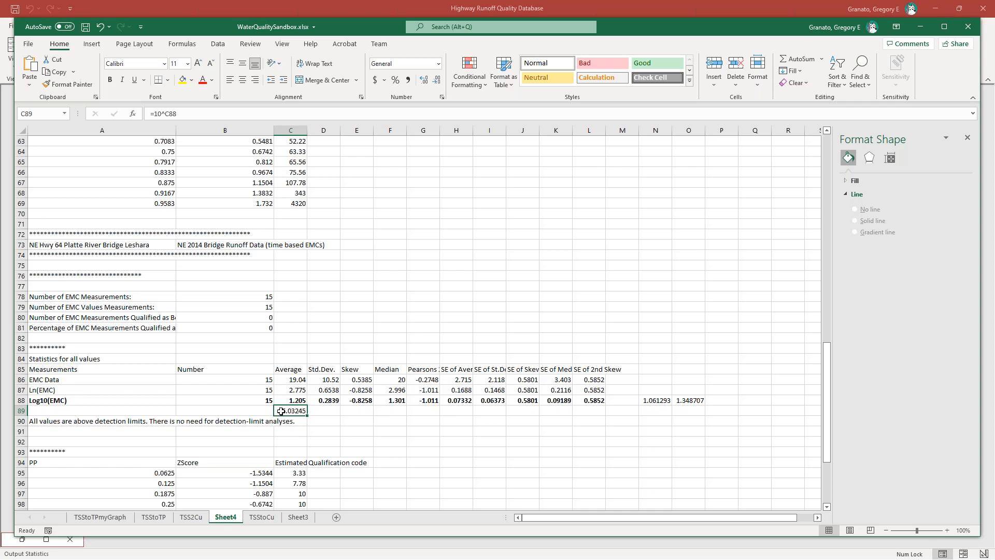
{"action": "right_click", "coordinate": [280, 412]}
{"action": "left_click", "coordinate": [303, 161]}
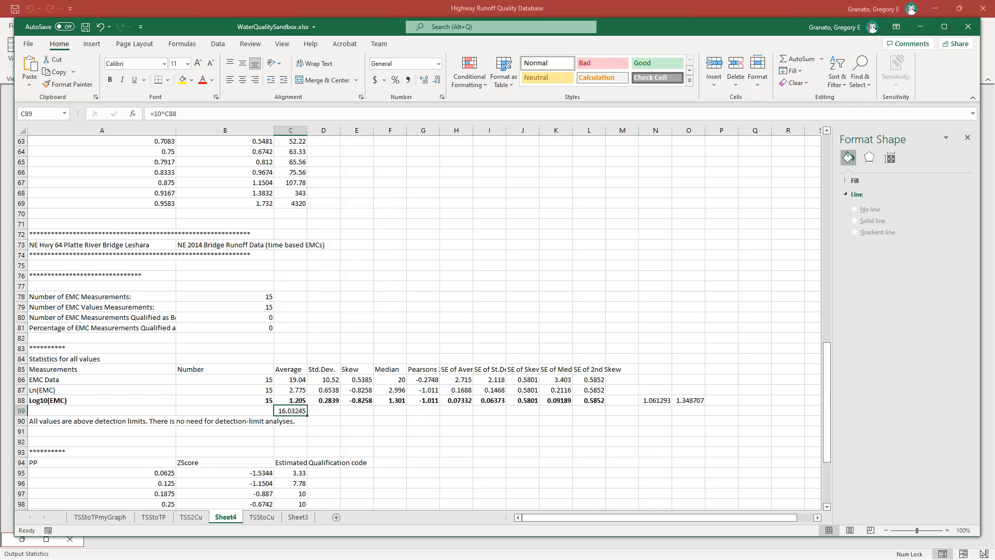
{"action": "right_click", "coordinate": [654, 411]}
{"action": "left_click", "coordinate": [677, 192]}
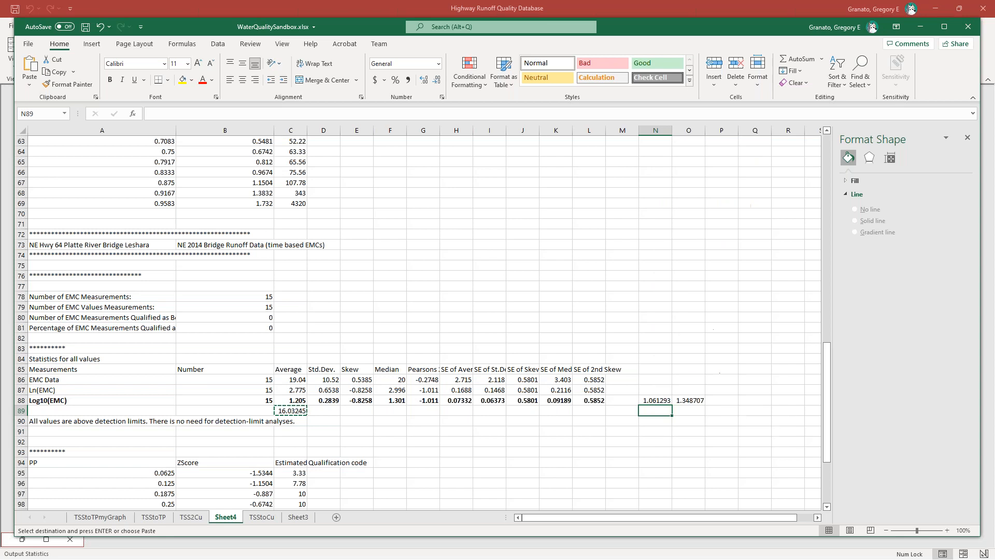
{"action": "right_click", "coordinate": [691, 409]}
{"action": "left_click", "coordinate": [714, 190]}
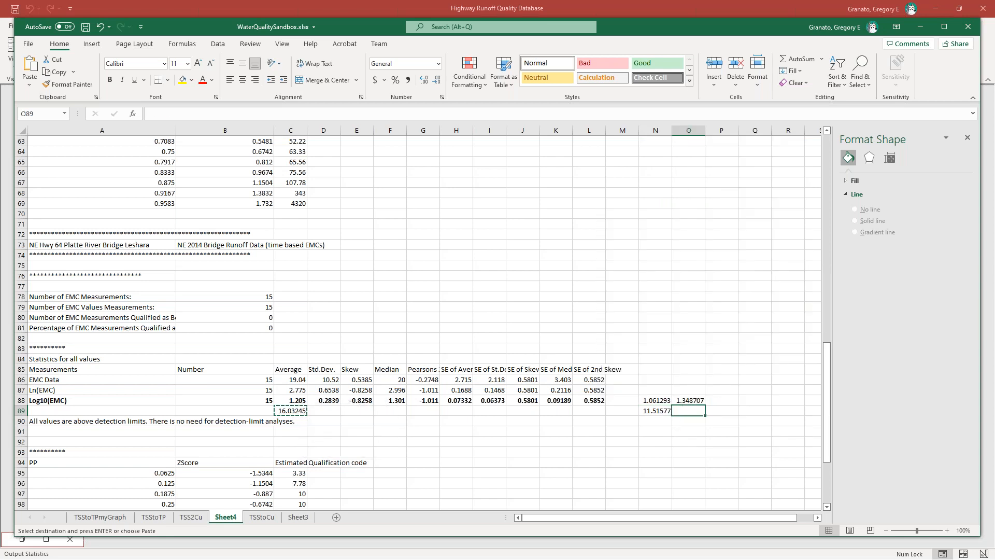
{"action": "left_click", "coordinate": [656, 422]}
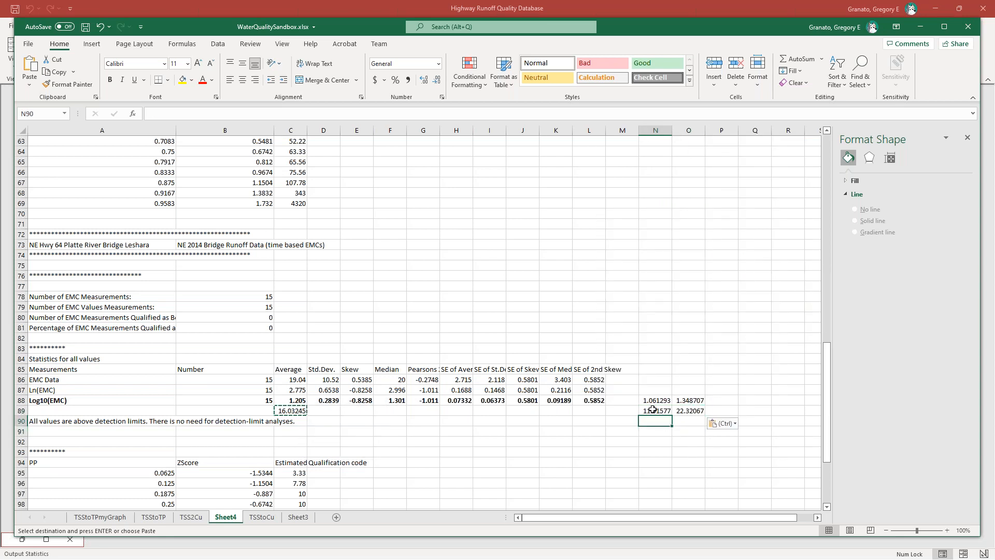
{"action": "left_click", "coordinate": [649, 409]}
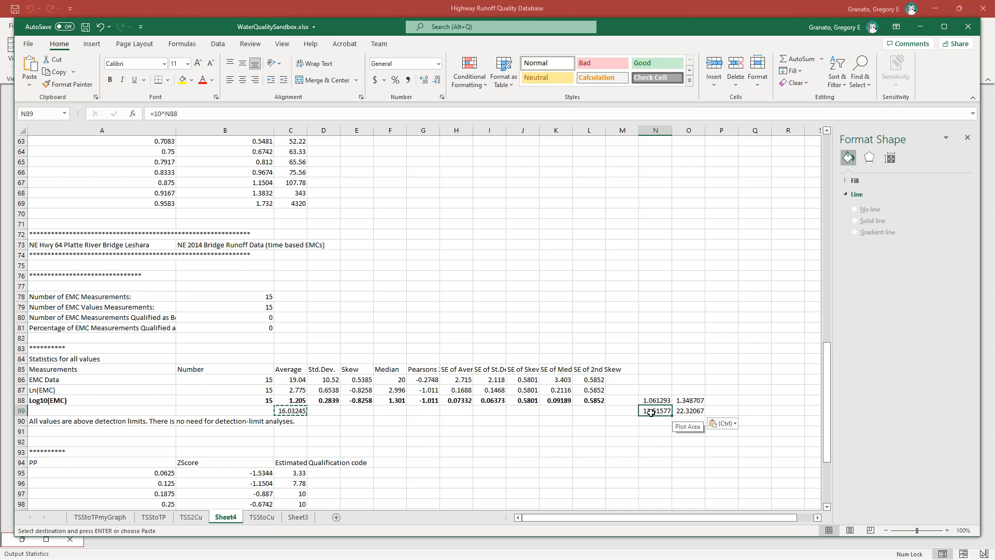
{"action": "left_click", "coordinate": [694, 410]}
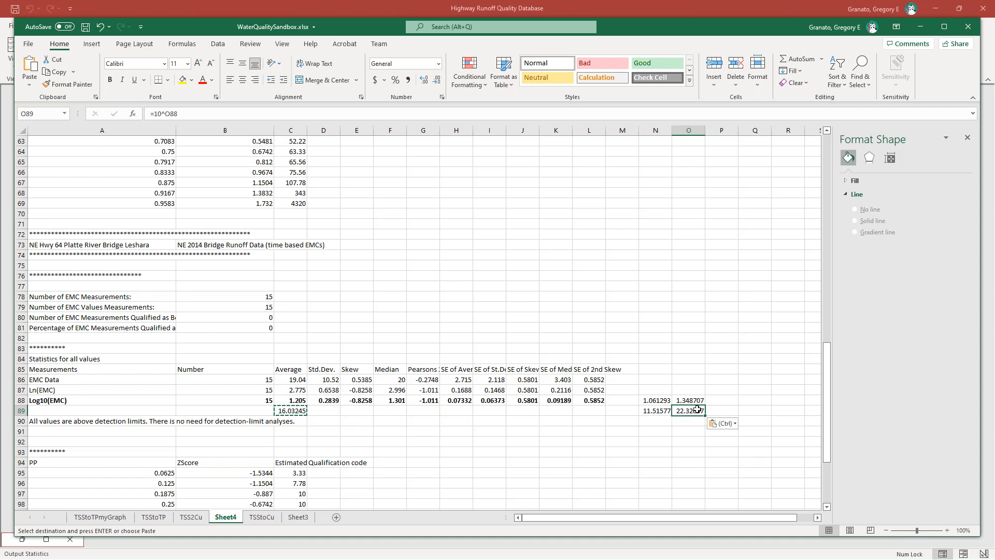
Copy the Leshara Log10(EMC) statistics in A88:L88 to the site table, starting at M21 in the Leshara row.
{"action": "left_click", "coordinate": [248, 401]}
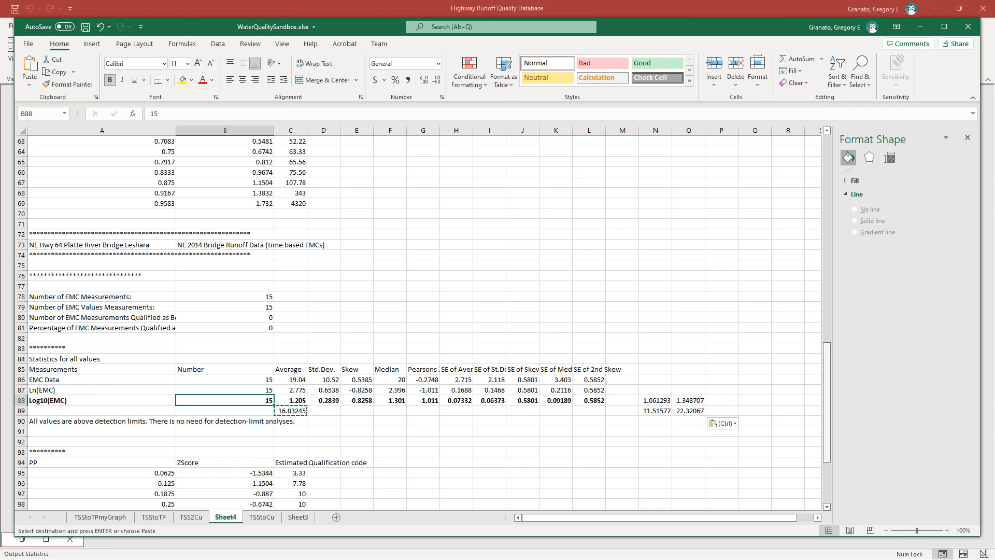
{"action": "left_click_drag", "start_coordinate": [827, 419], "coordinate": [828, 422]}
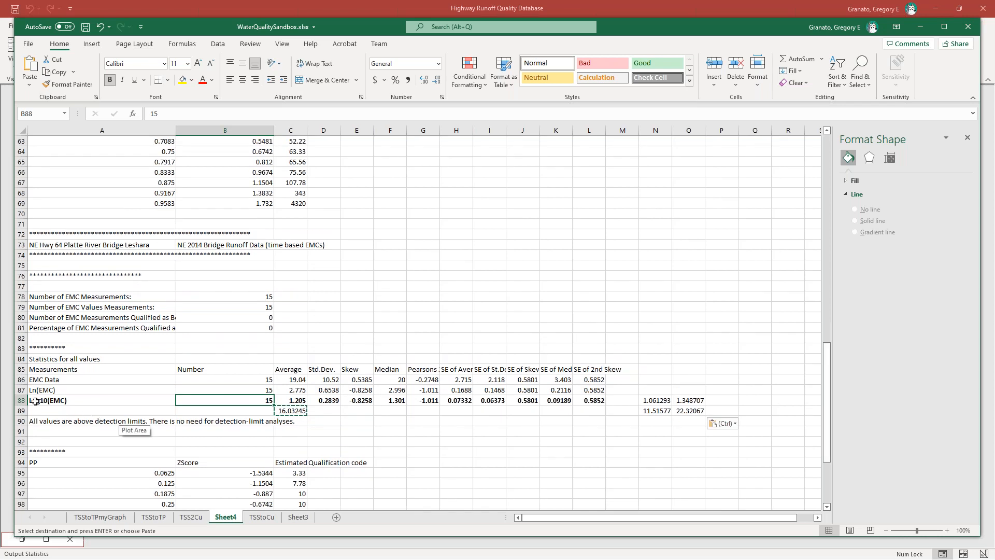
{"action": "left_click_drag", "start_coordinate": [35, 401], "coordinate": [596, 400]}
{"action": "right_click", "coordinate": [596, 400]}
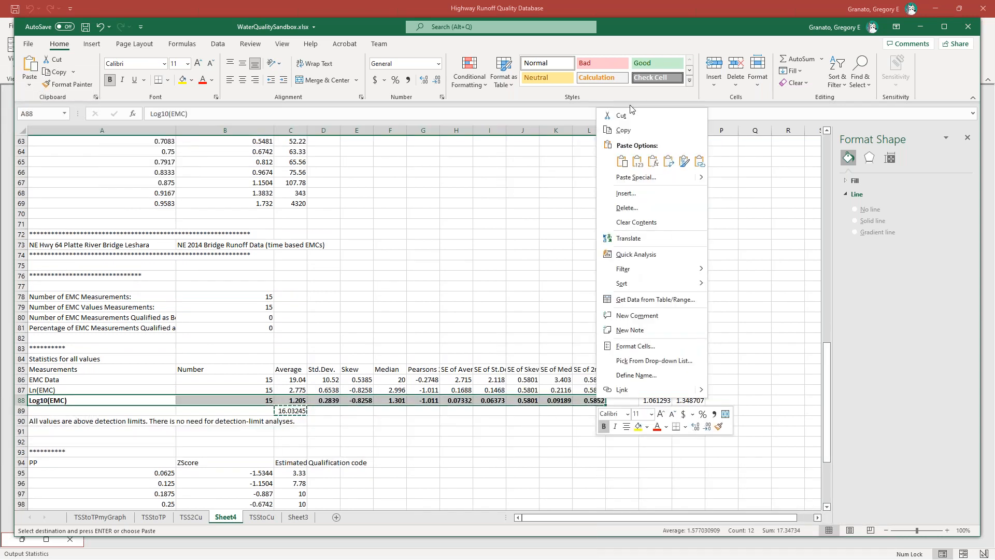
{"action": "left_click", "coordinate": [624, 130]}
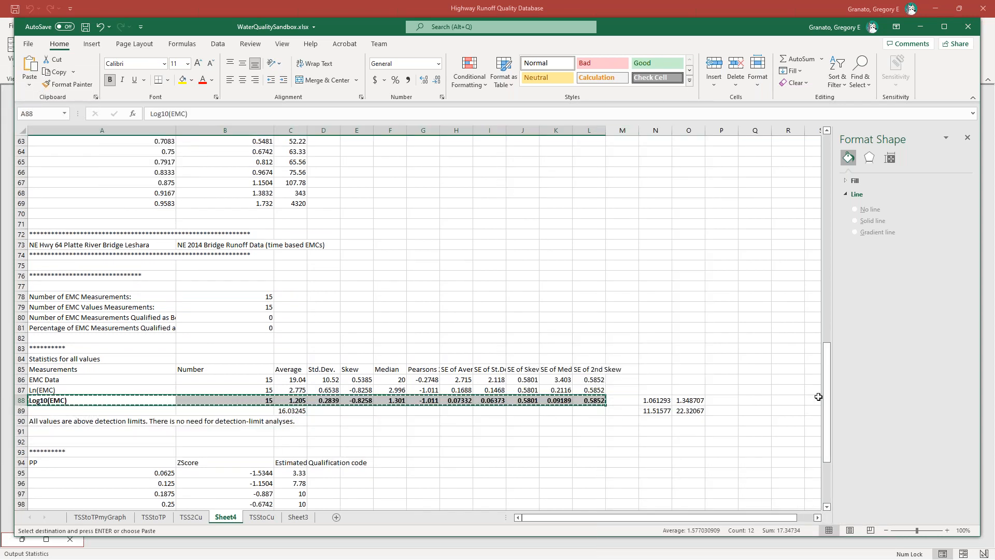
{"action": "left_click_drag", "start_coordinate": [828, 405], "coordinate": [816, 213]}
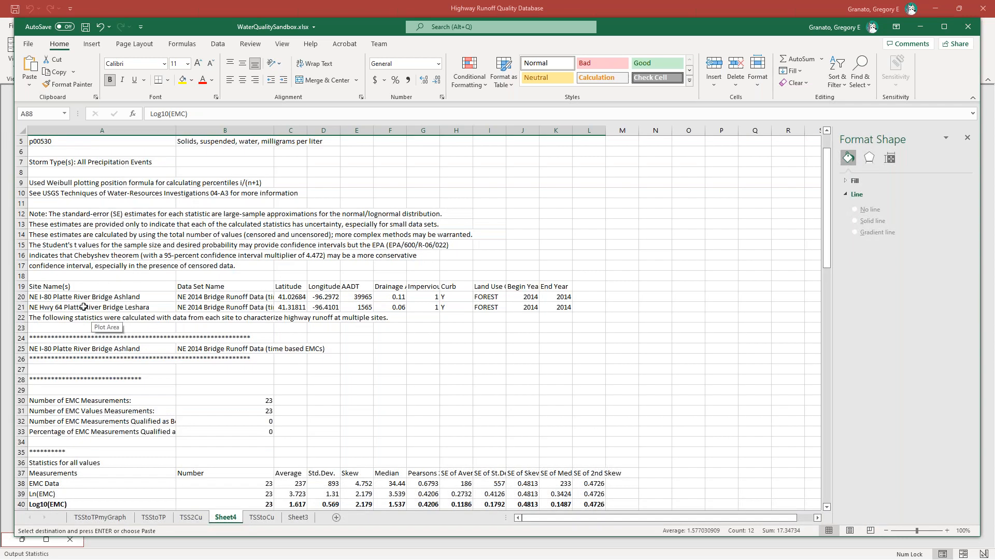
{"action": "right_click", "coordinate": [615, 306]}
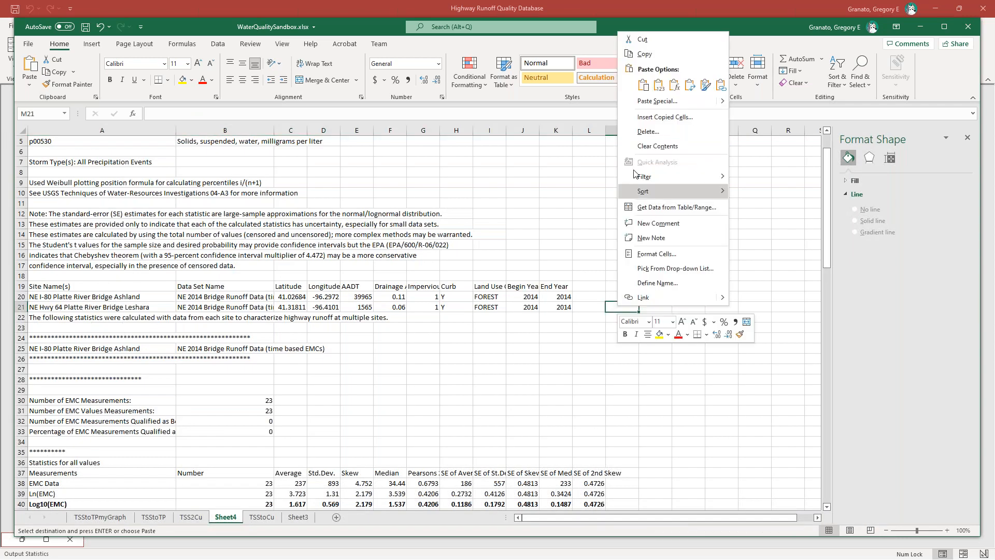
{"action": "left_click", "coordinate": [643, 86]}
Copy the Ashland Log10(EMC) statistics in A40:L40 to the site table, starting at M20 in the Ashland row.
{"action": "left_click_drag", "start_coordinate": [826, 223], "coordinate": [807, 278]}
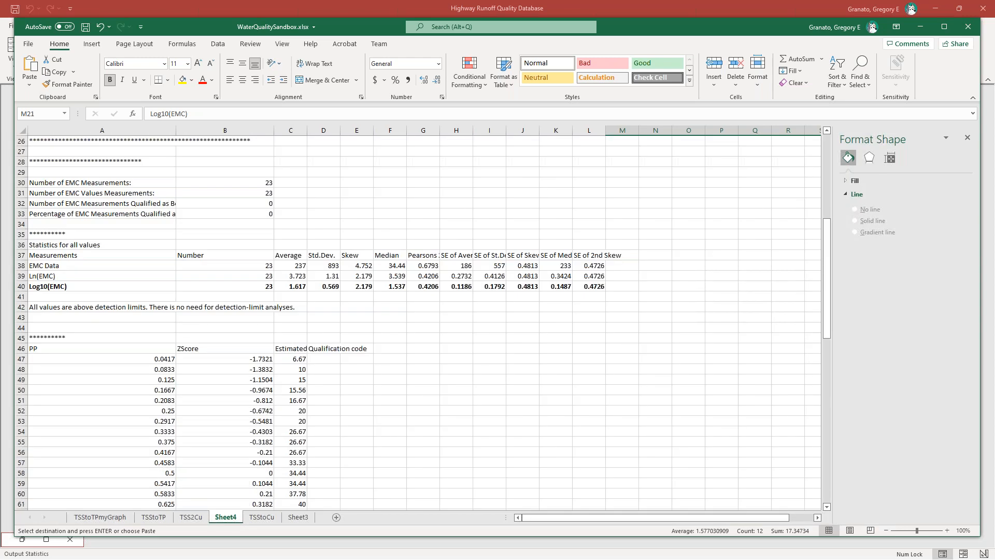
{"action": "left_click_drag", "start_coordinate": [33, 286], "coordinate": [593, 287]}
{"action": "right_click", "coordinate": [593, 287]}
{"action": "left_click", "coordinate": [622, 293]}
{"action": "left_click_drag", "start_coordinate": [828, 297], "coordinate": [827, 193]}
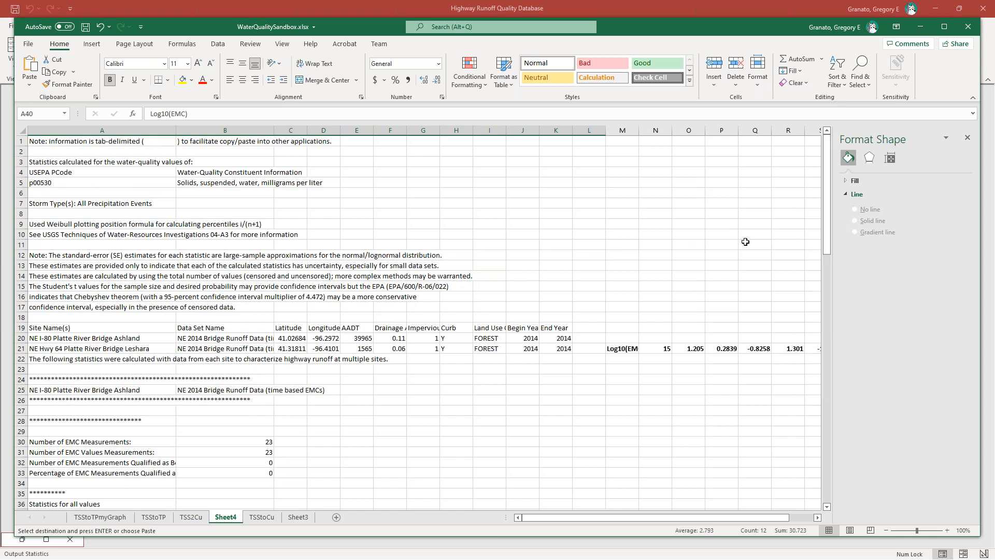
{"action": "right_click", "coordinate": [619, 337]}
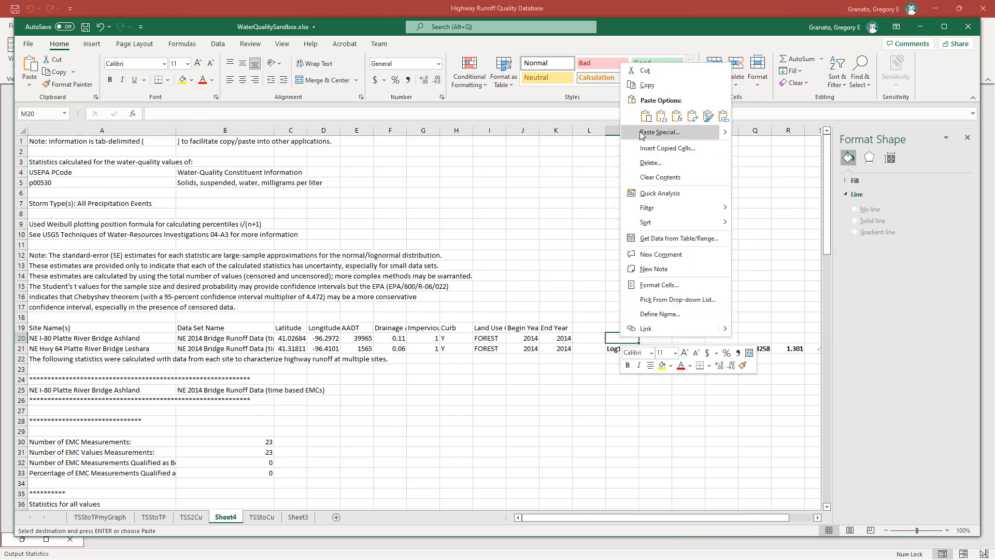
{"action": "left_click", "coordinate": [643, 118]}
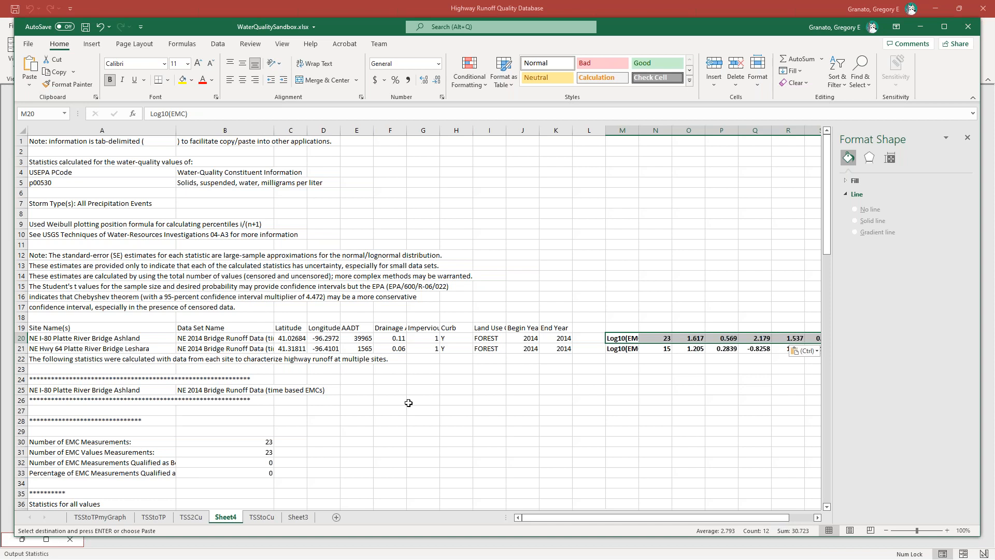
Check the Ashland AADT and the Leshara log average, and enter =10^O21 in L21 to retransform the Leshara average.
{"action": "left_click", "coordinate": [49, 340]}
{"action": "left_click", "coordinate": [357, 339]}
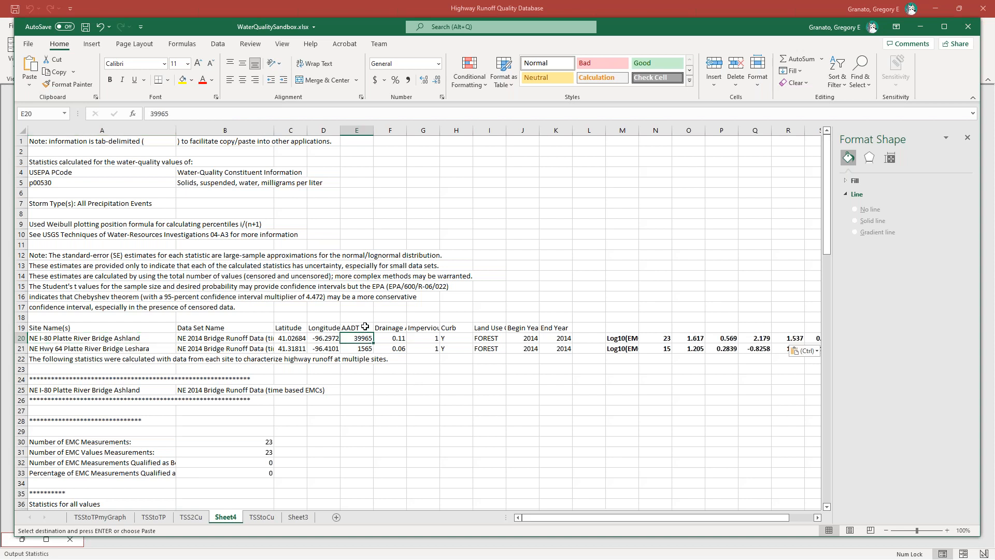
{"action": "left_click", "coordinate": [698, 350]}
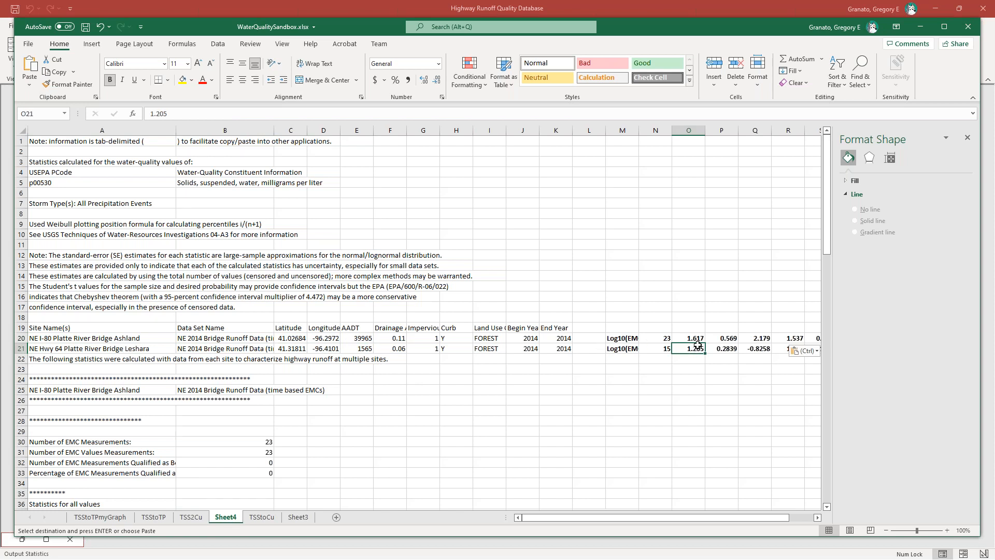
{"action": "left_click", "coordinate": [601, 350]}
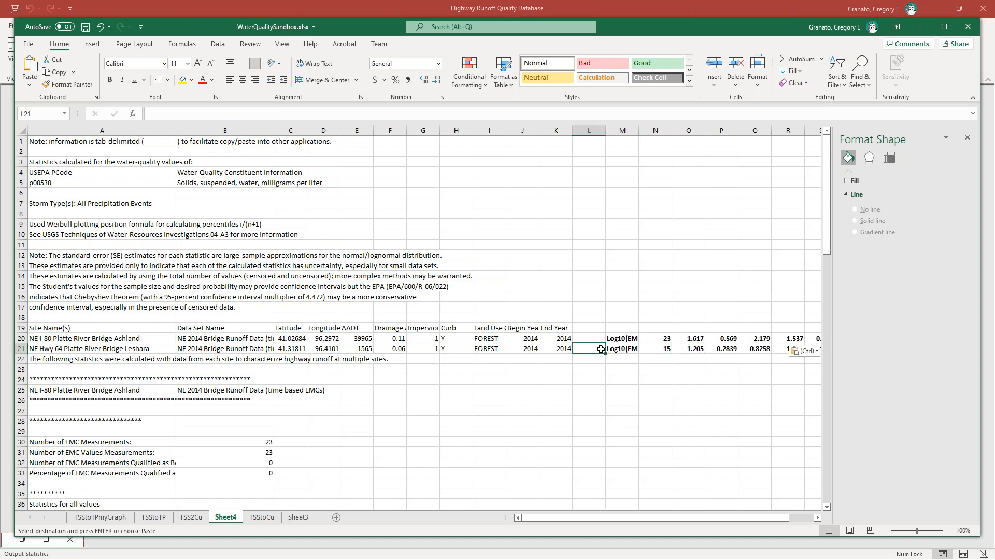
{"action": "type", "text": "=10^"}
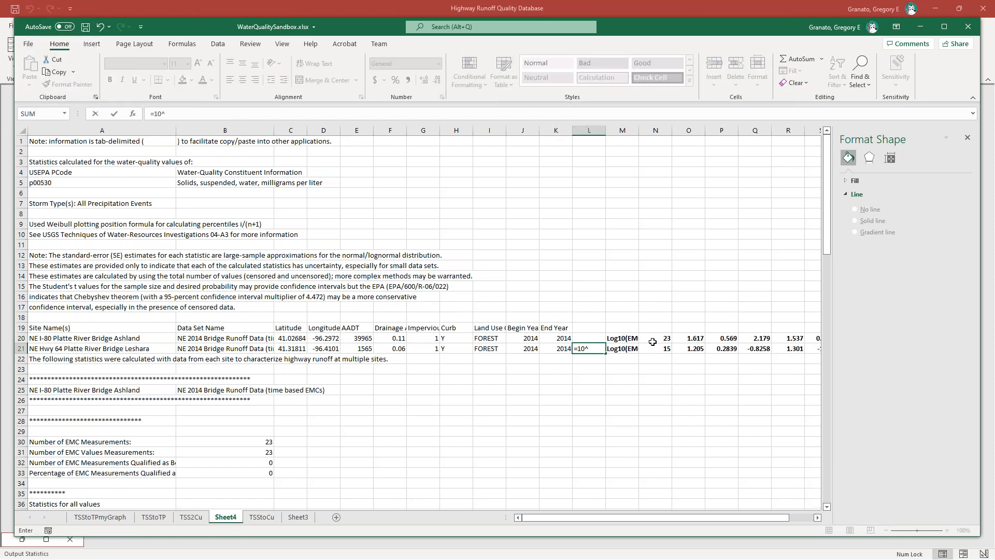
{"action": "left_click", "coordinate": [694, 349]}
{"action": "key", "text": "Return"}
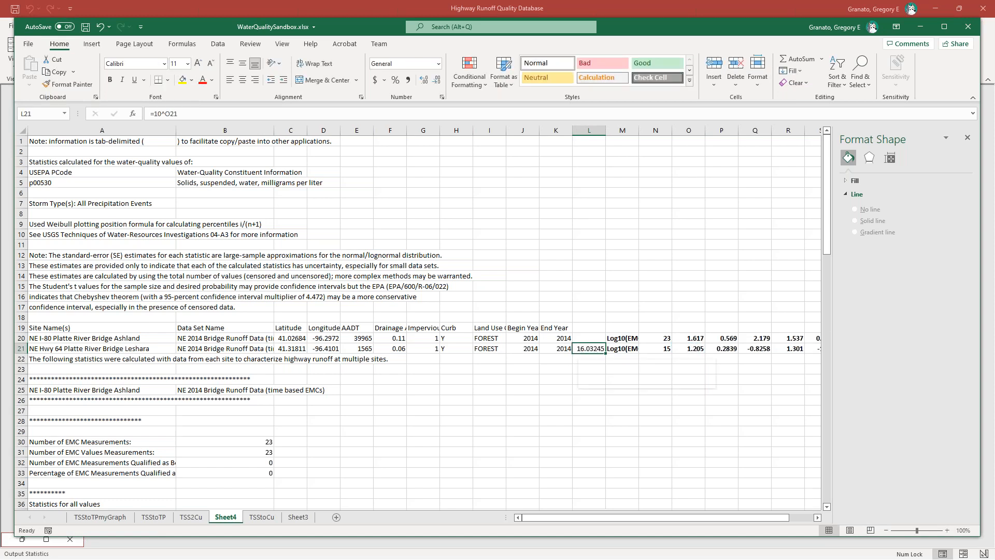
Copy the retransformation formula from L21 into L20 for the Ashland row, and check the Leshara cell.
{"action": "right_click", "coordinate": [580, 352]}
{"action": "left_click", "coordinate": [614, 99]}
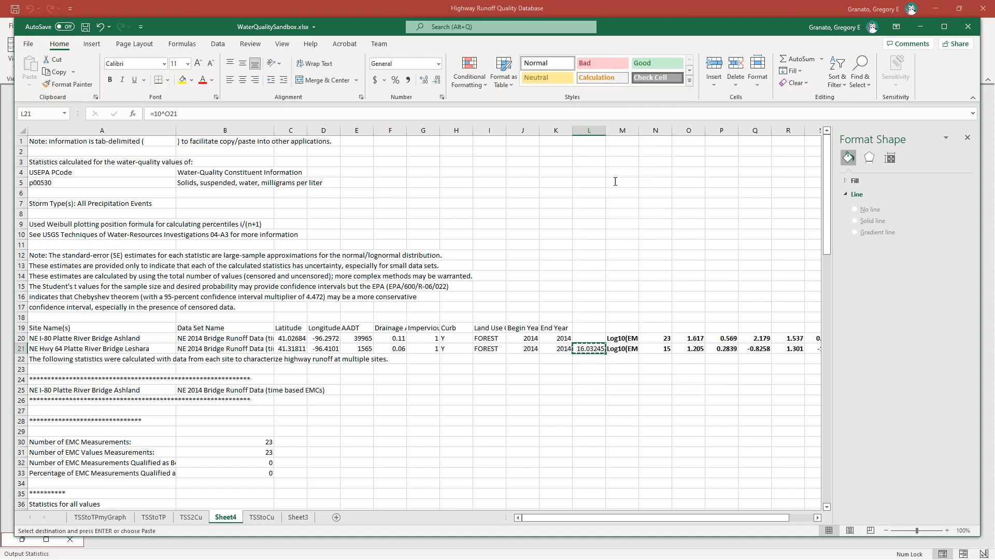
{"action": "left_click", "coordinate": [583, 339]}
{"action": "right_click", "coordinate": [583, 338]}
{"action": "left_click", "coordinate": [609, 118]}
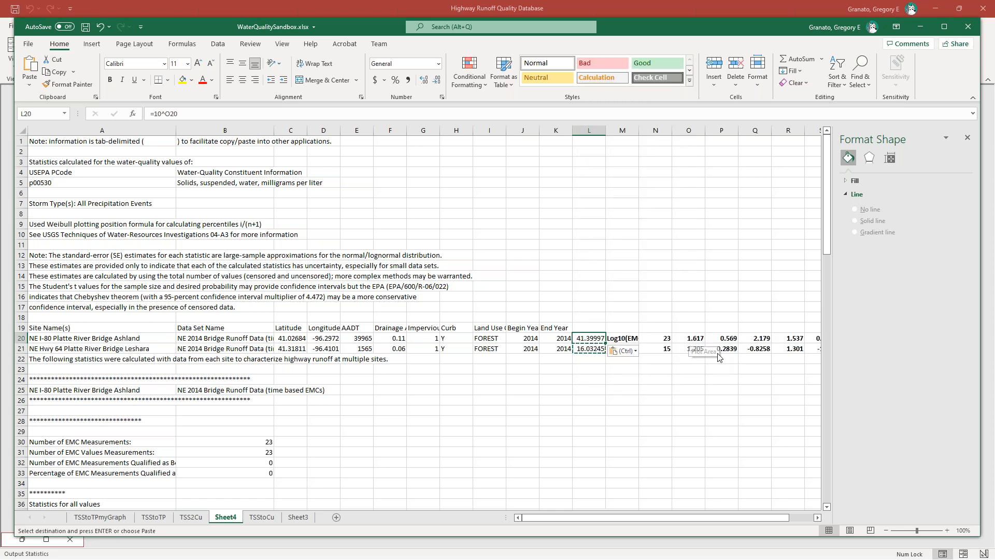
{"action": "left_click", "coordinate": [590, 349]}
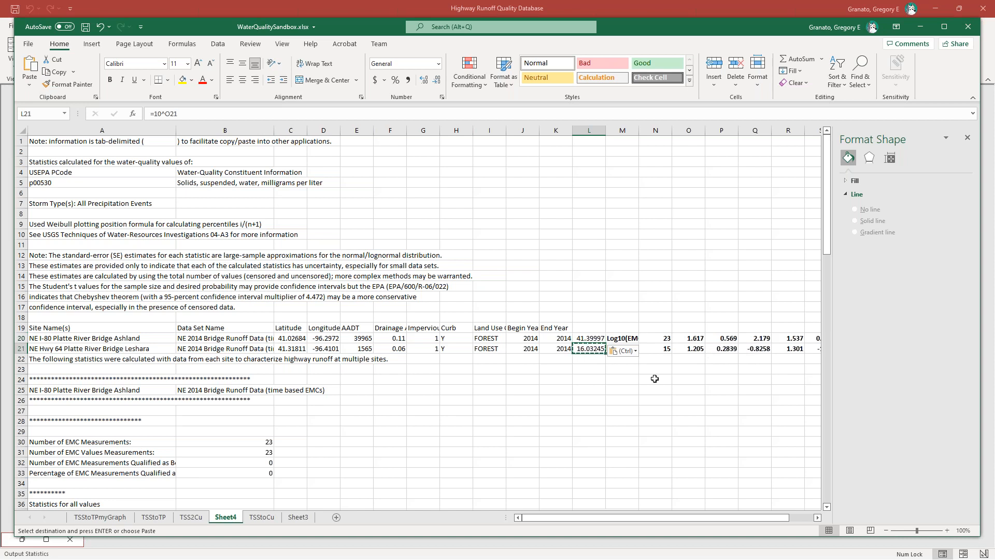
Review the Ashland qualification codes in D47:D69, insert an empty scatter chart, and place it clear of the data columns.
{"action": "left_click_drag", "start_coordinate": [827, 244], "coordinate": [835, 373]}
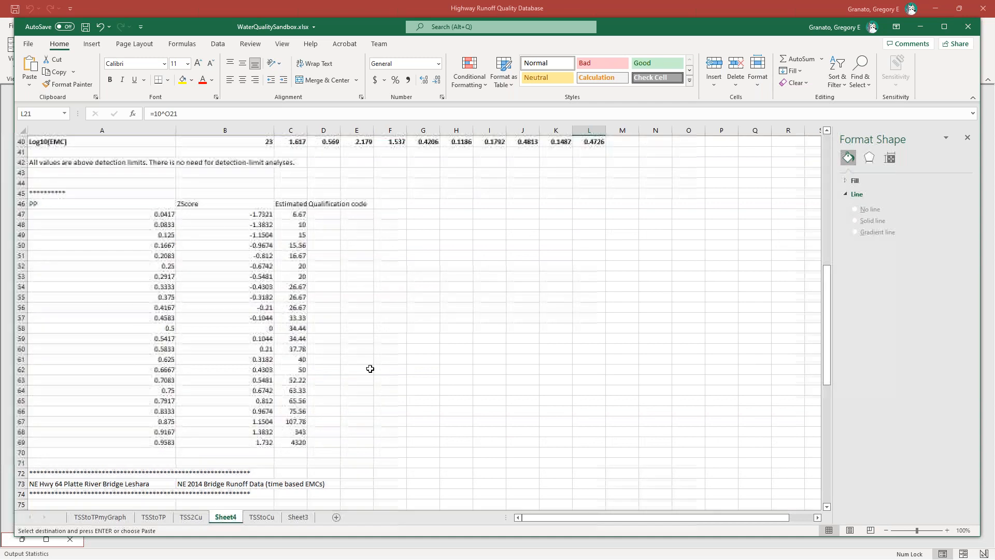
{"action": "left_click", "coordinate": [325, 205]}
{"action": "left_click_drag", "start_coordinate": [320, 215], "coordinate": [321, 447]}
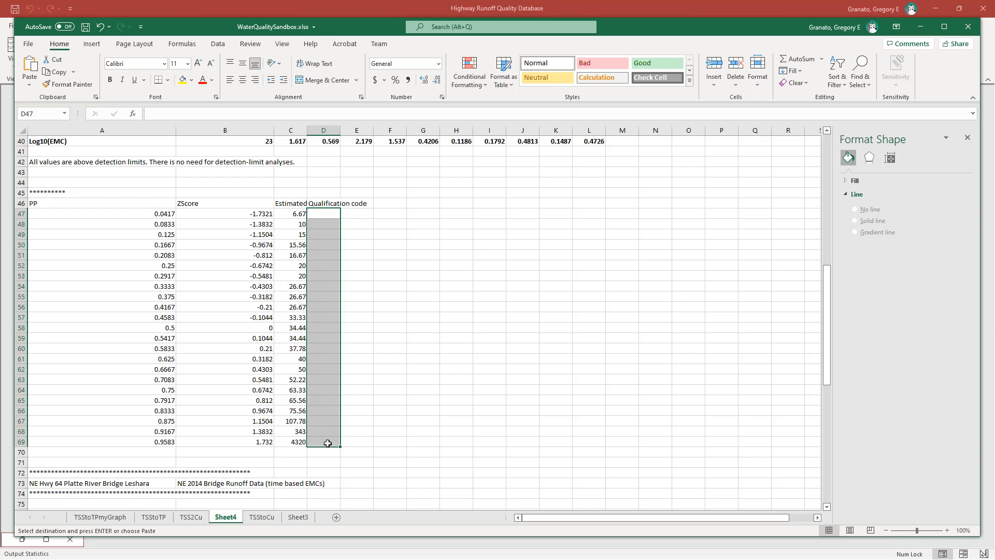
{"action": "left_click", "coordinate": [493, 215]}
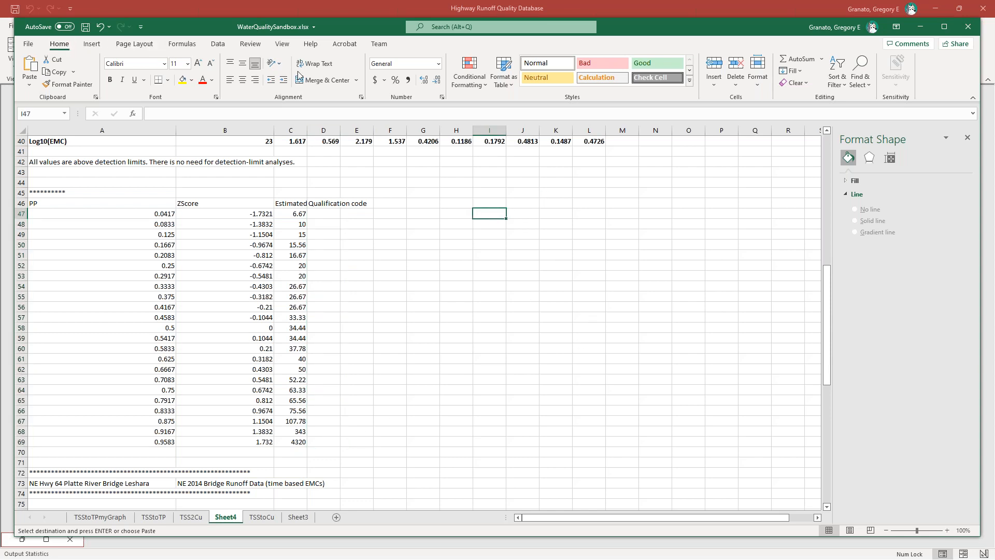
{"action": "left_click", "coordinate": [92, 45]}
{"action": "left_click", "coordinate": [391, 83]}
{"action": "left_click", "coordinate": [390, 118]}
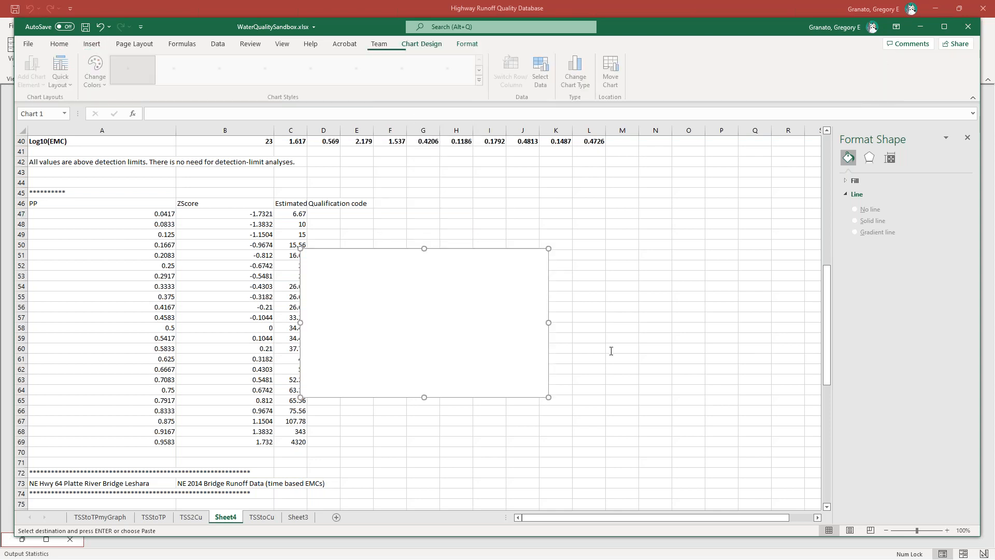
{"action": "left_click_drag", "start_coordinate": [442, 271], "coordinate": [604, 220]}
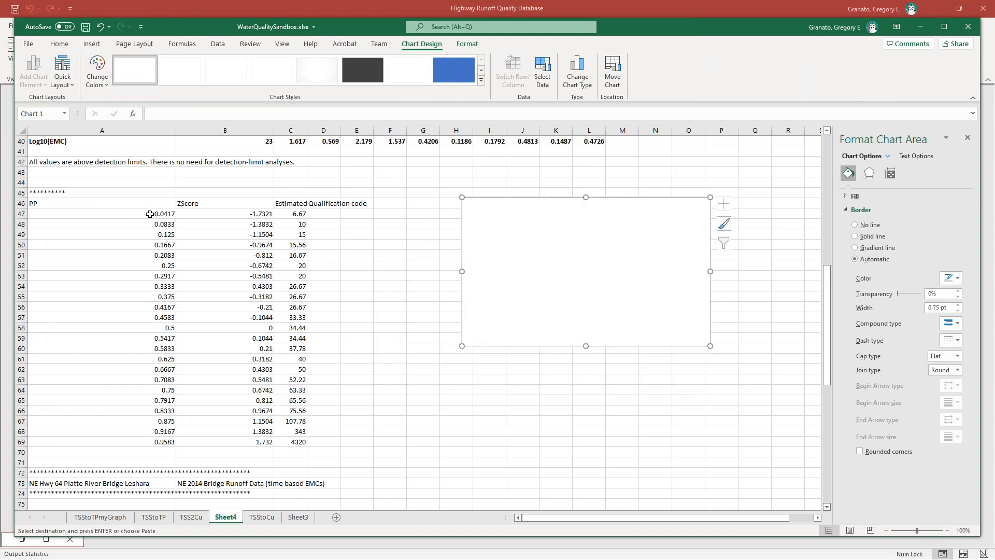
Review the Ashland PP and ZScore values in A47:B69, and move the empty chart up to about row 44.
{"action": "left_click_drag", "start_coordinate": [150, 214], "coordinate": [156, 444]}
{"action": "left_click", "coordinate": [157, 440]}
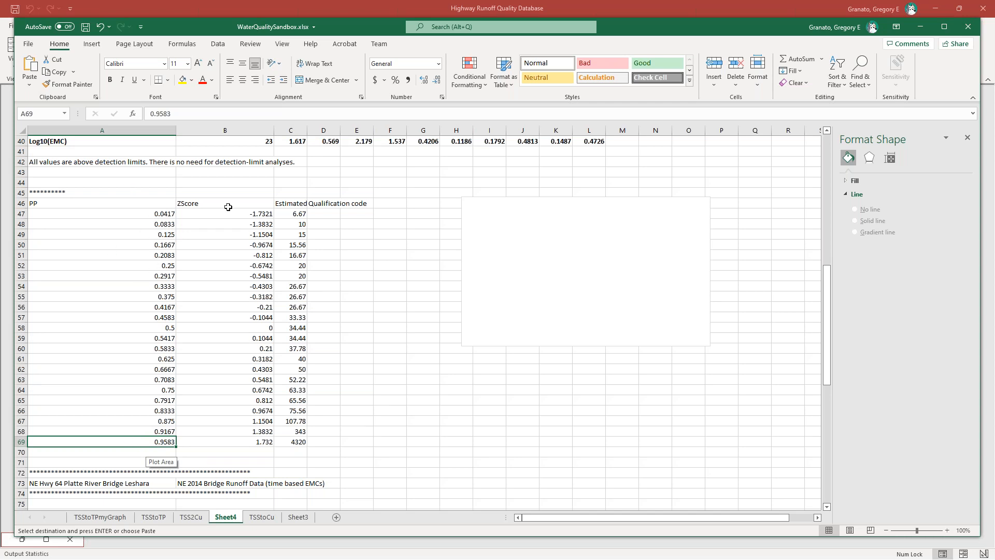
{"action": "left_click_drag", "start_coordinate": [229, 214], "coordinate": [235, 442]}
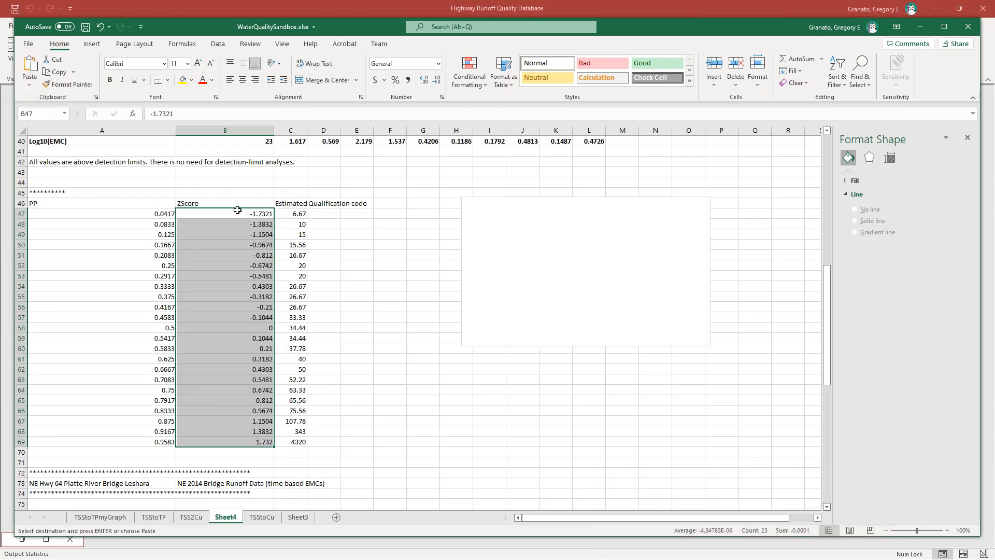
{"action": "key", "text": "ctrl+v"}
{"action": "left_click", "coordinate": [546, 196]}
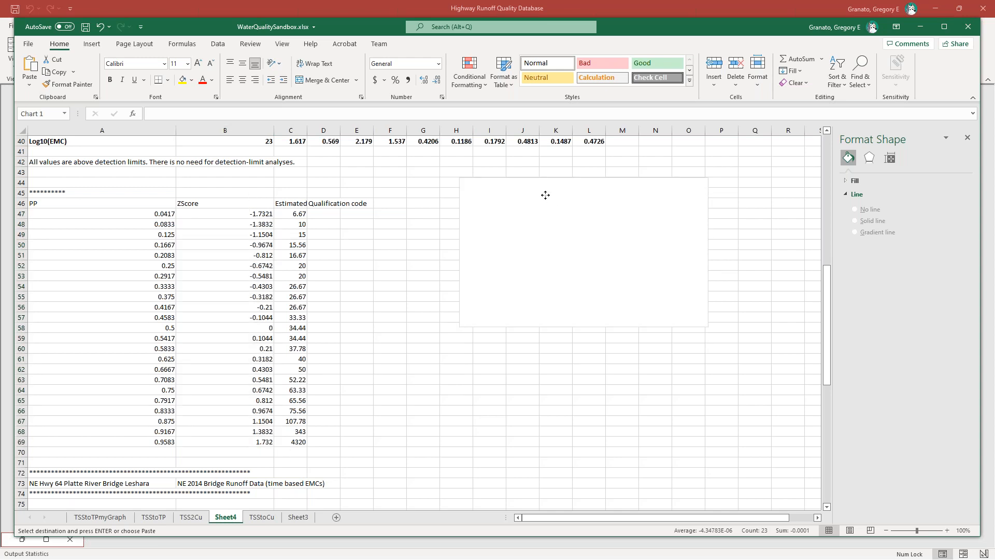
{"action": "left_click_drag", "start_coordinate": [545, 196], "coordinate": [544, 180]}
Add a chart series named I-80 with X values from B47:B69 and Y values from C47:C69.
{"action": "right_click", "coordinate": [496, 221]}
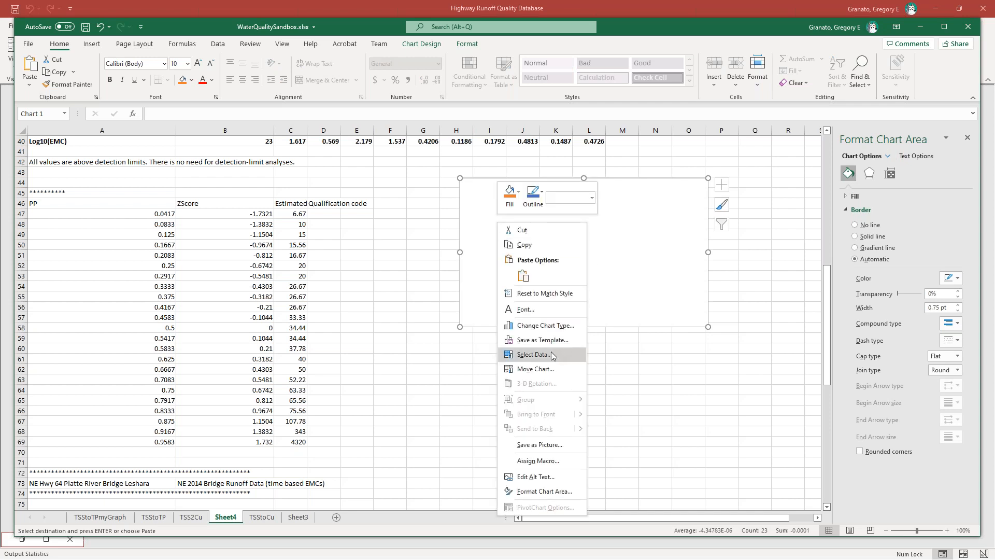
{"action": "left_click", "coordinate": [551, 357]}
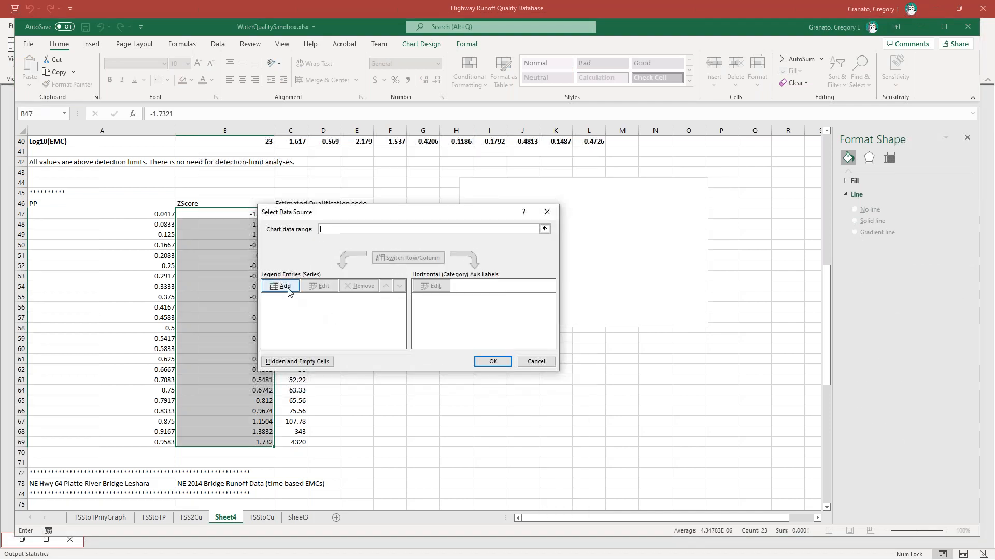
{"action": "left_click", "coordinate": [283, 285]}
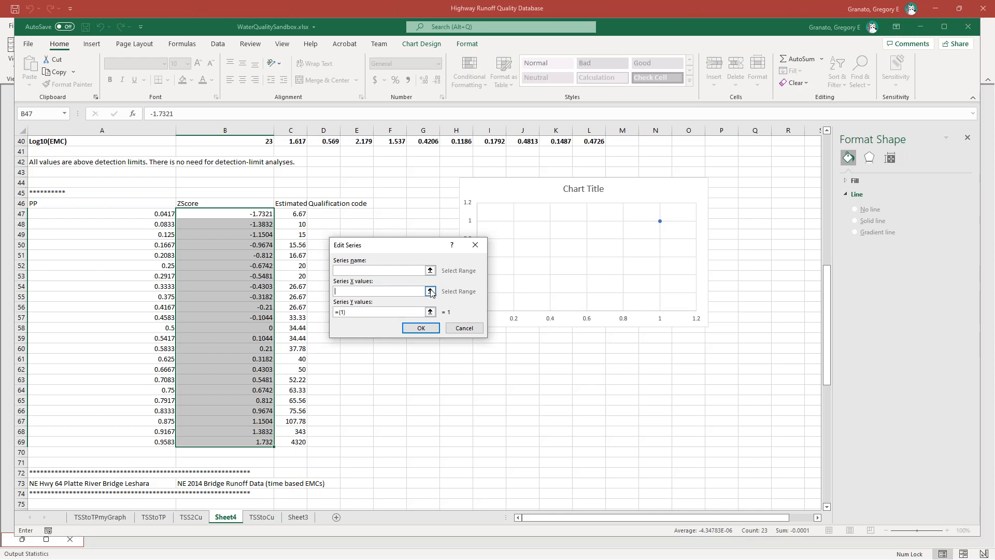
{"action": "left_click", "coordinate": [430, 291]}
{"action": "left_click_drag", "start_coordinate": [233, 213], "coordinate": [244, 442]}
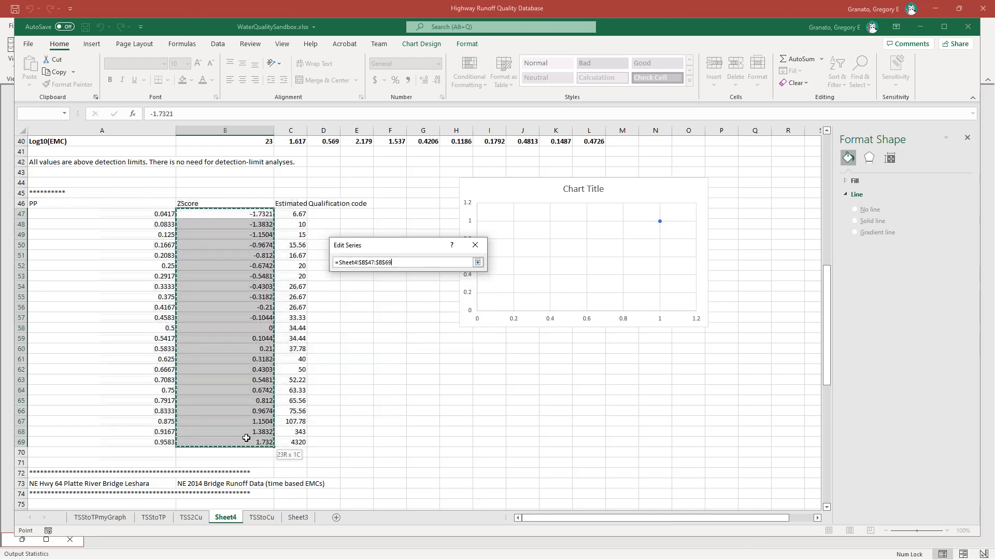
{"action": "left_click", "coordinate": [478, 261]}
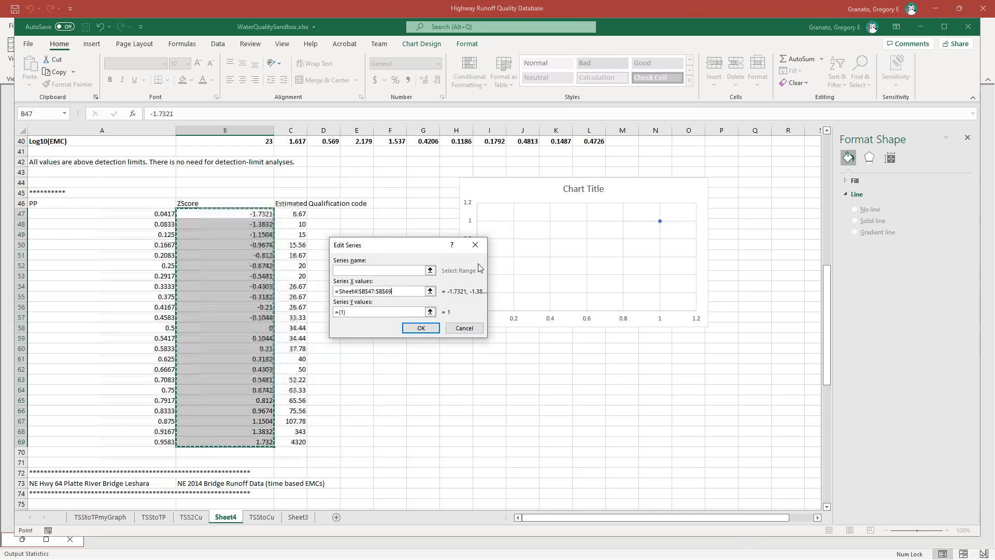
{"action": "left_click", "coordinate": [430, 312]}
{"action": "left_click_drag", "start_coordinate": [300, 218], "coordinate": [302, 442]}
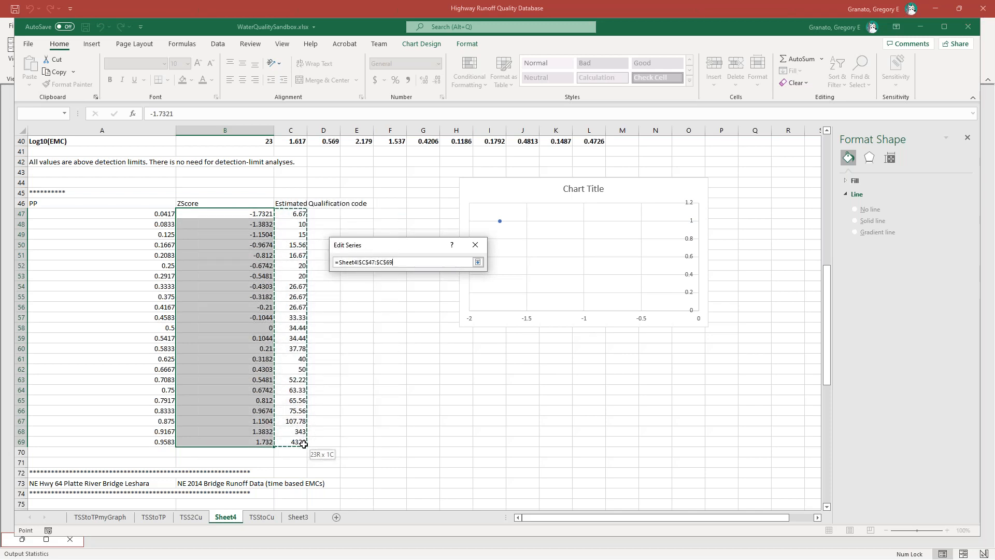
{"action": "left_click", "coordinate": [477, 262]}
{"action": "left_click", "coordinate": [410, 271]}
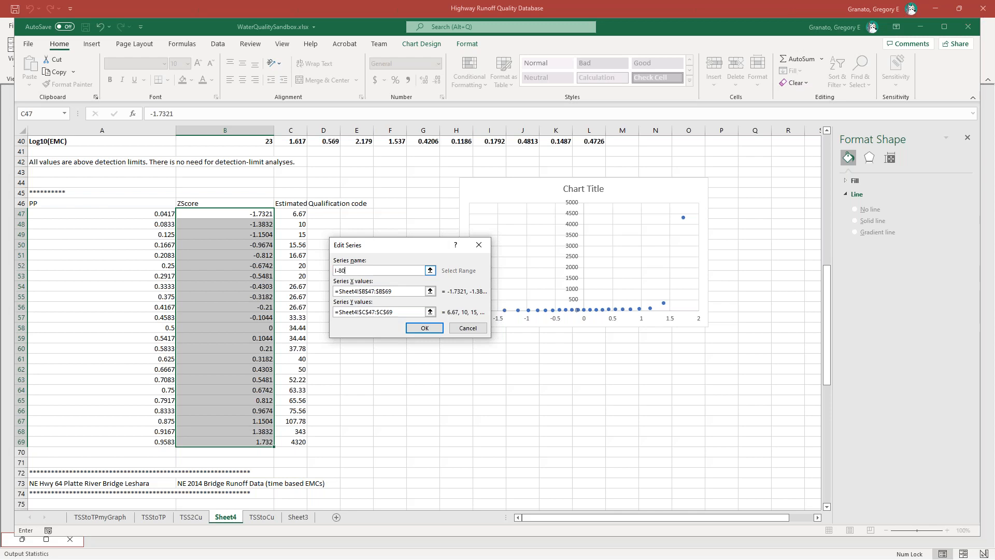
{"action": "key", "text": "Return"}
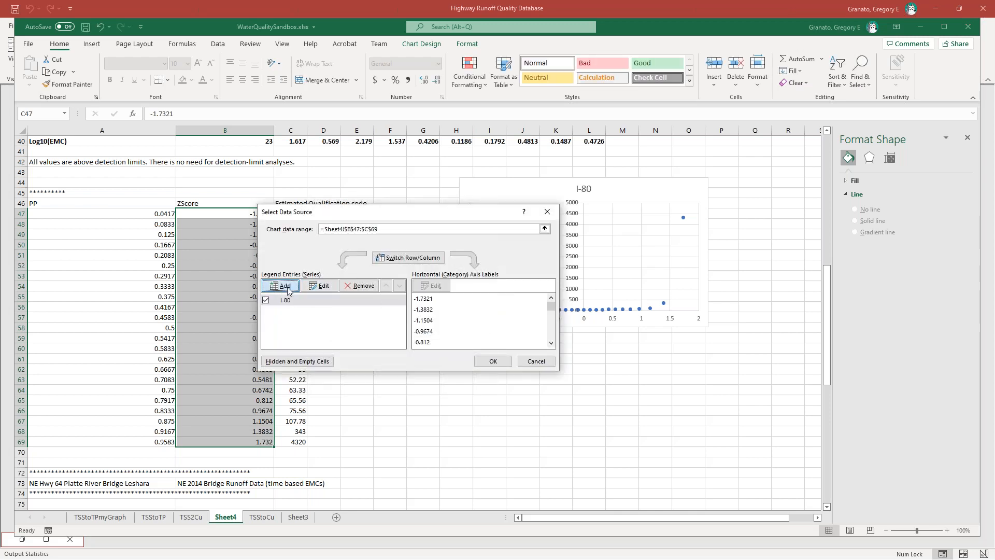
Add a second chart series named I-64 with X values from B95:B109 and Y values from C95:C109, and accept the data source.
{"action": "left_click", "coordinate": [286, 286]}
{"action": "left_click_drag", "start_coordinate": [827, 279], "coordinate": [828, 464]}
{"action": "left_click", "coordinate": [432, 291]}
{"action": "left_click_drag", "start_coordinate": [222, 349], "coordinate": [224, 494]}
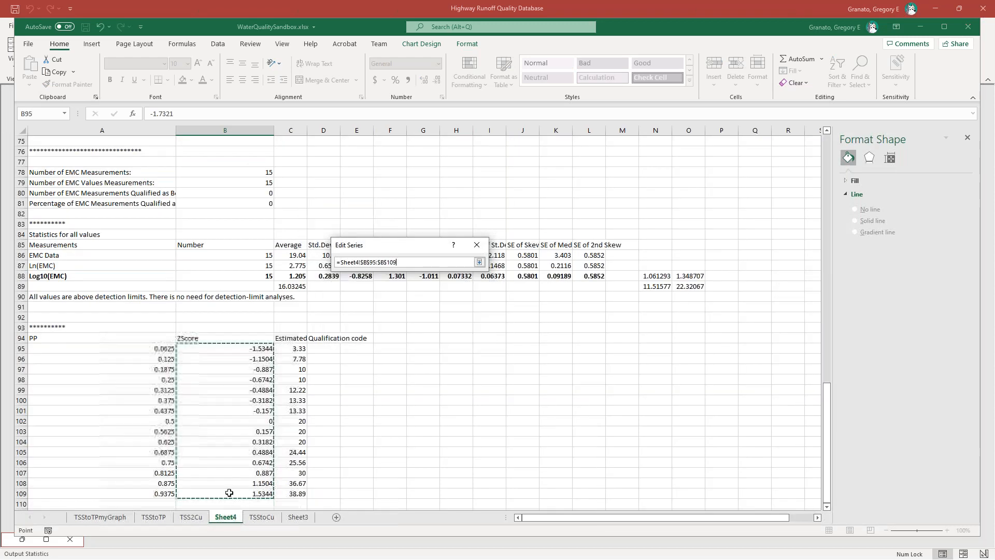
{"action": "left_click", "coordinate": [480, 263]}
{"action": "left_click", "coordinate": [432, 311]}
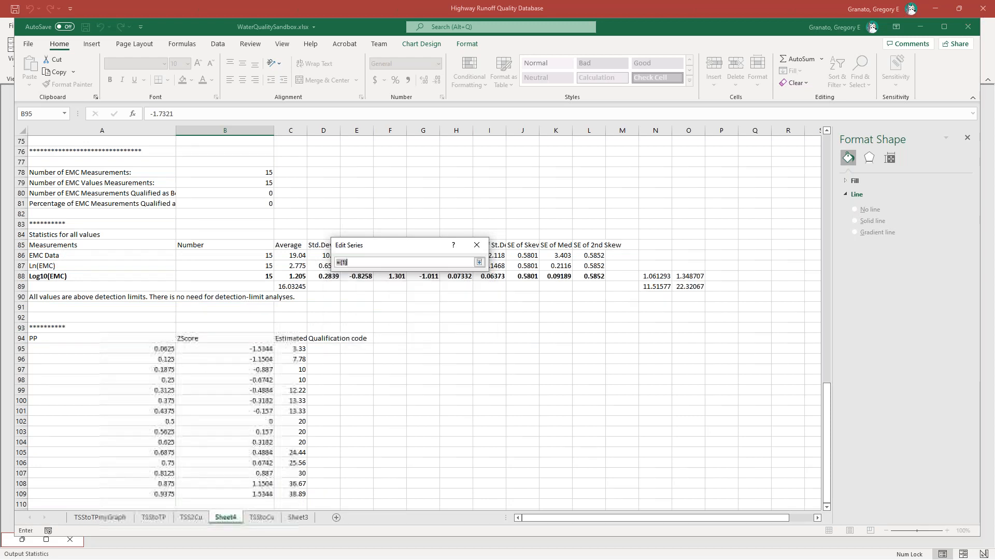
{"action": "left_click_drag", "start_coordinate": [293, 349], "coordinate": [293, 493]}
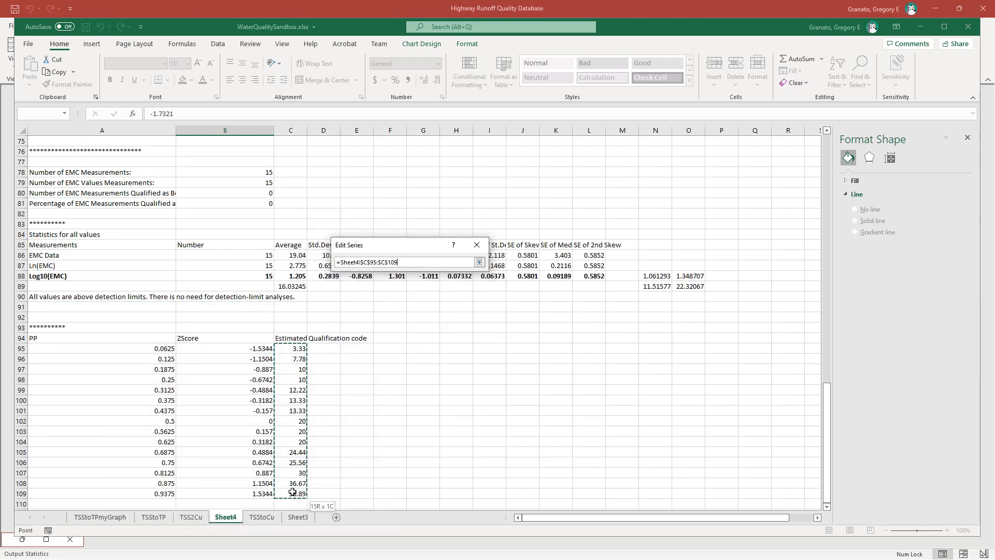
{"action": "left_click", "coordinate": [479, 262]}
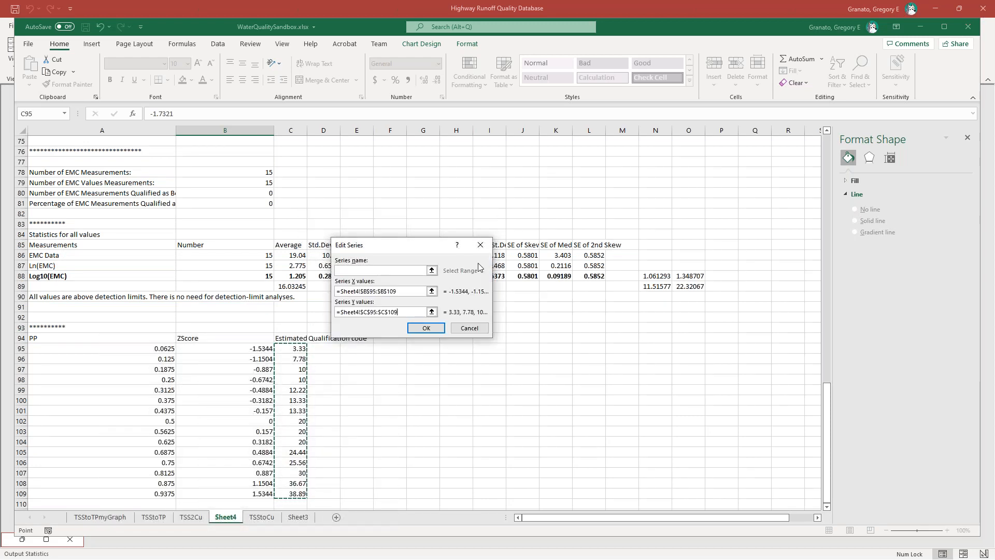
{"action": "left_click", "coordinate": [362, 270]}
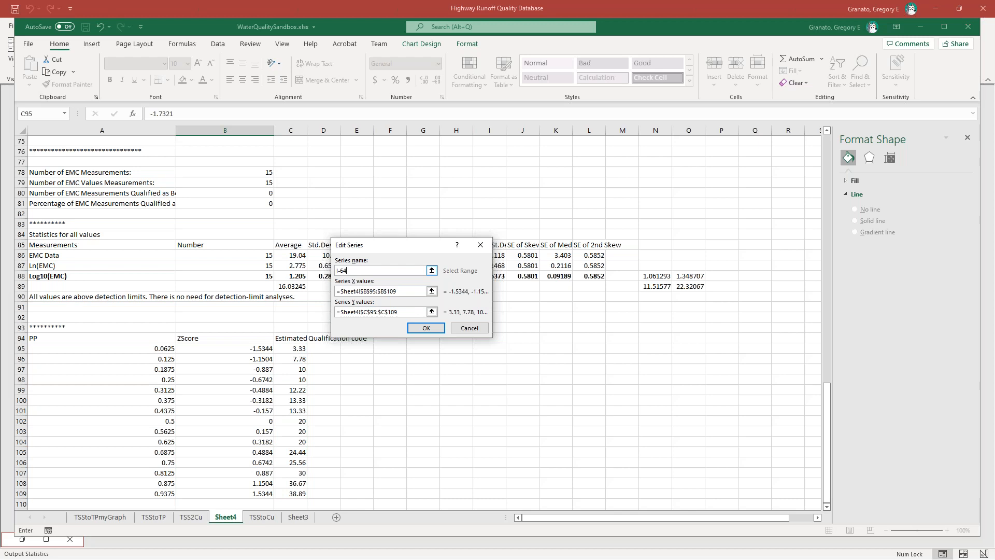
{"action": "type", "text": "I-64"}
{"action": "left_click", "coordinate": [419, 328]}
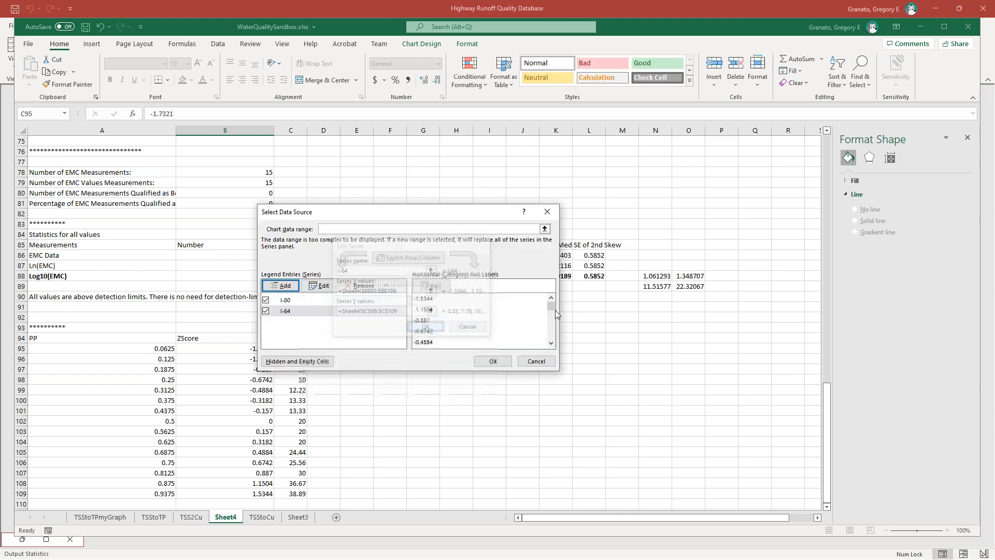
{"action": "left_click", "coordinate": [491, 359]}
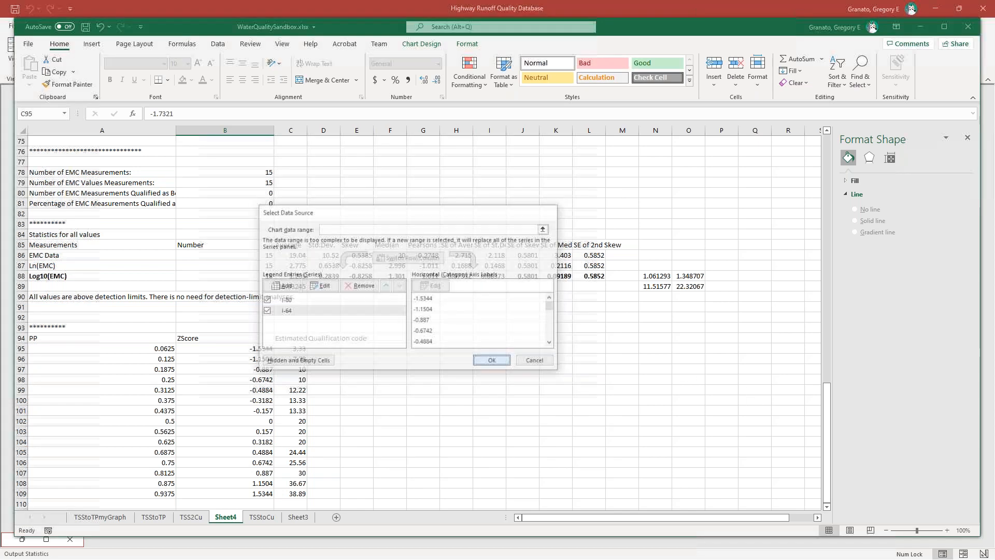
Set the chart's vertical axis to a base-10 logarithmic scale, and deselect the chart.
{"action": "left_click_drag", "start_coordinate": [829, 441], "coordinate": [829, 306]}
{"action": "left_click", "coordinate": [575, 300]}
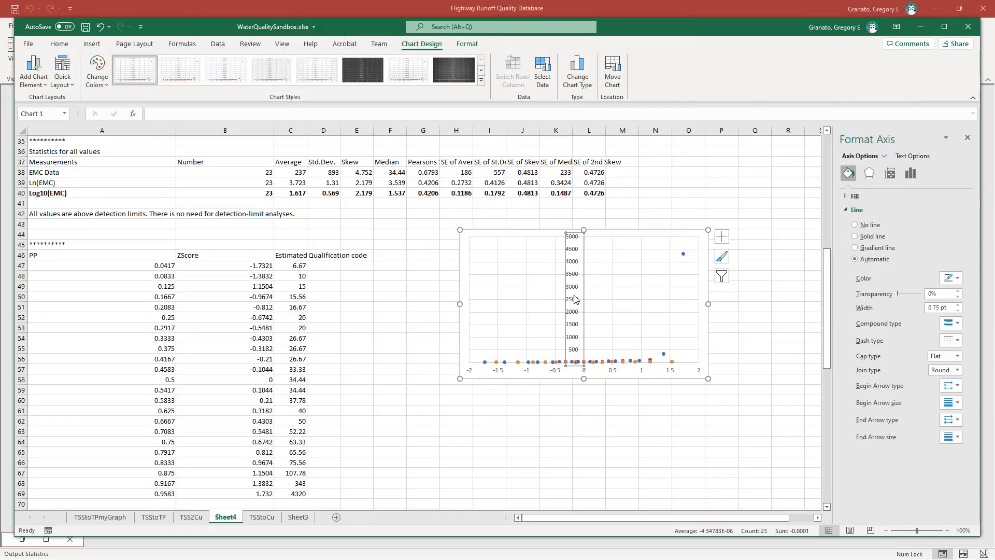
{"action": "left_click", "coordinate": [916, 174]}
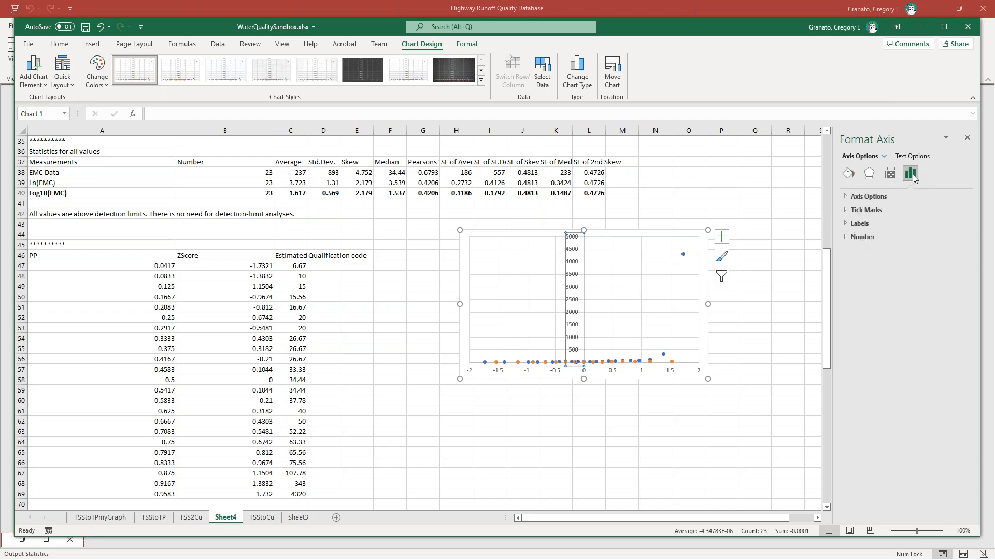
{"action": "left_click", "coordinate": [870, 197]}
{"action": "left_click", "coordinate": [855, 373]}
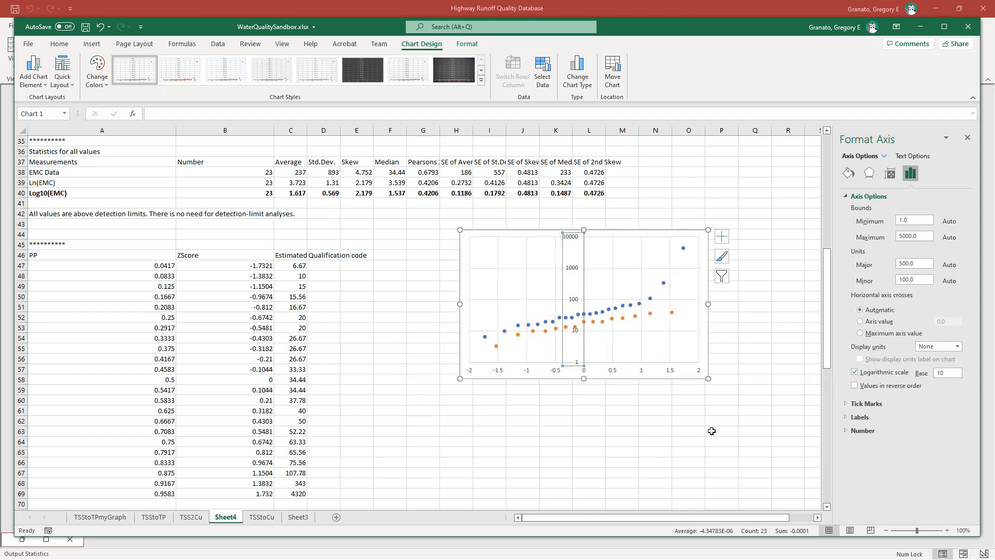
{"action": "left_click", "coordinate": [657, 409]}
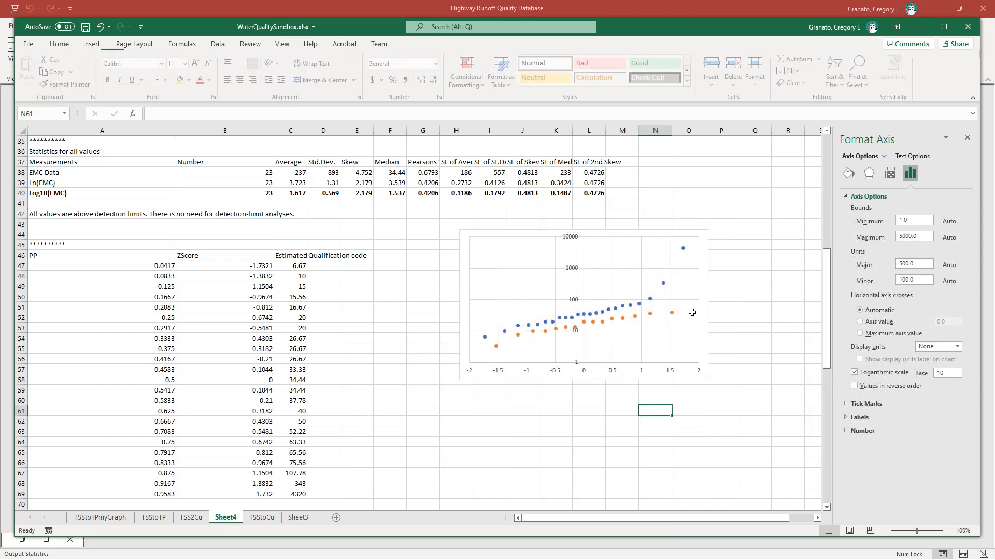
Try to add a logarithmic trendline to the I-80 series in the probability plot.
{"action": "mouse_move", "coordinate": [623, 309]}
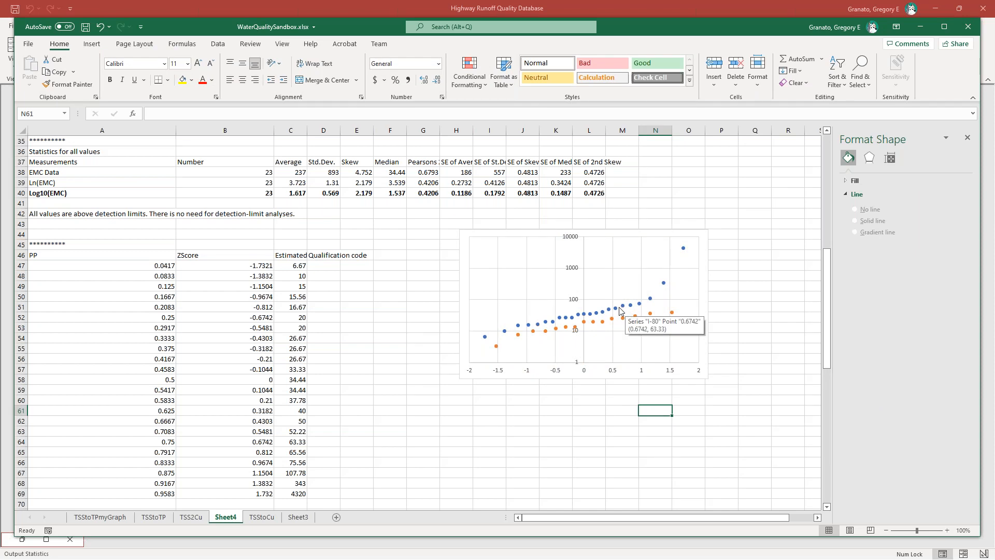
{"action": "right_click", "coordinate": [609, 310]}
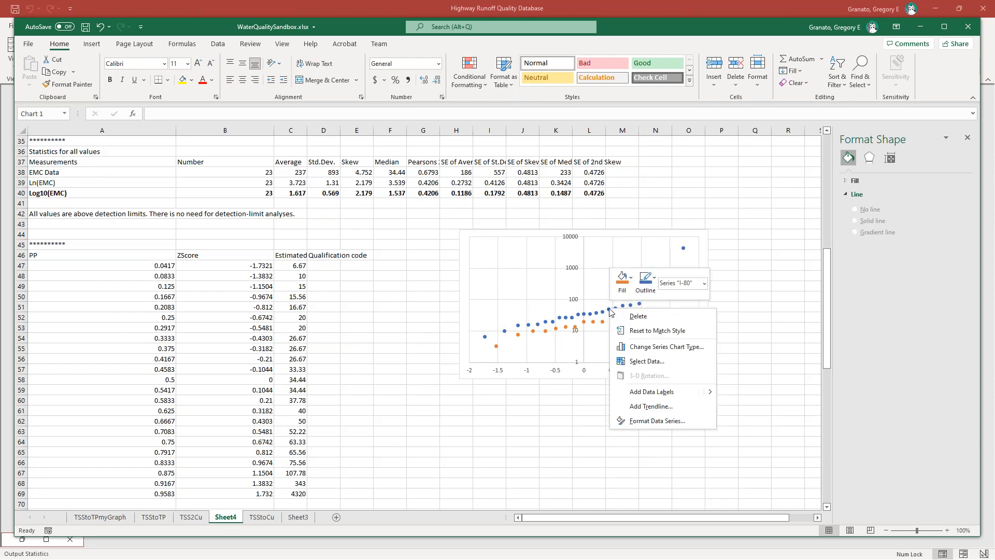
{"action": "left_click", "coordinate": [635, 406]}
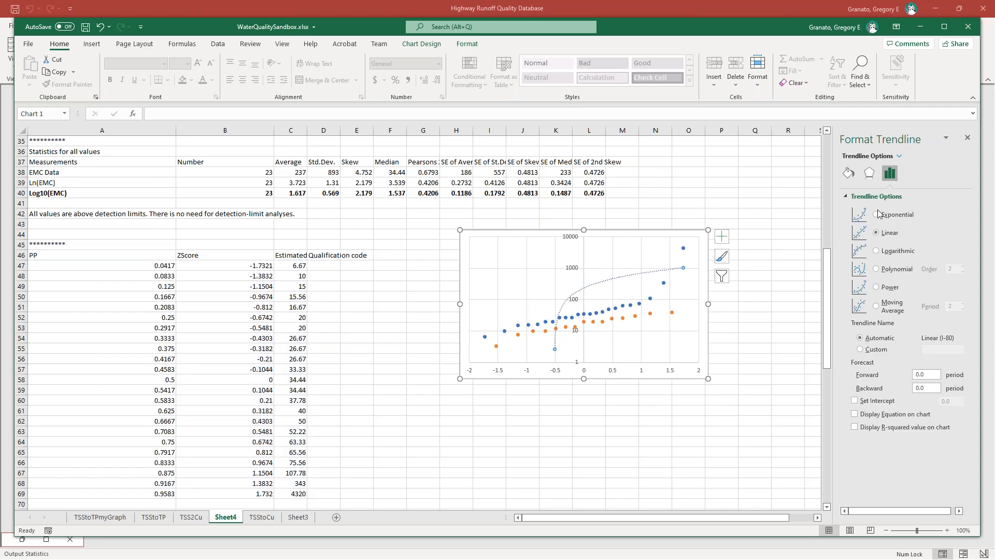
{"action": "left_click", "coordinate": [888, 252]}
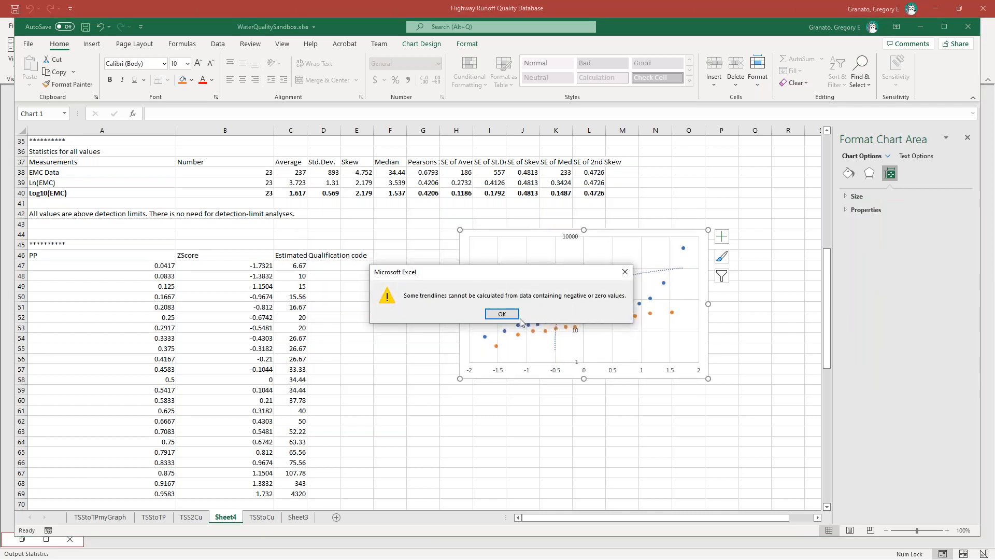
{"action": "key", "text": "Return"}
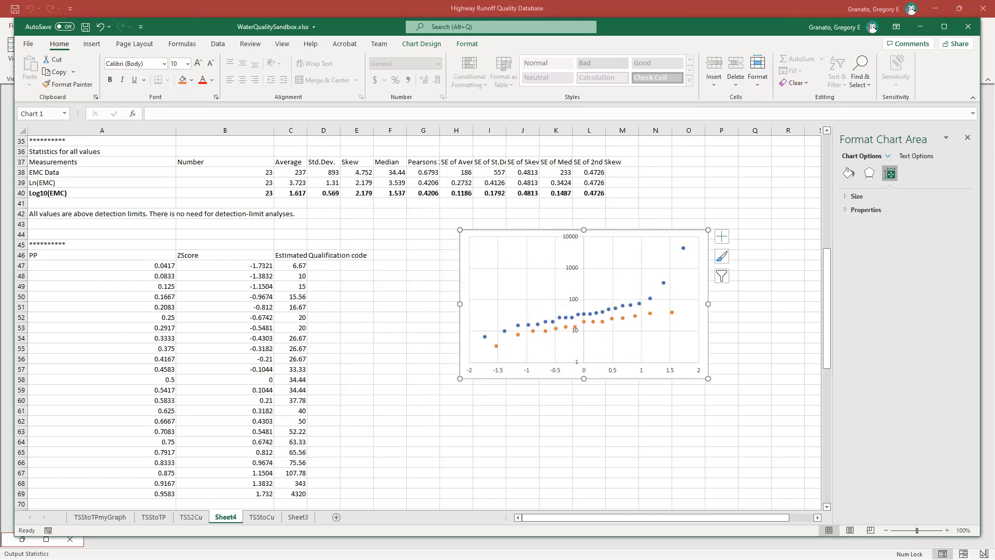
Add an exponential trendline to the I-80 series, with its equation and R-squared value displayed on the chart.
{"action": "right_click", "coordinate": [610, 310]}
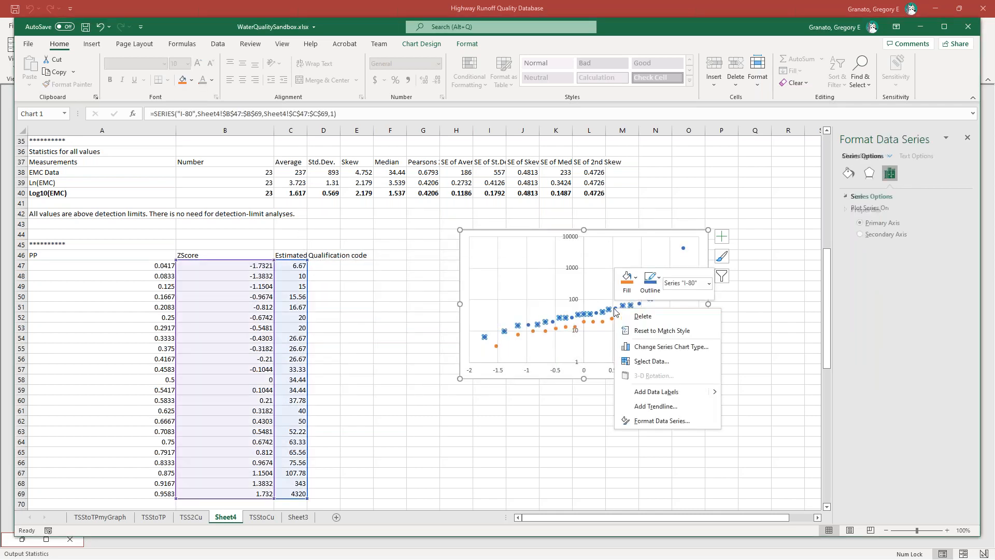
{"action": "left_click", "coordinate": [654, 406]}
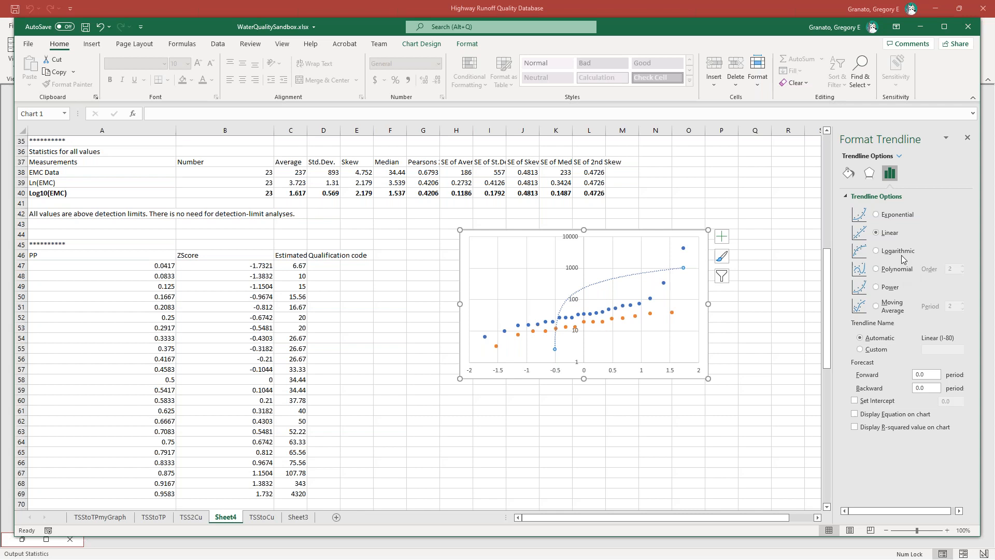
{"action": "left_click", "coordinate": [876, 214]}
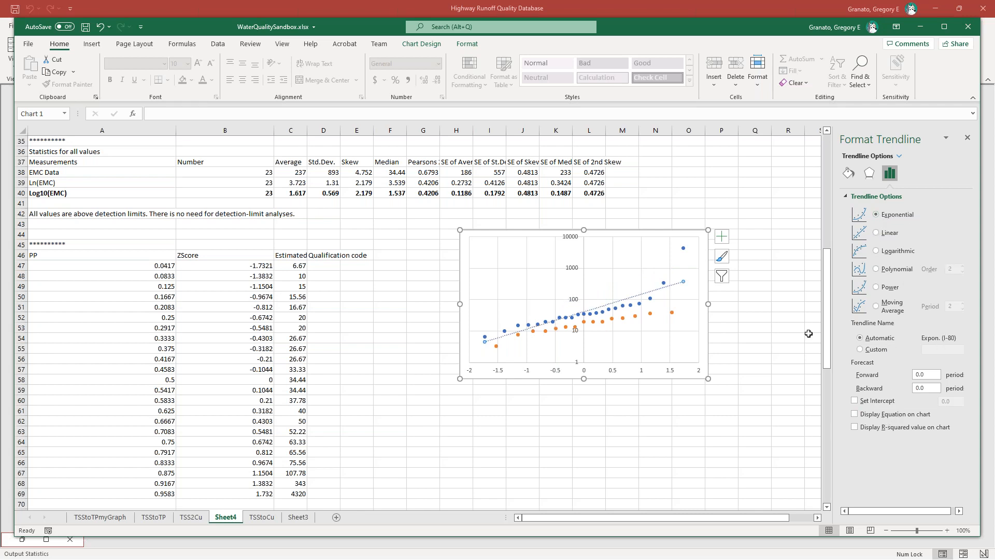
{"action": "left_click", "coordinate": [855, 415]}
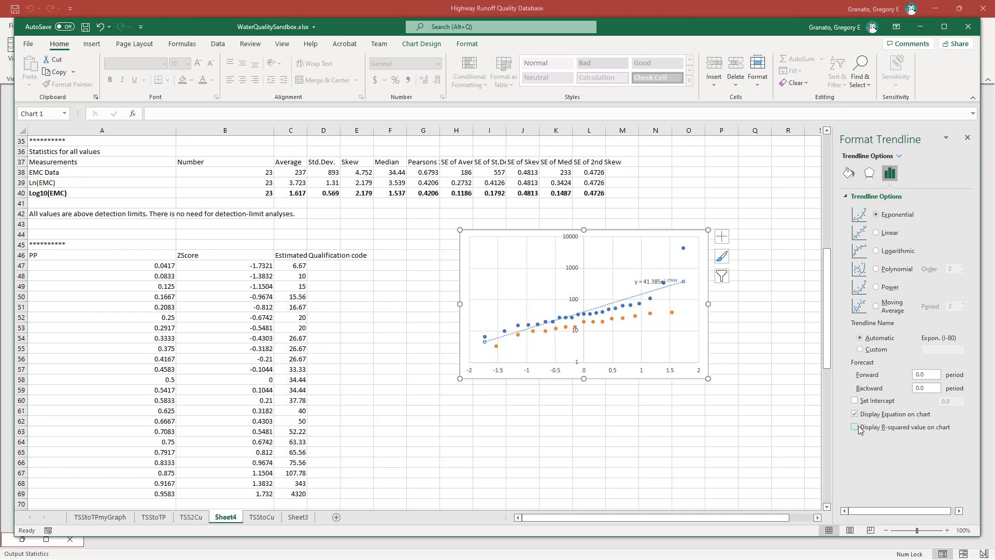
Add an exponential trendline to the I-64 series.
{"action": "right_click", "coordinate": [623, 318]}
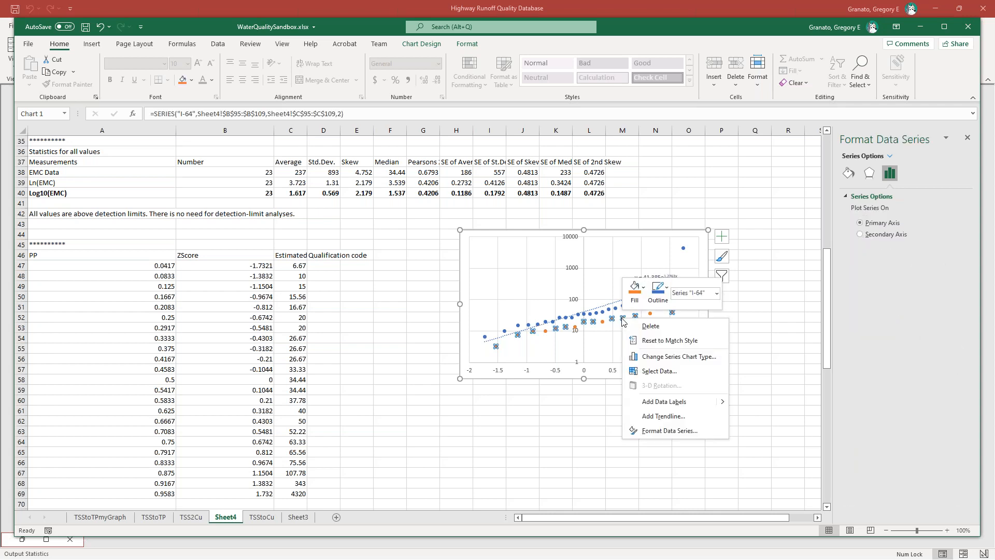
{"action": "left_click", "coordinate": [663, 416]}
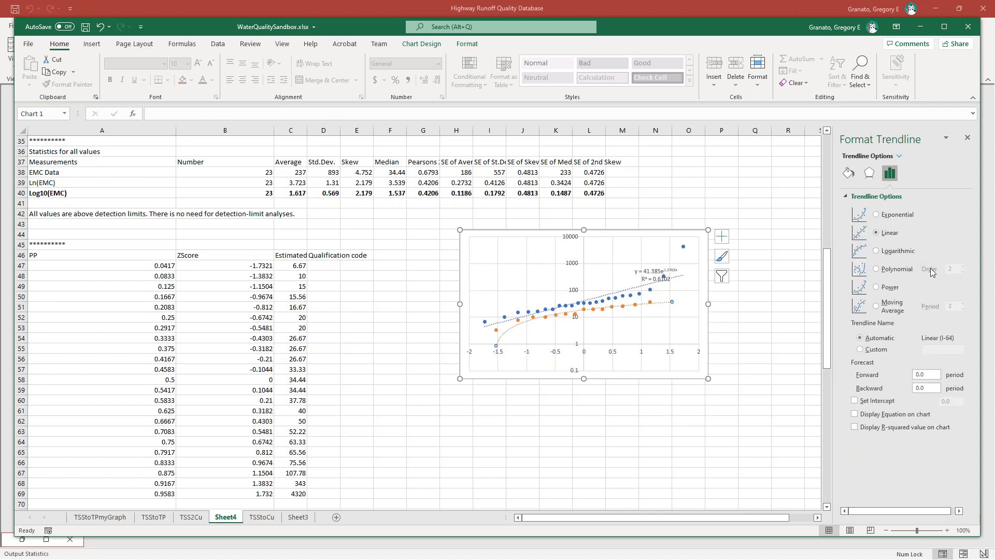
{"action": "left_click", "coordinate": [877, 215]}
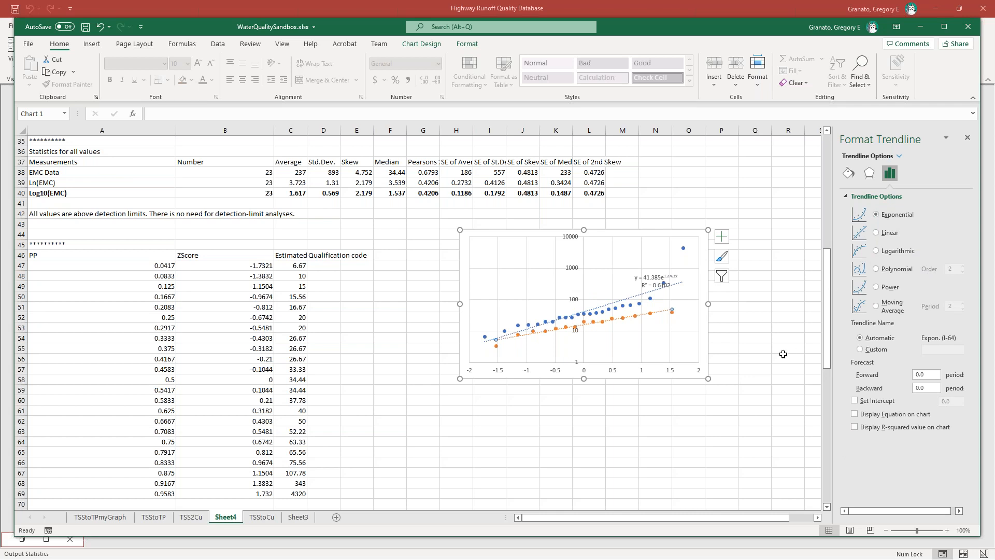
Move the I-80 trendline equation label above the data points into the chart's clear upper area.
{"action": "left_click", "coordinate": [700, 406]}
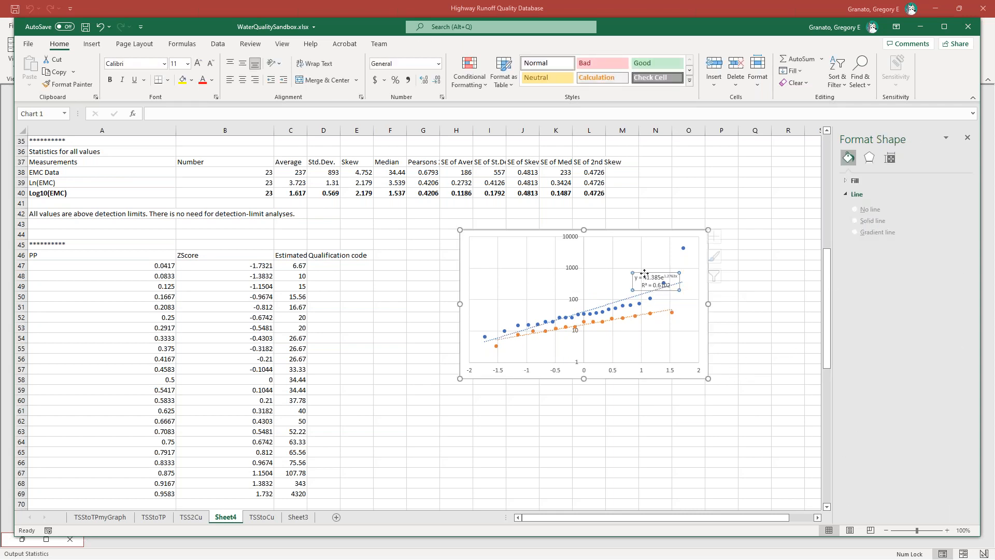
{"action": "left_click_drag", "start_coordinate": [654, 280], "coordinate": [624, 256]}
{"action": "left_click", "coordinate": [627, 285]}
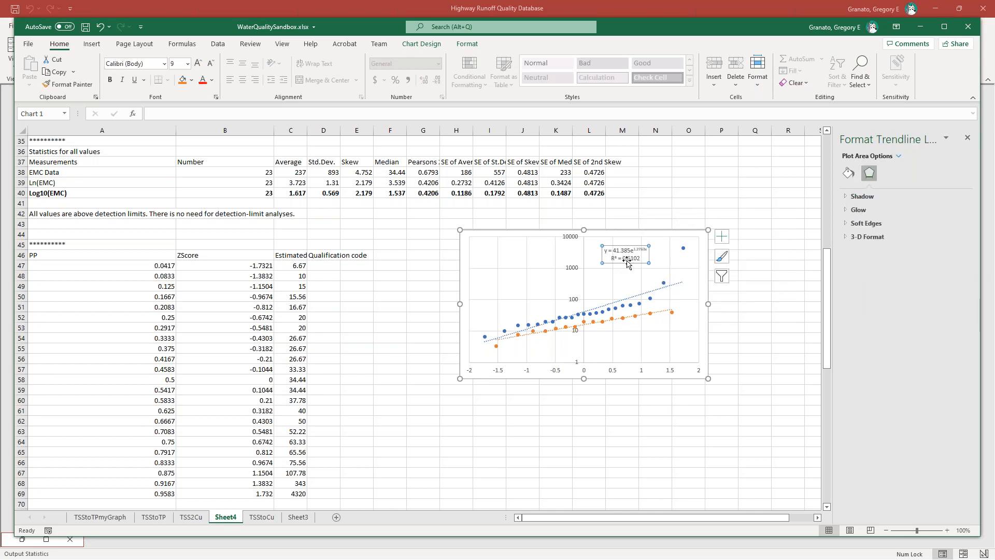
Display the equation and R-squared value for the I-64 trendline, and move that label below its data points.
{"action": "right_click", "coordinate": [673, 313]}
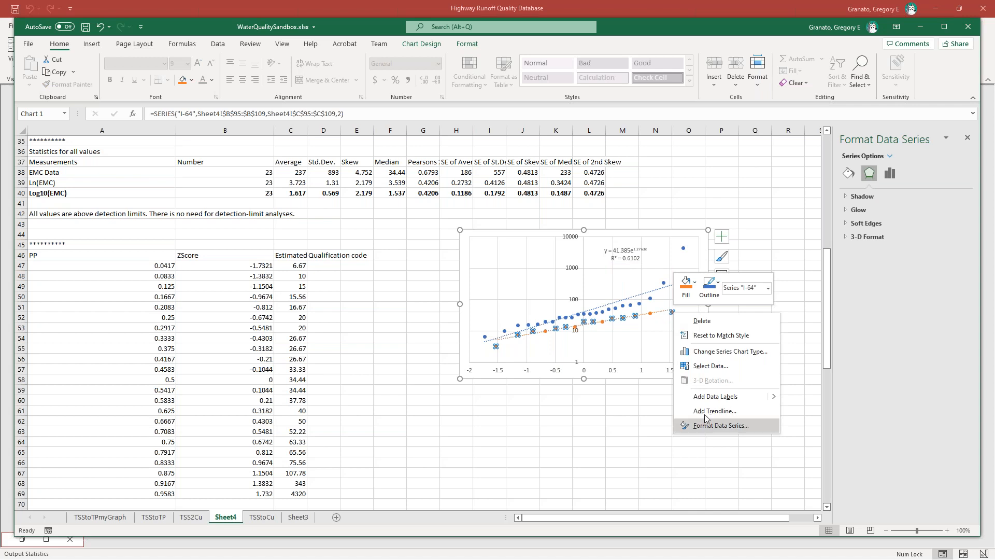
{"action": "left_click", "coordinate": [665, 312]}
{"action": "right_click", "coordinate": [665, 312]}
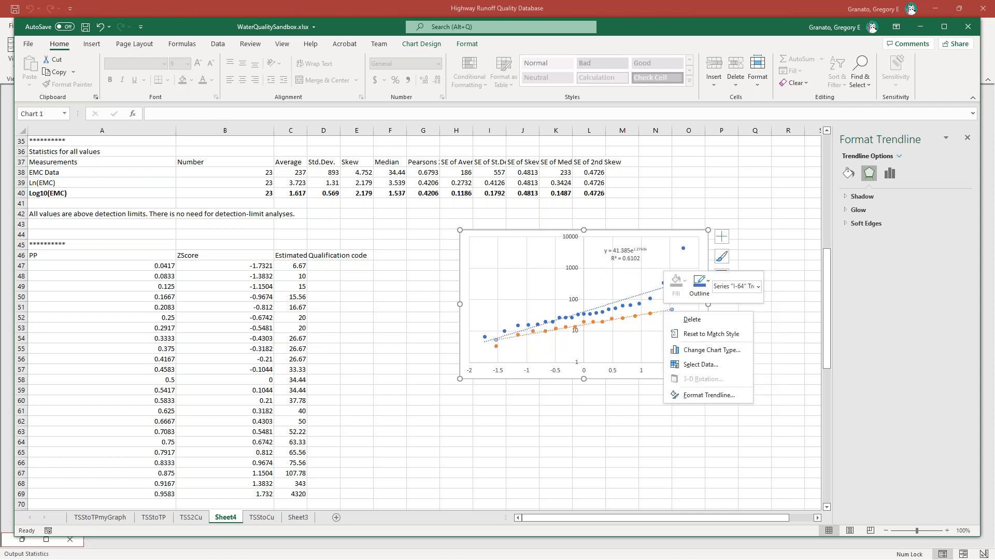
{"action": "left_click", "coordinate": [689, 395]}
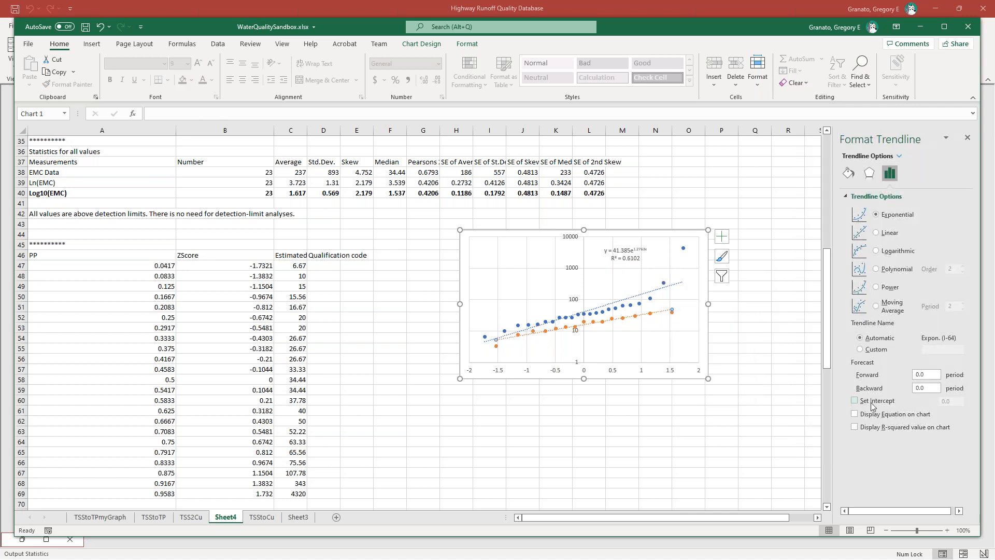
{"action": "left_click", "coordinate": [855, 415]}
{"action": "left_click", "coordinate": [855, 427]}
{"action": "left_click_drag", "start_coordinate": [656, 310], "coordinate": [664, 344]}
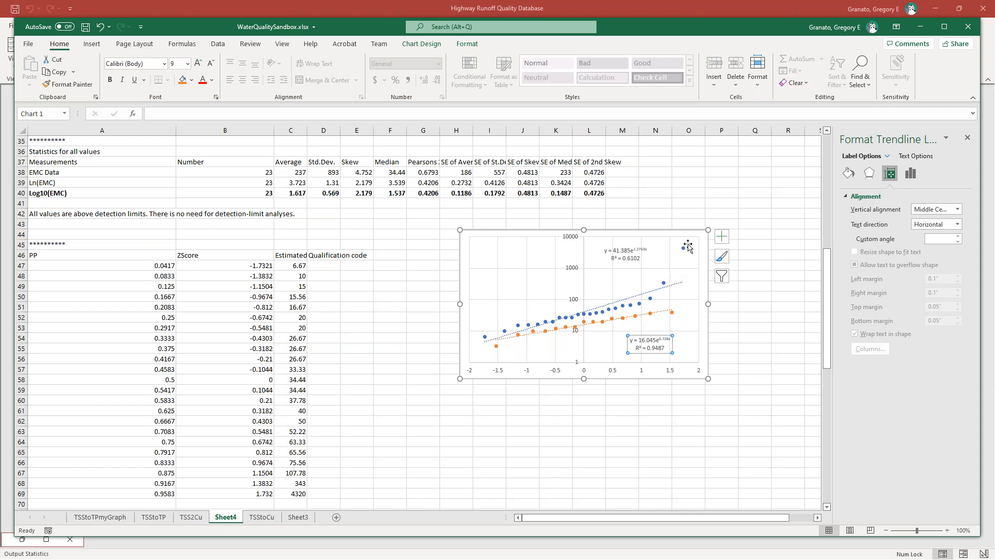
Examine the fitted probability plot, and compare it with the two bridge sites' Log10(EMC) statistics in rows 20 and 21.
{"action": "mouse_move", "coordinate": [686, 251]}
{"action": "left_click", "coordinate": [829, 333]}
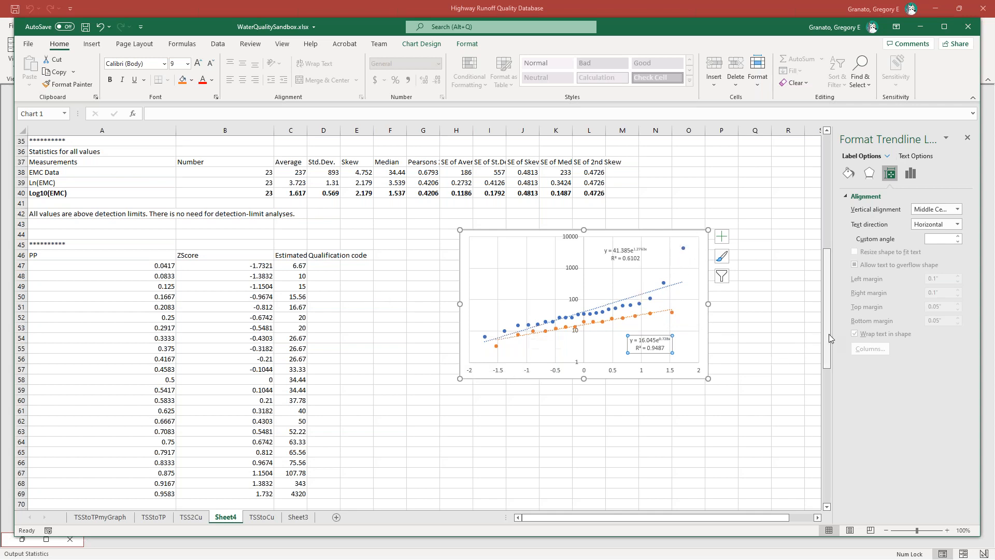
{"action": "left_click_drag", "start_coordinate": [829, 334], "coordinate": [827, 326]}
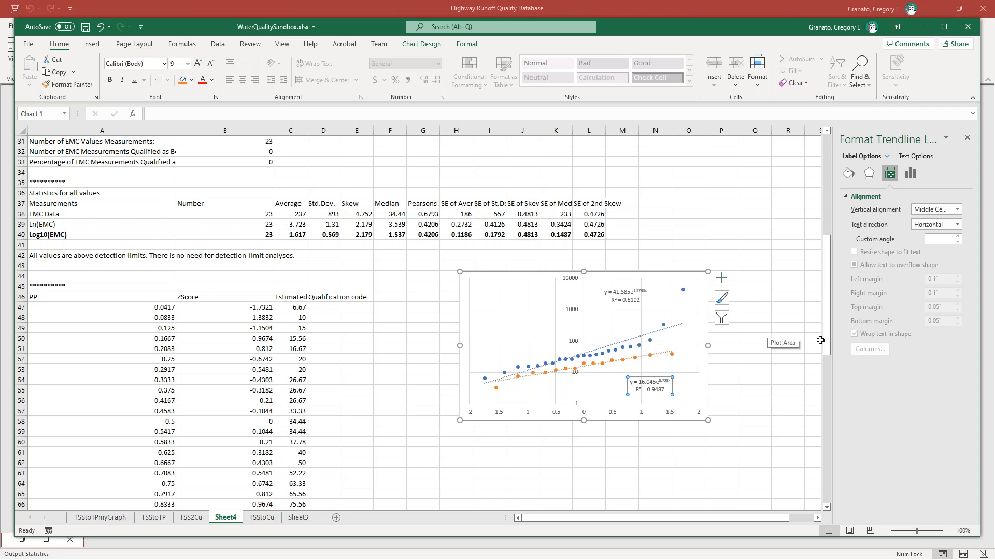
{"action": "left_click_drag", "start_coordinate": [827, 334], "coordinate": [830, 354]}
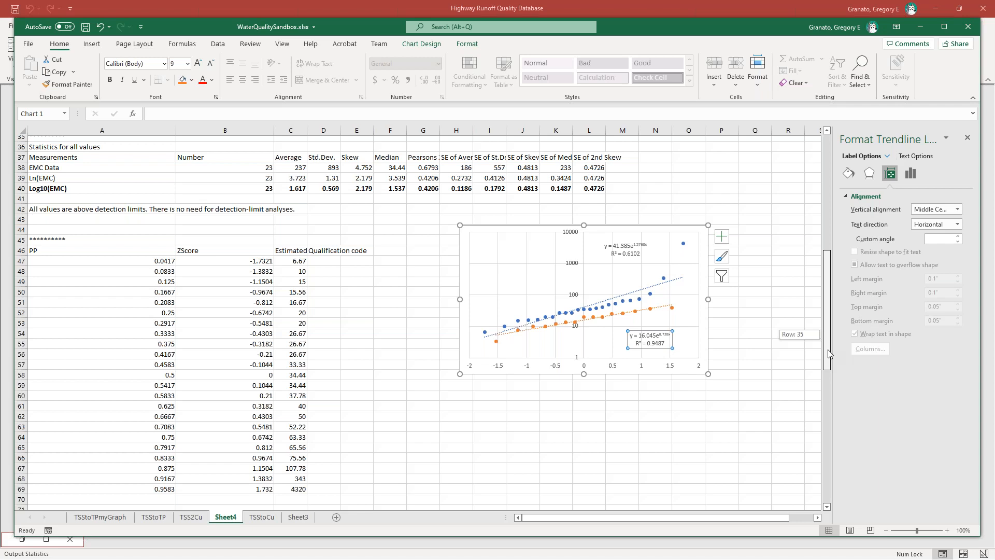
{"action": "left_click_drag", "start_coordinate": [829, 354], "coordinate": [829, 343]}
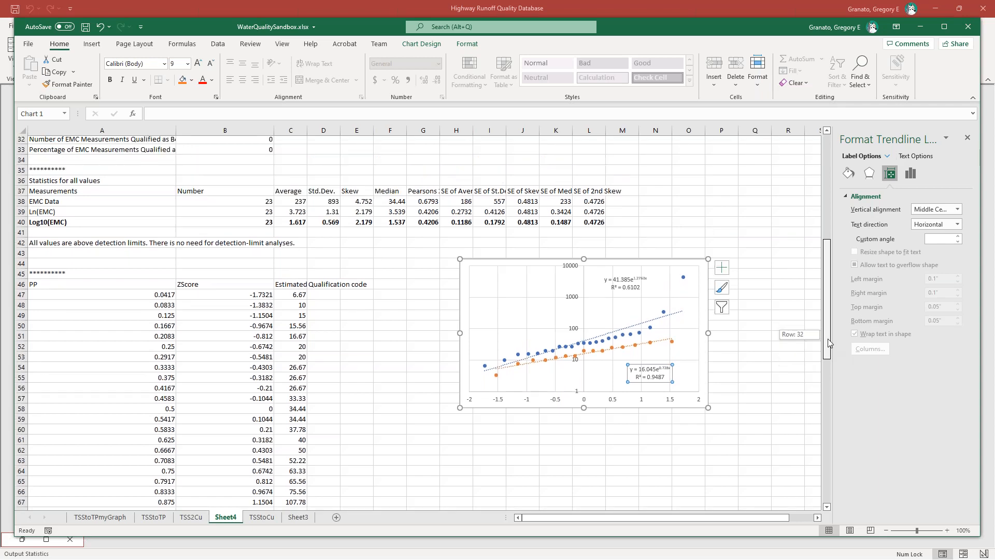
{"action": "left_click_drag", "start_coordinate": [828, 343], "coordinate": [810, 269]}
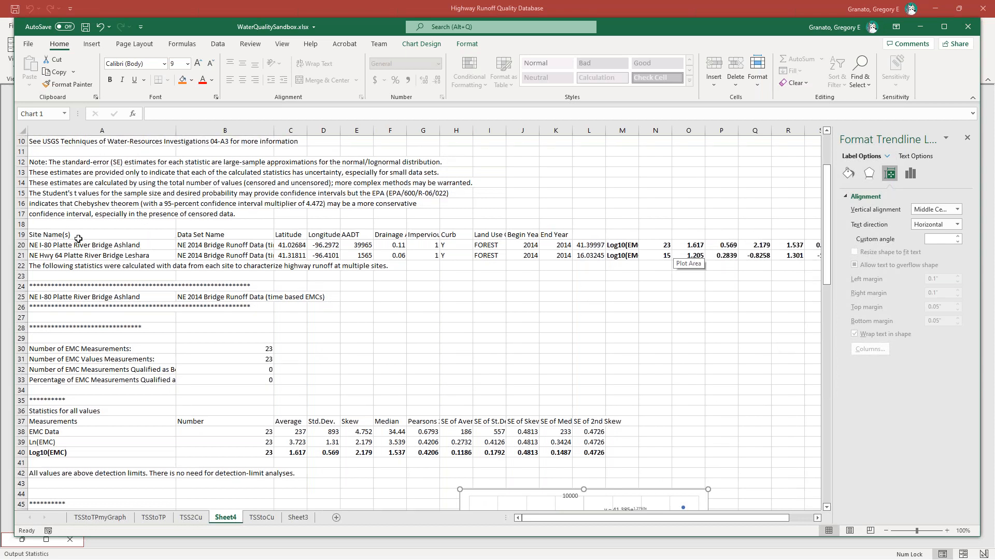
{"action": "left_click_drag", "start_coordinate": [21, 244], "coordinate": [21, 255]}
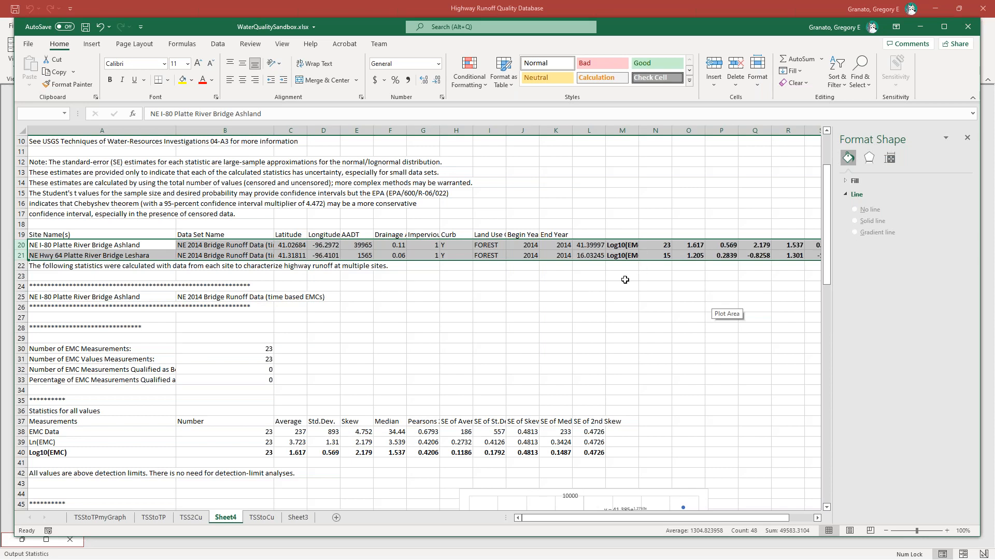
{"action": "left_click", "coordinate": [624, 245]}
{"action": "left_click", "coordinate": [623, 255]}
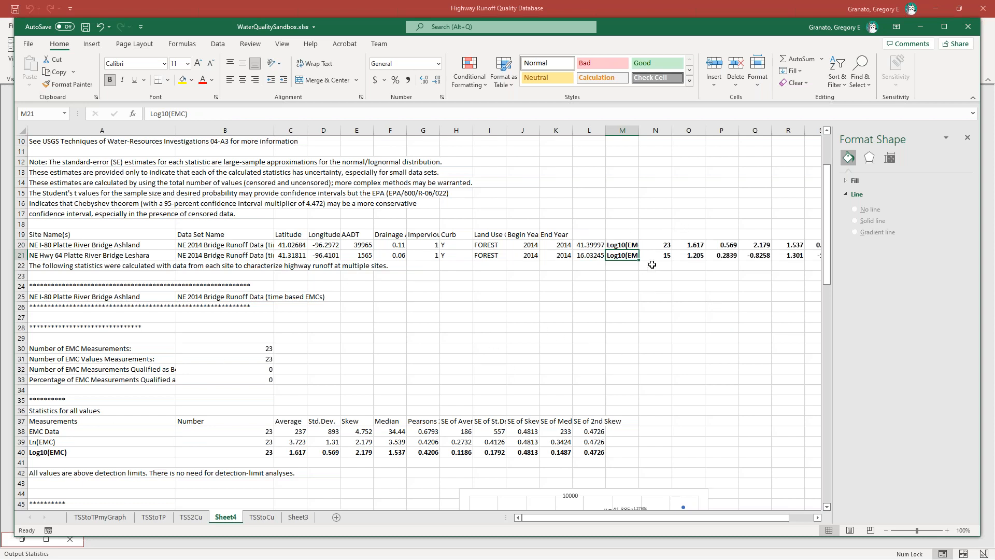
{"action": "left_click", "coordinate": [481, 272]}
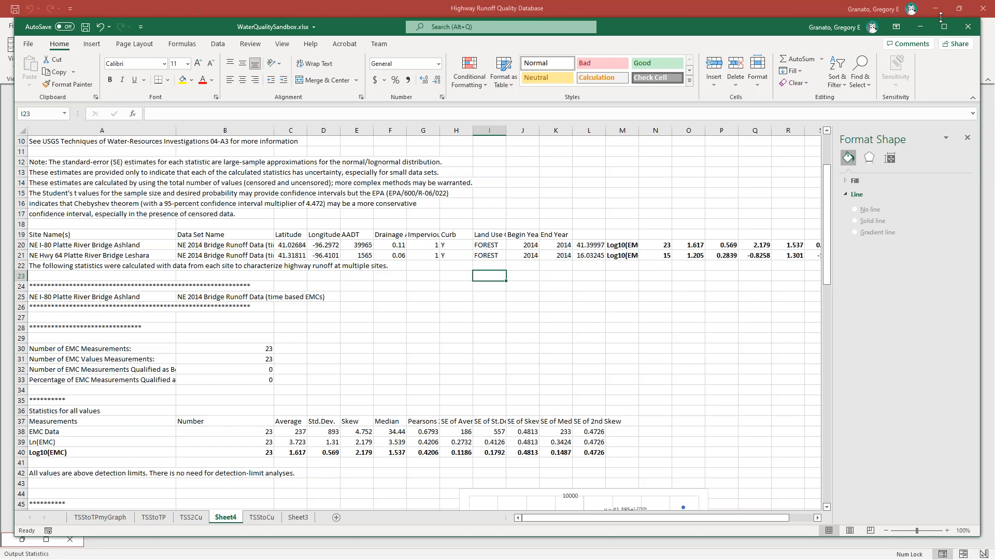
Switch to the Highway Runoff Quality Database, look through the EMC statistics output, and return to the main menu.
{"action": "left_click", "coordinate": [921, 30]}
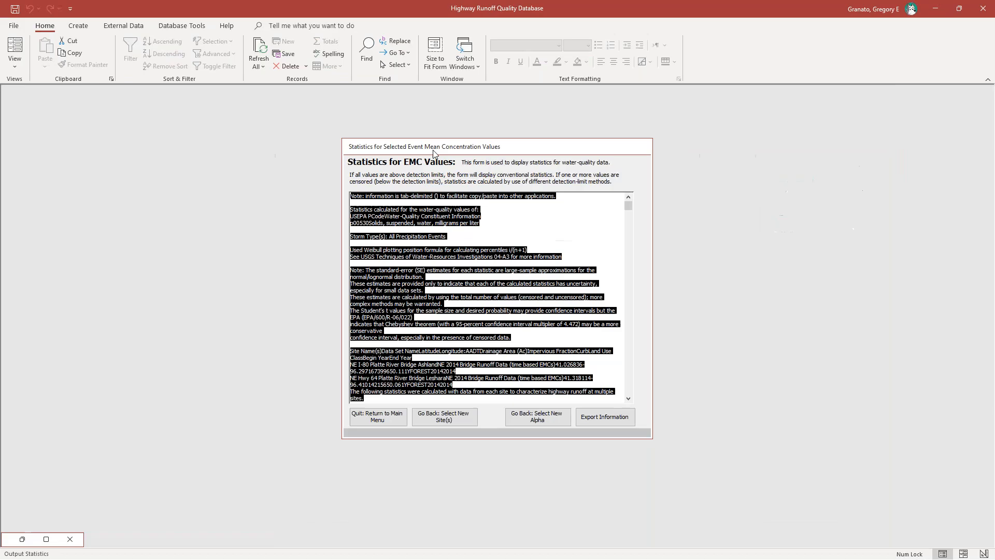
{"action": "left_click", "coordinate": [515, 216]}
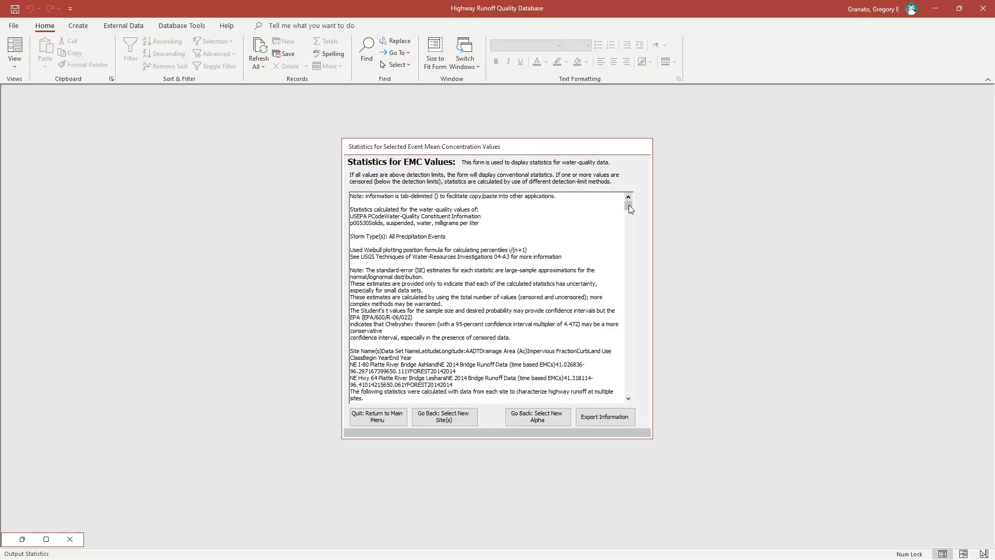
{"action": "left_click_drag", "start_coordinate": [629, 206], "coordinate": [628, 324]}
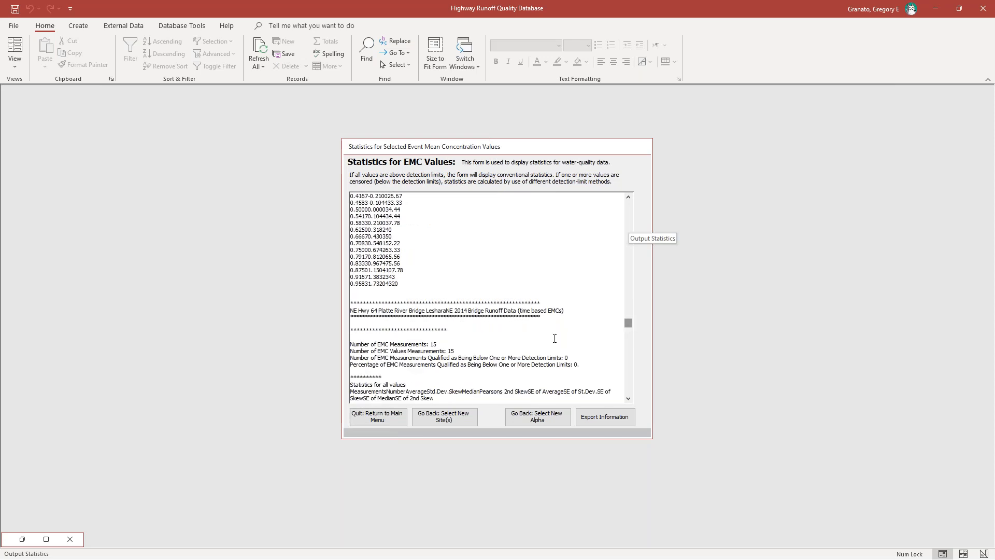
{"action": "left_click", "coordinate": [390, 419]}
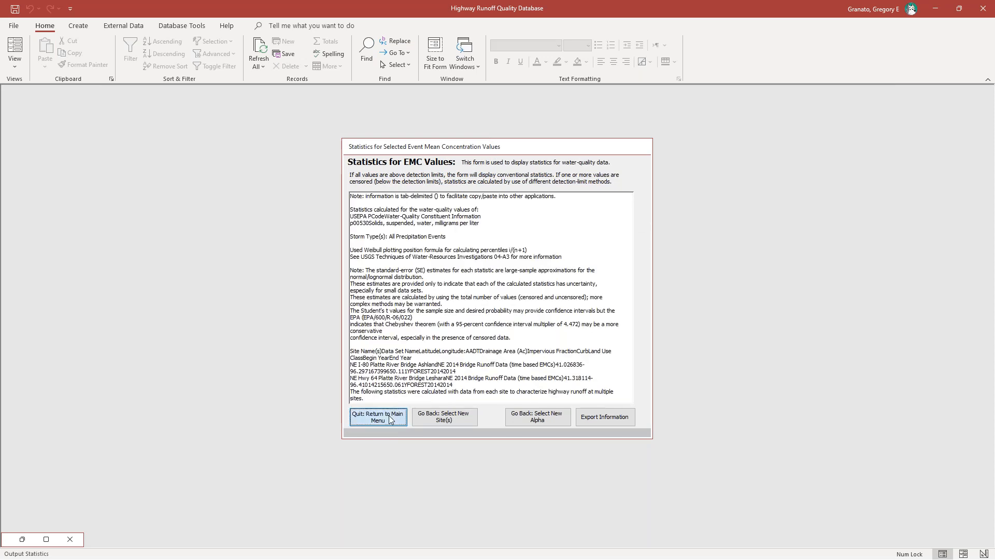
{"action": "left_click", "coordinate": [532, 320]}
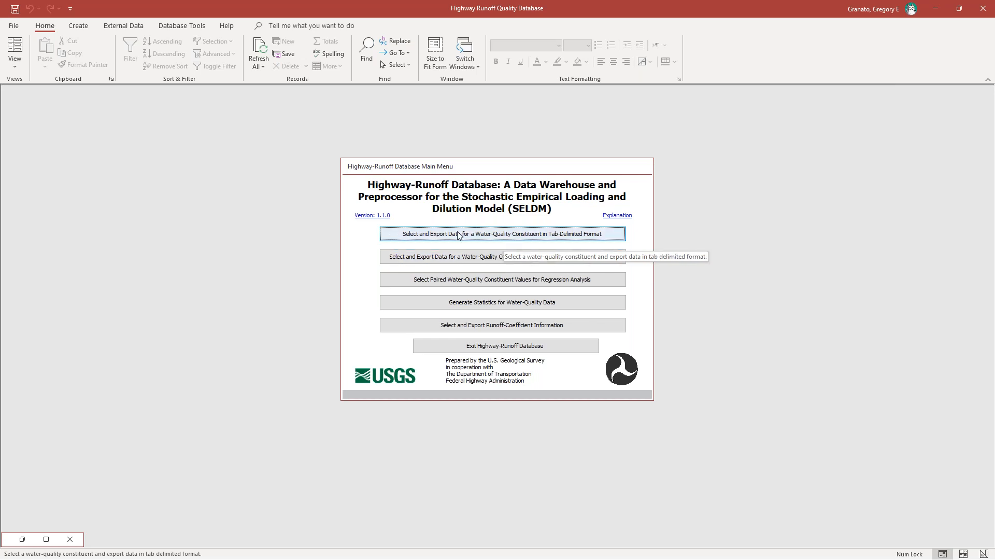
Start a tab-delimited water-quality export for all storm events with suspended solids in milligrams per liter, and proceed to data-set selection.
{"action": "left_click", "coordinate": [570, 235]}
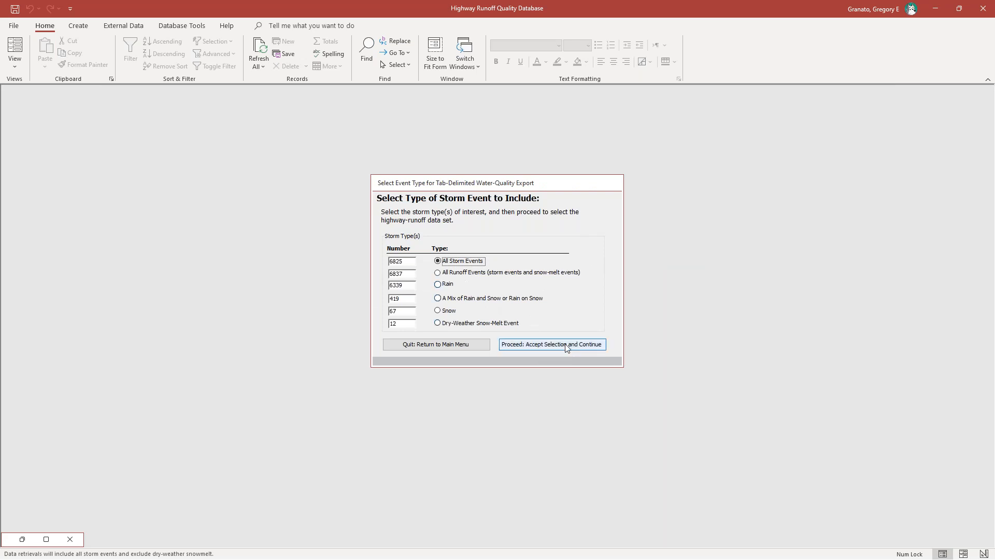
{"action": "left_click", "coordinate": [546, 347]}
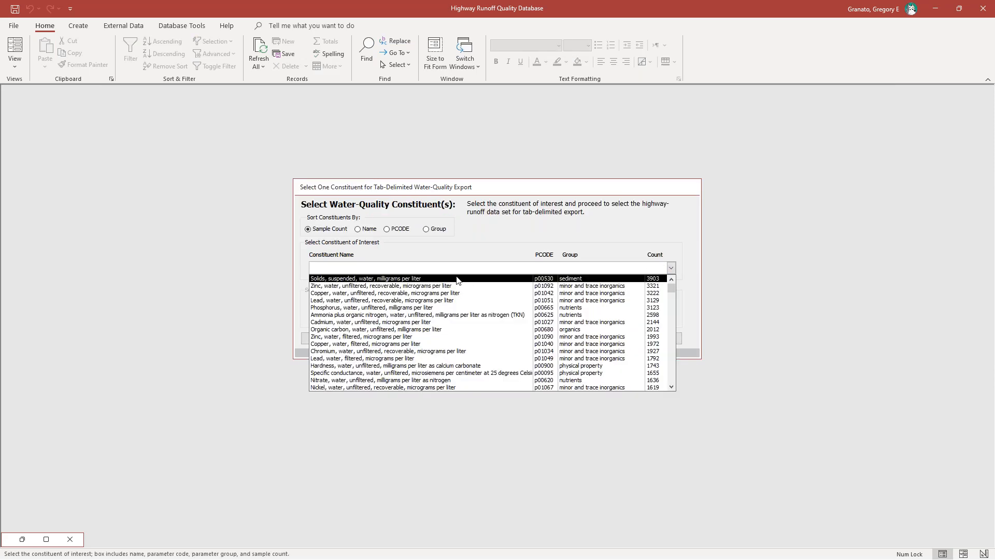
{"action": "left_click", "coordinate": [428, 280]}
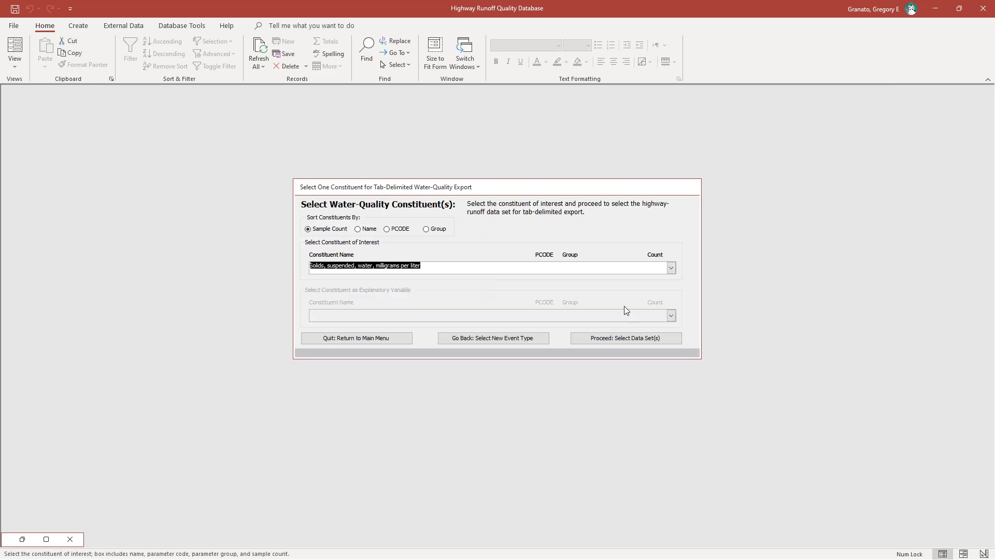
{"action": "left_click", "coordinate": [636, 339]}
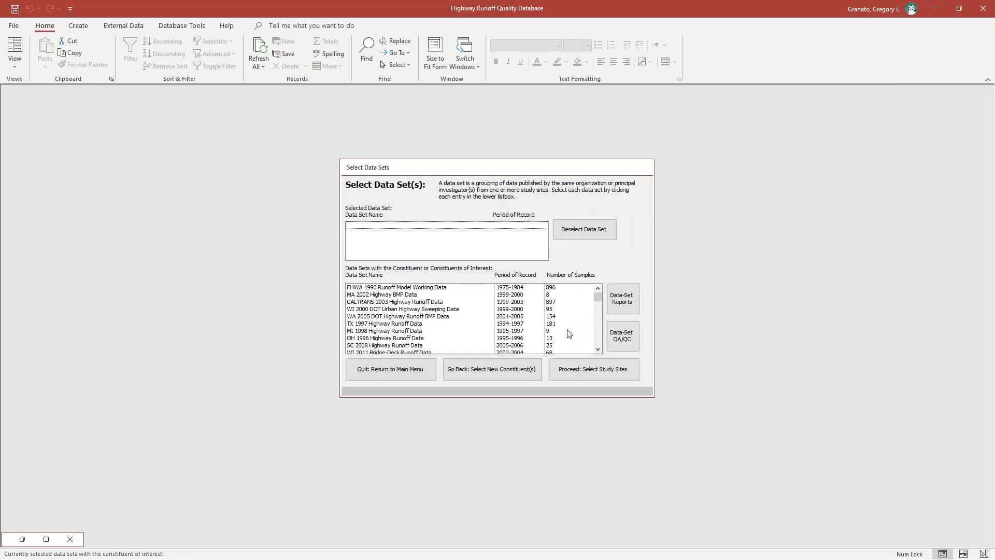
Select the NE 2014 Bridge Runoff Data (time based EMCs) data set, and proceed to study-site selection.
{"action": "left_click", "coordinate": [598, 349]}
{"action": "left_click", "coordinate": [598, 349]}
{"action": "left_click", "coordinate": [598, 349]}
{"action": "left_click", "coordinate": [598, 350]}
{"action": "left_click", "coordinate": [599, 349]}
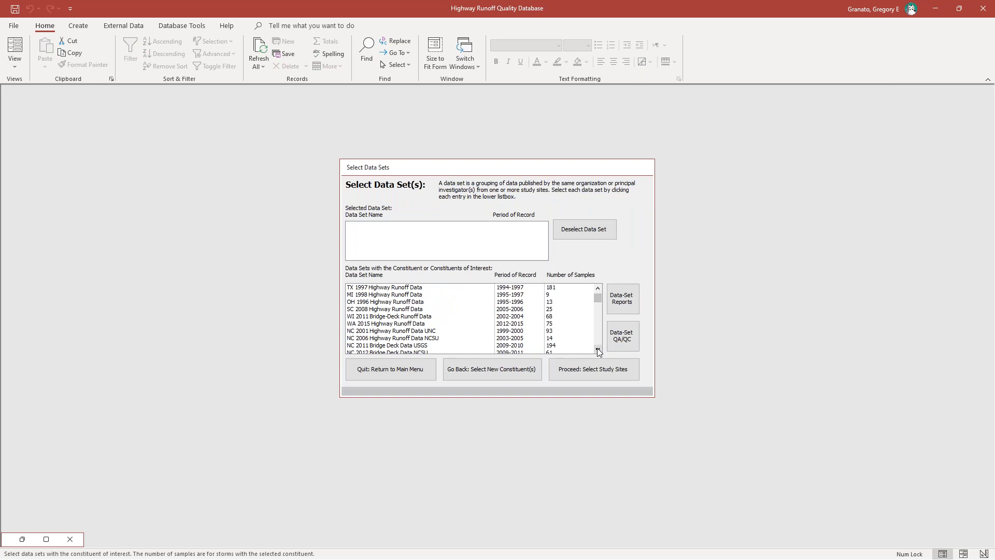
{"action": "left_click", "coordinate": [598, 350]}
{"action": "left_click", "coordinate": [599, 350]}
{"action": "left_click", "coordinate": [598, 350]}
{"action": "left_click", "coordinate": [598, 350]}
{"action": "left_click", "coordinate": [598, 350]}
{"action": "left_click", "coordinate": [598, 350]}
{"action": "left_click", "coordinate": [599, 350]}
{"action": "left_click", "coordinate": [598, 350]}
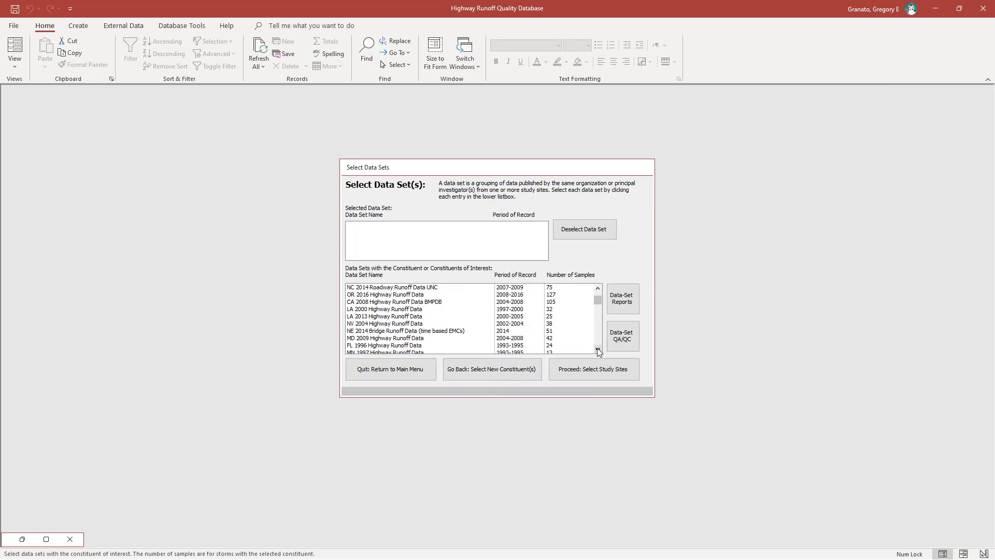
{"action": "left_click", "coordinate": [356, 332]}
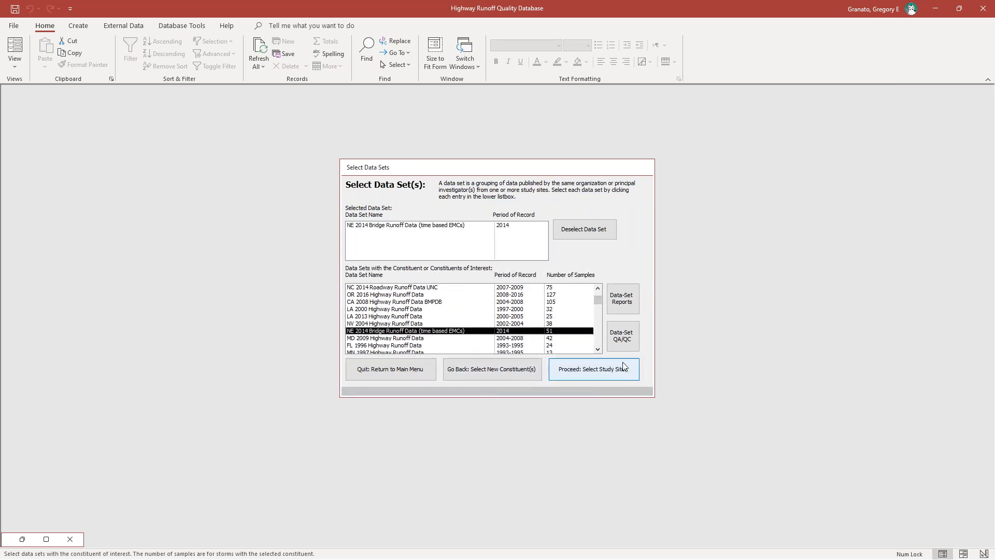
{"action": "left_click", "coordinate": [596, 375]}
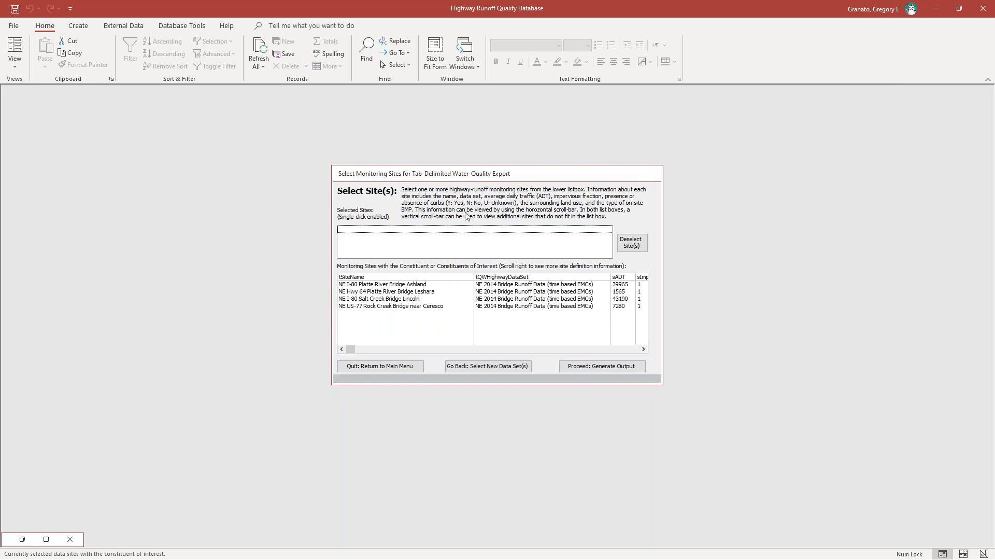
Select all four NE bridge monitoring sites, from I-80 Platte River Bridge Ashland through US-77 Rock Creek Bridge, and proceed to output generation.
{"action": "left_click", "coordinate": [372, 286]}
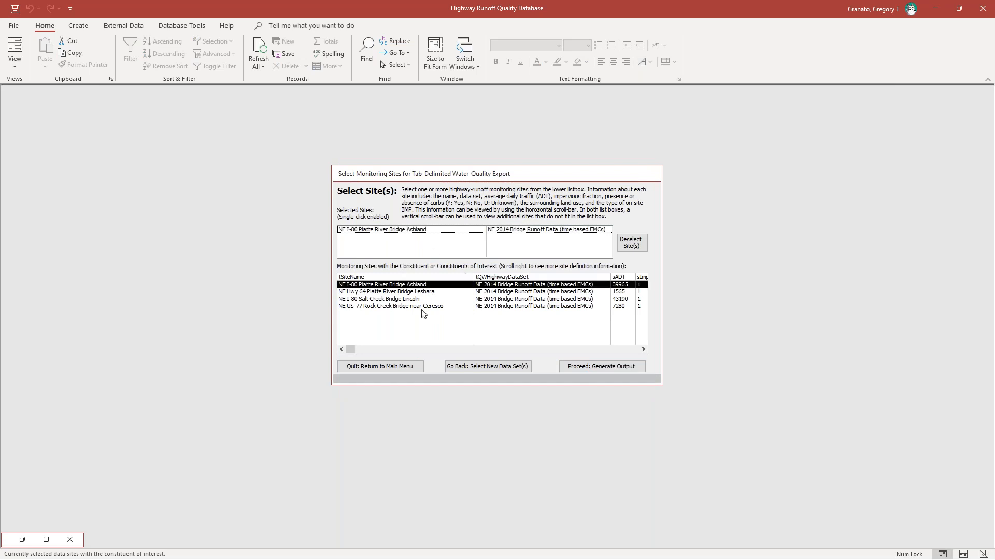
{"action": "left_click", "coordinate": [377, 307], "text": "shift"}
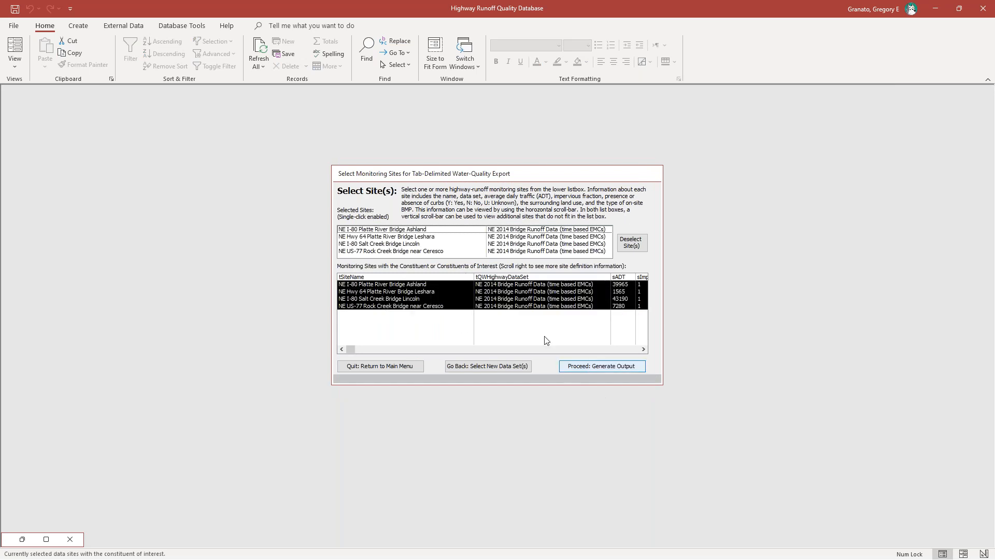
{"action": "left_click", "coordinate": [606, 366]}
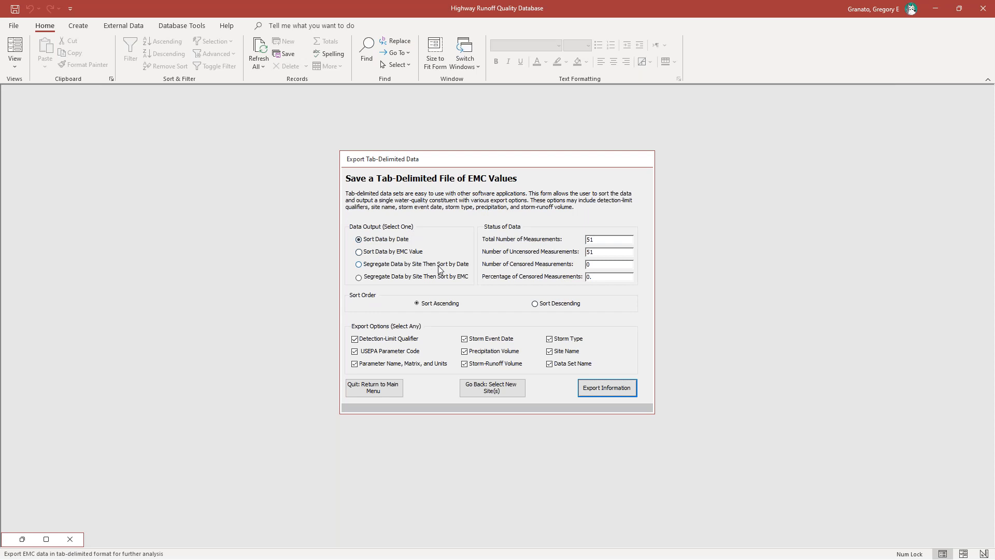
Export the EMC values segregated by site and sorted by EMC to StormEMCValuesNE-TSS.txt, and return to the main menu.
{"action": "left_click", "coordinate": [360, 278]}
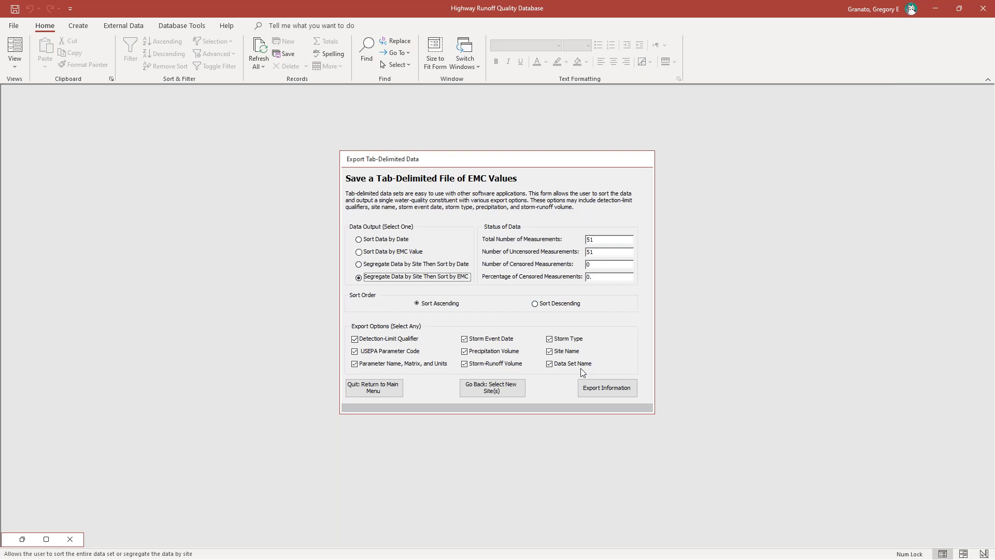
{"action": "left_click", "coordinate": [610, 395]}
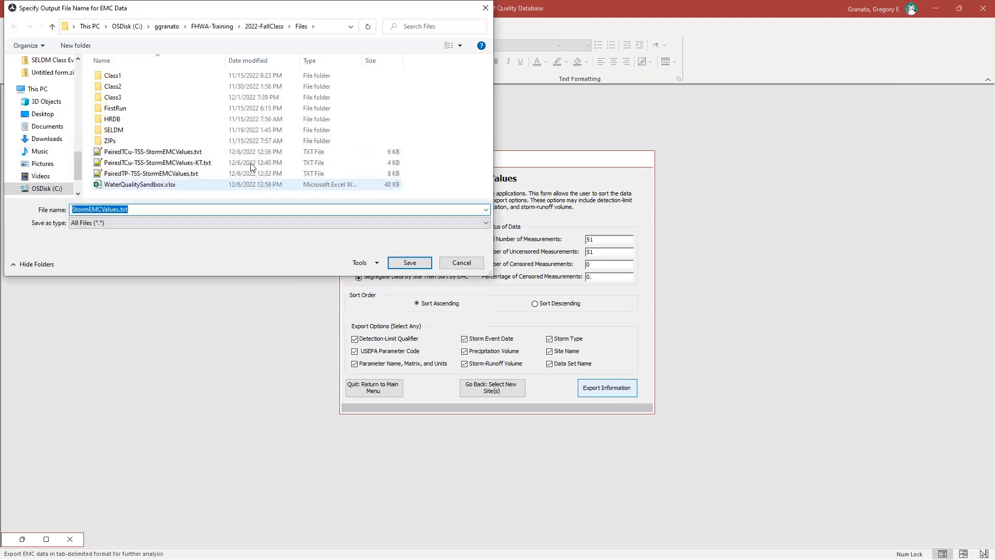
{"action": "left_click", "coordinate": [120, 209]}
{"action": "type", "text": "NE-TSS"}
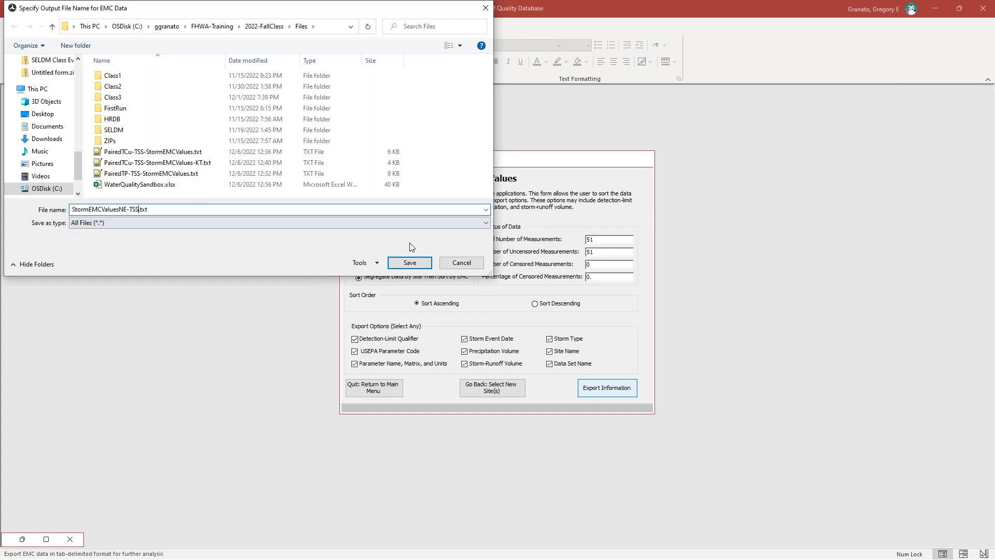
{"action": "left_click", "coordinate": [409, 263]}
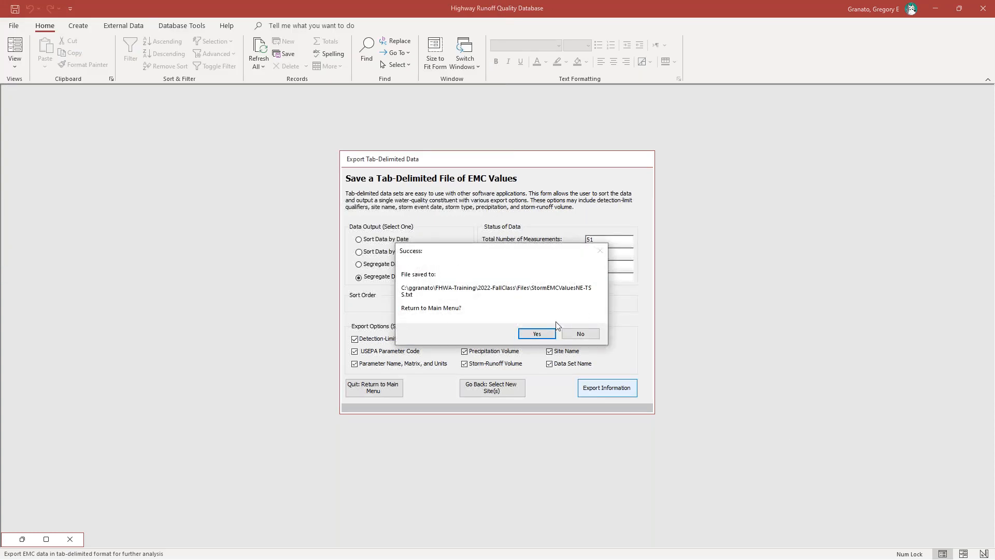
{"action": "left_click", "coordinate": [544, 336]}
{"action": "left_click", "coordinate": [539, 337]}
Switch to StormEMCValuesNE-TSS.txt in Notepad++, widen the window to show full lines, and copy all of its text.
{"action": "left_click", "coordinate": [934, 11]}
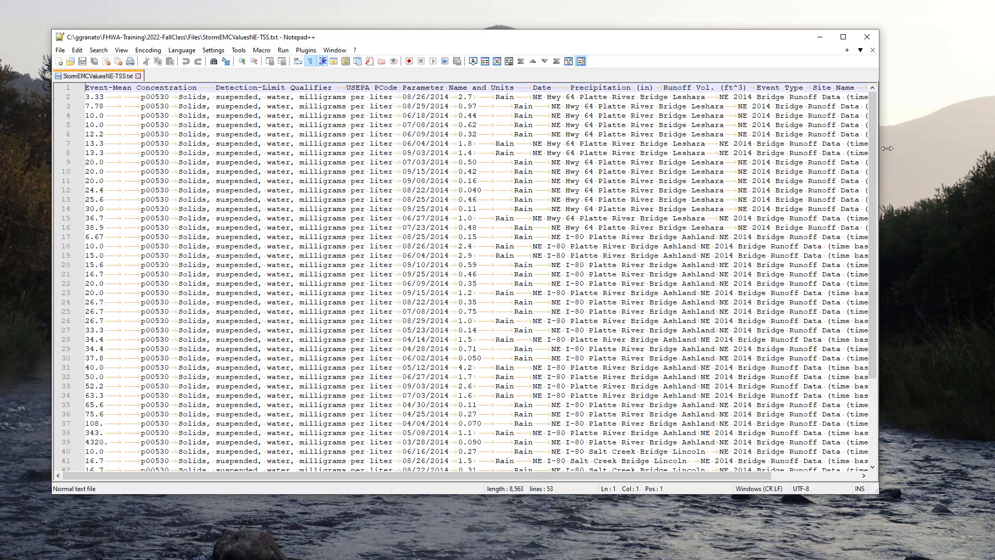
{"action": "left_click_drag", "start_coordinate": [879, 148], "coordinate": [960, 148]}
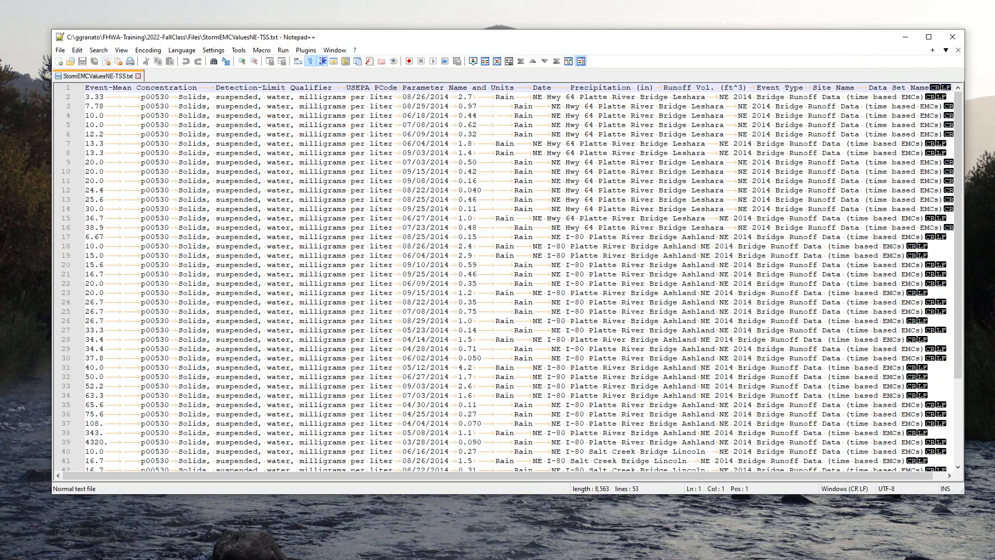
{"action": "left_click_drag", "start_coordinate": [86, 88], "coordinate": [104, 482]}
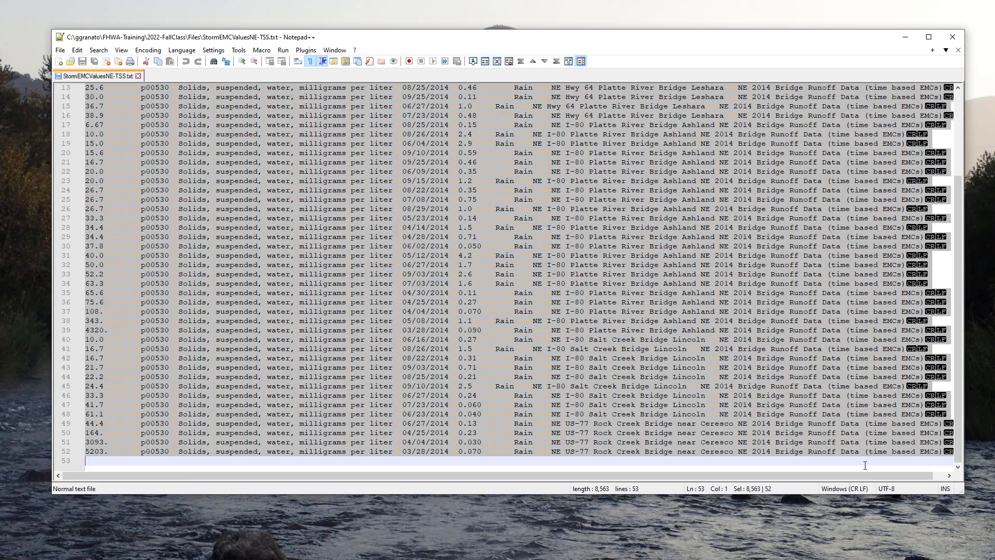
{"action": "right_click", "coordinate": [567, 372]}
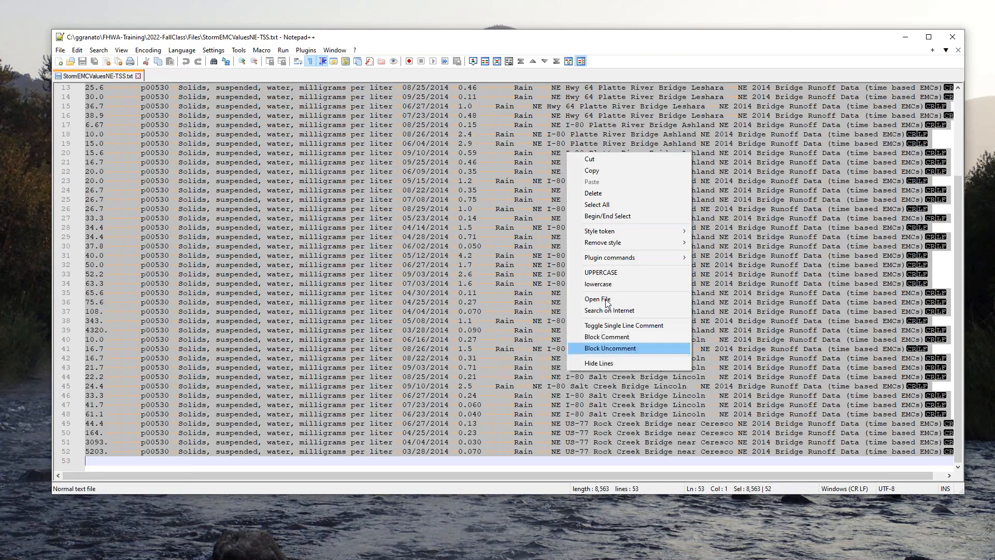
{"action": "left_click", "coordinate": [606, 173]}
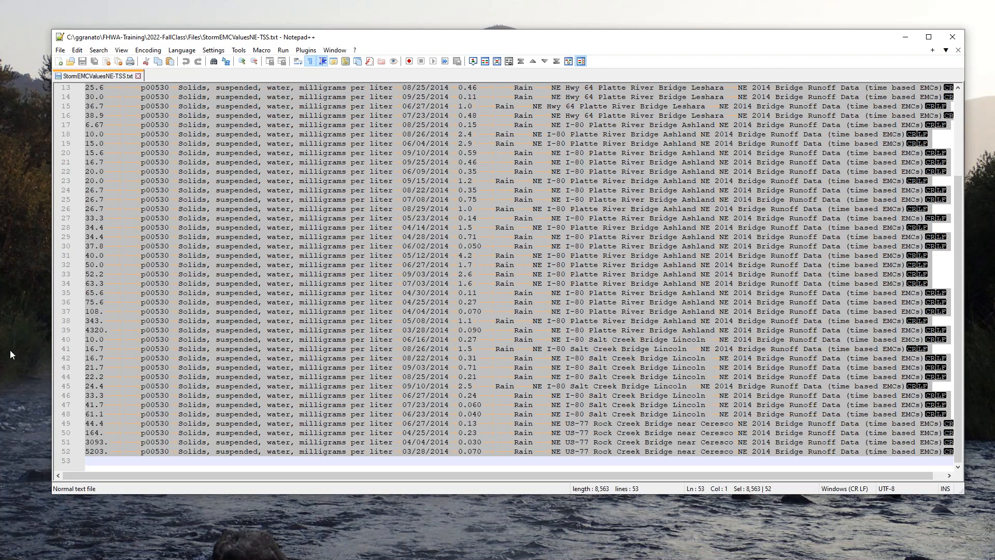
Switch to the WaterQualitySandbox workbook in Excel, add a new sheet after Sheet3, and paste the copied data at cell A2.
{"action": "left_click", "coordinate": [355, 558]}
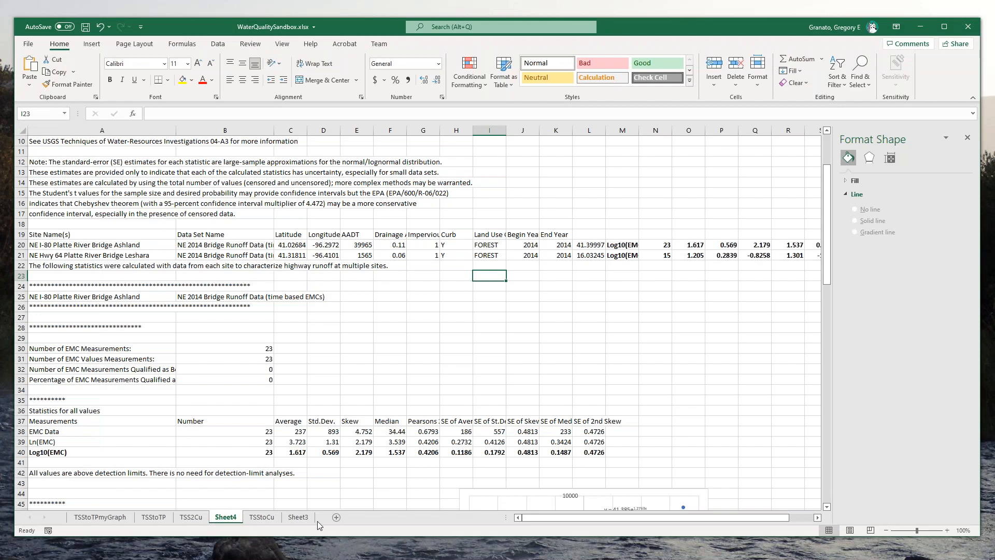
{"action": "left_click", "coordinate": [310, 519]}
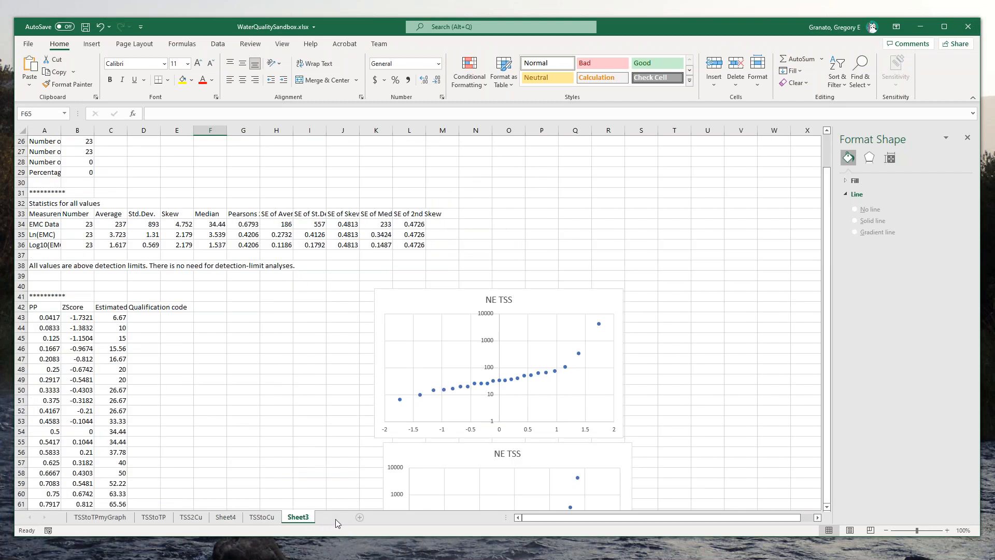
{"action": "left_click", "coordinate": [336, 516]}
{"action": "right_click", "coordinate": [44, 153]}
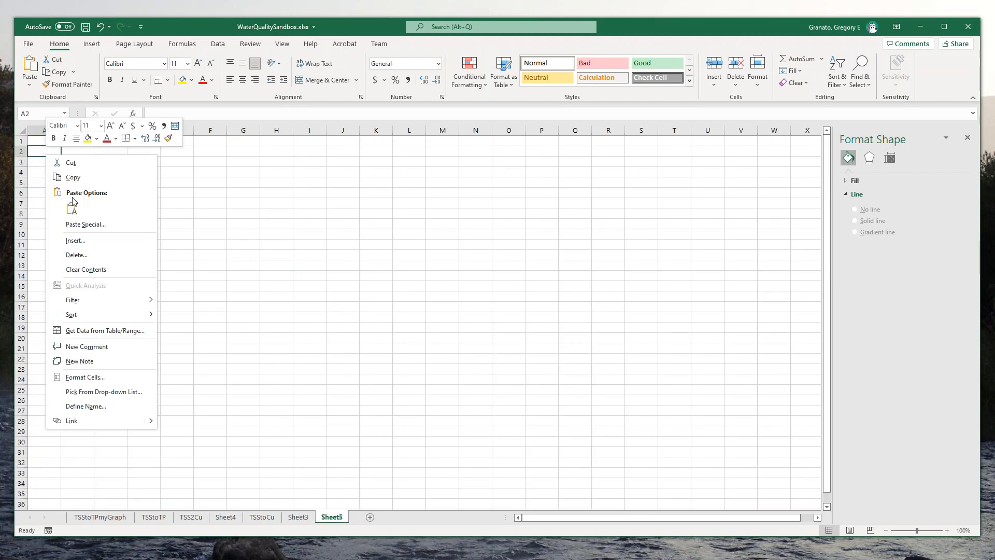
{"action": "key", "text": "Escape"}
{"action": "key", "text": "ctrl+v"}
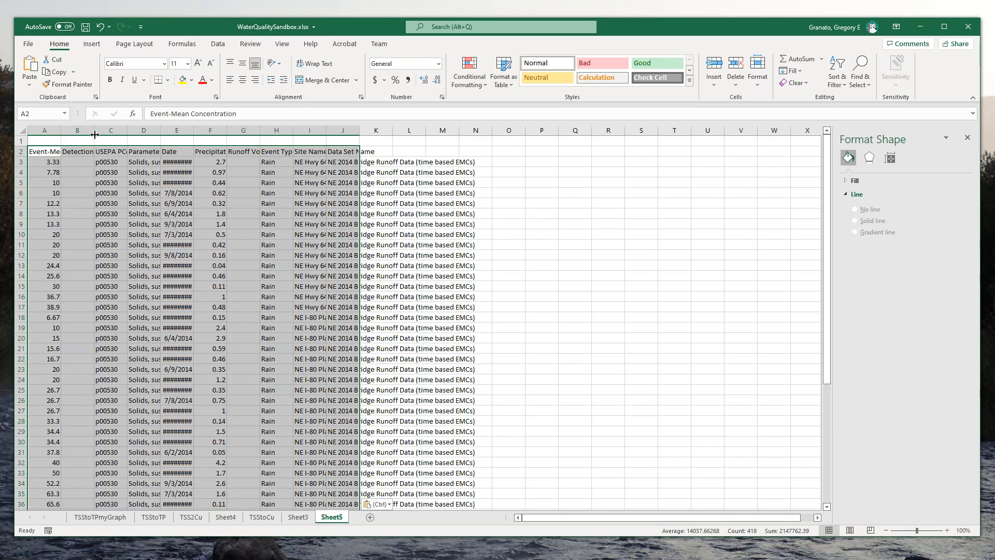
Fit the widths of the concentration, detection-limit qualifier, parameter name, date and site name columns to their contents.
{"action": "left_click_drag", "start_coordinate": [62, 130], "coordinate": [62, 130]}
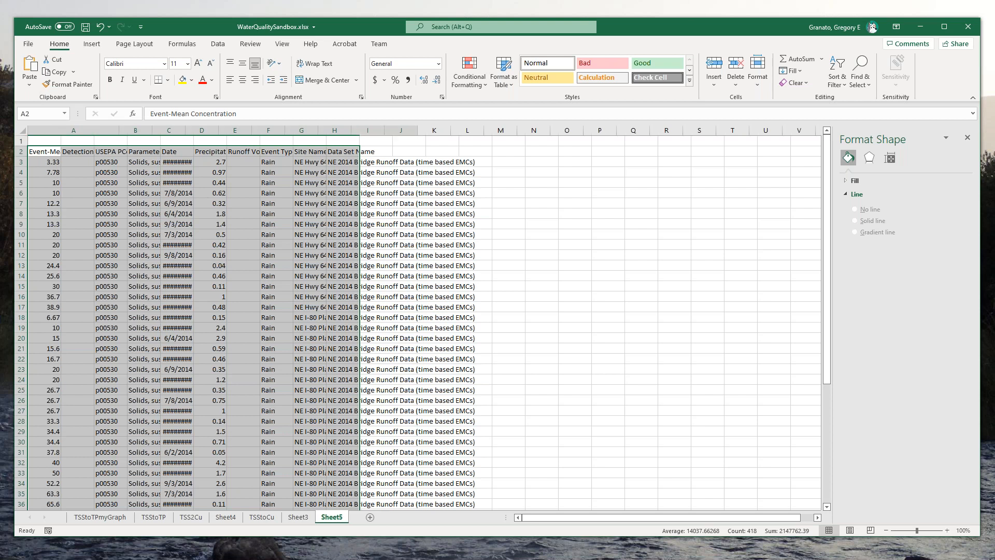
{"action": "double_click", "coordinate": [63, 131]}
{"action": "double_click", "coordinate": [152, 131]}
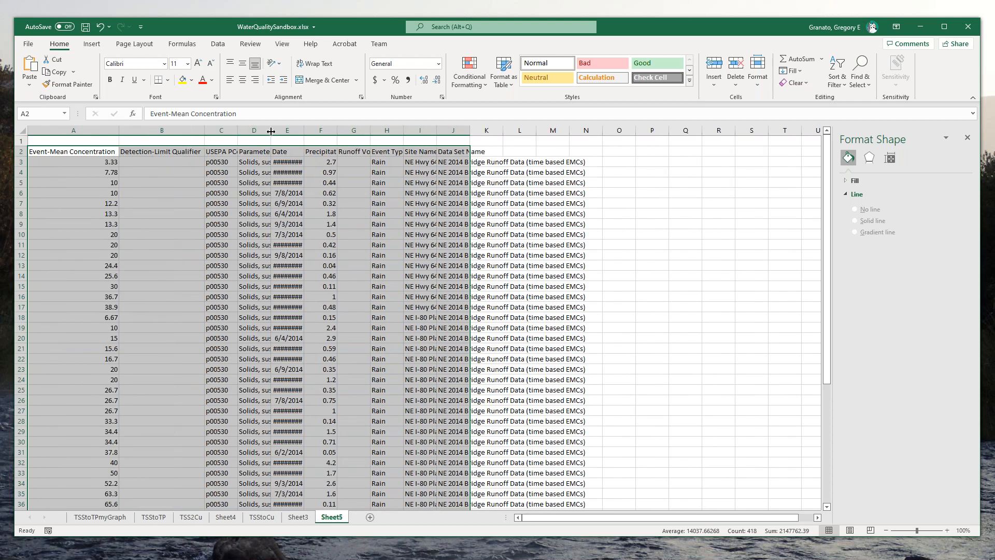
{"action": "double_click", "coordinate": [271, 132]}
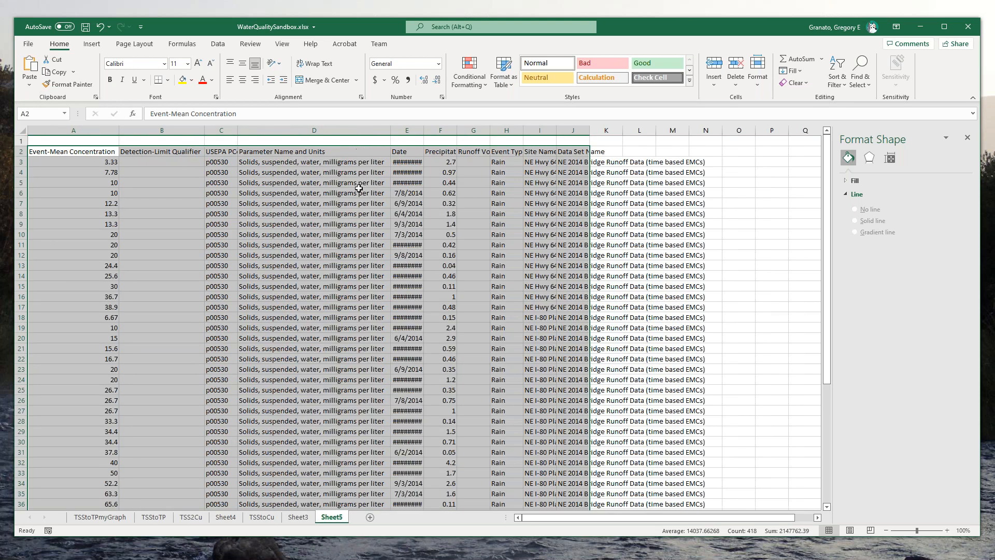
{"action": "double_click", "coordinate": [425, 131]}
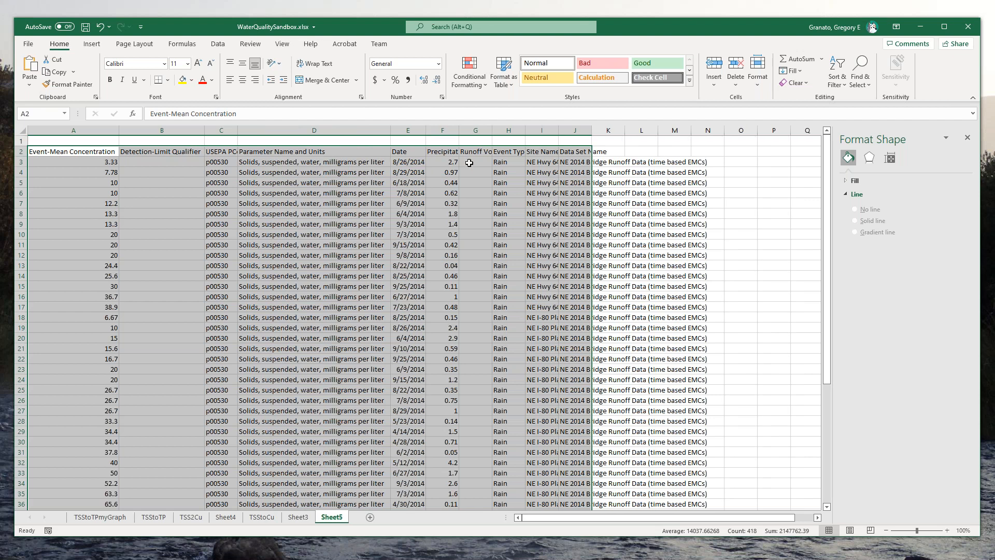
{"action": "left_click", "coordinate": [508, 160]}
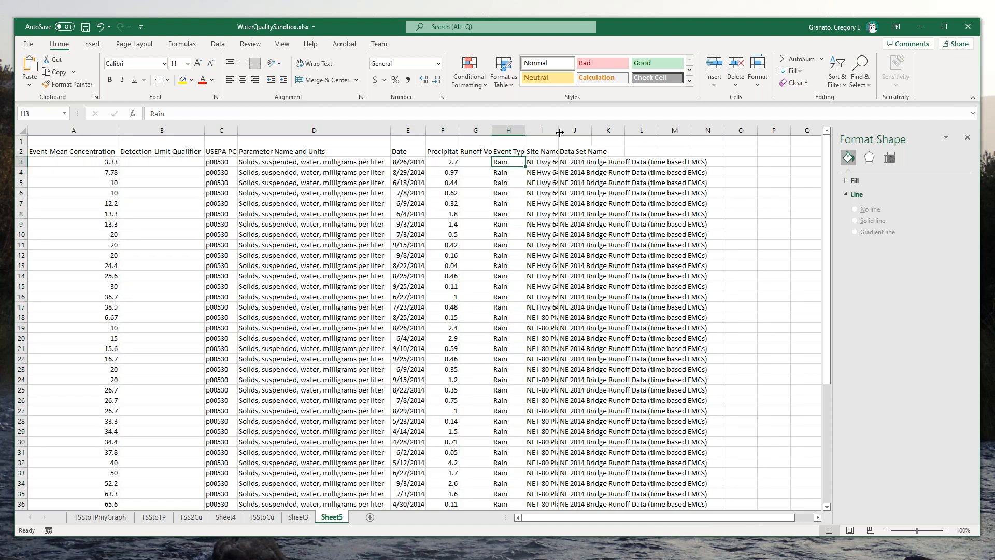
{"action": "double_click", "coordinate": [558, 130]}
Insert a blank row at row 18 to separate the Hwy 64 Leshara records from the I-80 Ashland records.
{"action": "left_click_drag", "start_coordinate": [828, 276], "coordinate": [828, 294]}
{"action": "left_click", "coordinate": [21, 276]}
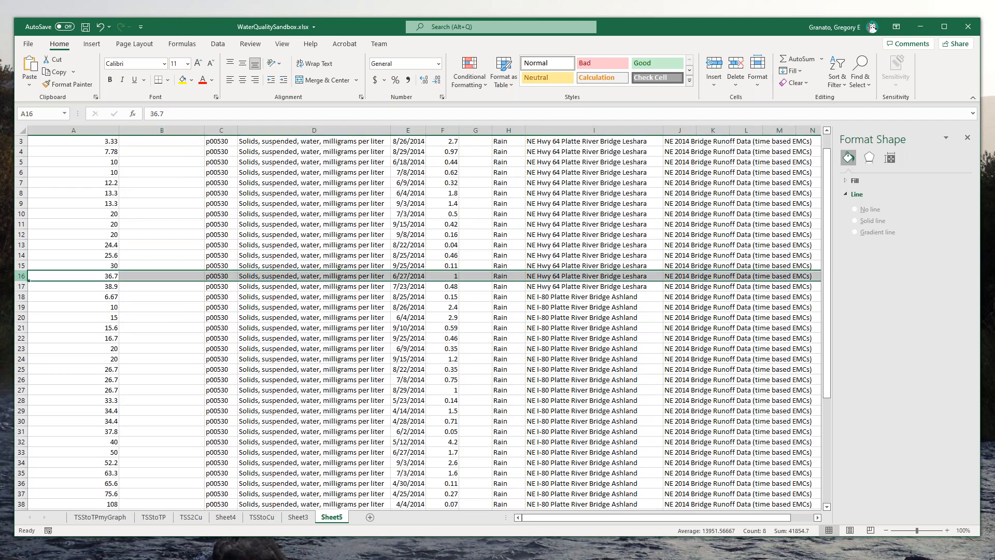
{"action": "left_click", "coordinate": [19, 297]}
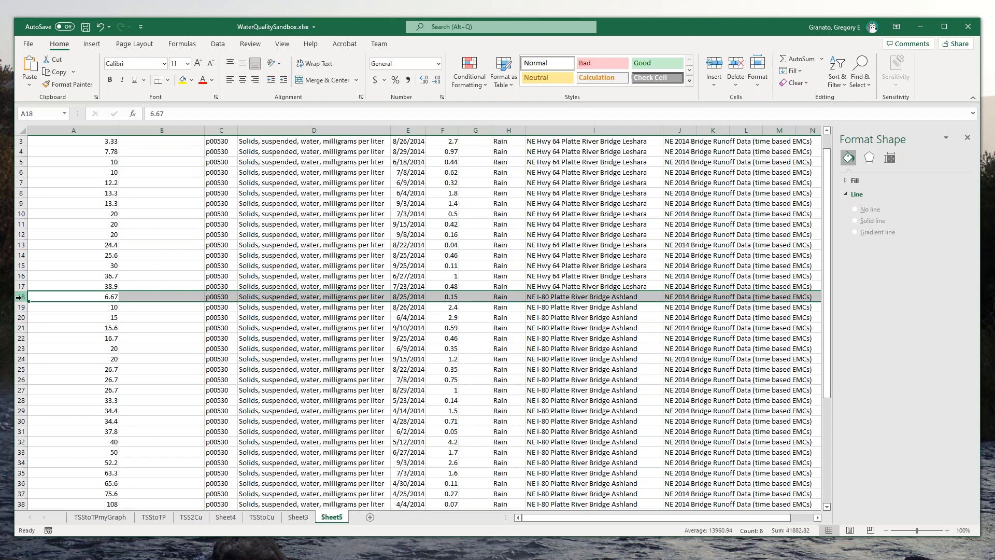
{"action": "right_click", "coordinate": [20, 297]}
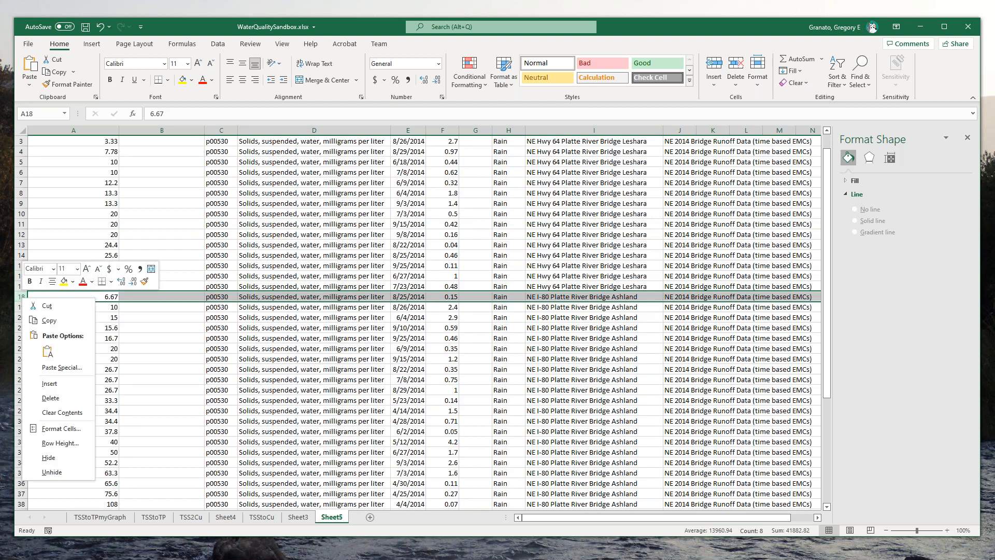
{"action": "left_click", "coordinate": [62, 384]}
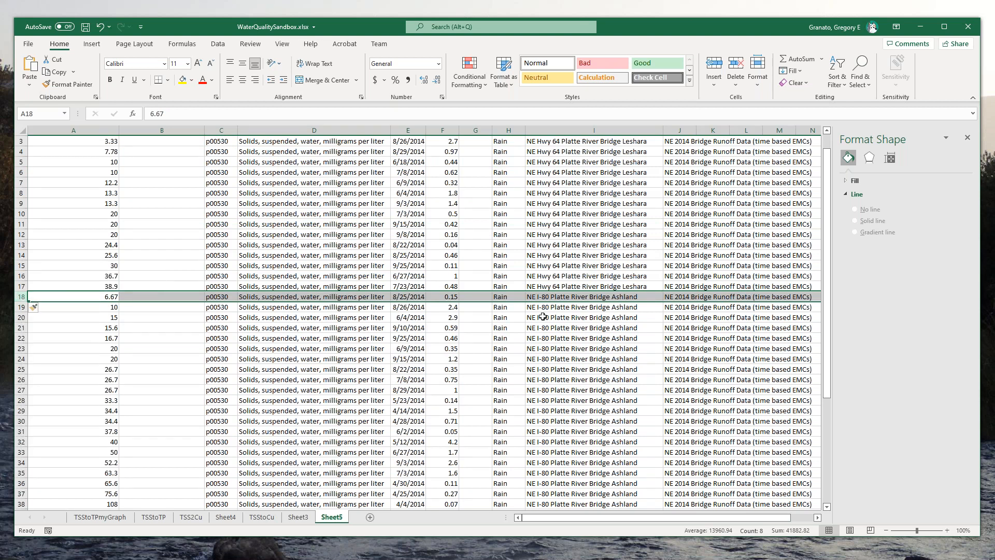
Insert a blank row at row 42 between the Ashland and Salt Creek Lincoln records, and select the first Ashland concentration.
{"action": "left_click_drag", "start_coordinate": [828, 255], "coordinate": [835, 402]}
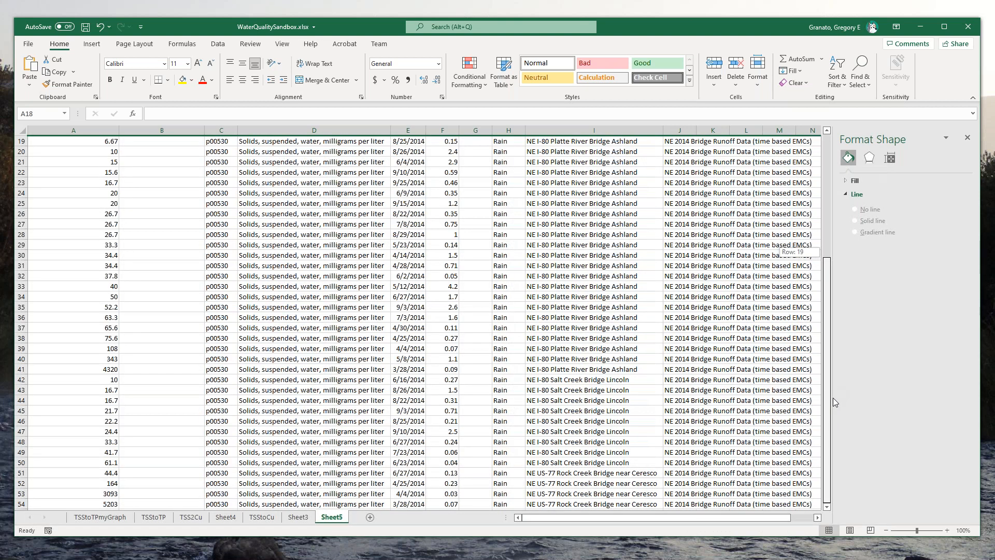
{"action": "left_click_drag", "start_coordinate": [834, 357], "coordinate": [829, 377]}
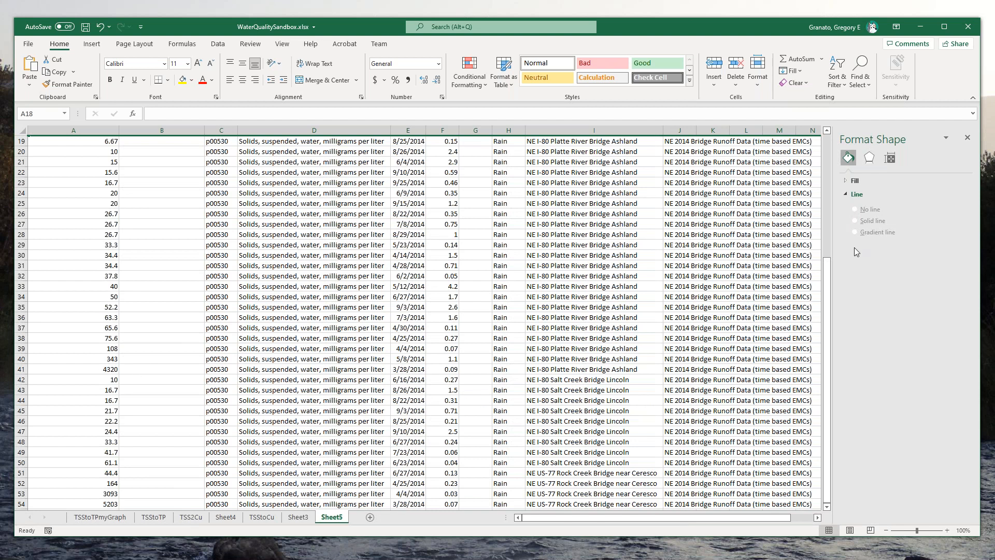
{"action": "left_click_drag", "start_coordinate": [827, 268], "coordinate": [825, 243]}
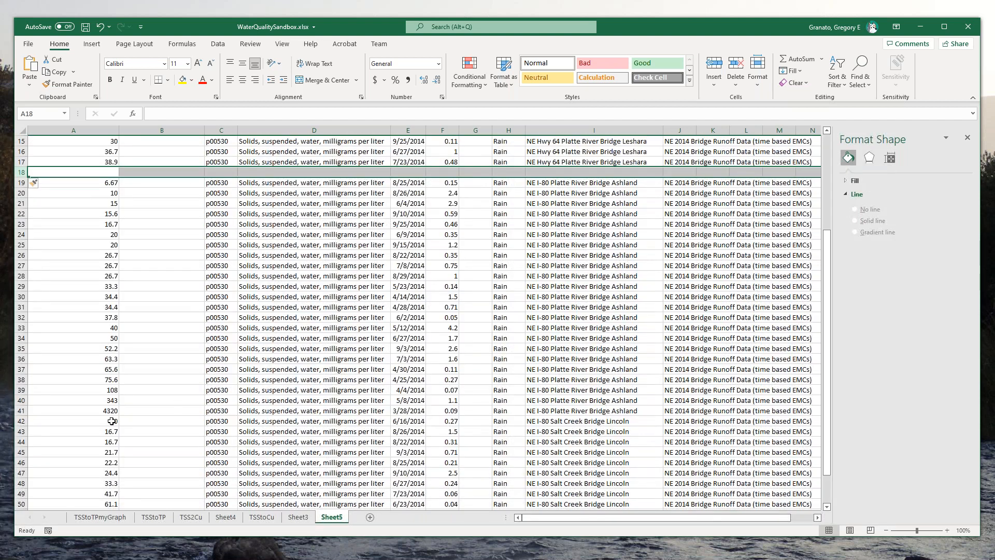
{"action": "left_click", "coordinate": [21, 420]}
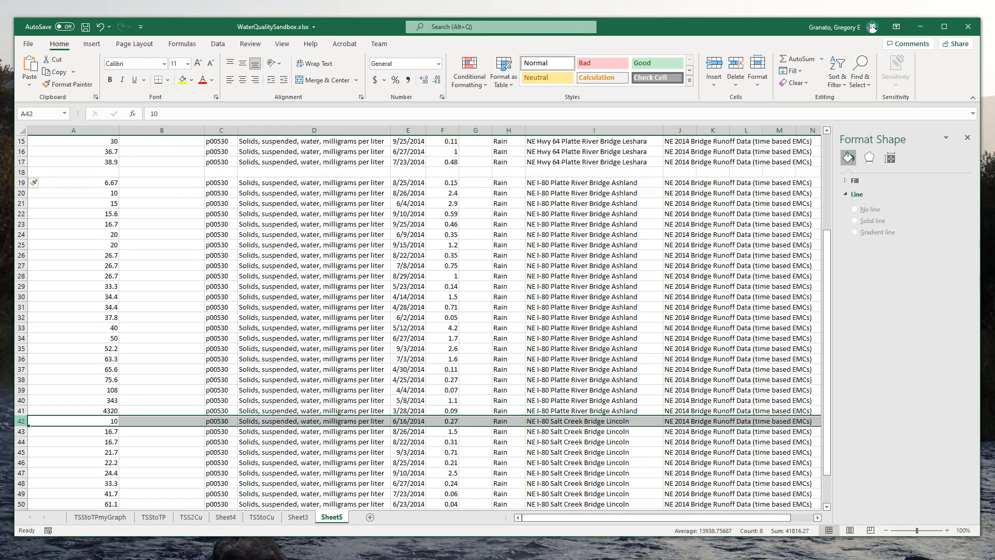
{"action": "right_click", "coordinate": [22, 421]}
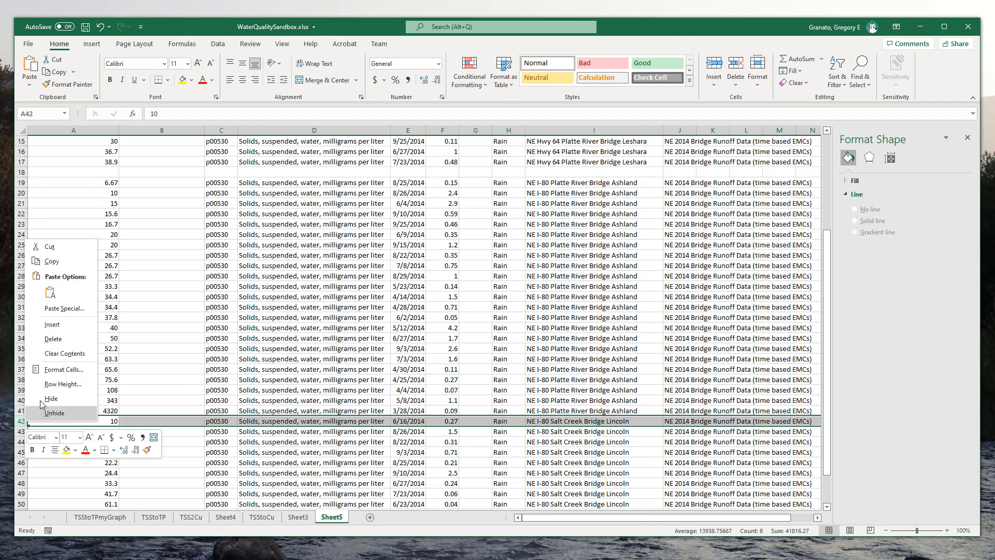
{"action": "left_click", "coordinate": [52, 327]}
{"action": "mouse_move", "coordinate": [828, 376]}
{"action": "left_mouse_down"}
{"action": "mouse_move", "coordinate": [829, 359]}
{"action": "mouse_move", "coordinate": [829, 382]}
{"action": "left_mouse_up"}
{"action": "left_click", "coordinate": [106, 181]}
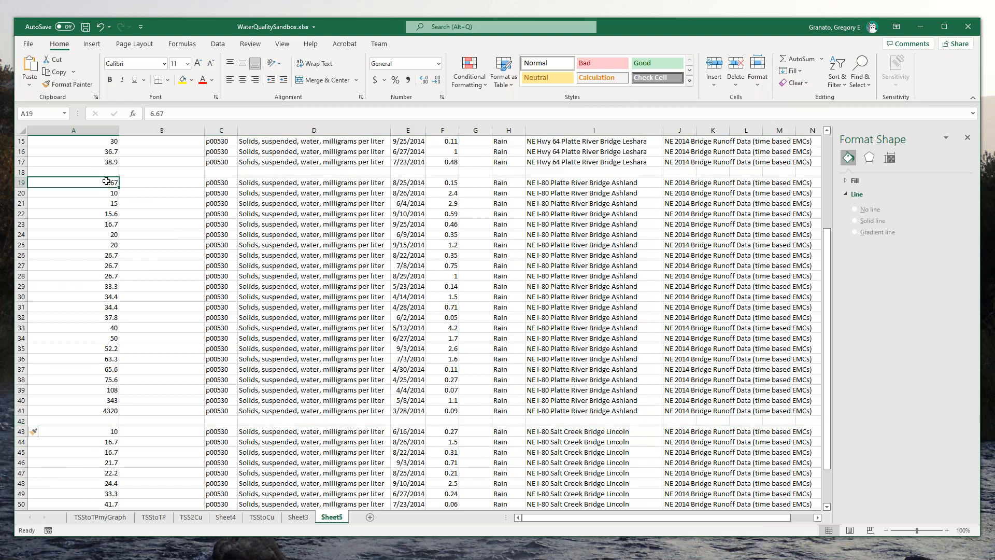
Compare the average of the Ashland concentrations with and without the 4320 value, and check that value's sampling date.
{"action": "left_click_drag", "start_coordinate": [106, 184], "coordinate": [106, 397]}
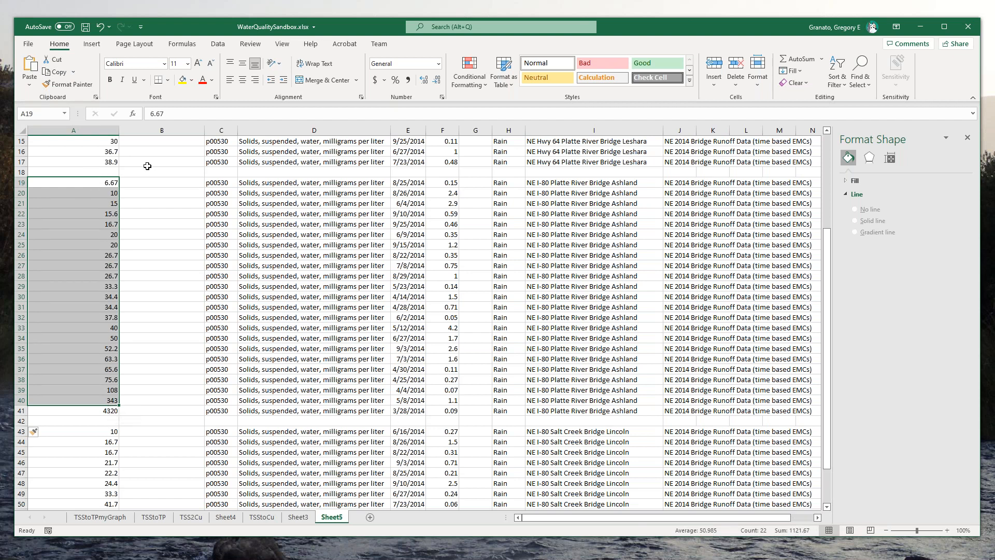
{"action": "left_click_drag", "start_coordinate": [97, 185], "coordinate": [127, 413]}
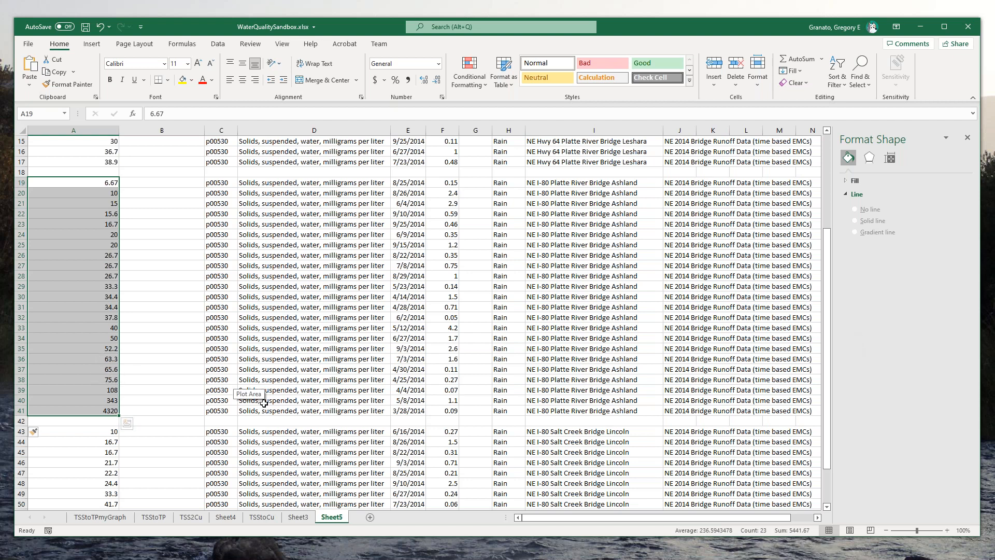
{"action": "left_click", "coordinate": [403, 412]}
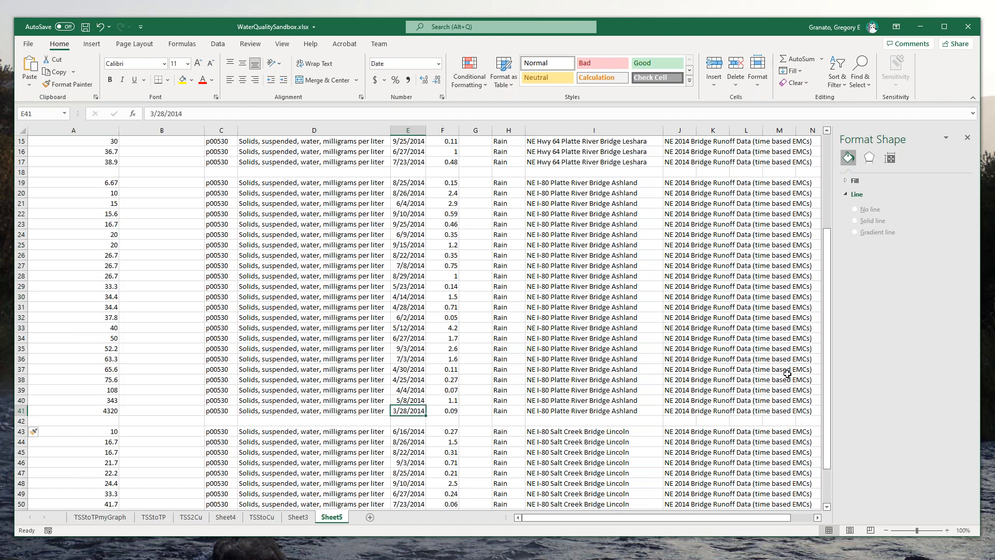
Insert a blank row at row 52 to separate the Salt Creek Lincoln records from the Rock Creek Ceresco records.
{"action": "left_click_drag", "start_coordinate": [828, 334], "coordinate": [829, 366]}
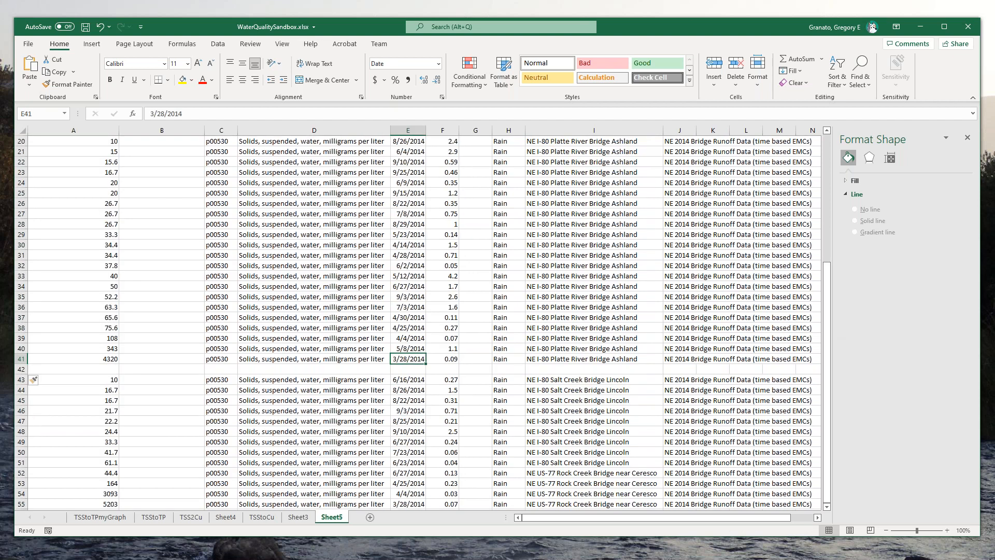
{"action": "left_click", "coordinate": [93, 493]}
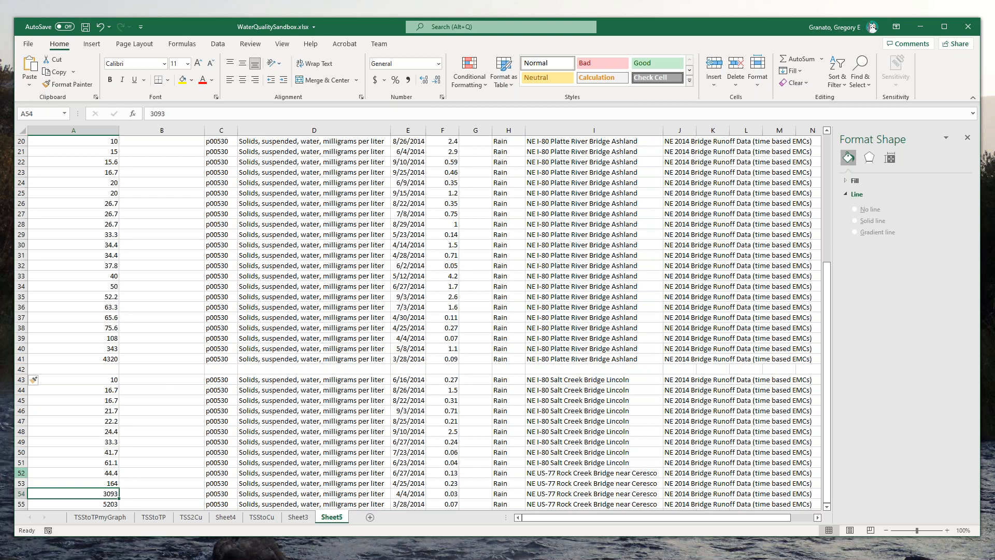
{"action": "left_click", "coordinate": [21, 473]}
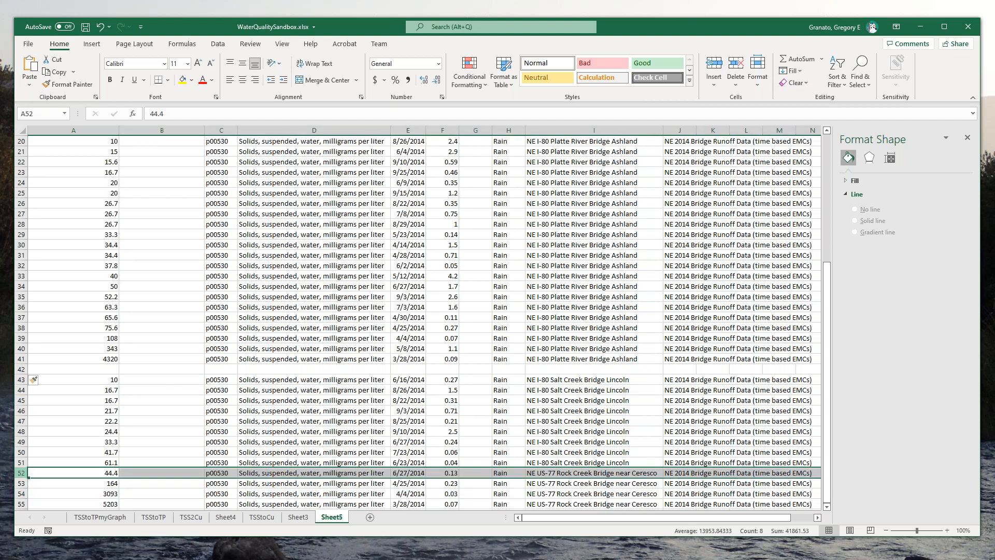
{"action": "right_click", "coordinate": [21, 473]}
{"action": "left_click", "coordinate": [44, 380]}
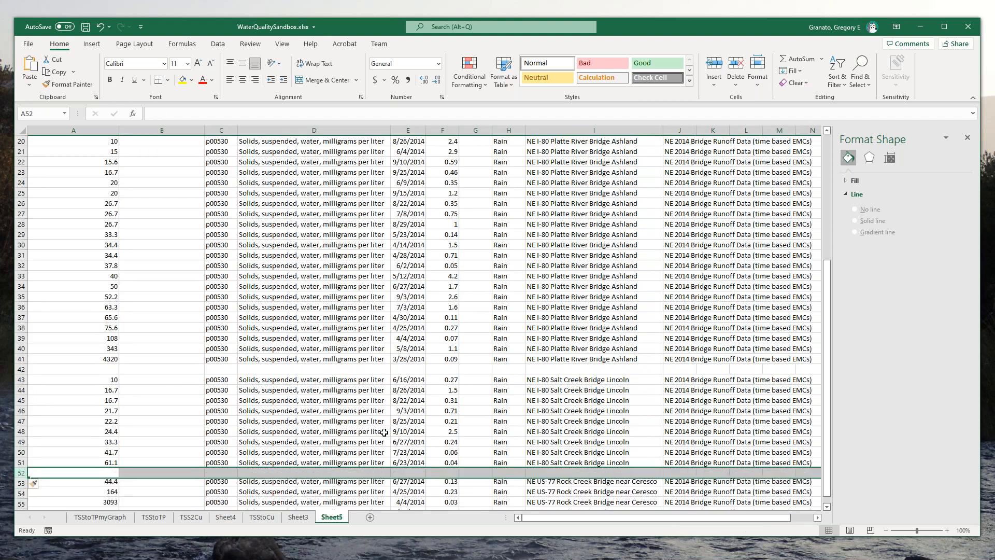
Examine the sampling dates of the Salt Creek Lincoln records against those of the Rock Creek Ceresco records.
{"action": "left_click", "coordinate": [412, 462]}
{"action": "left_click_drag", "start_coordinate": [406, 379], "coordinate": [413, 461]}
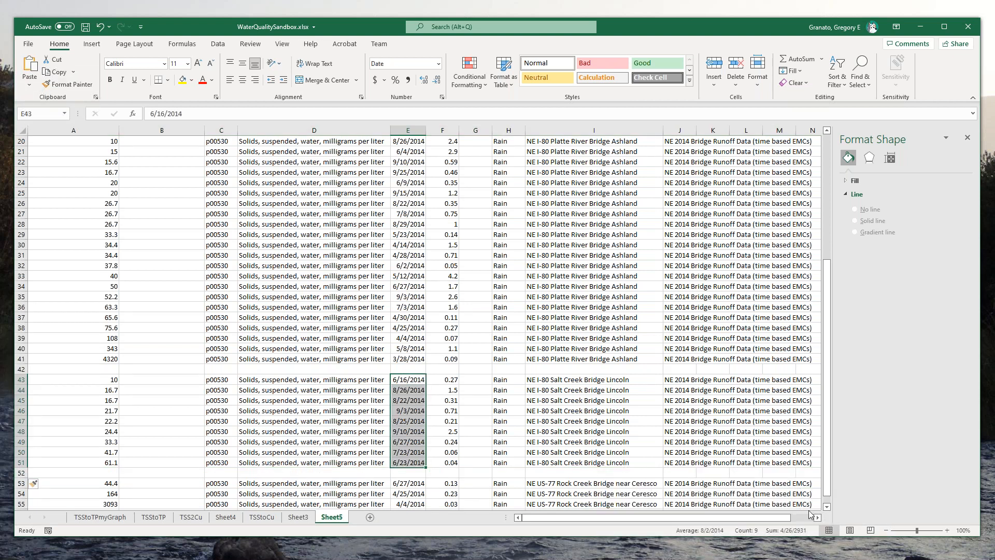
{"action": "left_click", "coordinate": [827, 508]}
{"action": "left_click", "coordinate": [827, 508]}
{"action": "left_click", "coordinate": [827, 508]}
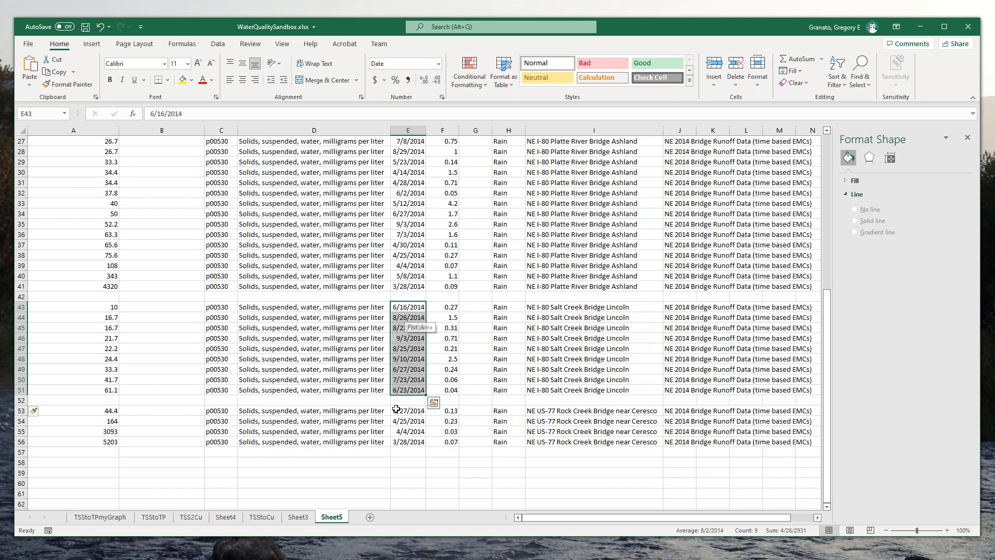
Compare the average concentration of the Rock Creek Ceresco records with that of the Salt Creek Lincoln records.
{"action": "left_click", "coordinate": [98, 412]}
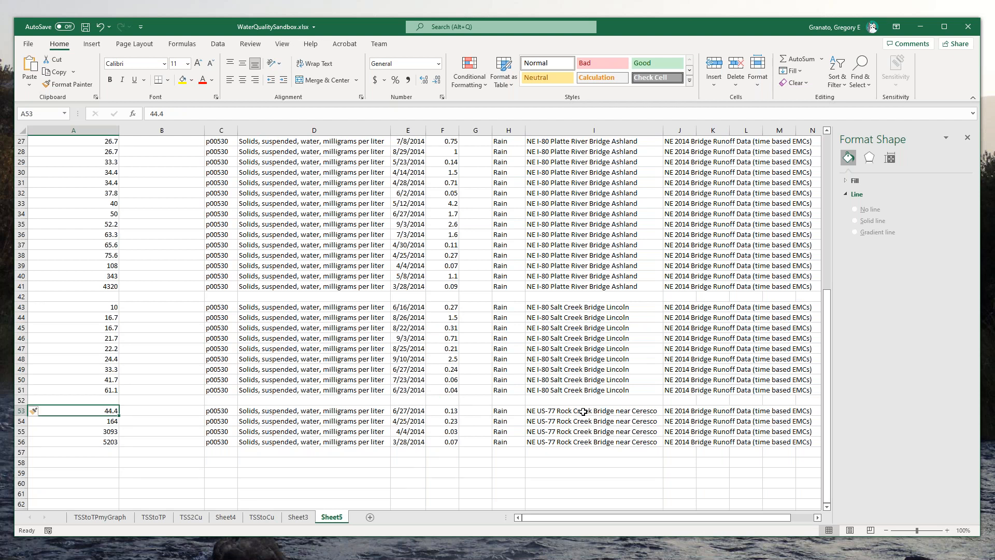
{"action": "left_click_drag", "start_coordinate": [94, 412], "coordinate": [93, 442]}
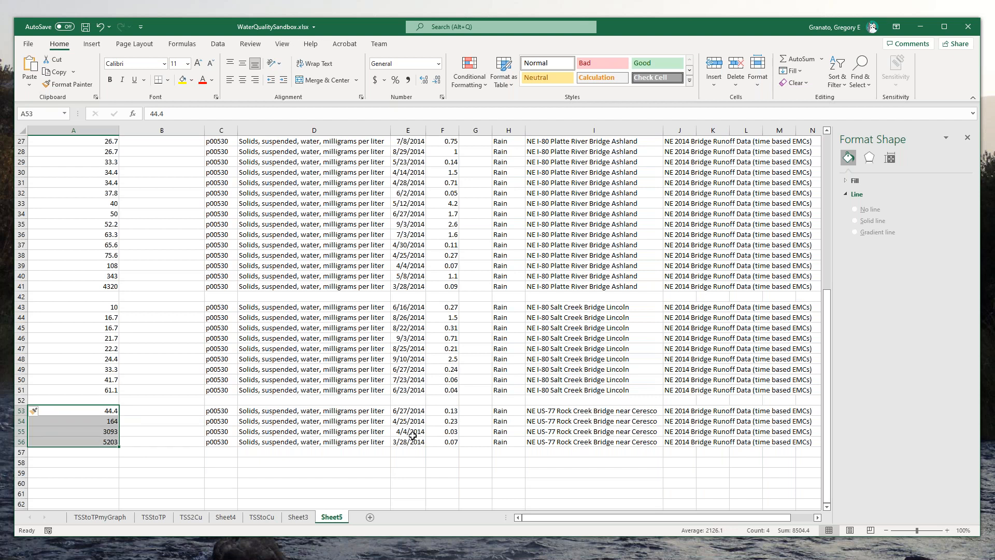
{"action": "left_click", "coordinate": [74, 432]}
{"action": "left_click_drag", "start_coordinate": [95, 409], "coordinate": [95, 441]}
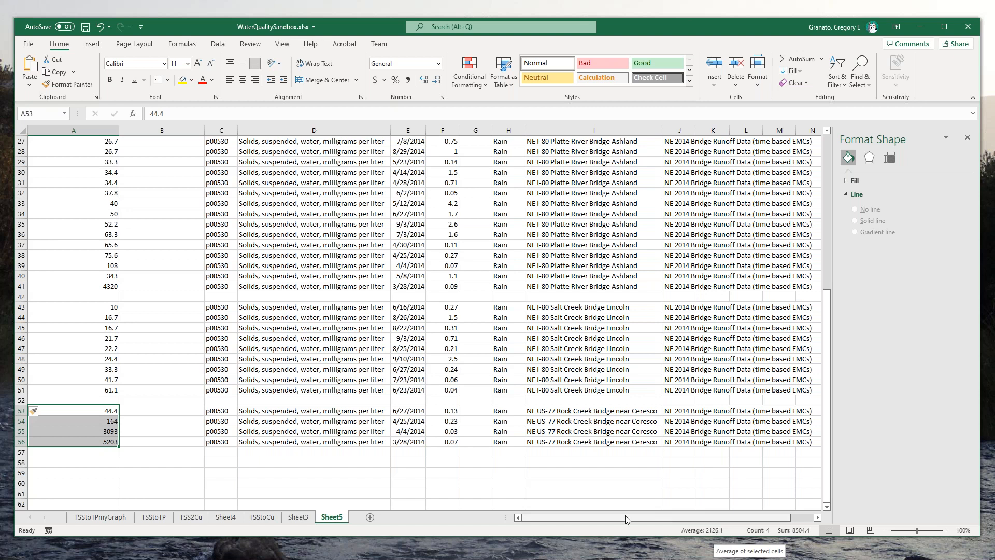
{"action": "left_click", "coordinate": [97, 304]}
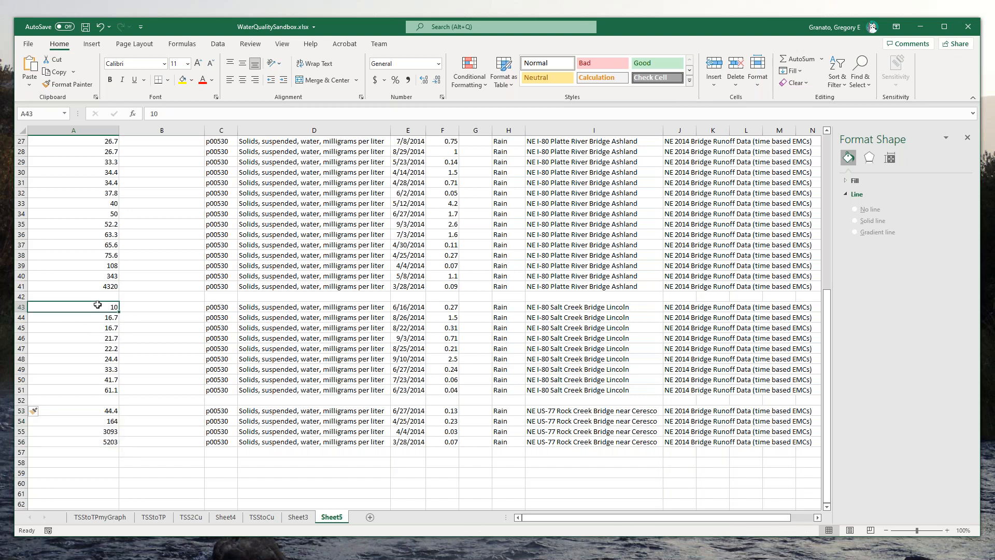
{"action": "left_click_drag", "start_coordinate": [100, 303], "coordinate": [98, 389]}
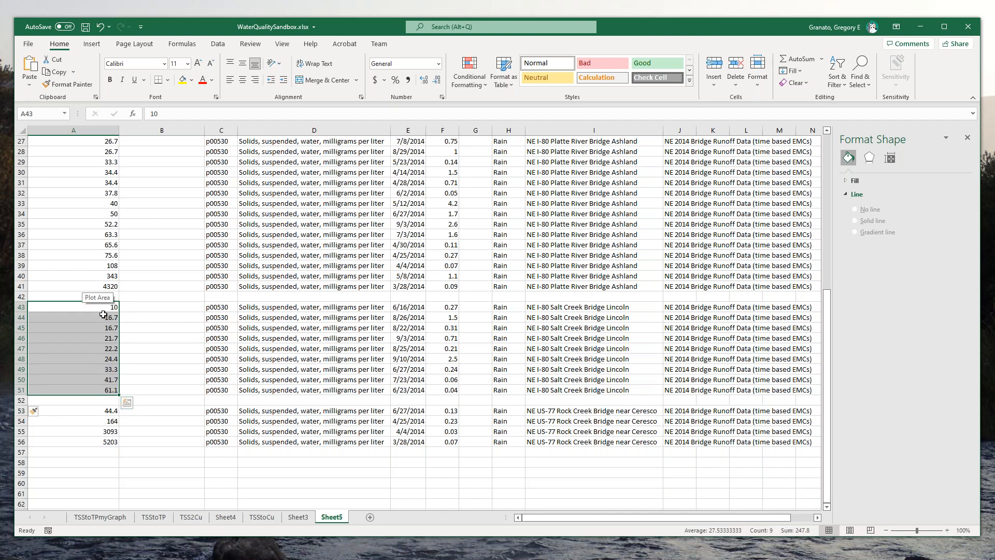
{"action": "left_click_drag", "start_coordinate": [828, 373], "coordinate": [819, 347]}
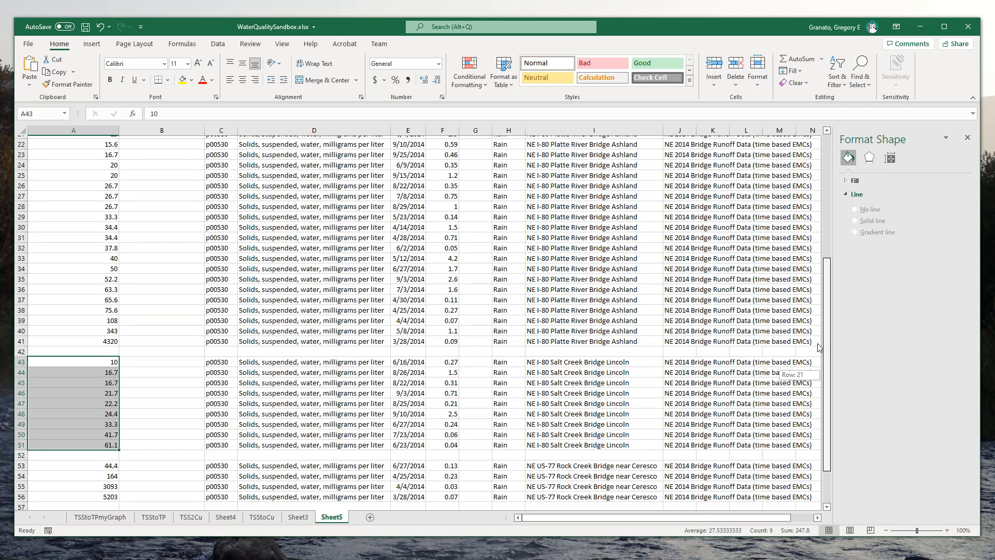
{"action": "left_click_drag", "start_coordinate": [819, 347], "coordinate": [821, 404]}
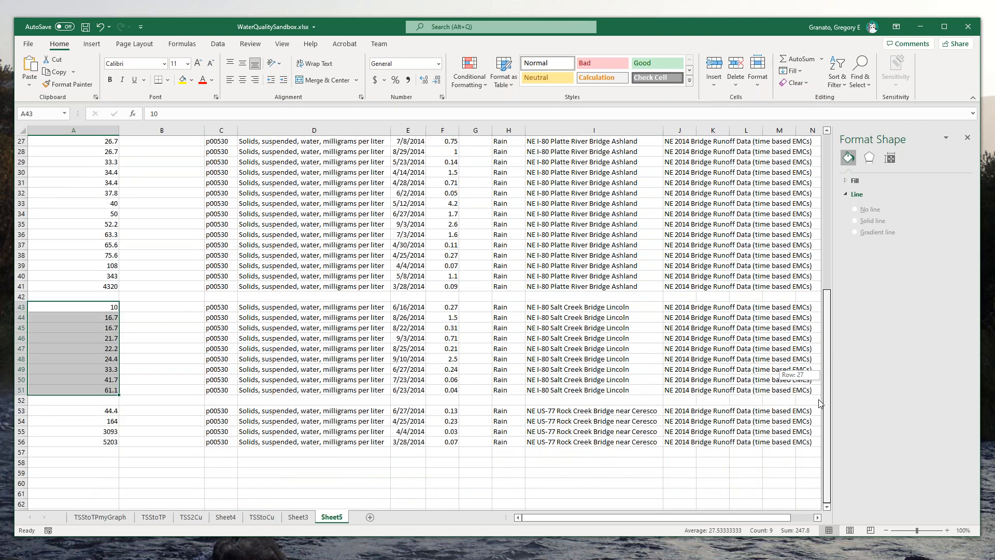
{"action": "left_click_drag", "start_coordinate": [820, 403], "coordinate": [832, 374]}
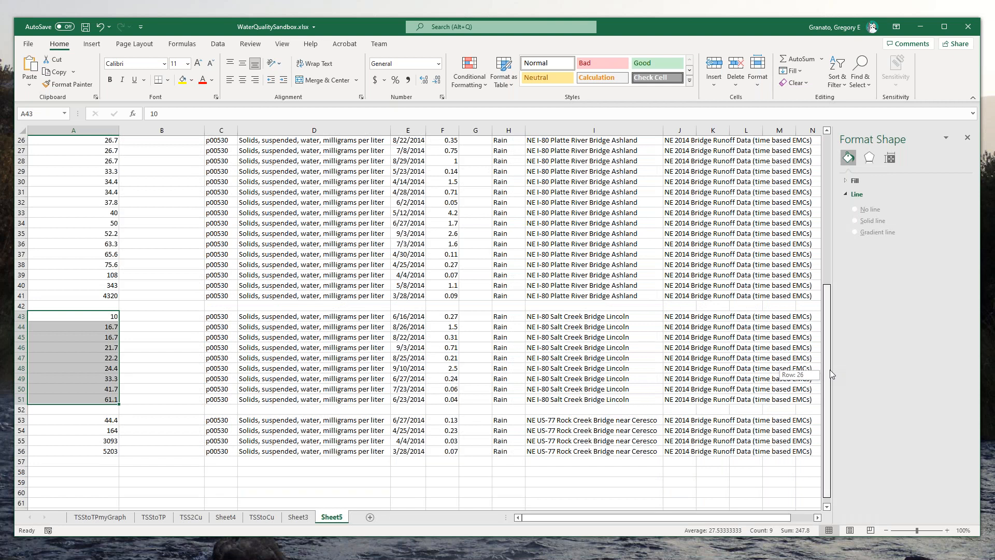
{"action": "left_click_drag", "start_coordinate": [832, 374], "coordinate": [826, 313]}
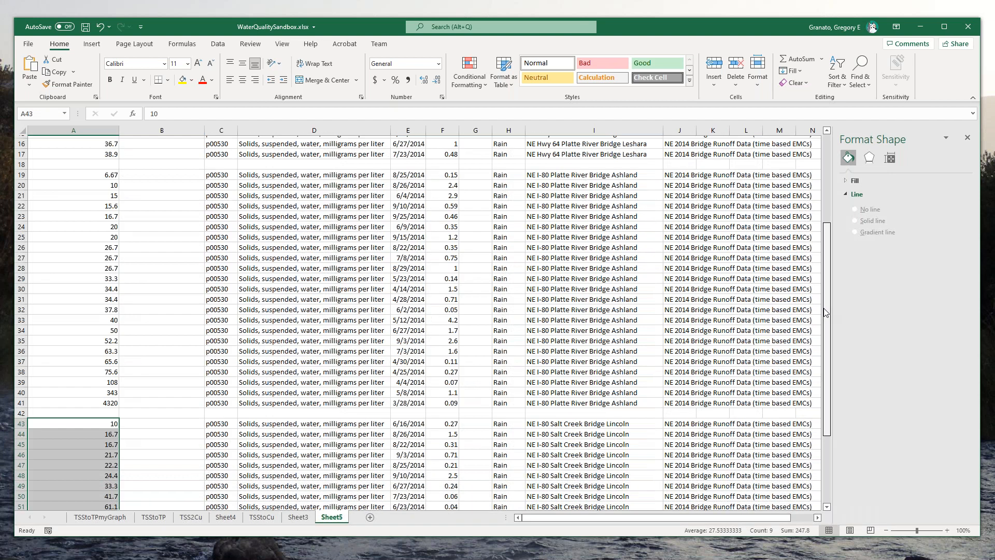
Calculate the logarithm of each Ashland concentration in B19:B41, starting with =LOG(A19) in B19 and filling it down.
{"action": "left_click", "coordinate": [147, 173]}
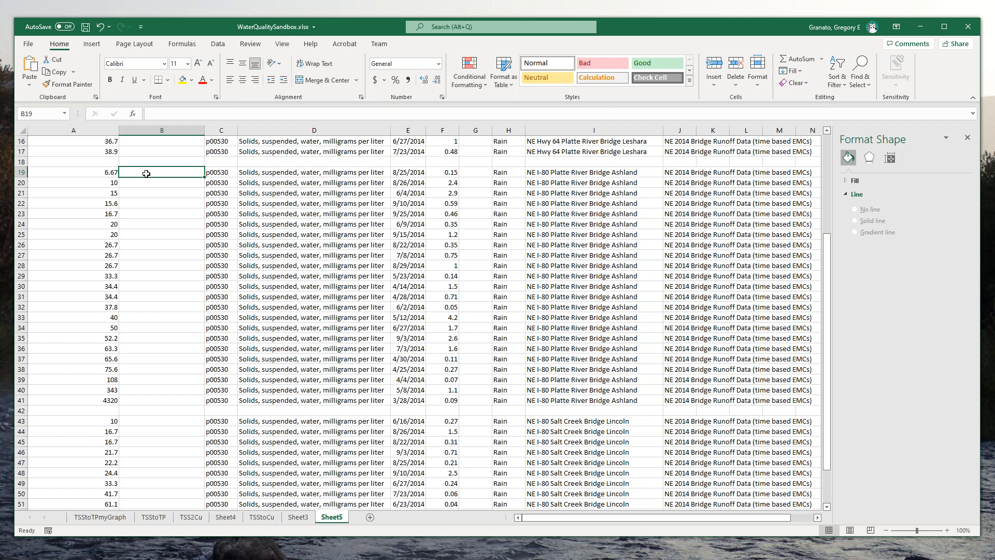
{"action": "type", "text": "="}
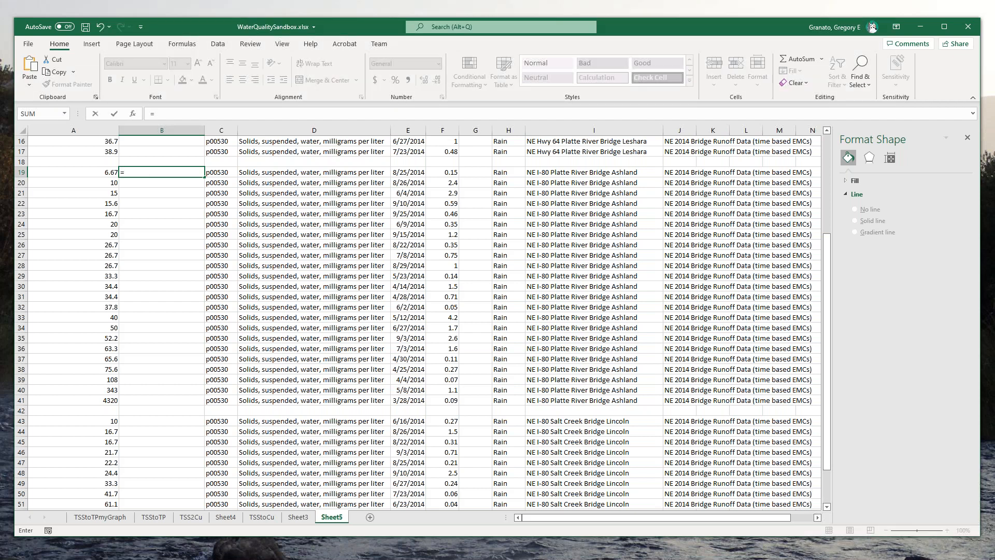
{"action": "type", "text": "log("}
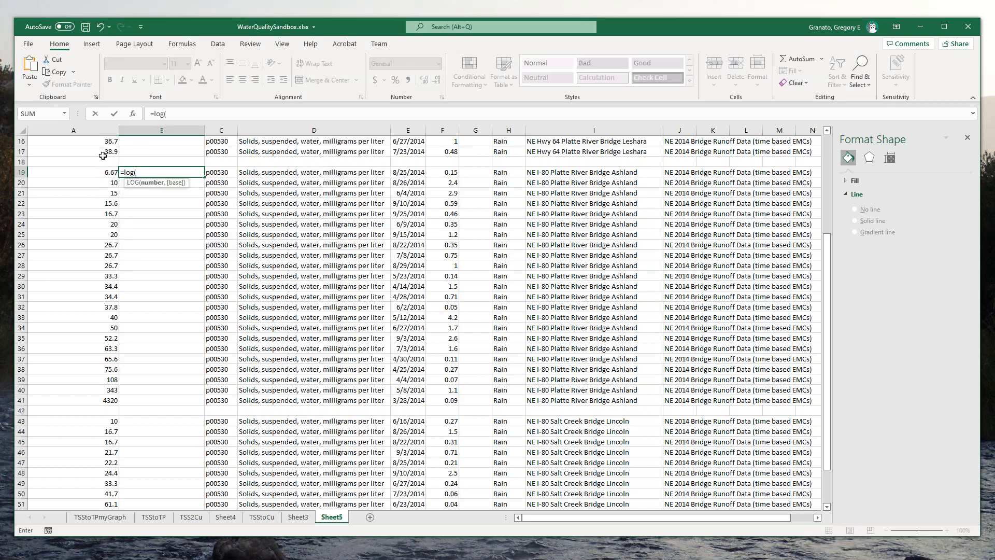
{"action": "left_click", "coordinate": [99, 171]}
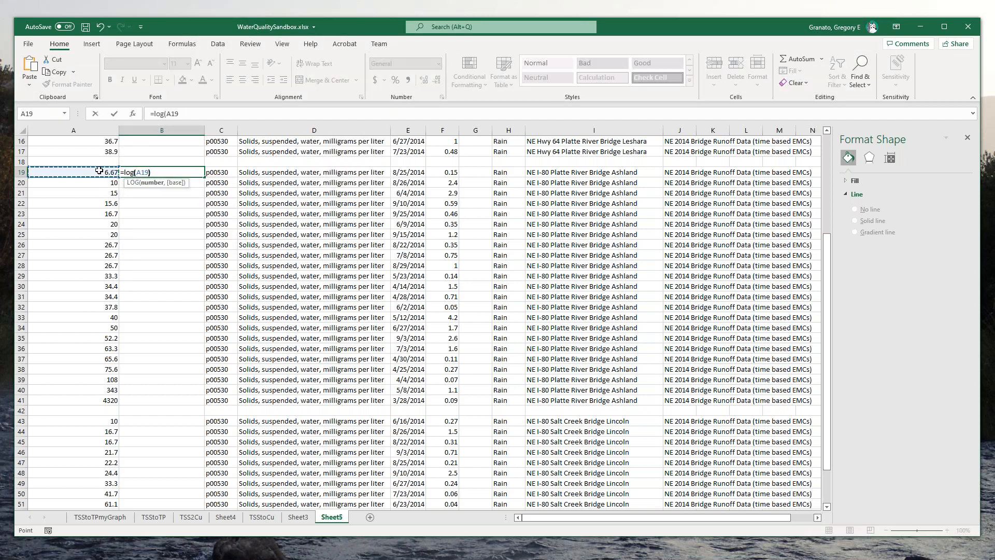
{"action": "key", "text": "Return"}
{"action": "left_click", "coordinate": [141, 172]}
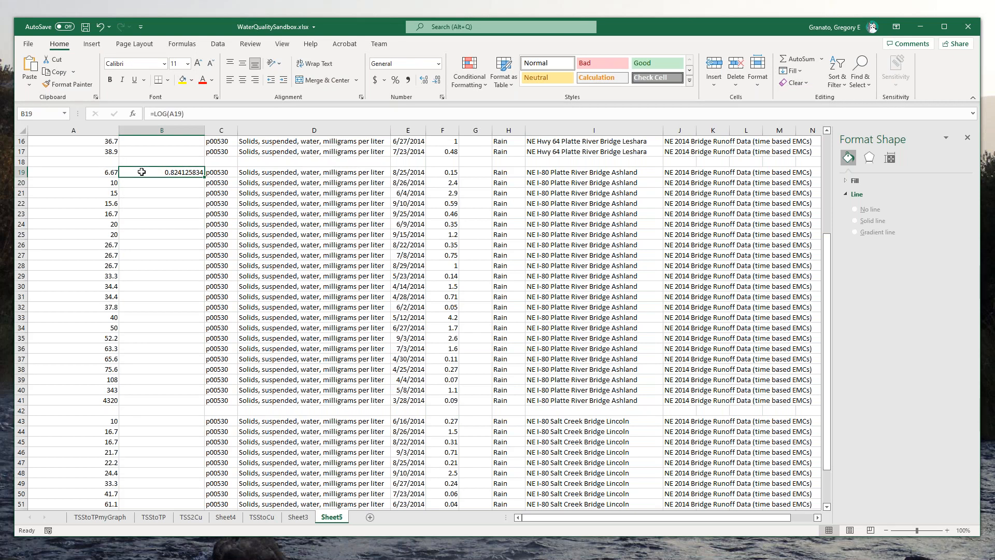
{"action": "right_click", "coordinate": [141, 172]}
{"action": "left_click", "coordinate": [163, 194]}
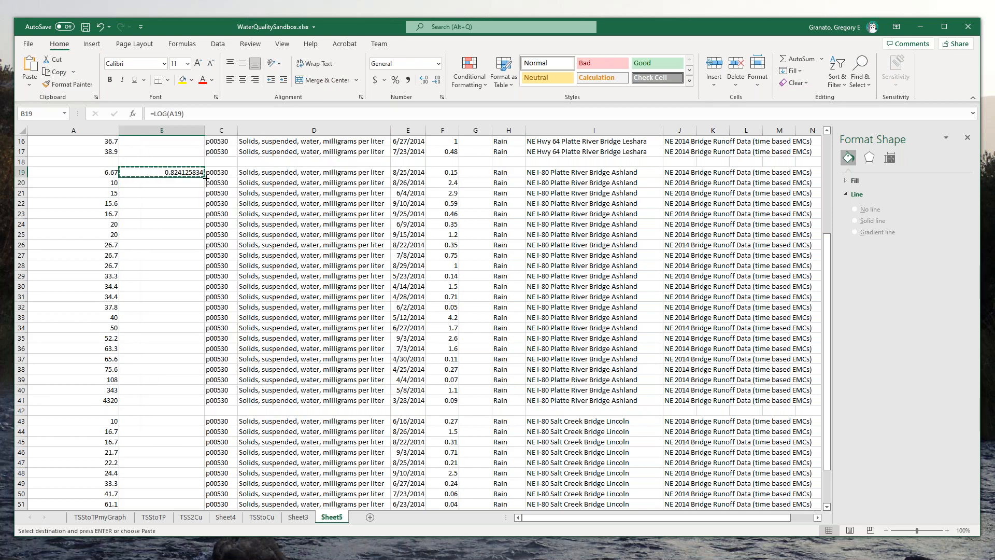
{"action": "left_click_drag", "start_coordinate": [206, 178], "coordinate": [179, 404]}
Insert three blank columns before the p00530 parameter code column.
{"action": "left_click", "coordinate": [222, 130]}
{"action": "right_click", "coordinate": [222, 131]}
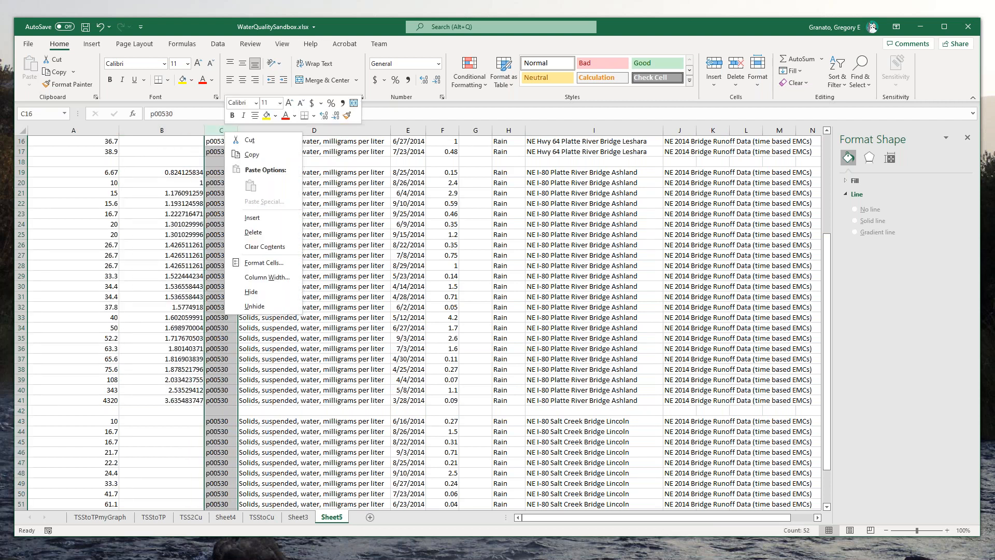
{"action": "left_click", "coordinate": [241, 216]}
{"action": "right_click", "coordinate": [236, 132]}
{"action": "left_click", "coordinate": [269, 218]}
{"action": "right_click", "coordinate": [249, 133]}
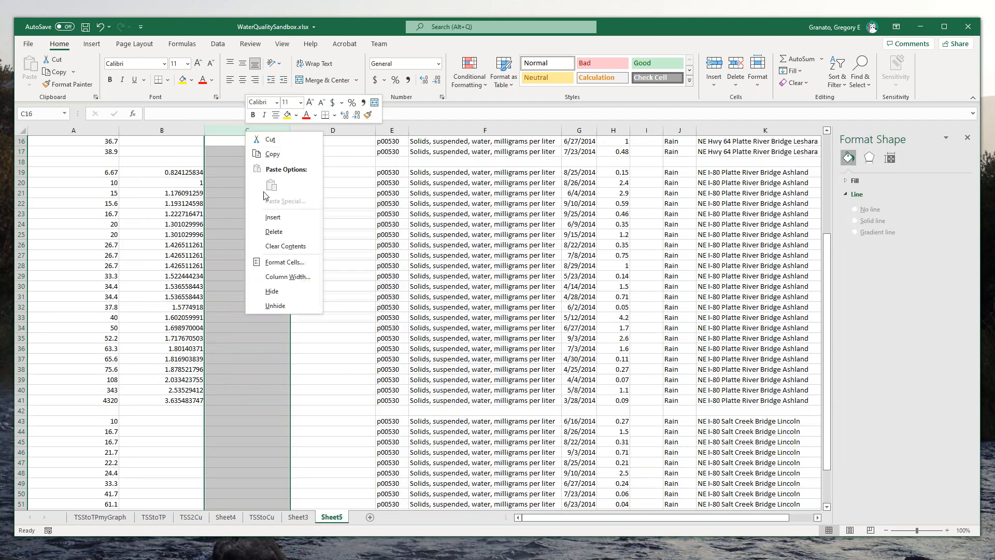
{"action": "left_click", "coordinate": [272, 217]}
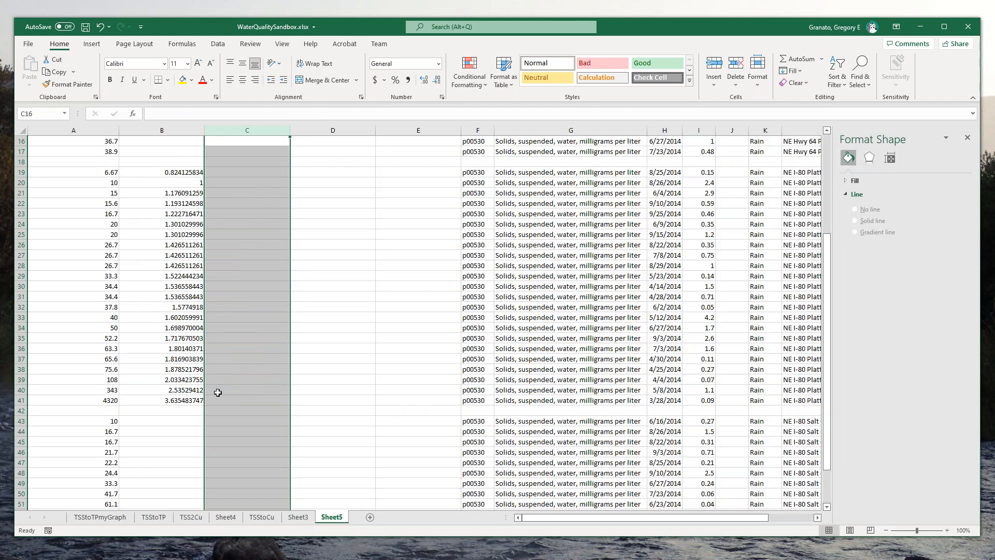
Enter =AVERAGE(A19:A40) in C40 to average the Ashland concentrations without the 4320 value.
{"action": "left_click", "coordinate": [241, 389]}
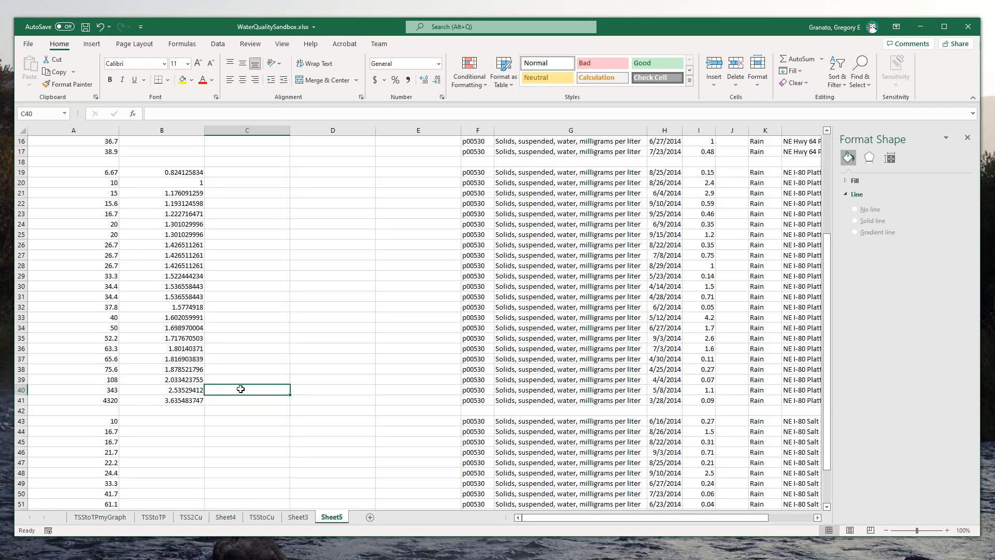
{"action": "type", "text": "=average("}
{"action": "left_click_drag", "start_coordinate": [109, 169], "coordinate": [111, 388]}
{"action": "type", "text": ")"}
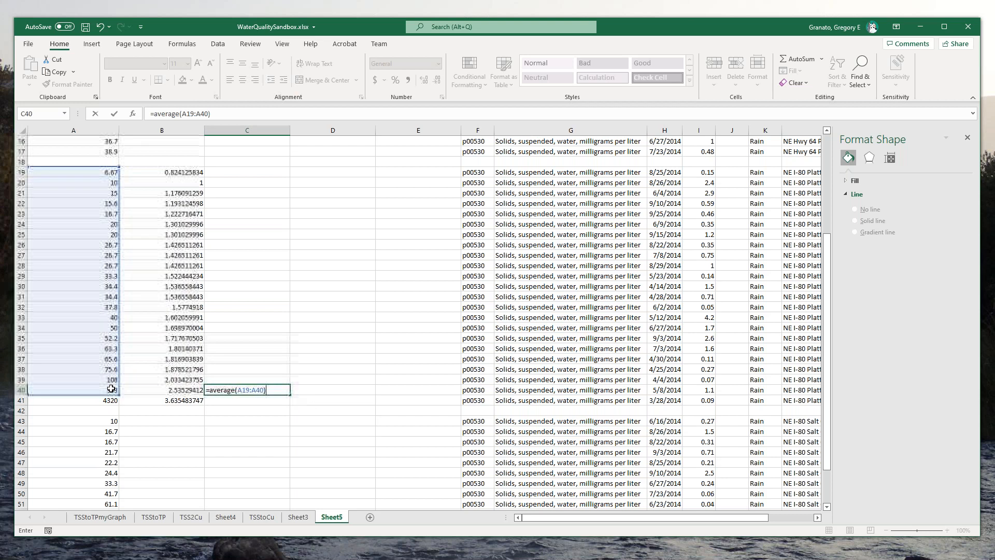
{"action": "key", "text": "Return"}
Enter =AVERAGE(A19:A41) in C41 to average all the Ashland concentrations.
{"action": "type", "text": "="}
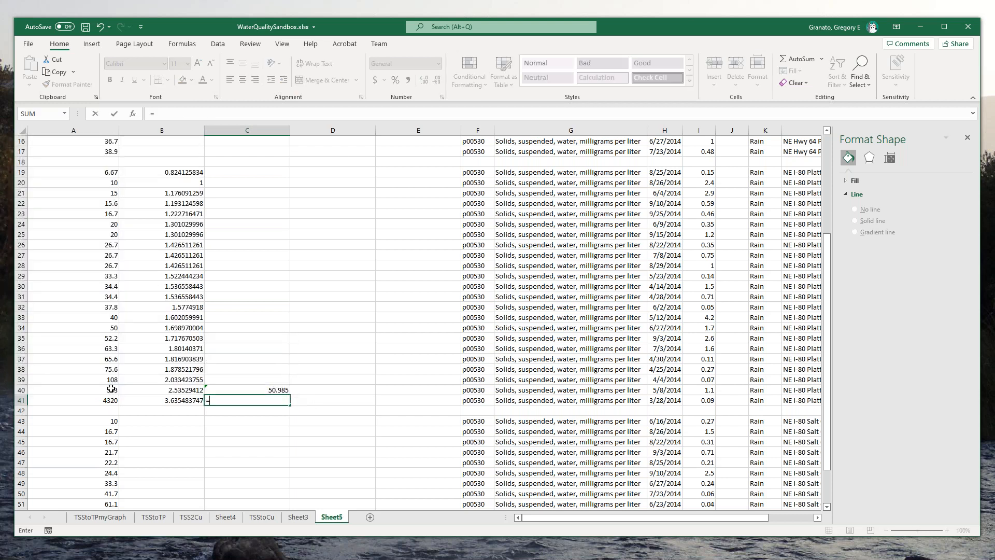
{"action": "type", "text": "average"}
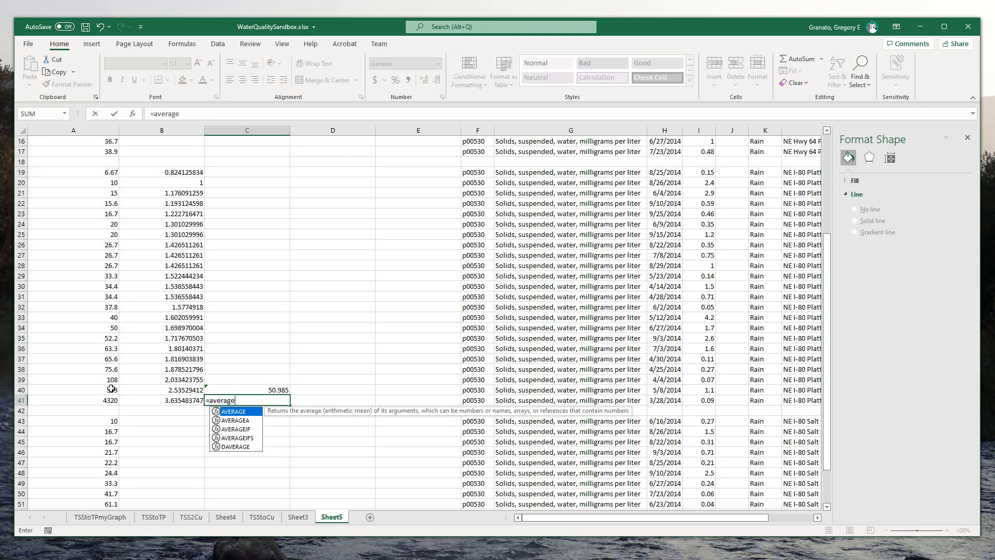
{"action": "type", "text": "("}
{"action": "left_click_drag", "start_coordinate": [98, 173], "coordinate": [100, 395]}
{"action": "key", "text": "shift+Return"}
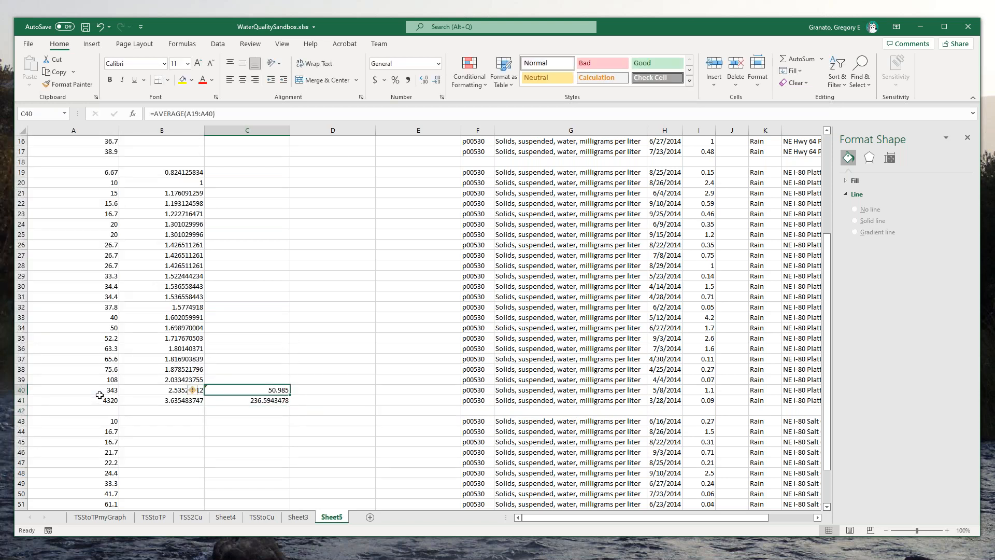
{"action": "key", "text": "Down"}
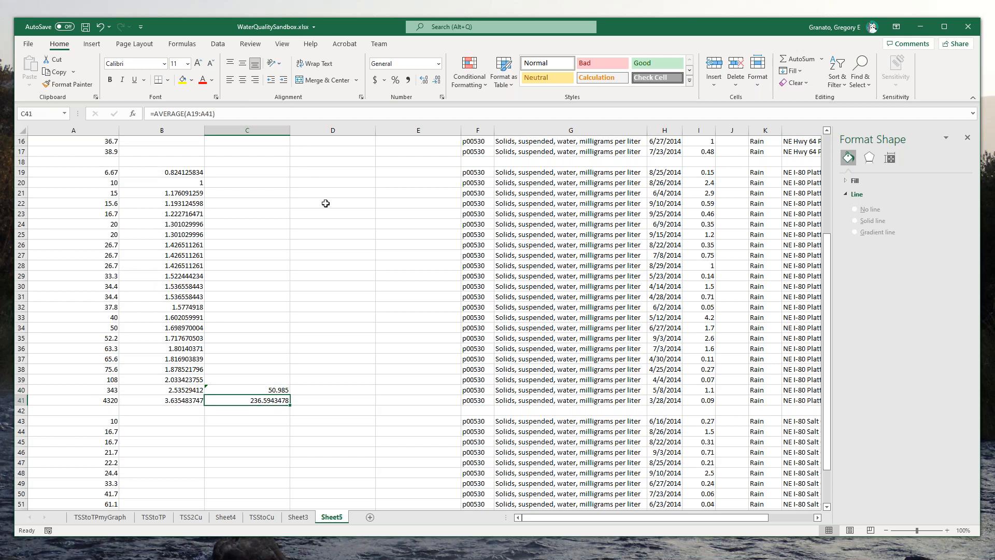
Copy the average formulas in C40:C41 to D40:D41 to average the log concentrations, and check the range used in D40.
{"action": "left_click_drag", "start_coordinate": [259, 387], "coordinate": [258, 399]}
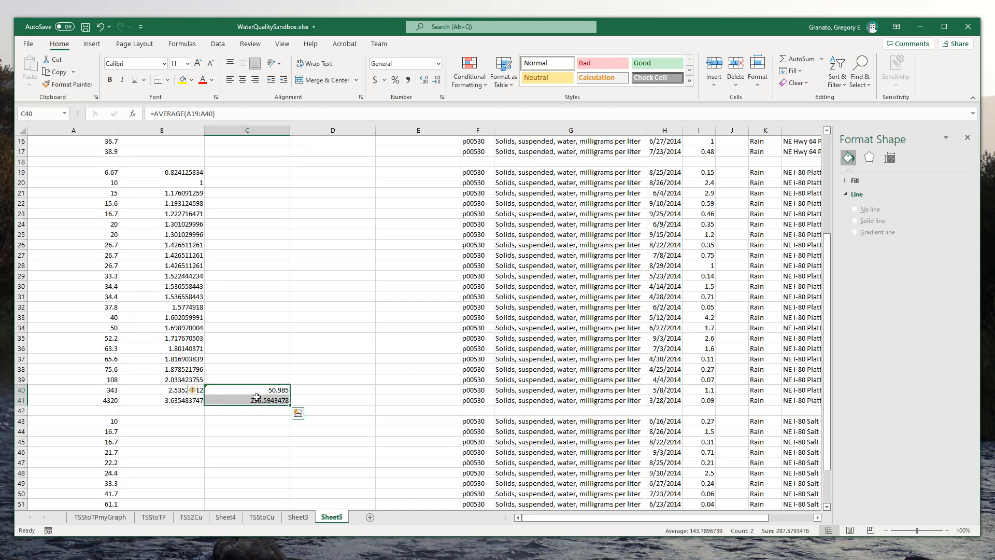
{"action": "right_click", "coordinate": [259, 399]}
{"action": "left_click", "coordinate": [285, 145]}
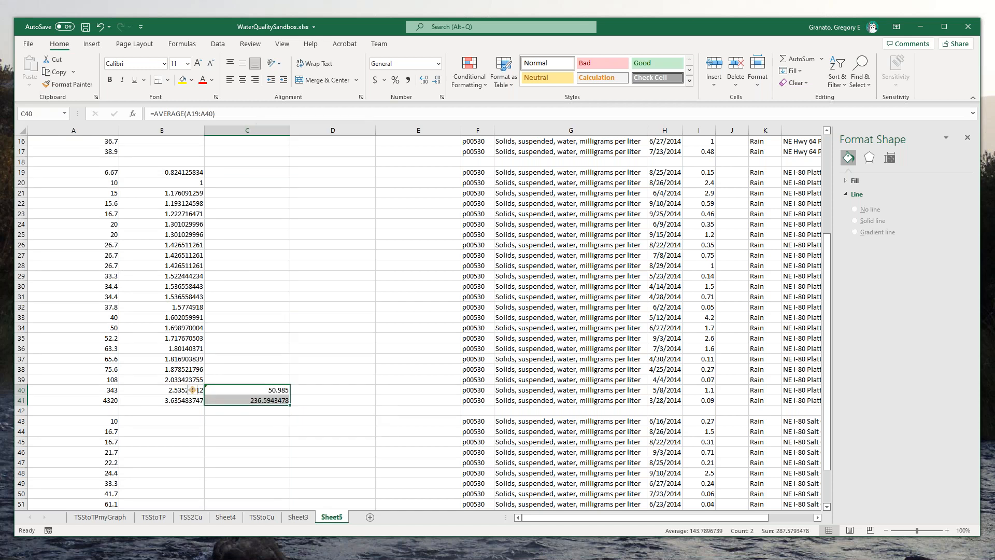
{"action": "left_click", "coordinate": [318, 390]}
{"action": "right_click", "coordinate": [318, 390]}
{"action": "left_click", "coordinate": [342, 166]}
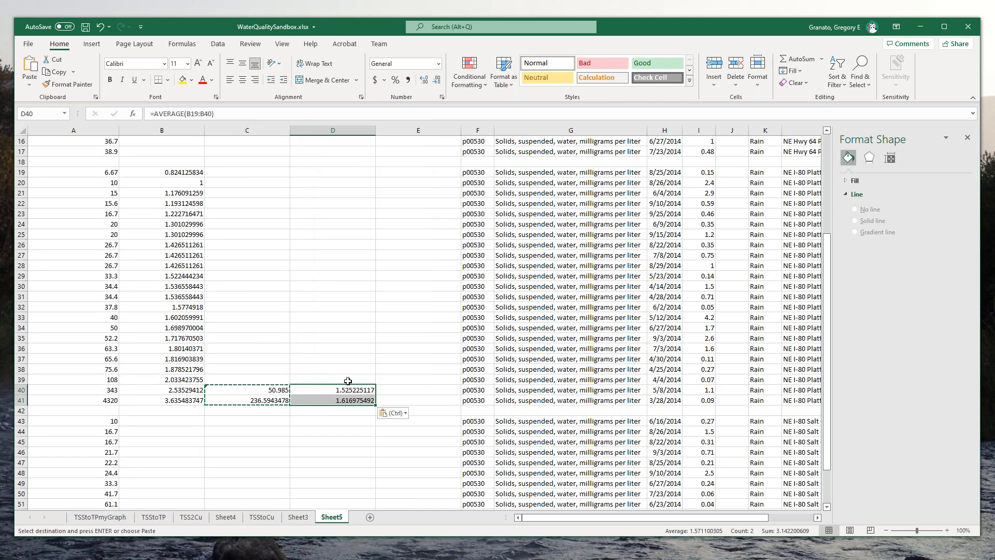
{"action": "left_click", "coordinate": [180, 114]}
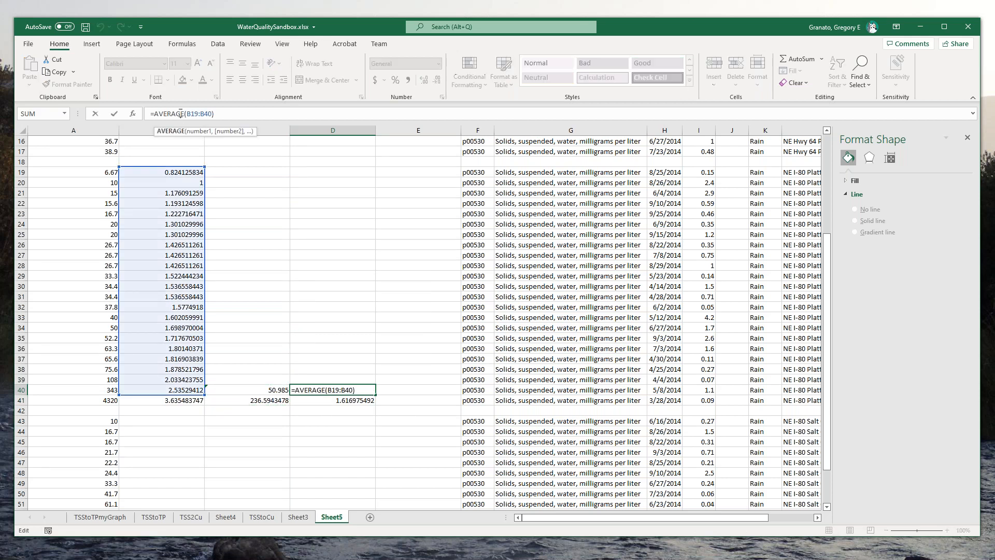
{"action": "key", "text": "Escape"}
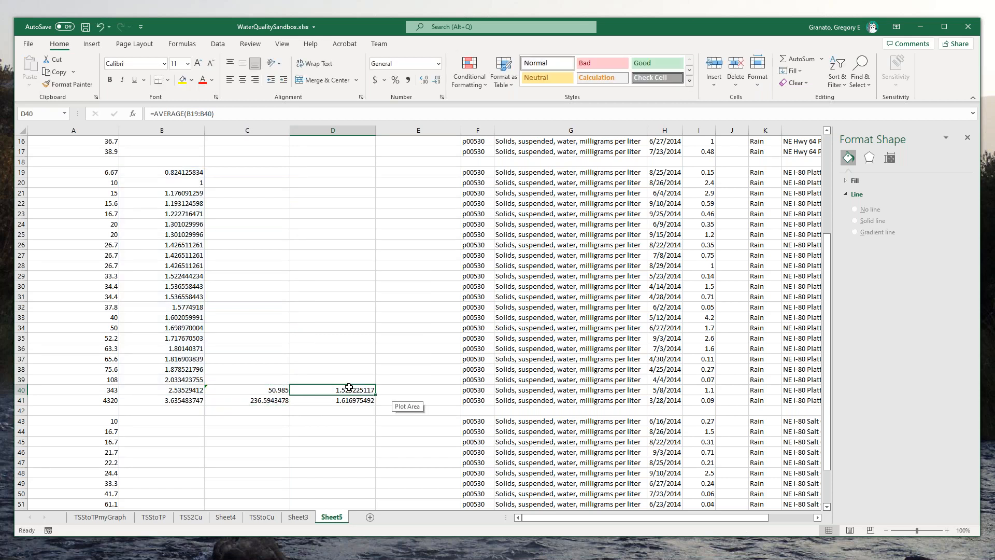
Enter =10^D40 in E40 to convert the log average back to a concentration, and copy the formula to E41.
{"action": "left_click", "coordinate": [393, 390]}
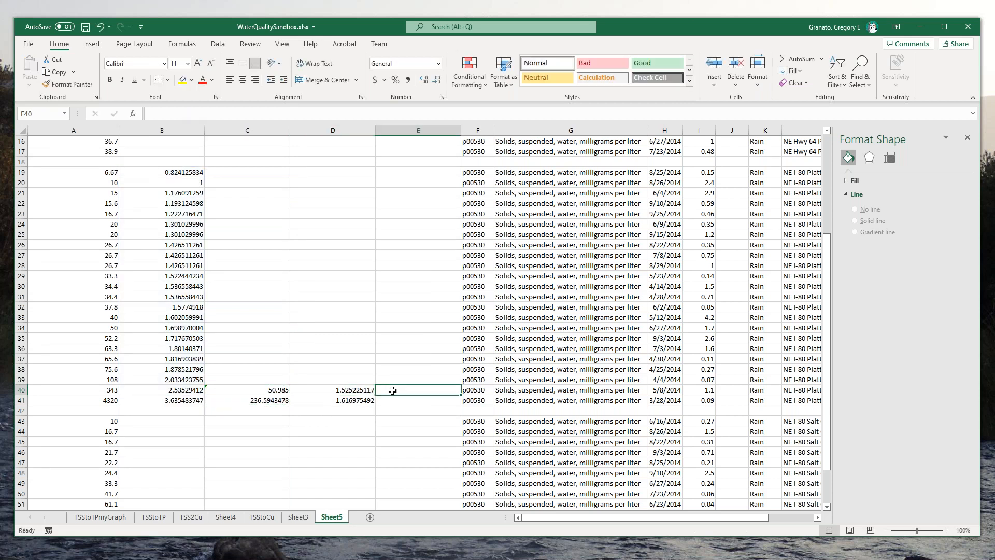
{"action": "type", "text": "=1"}
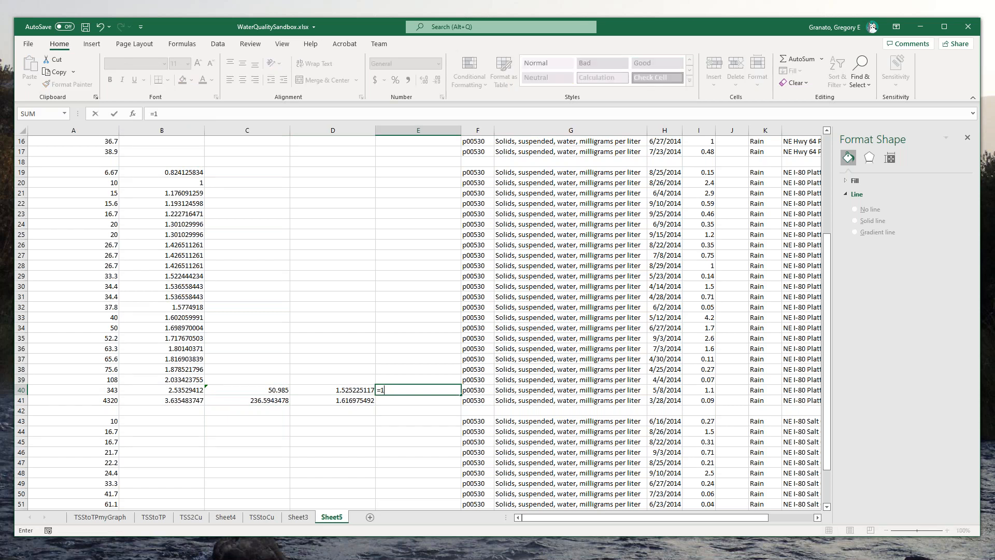
{"action": "type", "text": "0^"}
{"action": "left_click", "coordinate": [339, 390]}
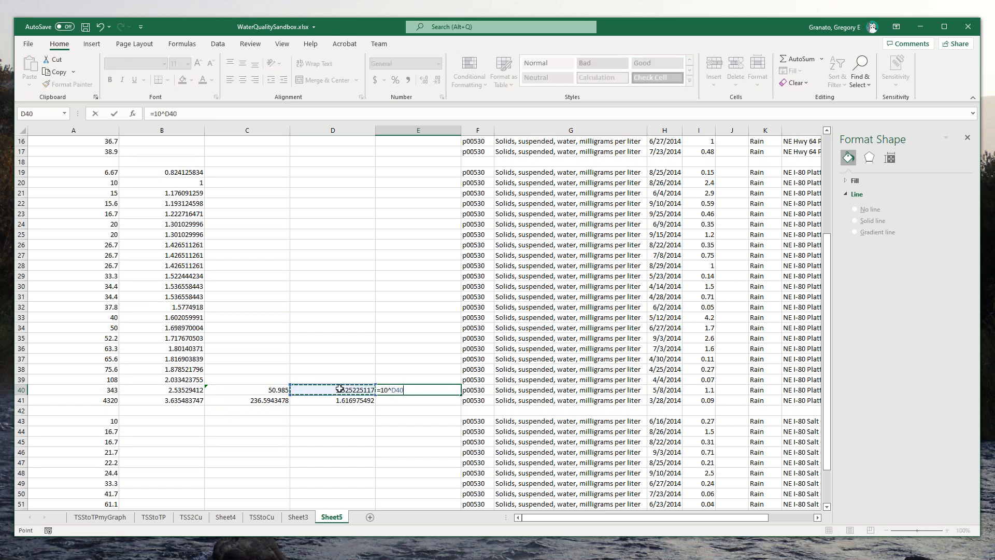
{"action": "key", "text": "ctrl+Return"}
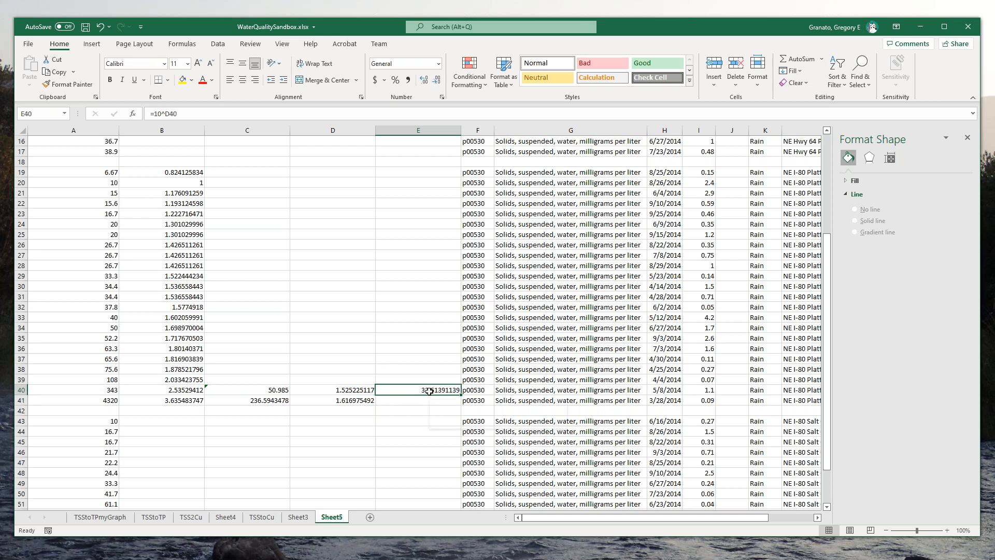
{"action": "right_click", "coordinate": [429, 391]}
{"action": "left_click", "coordinate": [451, 140]}
{"action": "left_click", "coordinate": [394, 400]}
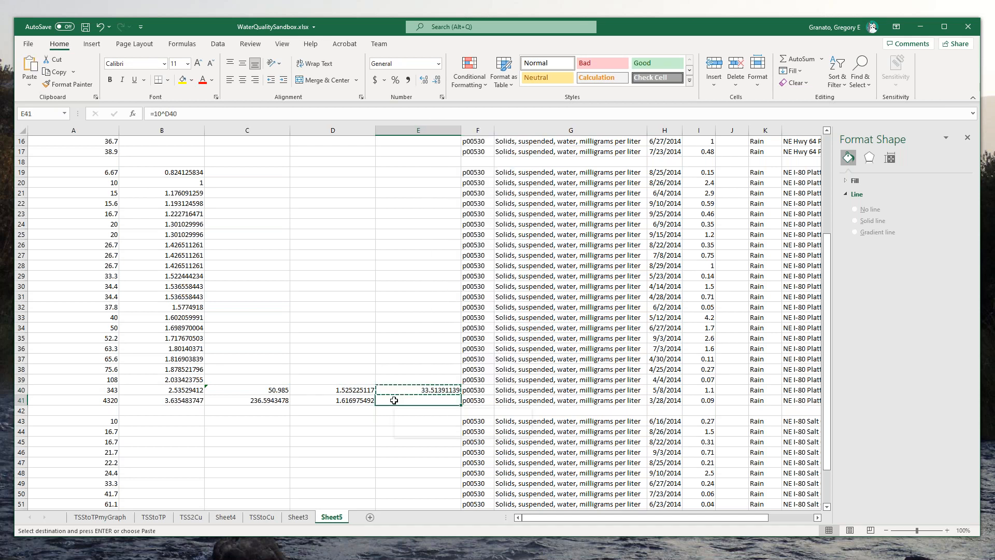
{"action": "right_click", "coordinate": [394, 400]}
{"action": "left_click", "coordinate": [417, 171]}
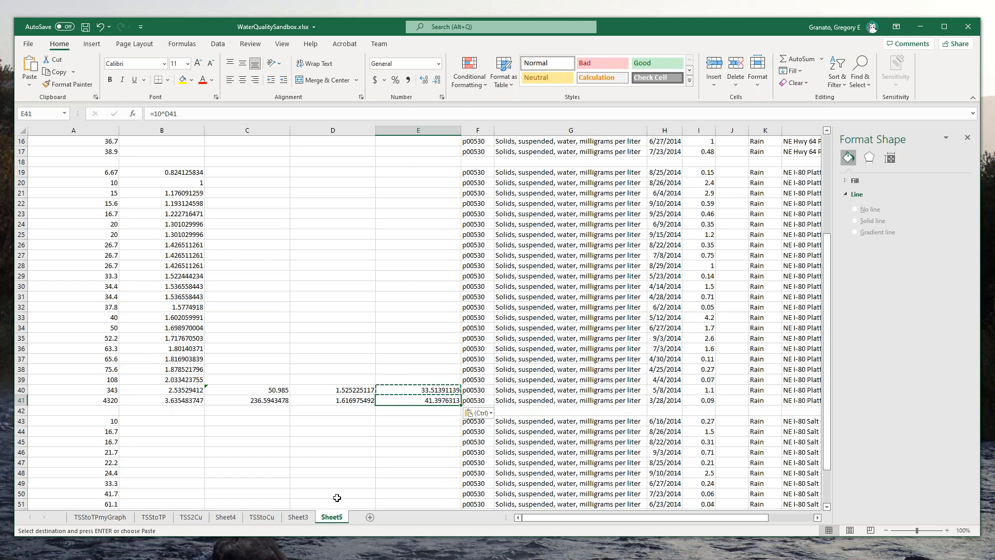
Review the site names on Sheet5, the Ashland statistics on Sheet3, and the two-site statistics and probability plot on Sheet4.
{"action": "left_click", "coordinate": [296, 519]}
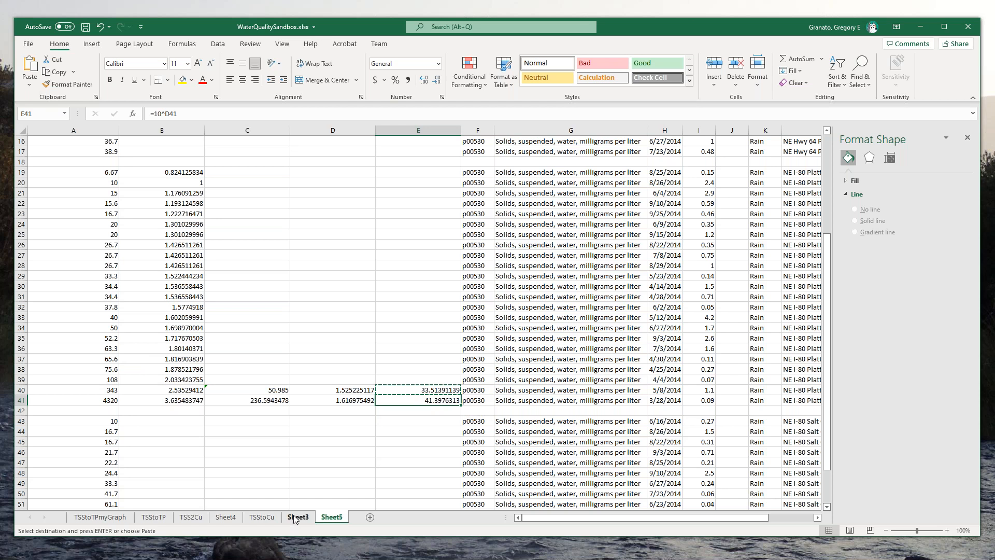
{"action": "scroll", "coordinate": [295, 520], "scroll_direction": "down", "scroll_amount": 4}
{"action": "left_click", "coordinate": [339, 520]}
{"action": "left_click_drag", "start_coordinate": [751, 519], "coordinate": [797, 518]}
{"action": "left_click_drag", "start_coordinate": [827, 258], "coordinate": [814, 199]}
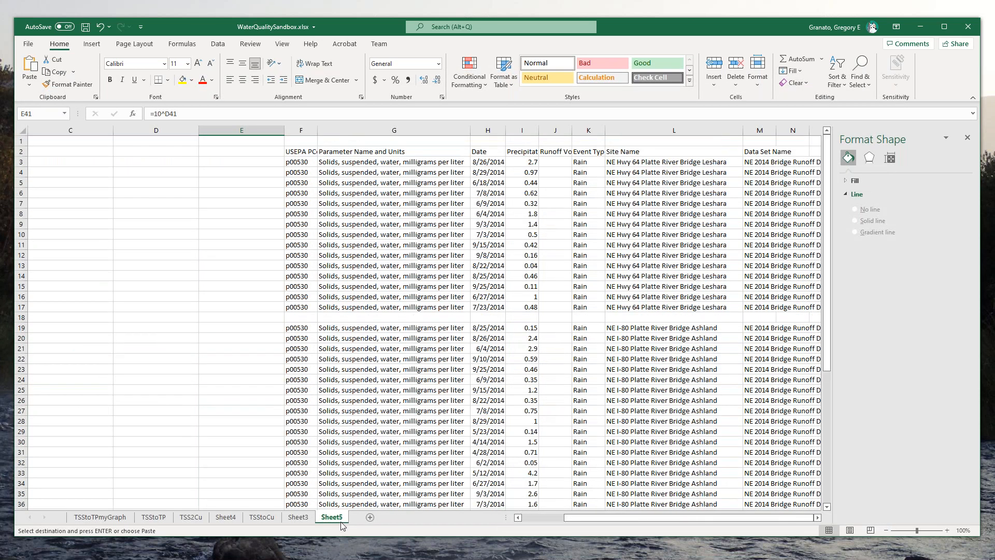
{"action": "left_click", "coordinate": [300, 518]}
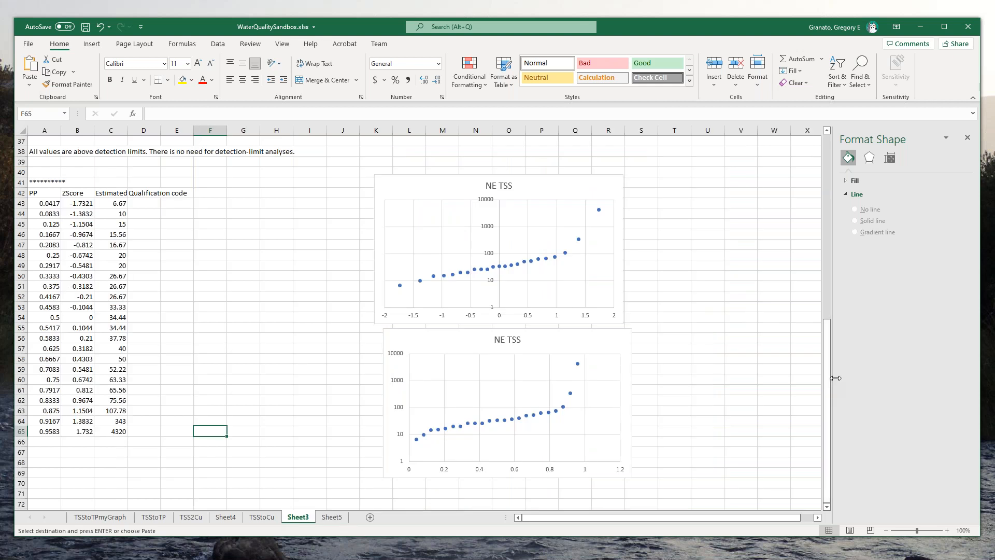
{"action": "left_click_drag", "start_coordinate": [828, 378], "coordinate": [851, 166]}
{"action": "left_click_drag", "start_coordinate": [849, 231], "coordinate": [844, 234]}
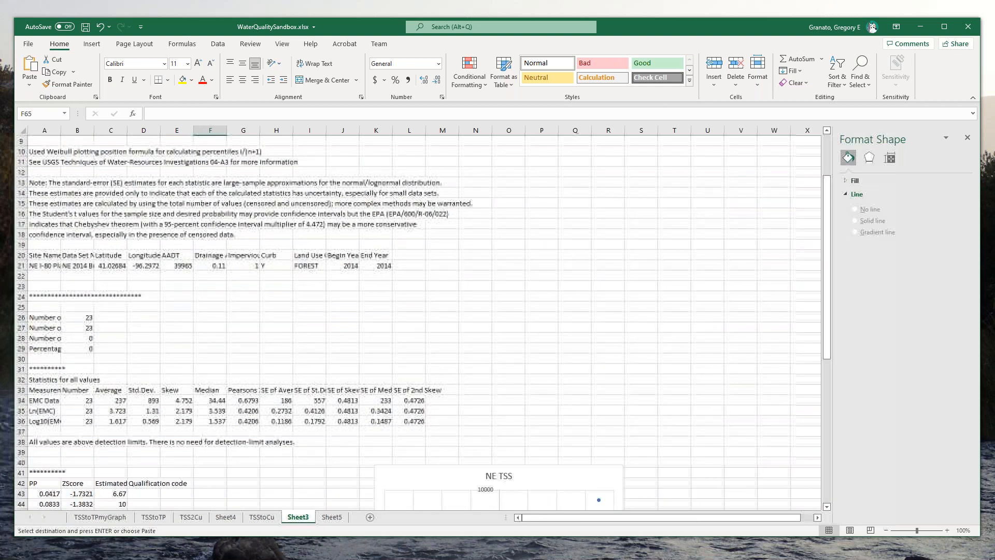
{"action": "left_click", "coordinate": [265, 517]}
{"action": "left_click", "coordinate": [219, 519]}
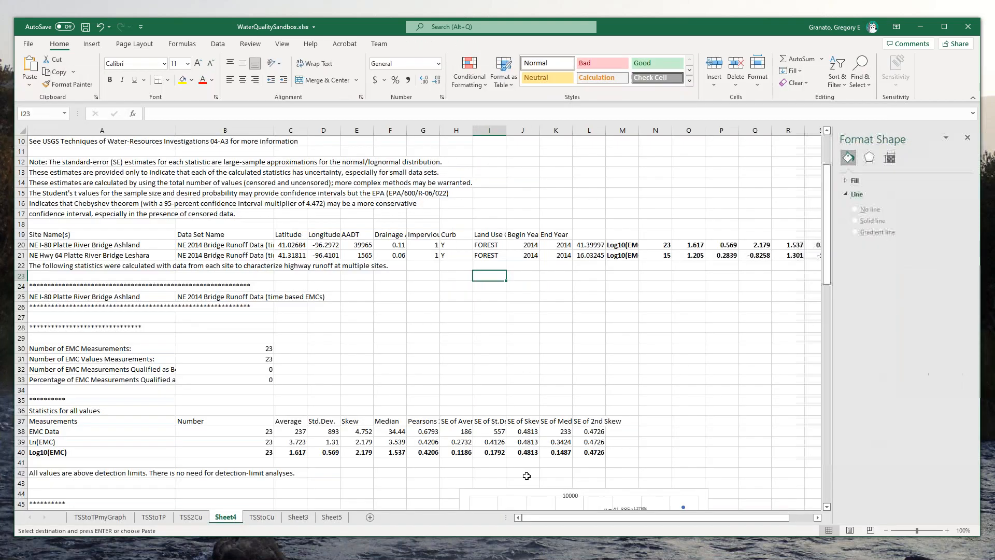
{"action": "left_click_drag", "start_coordinate": [827, 278], "coordinate": [828, 370]}
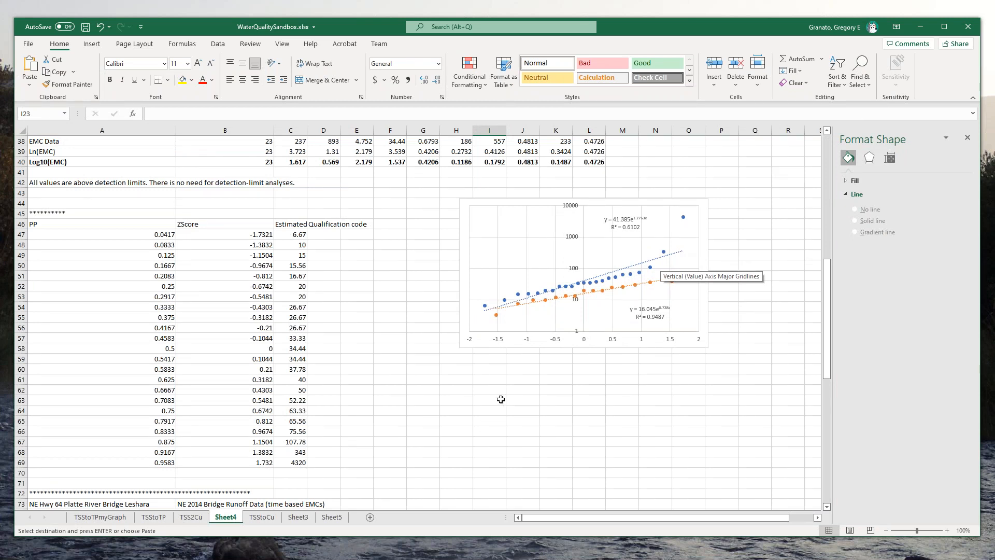
{"action": "left_click", "coordinate": [483, 388]}
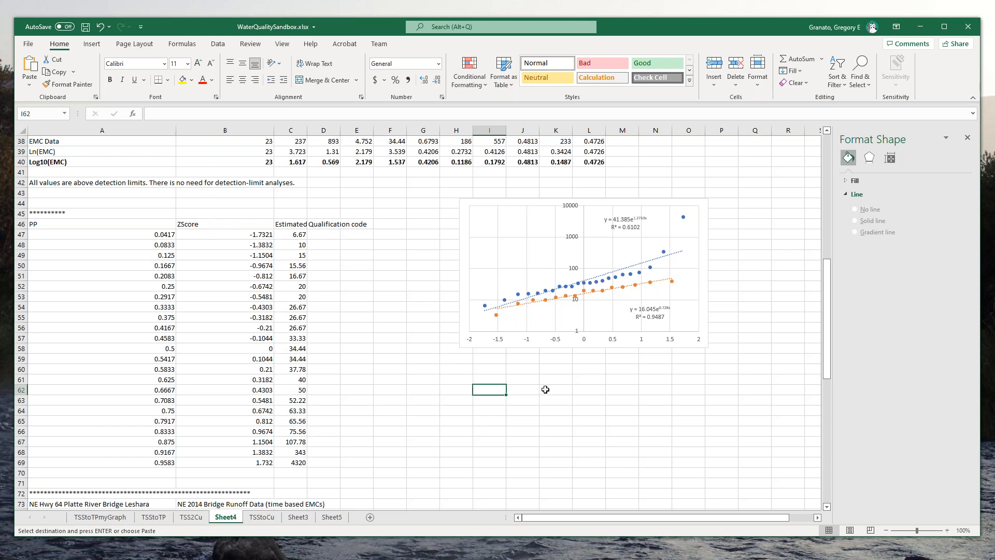
Add a series named "cenored" to the Sheet4 chart, with X values B47:B68 and Y values C47:C68, leaving out the 4320 point.
{"action": "right_click", "coordinate": [684, 217]}
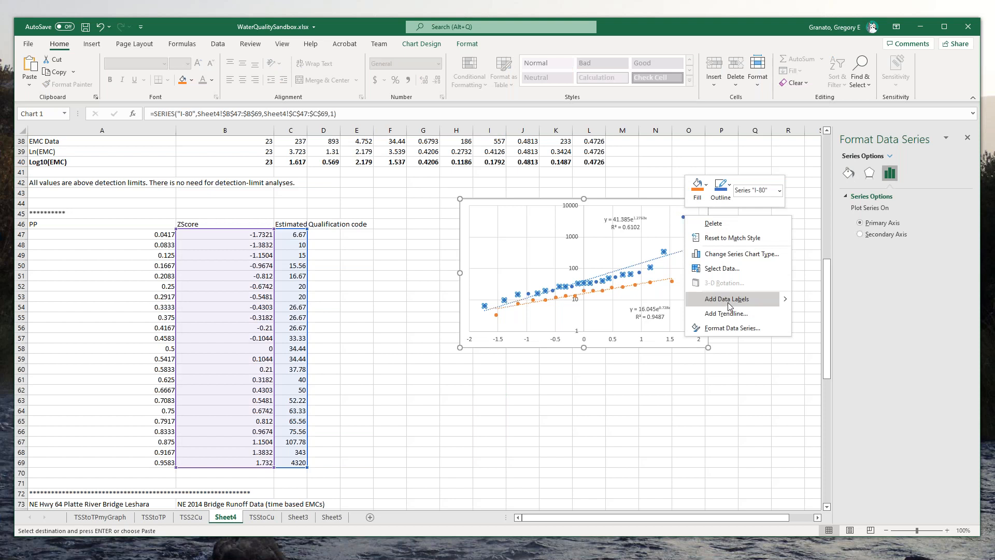
{"action": "left_click", "coordinate": [722, 269]}
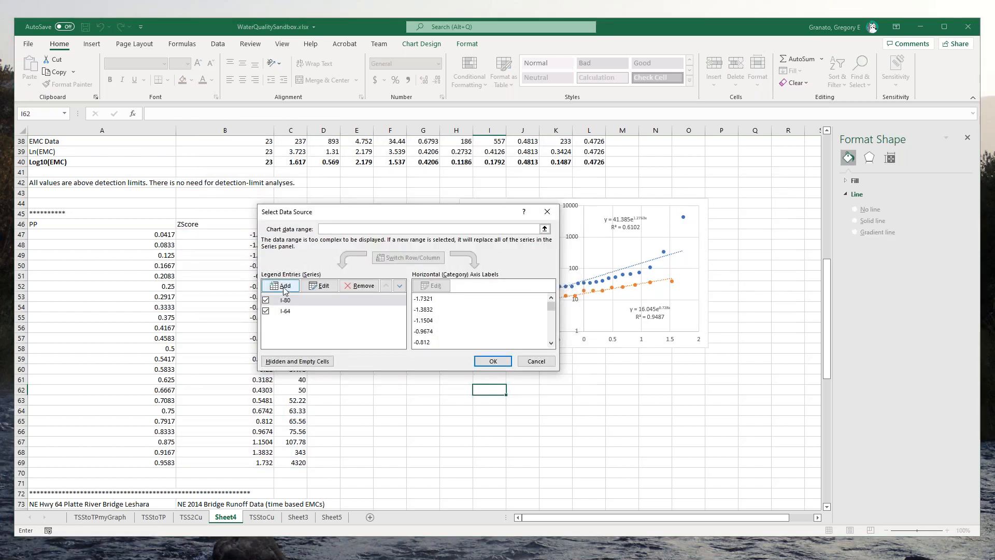
{"action": "left_click", "coordinate": [284, 290]}
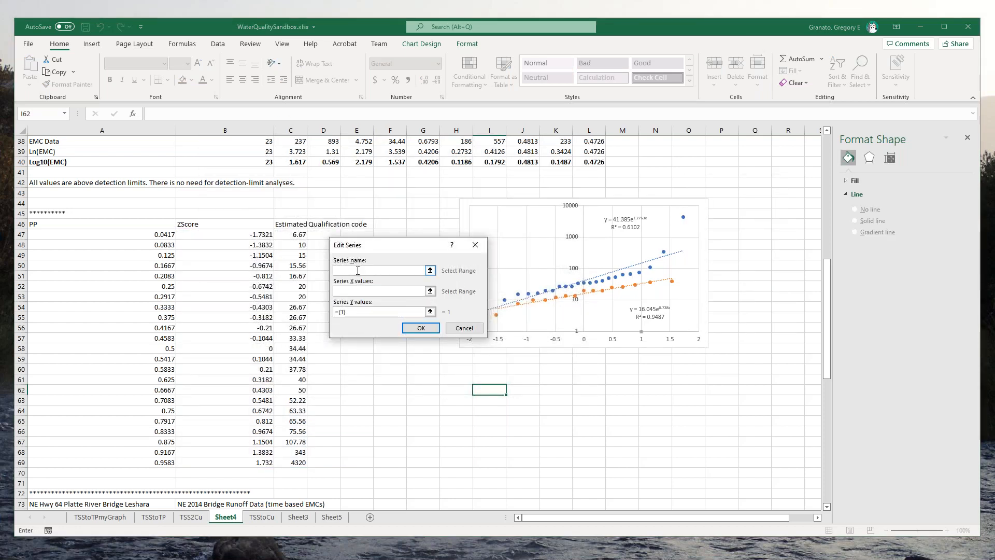
{"action": "type", "text": "cenored"}
{"action": "left_click", "coordinate": [430, 292]}
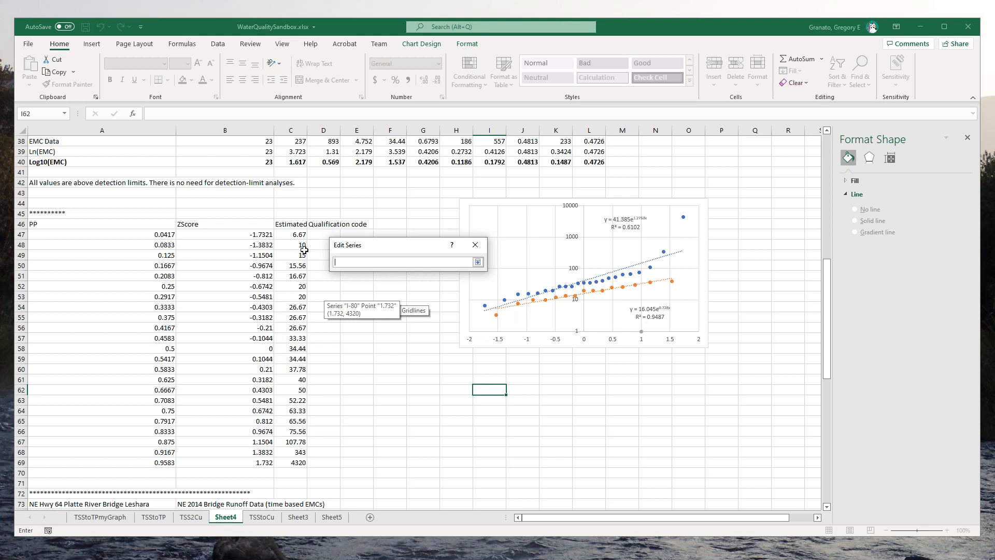
{"action": "left_click_drag", "start_coordinate": [244, 232], "coordinate": [239, 453]}
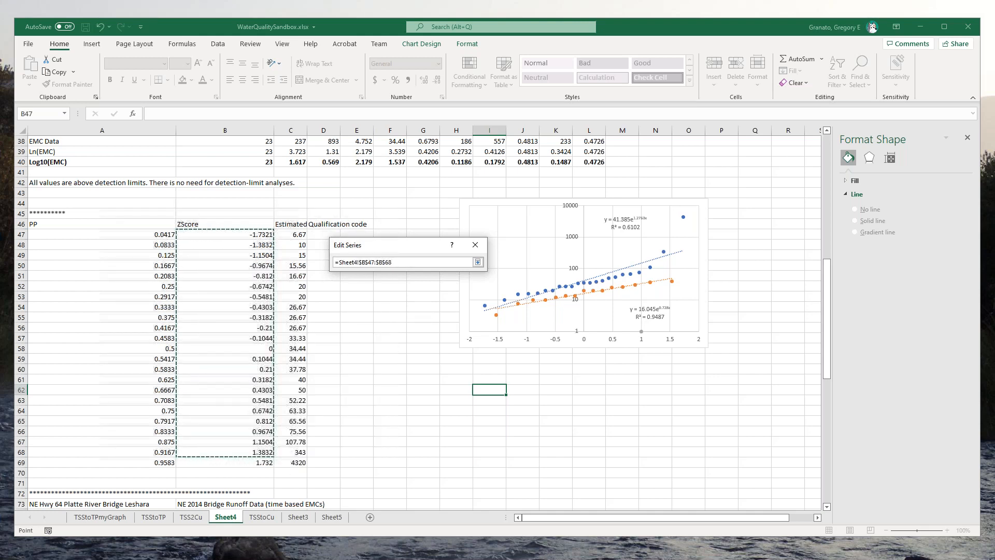
{"action": "left_click", "coordinate": [478, 262]}
{"action": "left_click", "coordinate": [429, 311]}
{"action": "left_click_drag", "start_coordinate": [293, 234], "coordinate": [296, 452]}
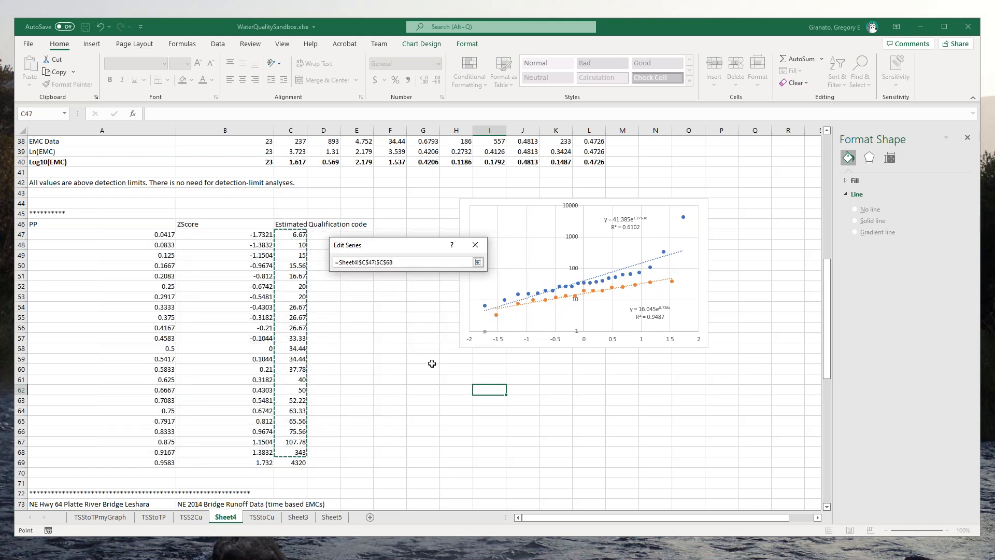
{"action": "left_click", "coordinate": [478, 263]}
{"action": "left_click", "coordinate": [424, 328]}
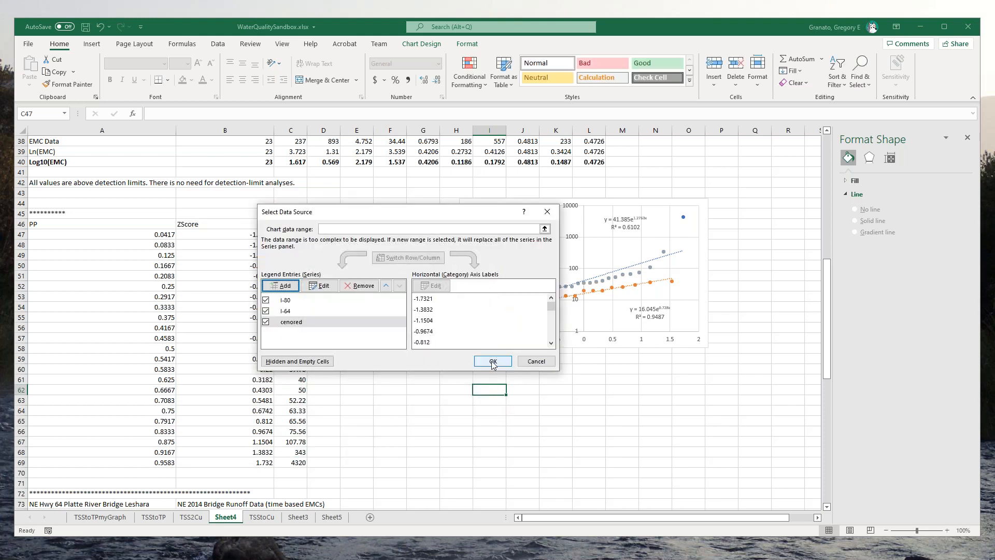
{"action": "left_click", "coordinate": [493, 362]}
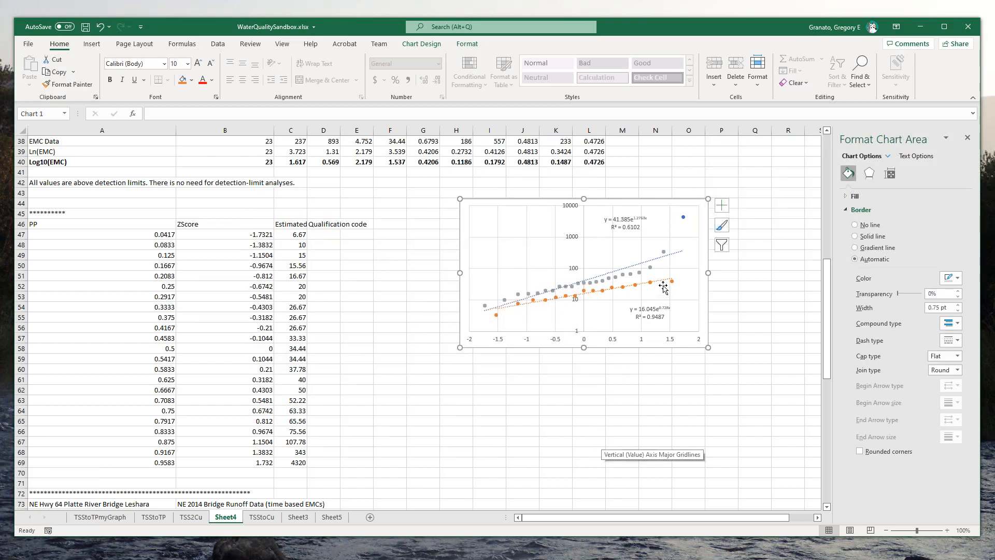
Try to fit a power trendline with its equation and R-squared value to the "cenored" series.
{"action": "right_click", "coordinate": [652, 273]}
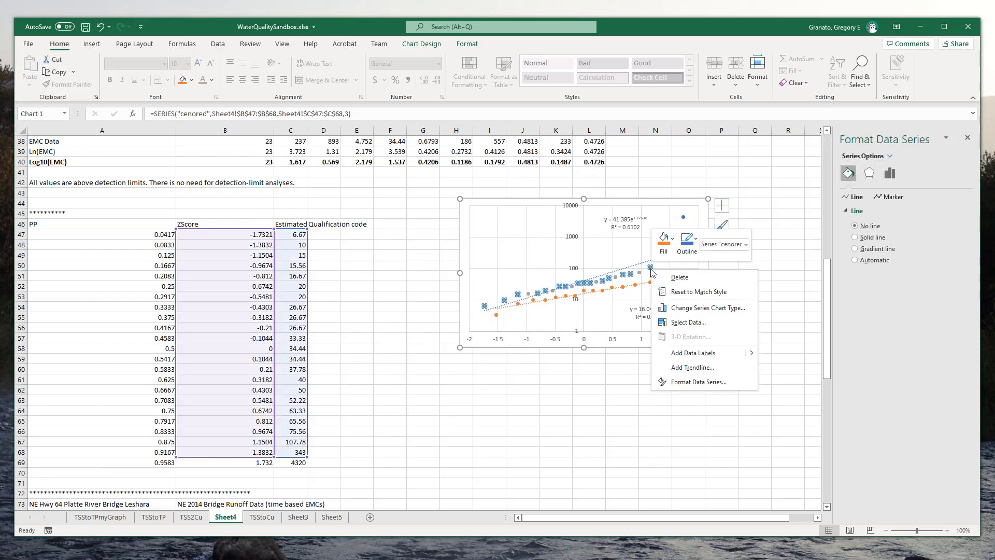
{"action": "left_click", "coordinate": [691, 367]}
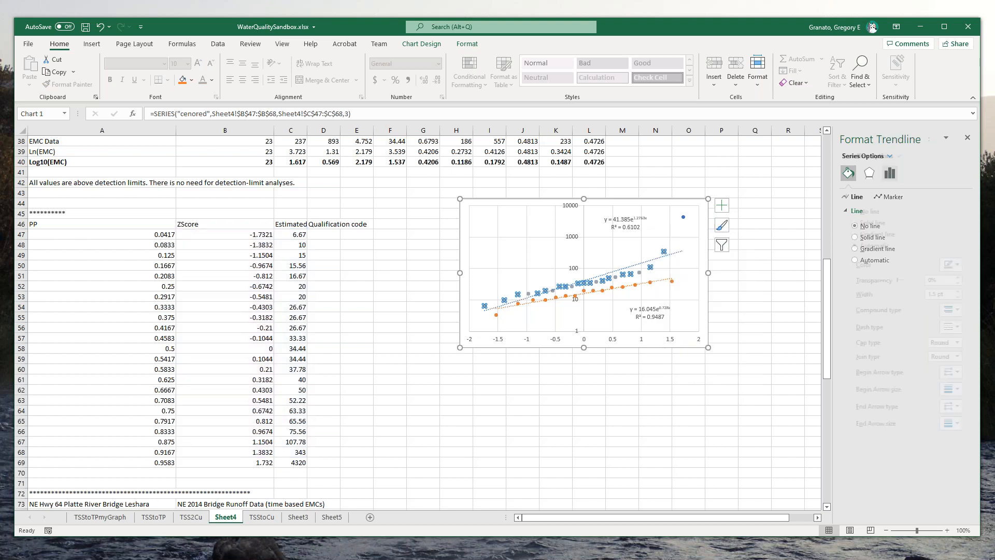
{"action": "left_click", "coordinate": [855, 414]}
{"action": "left_click", "coordinate": [855, 428]}
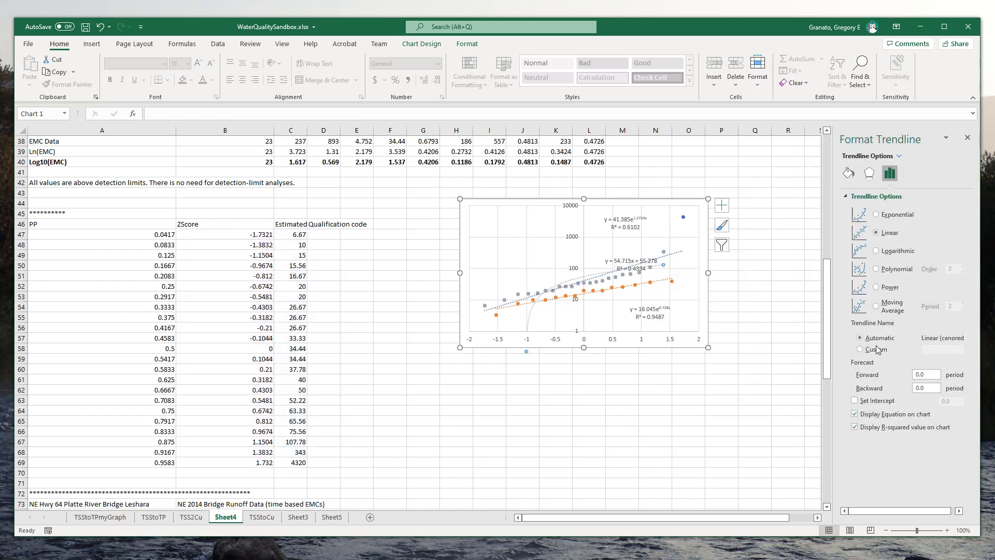
{"action": "left_click", "coordinate": [876, 288]}
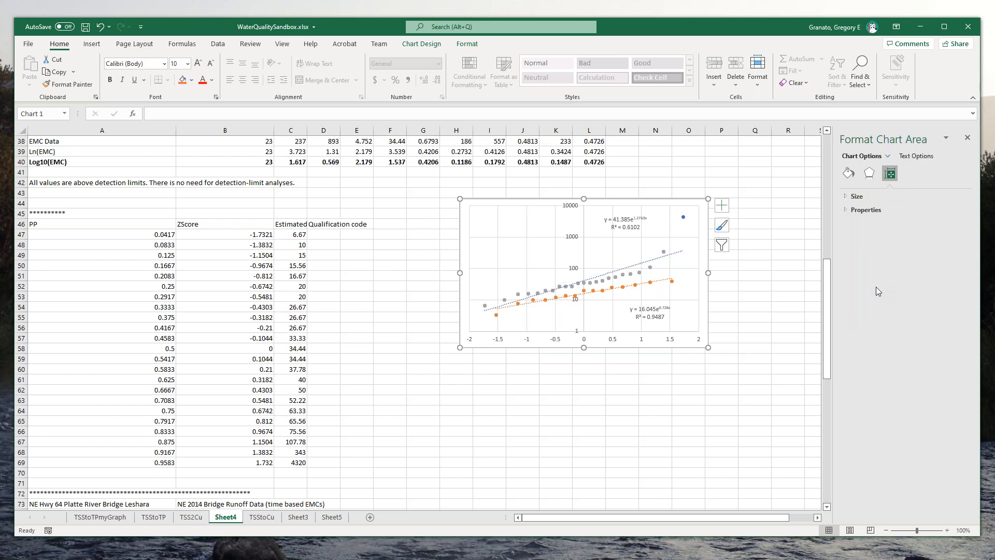
Add an exponential trendline with equation and R-squared to the "cenored" series, and place its label below the lines beside the orange series' equation.
{"action": "right_click", "coordinate": [624, 278]}
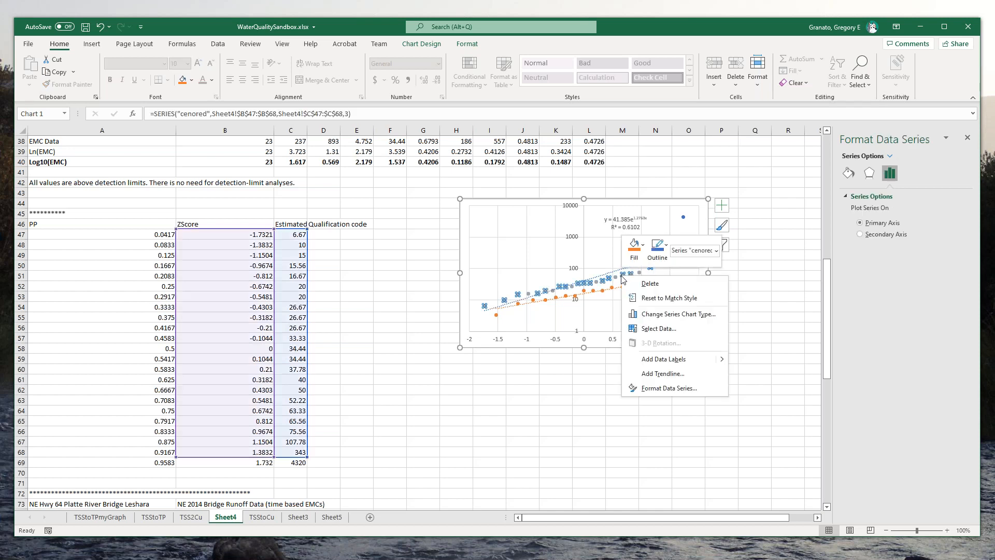
{"action": "left_click", "coordinate": [669, 390]}
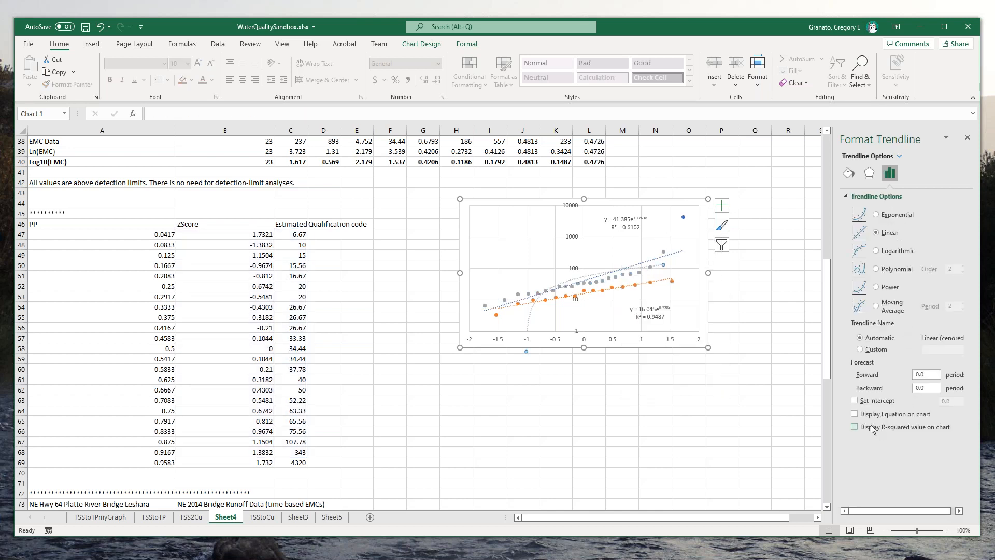
{"action": "left_click", "coordinate": [855, 415]}
{"action": "left_click", "coordinate": [855, 427]}
{"action": "left_click", "coordinate": [876, 214]}
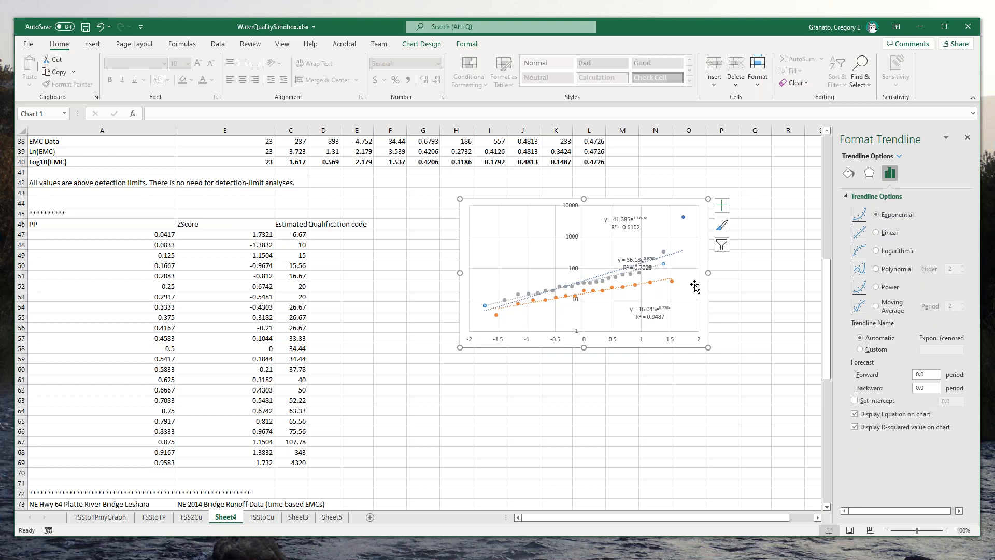
{"action": "left_click_drag", "start_coordinate": [632, 260], "coordinate": [622, 304]}
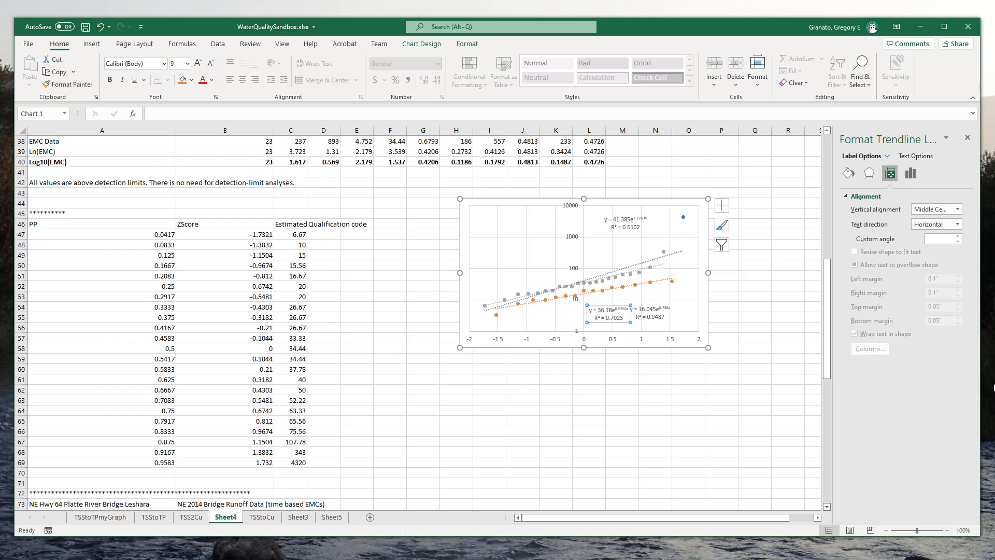
{"action": "left_click", "coordinate": [946, 530]}
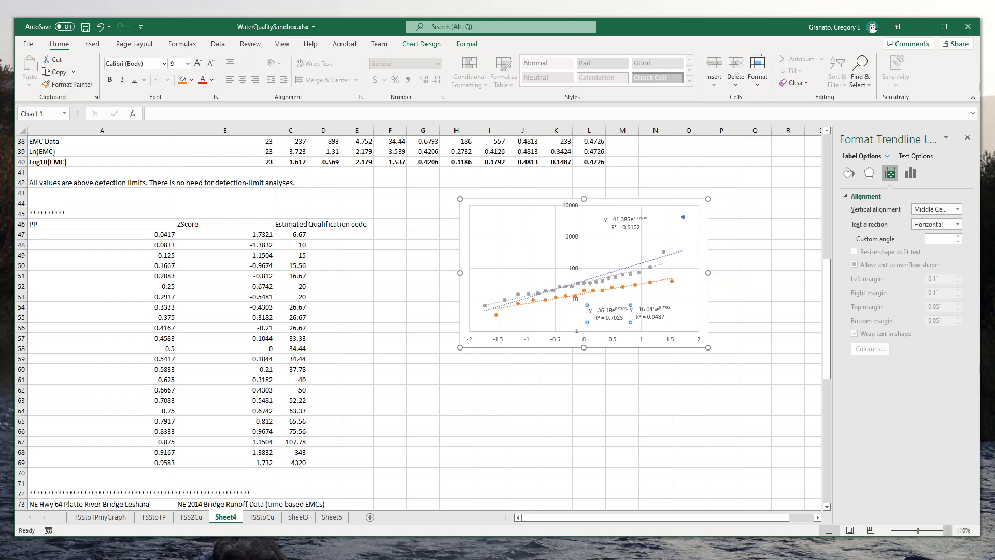
Examine the Sheet4 probability plot up close, comparing the three trendlines, their equations and R-squared values, and the extreme 4320 point.
{"action": "left_click", "coordinate": [948, 530]}
{"action": "left_click", "coordinate": [947, 531]}
{"action": "left_click", "coordinate": [947, 531]}
{"action": "left_click", "coordinate": [947, 531]}
{"action": "left_click", "coordinate": [947, 531]}
{"action": "left_click", "coordinate": [947, 530]}
{"action": "left_click", "coordinate": [947, 530]}
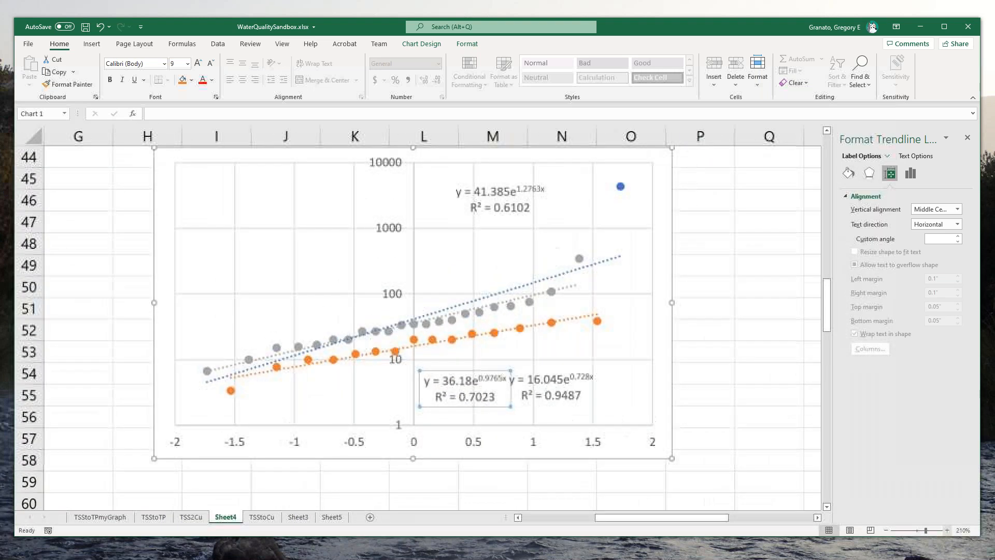
{"action": "left_click", "coordinate": [947, 530]}
{"action": "left_click_drag", "start_coordinate": [828, 316], "coordinate": [829, 300]}
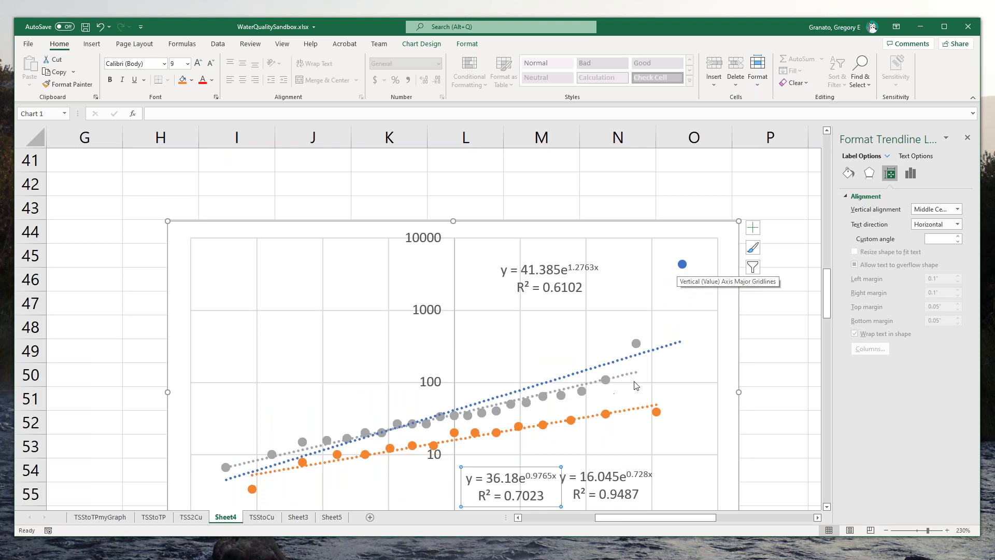
{"action": "left_click", "coordinate": [827, 507]}
{"action": "scroll", "coordinate": [827, 507], "scroll_direction": "down", "scroll_amount": 1}
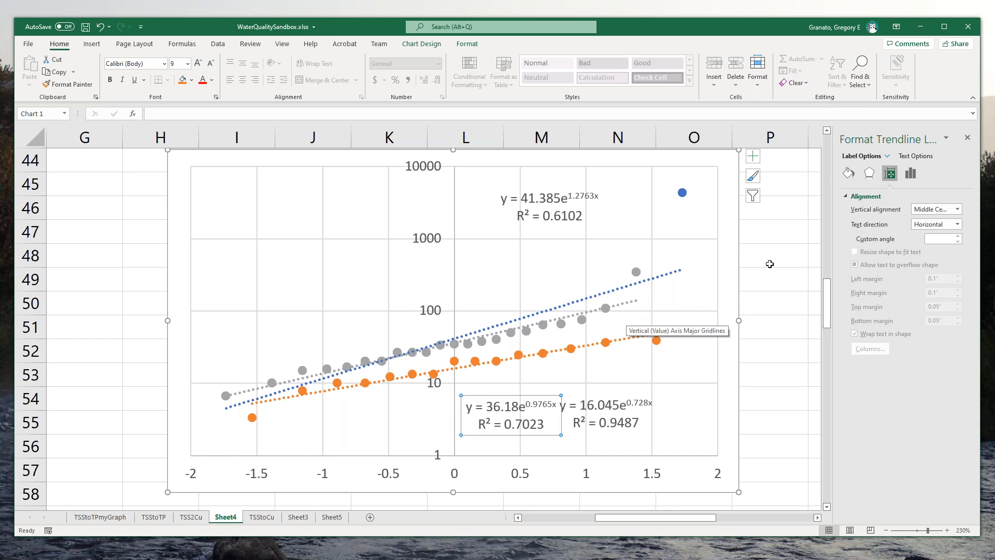
{"action": "left_click", "coordinate": [818, 518]}
{"action": "left_click", "coordinate": [818, 518]}
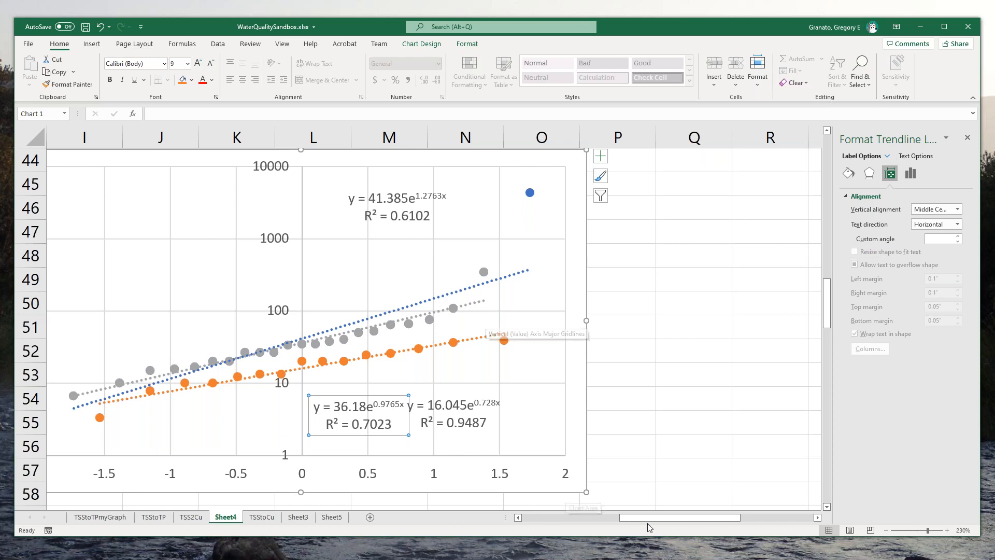
{"action": "left_click_drag", "start_coordinate": [648, 521], "coordinate": [638, 524]}
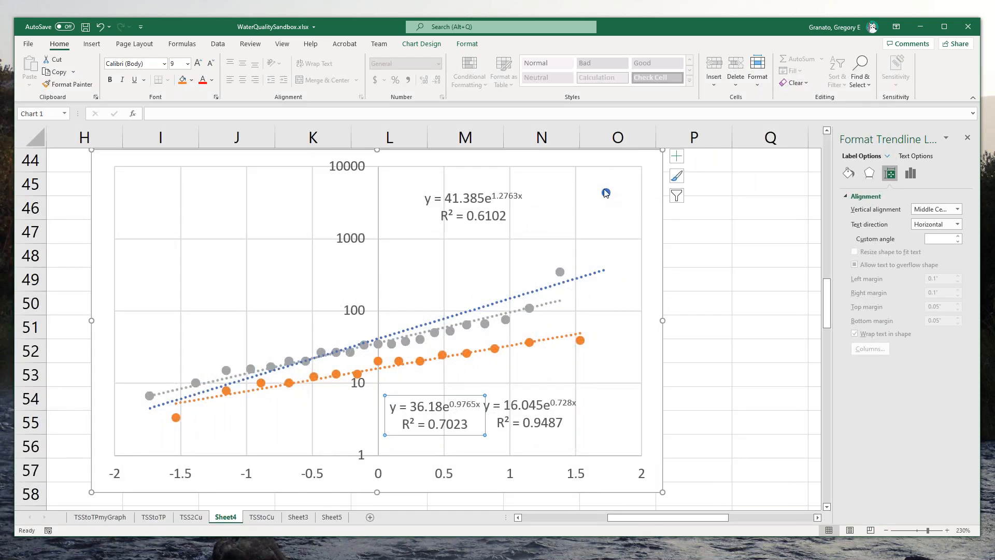
Turn off the logarithmic scale on the vertical axis of the Sheet4 probability plot.
{"action": "left_click", "coordinate": [365, 316]}
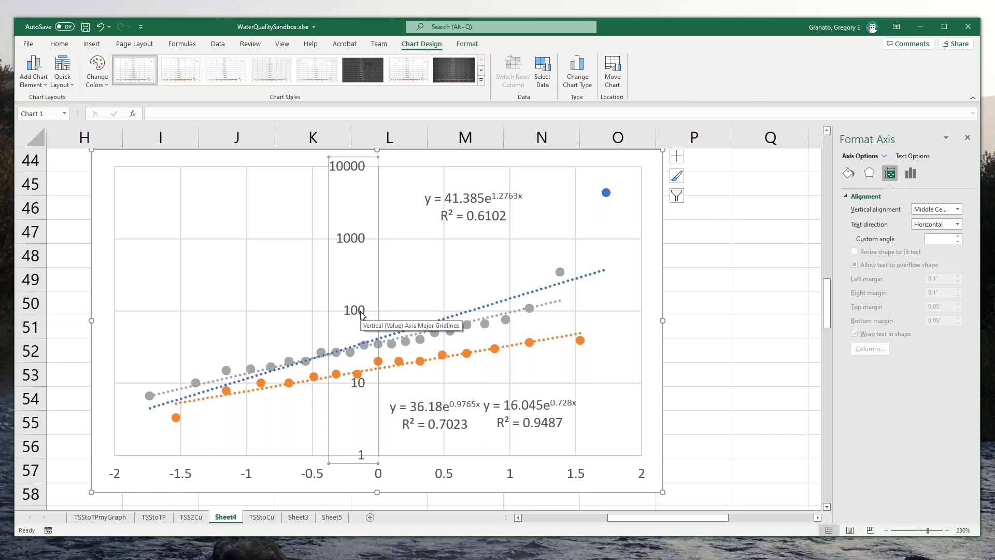
{"action": "left_click", "coordinate": [913, 175]}
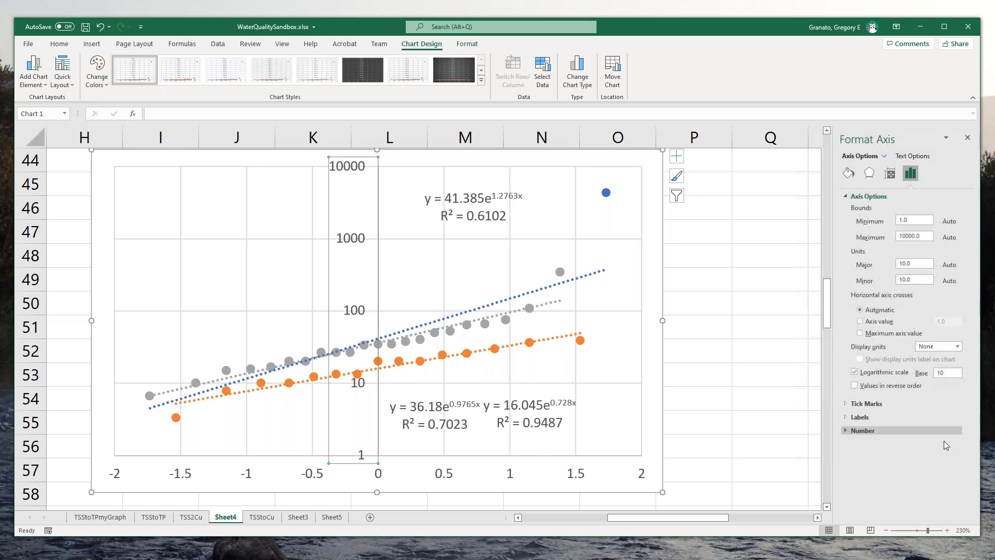
{"action": "left_click", "coordinate": [855, 373]}
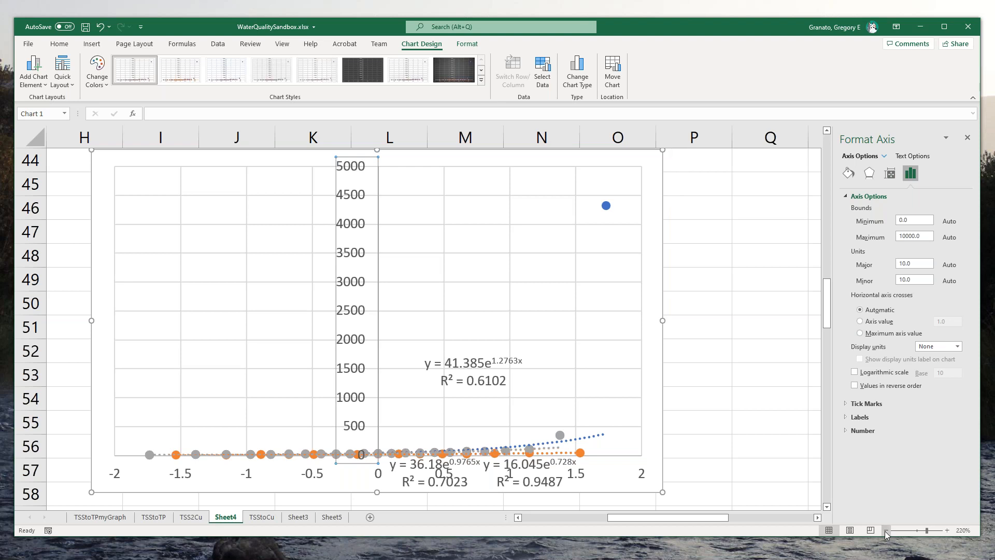
{"action": "left_click", "coordinate": [886, 530]}
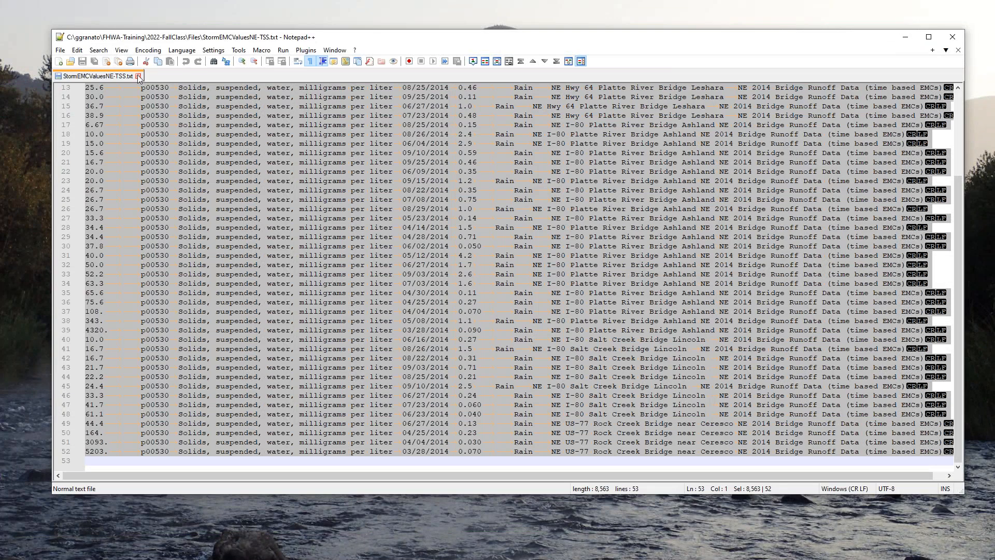
Switch to Notepad++ and close the StormEMCValuesNE-TSS.txt file.
{"action": "left_click", "coordinate": [138, 76]}
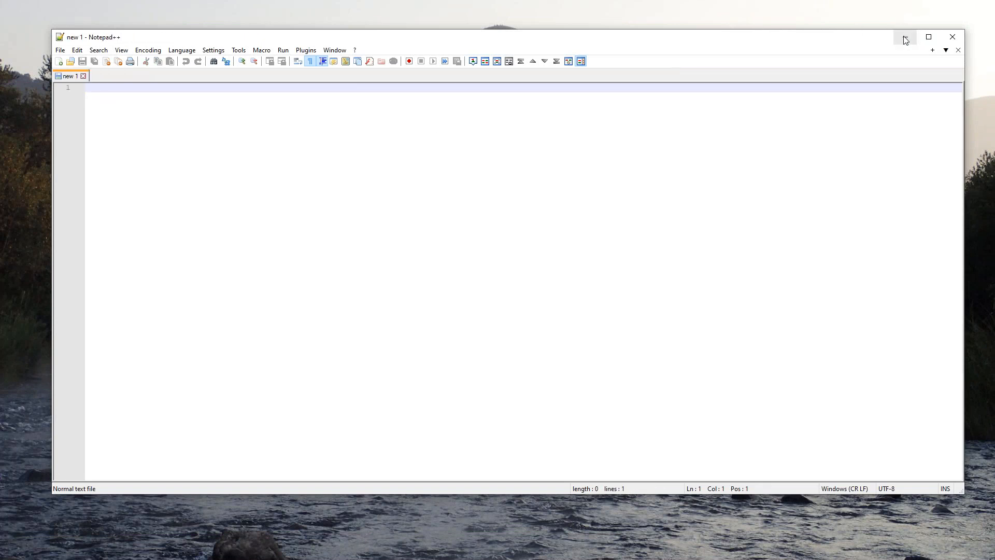
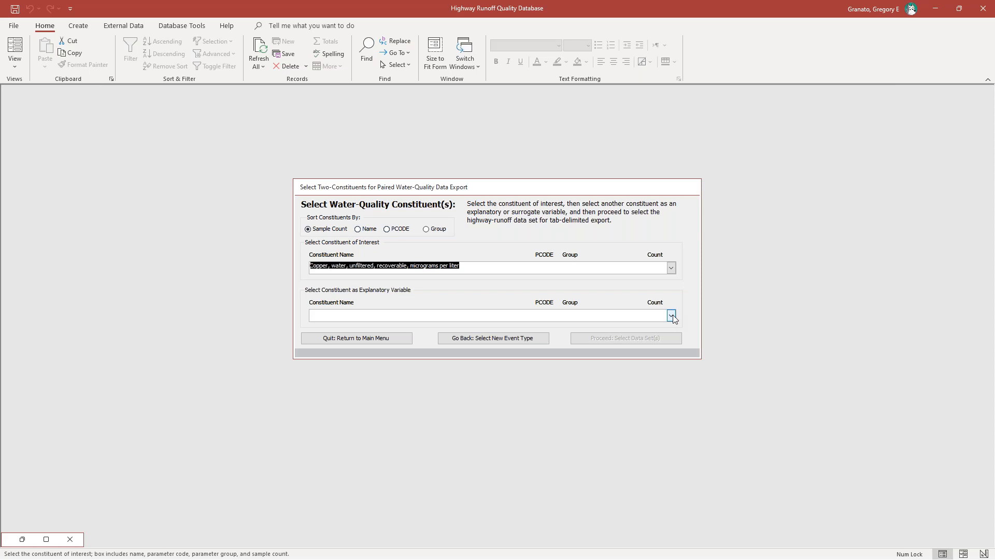
Switch to the Highway Runoff Quality Database and choose "Solids, suspended, water, milligrams per liter" as the explanatory variable for the paired export.
{"action": "left_click", "coordinate": [671, 316]}
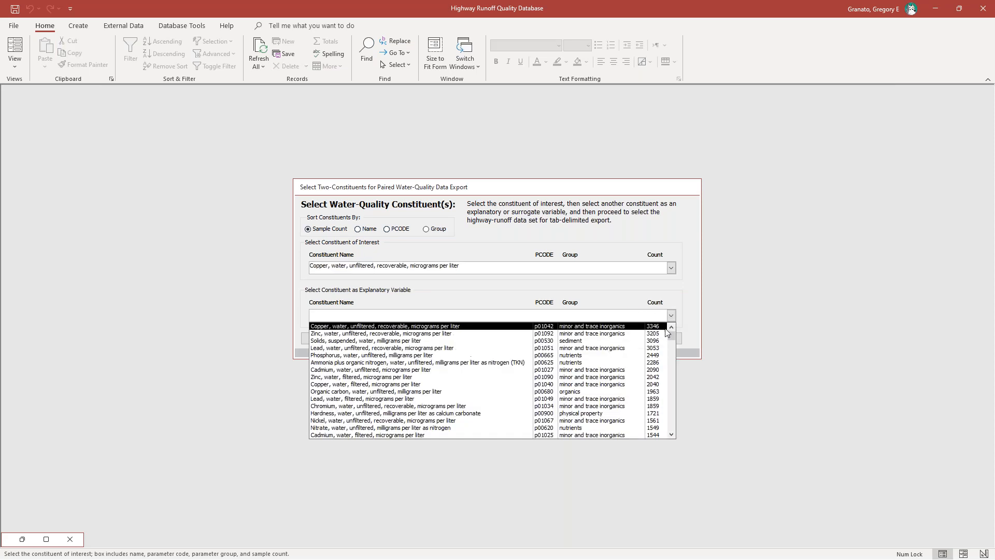
{"action": "left_click", "coordinate": [411, 341]}
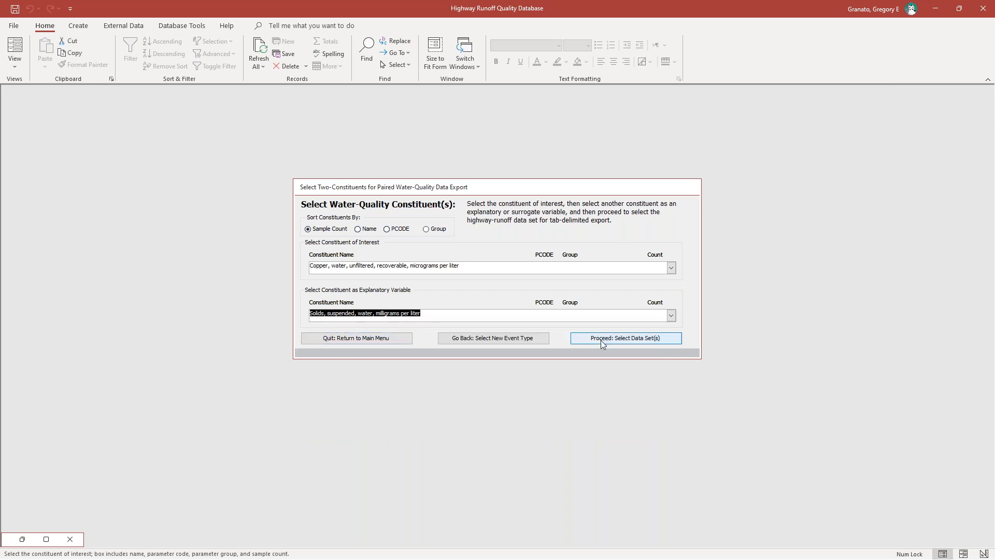
Proceed to data set selection and review the available data sets with their periods of record and sample counts.
{"action": "left_click", "coordinate": [643, 342]}
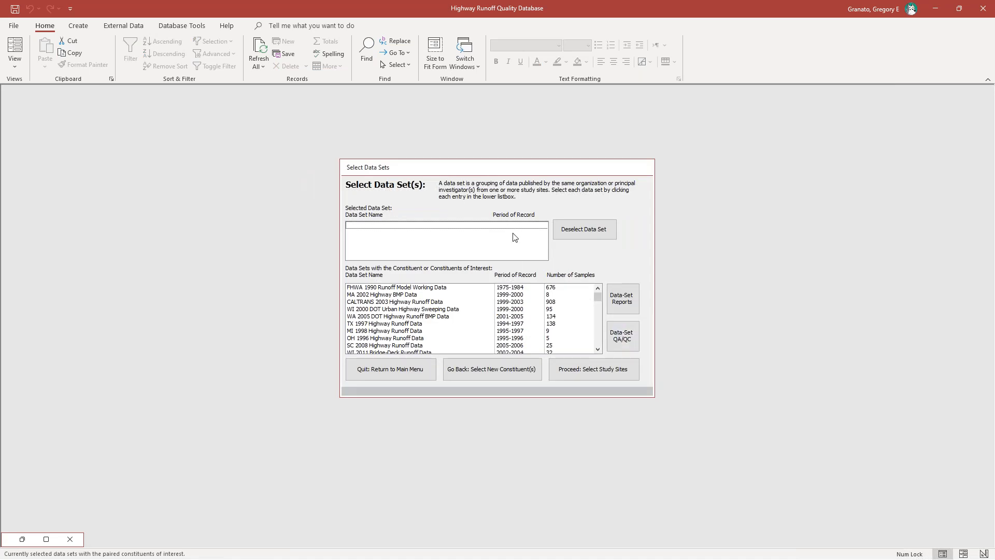
{"action": "left_click", "coordinate": [599, 349]}
{"action": "left_click", "coordinate": [600, 349]}
{"action": "left_click", "coordinate": [599, 349]}
{"action": "left_click", "coordinate": [600, 349]}
{"action": "left_click", "coordinate": [599, 349]}
{"action": "left_click", "coordinate": [599, 348]}
{"action": "left_click", "coordinate": [599, 349]}
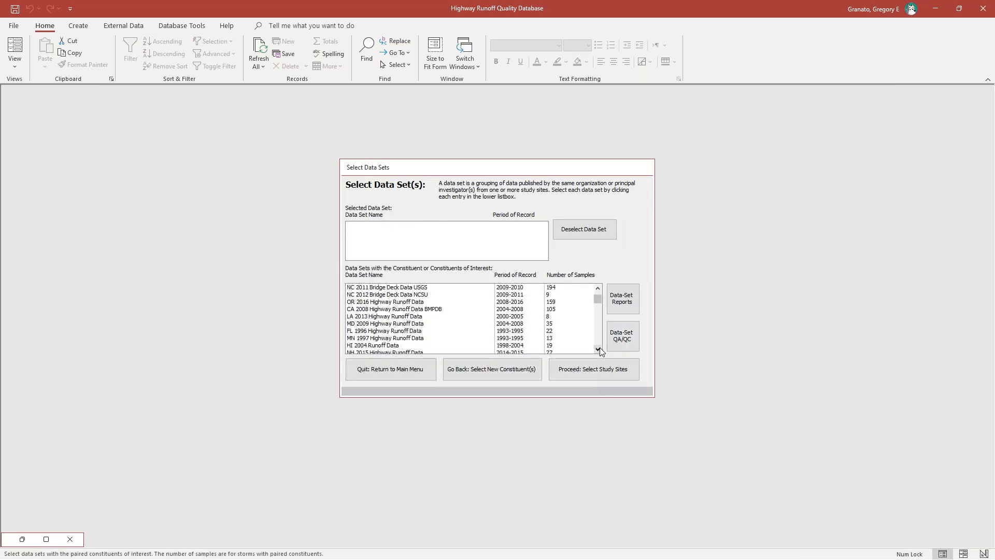
{"action": "left_click", "coordinate": [599, 349]}
{"action": "left_click", "coordinate": [599, 349]}
{"action": "left_click", "coordinate": [600, 349]}
{"action": "left_click", "coordinate": [599, 349]}
{"action": "left_click", "coordinate": [600, 349]}
{"action": "left_click", "coordinate": [599, 291]}
{"action": "left_click", "coordinate": [599, 291]}
{"action": "left_click", "coordinate": [600, 291]}
{"action": "left_click", "coordinate": [599, 290]}
{"action": "left_click", "coordinate": [599, 290]}
{"action": "left_click", "coordinate": [599, 291]}
{"action": "left_click", "coordinate": [600, 290]}
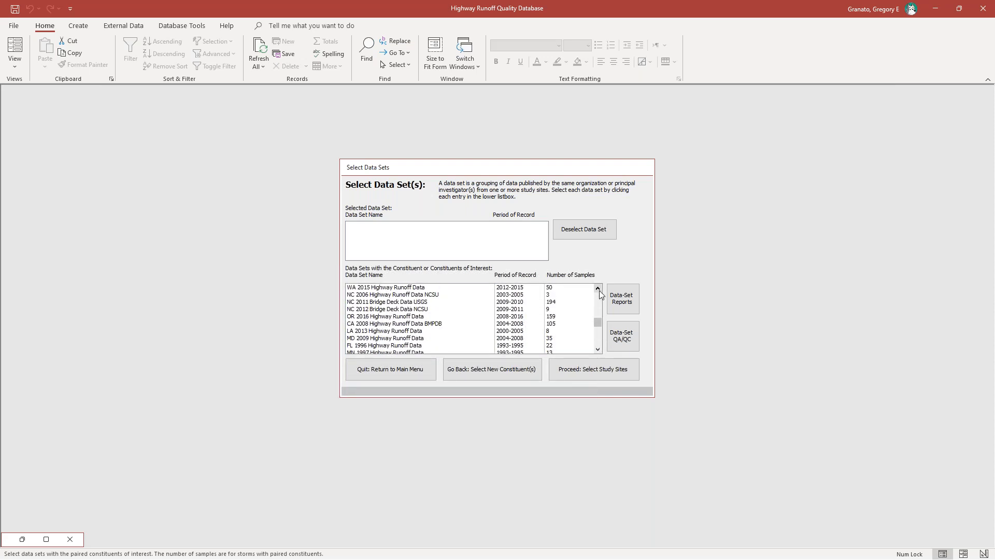
{"action": "left_click", "coordinate": [599, 290]}
{"action": "left_click", "coordinate": [599, 290]}
{"action": "left_click", "coordinate": [599, 290]}
{"action": "left_click", "coordinate": [599, 290]}
{"action": "left_click", "coordinate": [599, 290]}
{"action": "left_click", "coordinate": [599, 290]}
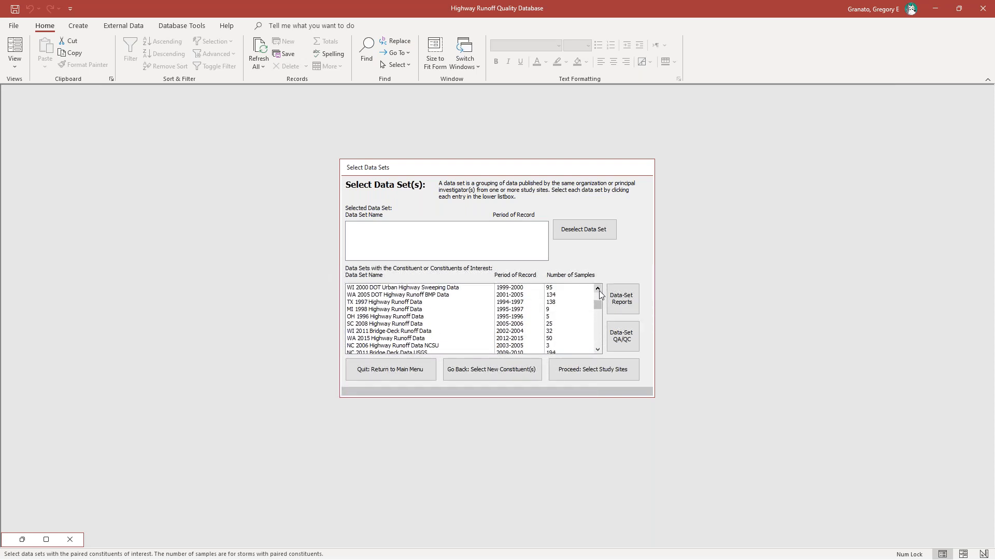
{"action": "left_click", "coordinate": [599, 290]}
{"action": "left_click", "coordinate": [600, 290]}
{"action": "left_click", "coordinate": [600, 290]}
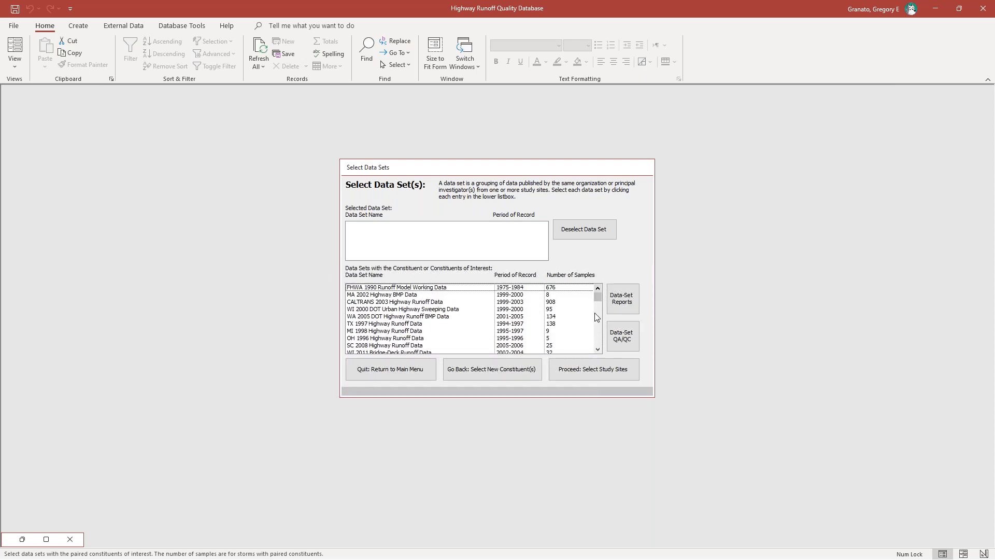
Select the WA 2015 Highway Runoff Data set and proceed to its study sites.
{"action": "left_click", "coordinate": [599, 350]}
{"action": "left_click", "coordinate": [598, 350]}
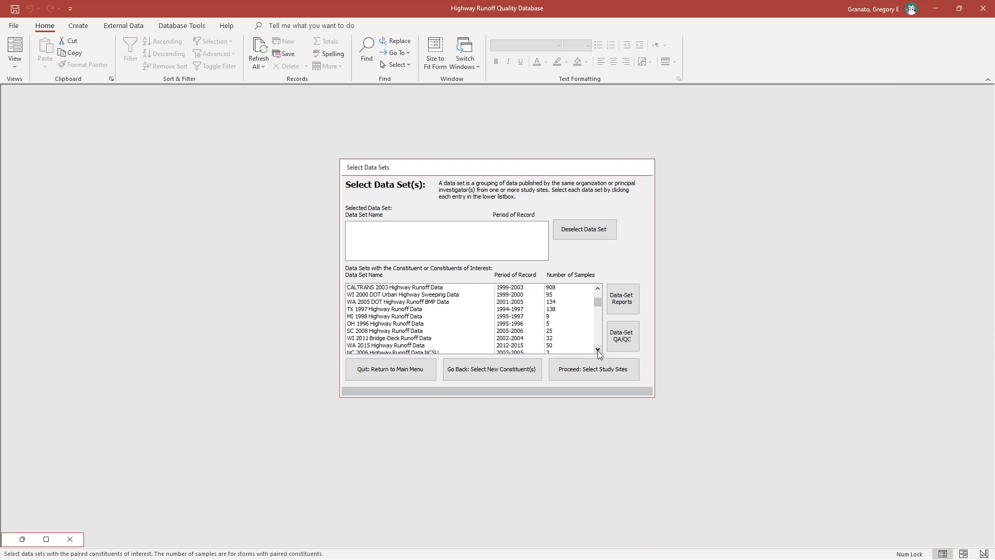
{"action": "left_click", "coordinate": [598, 350]}
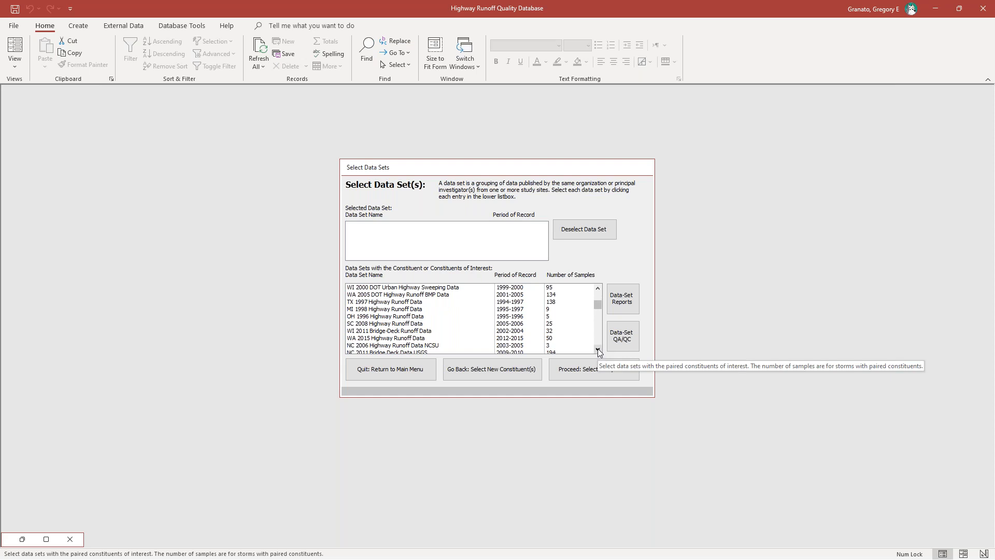
{"action": "left_click", "coordinate": [384, 339]}
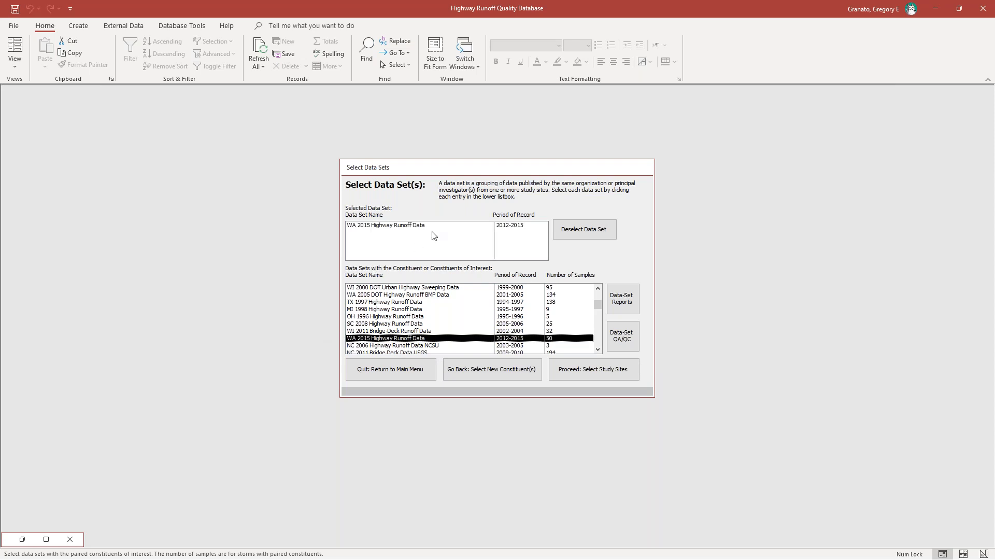
{"action": "left_click", "coordinate": [611, 374]}
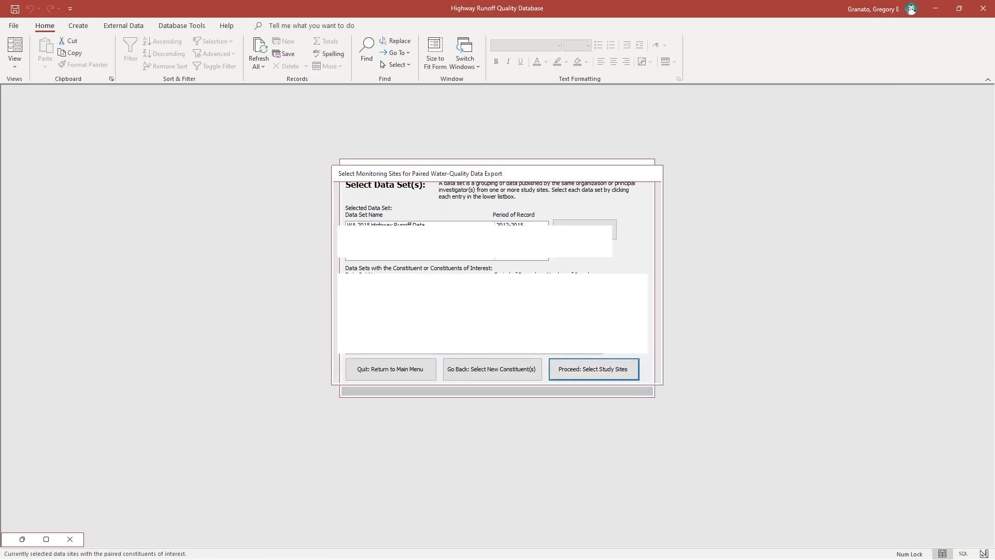
Review the site attributes and storm counts, select all five Washington monitoring sites, and proceed to generate the output.
{"action": "left_click", "coordinate": [351, 350]}
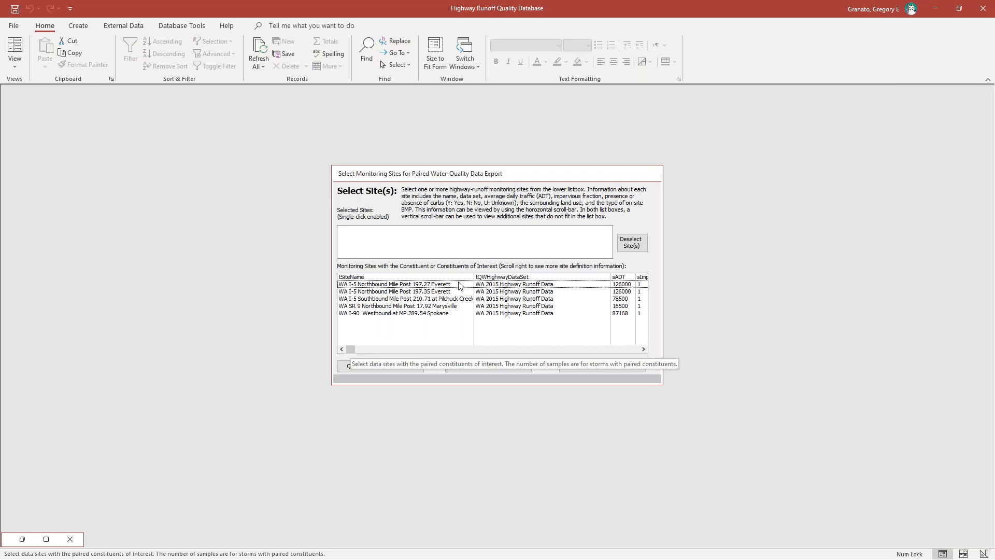
{"action": "left_click", "coordinate": [644, 349]}
{"action": "left_click", "coordinate": [644, 350]}
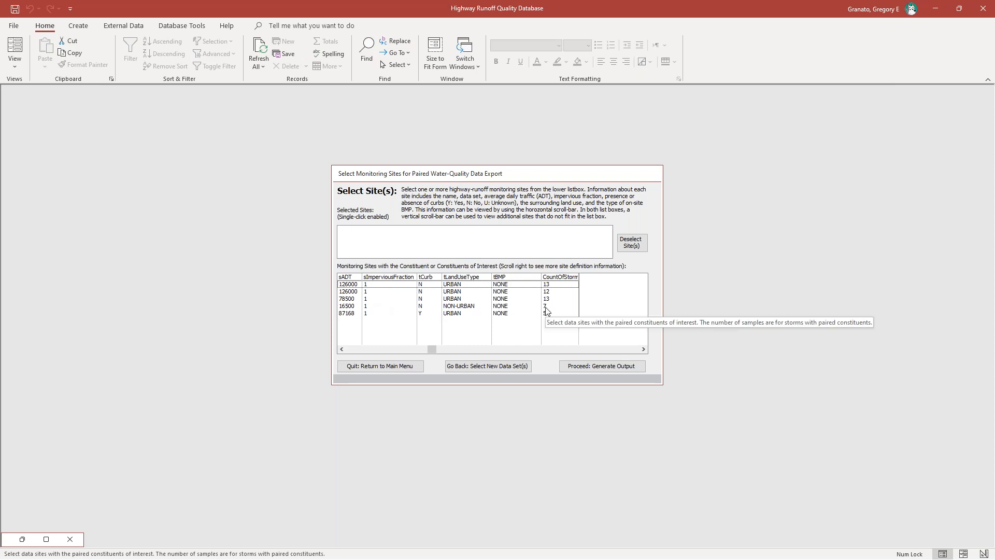
{"action": "left_click_drag", "start_coordinate": [435, 350], "coordinate": [348, 349]}
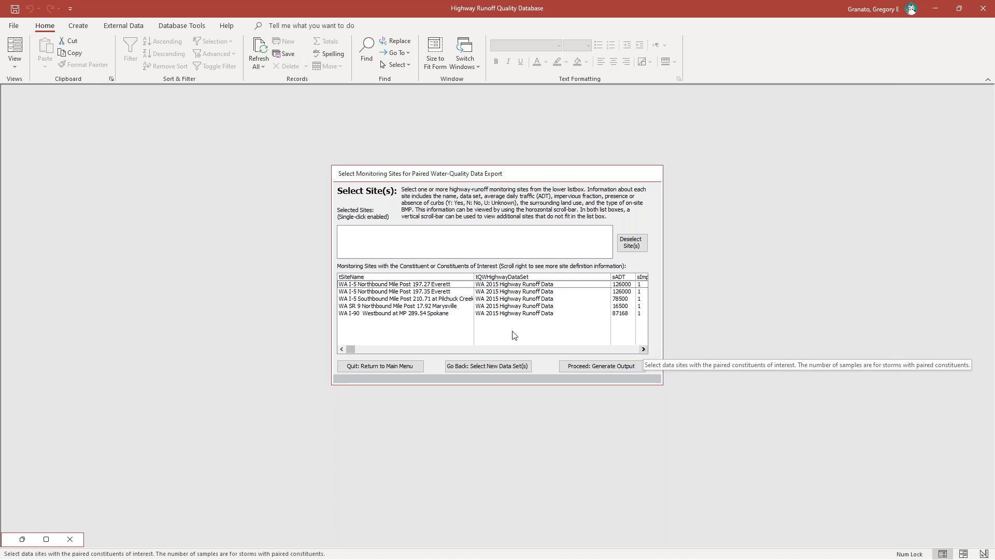
{"action": "left_click", "coordinate": [427, 285]}
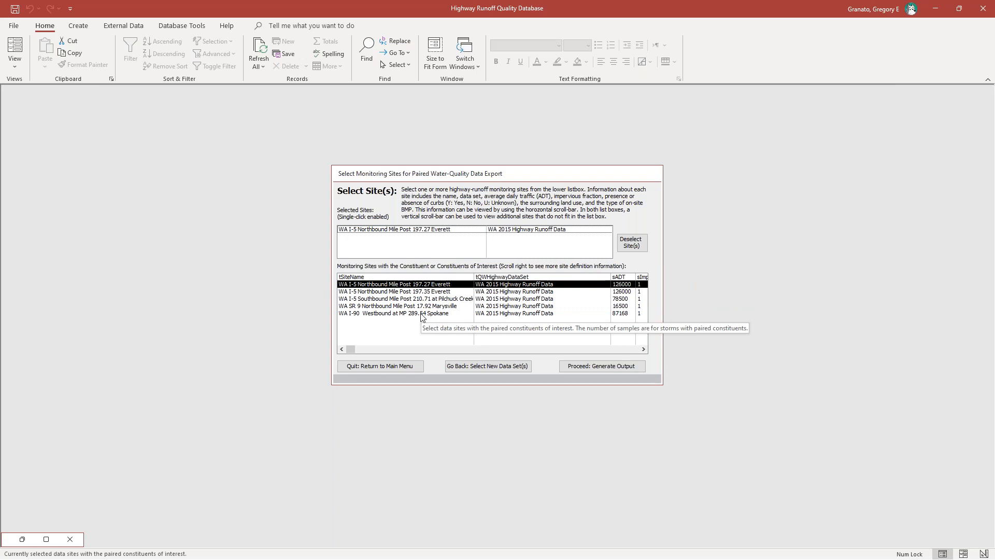
{"action": "left_click", "coordinate": [420, 314], "text": "shift"}
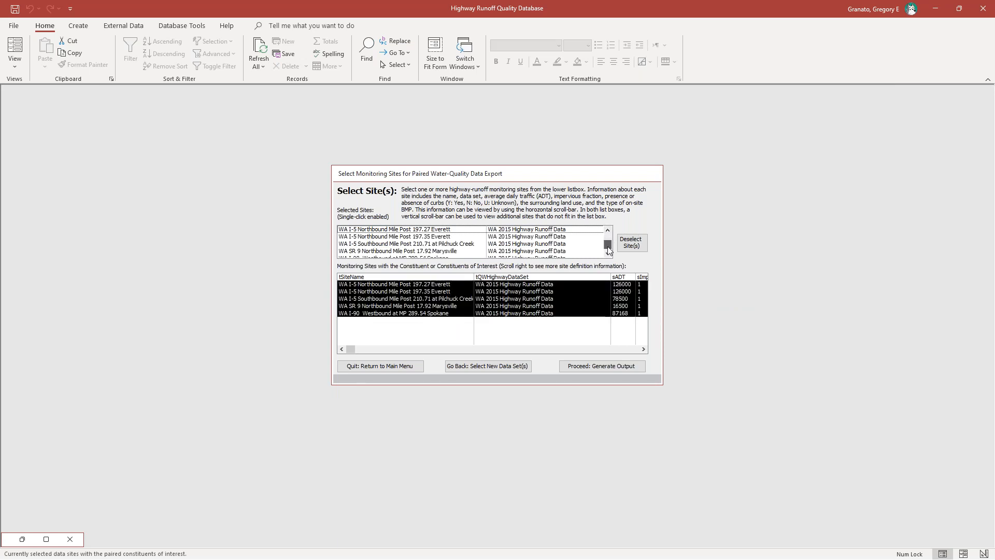
{"action": "left_click_drag", "start_coordinate": [608, 247], "coordinate": [608, 229]}
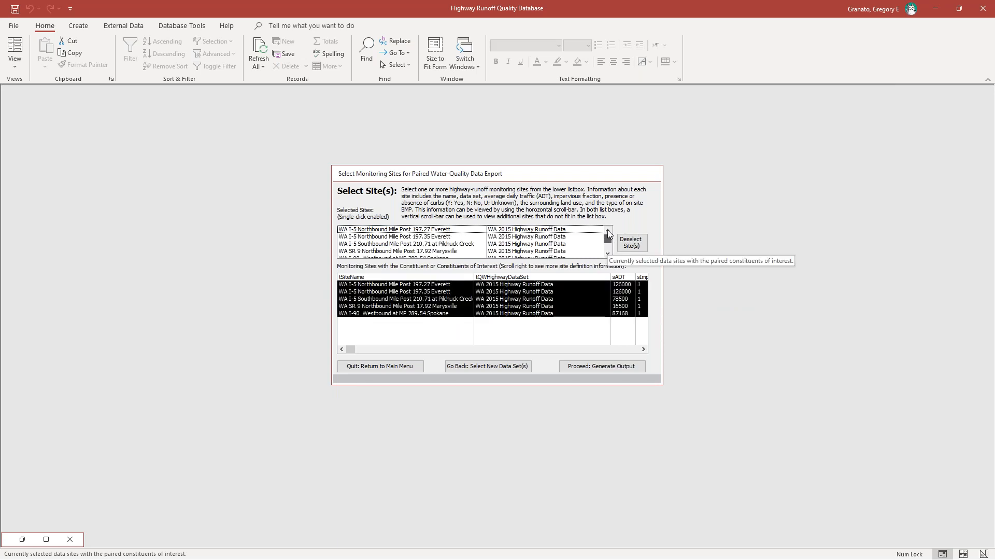
{"action": "left_click", "coordinate": [610, 367]}
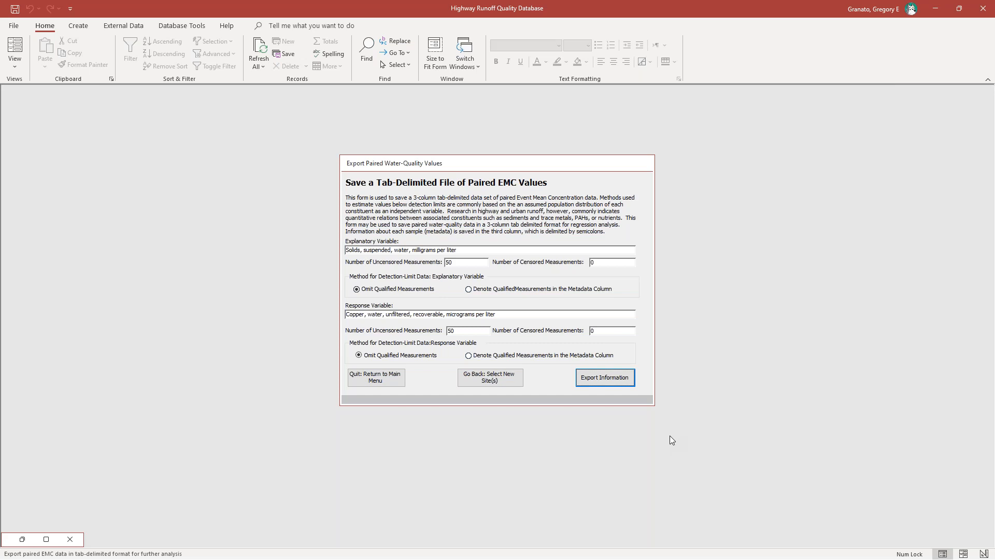
Export the paired values as PairedStormEMCValues-WA-TSSvsTCu.txt in the Files folder, and stay on the export form.
{"action": "left_click", "coordinate": [610, 382]}
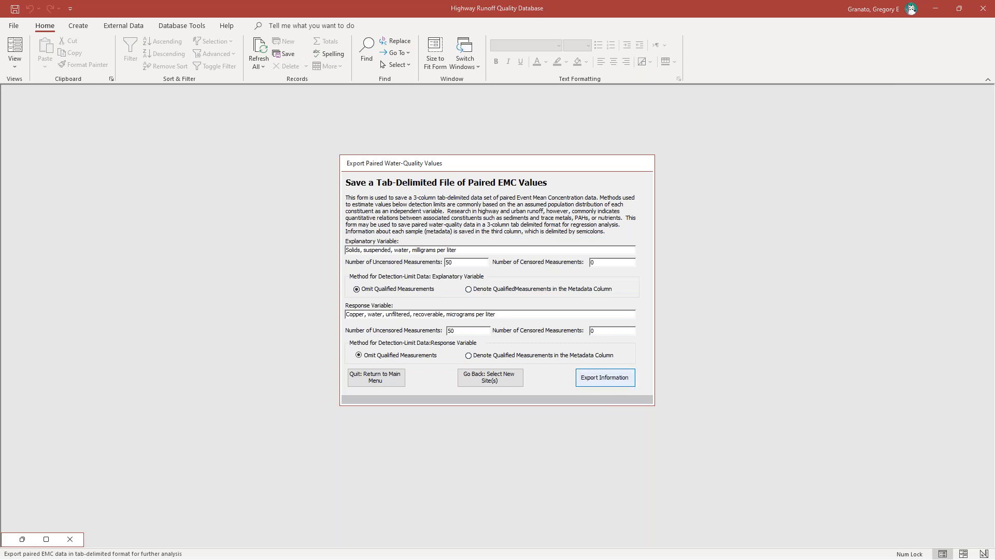
{"action": "left_click_drag", "start_coordinate": [469, 117], "coordinate": [771, 103]}
{"action": "left_click", "coordinate": [603, 301]}
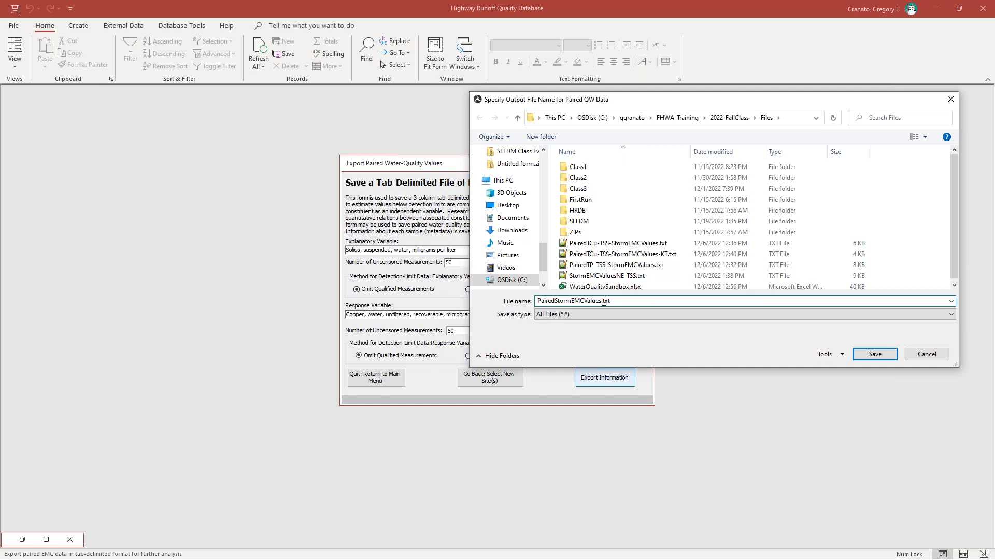
{"action": "type", "text": "-WA-TSSvsTCu"}
{"action": "left_click", "coordinate": [876, 355]}
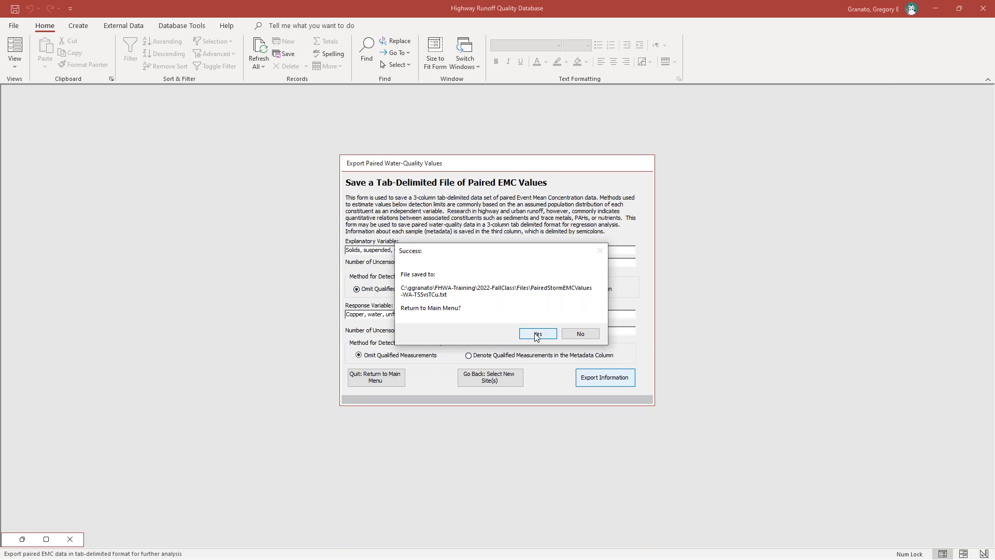
{"action": "left_click", "coordinate": [578, 335]}
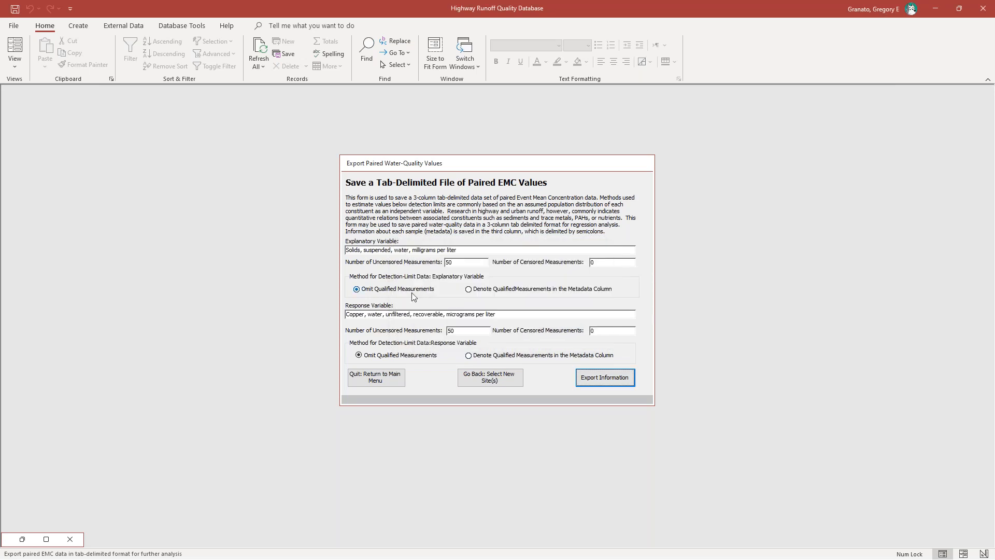
Export with qualified measurements denoted in the metadata column for both variables as PairedStormEMCValuesxxxxx.txt, and return to the main menu.
{"action": "left_click", "coordinate": [469, 290]}
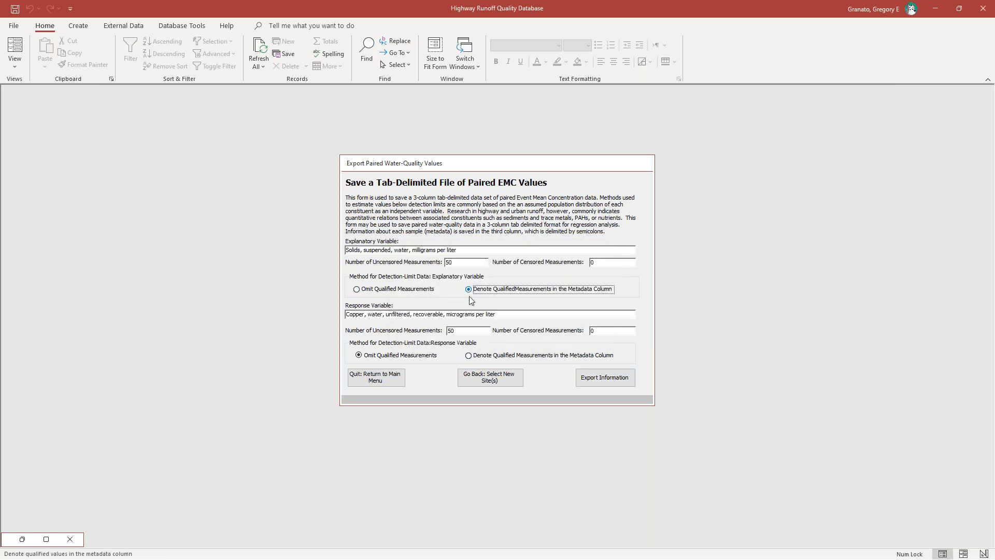
{"action": "left_click", "coordinate": [469, 356]}
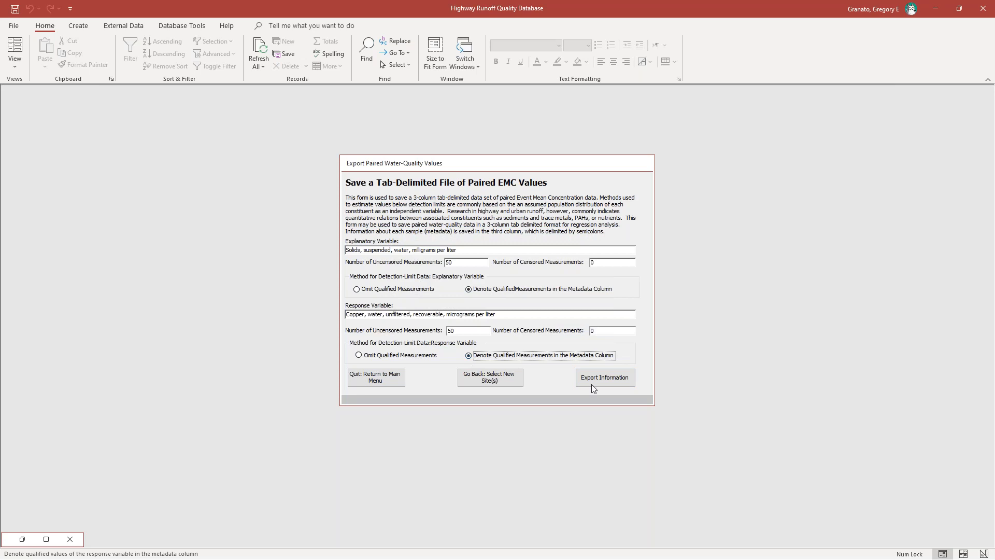
{"action": "left_click", "coordinate": [619, 380]}
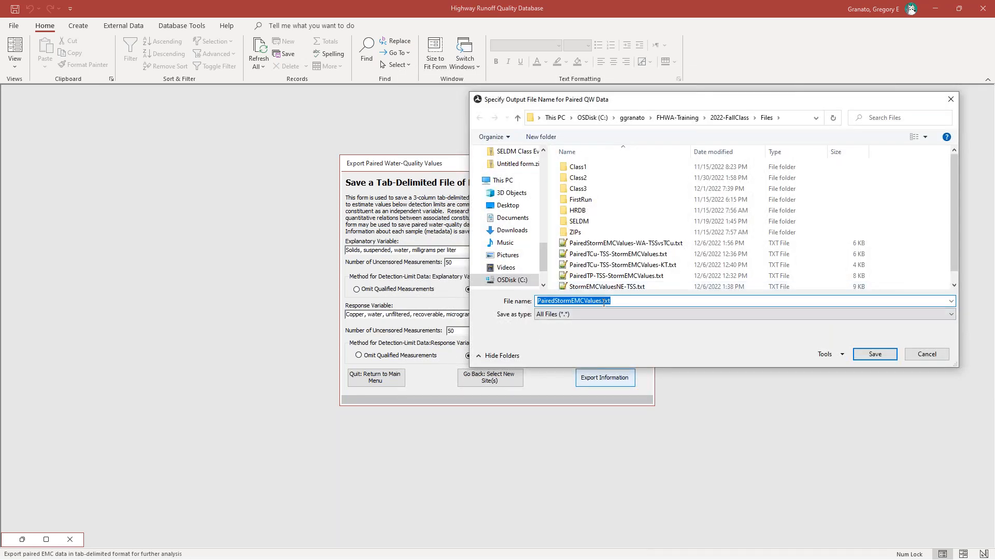
{"action": "left_click", "coordinate": [603, 302]}
{"action": "type", "text": "xxxxx"}
{"action": "left_click", "coordinate": [875, 354]}
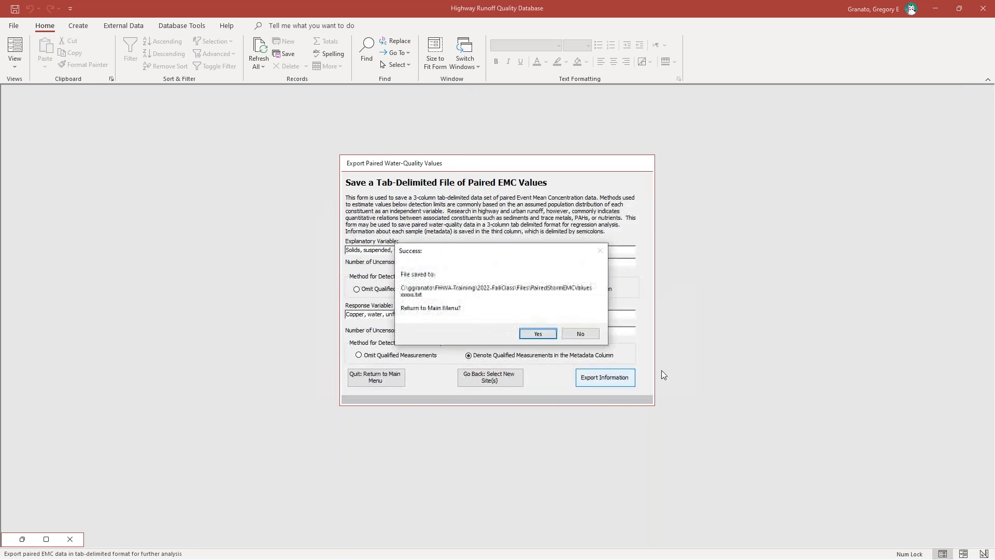
{"action": "left_click", "coordinate": [544, 336]}
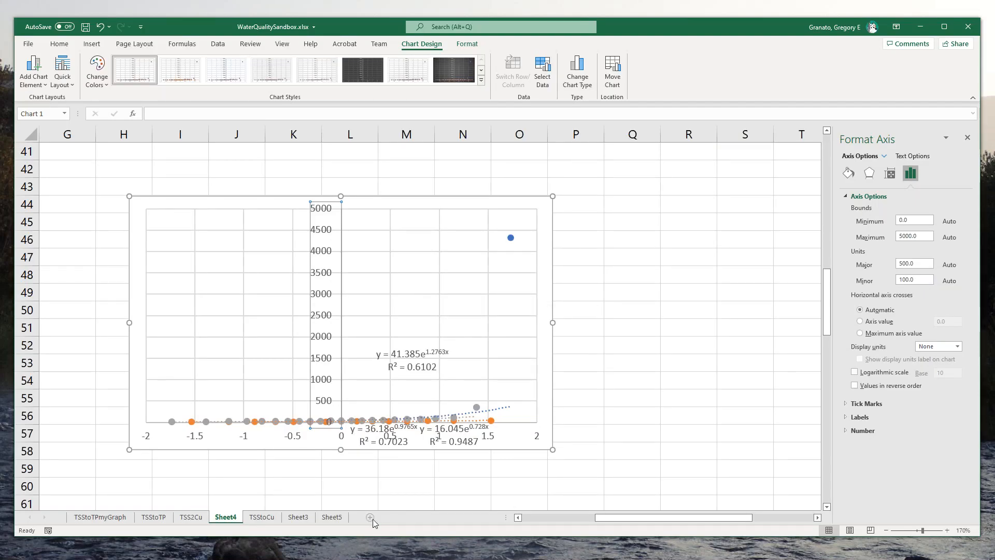
Switch to Excel and add a worksheet to WaterQualitySandbox.xlsx, then copy all data rows and headers from PairedStormEMCValues-WA-TSSvsTCu.txt in Notepad++.
{"action": "left_click", "coordinate": [370, 517]}
{"action": "left_click", "coordinate": [52, 154]}
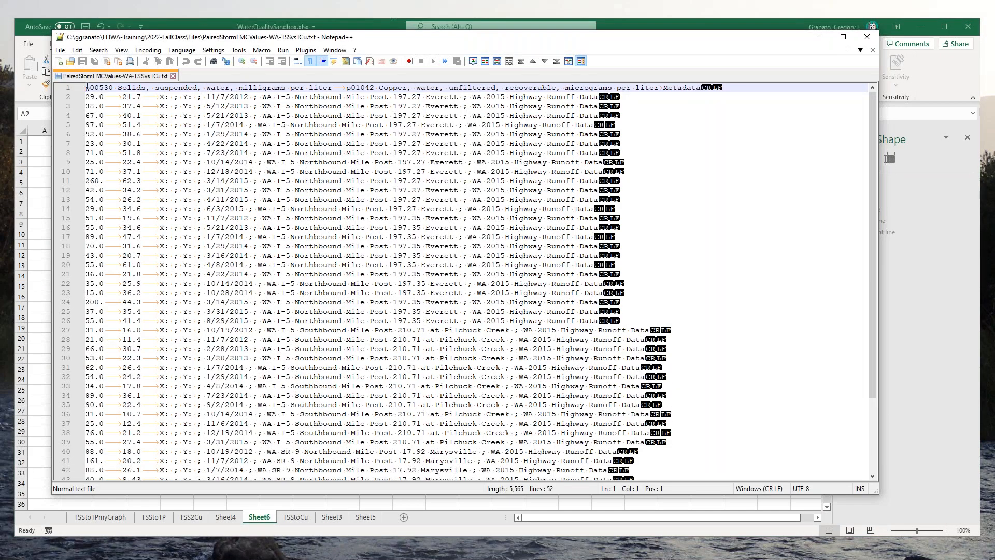
{"action": "left_click_drag", "start_coordinate": [87, 87], "coordinate": [621, 461]}
{"action": "right_click", "coordinate": [296, 272]}
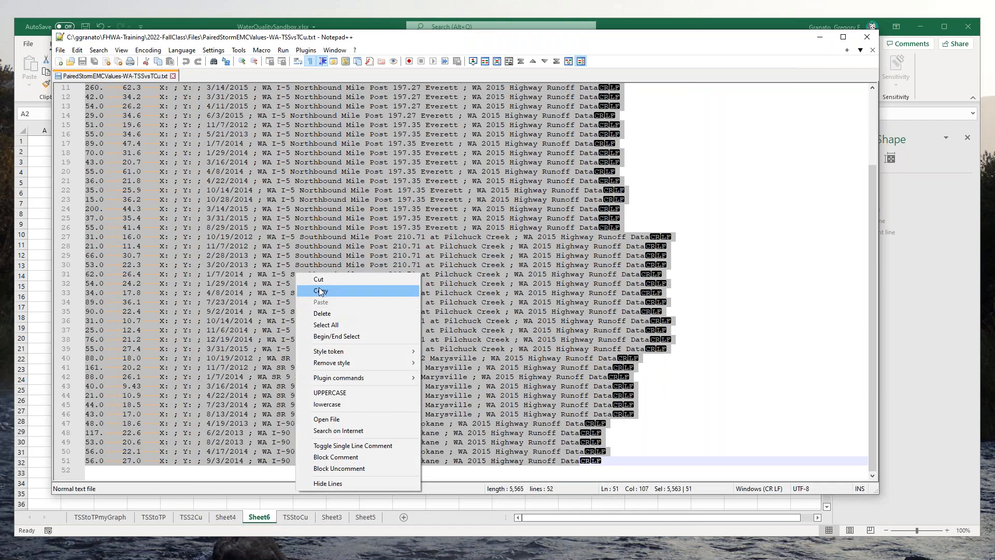
{"action": "left_click", "coordinate": [319, 288]}
{"action": "left_click", "coordinate": [821, 37]}
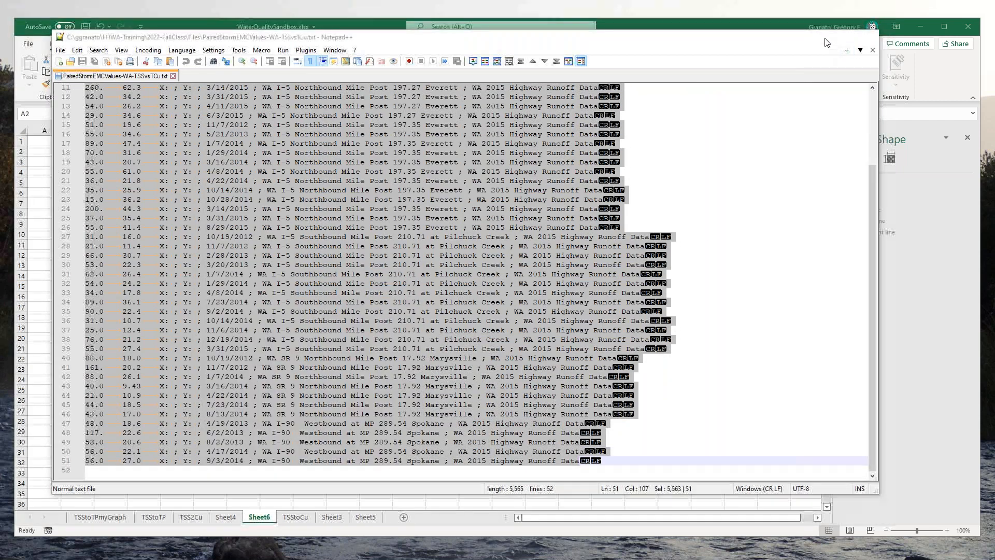
Paste the copied paired water-quality data into the new Excel worksheet starting at cell A1.
{"action": "left_click", "coordinate": [45, 140]}
{"action": "right_click", "coordinate": [45, 140]}
{"action": "left_click", "coordinate": [79, 193]}
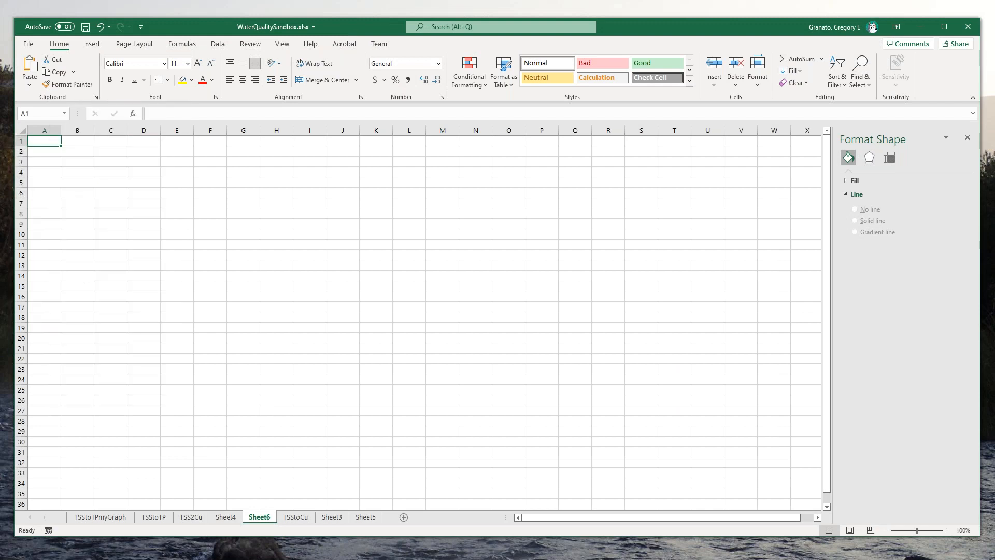
Fit columns A and B to their contents, and widen the Metadata column so its entries can be read.
{"action": "double_click", "coordinate": [64, 134]}
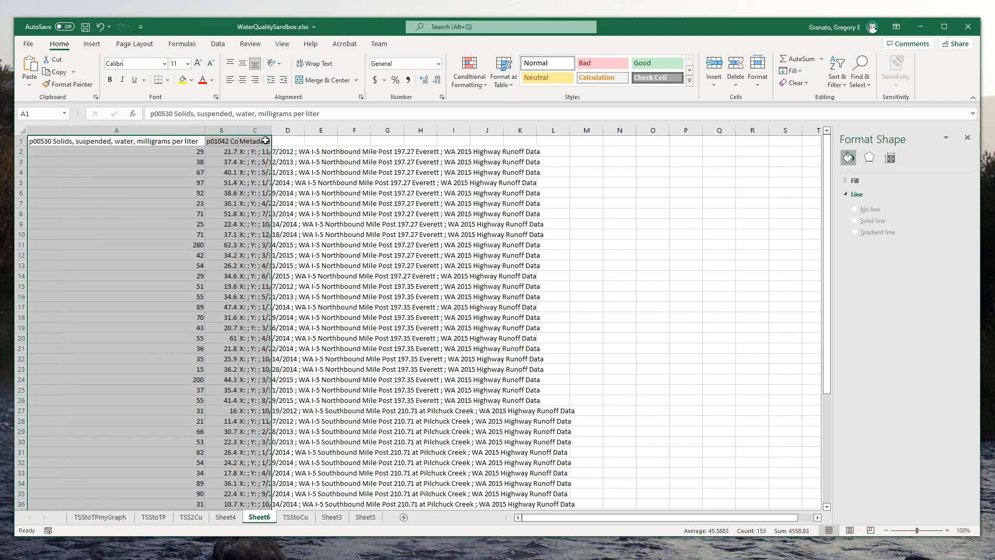
{"action": "double_click", "coordinate": [240, 128]}
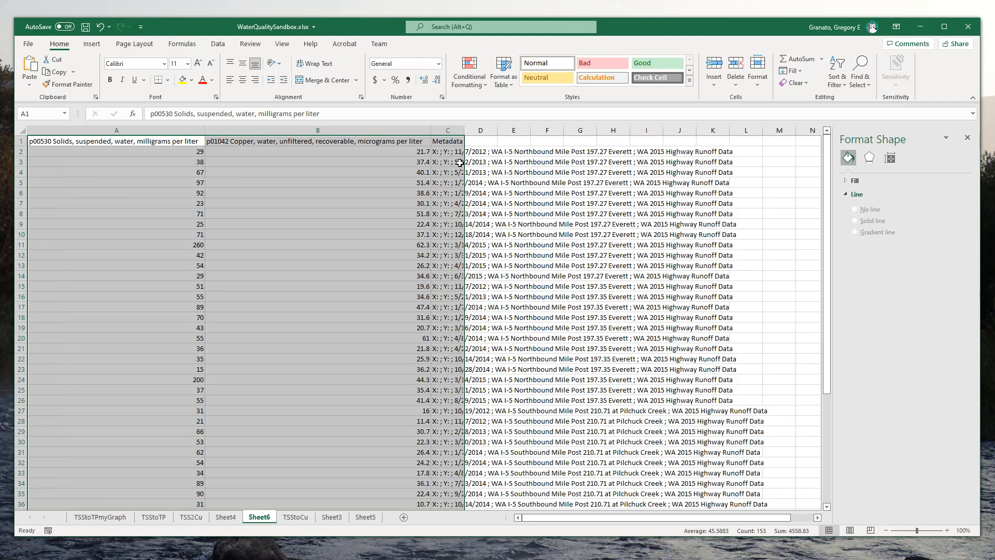
{"action": "left_click", "coordinate": [421, 158]}
{"action": "left_click", "coordinate": [447, 153]}
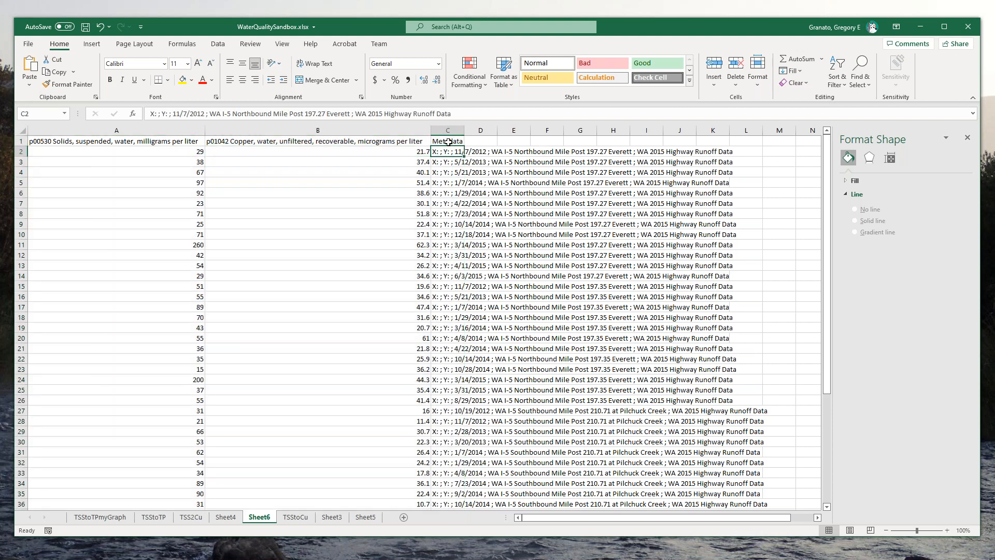
{"action": "left_click_drag", "start_coordinate": [464, 134], "coordinate": [743, 133]}
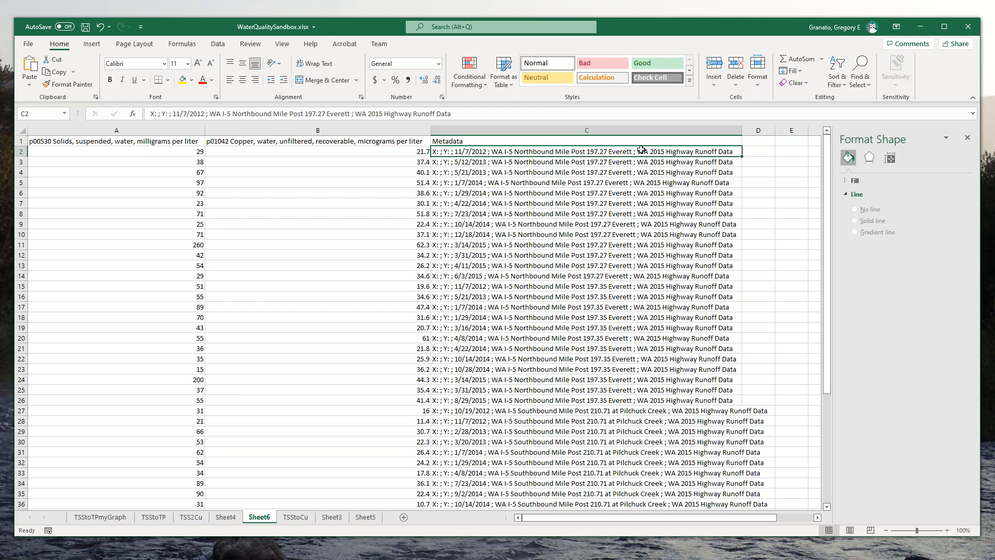
{"action": "mouse_move", "coordinate": [828, 214]}
{"action": "left_mouse_down"}
{"action": "mouse_move", "coordinate": [828, 244]}
{"action": "mouse_move", "coordinate": [828, 221]}
{"action": "left_mouse_up"}
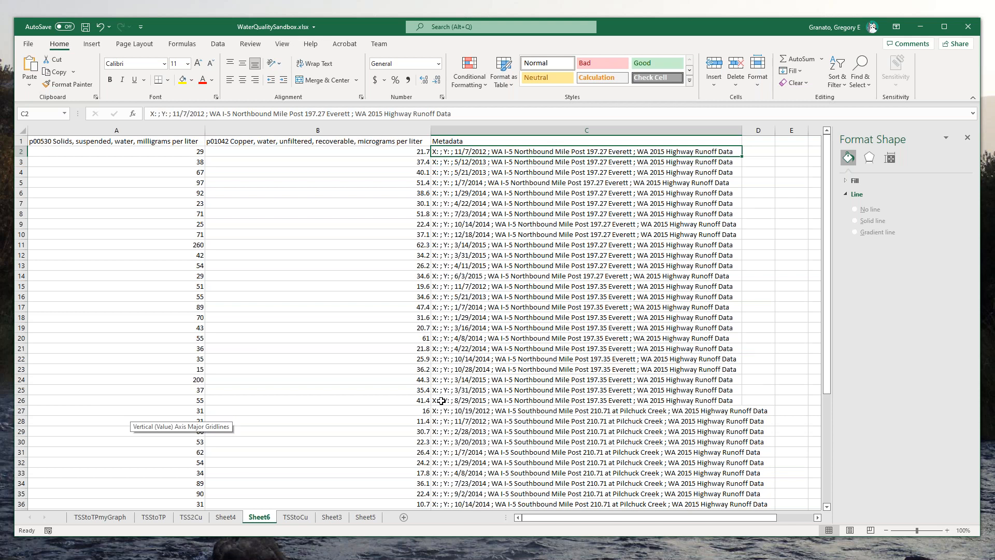
{"action": "left_click", "coordinate": [466, 400]}
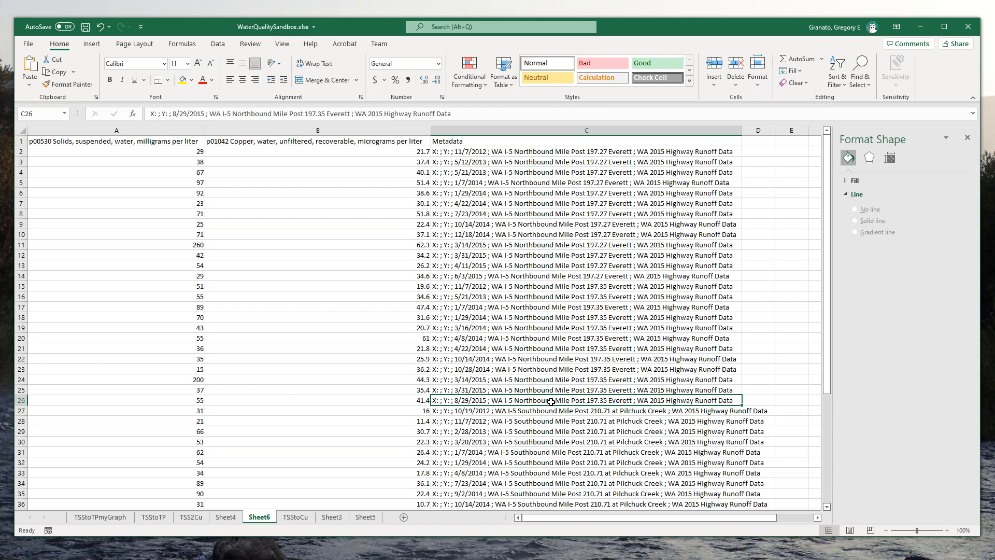
{"action": "left_click_drag", "start_coordinate": [826, 306], "coordinate": [827, 267]}
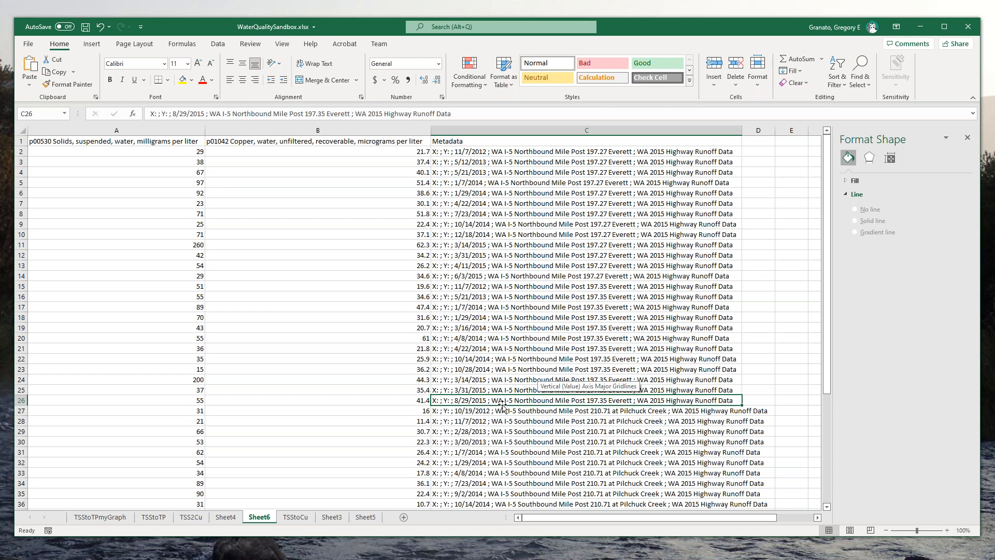
{"action": "left_click_drag", "start_coordinate": [829, 308], "coordinate": [829, 311]}
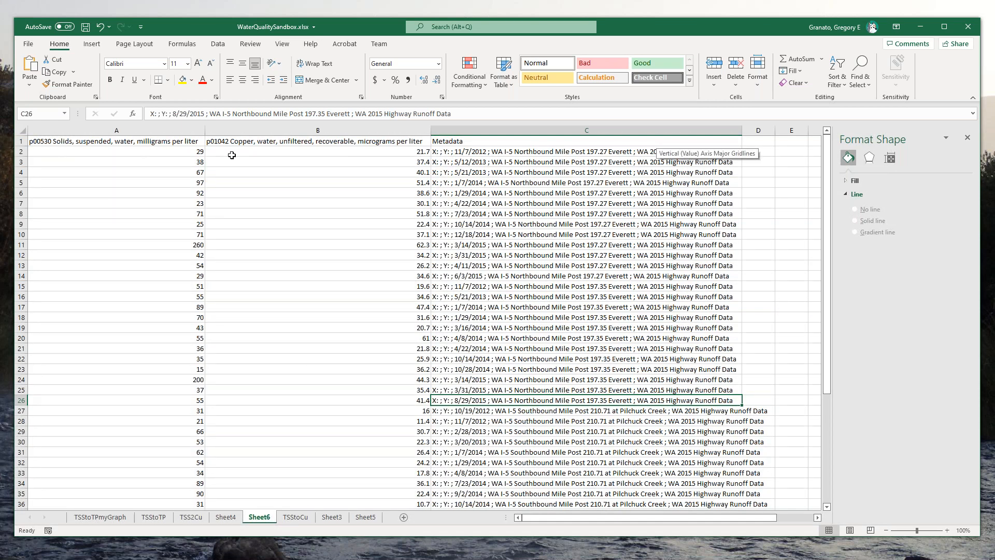
{"action": "left_click", "coordinate": [176, 142]}
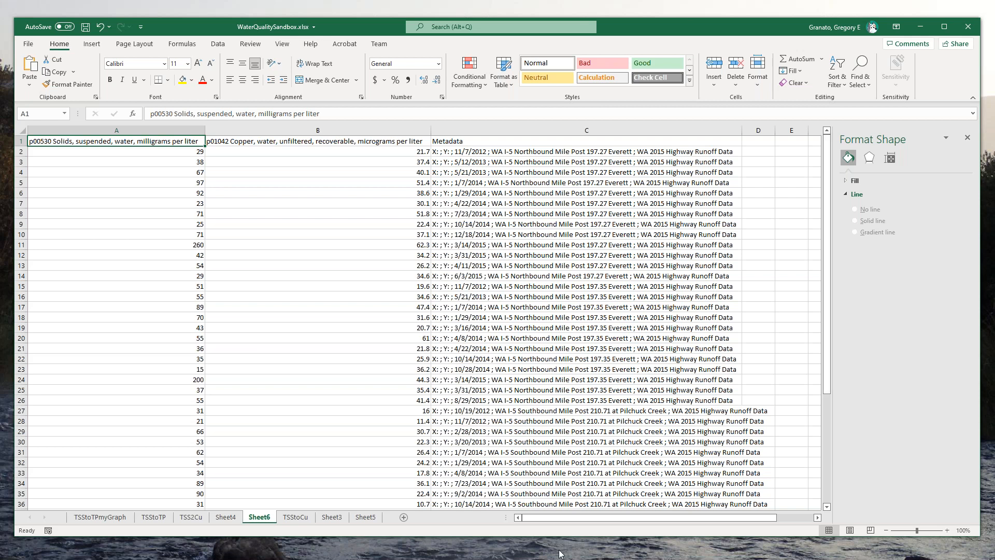
Look through the TSS2Cu, TSStoCu, TSStoTPmyGraph and TSStoTP sheets to review the existing regression data and graphs.
{"action": "left_click", "coordinate": [154, 517]}
{"action": "left_click", "coordinate": [191, 516]}
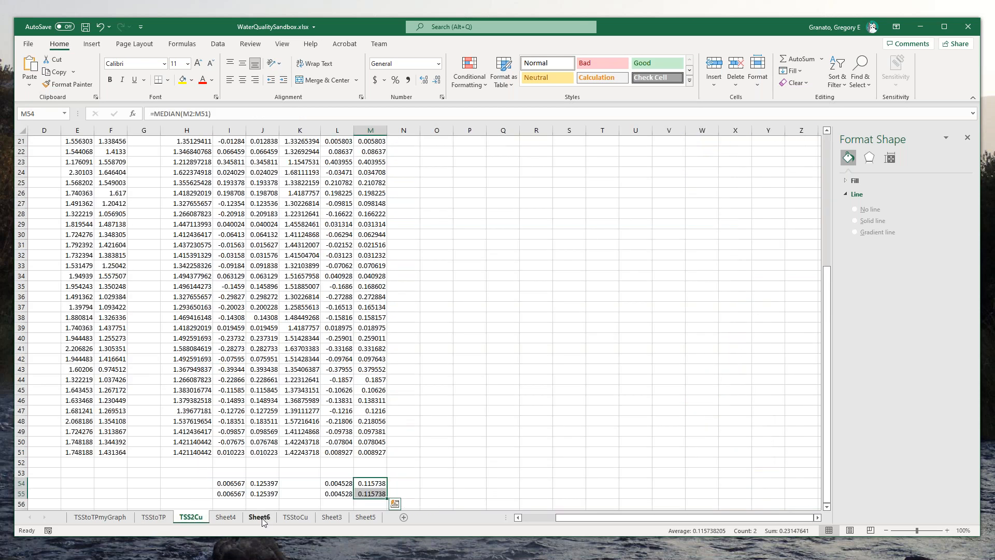
{"action": "left_click", "coordinate": [260, 517]}
{"action": "left_click", "coordinate": [300, 518]}
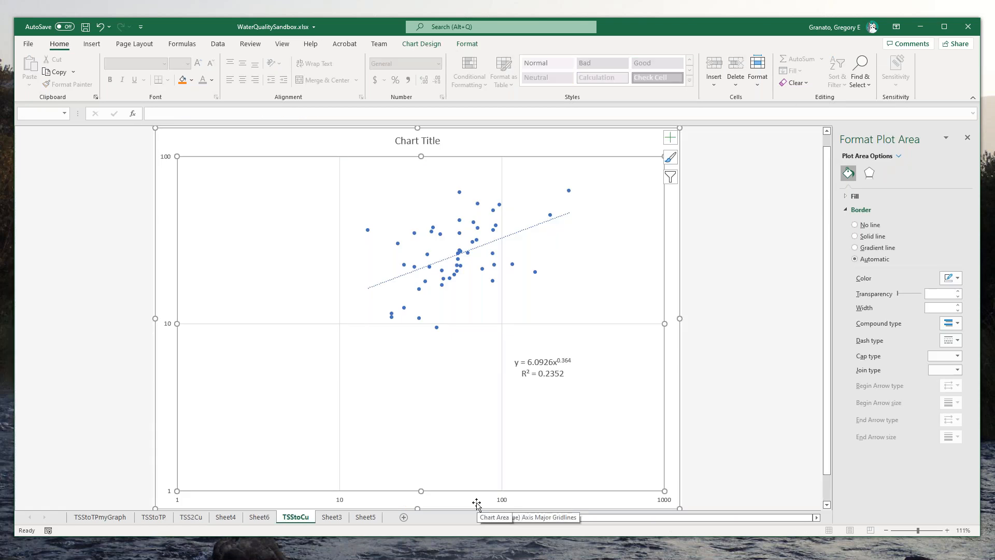
{"action": "left_click", "coordinate": [100, 517]}
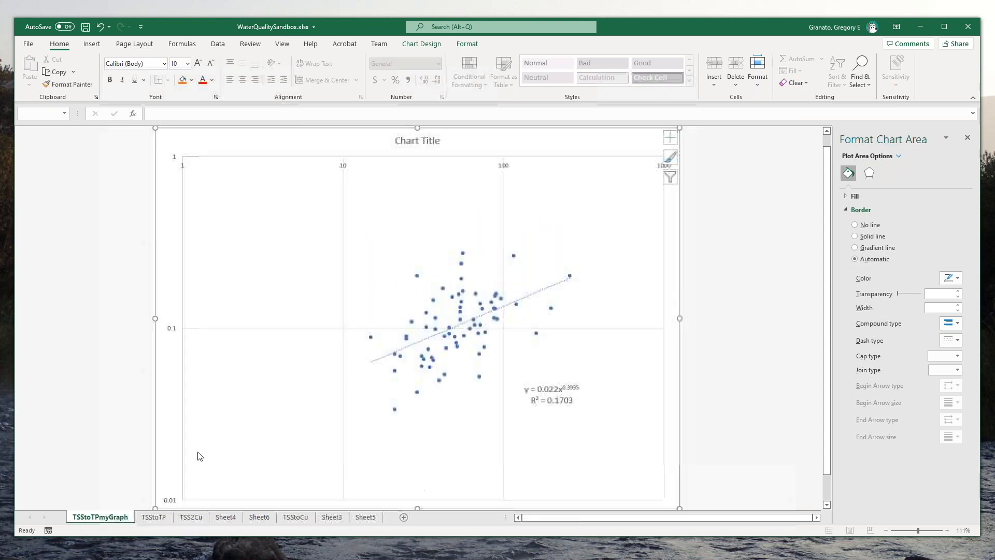
{"action": "left_click", "coordinate": [153, 516]}
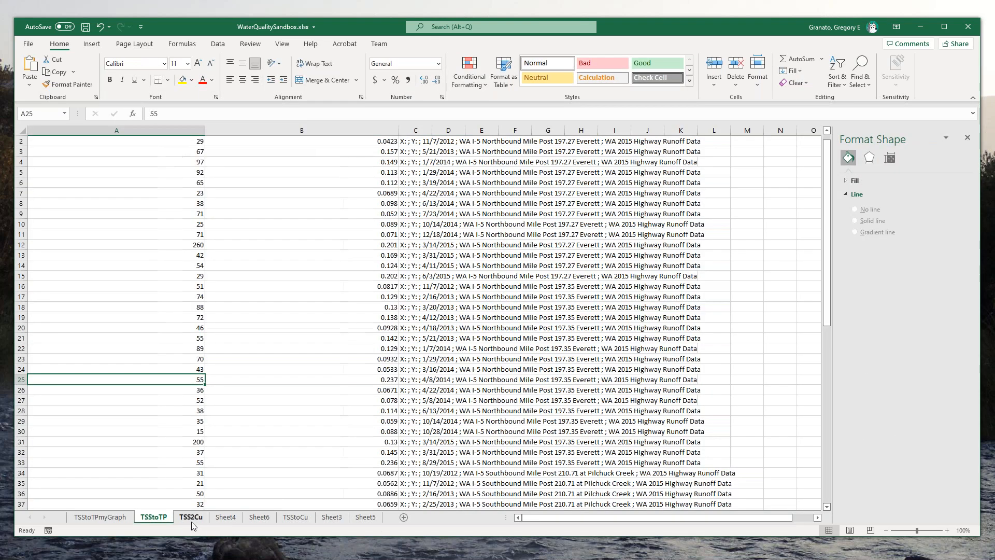
{"action": "left_click", "coordinate": [190, 517]}
{"action": "left_click_drag", "start_coordinate": [826, 446], "coordinate": [819, 269]}
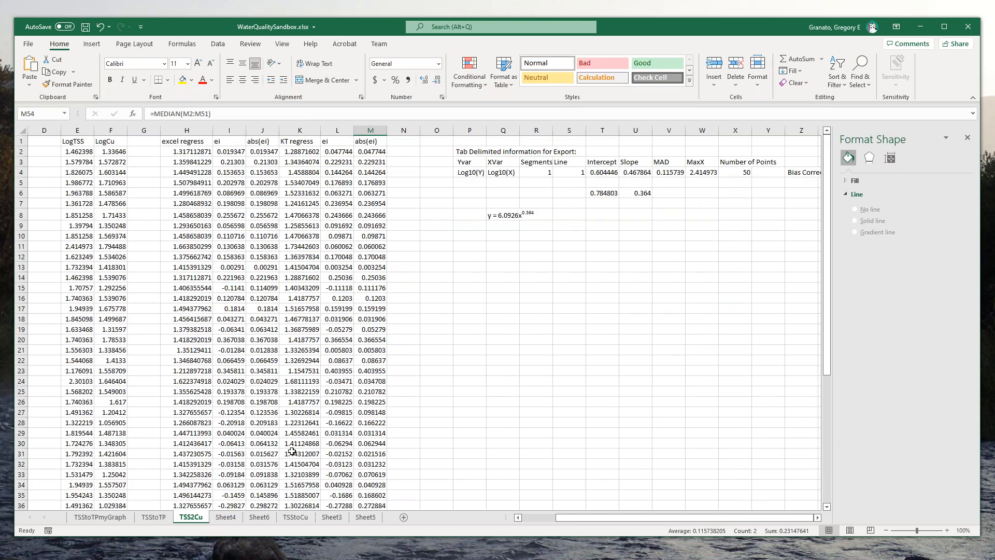
Set the vertical axis of the Sheet4 chart to a logarithmic scale.
{"action": "left_click", "coordinate": [234, 519]}
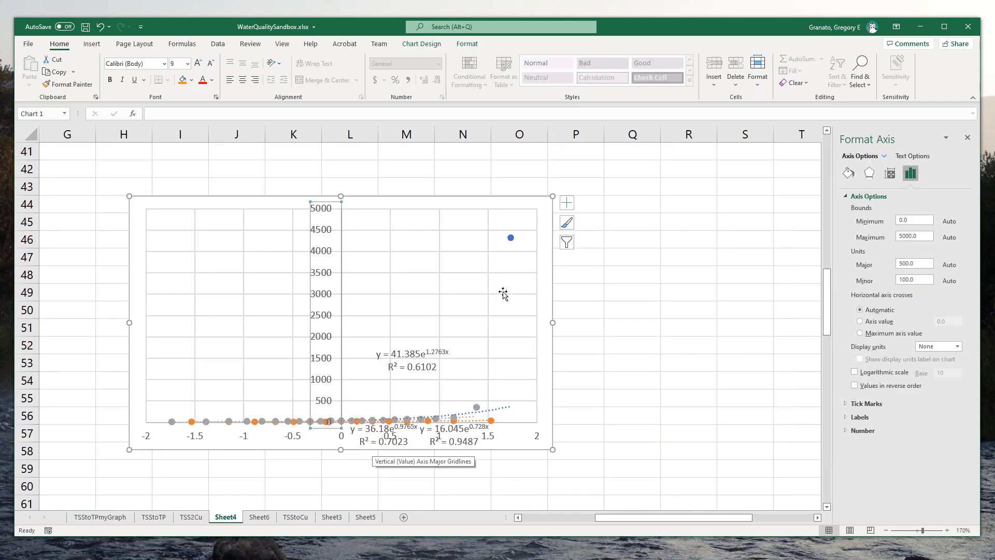
{"action": "mouse_move", "coordinate": [512, 240]}
{"action": "double_click", "coordinate": [324, 298]}
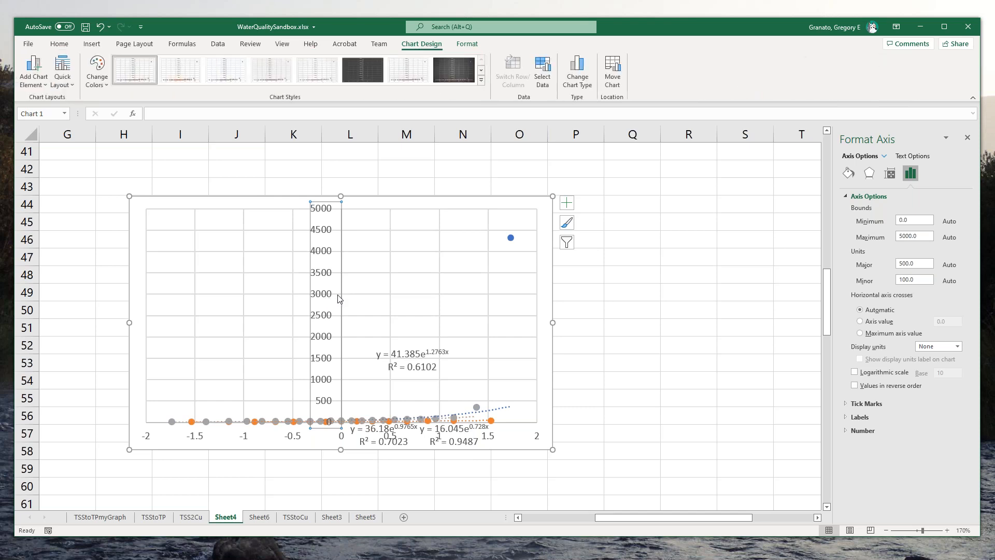
{"action": "left_click", "coordinate": [854, 373]}
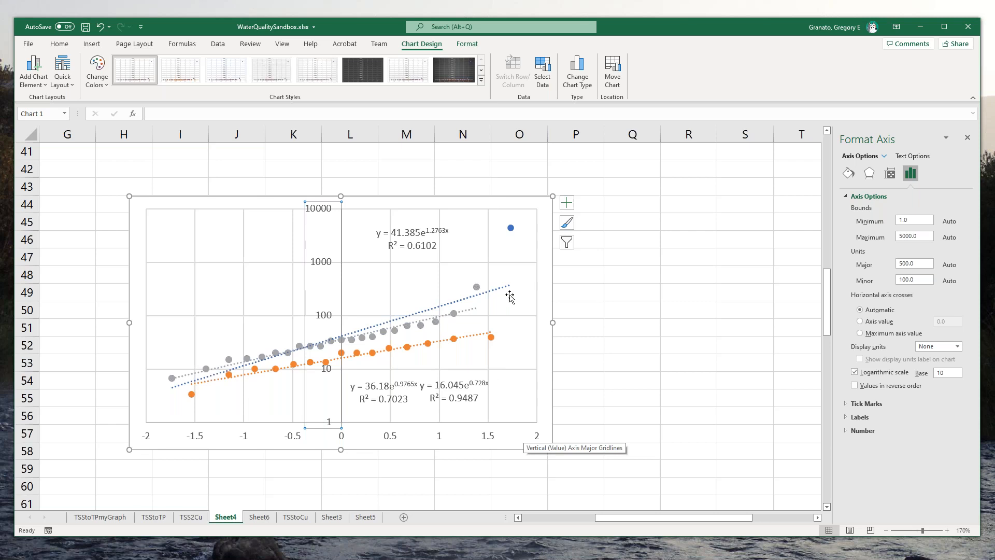
Try to average the Estimated column's values, starting from C47, in cell C44 of Sheet4.
{"action": "left_click_drag", "start_coordinate": [640, 518], "coordinate": [552, 525]}
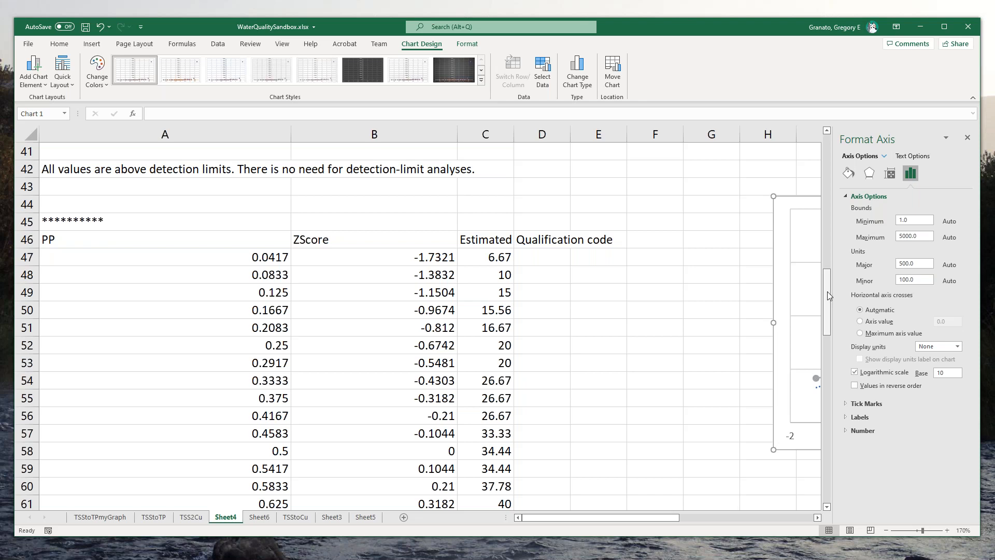
{"action": "mouse_move", "coordinate": [827, 291]}
{"action": "left_mouse_down"}
{"action": "mouse_move", "coordinate": [827, 342]}
{"action": "mouse_move", "coordinate": [828, 294]}
{"action": "left_mouse_up"}
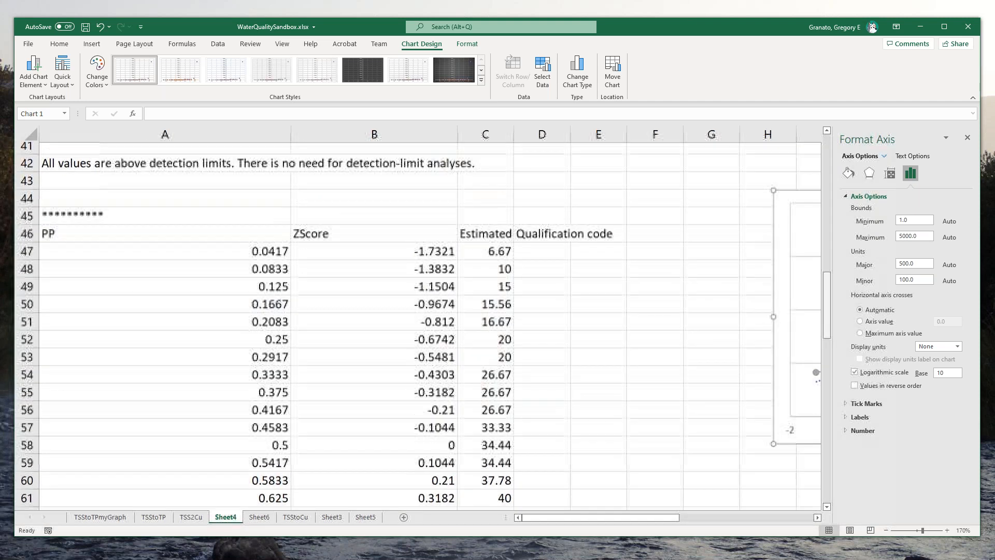
{"action": "left_click", "coordinate": [489, 190]}
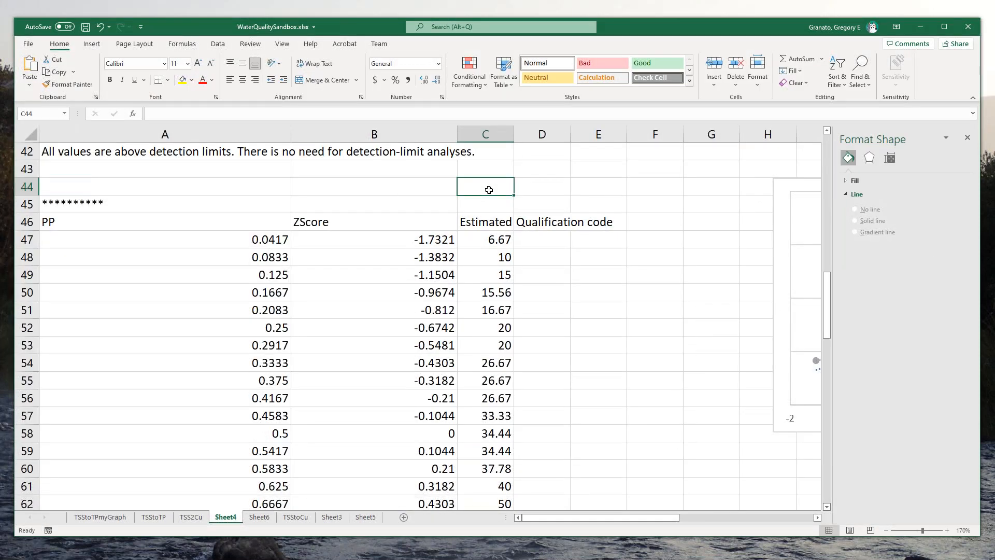
{"action": "type", "text": "average("}
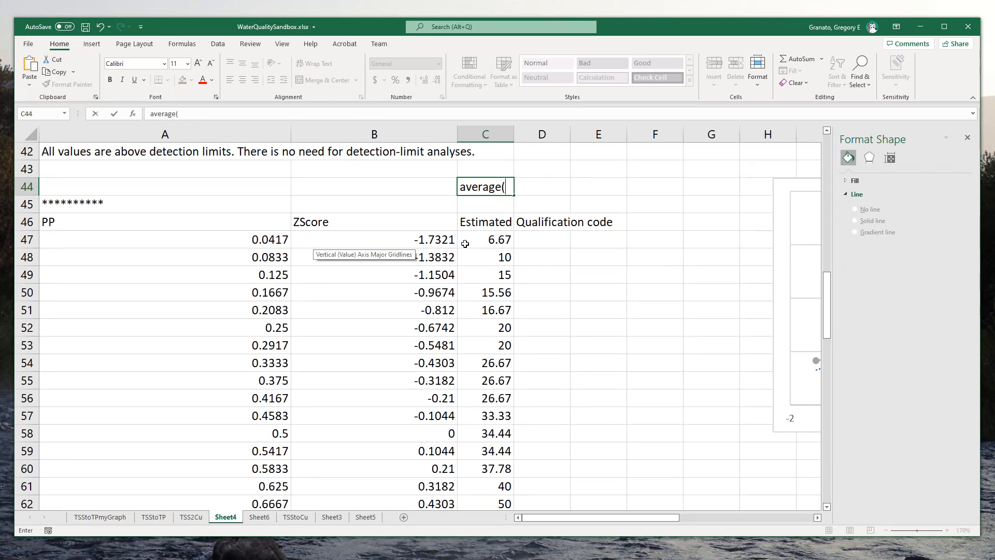
{"action": "left_click_drag", "start_coordinate": [469, 239], "coordinate": [497, 504]}
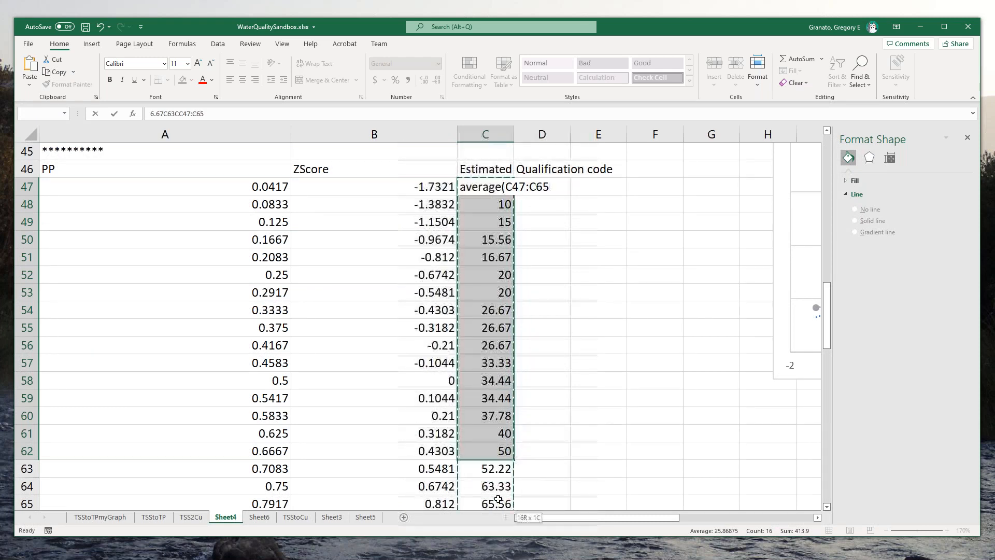
{"action": "left_click_drag", "start_coordinate": [827, 330], "coordinate": [829, 347]}
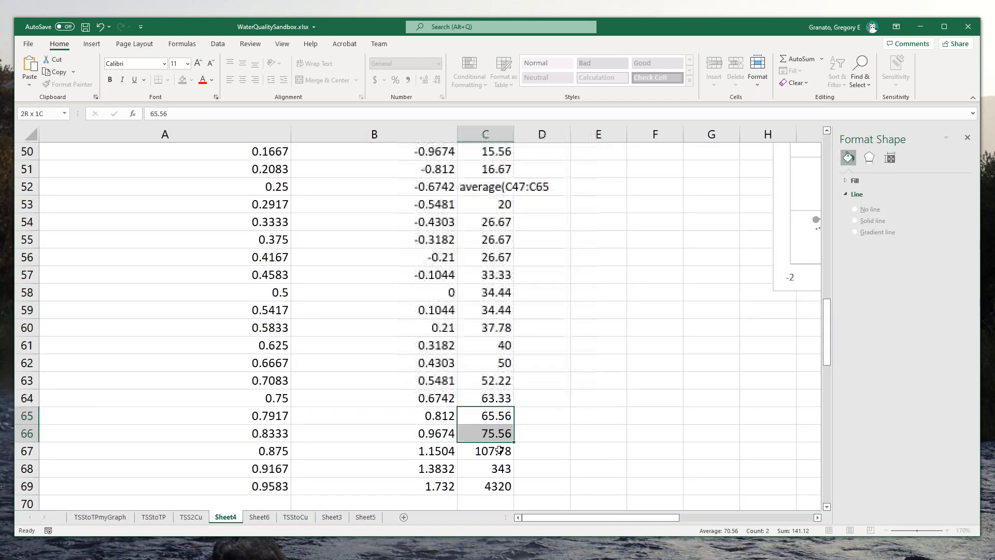
{"action": "left_click_drag", "start_coordinate": [499, 450], "coordinate": [499, 468]}
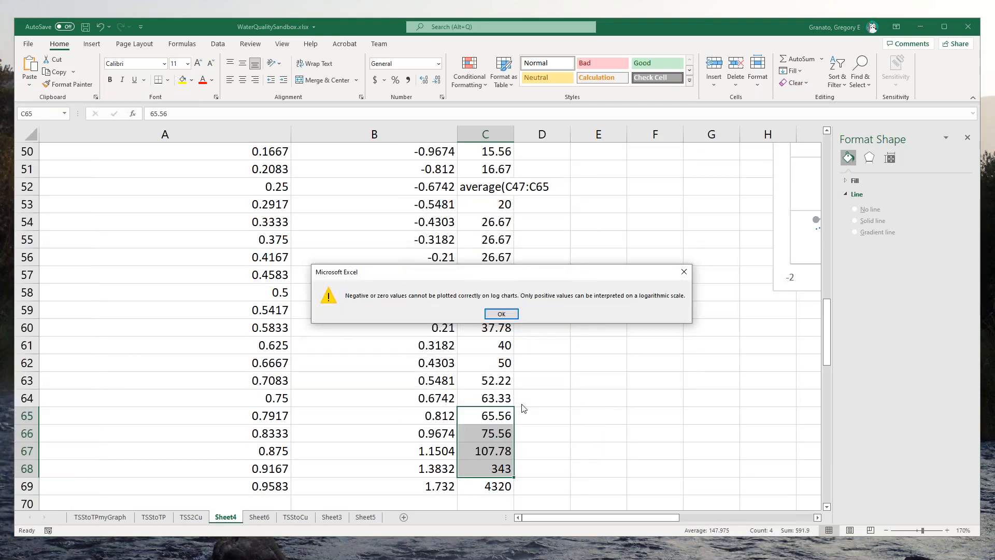
{"action": "left_click", "coordinate": [513, 317]}
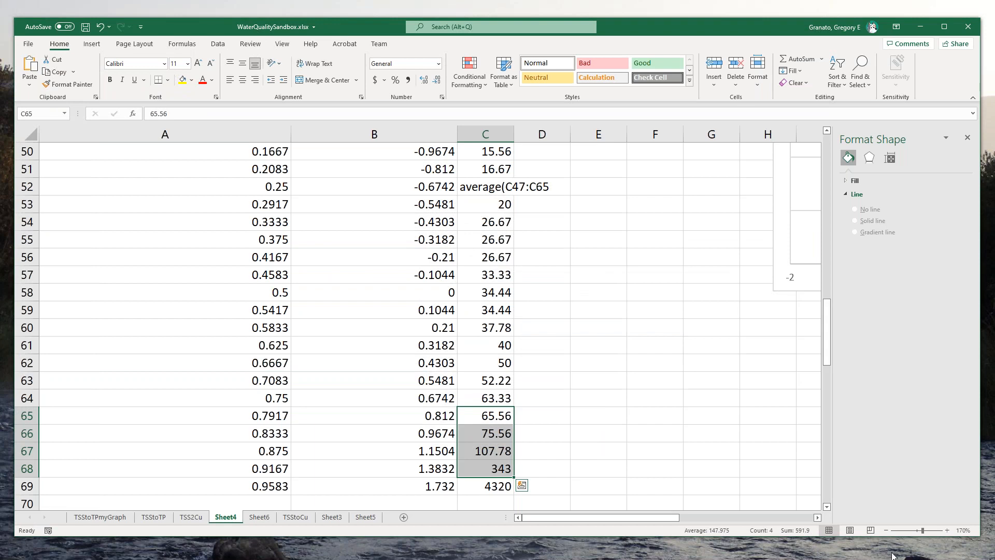
Undo the stray text entries in C44 and C47 and the chart's logarithmic axis change.
{"action": "left_click", "coordinate": [887, 530]}
{"action": "left_click", "coordinate": [887, 531]}
{"action": "left_click", "coordinate": [887, 531]}
{"action": "left_click", "coordinate": [886, 530]}
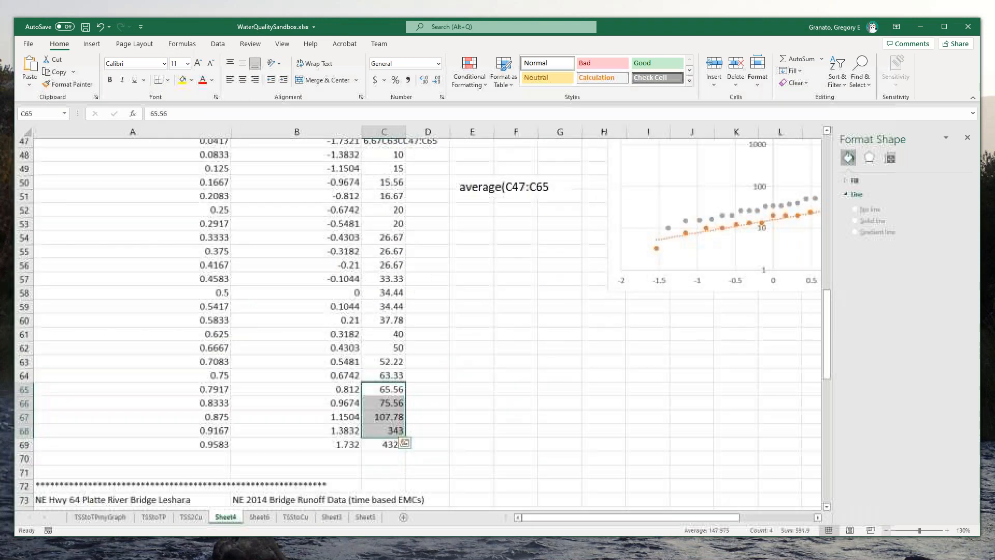
{"action": "left_click_drag", "start_coordinate": [829, 344], "coordinate": [831, 325]}
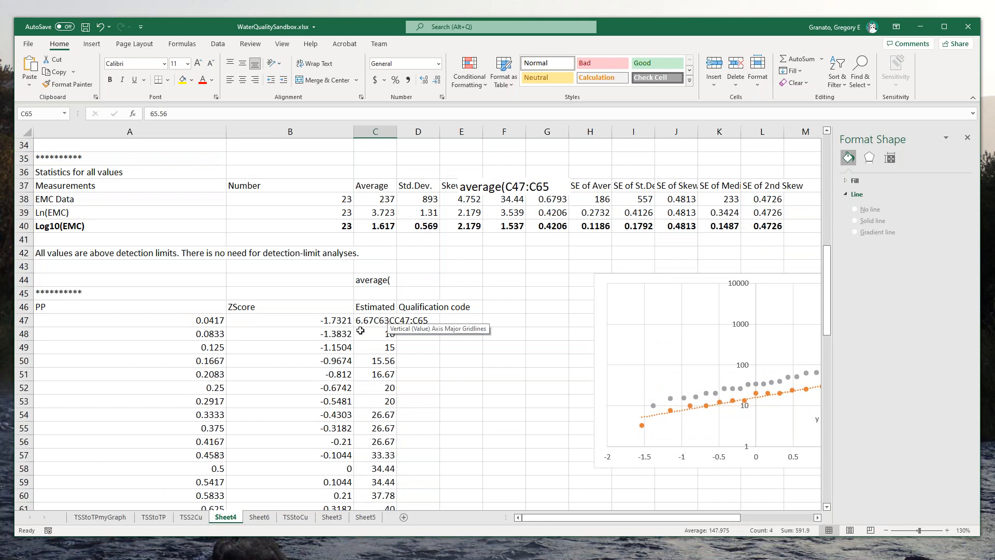
{"action": "left_click", "coordinate": [363, 322]}
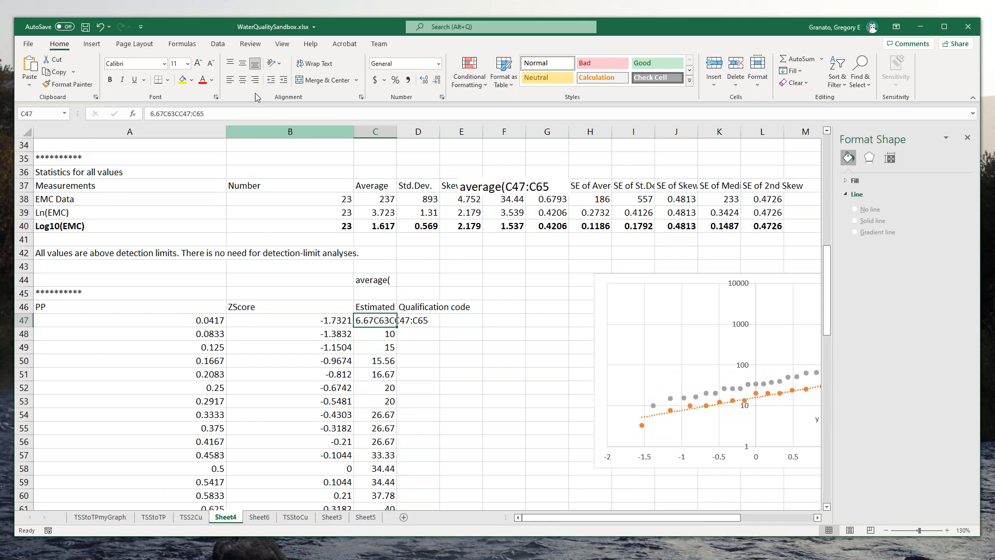
{"action": "left_click", "coordinate": [99, 27]}
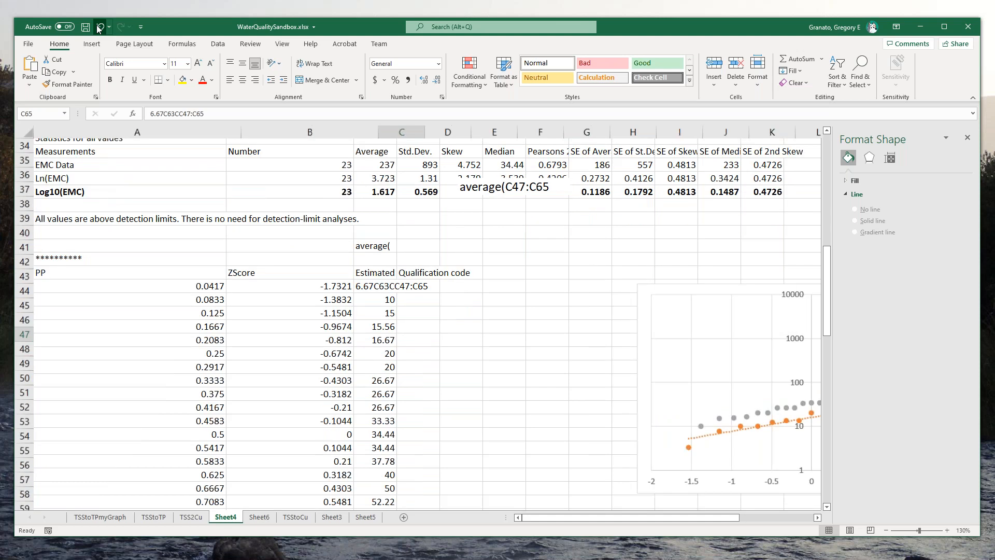
{"action": "left_click", "coordinate": [99, 29]}
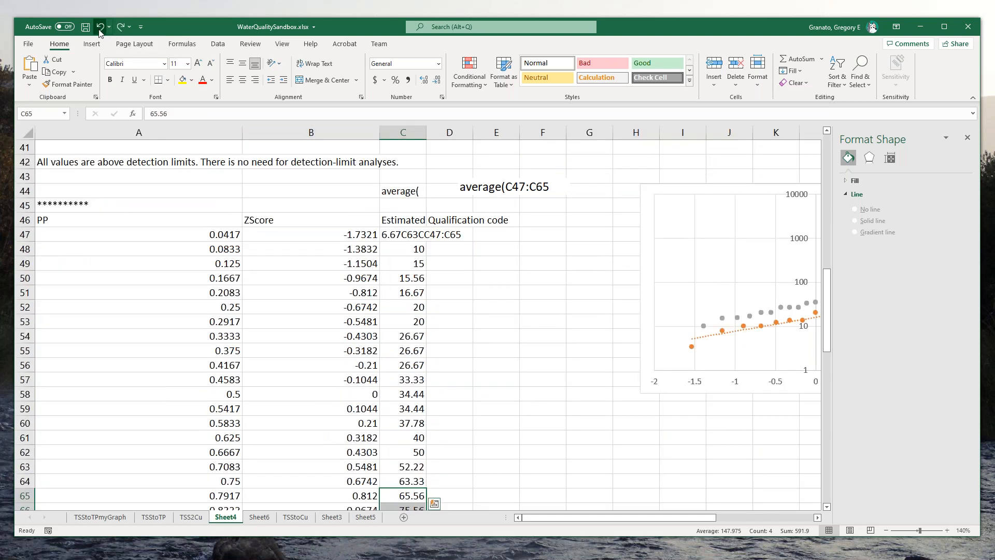
{"action": "scroll", "coordinate": [100, 33], "scroll_direction": "up", "scroll_amount": 1}
{"action": "scroll", "coordinate": [100, 33], "scroll_direction": "up", "scroll_amount": 1}
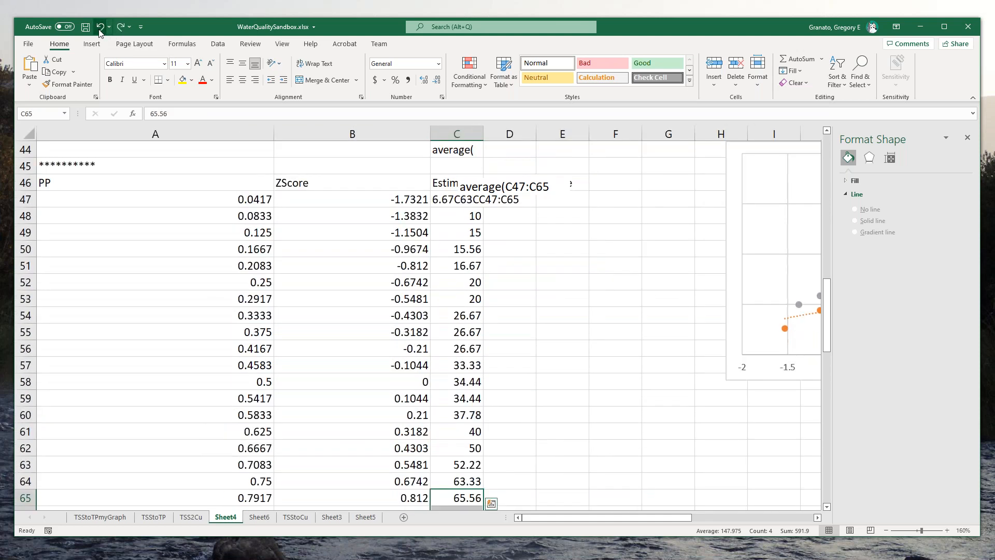
{"action": "left_click", "coordinate": [591, 179]}
{"action": "left_click", "coordinate": [469, 149]}
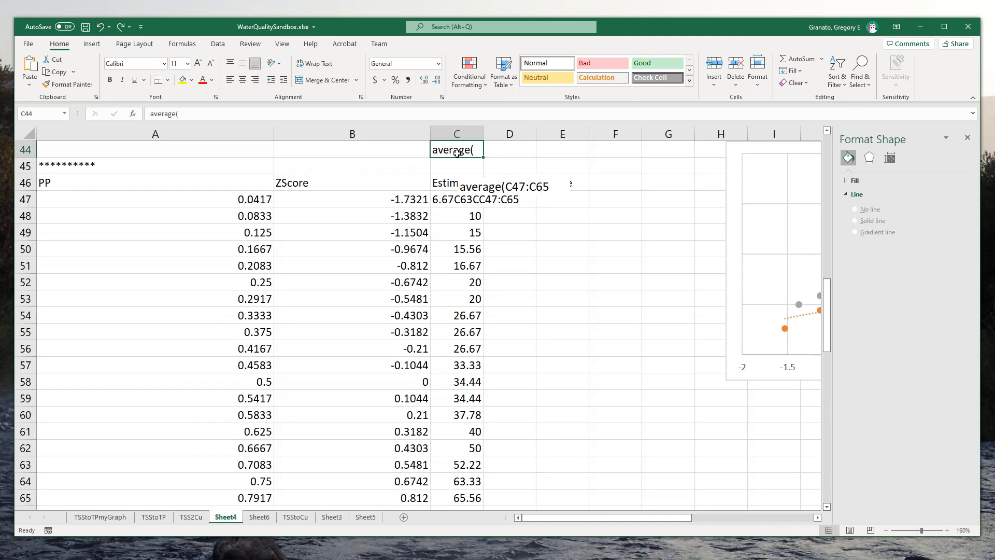
{"action": "right_click", "coordinate": [456, 152]}
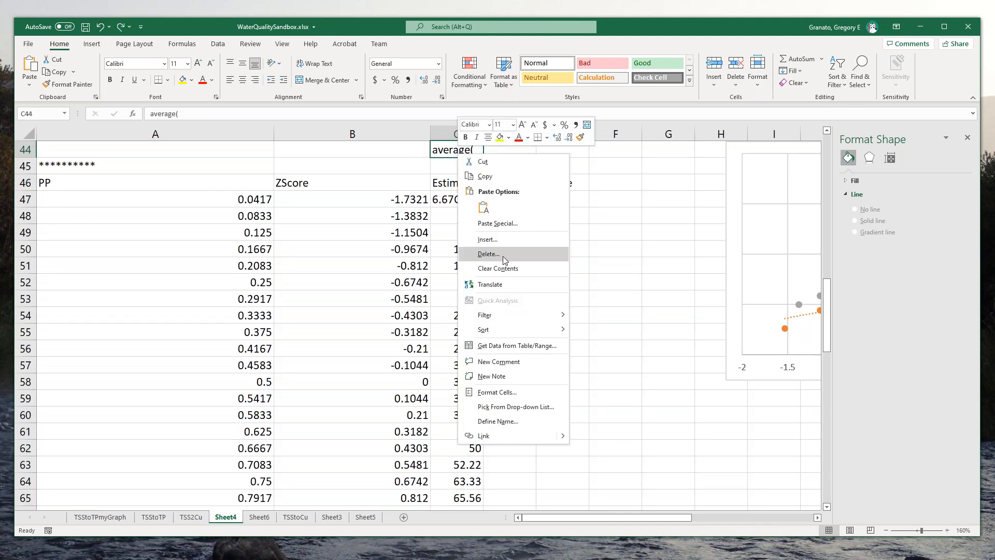
{"action": "left_click", "coordinate": [101, 28]}
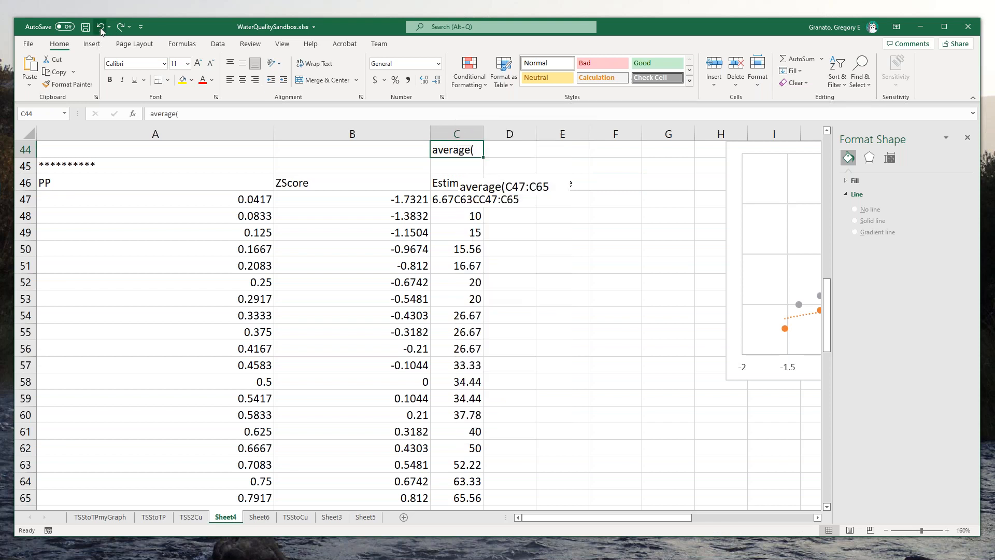
{"action": "left_click", "coordinate": [101, 29]}
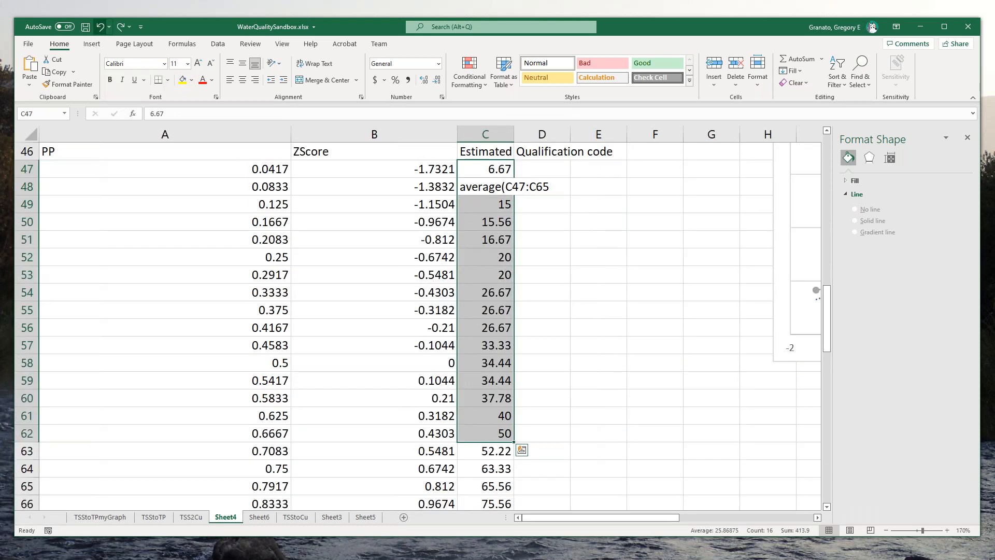
{"action": "left_click", "coordinate": [100, 27]}
{"action": "left_click", "coordinate": [101, 27]}
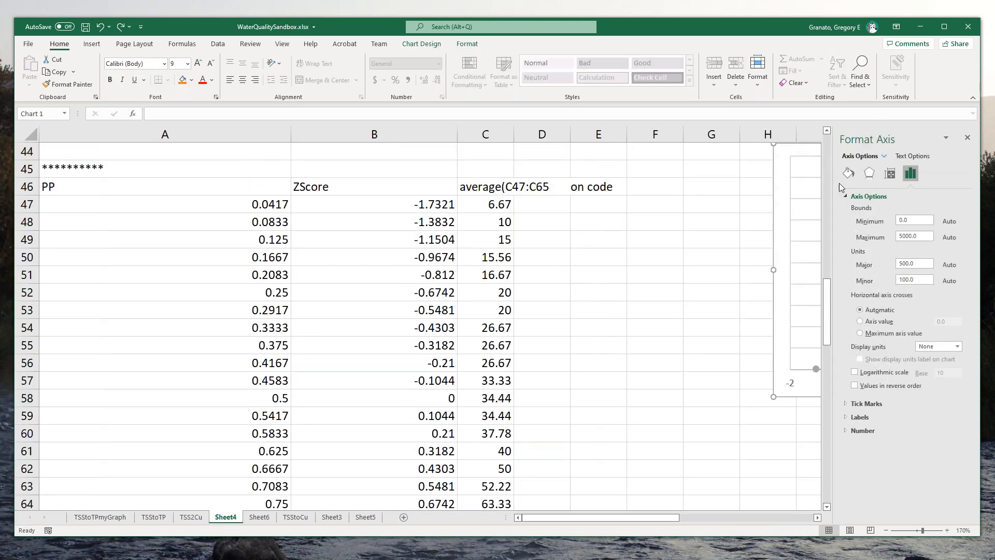
Calculate the average of the Estimated values C47:C69 in cell C43 of Sheet4.
{"action": "left_click_drag", "start_coordinate": [668, 518], "coordinate": [641, 521]}
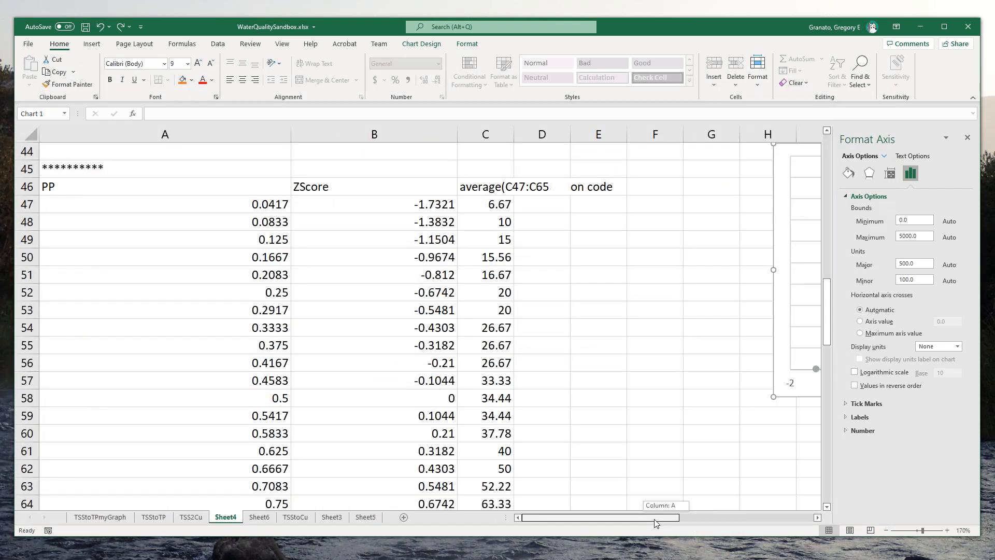
{"action": "left_click", "coordinate": [571, 231]}
{"action": "left_click", "coordinate": [478, 169]}
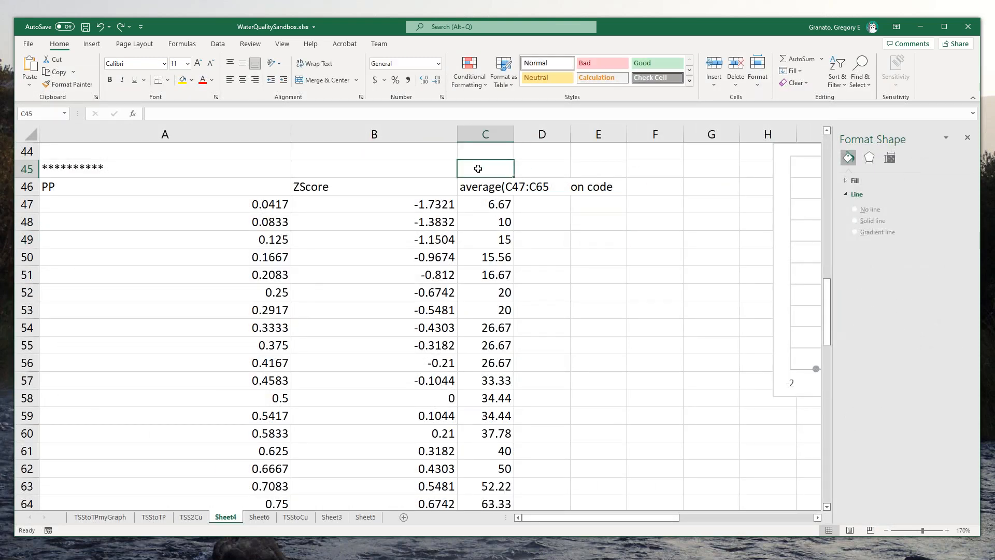
{"action": "key", "text": "Up"}
{"action": "key", "text": "Up"}
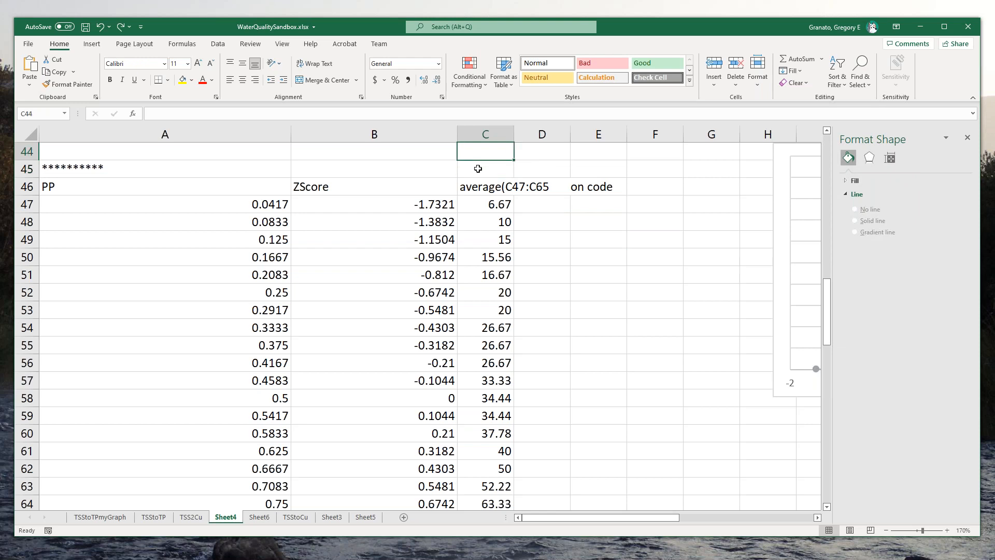
{"action": "type", "text": "=av"}
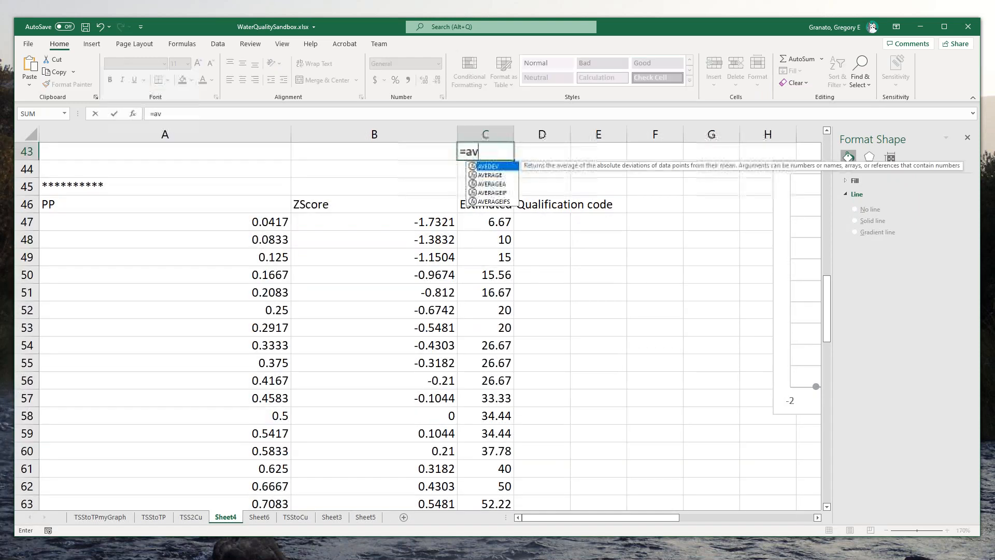
{"action": "type", "text": "eerage("}
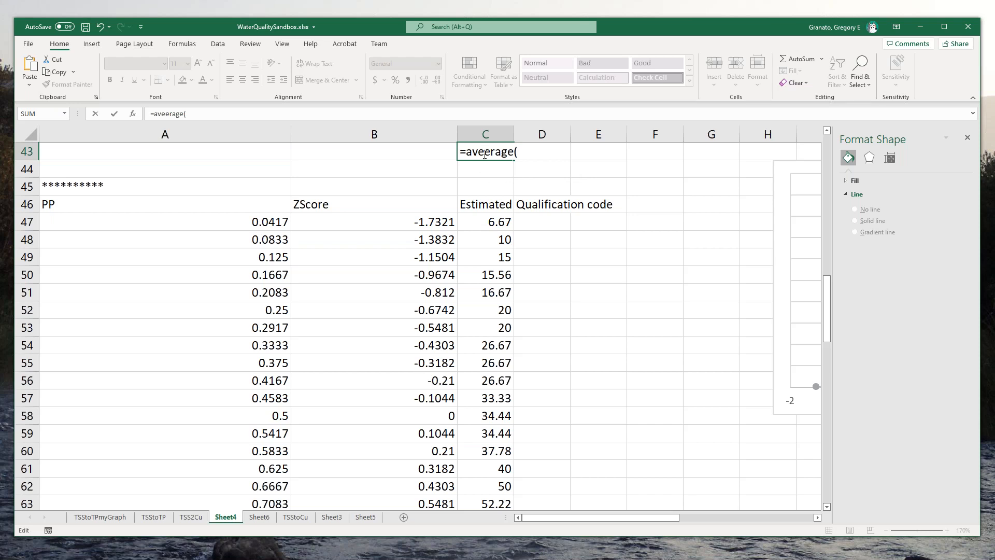
{"action": "key", "text": "BackSpace"}
{"action": "key", "text": "End"}
{"action": "left_click_drag", "start_coordinate": [483, 223], "coordinate": [500, 459]}
{"action": "key", "text": "Return"}
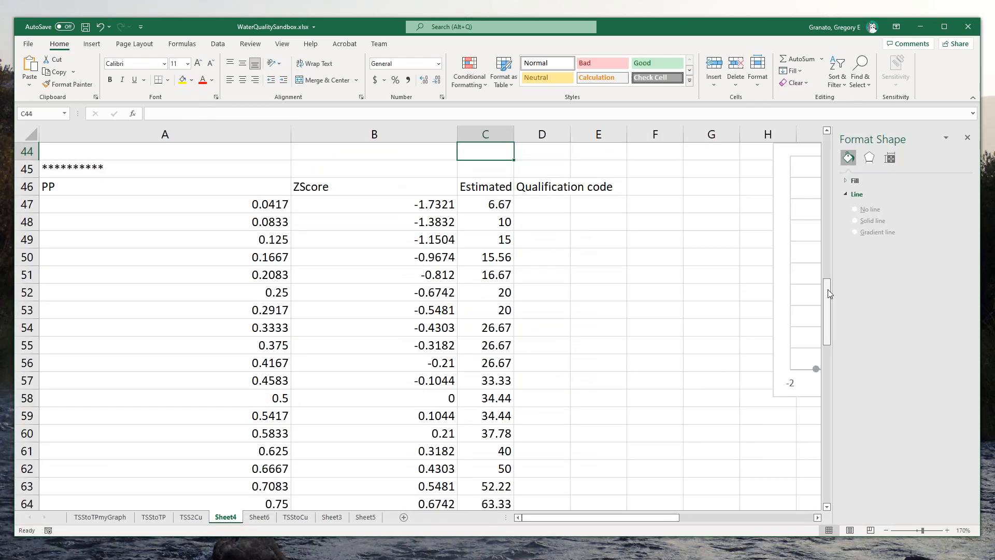
Calculate the standard deviation of the Estimated values C47:C69 with STDEV in cell C44.
{"action": "scroll", "coordinate": [828, 286], "scroll_direction": "up", "scroll_amount": 1}
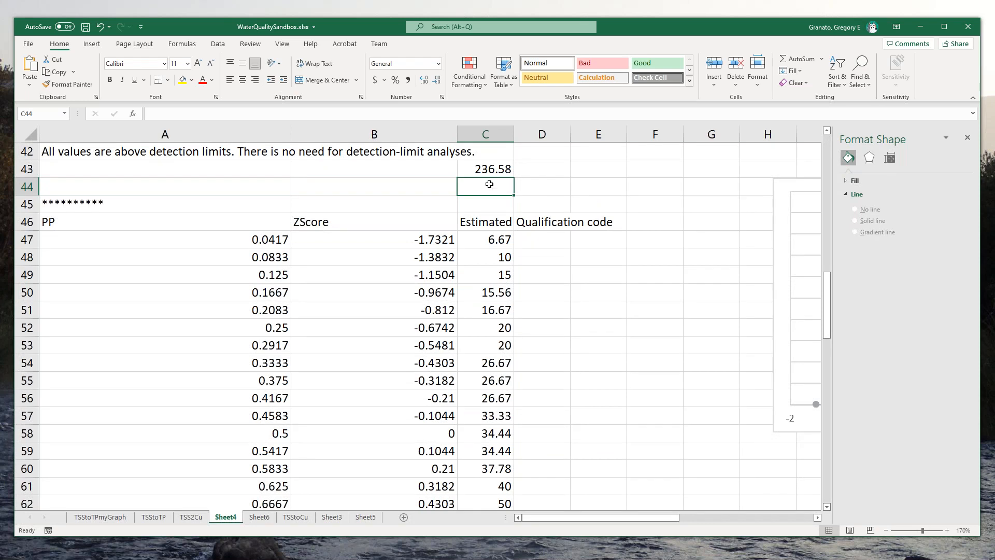
{"action": "type", "text": "=std"}
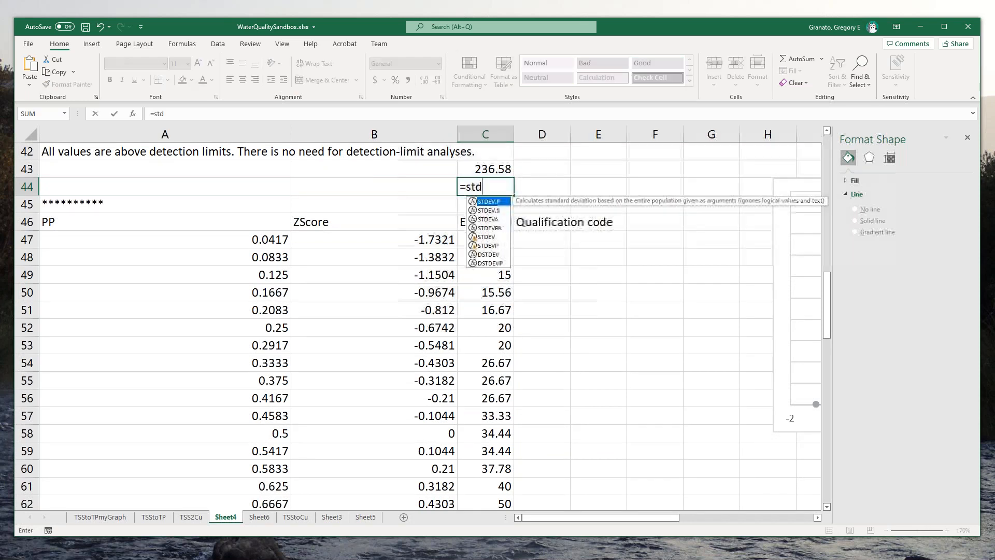
{"action": "type", "text": "ev("}
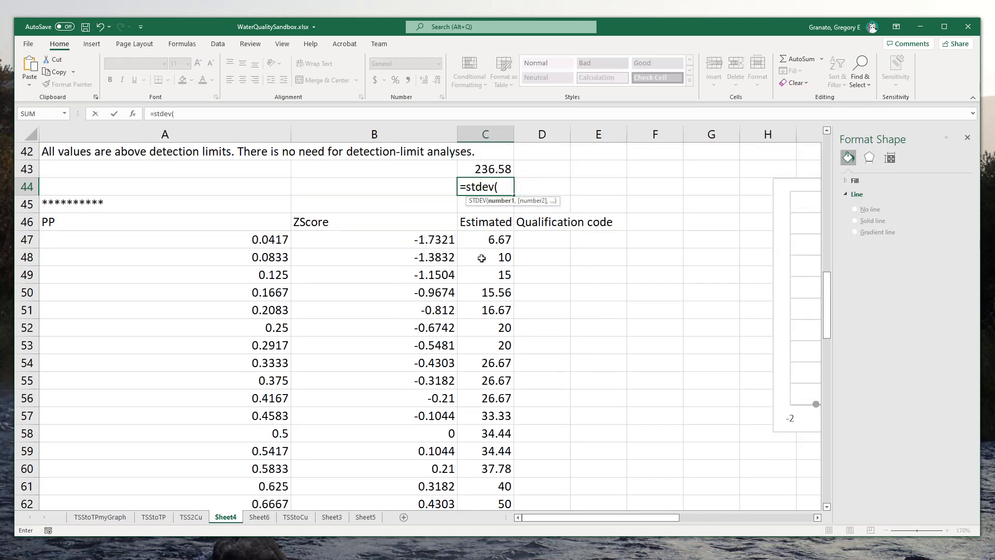
{"action": "left_click_drag", "start_coordinate": [485, 240], "coordinate": [492, 472]}
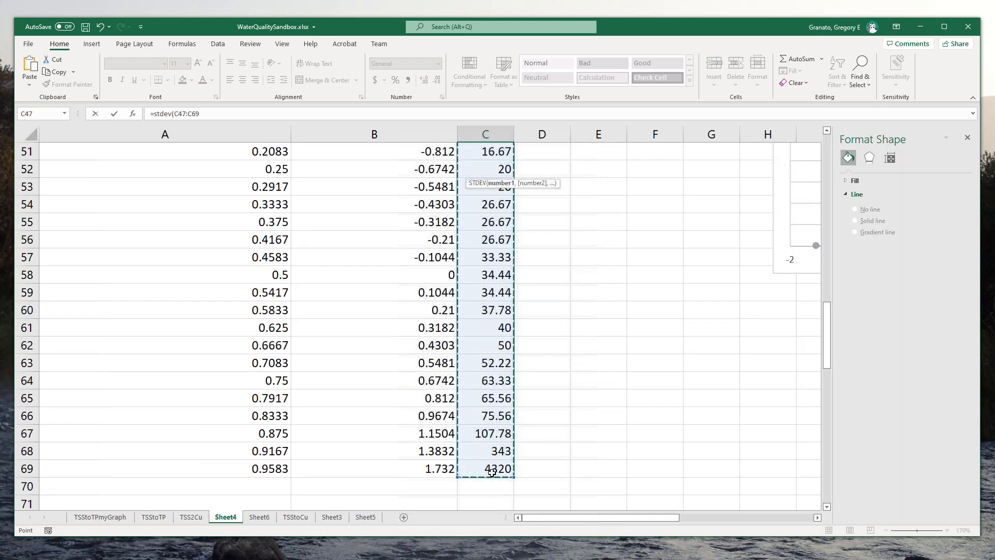
{"action": "type", "text": ")"}
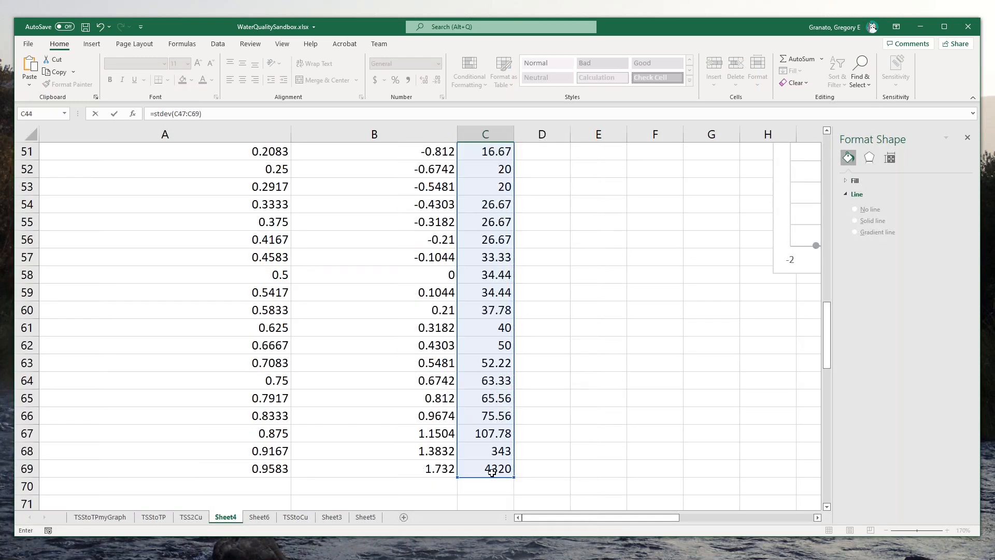
{"action": "key", "text": "Return"}
{"action": "left_click_drag", "start_coordinate": [828, 340], "coordinate": [827, 332]}
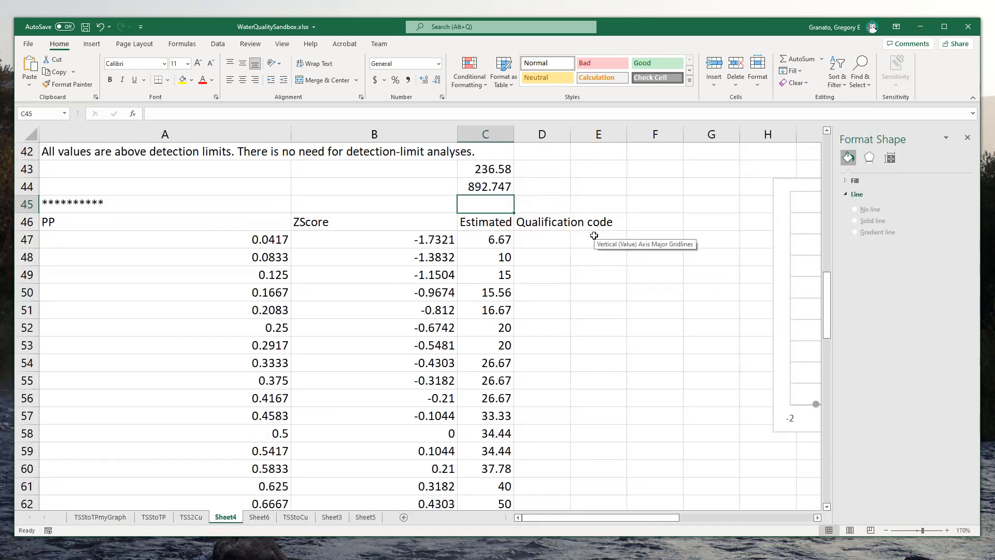
Add a K header in E46 and enter the formula =(C47-C43)/C44 in E47.
{"action": "left_click", "coordinate": [592, 218]}
{"action": "type", "text": "K"}
{"action": "key", "text": "Return"}
{"action": "type", "text": "="}
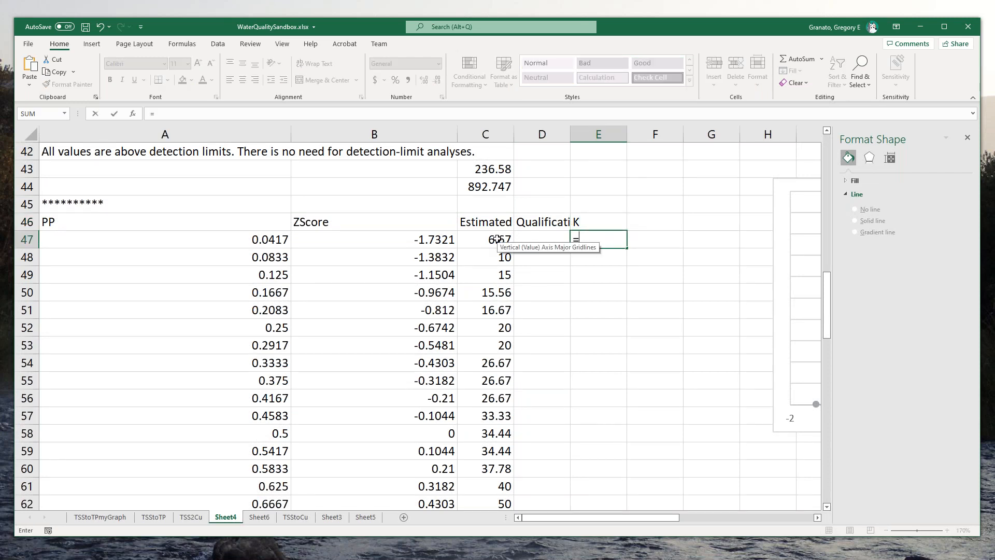
{"action": "type", "text": "("}
{"action": "left_click", "coordinate": [497, 239]}
{"action": "type", "text": "-"}
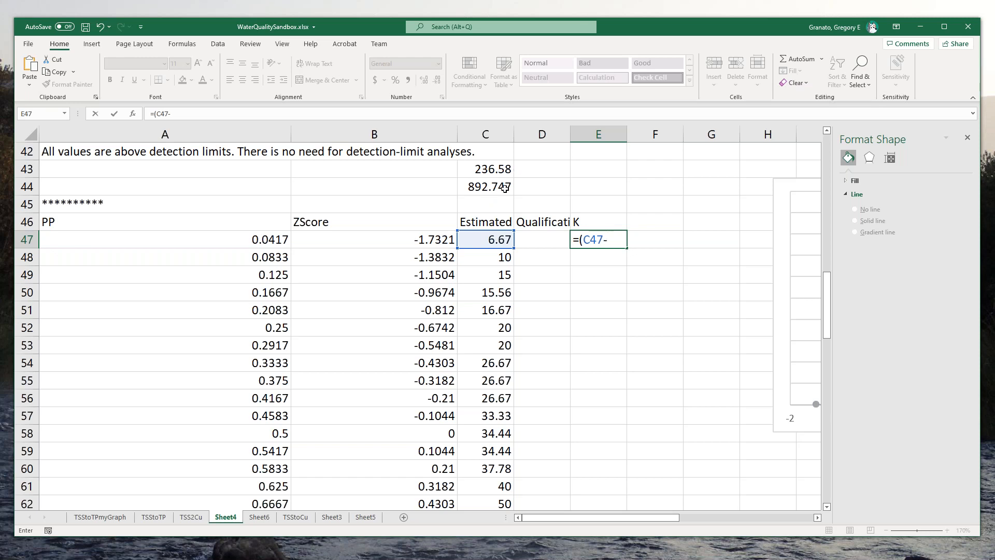
{"action": "left_click", "coordinate": [495, 169]}
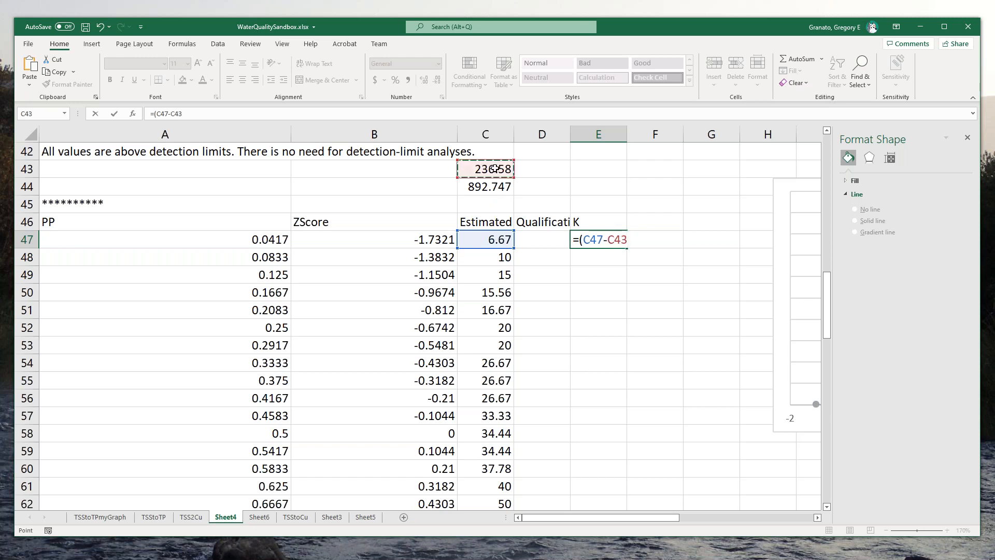
{"action": "type", "text": ")/"}
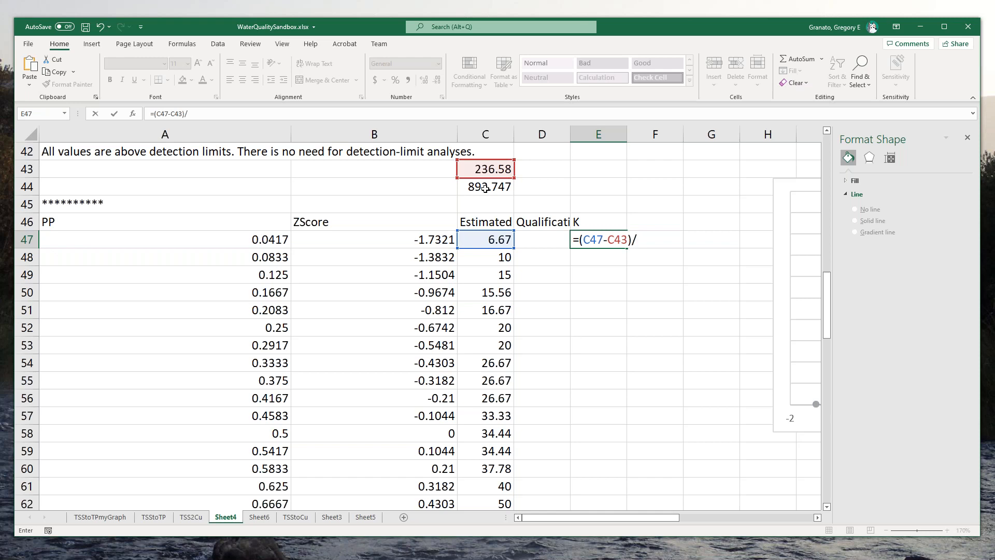
{"action": "left_click", "coordinate": [483, 189]}
{"action": "key", "text": "Return"}
Try to fill the K formula from E47 down to E69 with its relative references.
{"action": "right_click", "coordinate": [598, 241]}
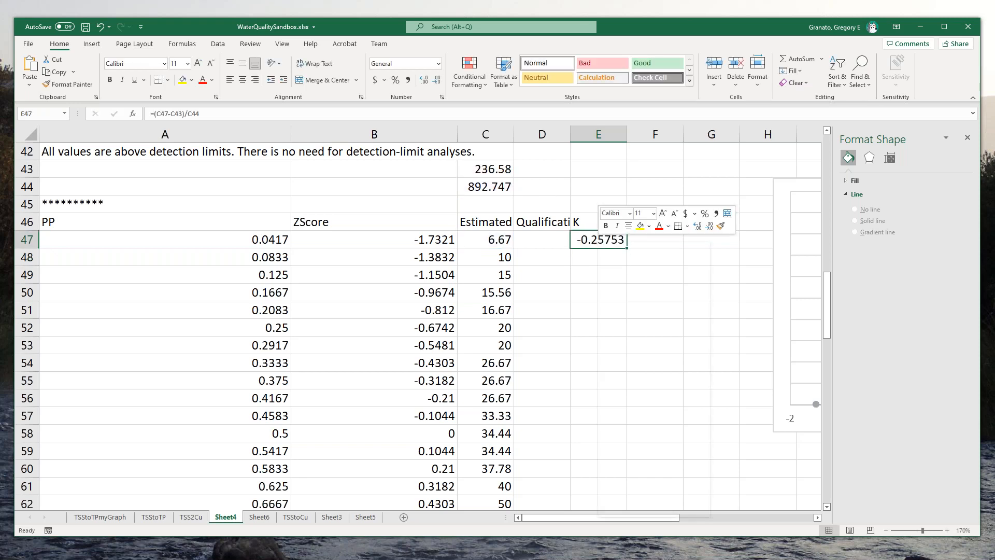
{"action": "left_click", "coordinate": [629, 265]}
{"action": "left_click_drag", "start_coordinate": [628, 248], "coordinate": [625, 473]}
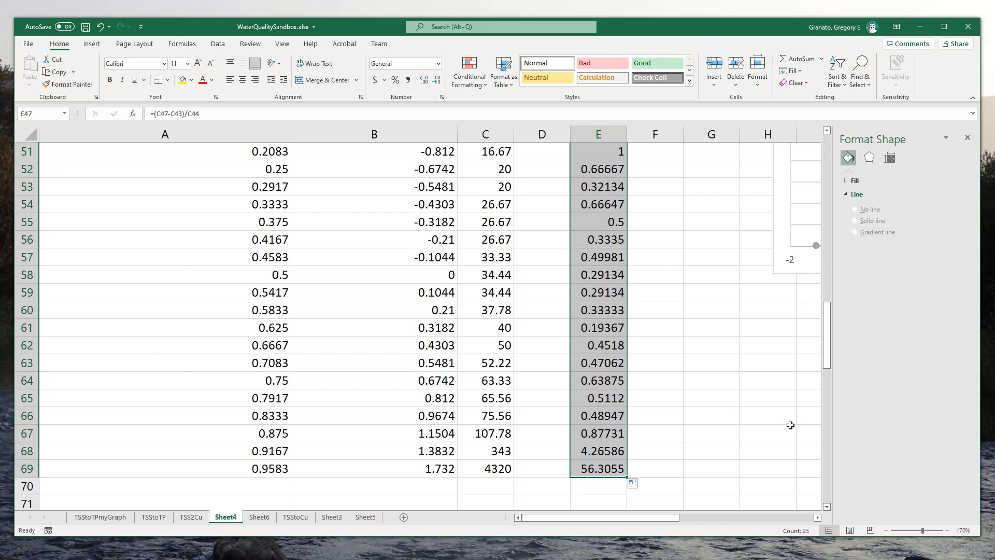
Lock the mean and standard deviation rows in E47's formula so it reads =(C47-C$43)/C$44.
{"action": "left_click_drag", "start_coordinate": [825, 362], "coordinate": [826, 338]}
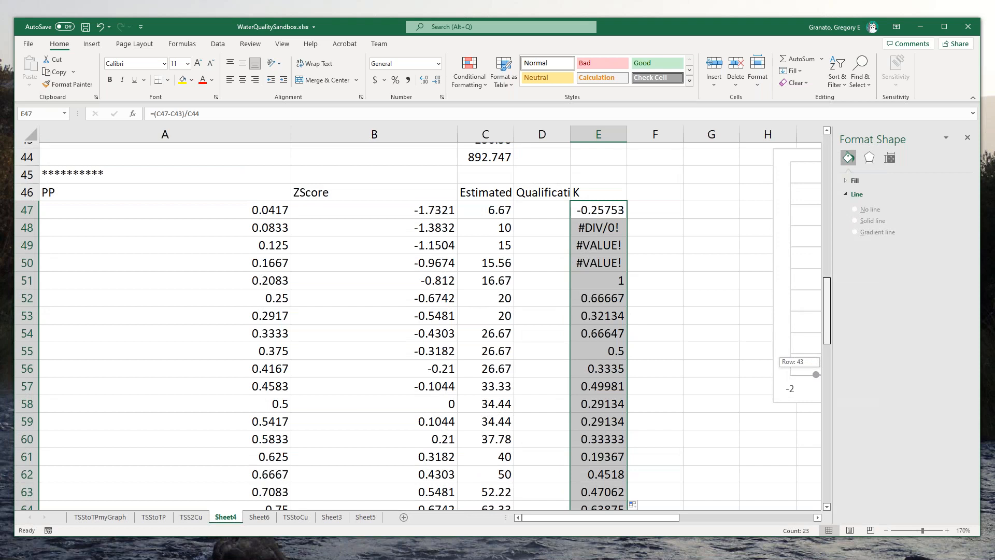
{"action": "left_click", "coordinate": [603, 204]}
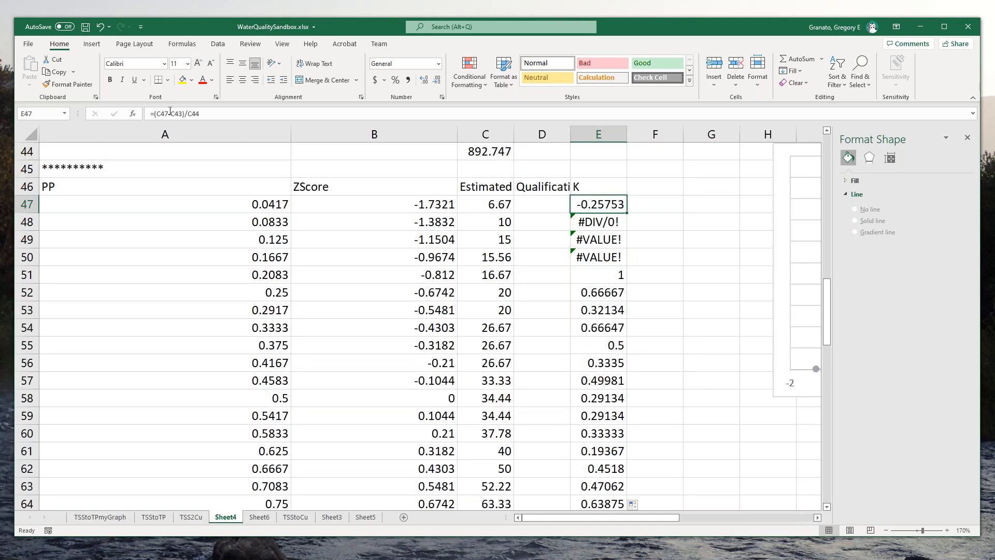
{"action": "left_click", "coordinate": [171, 112]}
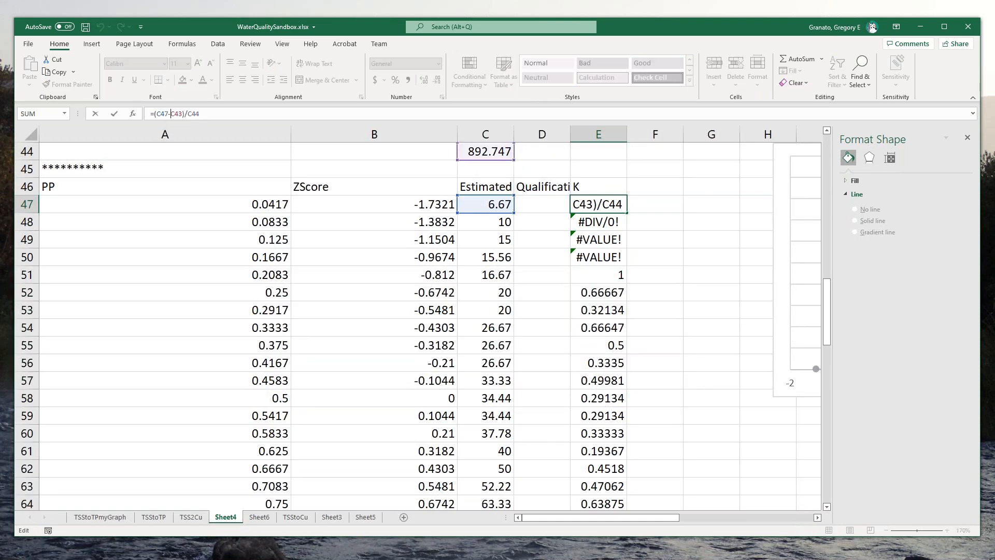
{"action": "left_click", "coordinate": [827, 131]}
{"action": "left_click", "coordinate": [828, 131]}
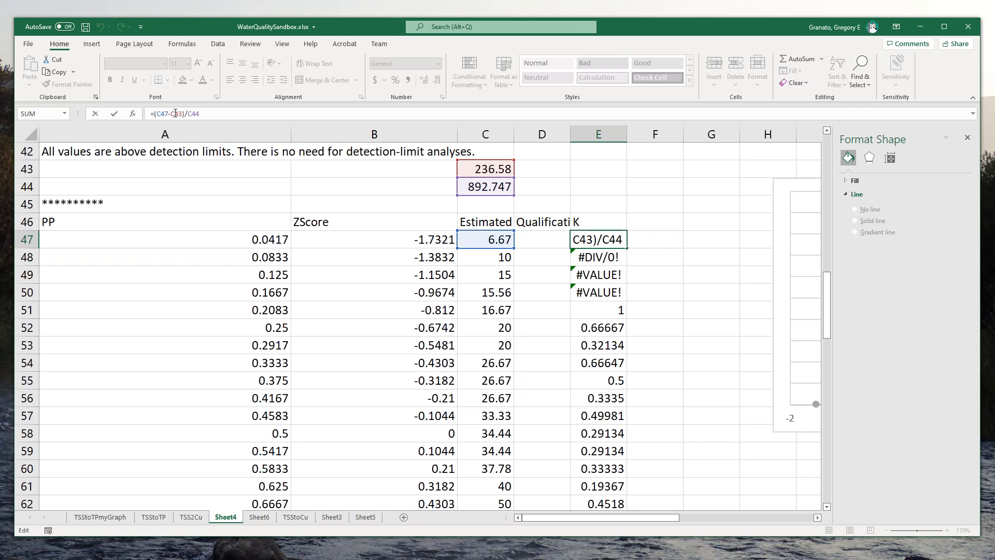
{"action": "left_click", "coordinate": [175, 113]}
{"action": "type", "text": "$"}
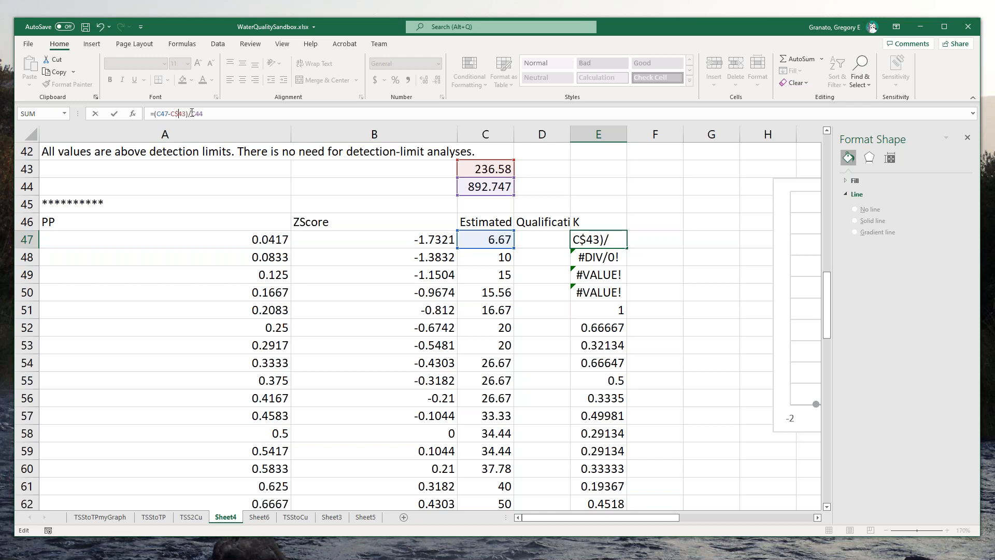
{"action": "left_click", "coordinate": [197, 113]}
{"action": "type", "text": "$"}
{"action": "key", "text": "Return"}
Fill the corrected K formula from E47 down through E69.
{"action": "left_click", "coordinate": [614, 243]}
{"action": "right_click", "coordinate": [616, 242]}
{"action": "left_click", "coordinate": [643, 262]}
{"action": "left_click_drag", "start_coordinate": [630, 248], "coordinate": [629, 478]}
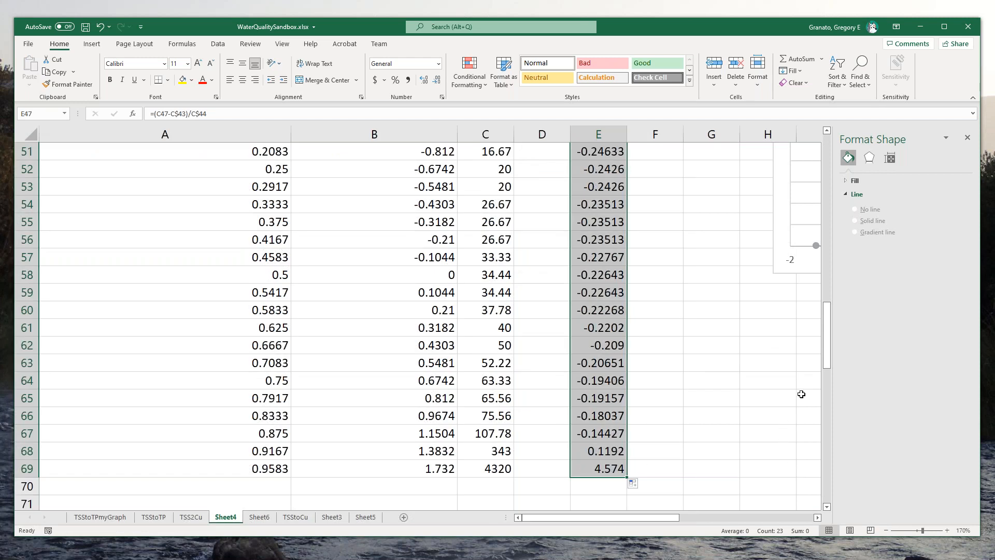
Review the K values in E47:E69 against the Estimated concentrations, including the highest value in row 69.
{"action": "left_click_drag", "start_coordinate": [828, 362], "coordinate": [829, 347]}
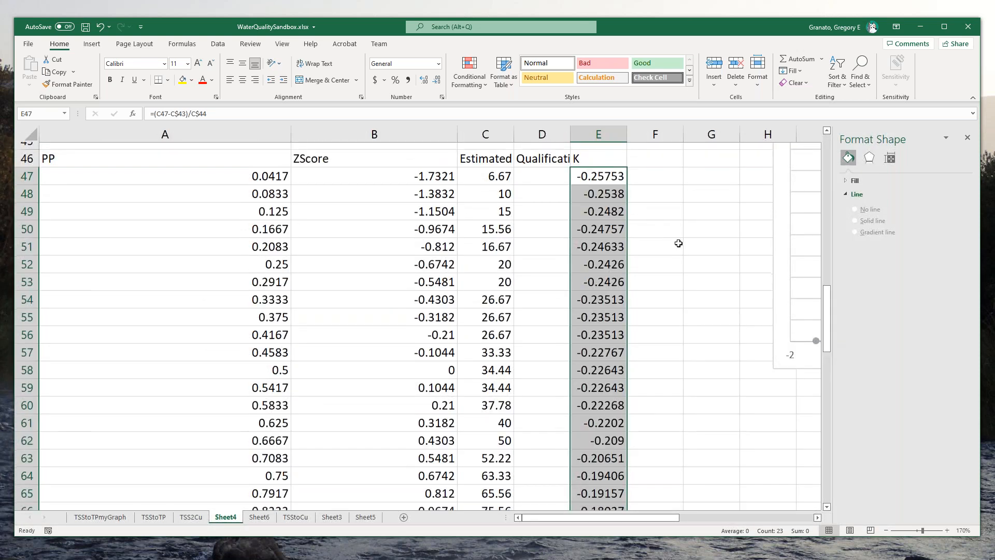
{"action": "left_click", "coordinate": [597, 171]}
{"action": "left_click", "coordinate": [596, 184]}
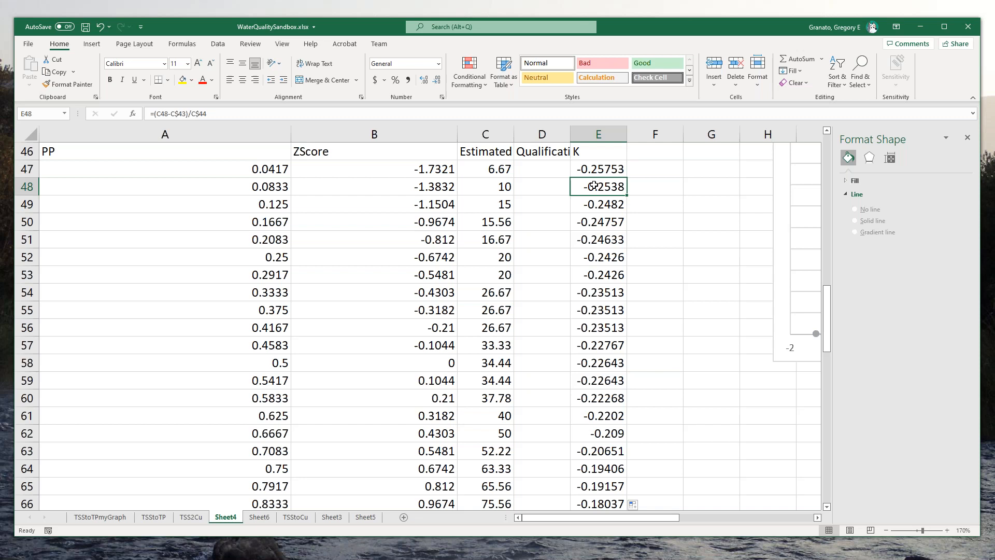
{"action": "left_click_drag", "start_coordinate": [828, 304], "coordinate": [824, 331]}
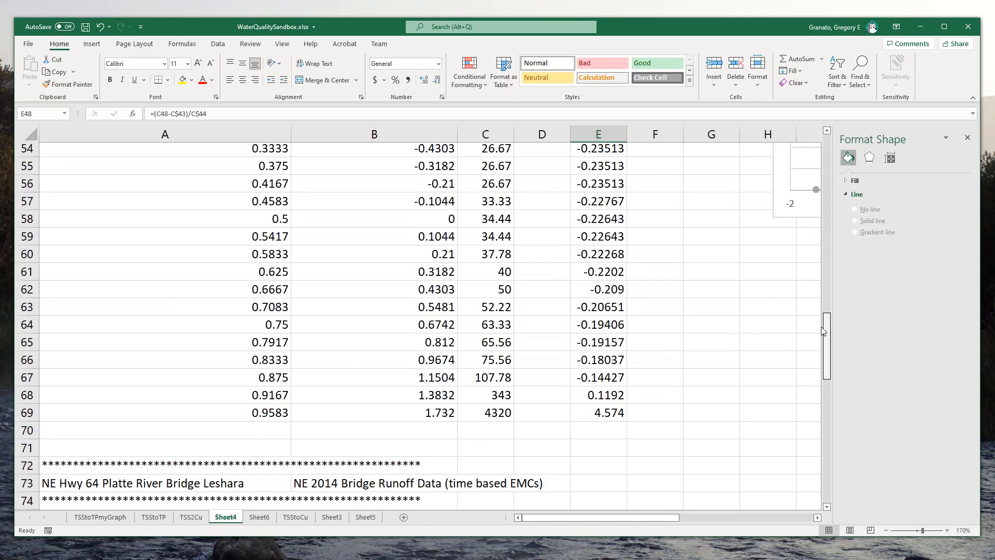
{"action": "left_click", "coordinate": [498, 415]}
{"action": "left_click", "coordinate": [608, 419]}
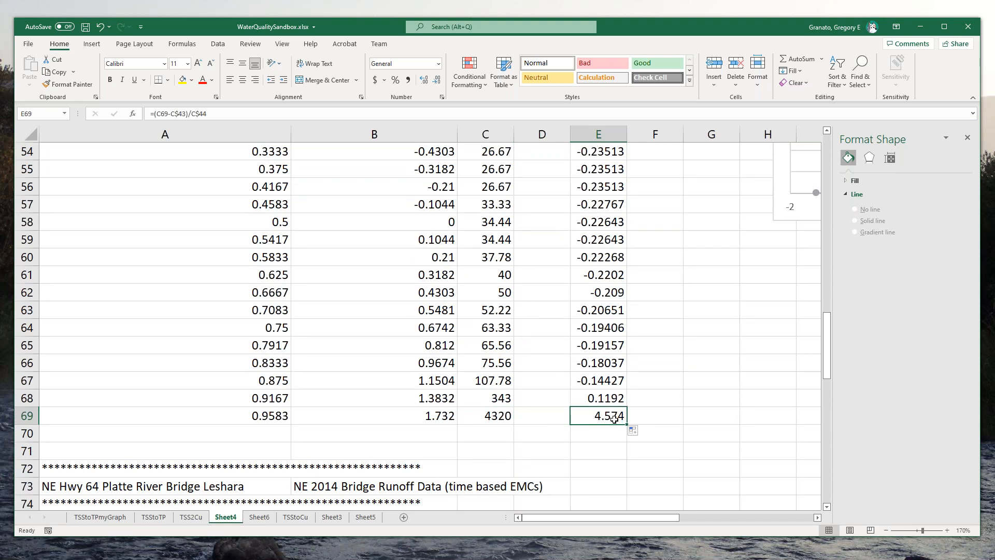
{"action": "mouse_move", "coordinate": [830, 361]}
{"action": "left_mouse_down"}
{"action": "mouse_move", "coordinate": [825, 335]}
{"action": "mouse_move", "coordinate": [828, 358]}
{"action": "left_mouse_up"}
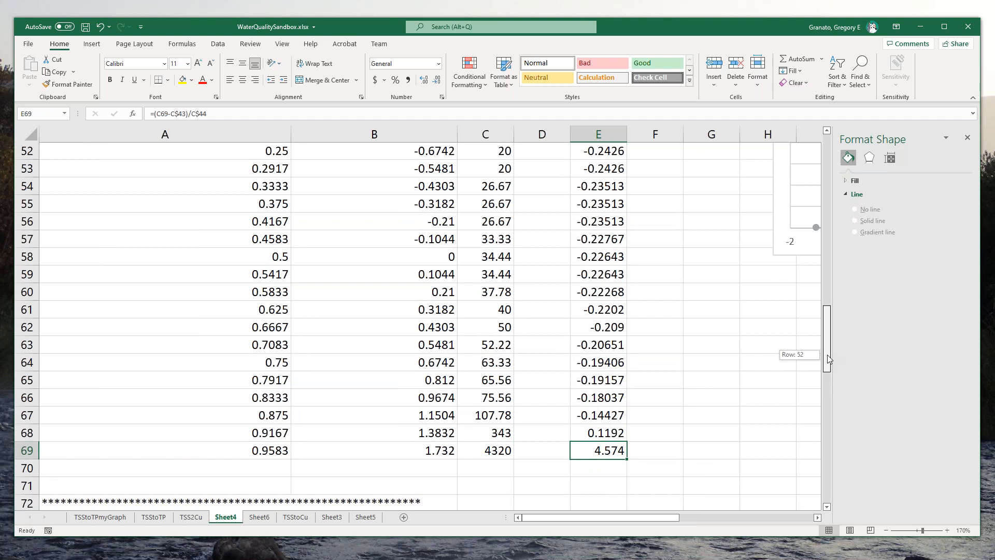
{"action": "left_click_drag", "start_coordinate": [828, 359], "coordinate": [827, 328]}
{"action": "left_click", "coordinate": [602, 238]}
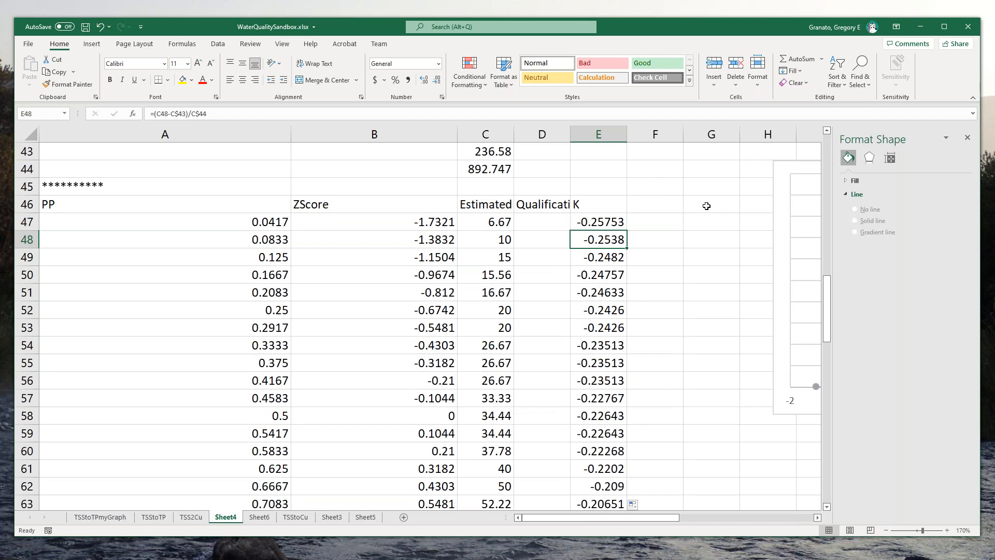
Compare the plotted points and trendlines in the Sheet4 chart with the K column values.
{"action": "left_click", "coordinate": [828, 287]}
{"action": "left_click_drag", "start_coordinate": [675, 521], "coordinate": [723, 523]}
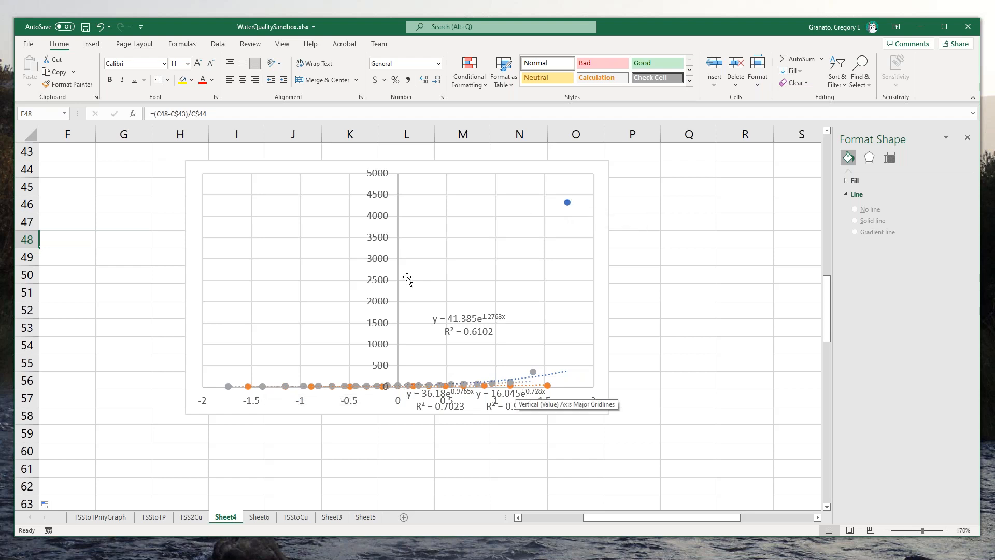
{"action": "left_click_drag", "start_coordinate": [652, 521], "coordinate": [603, 527]}
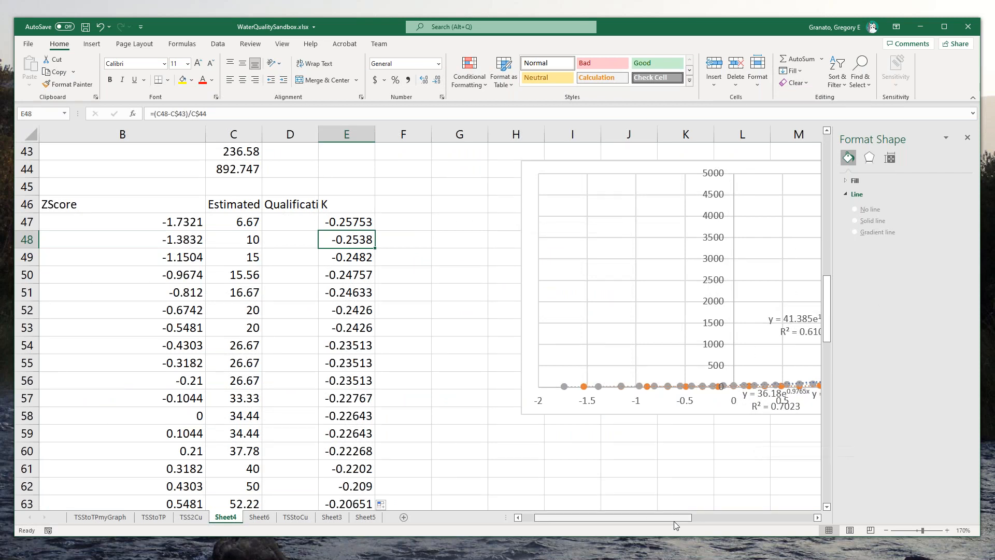
{"action": "left_click_drag", "start_coordinate": [674, 519], "coordinate": [706, 524]}
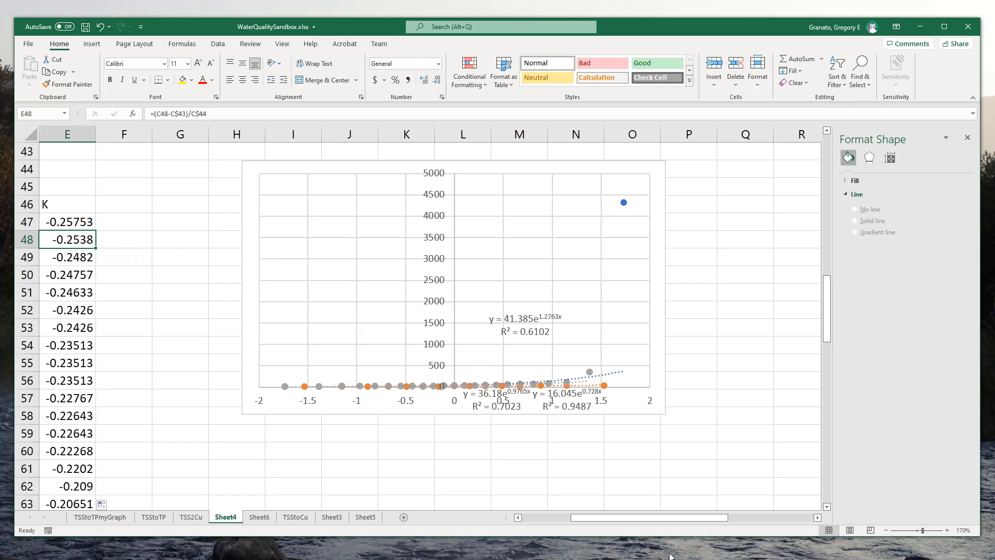
{"action": "left_click_drag", "start_coordinate": [654, 516], "coordinate": [632, 518]}
{"action": "left_click_drag", "start_coordinate": [829, 316], "coordinate": [823, 362]}
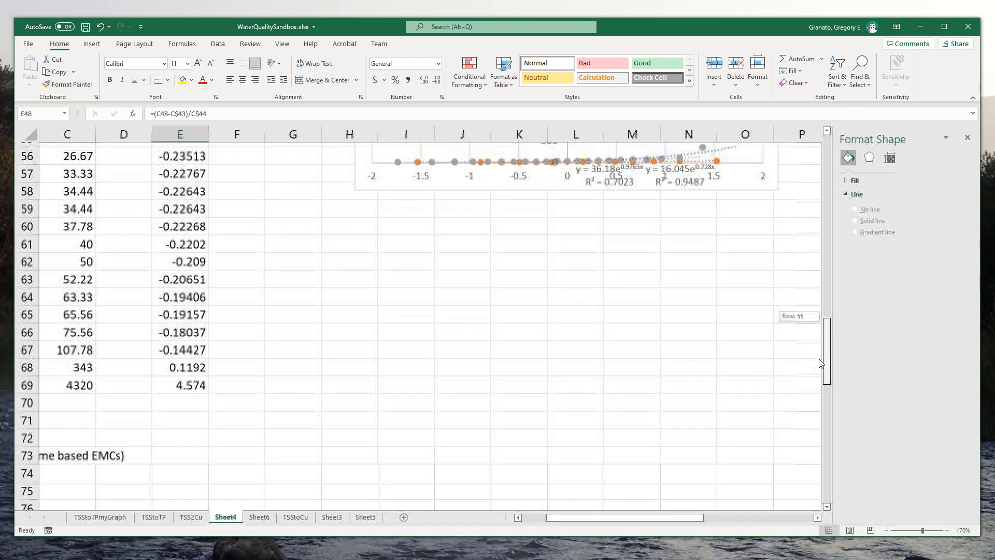
{"action": "left_click_drag", "start_coordinate": [559, 519], "coordinate": [526, 522]}
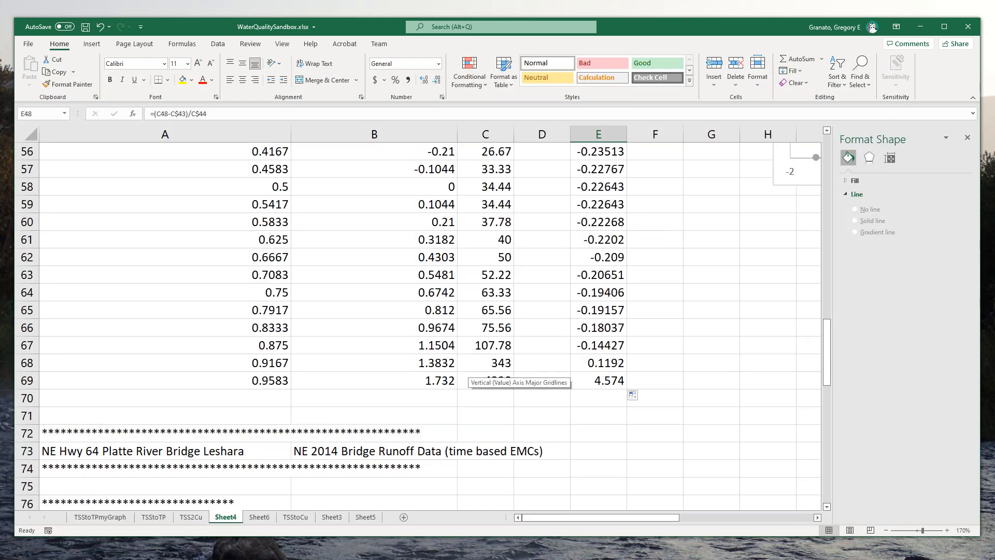
Compare the two highest suspended-solids concentrations in C68 and C69 on Sheet4 with the site details and summary statistics above them.
{"action": "left_click", "coordinate": [489, 381]}
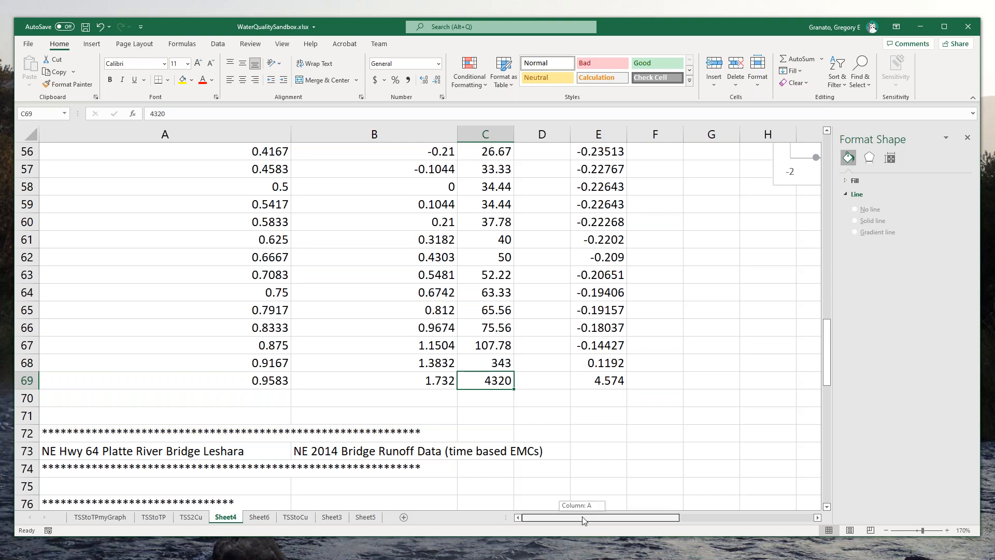
{"action": "left_click_drag", "start_coordinate": [829, 367], "coordinate": [838, 170]}
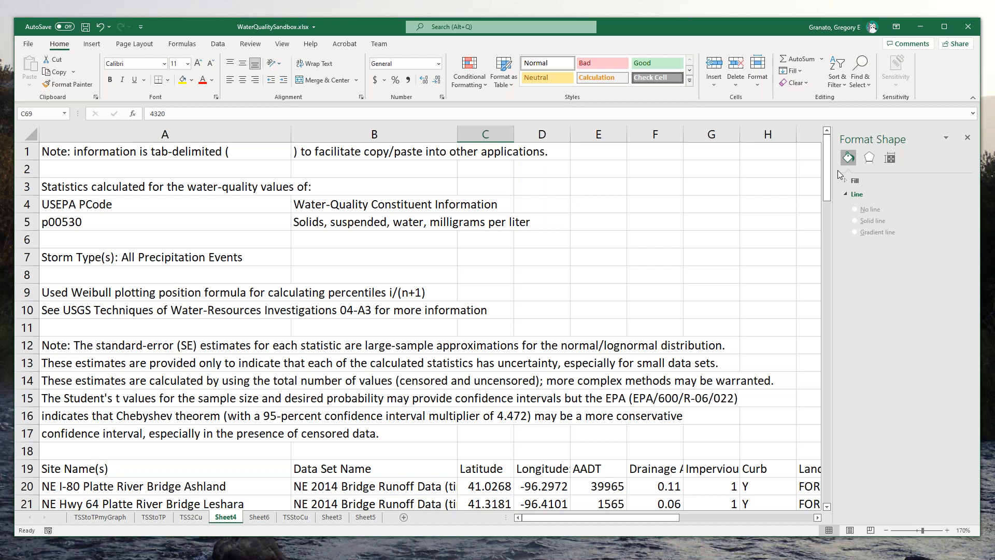
{"action": "left_click_drag", "start_coordinate": [828, 174], "coordinate": [830, 336]}
{"action": "mouse_move", "coordinate": [499, 455]}
{"action": "left_mouse_down"}
{"action": "mouse_move", "coordinate": [492, 467]}
{"action": "mouse_move", "coordinate": [509, 453]}
{"action": "left_mouse_up"}
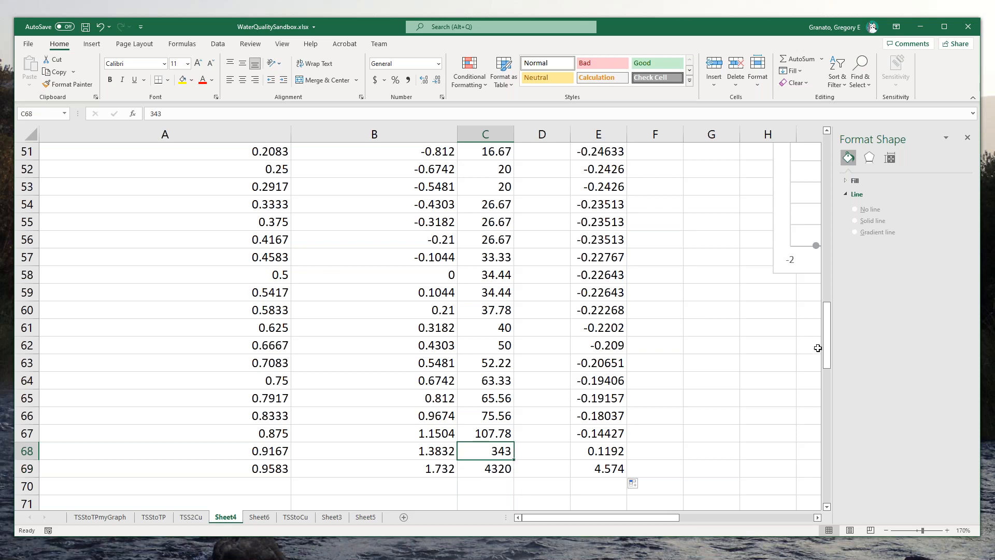
{"action": "mouse_move", "coordinate": [827, 341]}
{"action": "left_mouse_down"}
{"action": "mouse_move", "coordinate": [828, 326]}
{"action": "mouse_move", "coordinate": [828, 342]}
{"action": "left_mouse_up"}
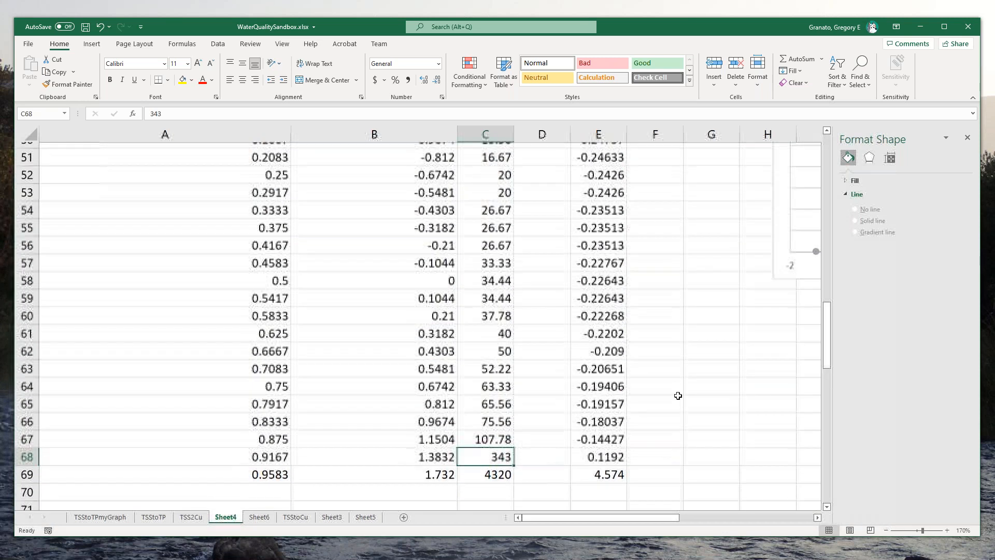
{"action": "left_click", "coordinate": [490, 468]}
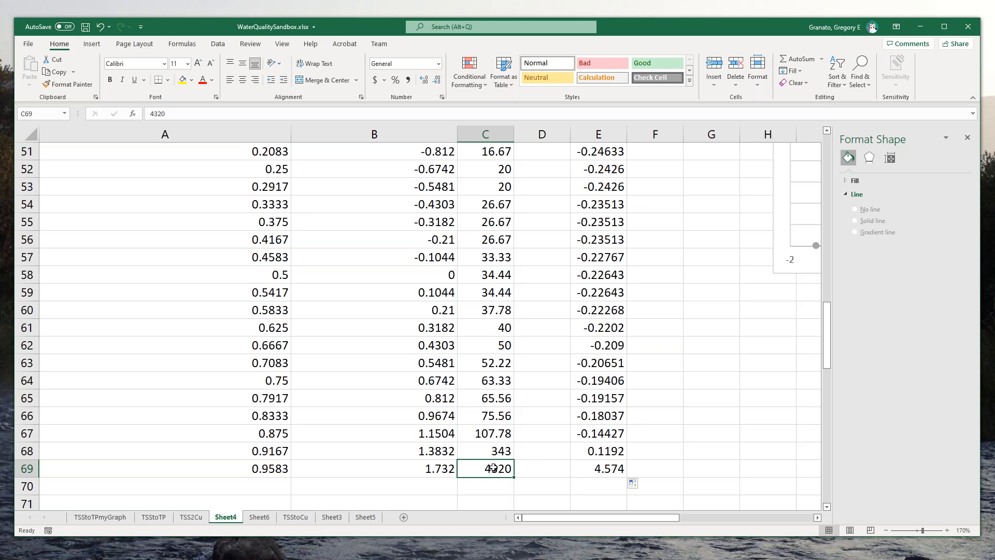
{"action": "left_click_drag", "start_coordinate": [827, 318], "coordinate": [821, 234]}
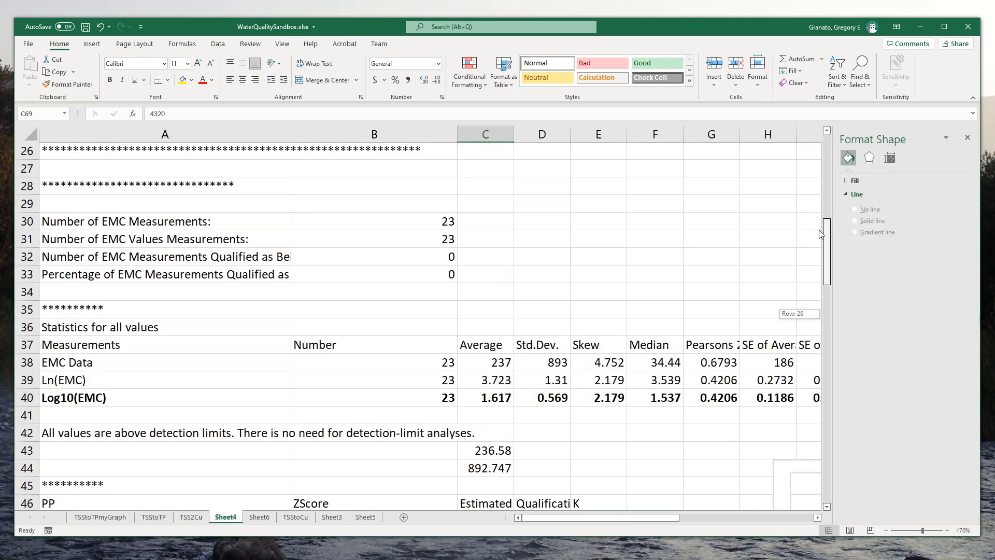
{"action": "left_click_drag", "start_coordinate": [816, 140], "coordinate": [881, 145]}
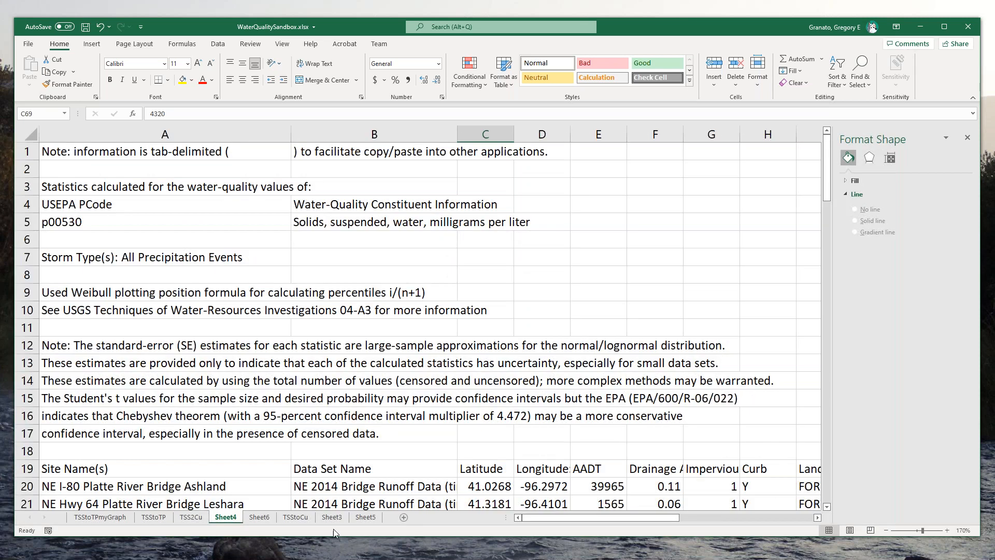
Look through the suspended-solids site data on Sheet5 and the statistics on Sheet3.
{"action": "left_click", "coordinate": [361, 520]}
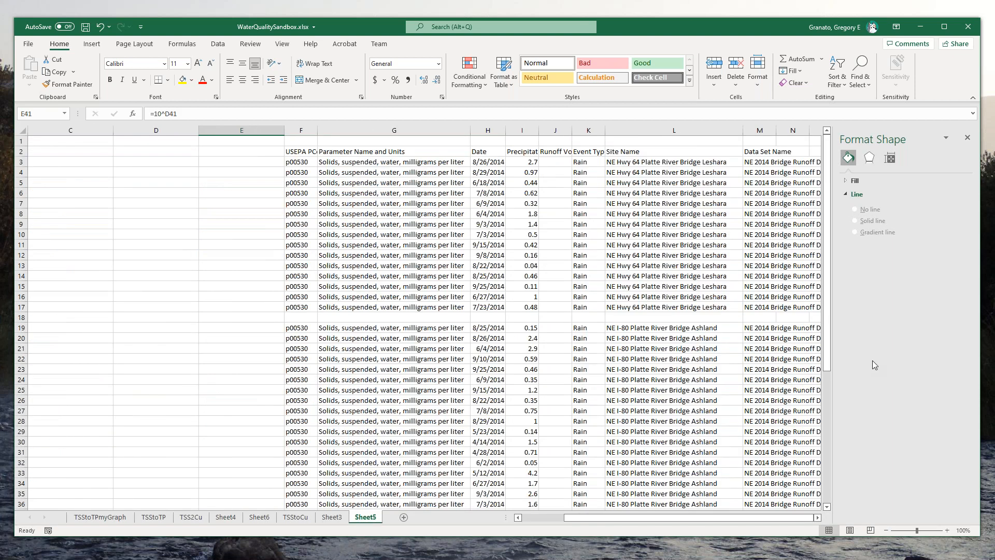
{"action": "left_click_drag", "start_coordinate": [829, 348], "coordinate": [844, 531]}
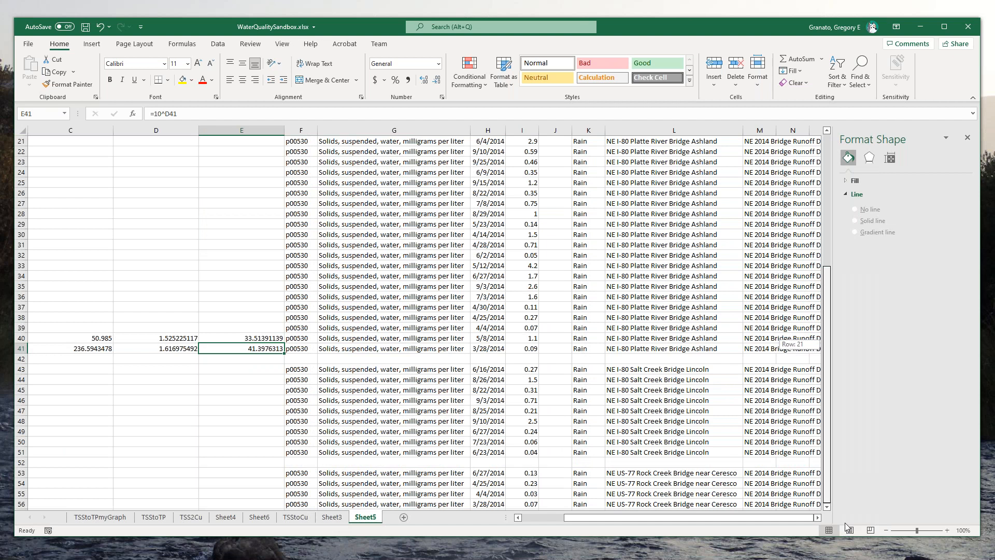
{"action": "left_click_drag", "start_coordinate": [846, 508], "coordinate": [846, 508]}
{"action": "left_click", "coordinate": [333, 518]}
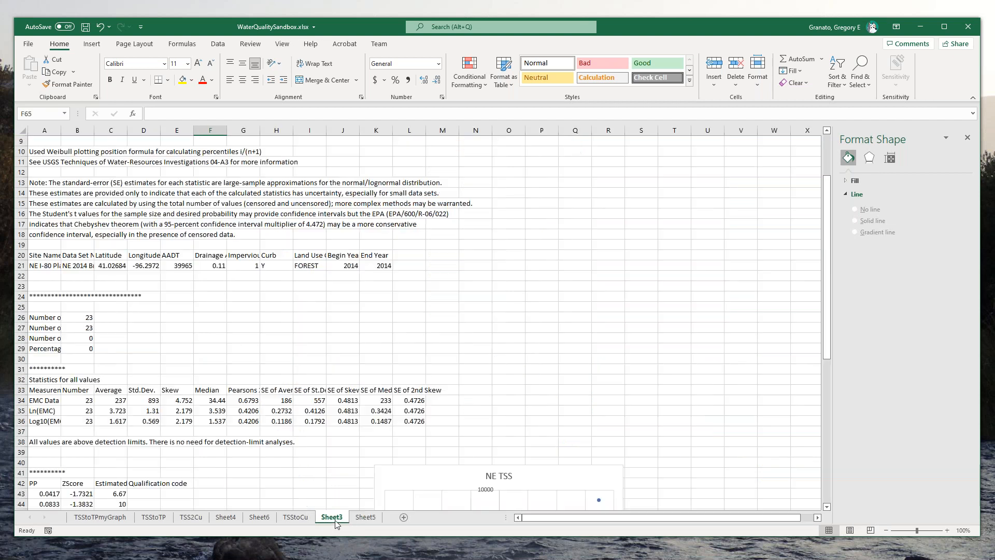
Move Sheet6, with the paired solids and copper data, to the end of the workbook after Sheet5.
{"action": "left_click", "coordinate": [257, 517]}
{"action": "left_click_drag", "start_coordinate": [256, 520], "coordinate": [387, 522]}
{"action": "left_click_drag", "start_coordinate": [827, 314], "coordinate": [828, 291]}
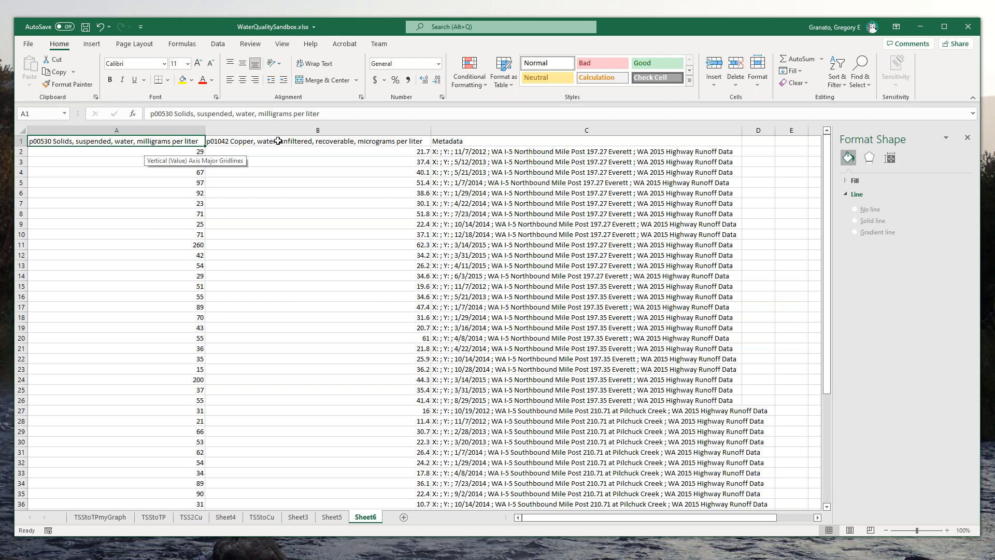
Insert an empty scatter chart in the blank columns beside the paired data on Sheet6.
{"action": "left_click", "coordinate": [818, 517]}
{"action": "left_click", "coordinate": [817, 517]}
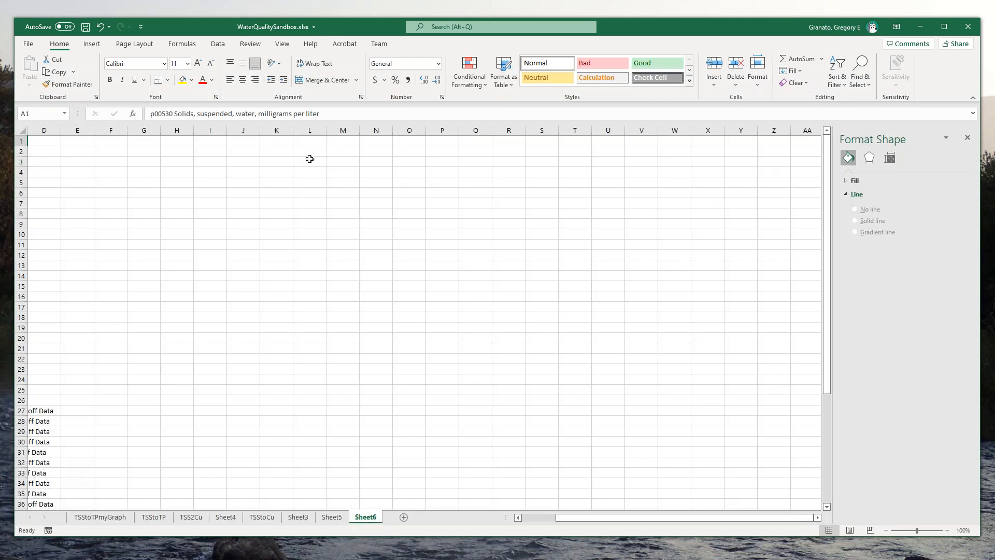
{"action": "left_click", "coordinate": [276, 152]}
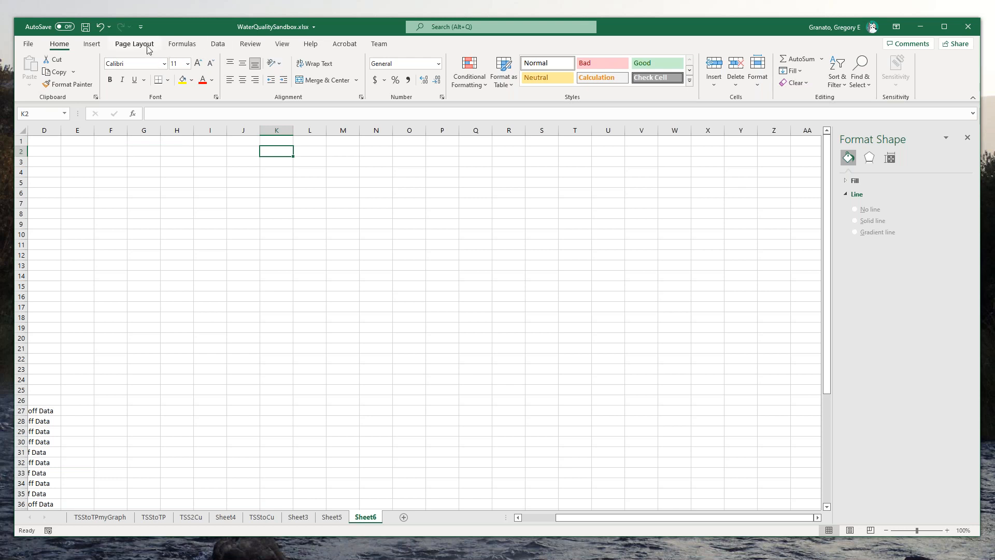
{"action": "left_click", "coordinate": [91, 45]}
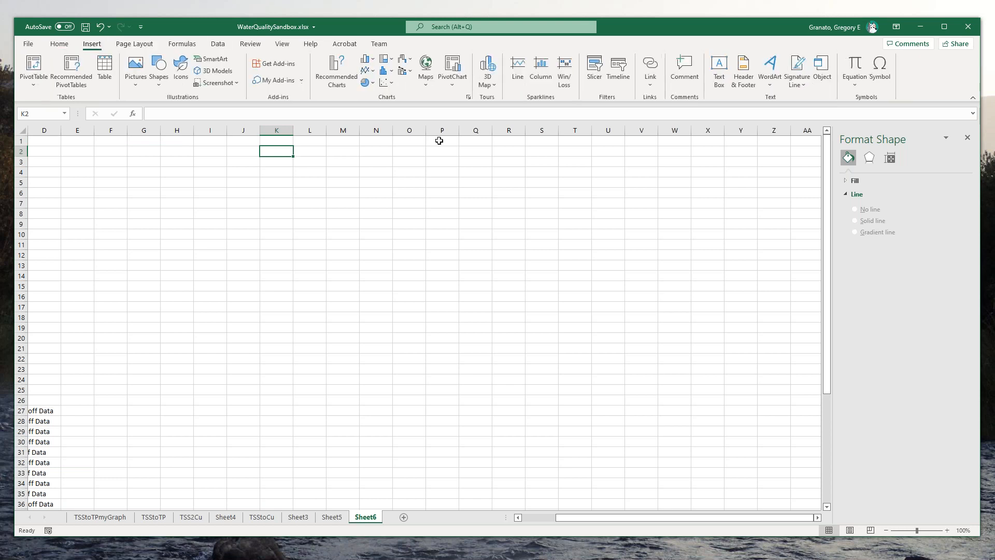
{"action": "left_click", "coordinate": [386, 82]}
{"action": "left_click", "coordinate": [432, 149]}
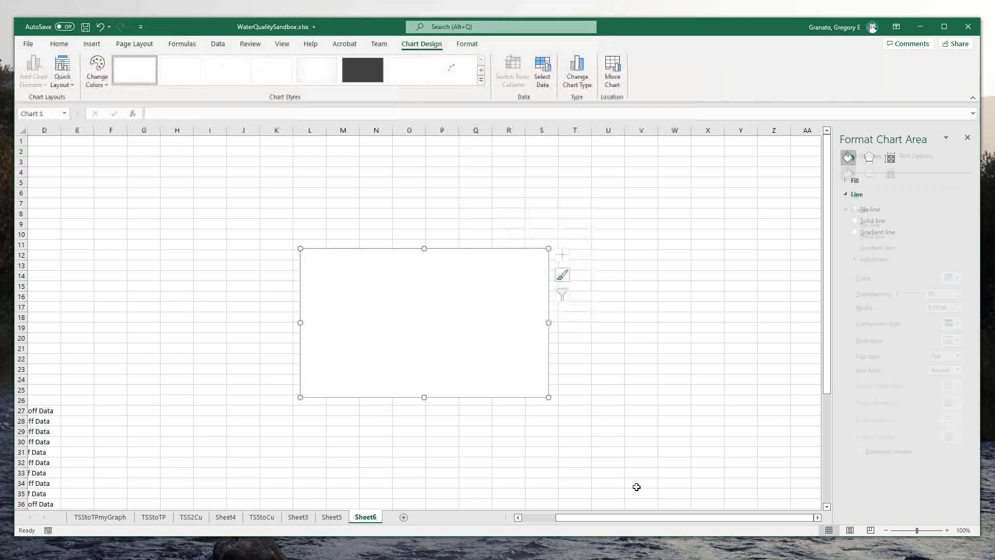
Add a data series to the empty chart with the suspended-solids values in Sheet6 A2:A51 as its X values.
{"action": "left_click_drag", "start_coordinate": [543, 522], "coordinate": [526, 518]}
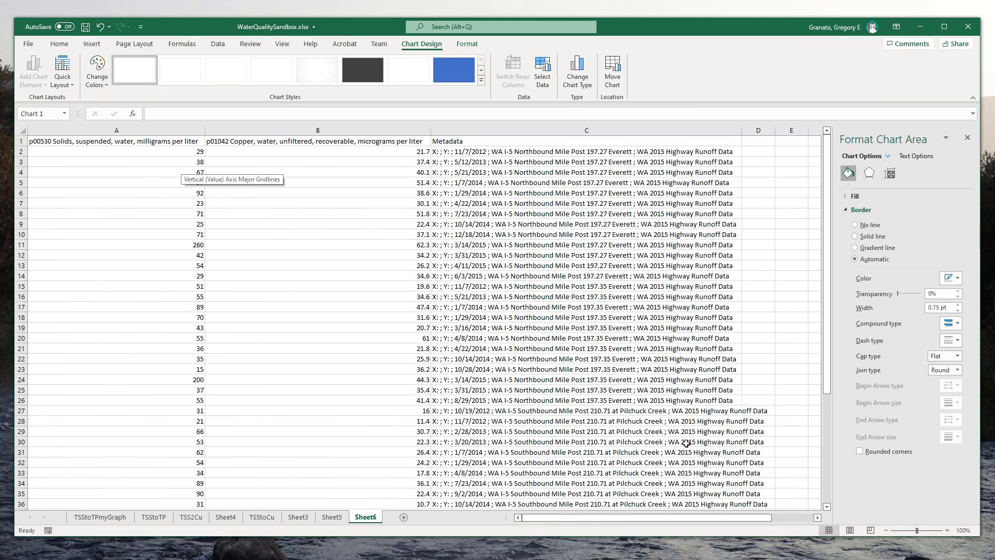
{"action": "left_click", "coordinate": [704, 517]}
{"action": "left_click_drag", "start_coordinate": [705, 521], "coordinate": [737, 521]}
{"action": "right_click", "coordinate": [428, 264]}
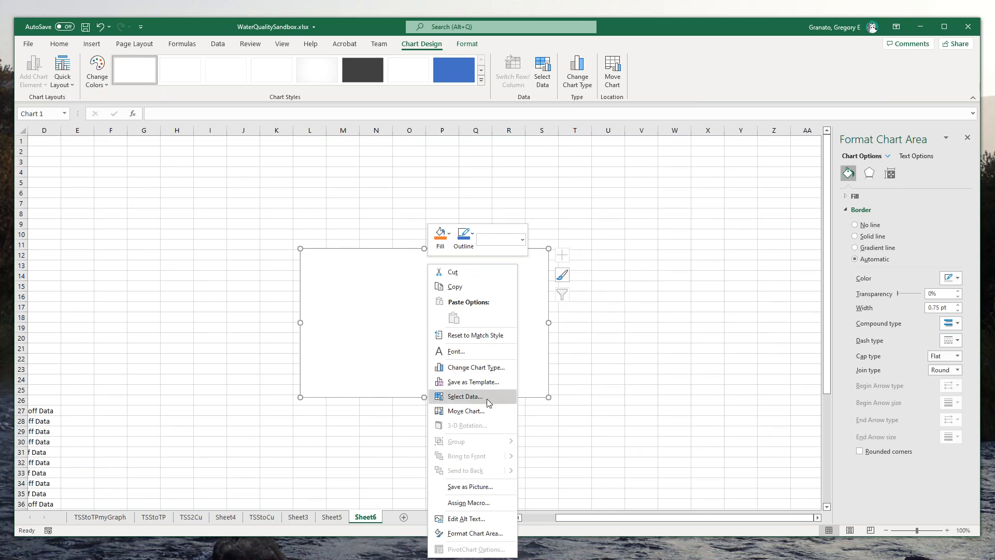
{"action": "left_click", "coordinate": [499, 397]}
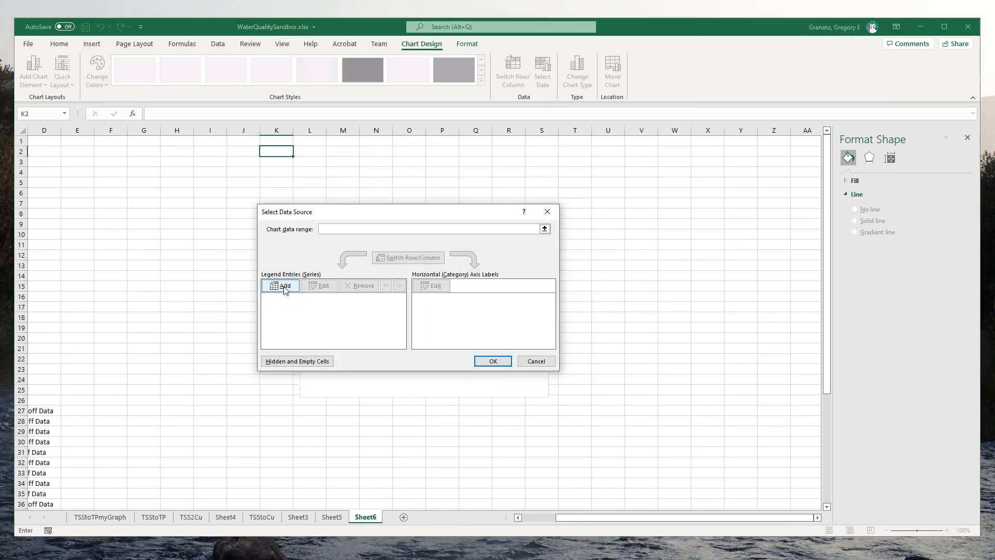
{"action": "left_click", "coordinate": [284, 286]}
{"action": "left_click", "coordinate": [430, 291]}
{"action": "left_click_drag", "start_coordinate": [622, 518], "coordinate": [521, 518]}
{"action": "left_click_drag", "start_coordinate": [171, 151], "coordinate": [163, 493]}
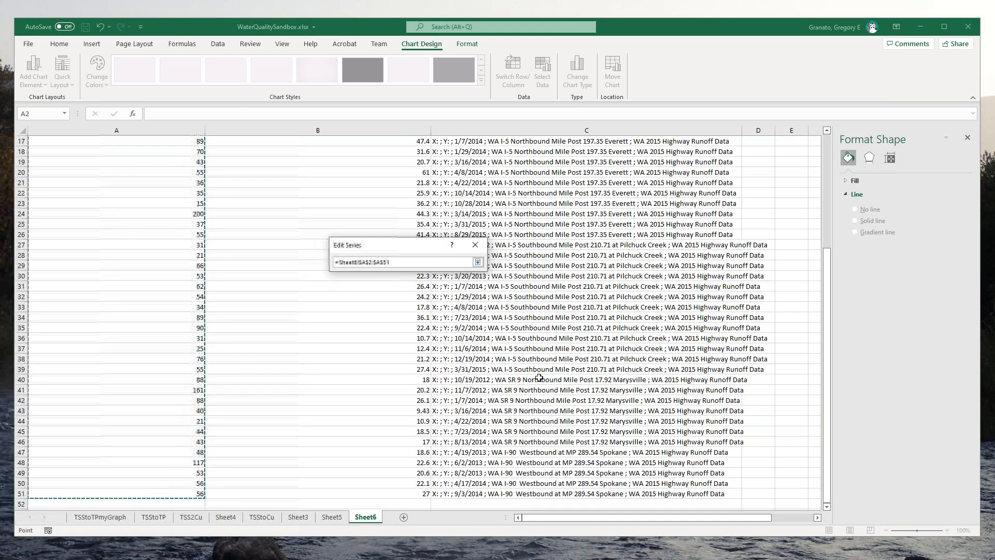
{"action": "left_click", "coordinate": [478, 262]}
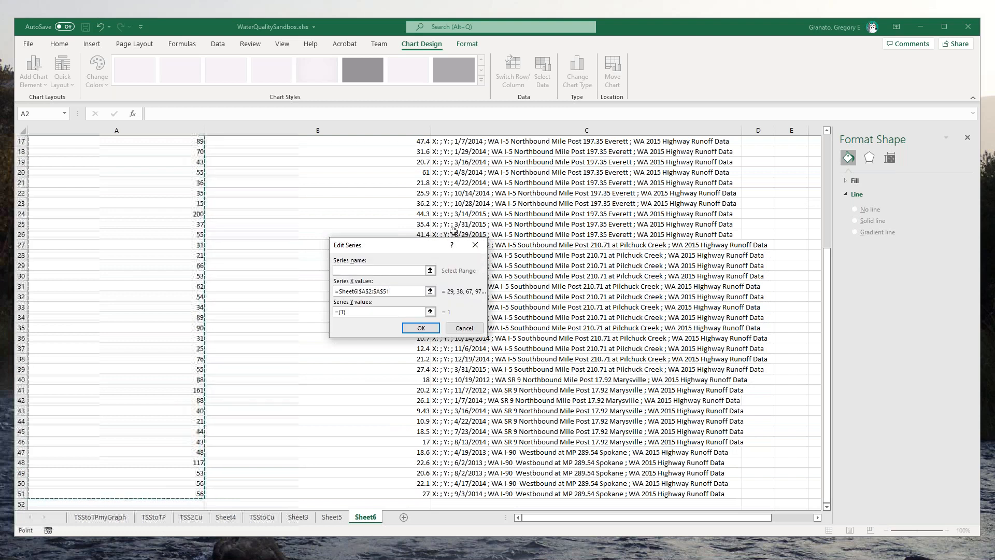
Use the copper values in Sheet6 B2:B51 as the series Y values and name the series "SSC vs TSS".
{"action": "left_click", "coordinate": [431, 312]}
{"action": "left_click_drag", "start_coordinate": [383, 492], "coordinate": [394, 152]}
{"action": "left_click", "coordinate": [477, 261]}
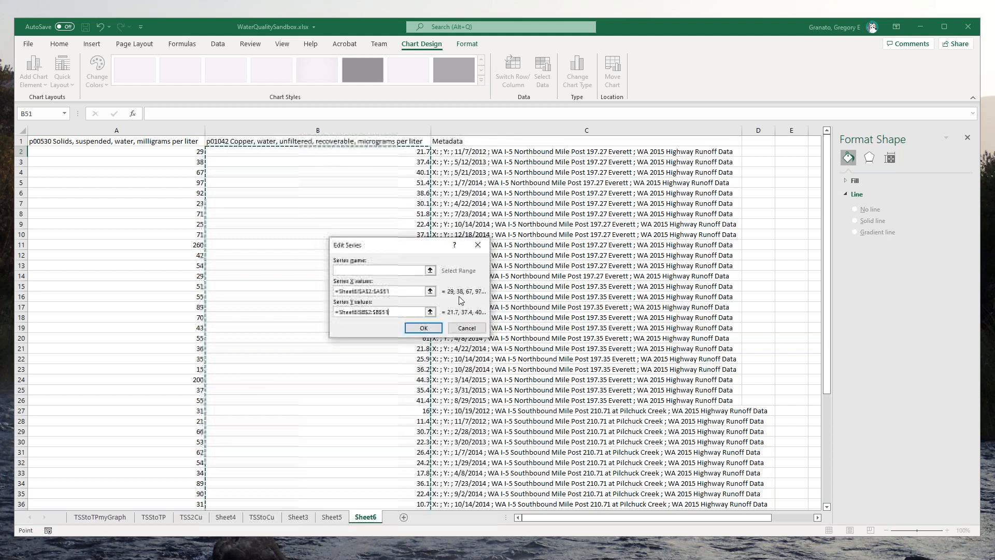
{"action": "left_click", "coordinate": [355, 271]}
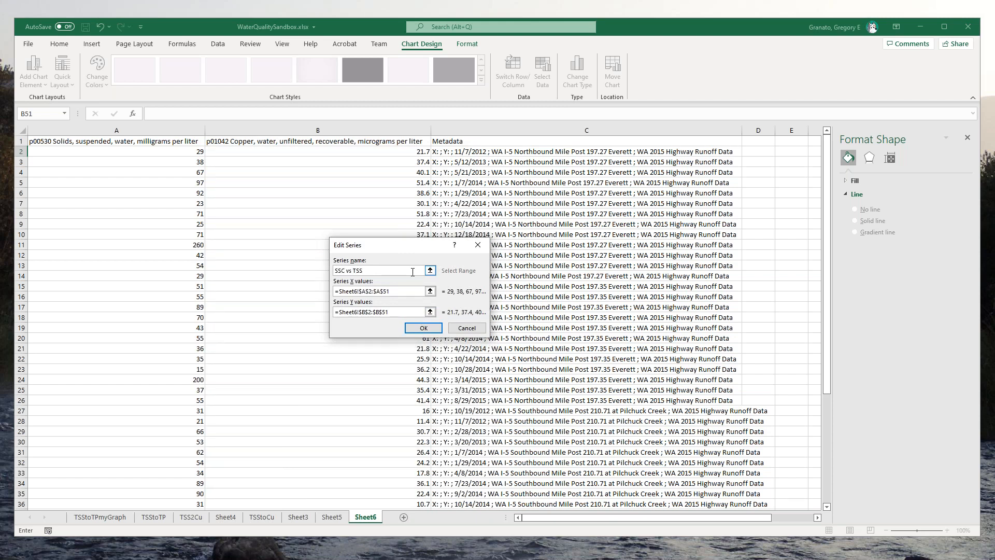
{"action": "left_click", "coordinate": [424, 328]}
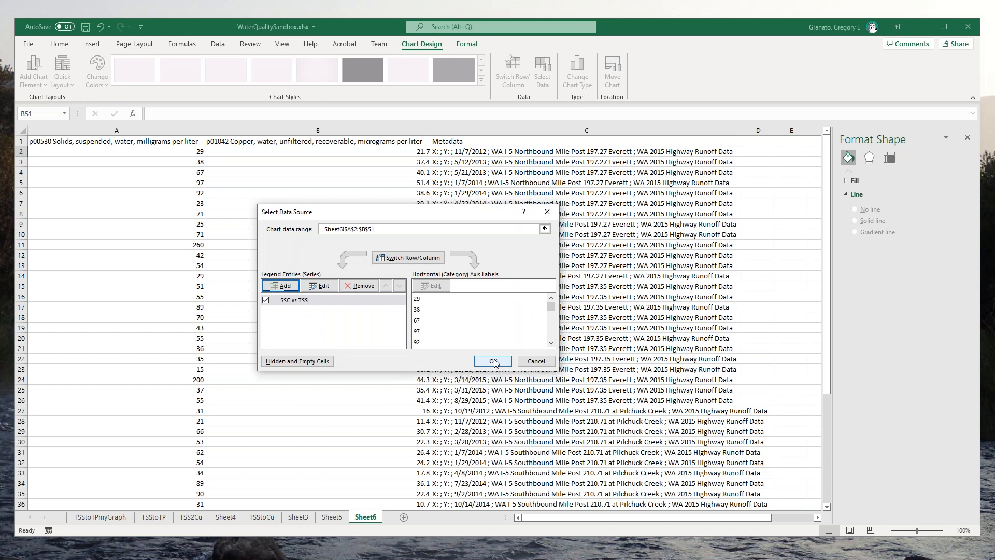
{"action": "left_click", "coordinate": [493, 361]}
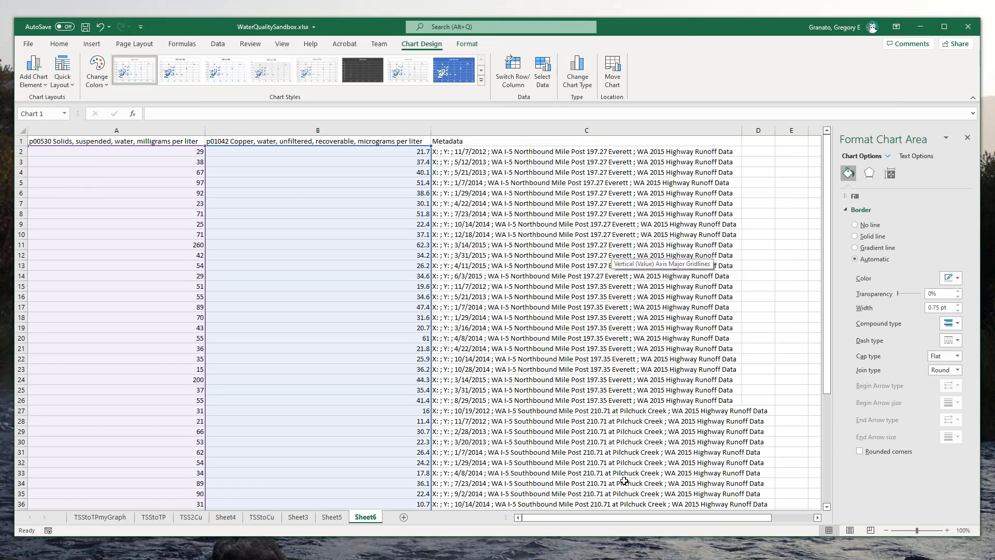
Move the scatter chart up so it starts near row 4 and enlarge it to about row 31 and column U.
{"action": "left_click", "coordinate": [775, 518]}
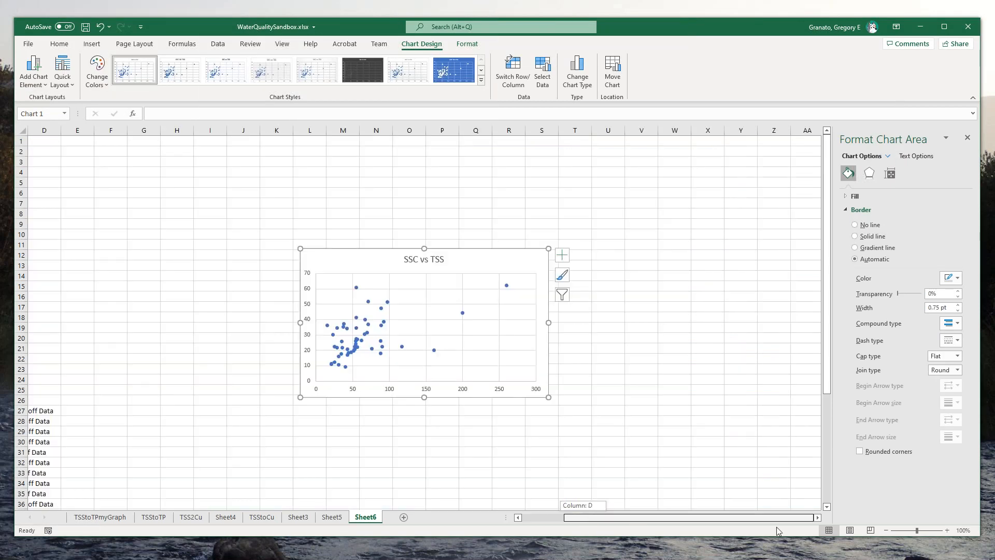
{"action": "left_click_drag", "start_coordinate": [377, 259], "coordinate": [346, 185]}
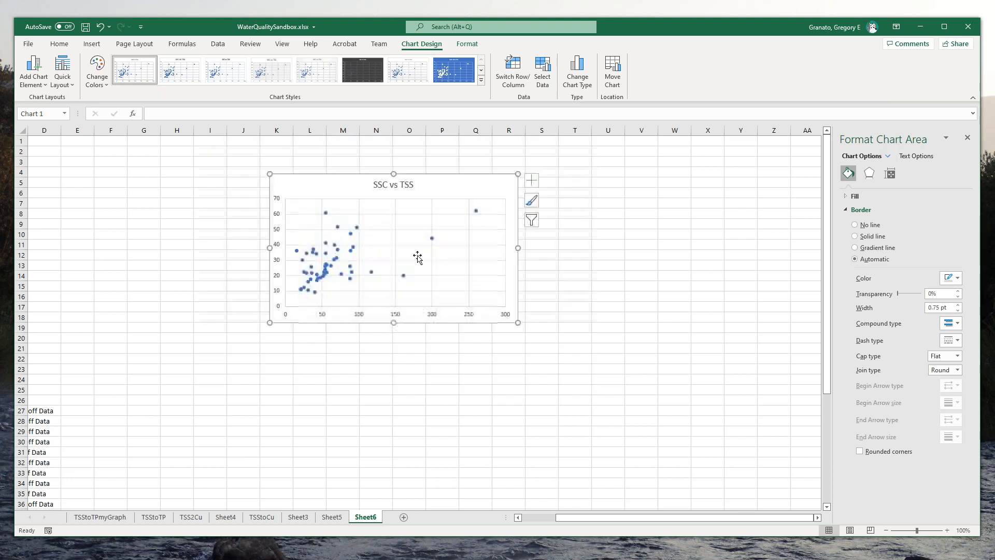
{"action": "left_click_drag", "start_coordinate": [519, 328], "coordinate": [609, 460]}
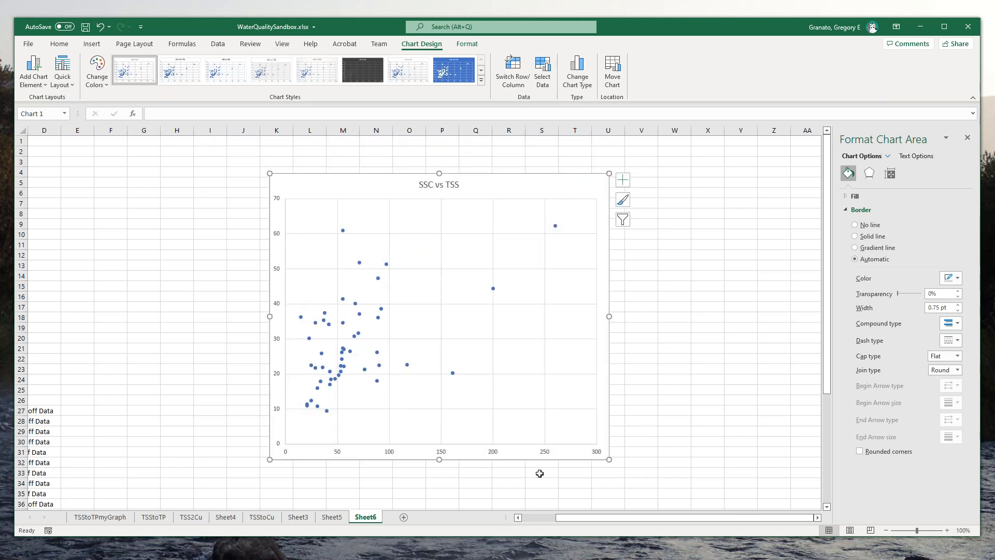
Set both the vertical and horizontal axes of the scatter chart to a base 10 logarithmic scale.
{"action": "left_click", "coordinate": [283, 375]}
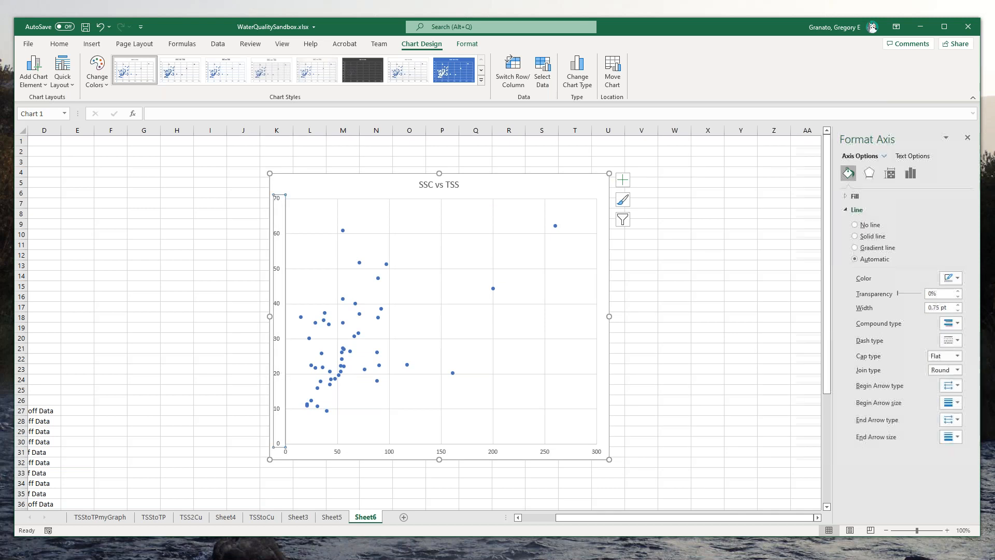
{"action": "left_click", "coordinate": [911, 173]}
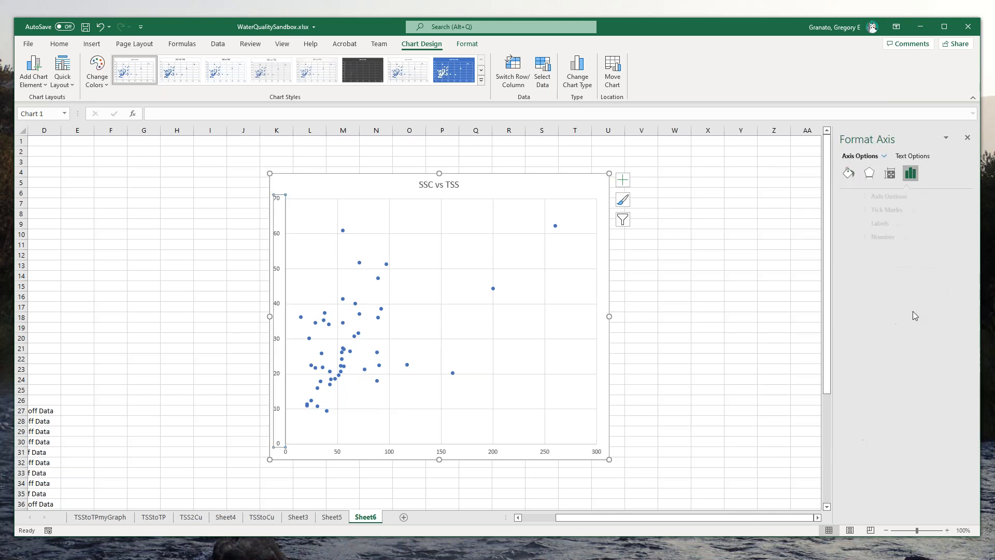
{"action": "left_click", "coordinate": [860, 196]}
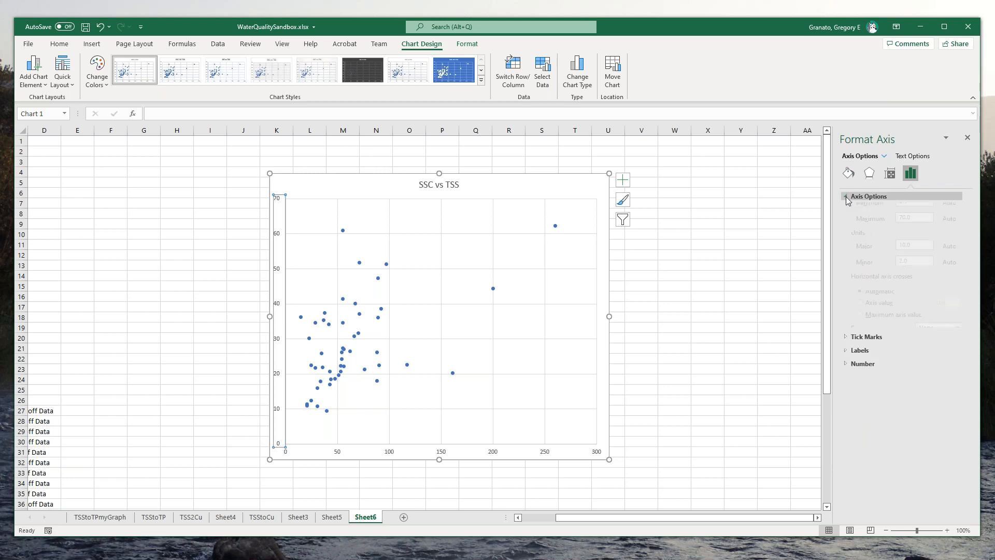
{"action": "left_click", "coordinate": [854, 371]}
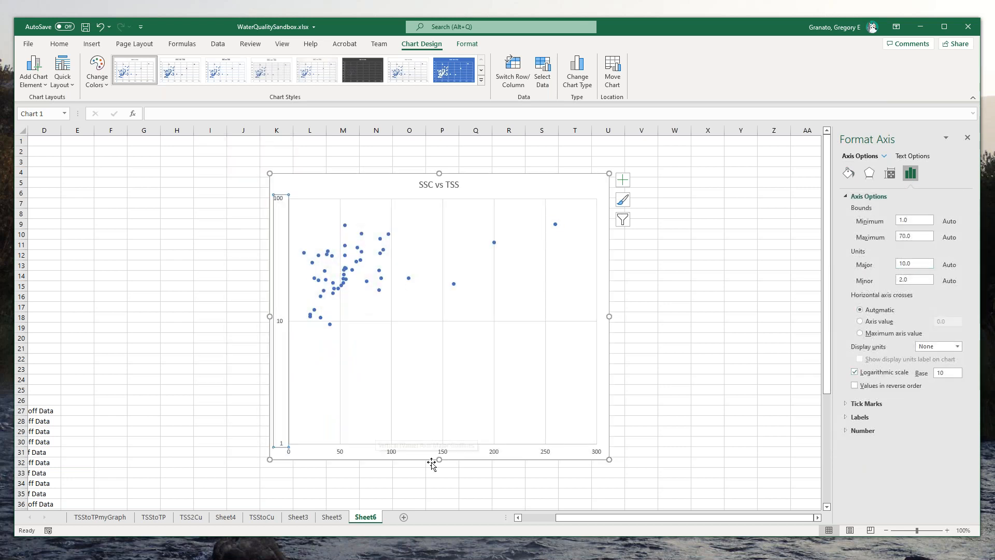
{"action": "left_click", "coordinate": [443, 452]}
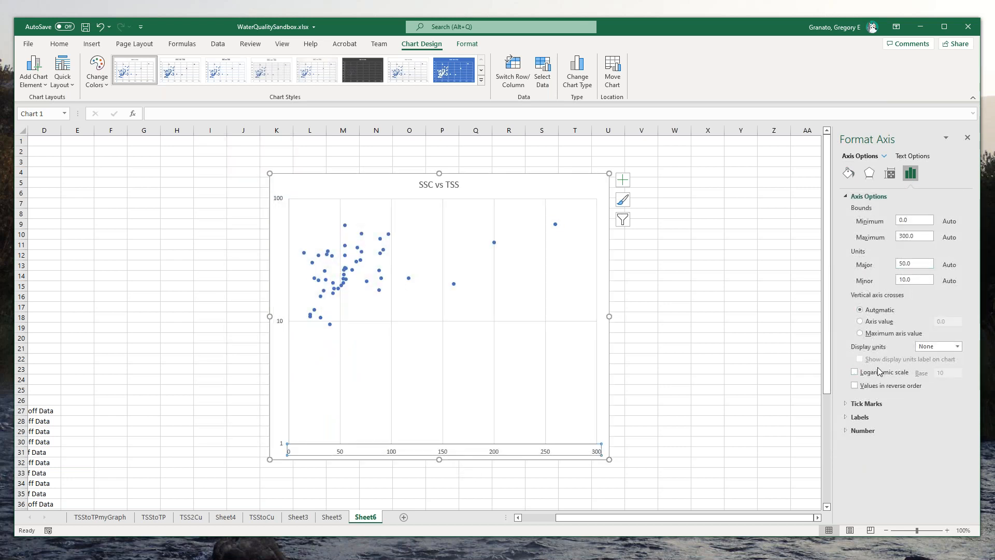
{"action": "left_click", "coordinate": [855, 372]}
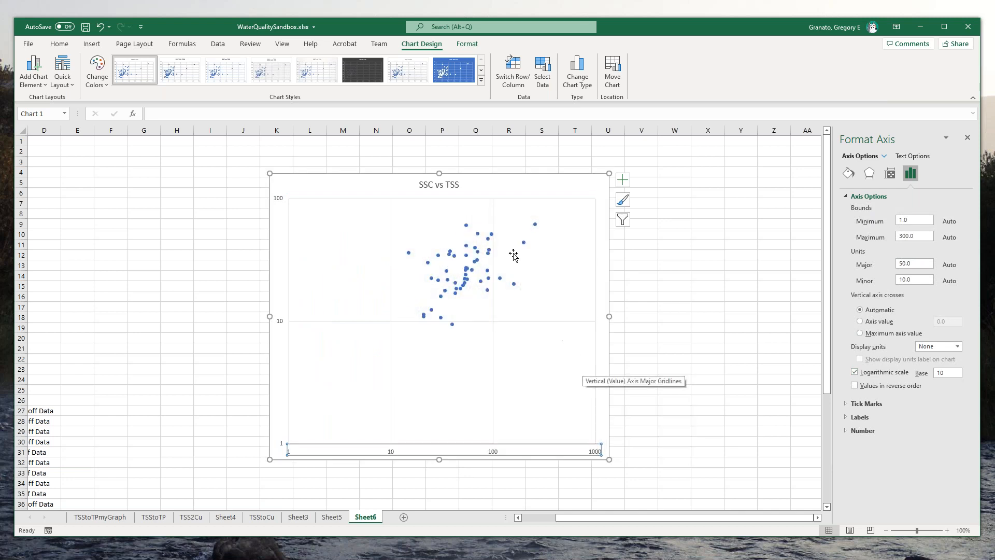
Add a trendline to the SSC vs TSS data points.
{"action": "left_click", "coordinate": [641, 307]}
{"action": "right_click", "coordinate": [447, 271]}
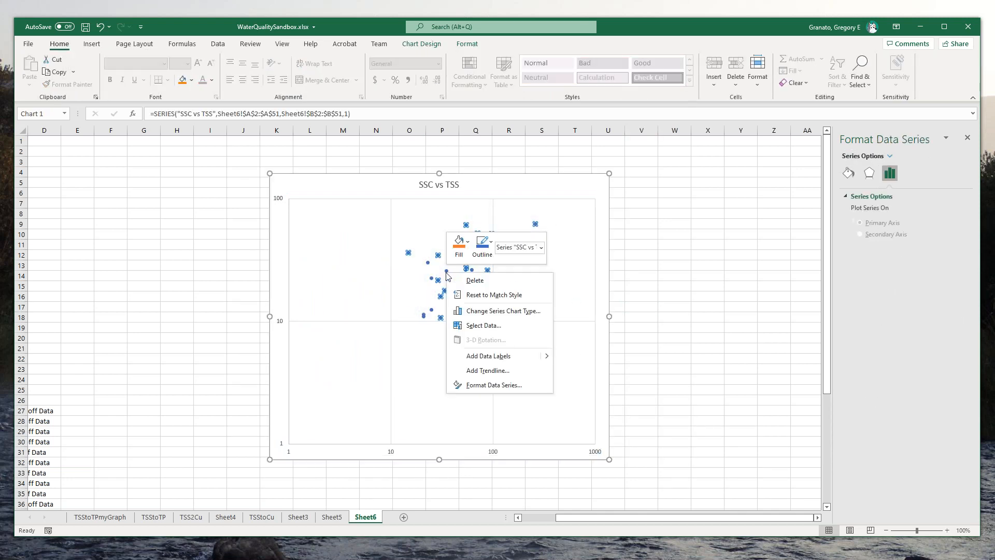
{"action": "left_click", "coordinate": [486, 371]}
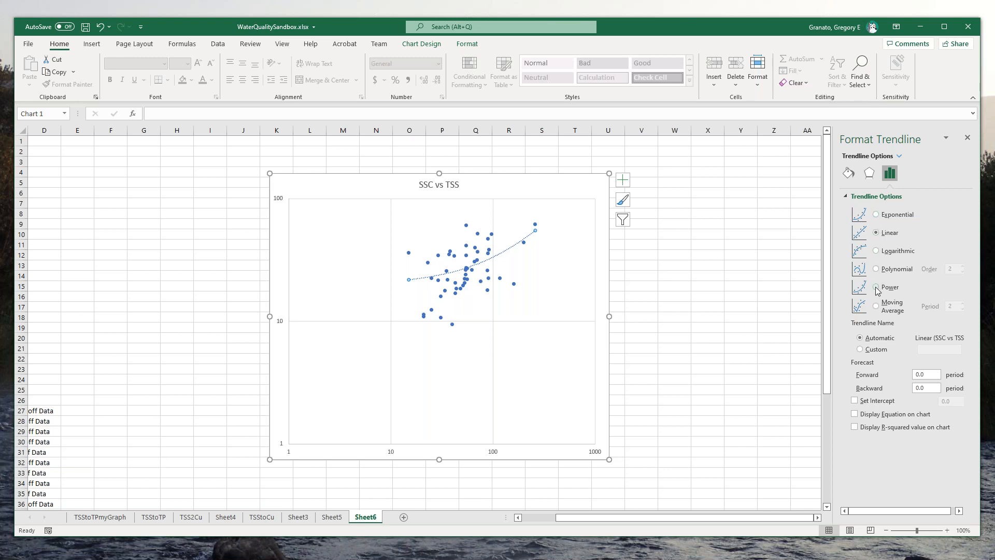
Change the trendline to a power fit and display its equation and R-squared value on the chart.
{"action": "left_click", "coordinate": [876, 287]}
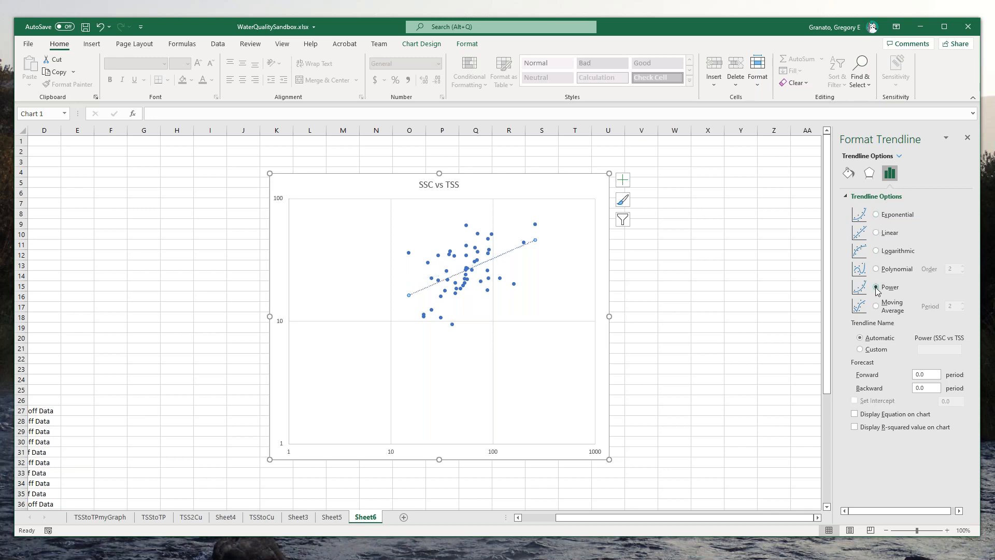
{"action": "left_click", "coordinate": [854, 414]}
{"action": "left_click", "coordinate": [855, 426]}
Set the trendline equation label to font size 14 and place it in the lower-right area of the plot.
{"action": "left_click_drag", "start_coordinate": [509, 239], "coordinate": [517, 338]}
{"action": "right_click", "coordinate": [517, 338]}
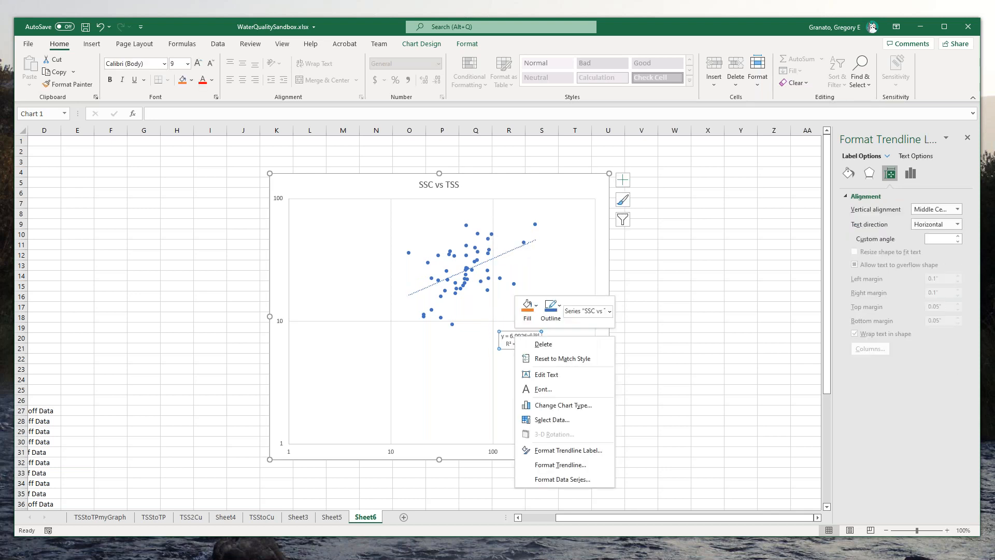
{"action": "left_click", "coordinate": [559, 393]}
{"action": "left_click", "coordinate": [586, 240]}
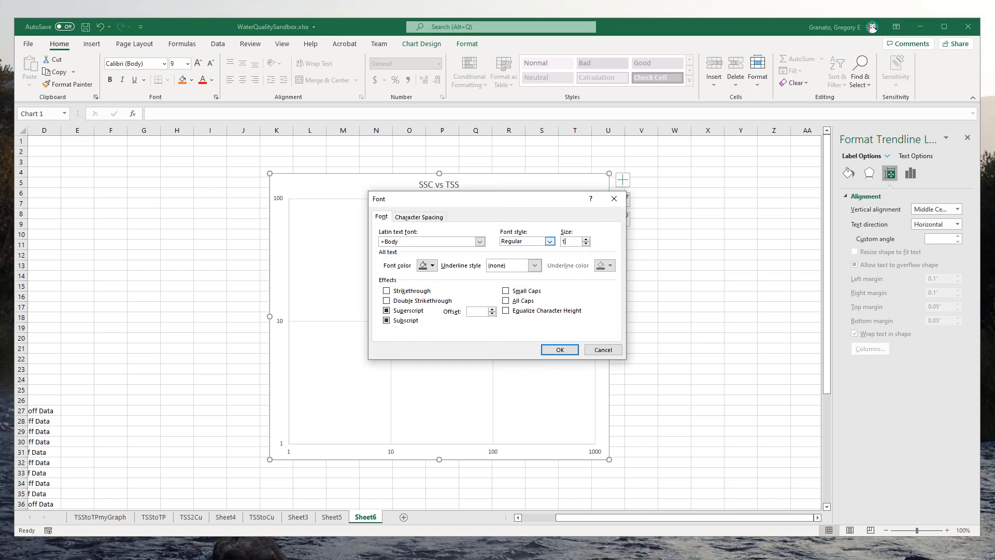
{"action": "left_click", "coordinate": [560, 349]}
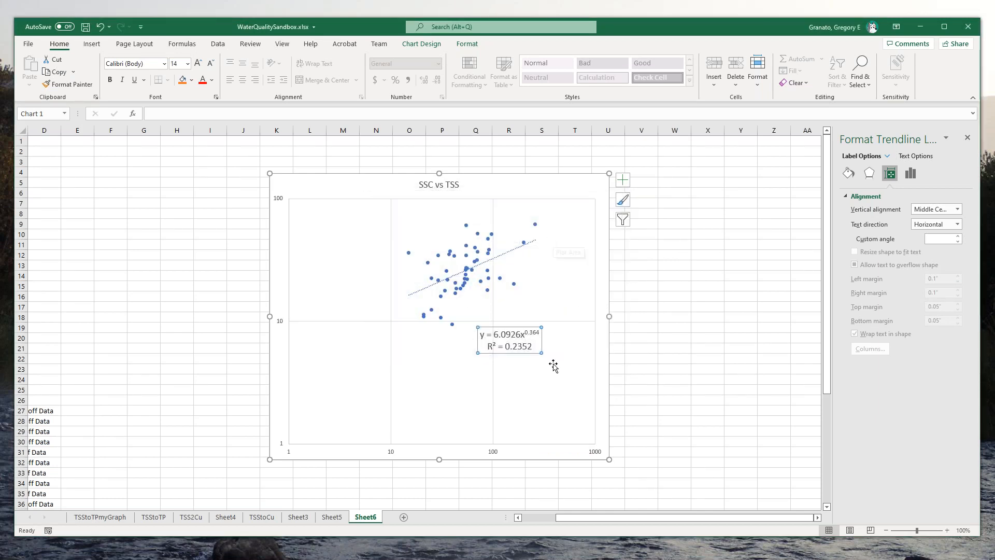
{"action": "left_click_drag", "start_coordinate": [523, 327], "coordinate": [552, 365]}
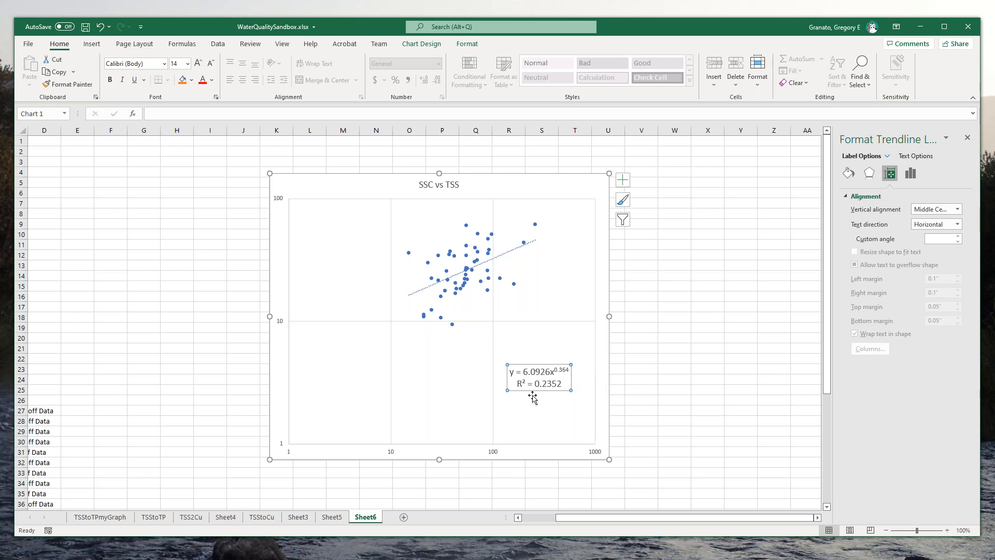
Highlight the R² line in the trendline label for review, and deselect the chart.
{"action": "left_click", "coordinate": [518, 383]}
{"action": "left_click_drag", "start_coordinate": [518, 384], "coordinate": [563, 383]}
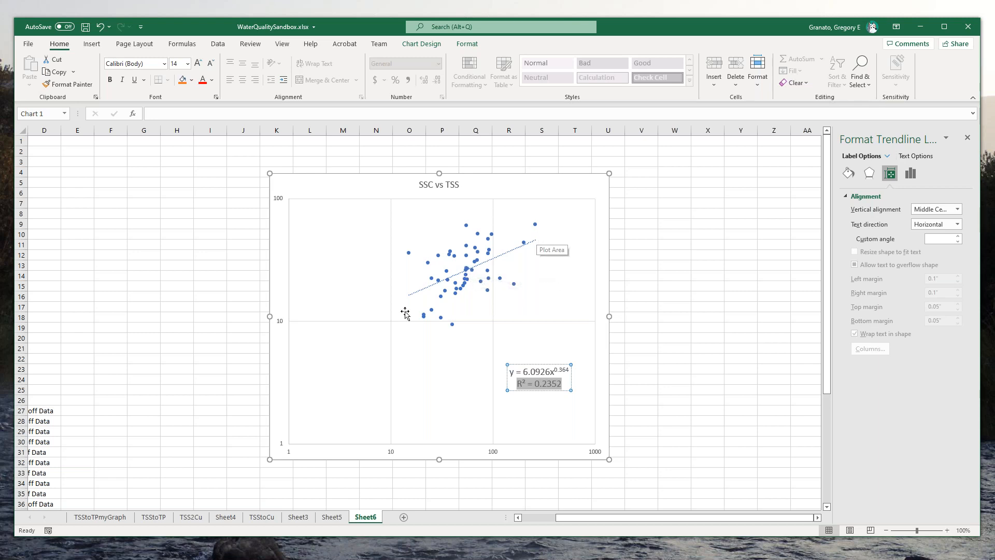
{"action": "left_click", "coordinate": [543, 257]}
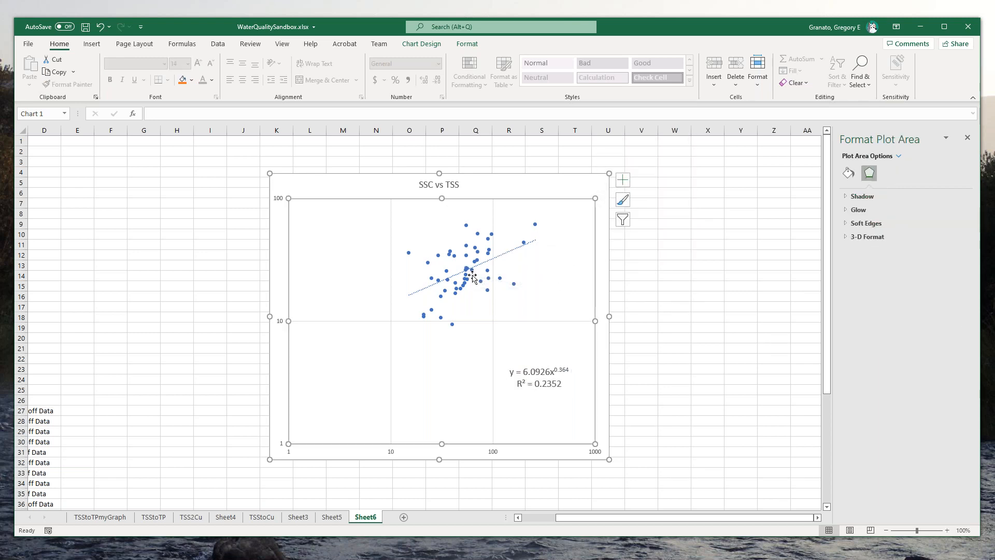
{"action": "left_click", "coordinate": [617, 265]}
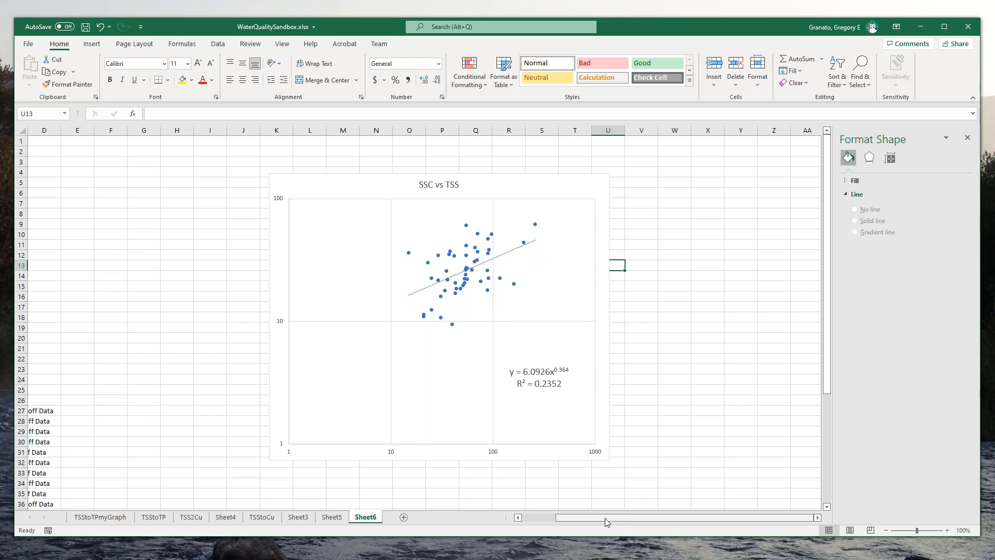
Copy the suspended-solids and copper headers from A1:B1 into E1:F1.
{"action": "mouse_move", "coordinate": [605, 518]}
{"action": "left_mouse_down"}
{"action": "mouse_move", "coordinate": [592, 520]}
{"action": "mouse_move", "coordinate": [609, 520]}
{"action": "left_mouse_up"}
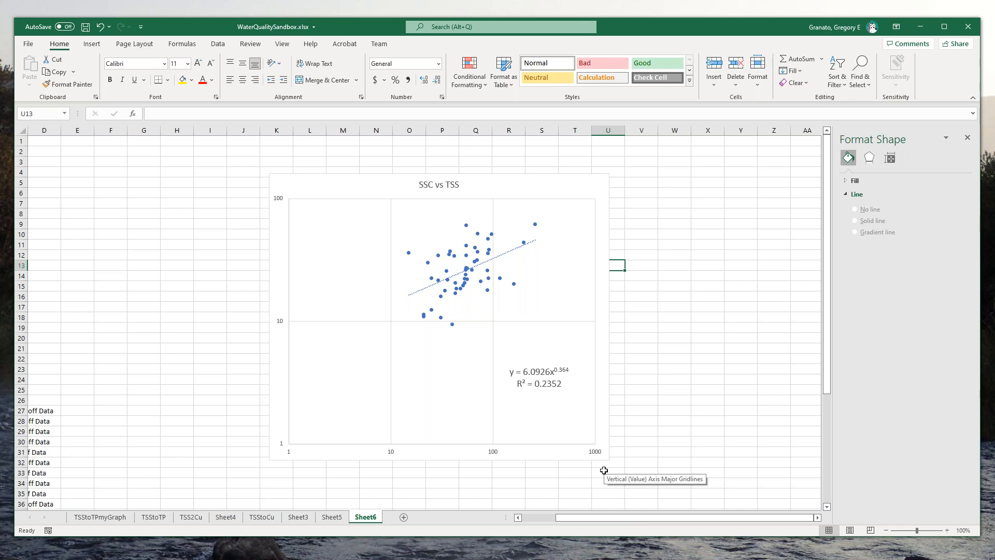
{"action": "left_click_drag", "start_coordinate": [581, 519], "coordinate": [554, 525]}
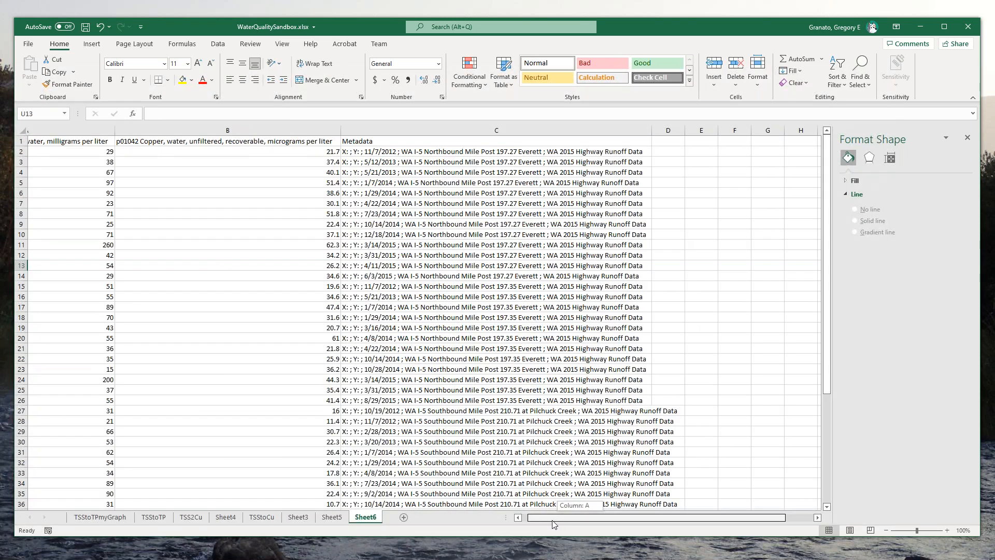
{"action": "left_click_drag", "start_coordinate": [553, 524], "coordinate": [561, 525]}
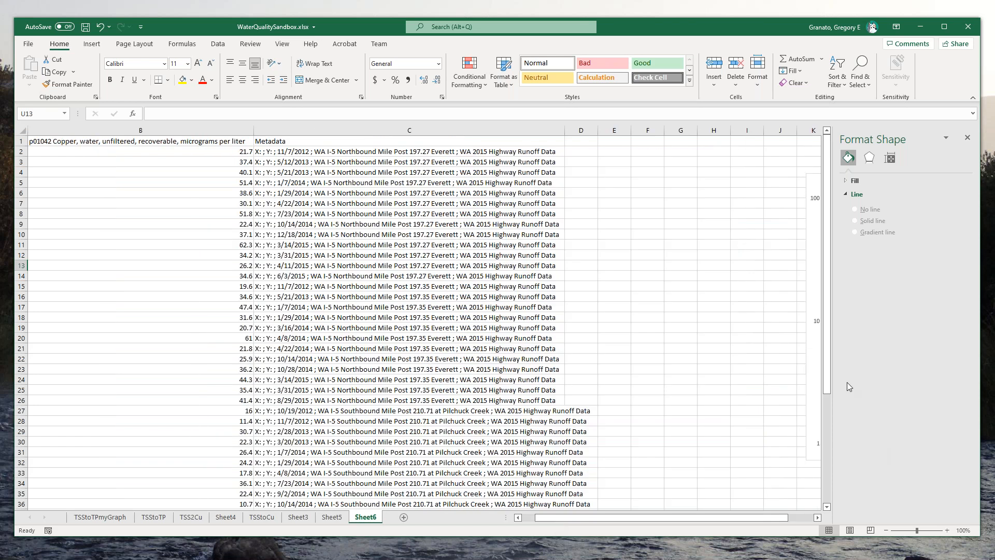
{"action": "left_click_drag", "start_coordinate": [743, 520], "coordinate": [728, 524]}
{"action": "left_click_drag", "start_coordinate": [146, 141], "coordinate": [239, 141]}
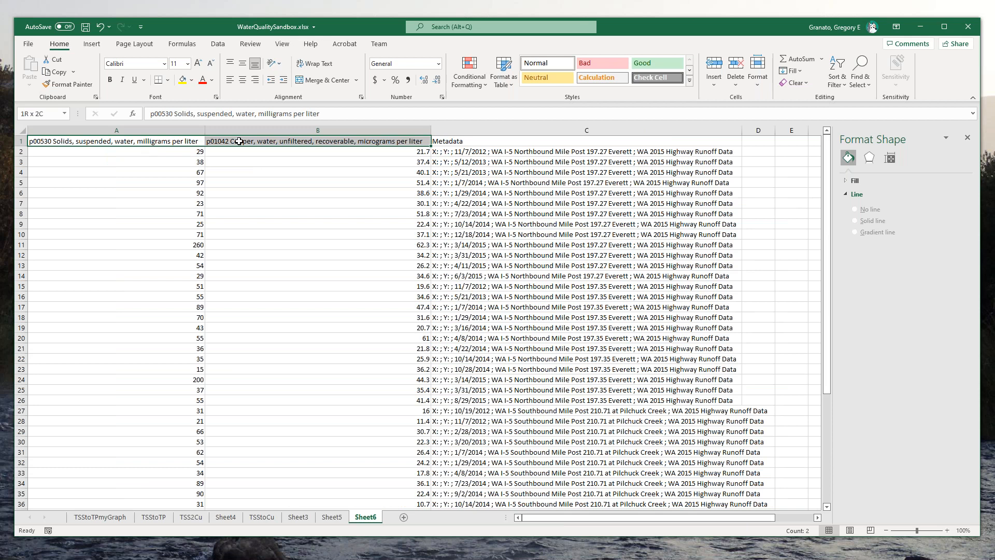
{"action": "right_click", "coordinate": [239, 141]}
{"action": "left_click", "coordinate": [262, 162]}
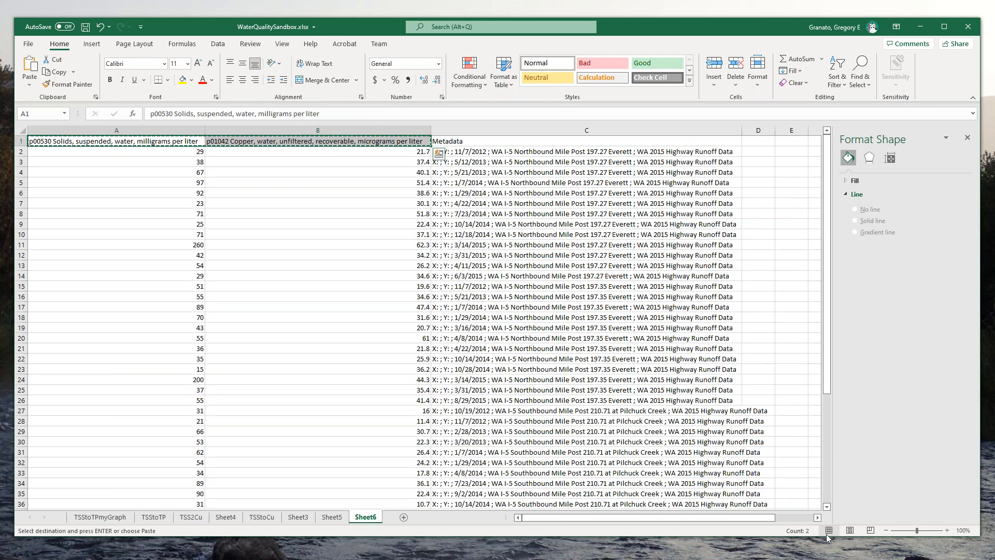
{"action": "left_click", "coordinate": [819, 519]}
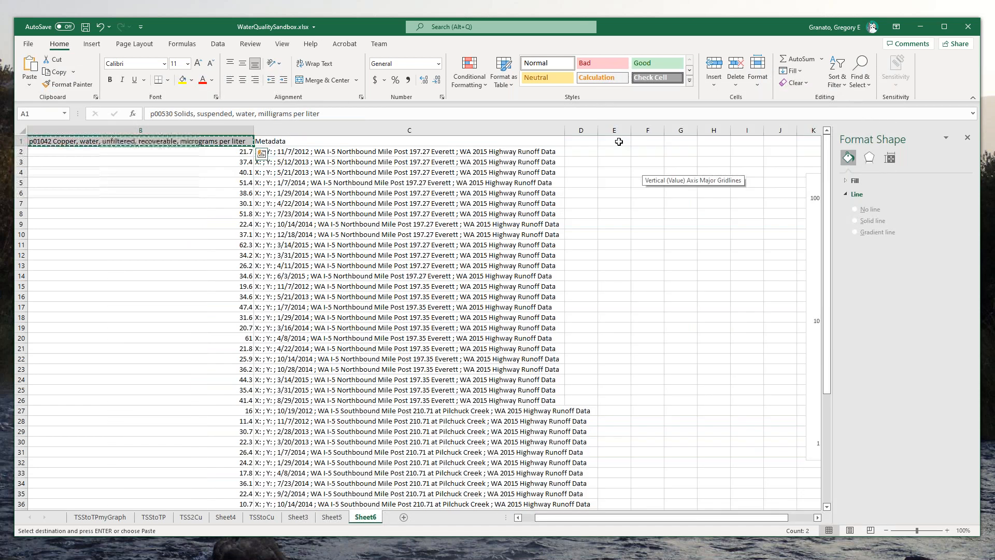
{"action": "right_click", "coordinate": [619, 141]}
{"action": "left_click", "coordinate": [642, 193]}
Enter the formula =LOG(A2) in E2 to take the logarithm of the first suspended-solids value.
{"action": "left_click", "coordinate": [609, 152]}
{"action": "type", "text": "="}
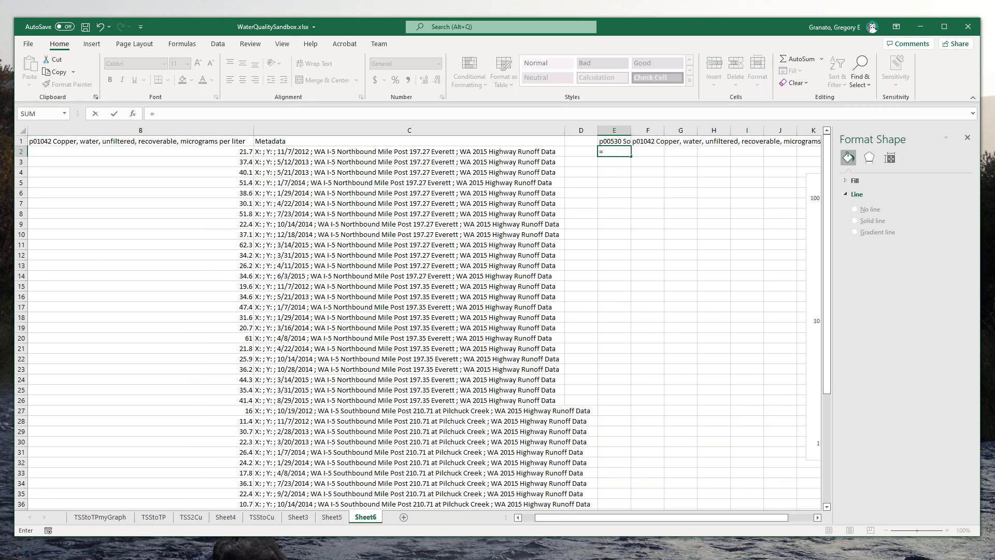
{"action": "type", "text": "log("}
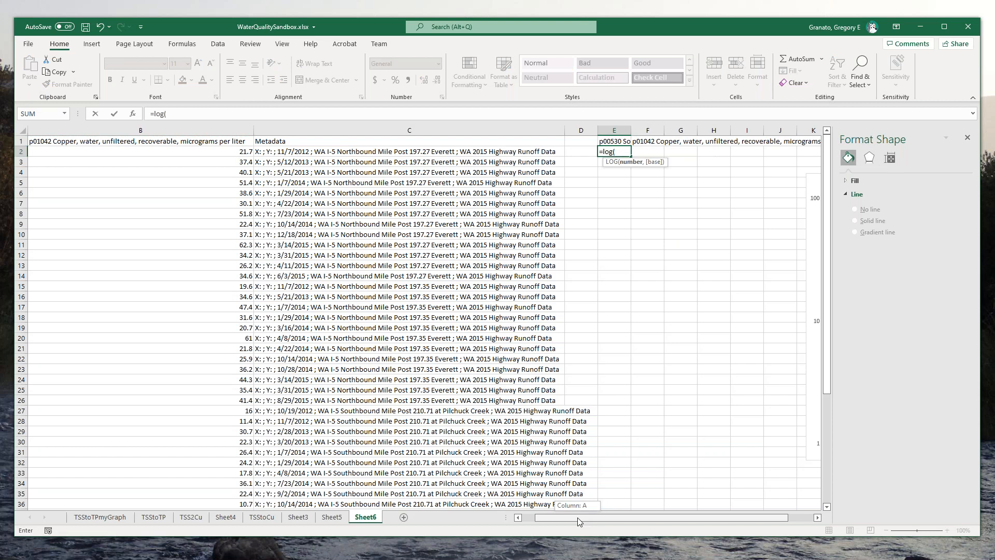
{"action": "left_click_drag", "start_coordinate": [578, 517], "coordinate": [577, 517]}
{"action": "left_click", "coordinate": [177, 152]}
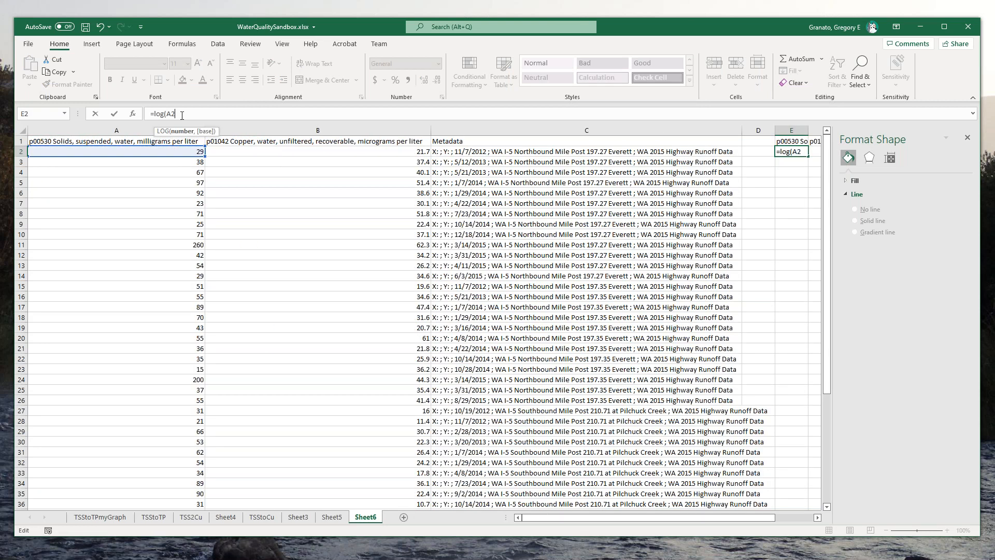
{"action": "type", "text": ")"}
{"action": "key", "text": "Return"}
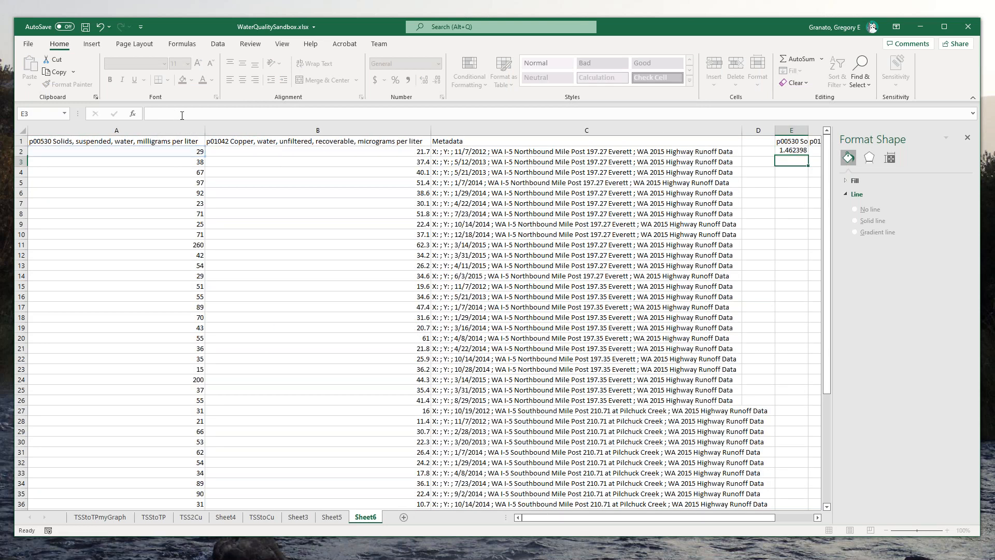
Copy the logarithm formula from E2 into F2 so it transforms the copper value in B2.
{"action": "left_click", "coordinate": [817, 517]}
{"action": "left_click", "coordinate": [817, 517]}
{"action": "right_click", "coordinate": [396, 152]}
{"action": "left_click", "coordinate": [423, 178]}
{"action": "right_click", "coordinate": [425, 151]}
{"action": "left_click", "coordinate": [450, 207]}
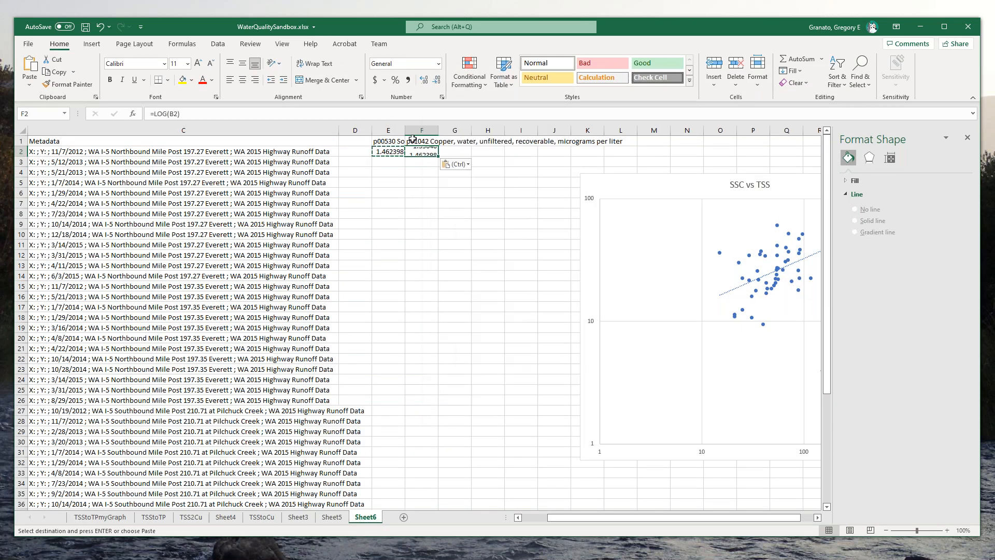
Widen columns E and F to show the logarithm values with more decimals.
{"action": "left_click_drag", "start_coordinate": [405, 133], "coordinate": [520, 130]}
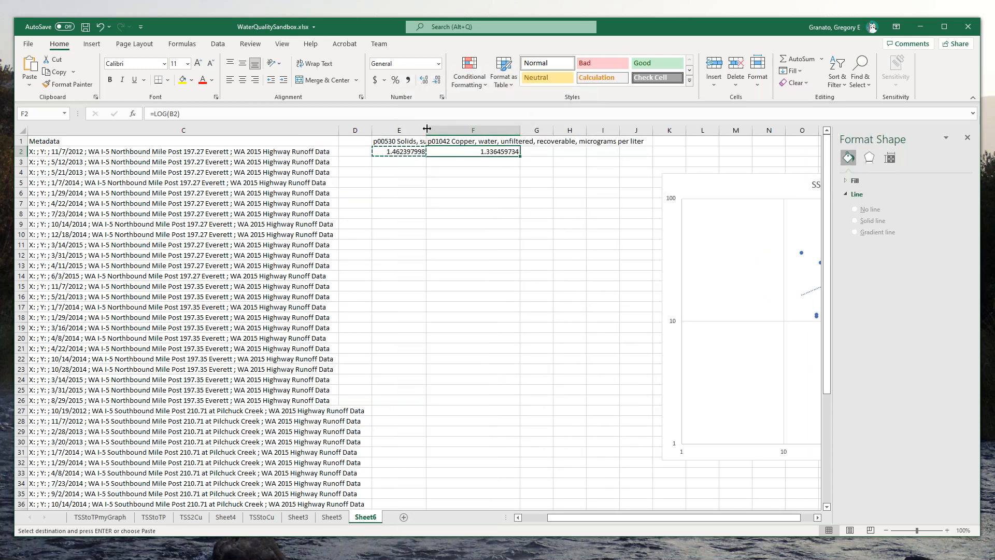
{"action": "left_click_drag", "start_coordinate": [451, 130], "coordinate": [466, 130]}
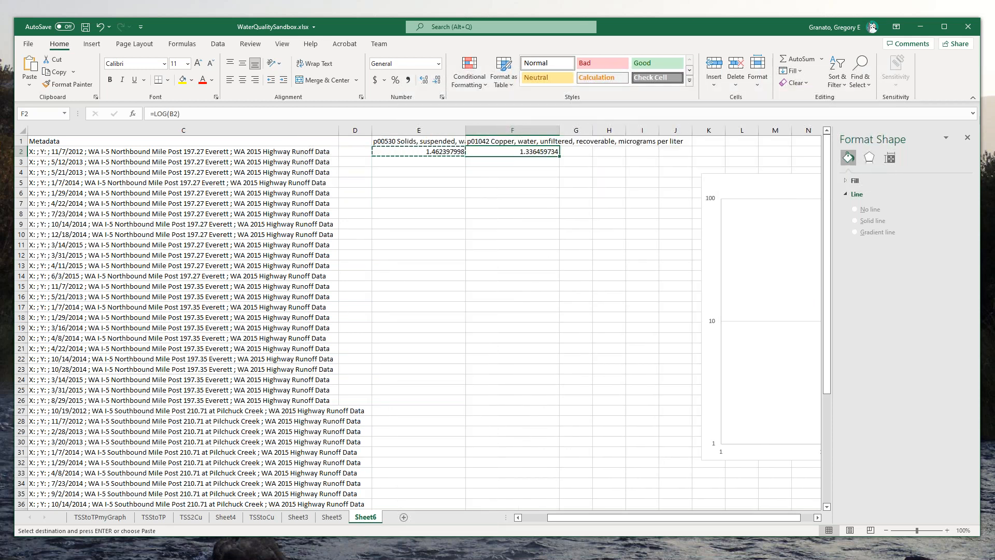
{"action": "left_click", "coordinate": [510, 181]}
Copy the logarithm formulas in E2:F2 down through row 51 for all the paired data.
{"action": "left_click_drag", "start_coordinate": [441, 151], "coordinate": [519, 152]}
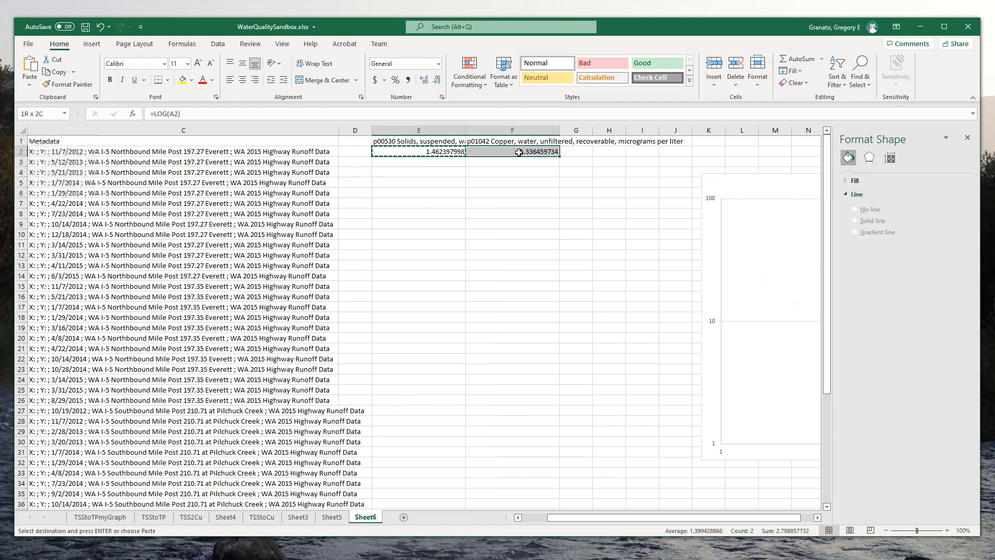
{"action": "right_click", "coordinate": [519, 151]}
{"action": "left_click", "coordinate": [539, 176]}
{"action": "left_click_drag", "start_coordinate": [431, 162], "coordinate": [425, 483]}
{"action": "right_click", "coordinate": [425, 483]}
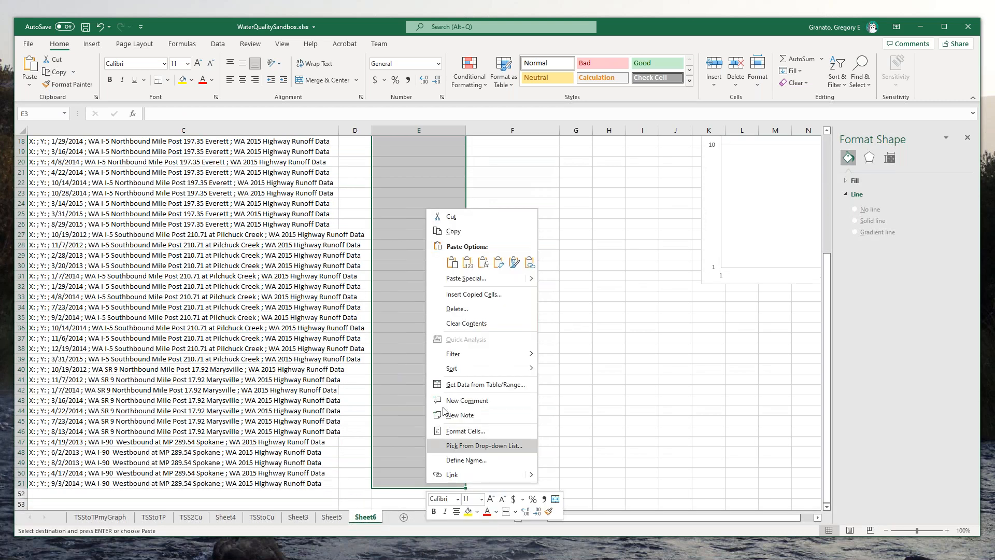
{"action": "left_click", "coordinate": [453, 261]}
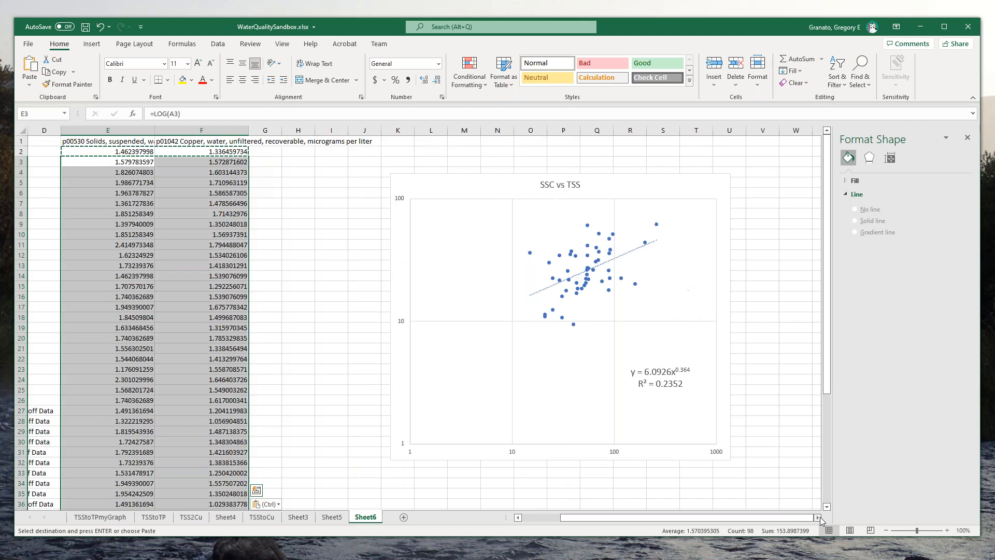
{"action": "left_click", "coordinate": [818, 518]}
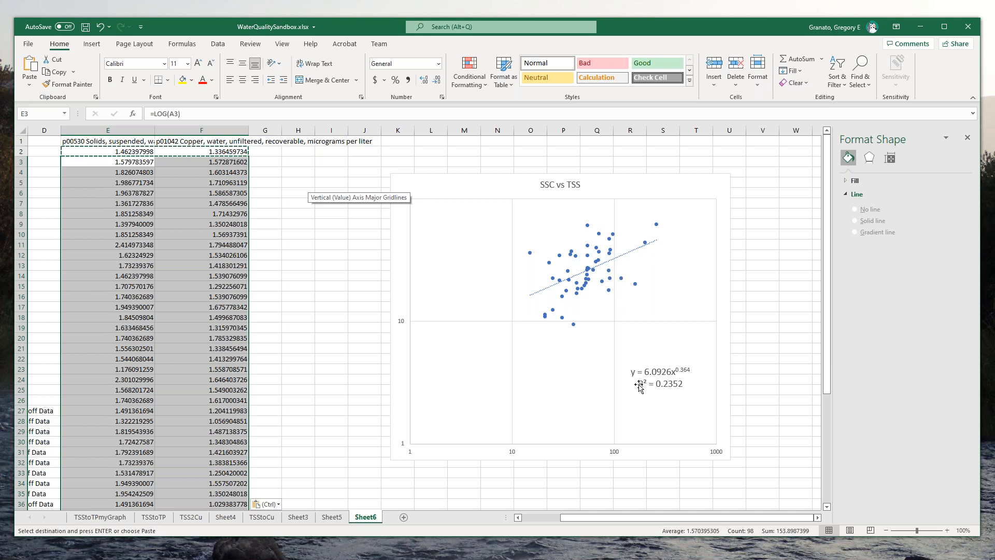
{"action": "left_click", "coordinate": [290, 152]}
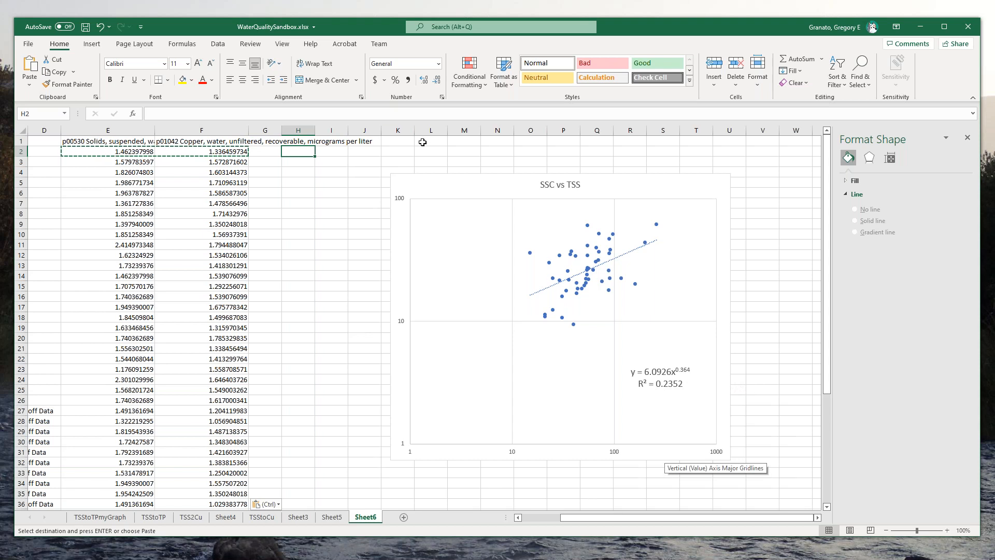
Calculate the logarithm of the trendline coefficient in L1 with the formula =LOG(6.0926).
{"action": "left_click", "coordinate": [438, 142]}
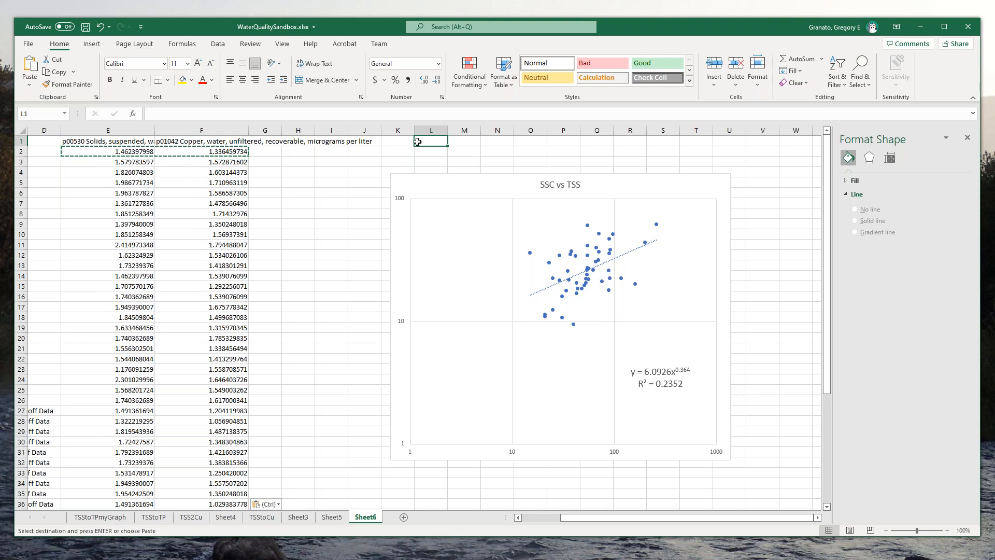
{"action": "type", "text": "log(6.0"}
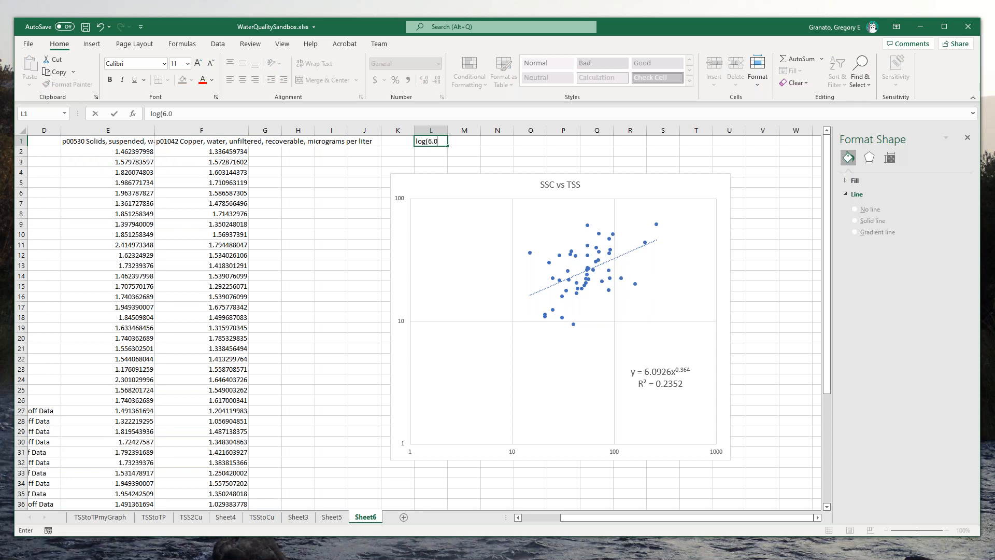
{"action": "type", "text": "926"}
{"action": "key", "text": "Return"}
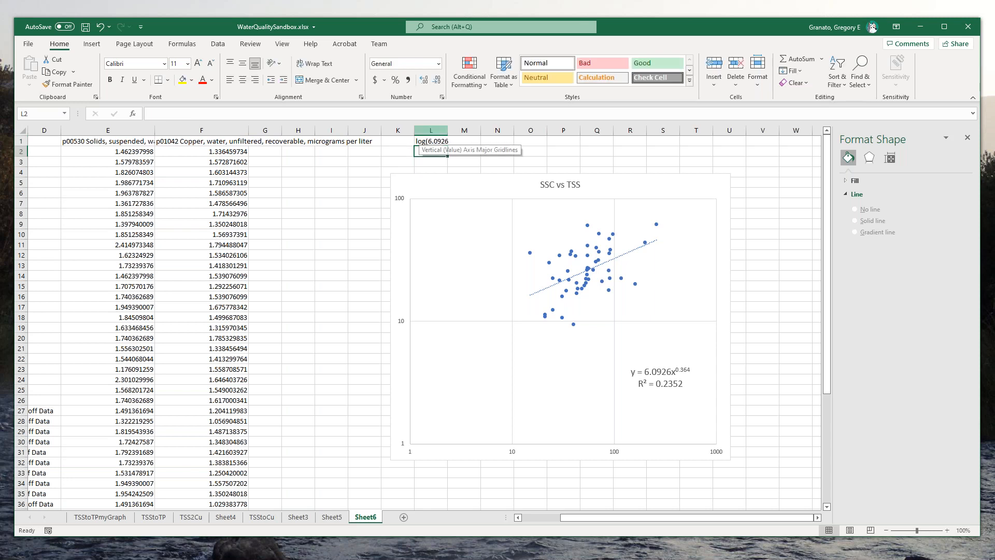
{"action": "left_click", "coordinate": [434, 141]}
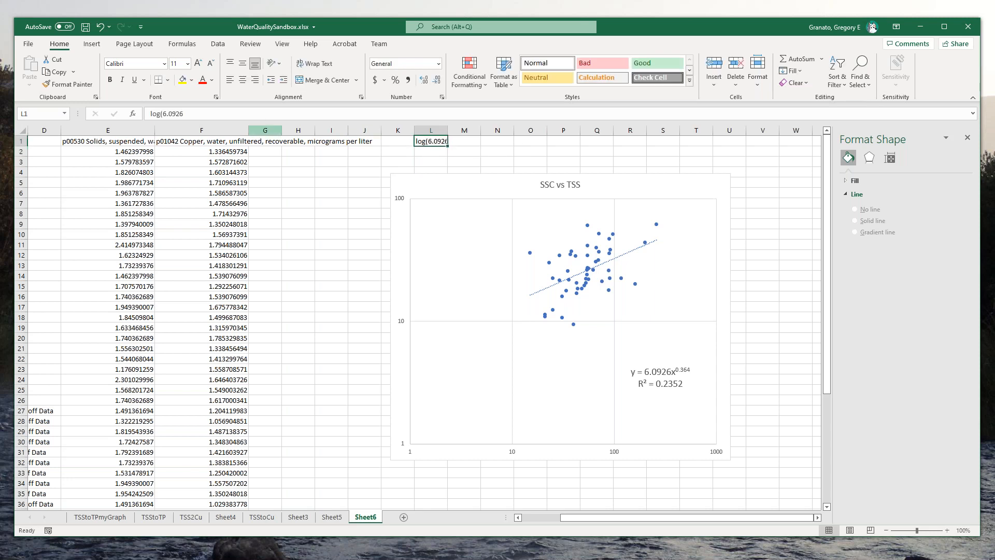
{"action": "left_click", "coordinate": [151, 115]}
{"action": "type", "text": "="}
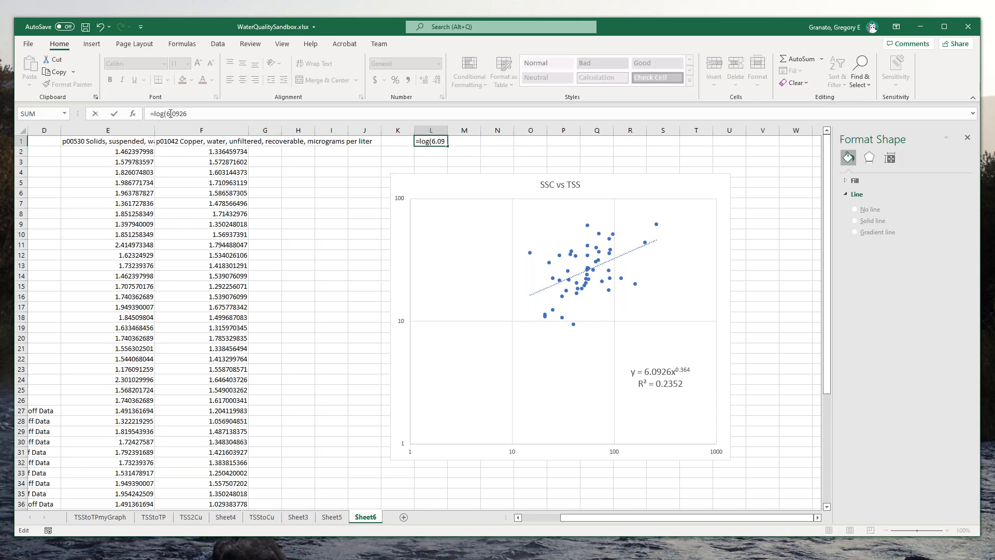
{"action": "left_click", "coordinate": [190, 115]}
{"action": "type", "text": ")"}
{"action": "key", "text": "Return"}
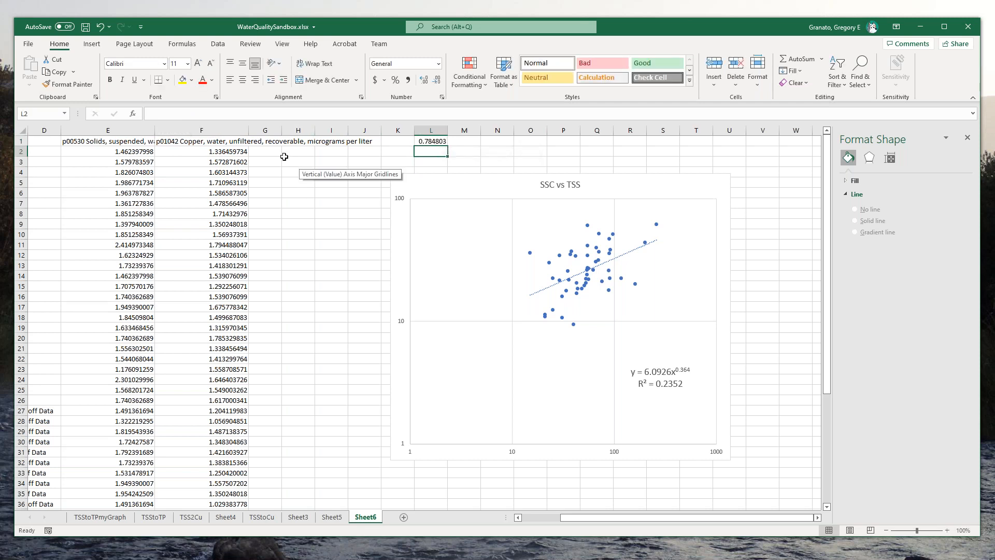
Add the header Regress in G1 and calculate the predicted log copper in G2 with =0.784+E2*0.364.
{"action": "left_click", "coordinate": [274, 140]}
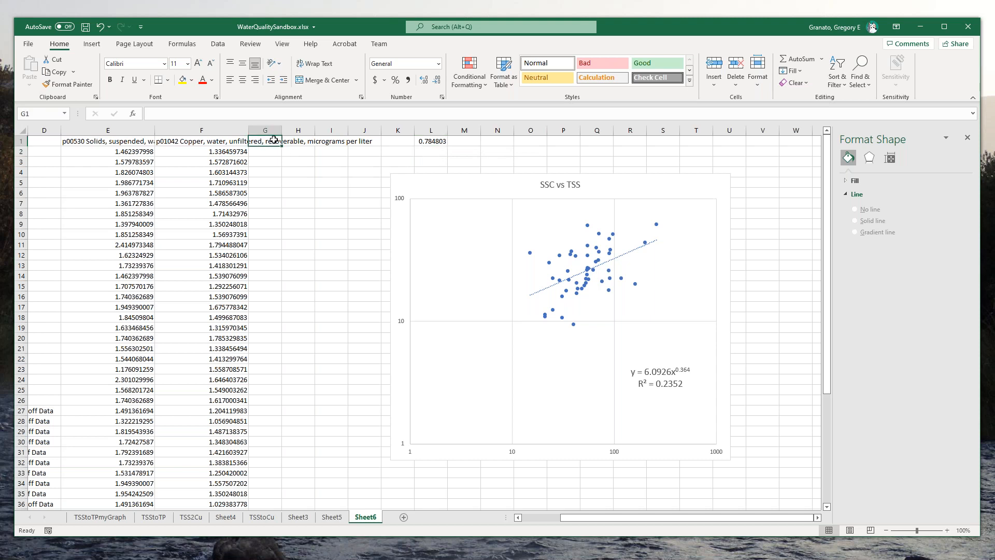
{"action": "type", "text": "Regress"}
{"action": "key", "text": "Return"}
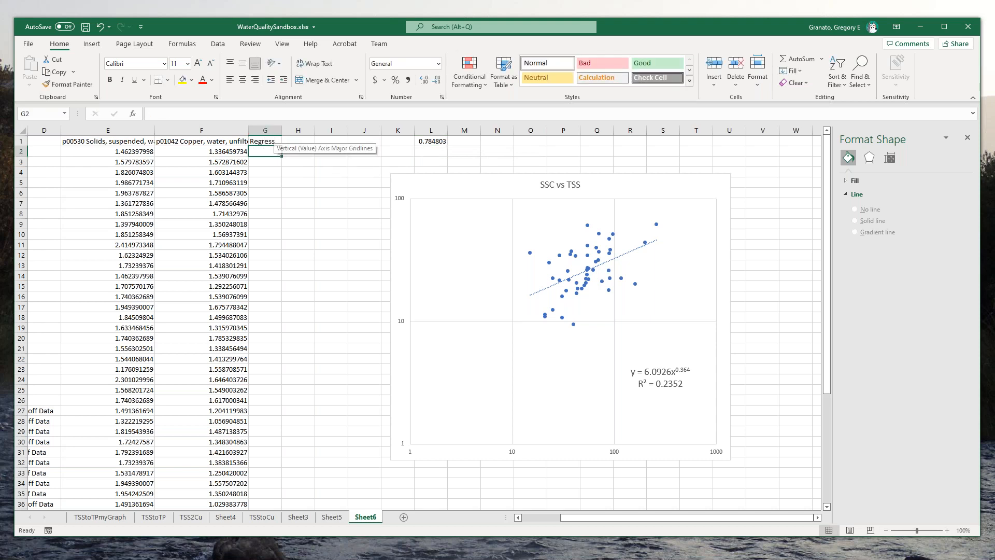
{"action": "type", "text": "=0."}
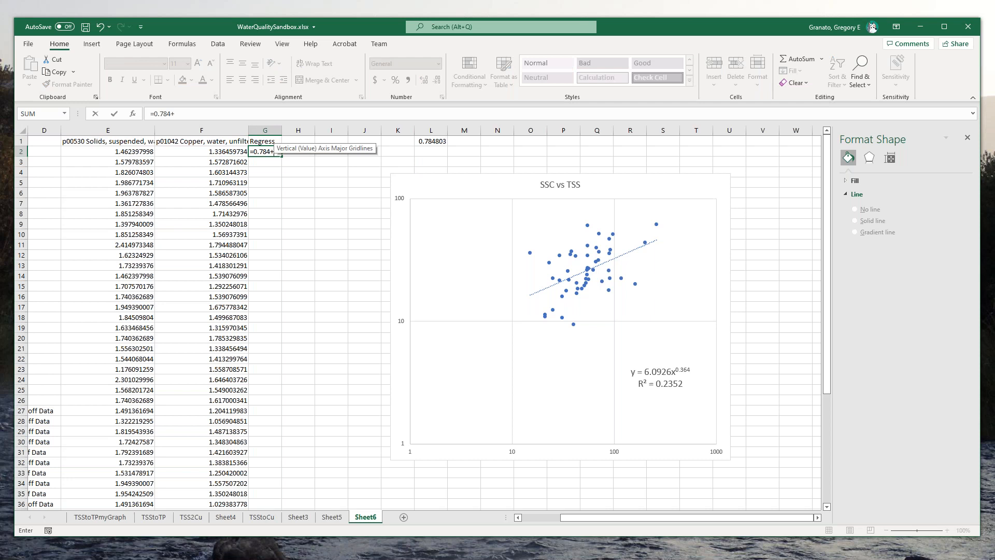
{"action": "type", "text": "784+"}
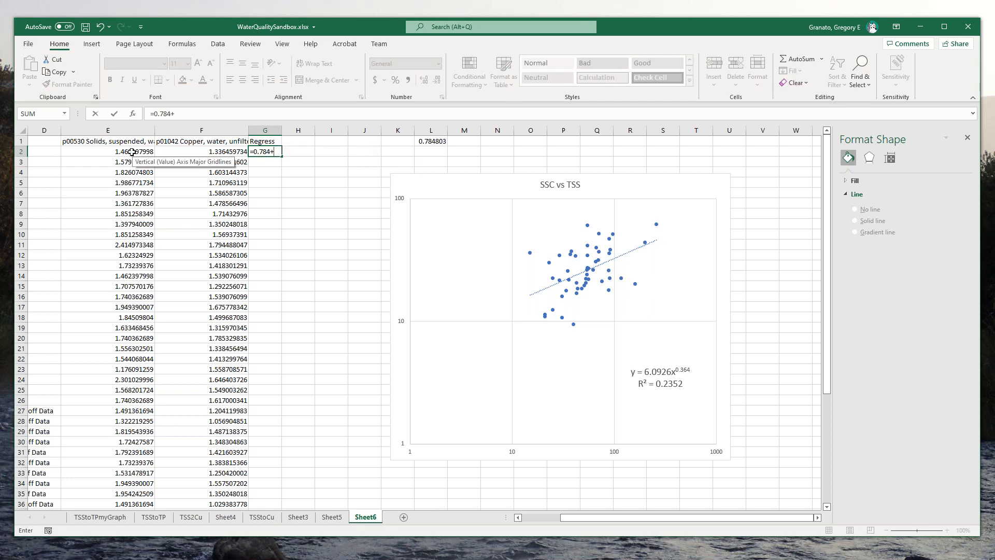
{"action": "left_click", "coordinate": [132, 152]}
{"action": "type", "text": "*"}
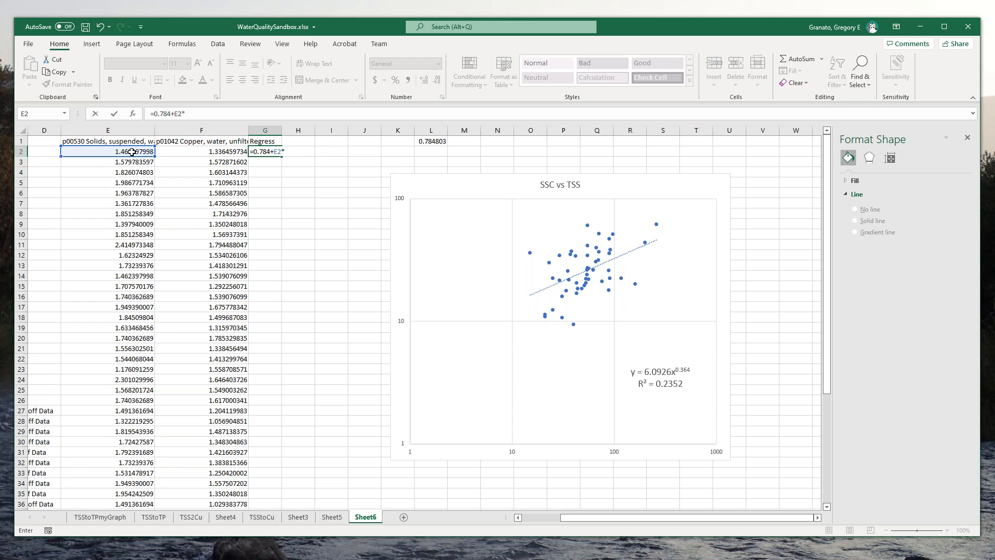
{"action": "type", "text": "0.364"}
{"action": "key", "text": "Return"}
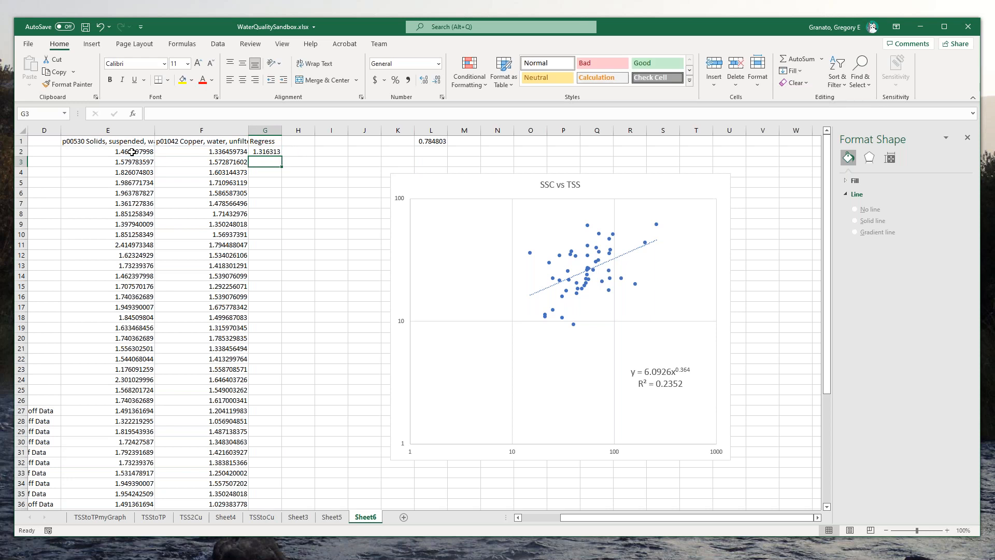
{"action": "key", "text": "Up"}
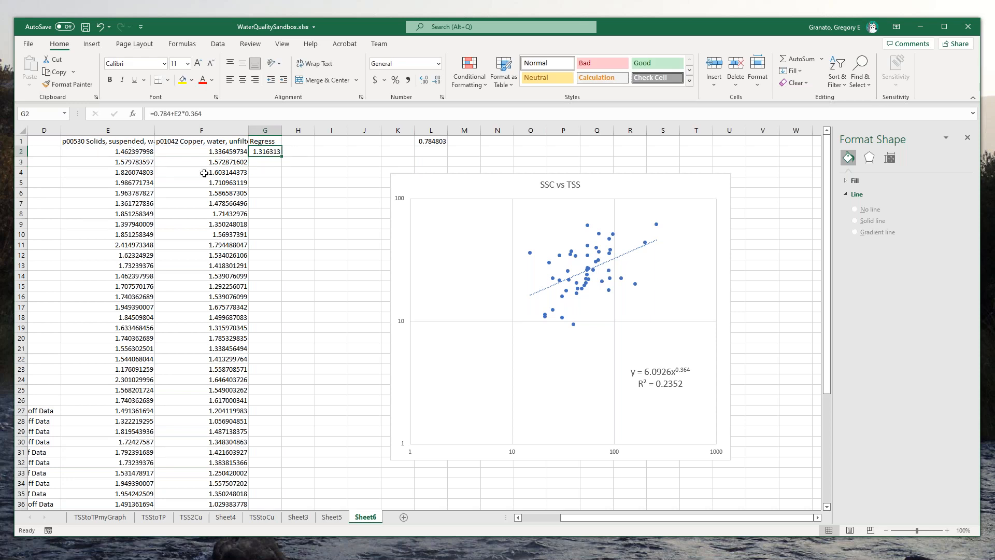
Add the header ei in H1 and calculate the residual in H2 with =F2-G2.
{"action": "left_click", "coordinate": [291, 138]}
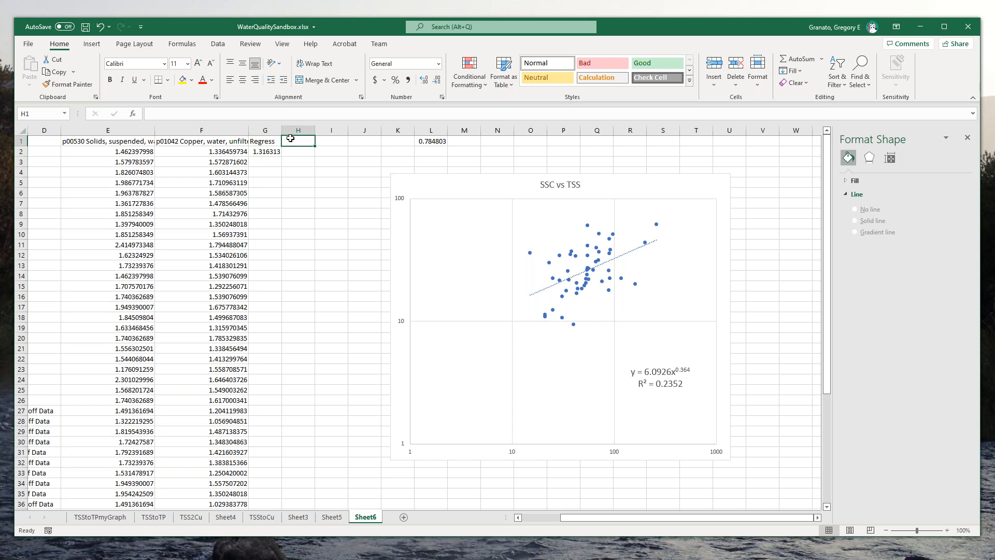
{"action": "type", "text": "ei"}
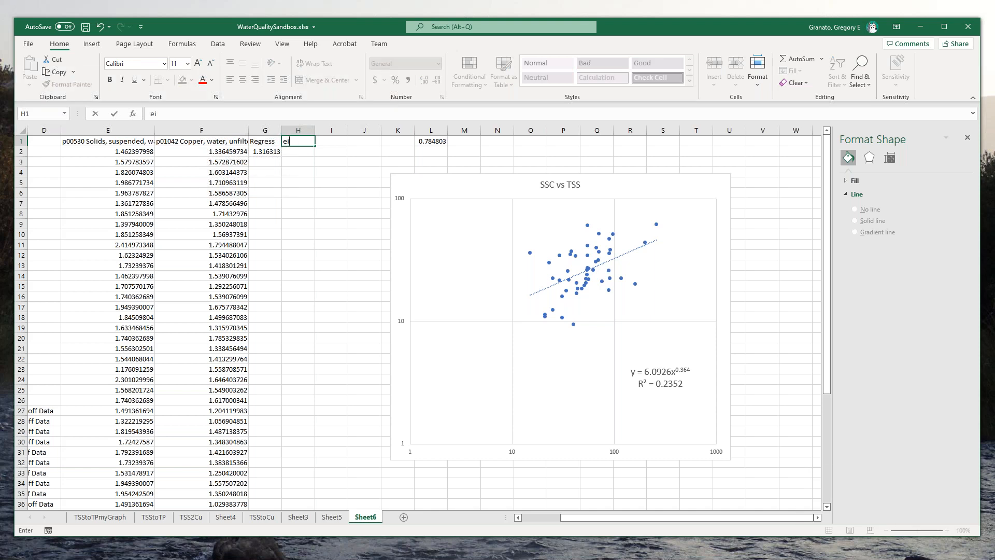
{"action": "key", "text": "Return"}
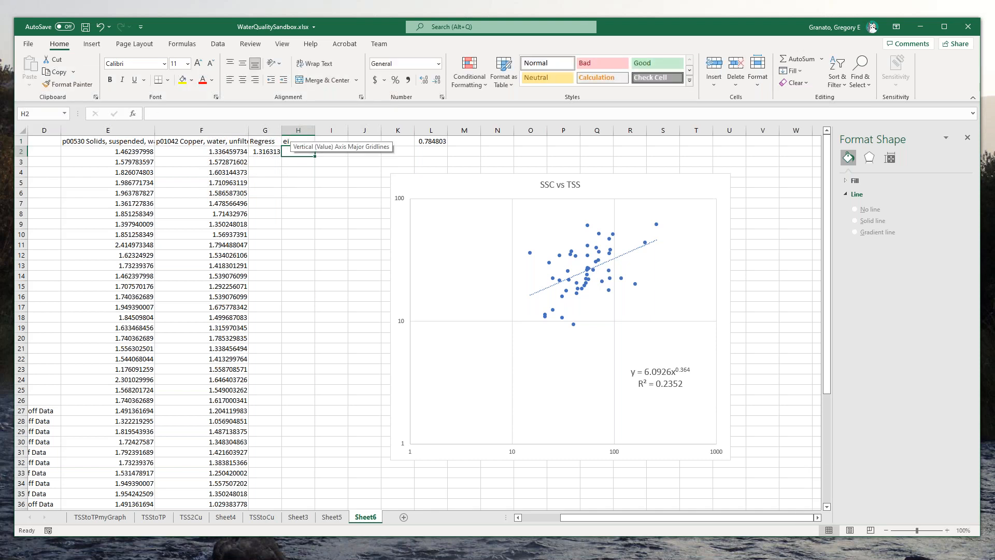
{"action": "type", "text": "="}
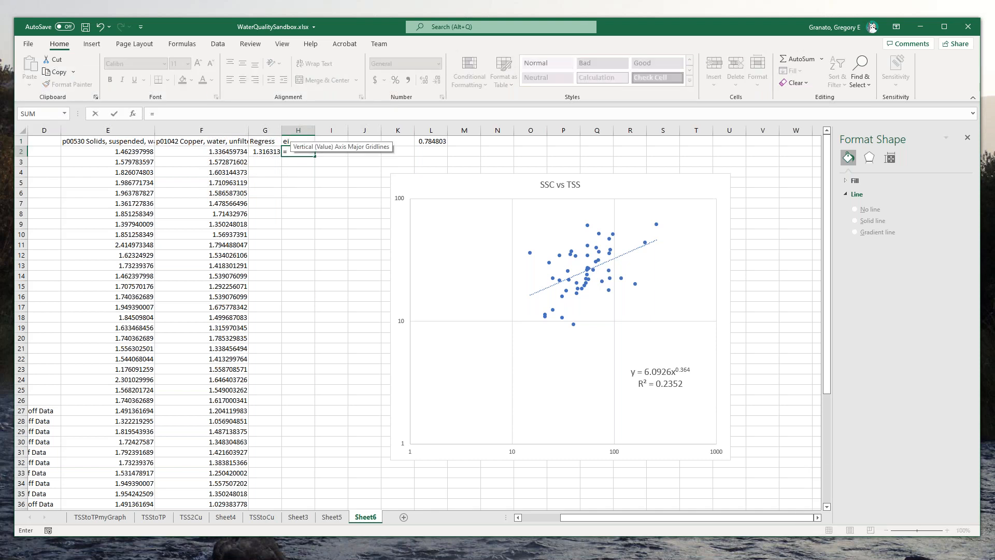
{"action": "left_click", "coordinate": [257, 153]}
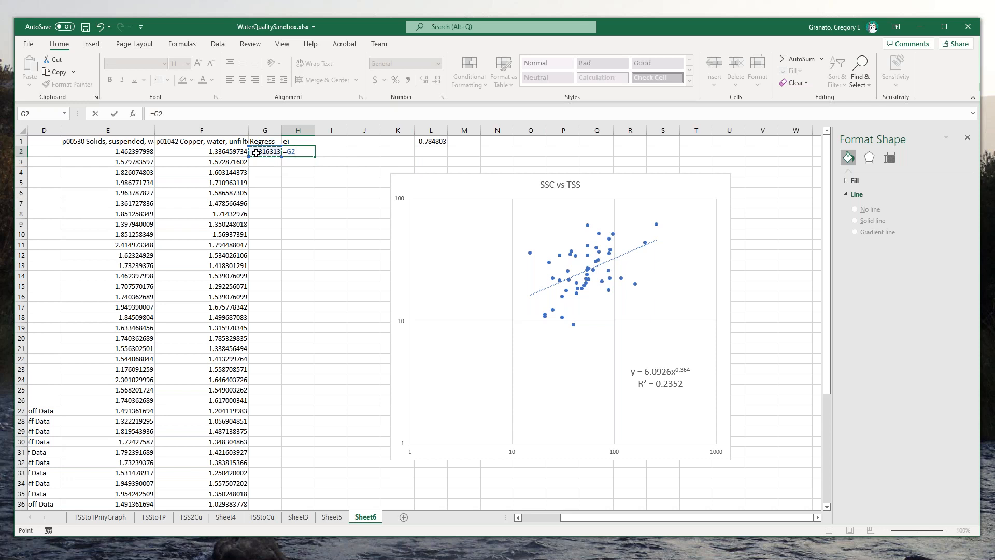
{"action": "left_click", "coordinate": [217, 151]}
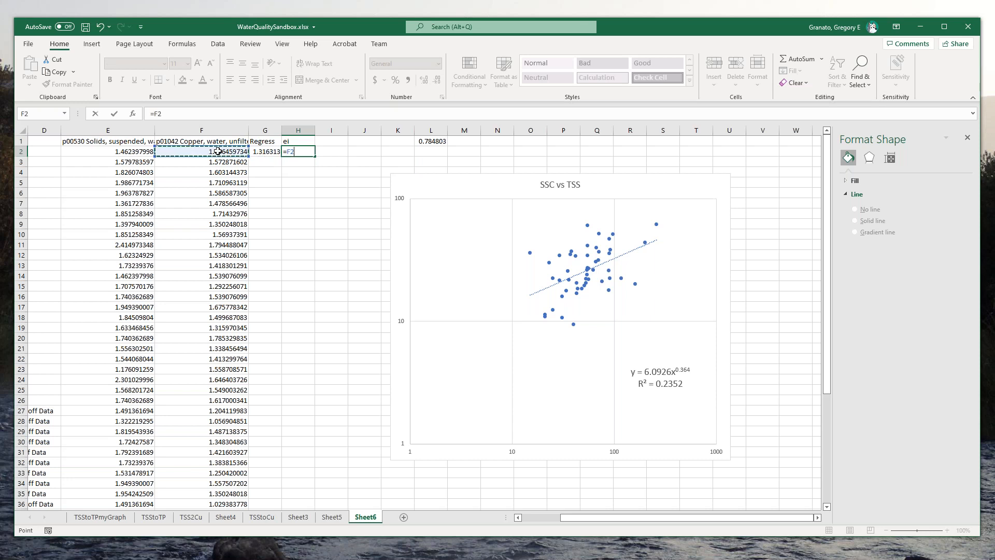
{"action": "type", "text": "-"}
{"action": "left_click", "coordinate": [256, 150]}
{"action": "key", "text": "Return"}
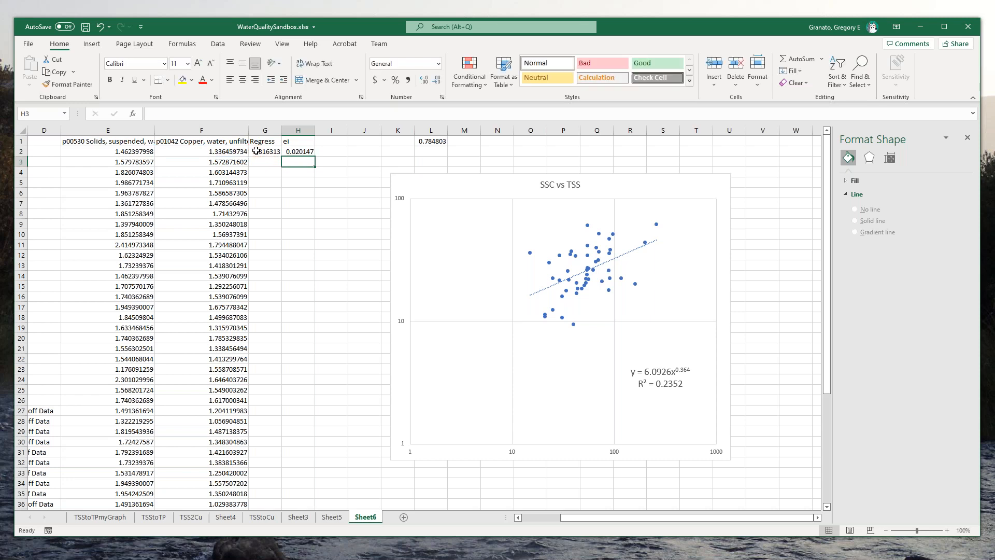
{"action": "left_click", "coordinate": [304, 152]}
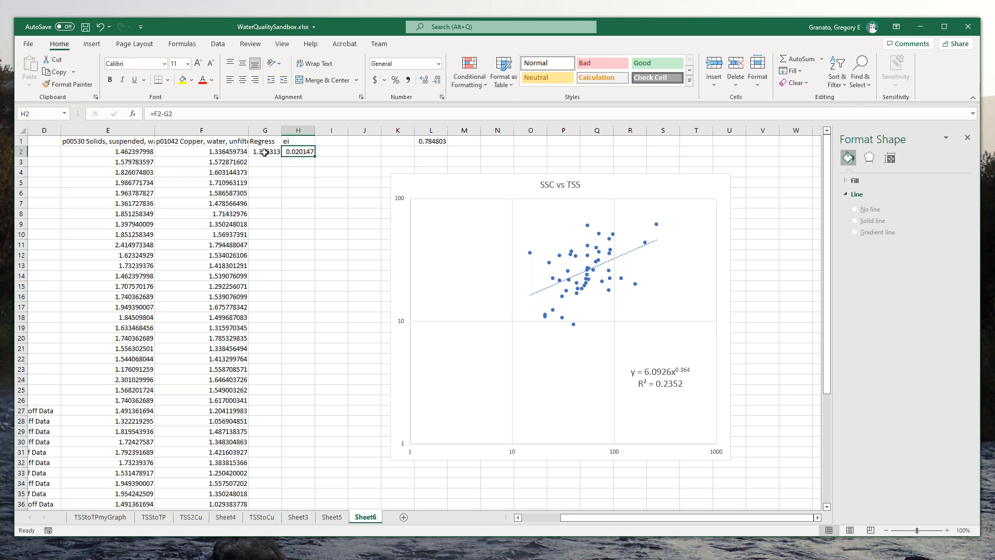
Add the header abs(ei) in I1 and calculate the absolute residual in I2 with =ABS(H2).
{"action": "left_click", "coordinate": [328, 142]}
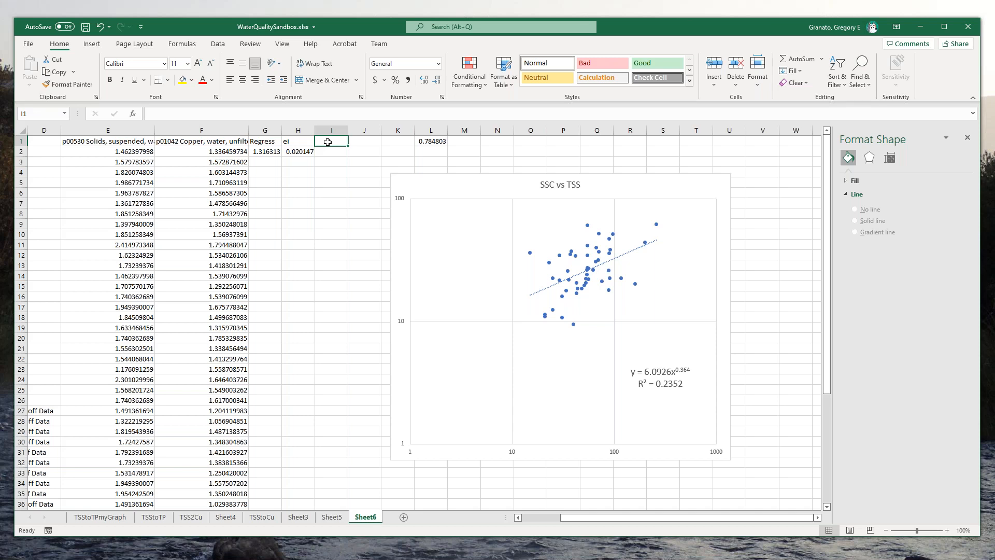
{"action": "type", "text": "abs(ei"}
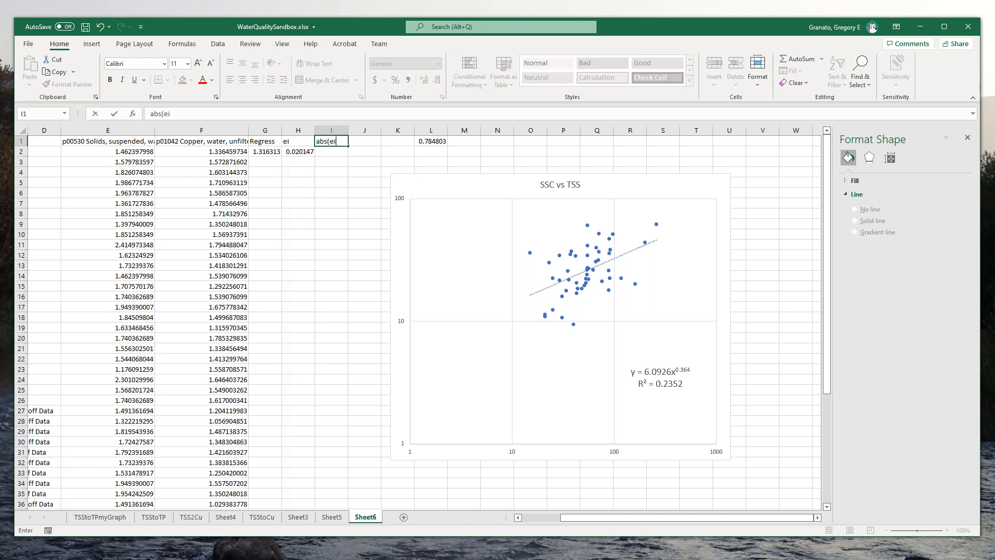
{"action": "key", "text": "Return"}
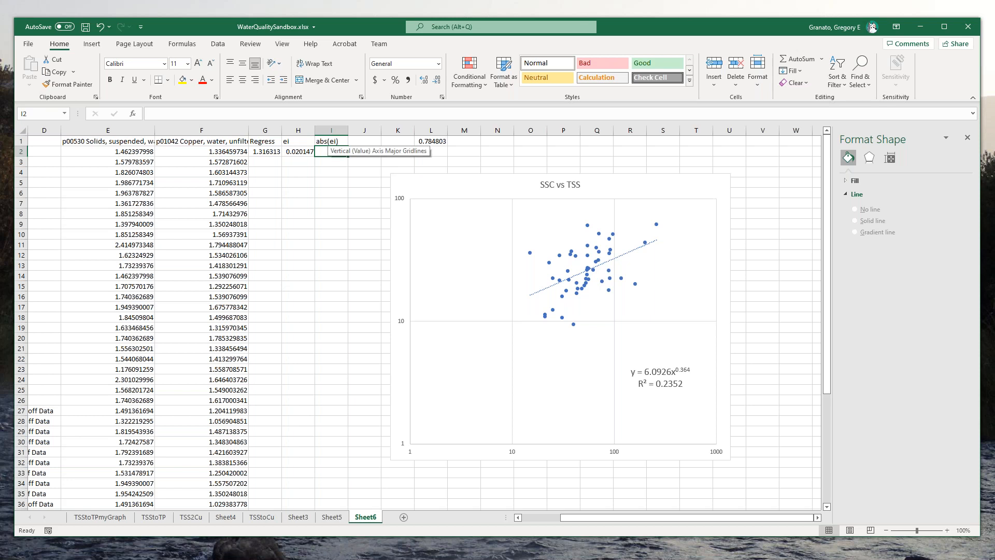
{"action": "type", "text": "=abs("}
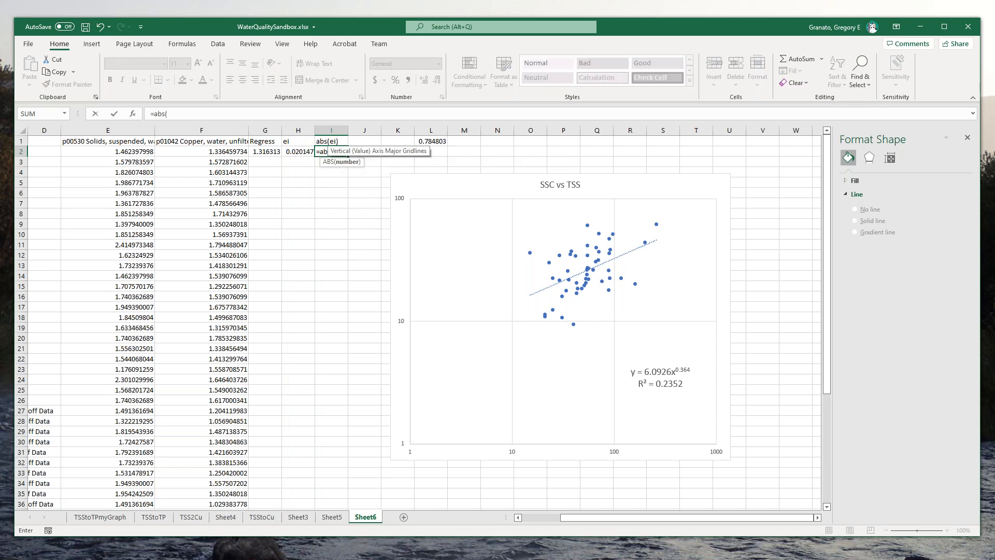
{"action": "left_click", "coordinate": [296, 151]}
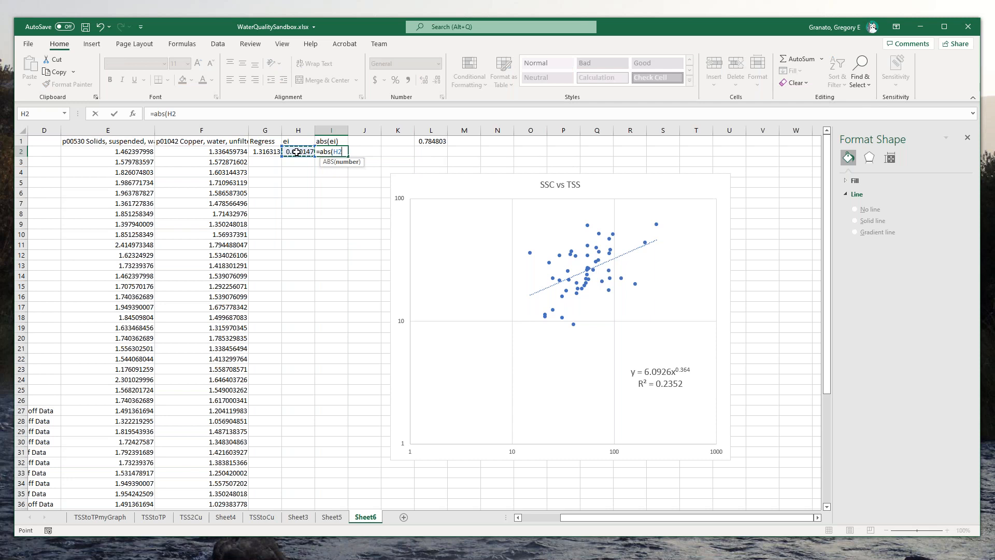
{"action": "key", "text": "Return"}
Copy the regression, residual and absolute residual formulas in G2:I2 down through row 51.
{"action": "left_click_drag", "start_coordinate": [267, 152], "coordinate": [351, 156]}
{"action": "right_click", "coordinate": [351, 155]}
{"action": "left_click", "coordinate": [355, 176]}
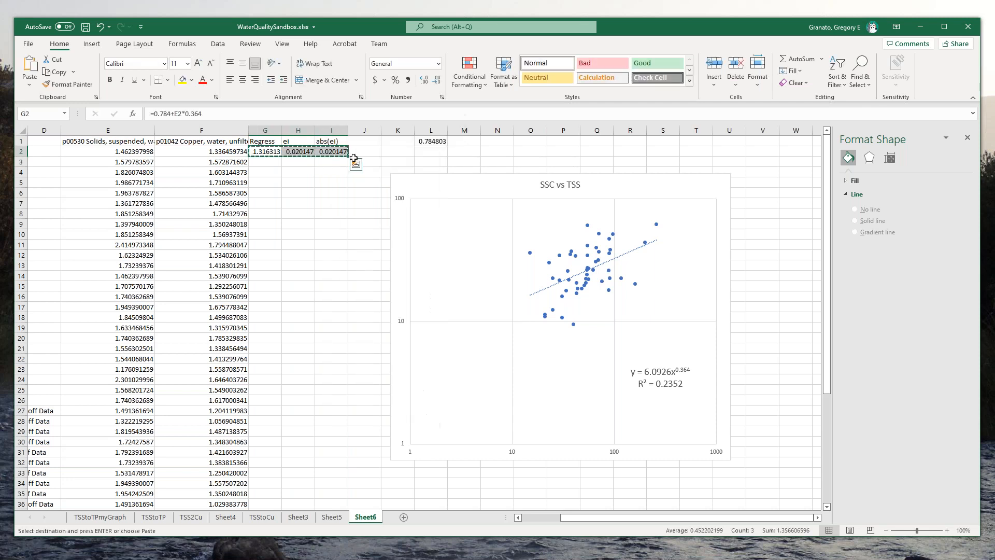
{"action": "left_click_drag", "start_coordinate": [350, 156], "coordinate": [342, 454]}
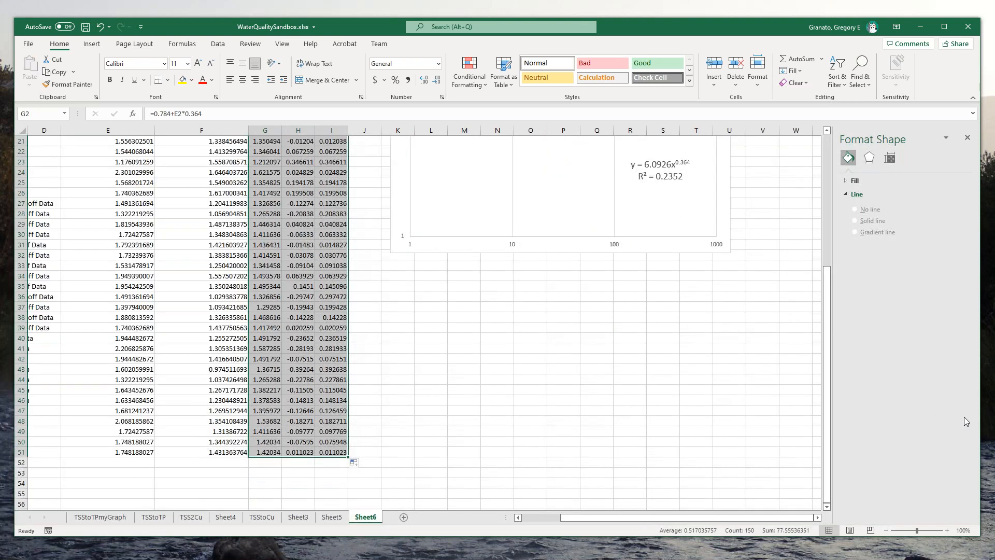
{"action": "left_click_drag", "start_coordinate": [829, 423], "coordinate": [829, 291]}
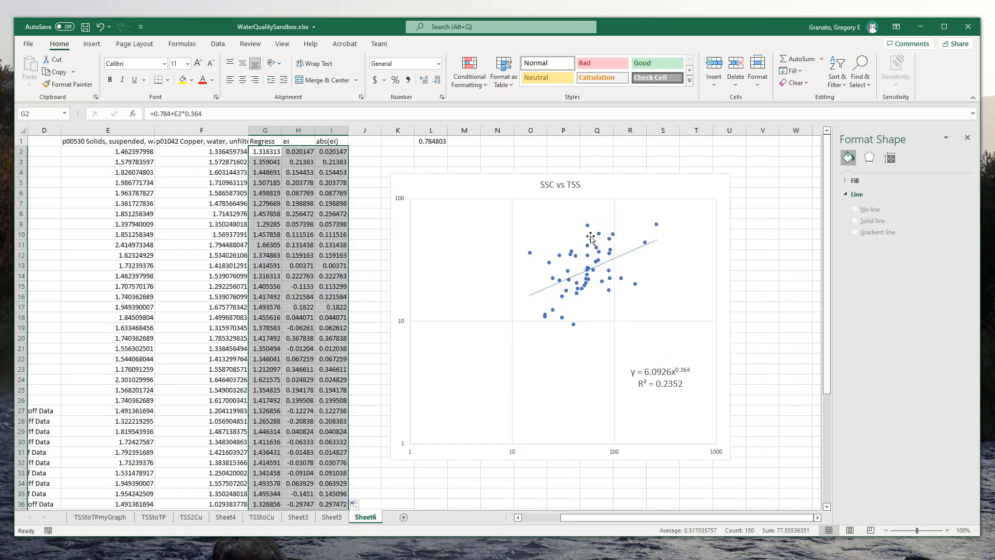
{"action": "left_click", "coordinate": [264, 152]}
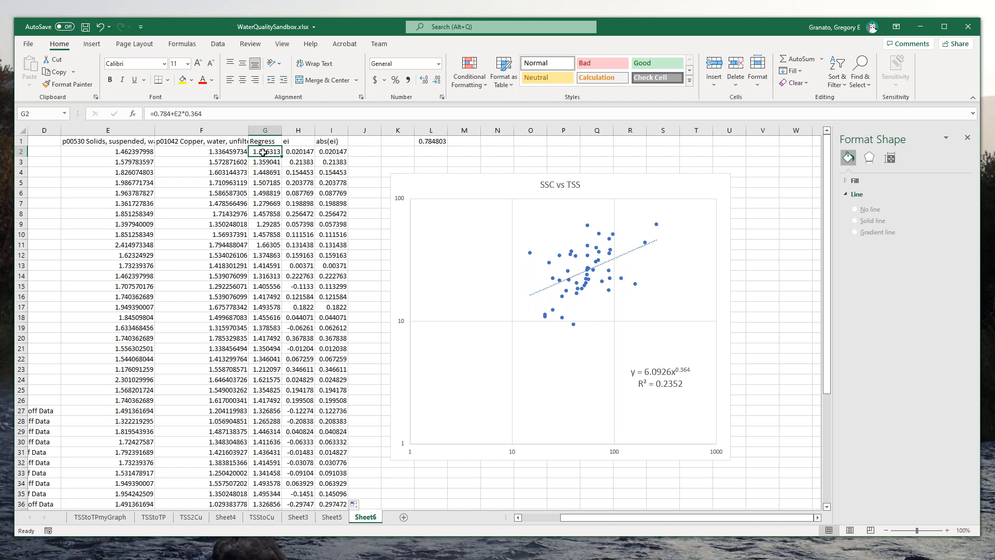
Insert three blank columns at column J, between the absolute residuals and the chart.
{"action": "left_click", "coordinate": [396, 130]}
{"action": "left_click", "coordinate": [364, 130]}
{"action": "right_click", "coordinate": [365, 130]}
{"action": "left_click", "coordinate": [400, 218]}
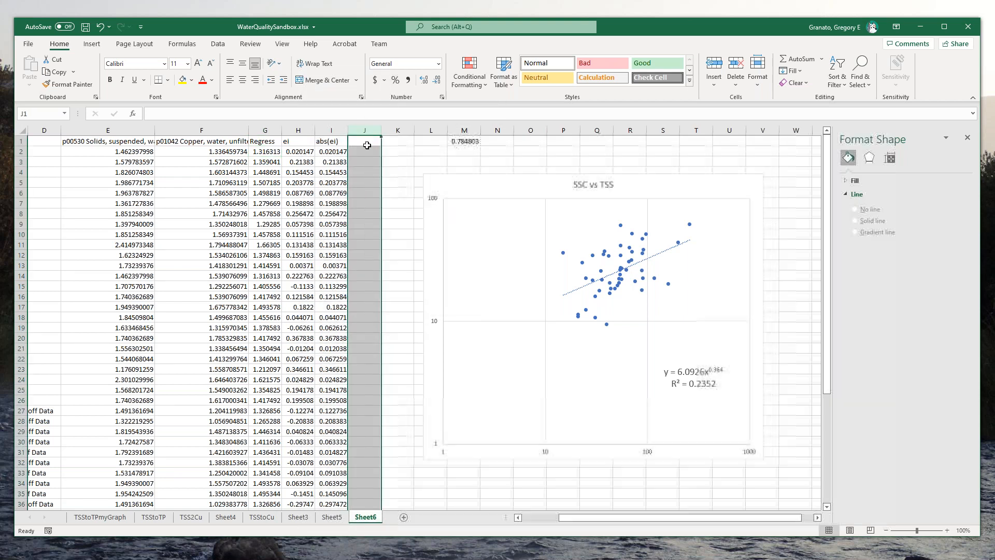
{"action": "right_click", "coordinate": [367, 144]}
{"action": "left_click", "coordinate": [390, 224]}
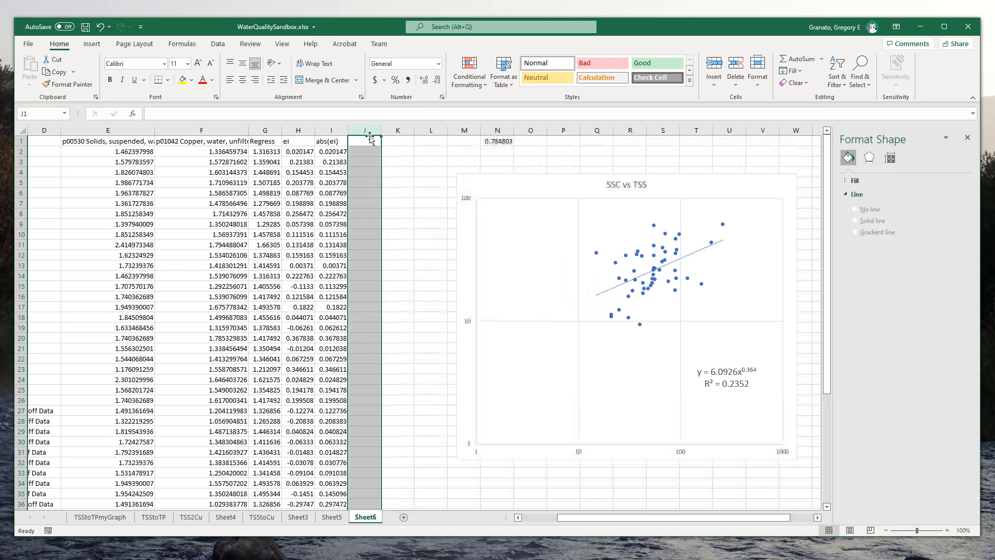
{"action": "right_click", "coordinate": [372, 138]}
{"action": "left_click", "coordinate": [392, 218]}
Calculate the median of the residuals in H53 with the formula =MEDIAN(H2:H51).
{"action": "left_click_drag", "start_coordinate": [826, 252], "coordinate": [843, 406]}
{"action": "left_click", "coordinate": [828, 507]}
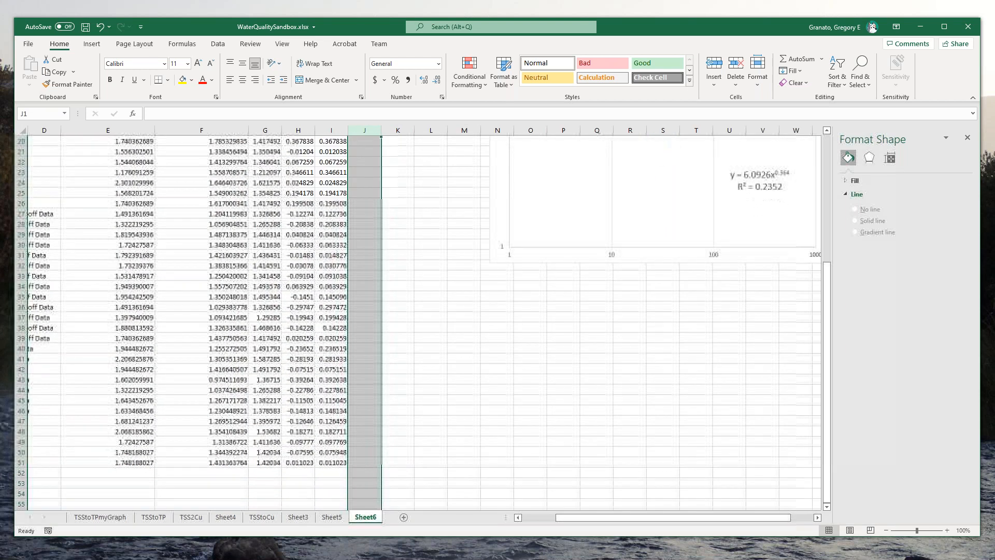
{"action": "left_click", "coordinate": [302, 484]}
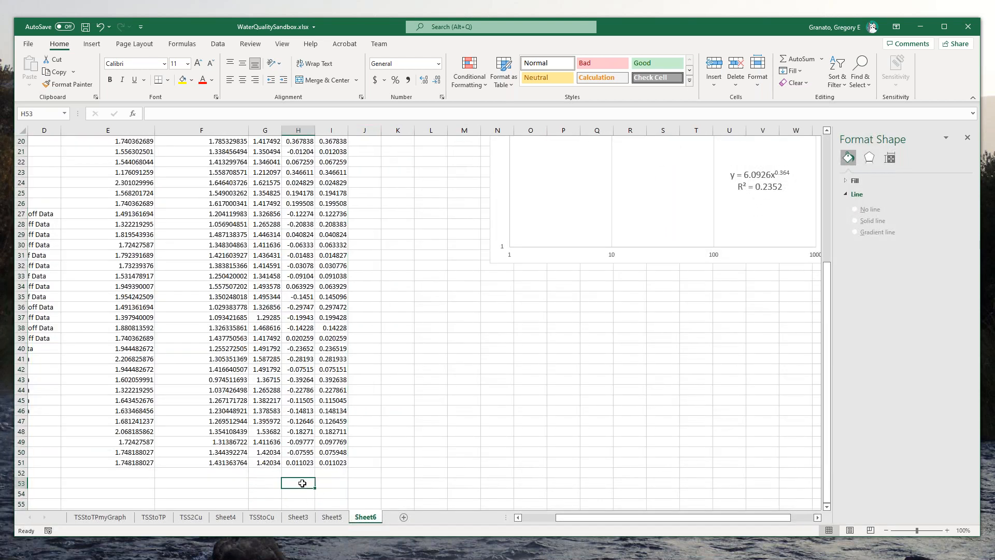
{"action": "type", "text": "median("}
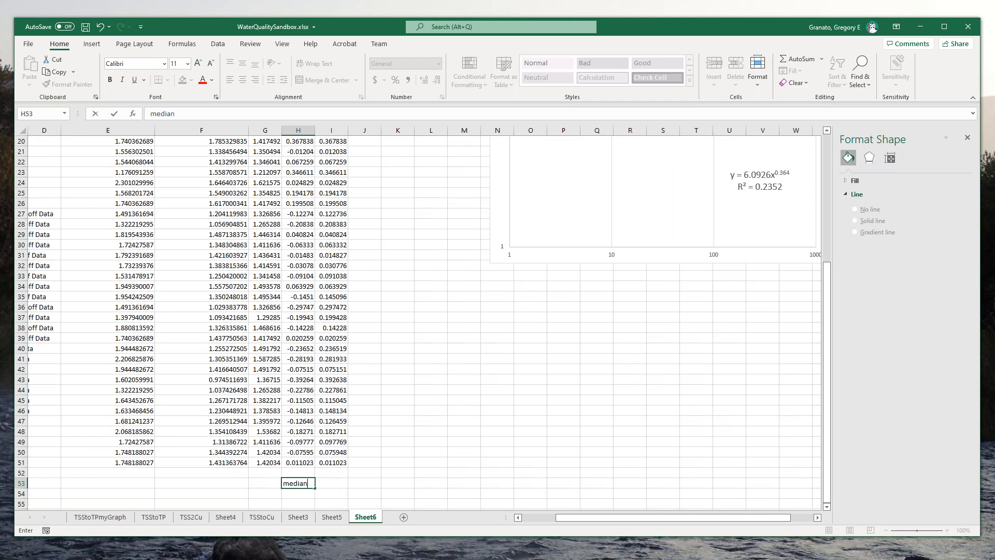
{"action": "left_click", "coordinate": [293, 460]}
{"action": "left_click", "coordinate": [299, 481]}
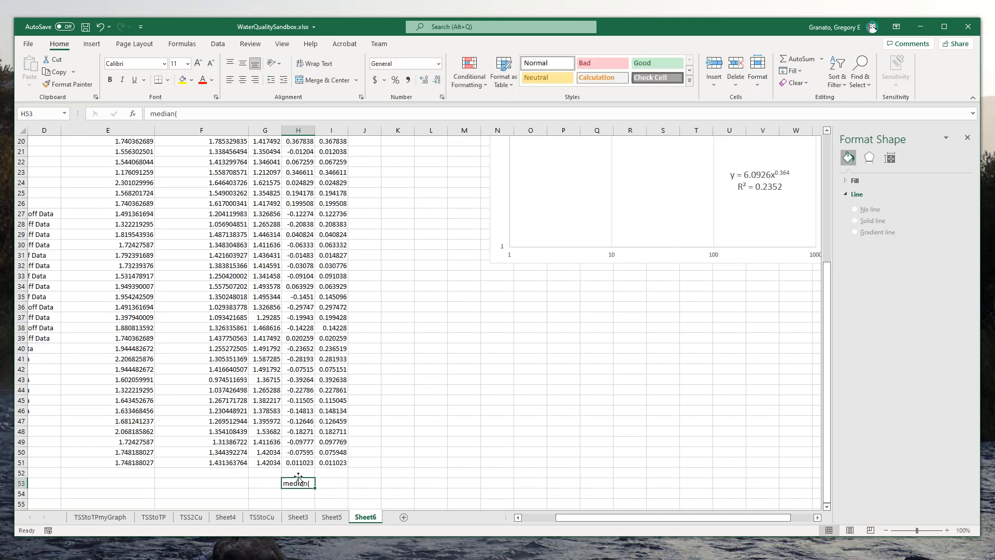
{"action": "left_click", "coordinate": [149, 113]}
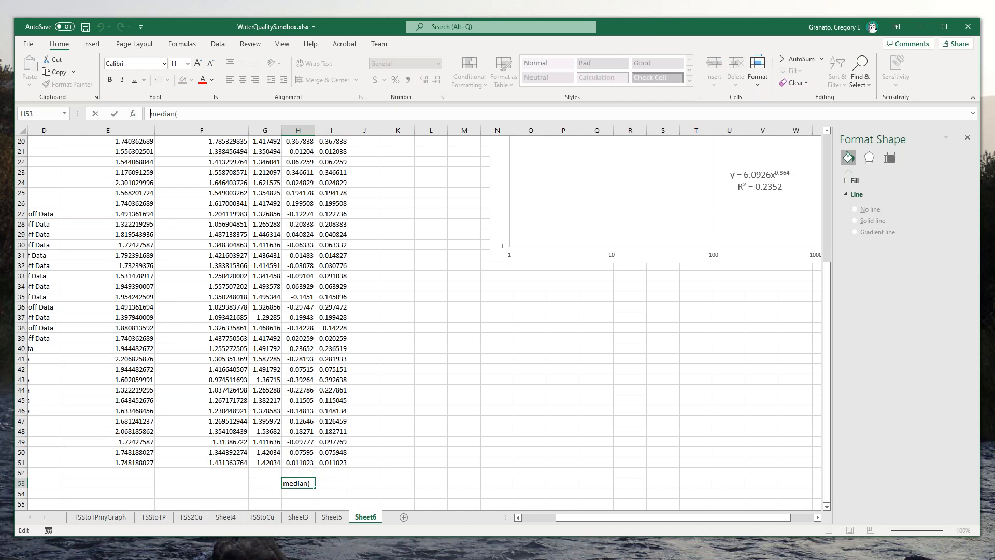
{"action": "type", "text": "="}
{"action": "left_click", "coordinate": [299, 461]}
{"action": "key", "text": "End"}
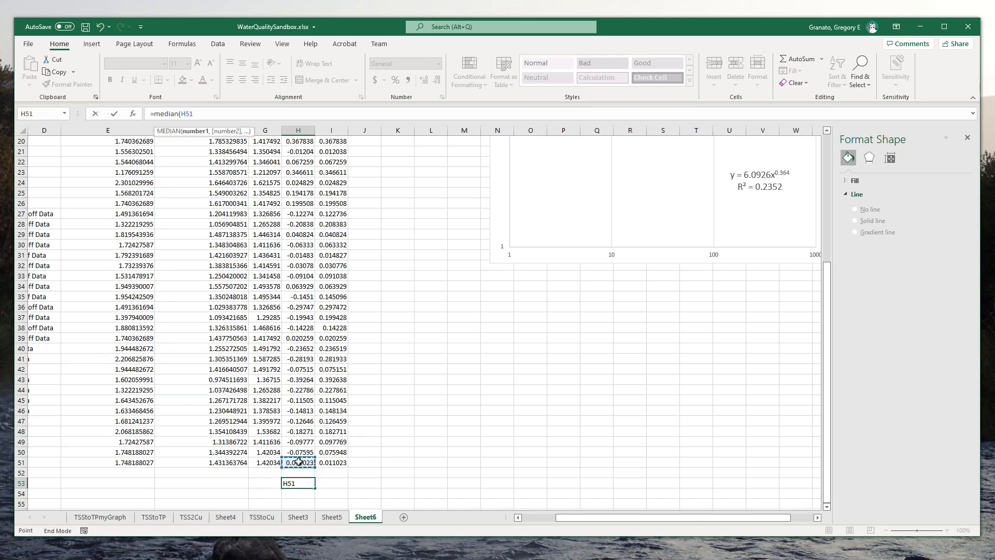
{"action": "key", "text": "shift+Up"}
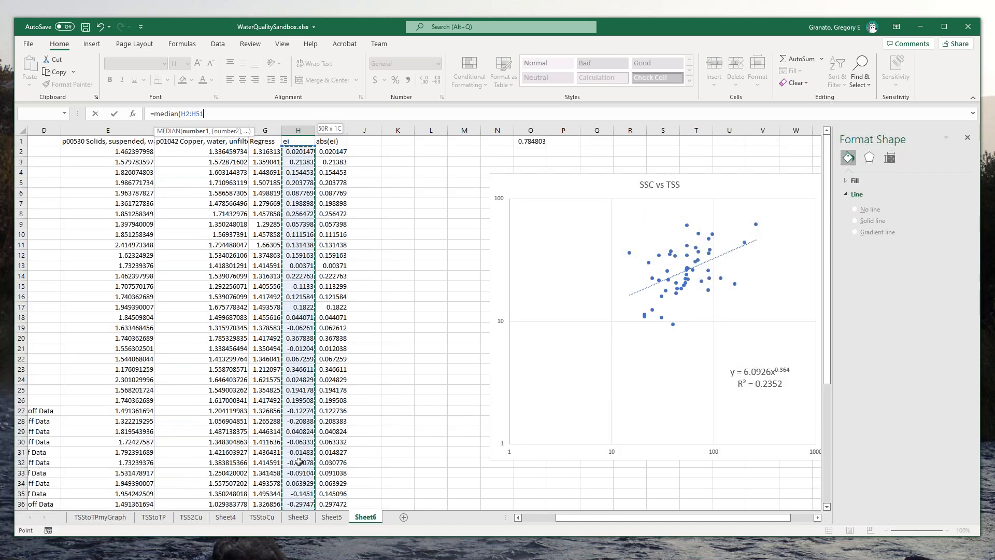
{"action": "key", "text": "Return"}
Copy the residual median formula from H53 to I53 to calculate the median absolute residual, =MEDIAN(I2:I51).
{"action": "left_click", "coordinate": [300, 493]}
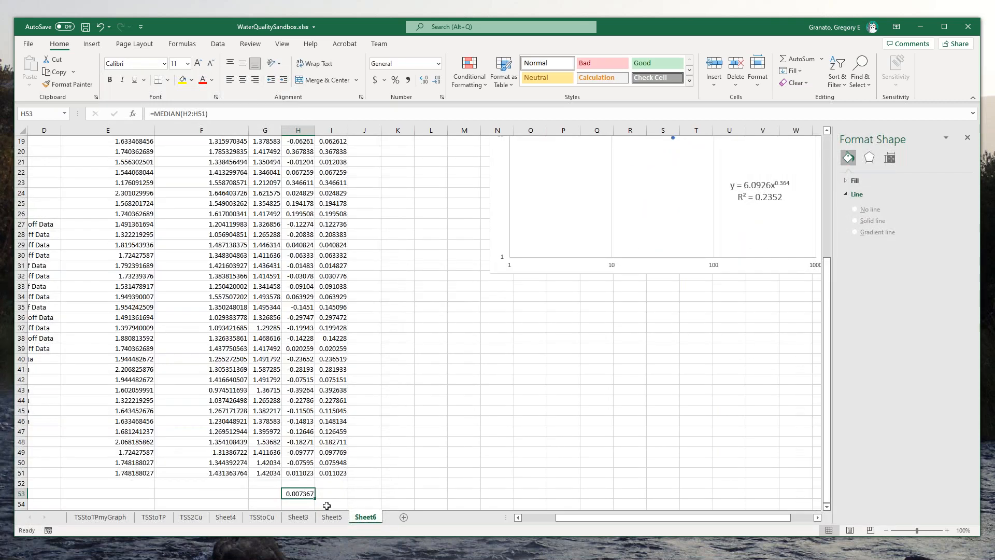
{"action": "right_click", "coordinate": [297, 495]}
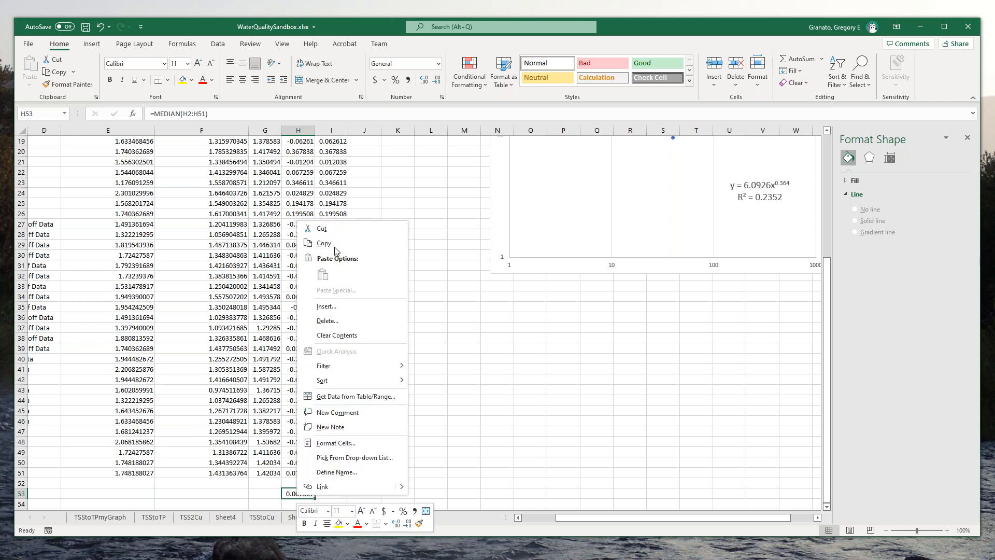
{"action": "left_click", "coordinate": [335, 248]}
{"action": "right_click", "coordinate": [333, 494]}
{"action": "left_click", "coordinate": [360, 274]}
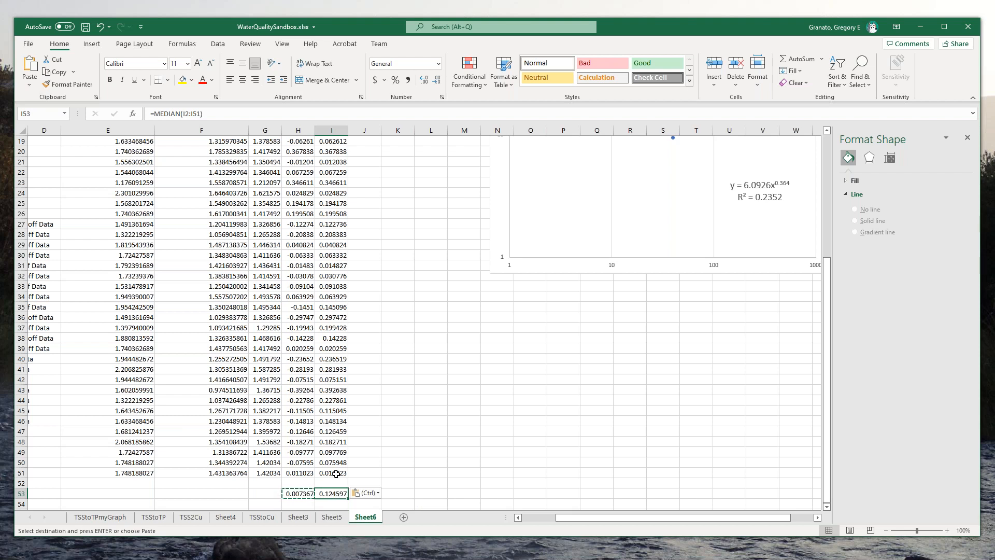
Add a new blank worksheet and start the Random Number Generation tool from Data Analysis.
{"action": "left_click_drag", "start_coordinate": [827, 434], "coordinate": [824, 465]}
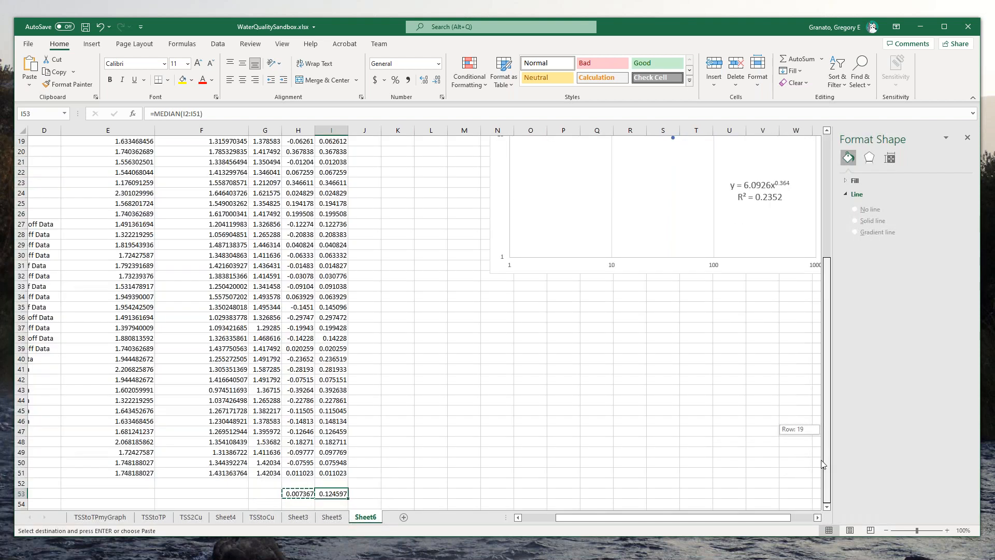
{"action": "left_click_drag", "start_coordinate": [835, 329], "coordinate": [844, 250]}
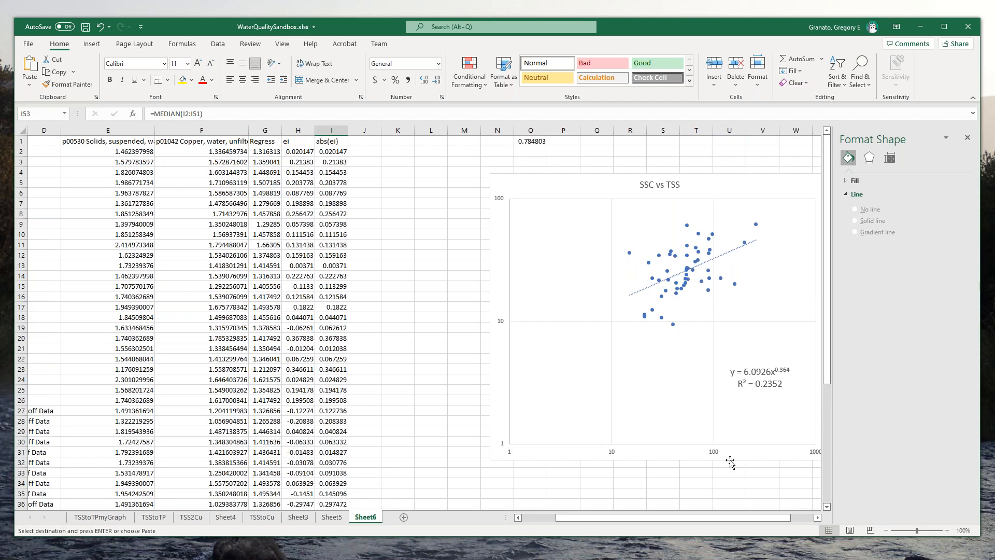
{"action": "left_click", "coordinate": [404, 517]}
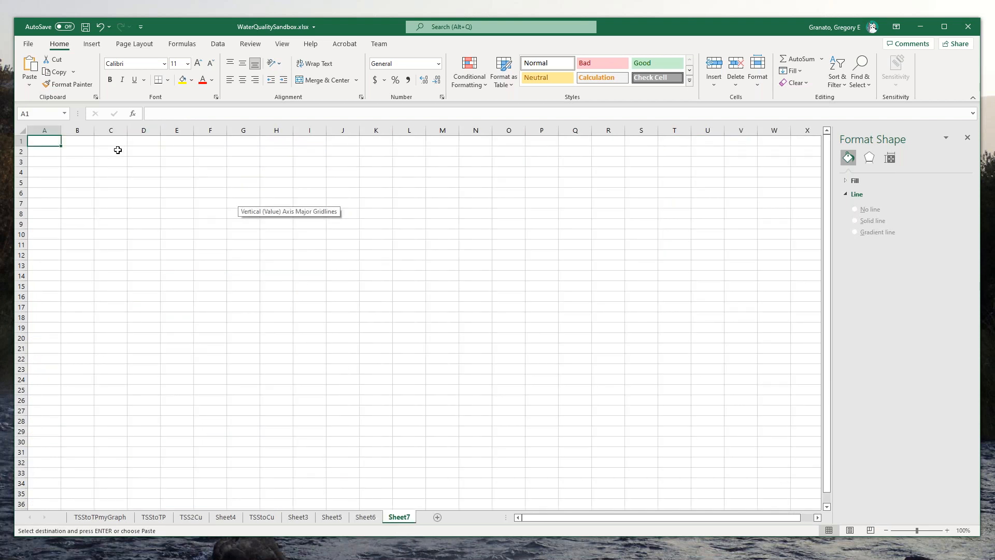
{"action": "left_click", "coordinate": [118, 150]}
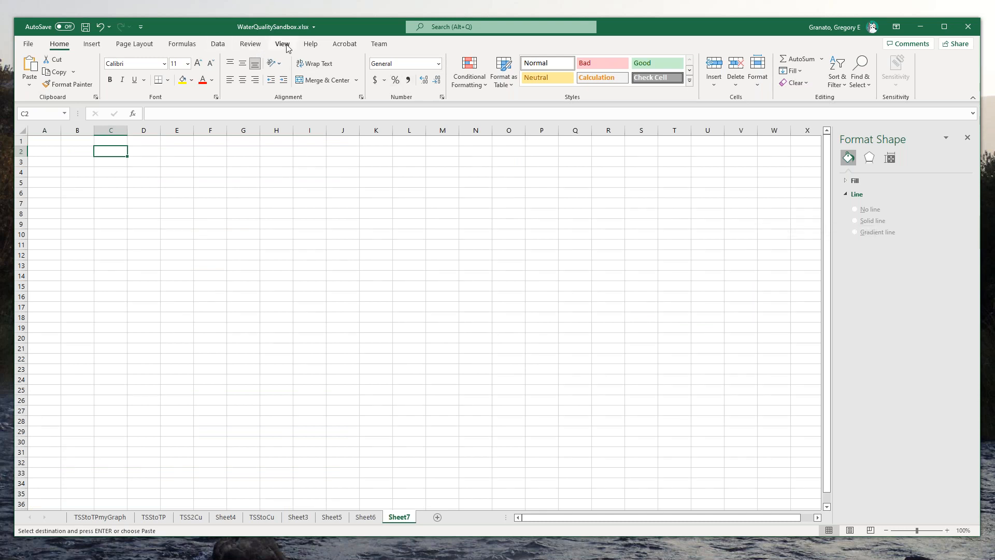
{"action": "left_click", "coordinate": [218, 44]}
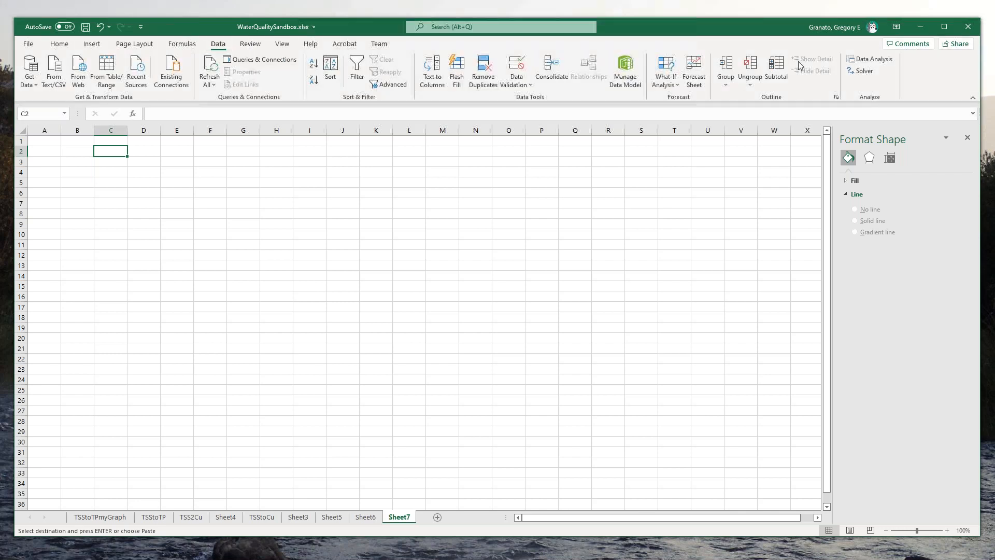
{"action": "left_click", "coordinate": [875, 60]}
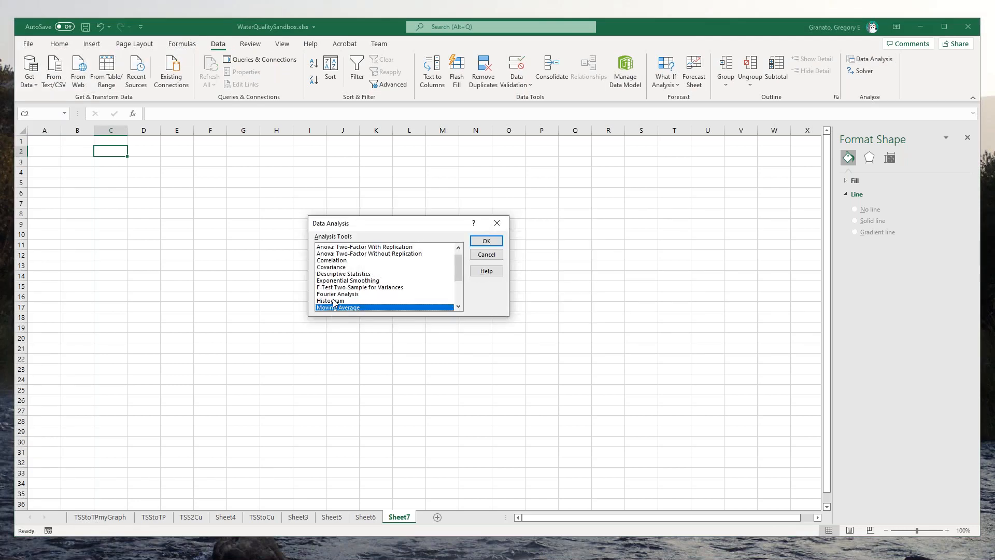
{"action": "left_click_drag", "start_coordinate": [458, 280], "coordinate": [458, 300]}
{"action": "left_click", "coordinate": [378, 274]}
{"action": "left_click", "coordinate": [486, 241]}
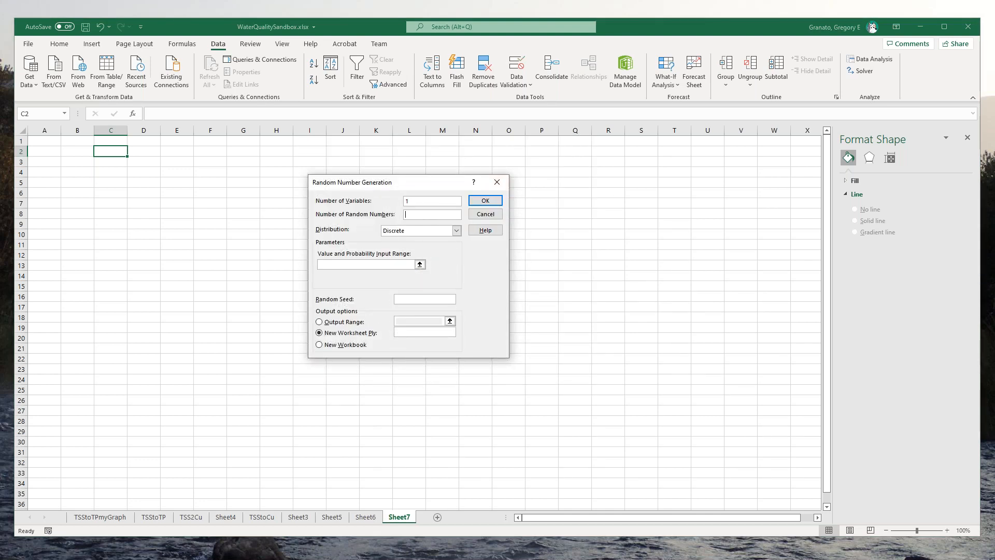
Generate 1000 random numbers for one variable from a Normal distribution with mean 0 and standard deviation 1 on a new worksheet.
{"action": "type", "text": "000"}
{"action": "left_click", "coordinate": [458, 231]}
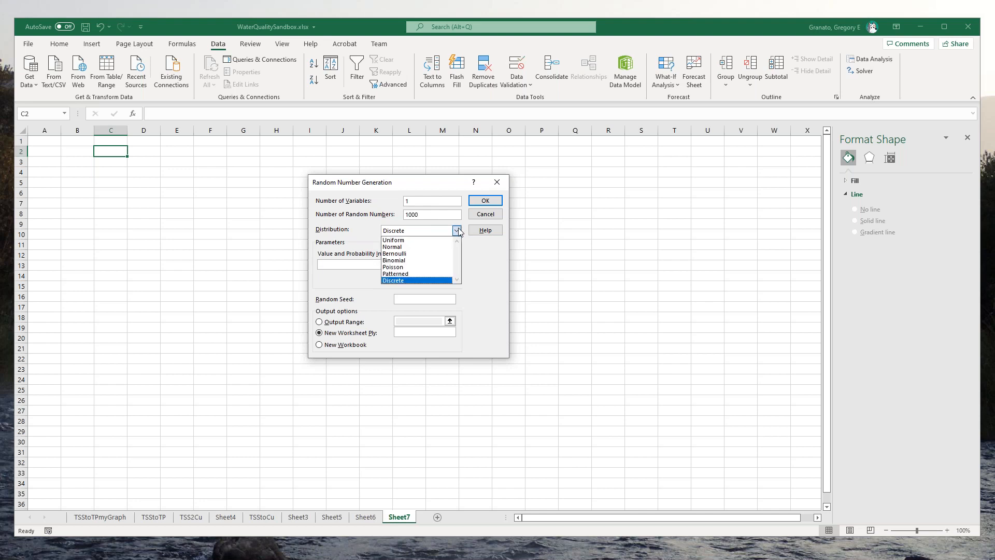
{"action": "left_click", "coordinate": [409, 247]}
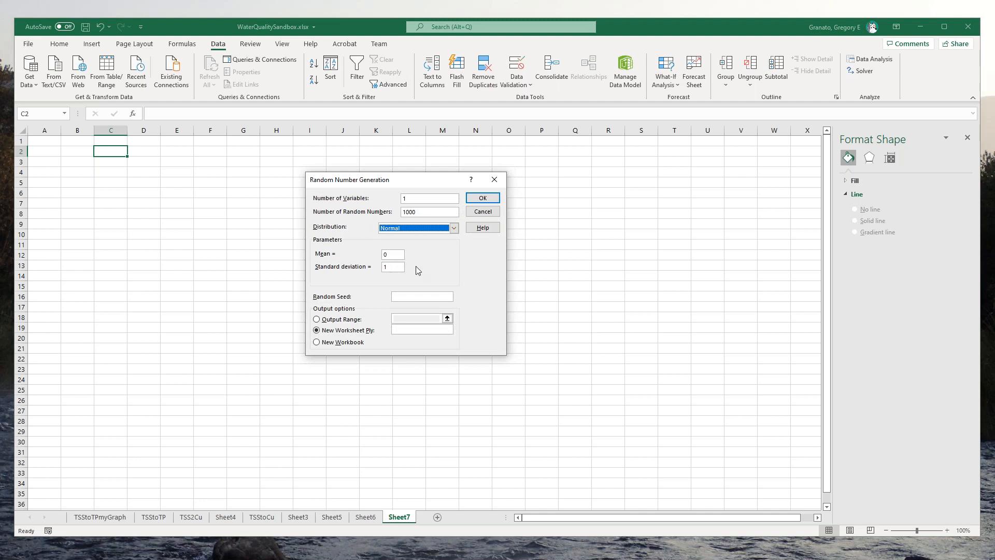
{"action": "left_click", "coordinate": [483, 199]}
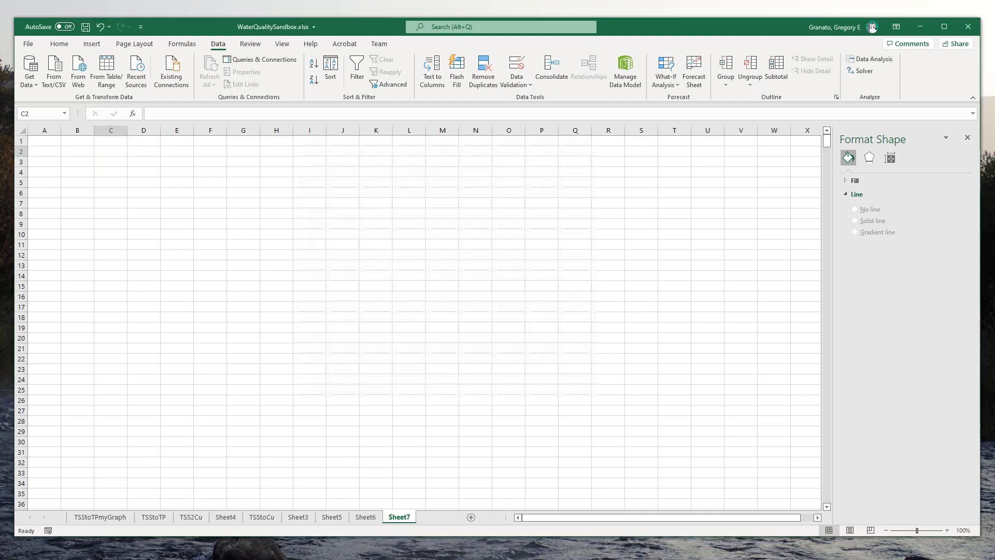
Copy the first 50 random numbers, A1:A50 on Sheet8, to match the rows of regression values G2:G51 on Sheet6.
{"action": "left_click", "coordinate": [367, 519]}
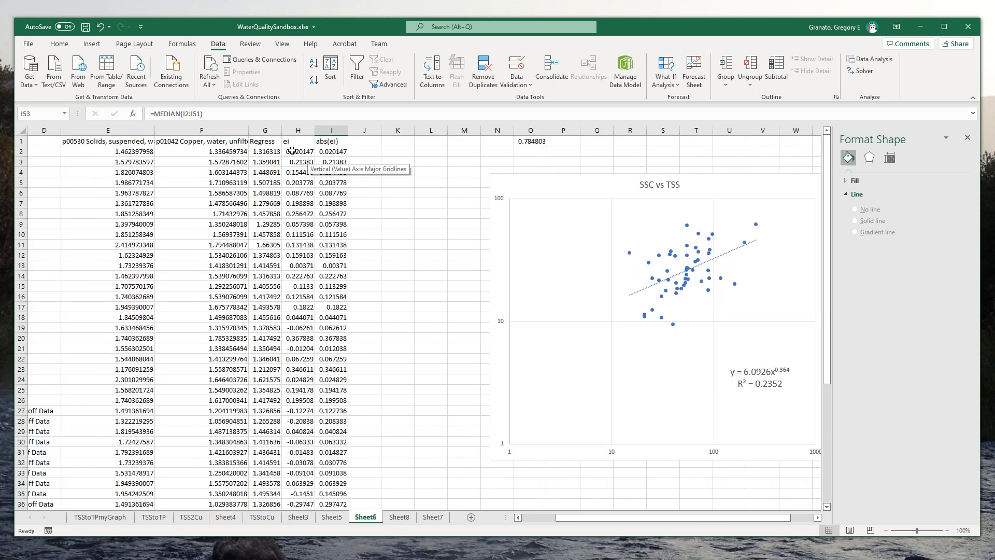
{"action": "left_click", "coordinate": [223, 151]}
{"action": "left_click_drag", "start_coordinate": [257, 151], "coordinate": [268, 492]}
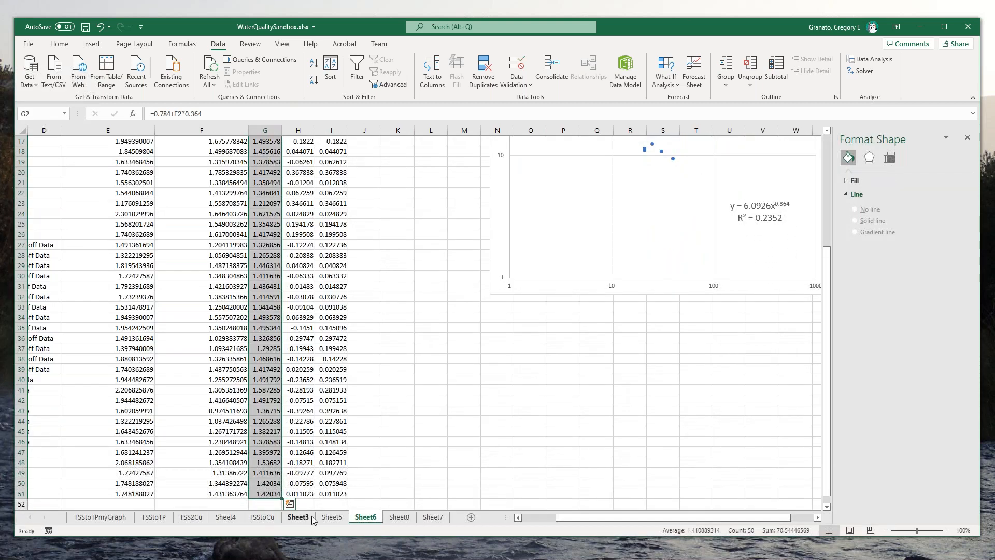
{"action": "left_click", "coordinate": [408, 521]}
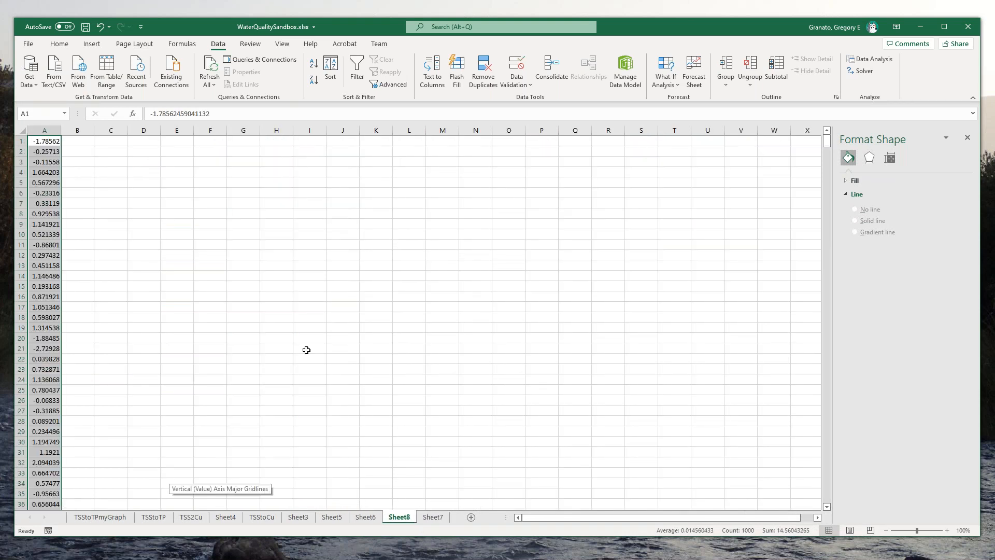
{"action": "left_click", "coordinate": [155, 171]}
{"action": "left_click_drag", "start_coordinate": [38, 139], "coordinate": [43, 494]}
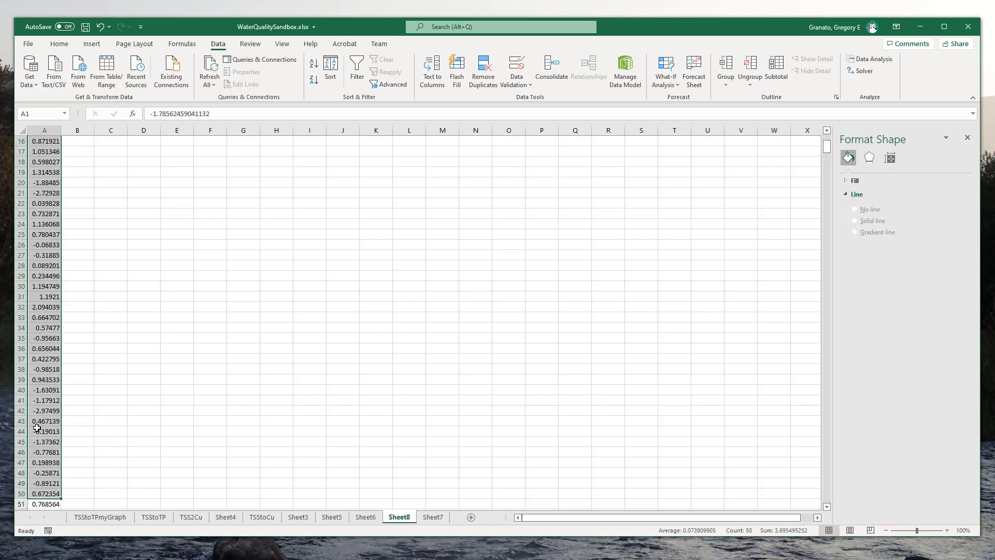
{"action": "right_click", "coordinate": [39, 433]}
{"action": "left_click", "coordinate": [64, 176]}
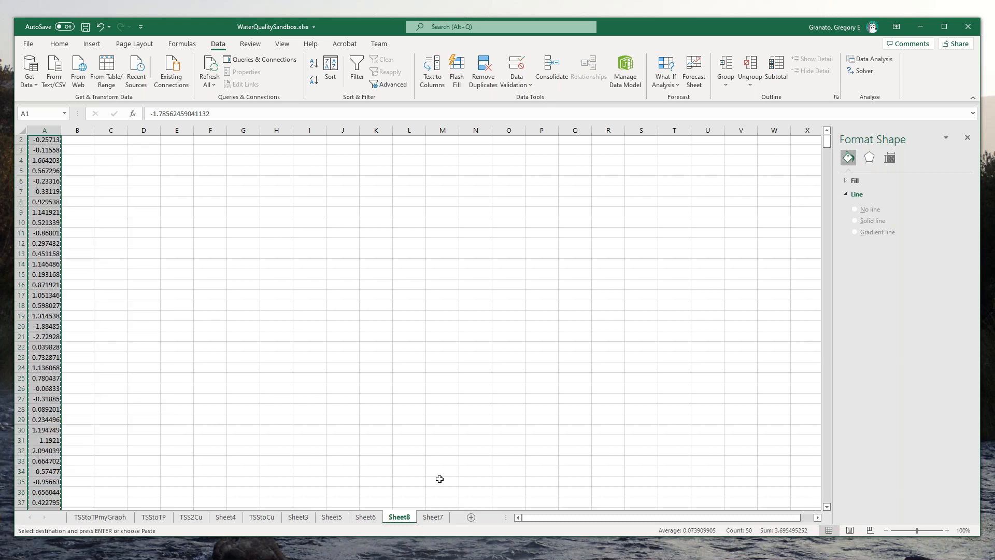
Paste the copied random numbers into Sheet6 from K2 down and add the header RandomK in K1.
{"action": "left_click", "coordinate": [366, 517]}
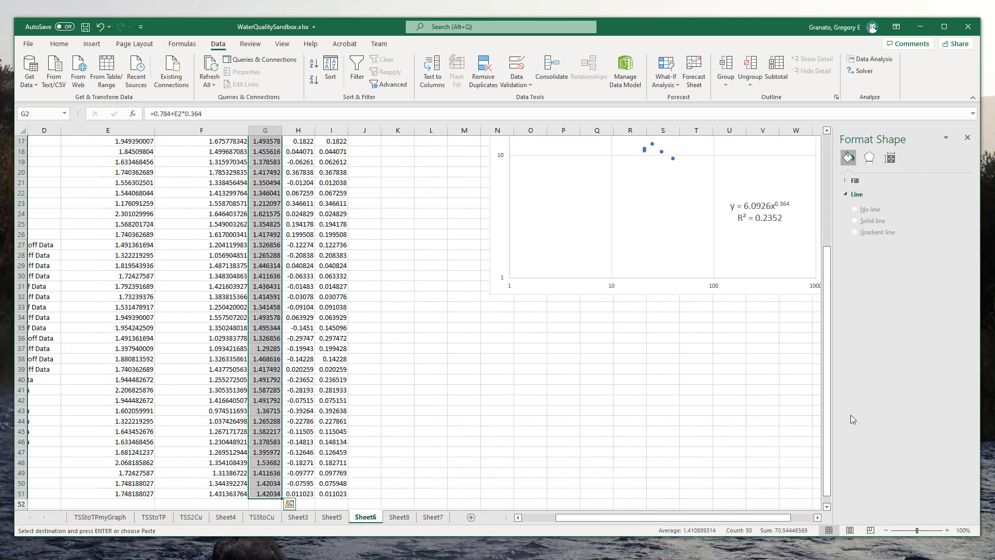
{"action": "left_click_drag", "start_coordinate": [827, 405], "coordinate": [827, 290]}
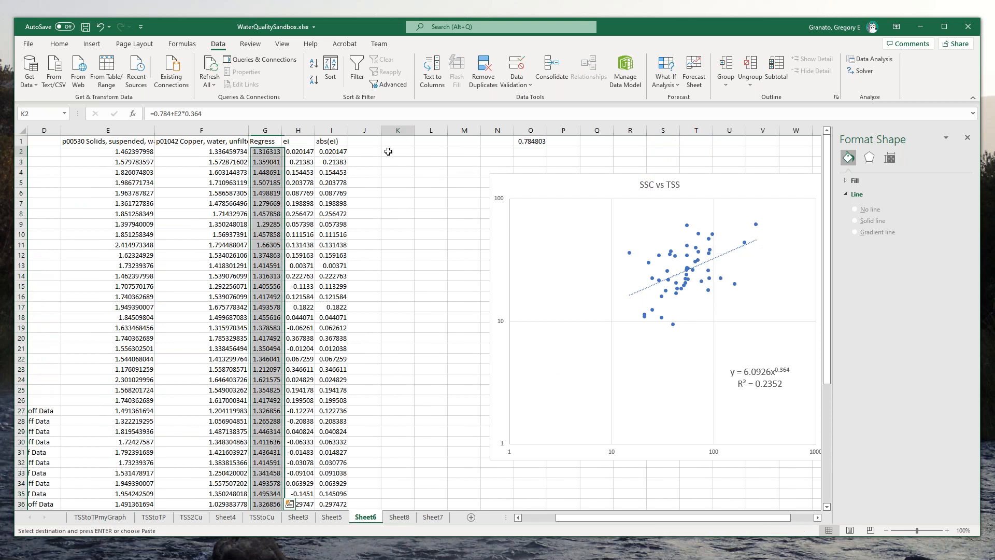
{"action": "right_click", "coordinate": [390, 151]}
{"action": "key", "text": "Escape"}
{"action": "key", "text": "ctrl+v"}
{"action": "left_click", "coordinate": [391, 141]}
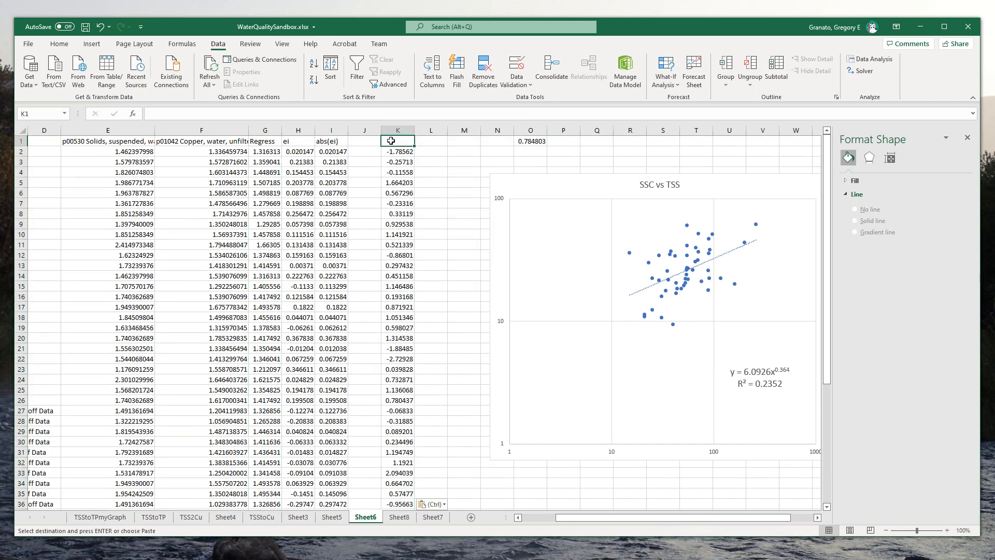
{"action": "type", "text": "Random"}
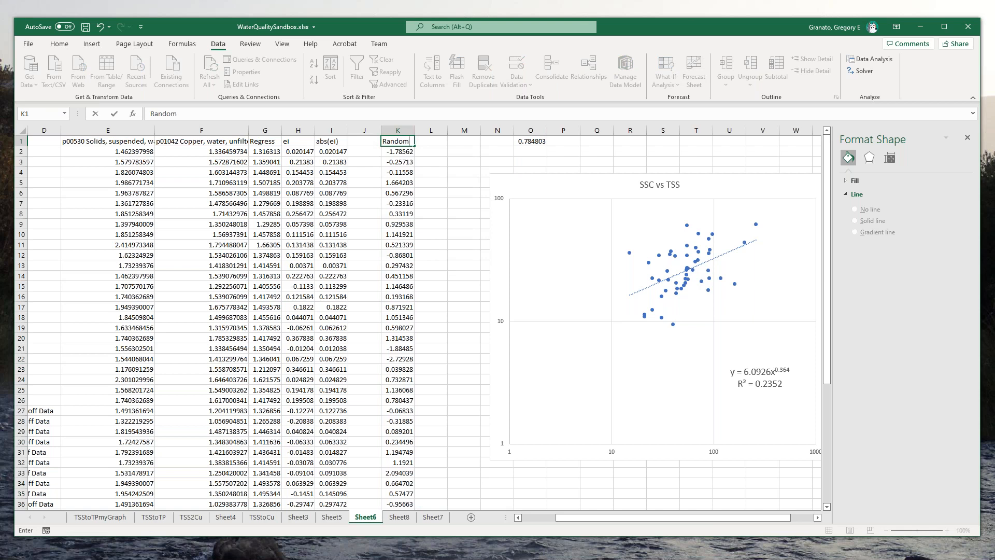
{"action": "key", "text": "Return"}
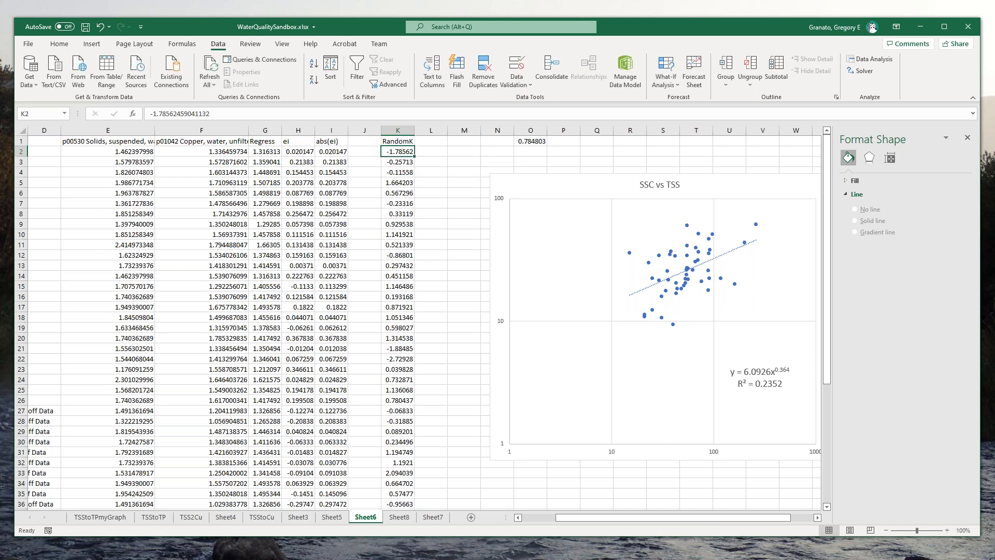
Calculate the regression value plus random variation in L2 with =G2+K2*0.1246, using the rounded median absolute residual from I53.
{"action": "key", "text": "Right"}
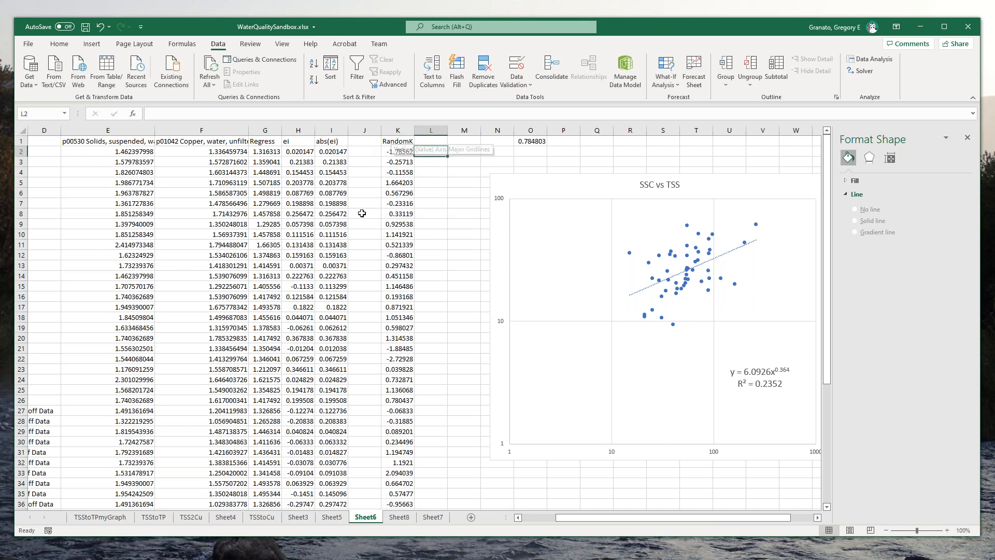
{"action": "left_click", "coordinate": [111, 152]}
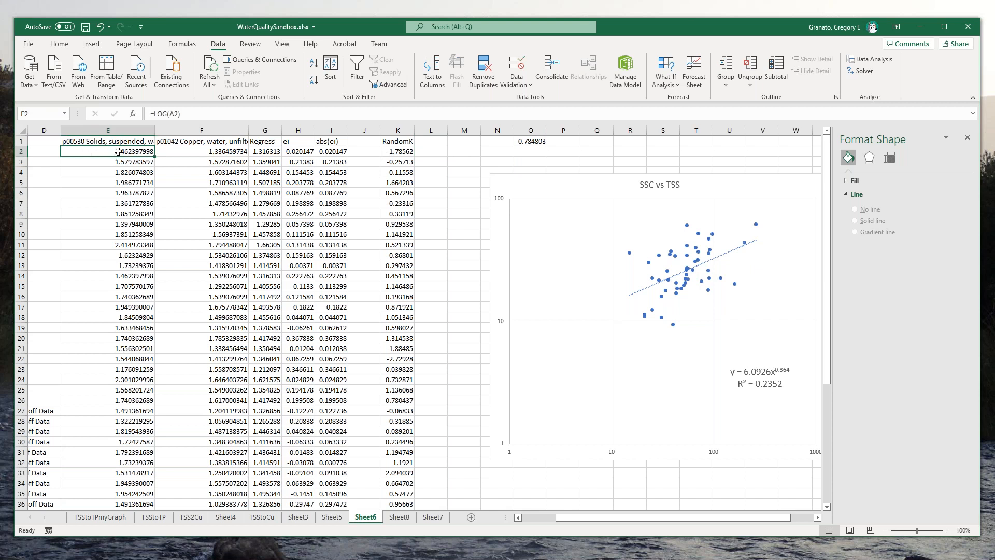
{"action": "left_click", "coordinate": [261, 152]}
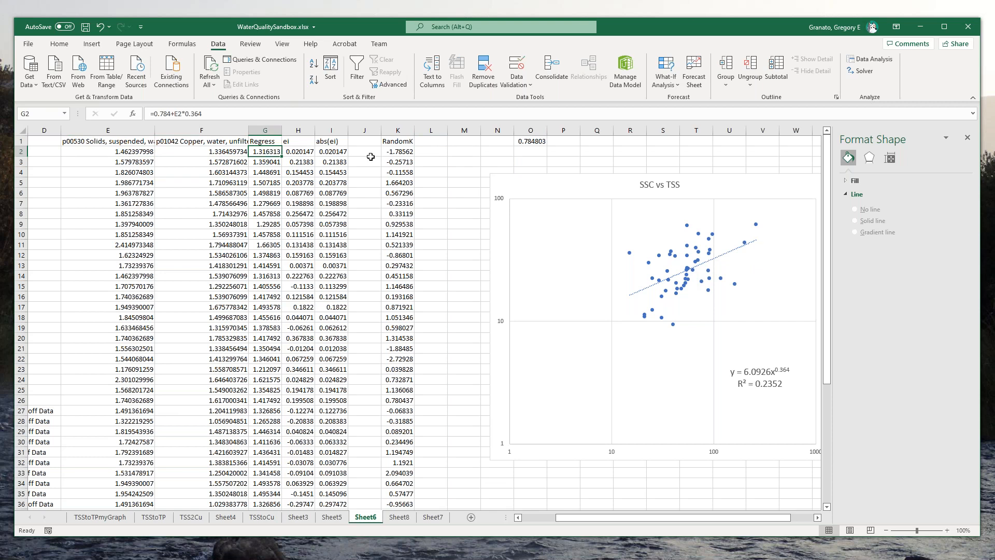
{"action": "left_click_drag", "start_coordinate": [826, 236], "coordinate": [838, 353]}
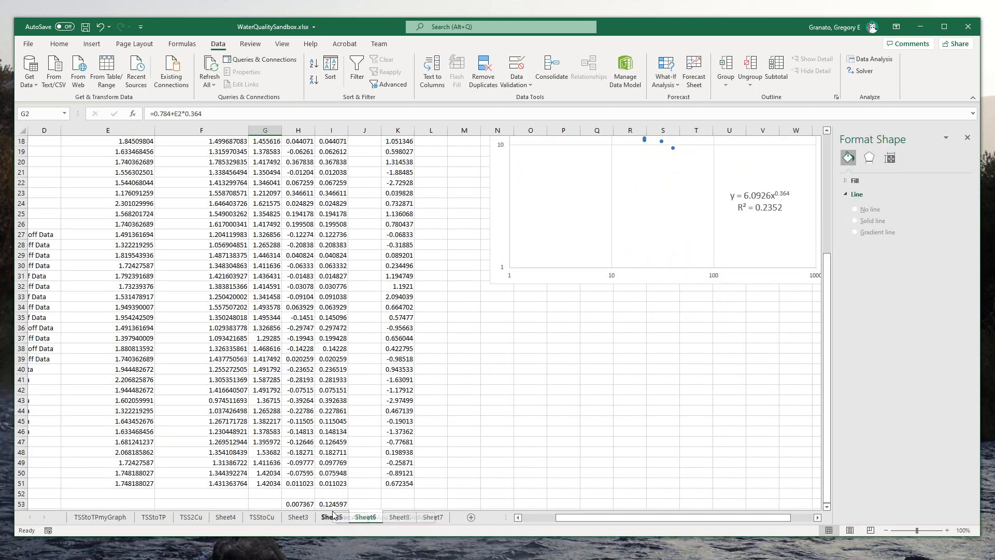
{"action": "left_click_drag", "start_coordinate": [829, 411], "coordinate": [830, 412]}
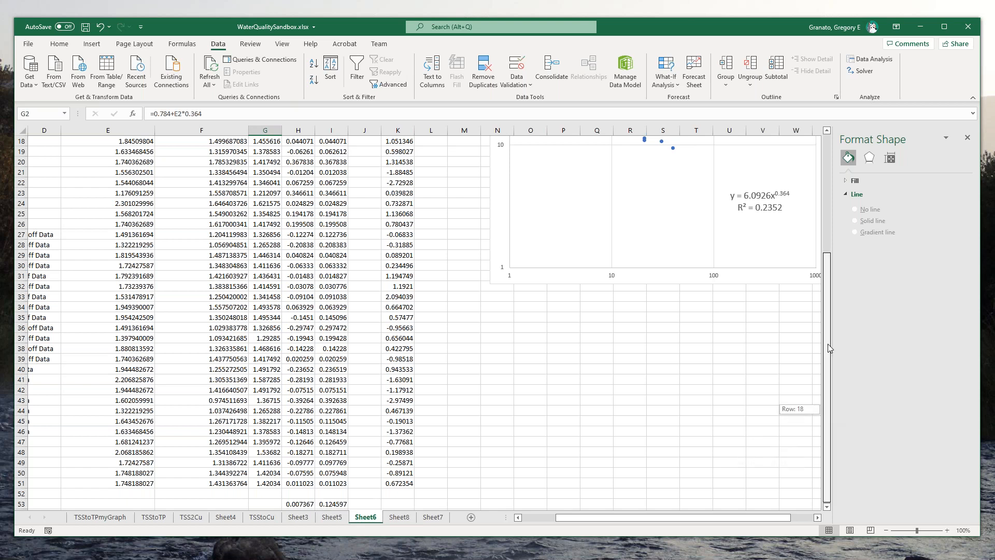
{"action": "left_click_drag", "start_coordinate": [829, 348], "coordinate": [829, 231]}
{"action": "left_click", "coordinate": [433, 149]}
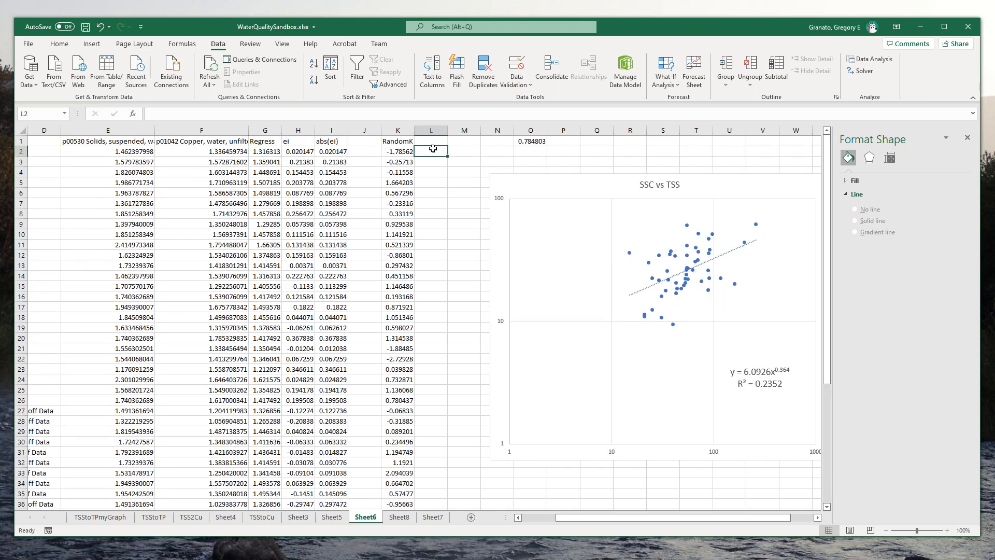
{"action": "type", "text": "="}
{"action": "left_click", "coordinate": [258, 152]}
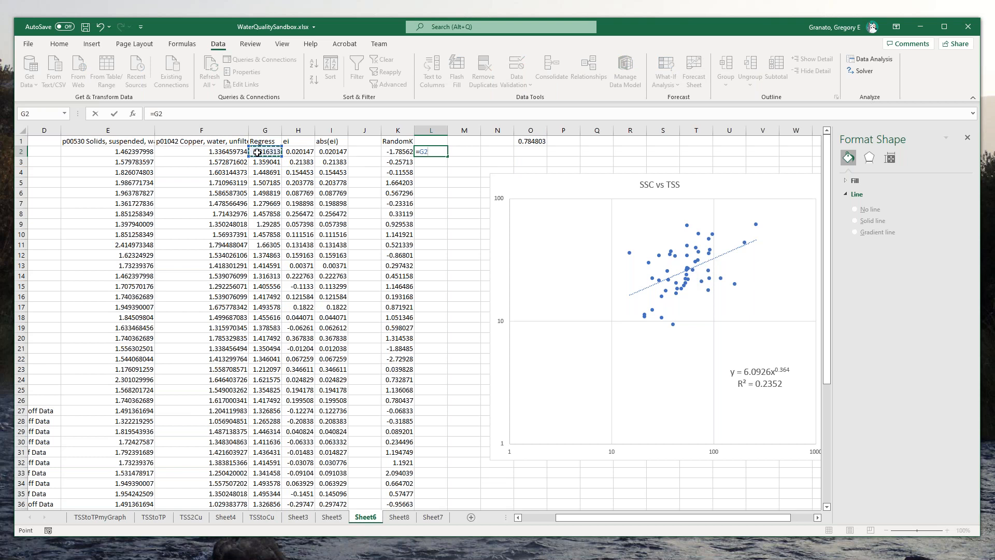
{"action": "type", "text": "+"}
{"action": "left_click", "coordinate": [400, 151]}
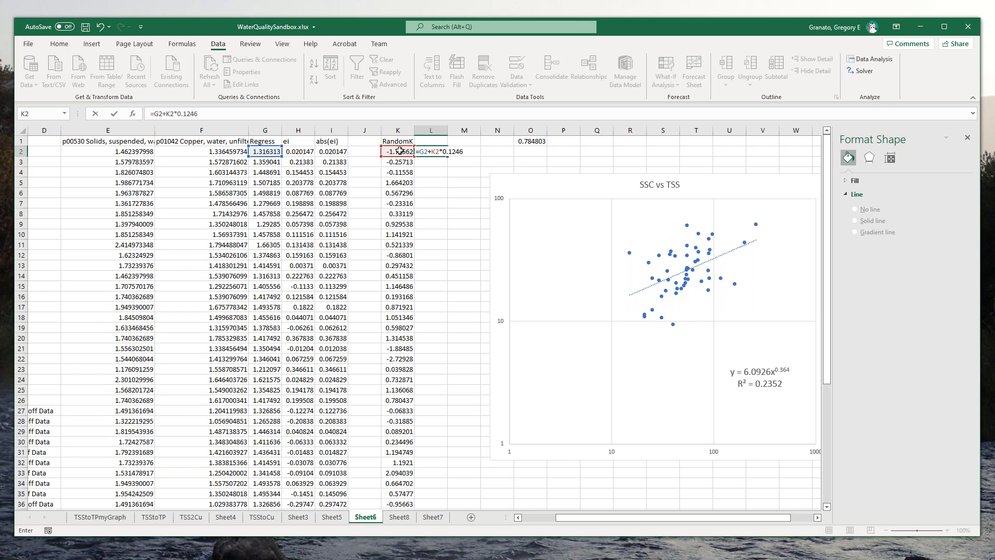
{"action": "key", "text": "Return"}
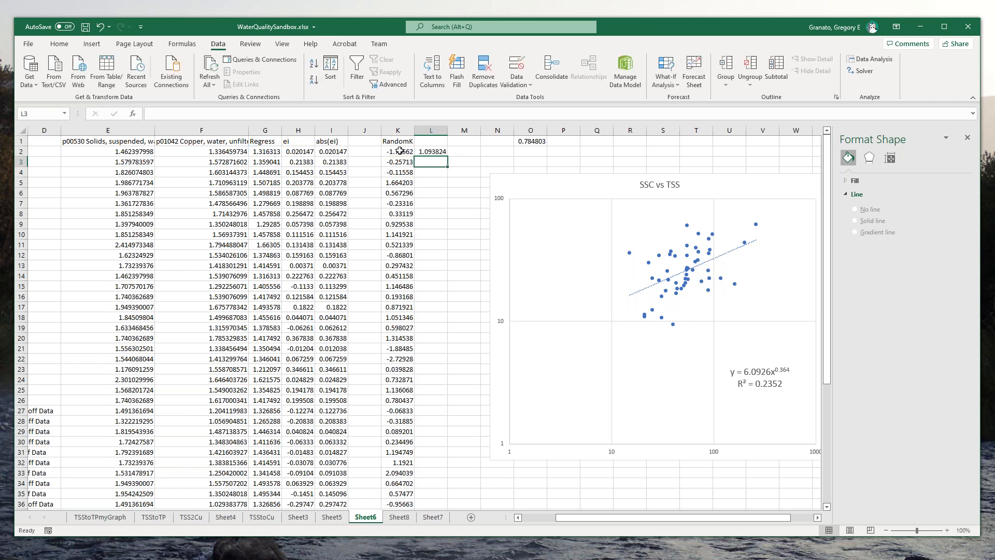
Copy the formula in L2 down through L51.
{"action": "mouse_move", "coordinate": [828, 321]}
{"action": "left_mouse_down"}
{"action": "mouse_move", "coordinate": [836, 455]}
{"action": "mouse_move", "coordinate": [833, 337]}
{"action": "left_mouse_up"}
{"action": "left_click", "coordinate": [428, 152]}
{"action": "right_click", "coordinate": [428, 152]}
{"action": "left_click", "coordinate": [451, 167]}
{"action": "left_click_drag", "start_coordinate": [447, 157], "coordinate": [446, 494]}
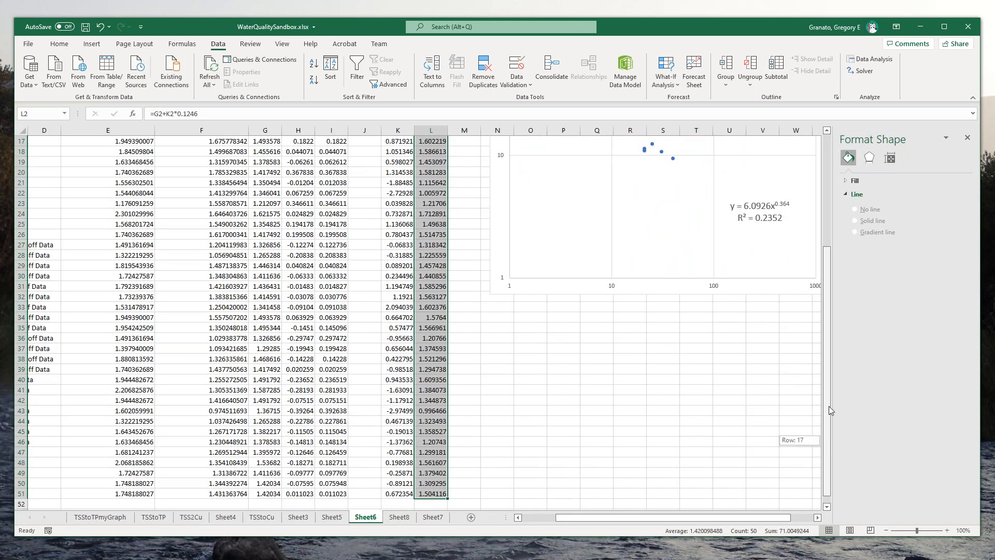
Add a new chart series named GeneratedValues with the solids values Sheet6 A2:A51 as its X values.
{"action": "left_click_drag", "start_coordinate": [829, 406], "coordinate": [829, 295]}
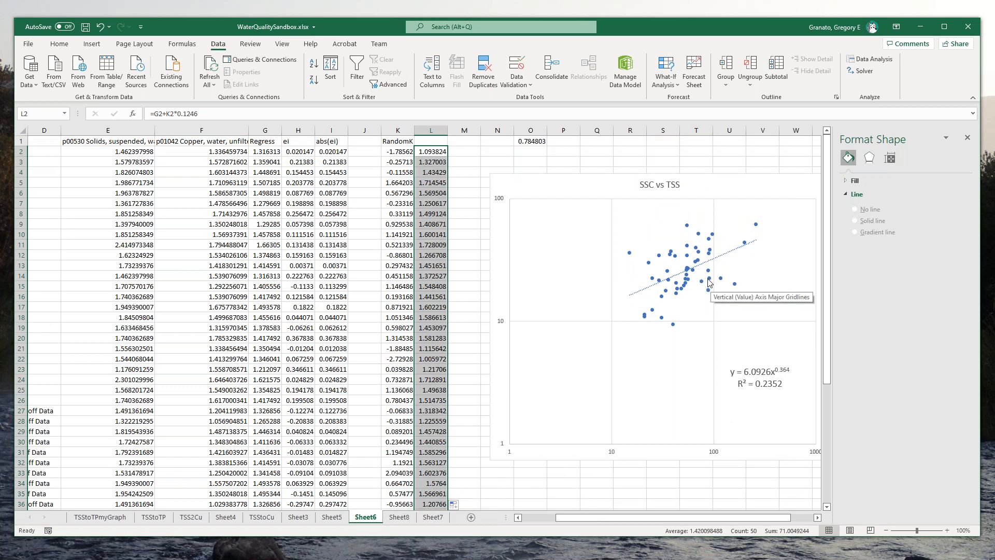
{"action": "right_click", "coordinate": [713, 281]}
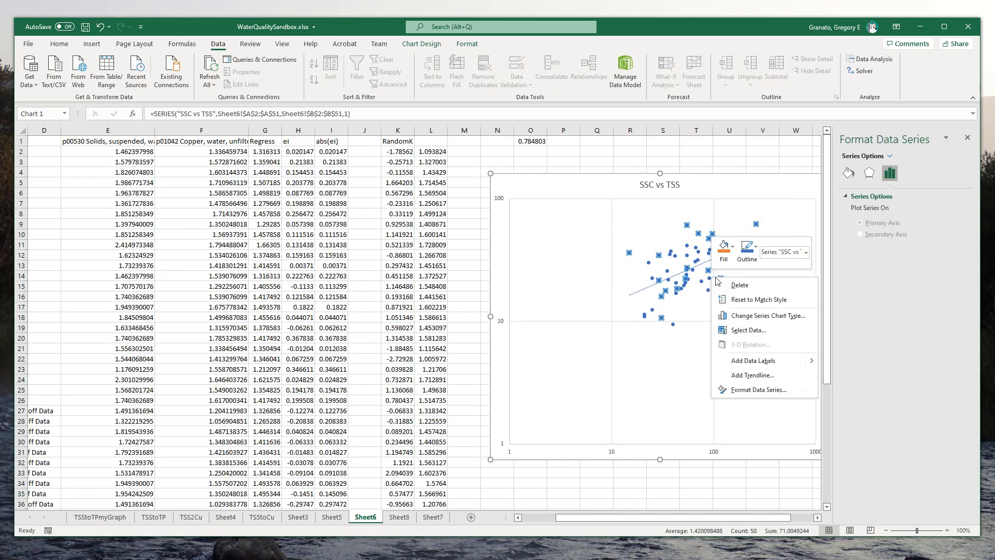
{"action": "left_click", "coordinate": [753, 374]}
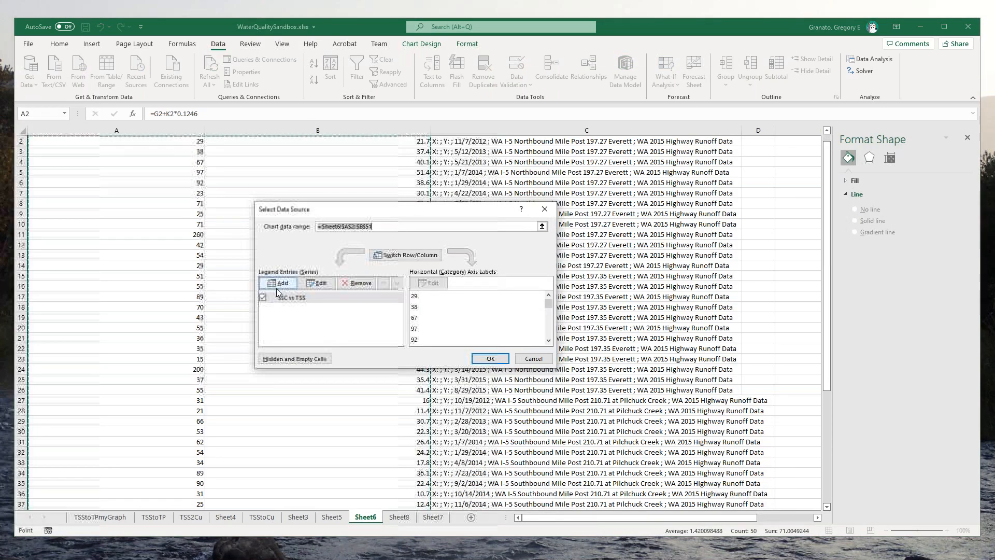
{"action": "left_click", "coordinate": [278, 285]}
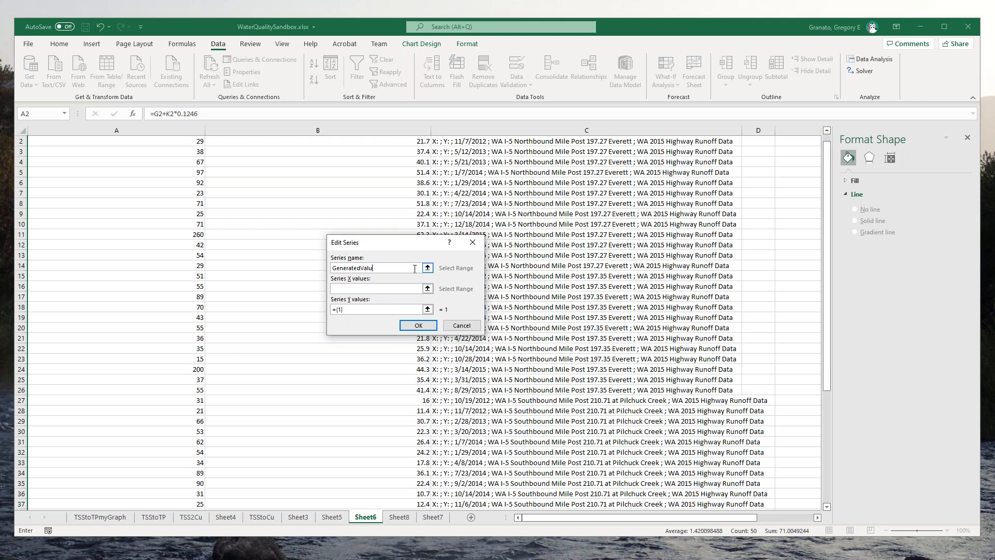
{"action": "left_click", "coordinate": [428, 288]}
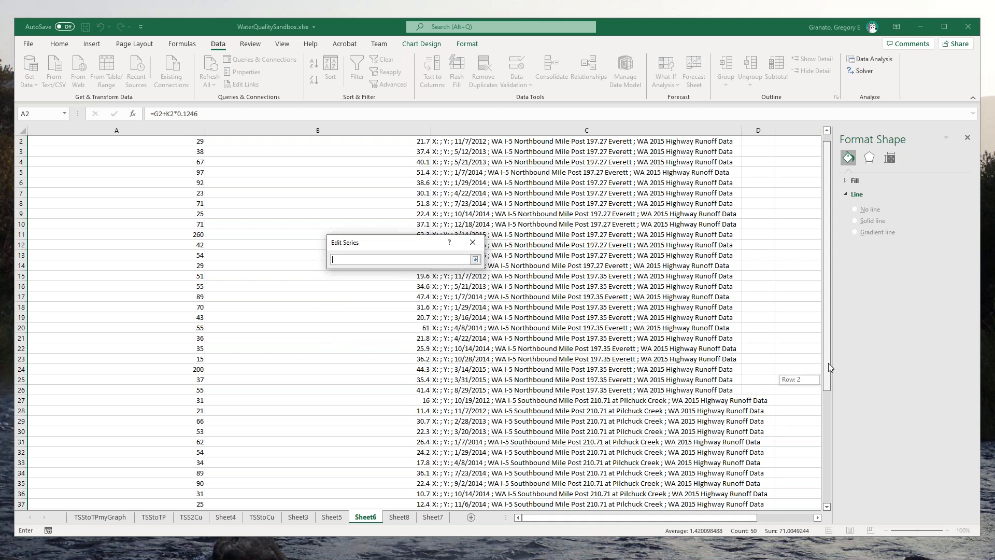
{"action": "left_click_drag", "start_coordinate": [831, 368], "coordinate": [710, 553]}
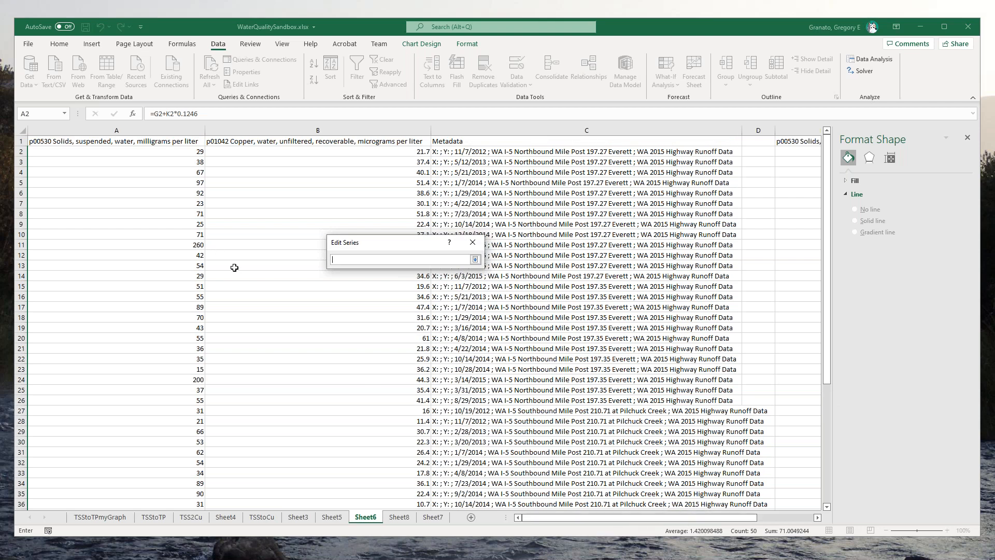
{"action": "left_click_drag", "start_coordinate": [179, 153], "coordinate": [171, 491]}
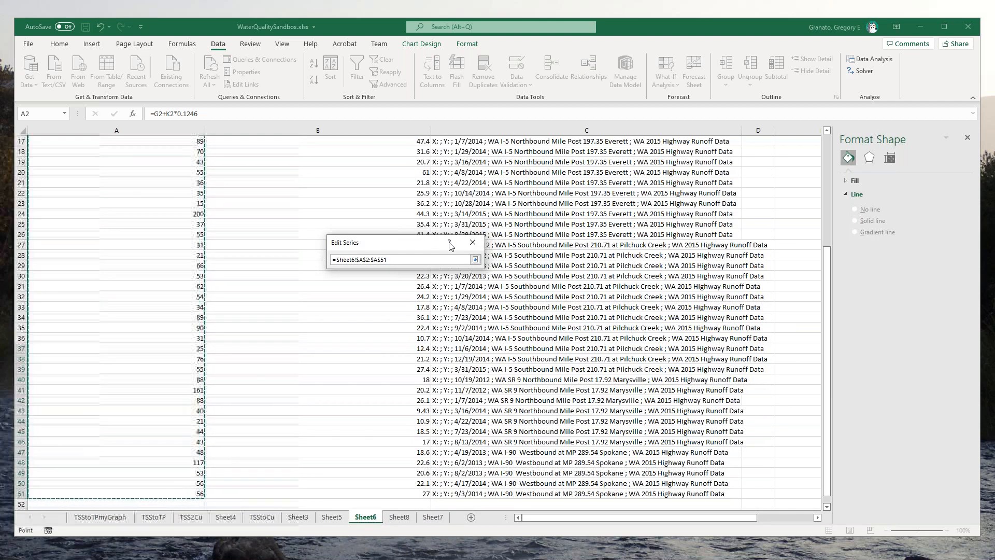
{"action": "left_click", "coordinate": [475, 259]}
Set the Y values of the GeneratedValues series to Sheet6 L2:L51 and apply the chart's data source changes.
{"action": "left_click", "coordinate": [428, 309]}
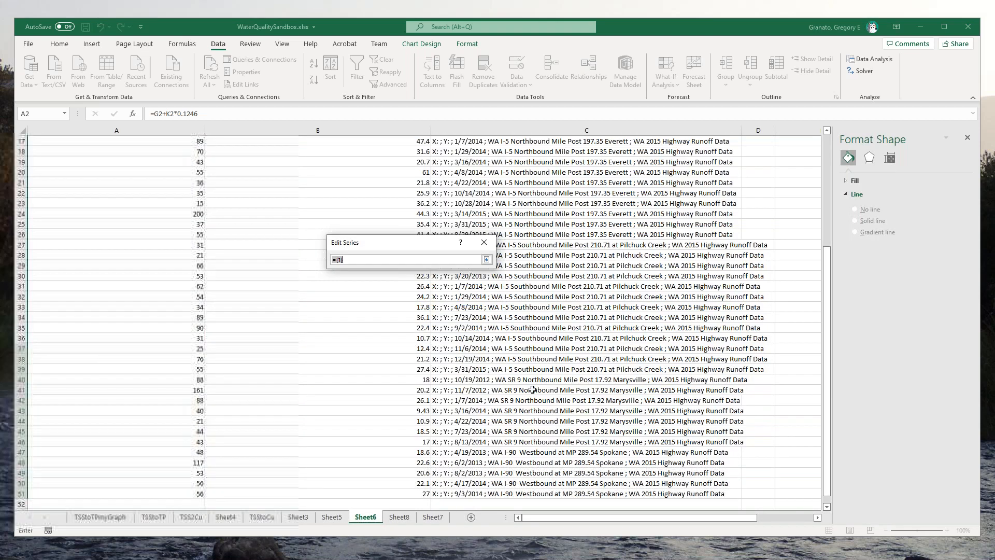
{"action": "left_click_drag", "start_coordinate": [700, 521], "coordinate": [745, 521]}
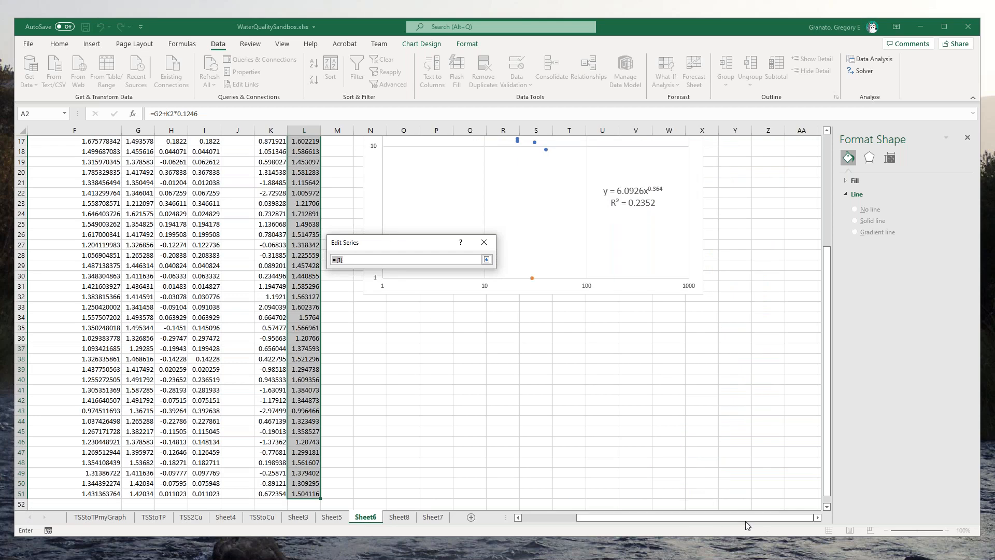
{"action": "left_click_drag", "start_coordinate": [307, 494], "coordinate": [307, 150]}
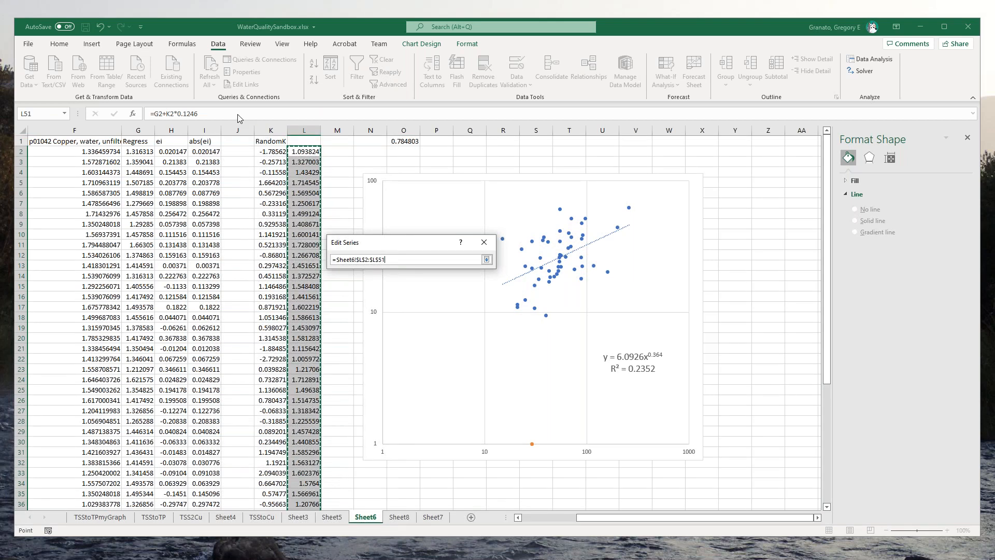
{"action": "left_click", "coordinate": [488, 260]}
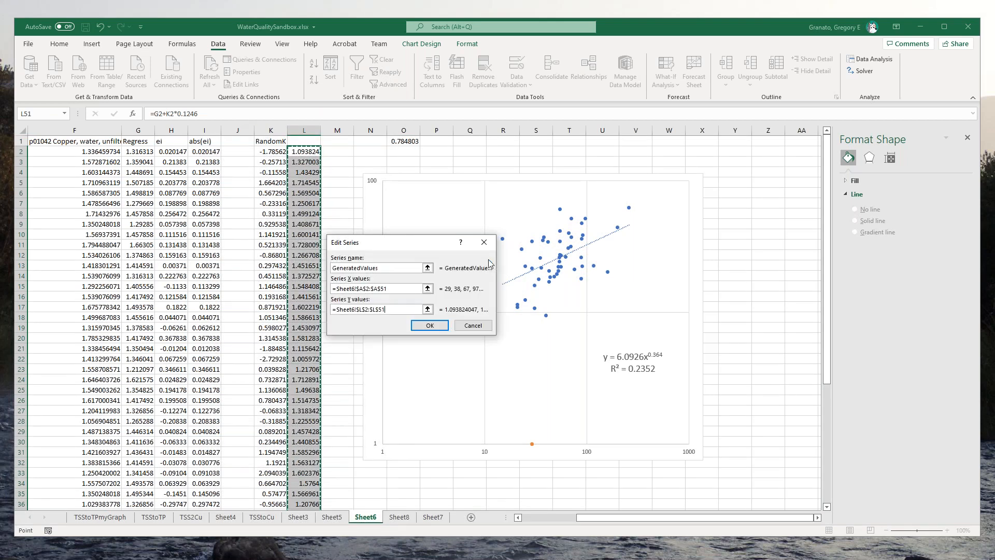
{"action": "left_click", "coordinate": [430, 325]}
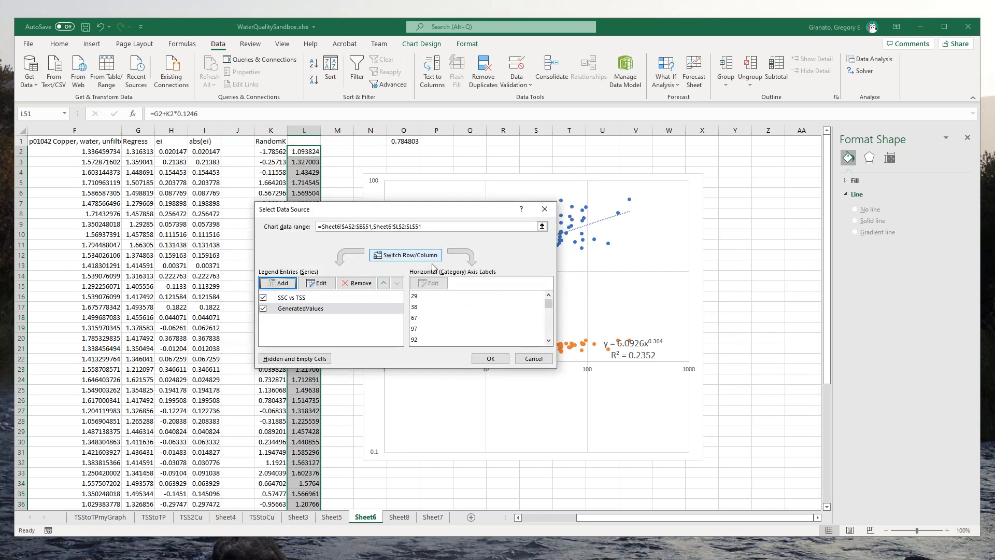
{"action": "left_click", "coordinate": [491, 358]}
Convert the simulated log value in L2 back to concentration in M2 with =10^L2.
{"action": "left_click", "coordinate": [338, 151]}
{"action": "type", "text": "="}
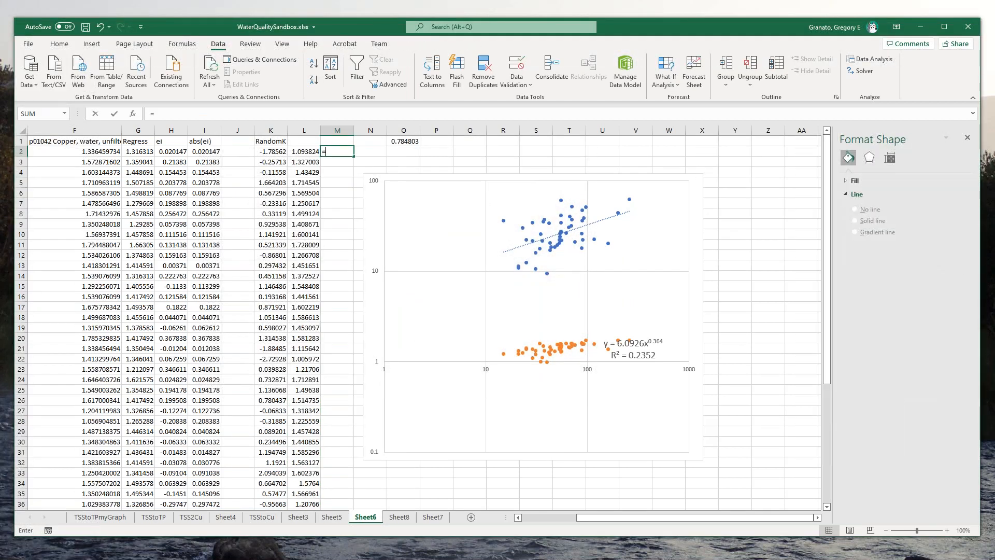
{"action": "type", "text": "10^"}
{"action": "left_click", "coordinate": [312, 152]}
{"action": "key", "text": "Return"}
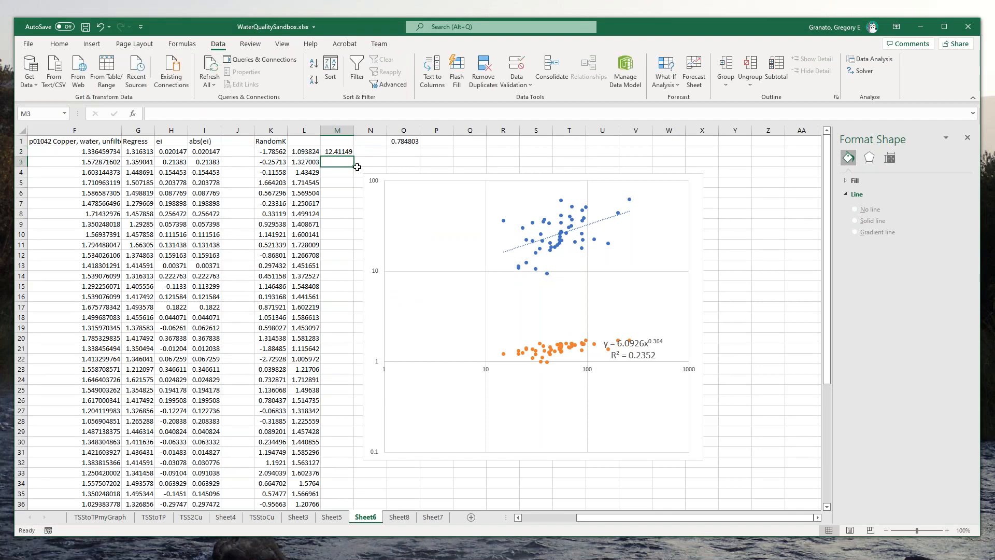
Copy the back-transformation formula in M2 down through M51.
{"action": "left_click", "coordinate": [332, 151]}
{"action": "right_click", "coordinate": [340, 152]}
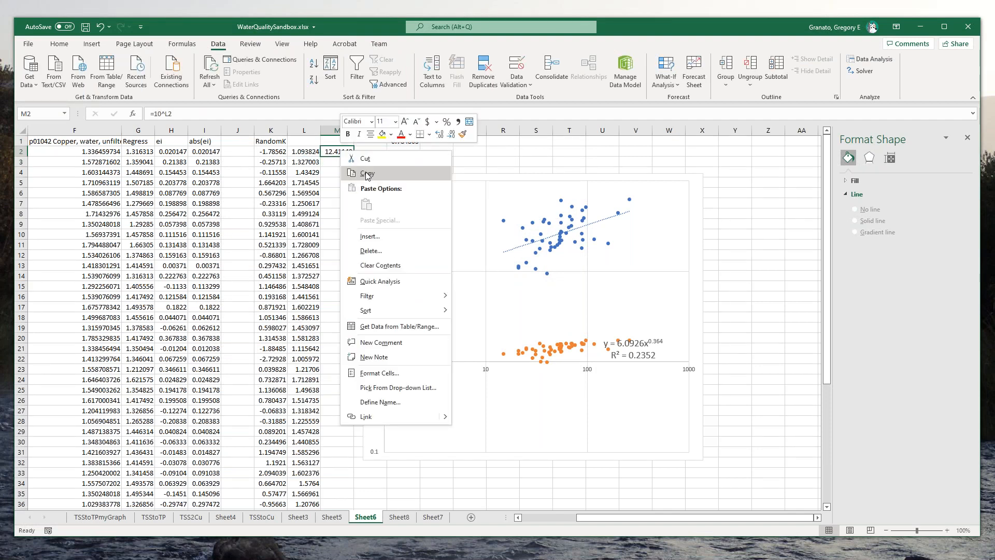
{"action": "left_click", "coordinate": [367, 175]}
{"action": "left_click_drag", "start_coordinate": [353, 156], "coordinate": [346, 473]}
Change the Y values of the chart's GeneratedValues series to the back-transformed data in Sheet6 M2:M51.
{"action": "scroll", "coordinate": [534, 312], "scroll_direction": "up", "scroll_amount": 3}
{"action": "right_click", "coordinate": [542, 254]}
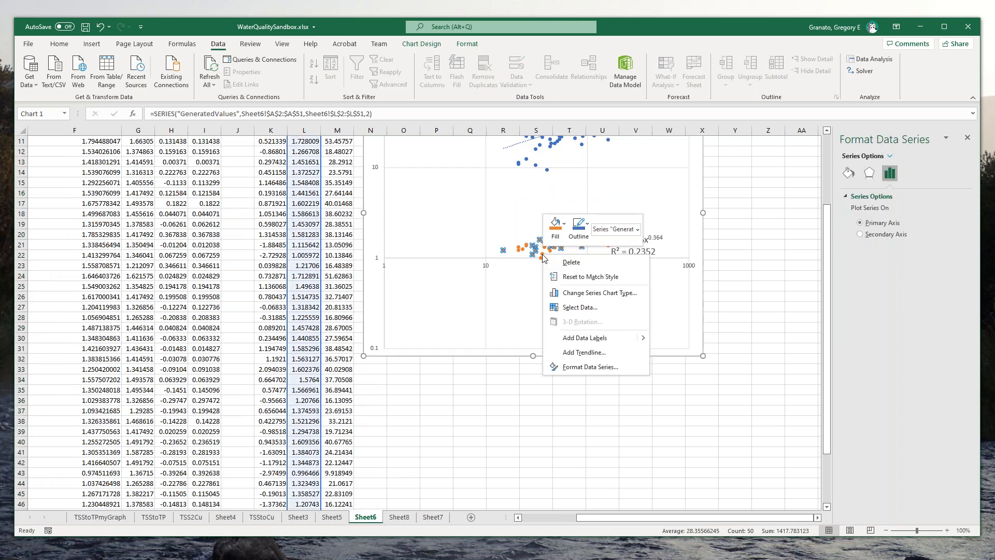
{"action": "left_click", "coordinate": [569, 308]}
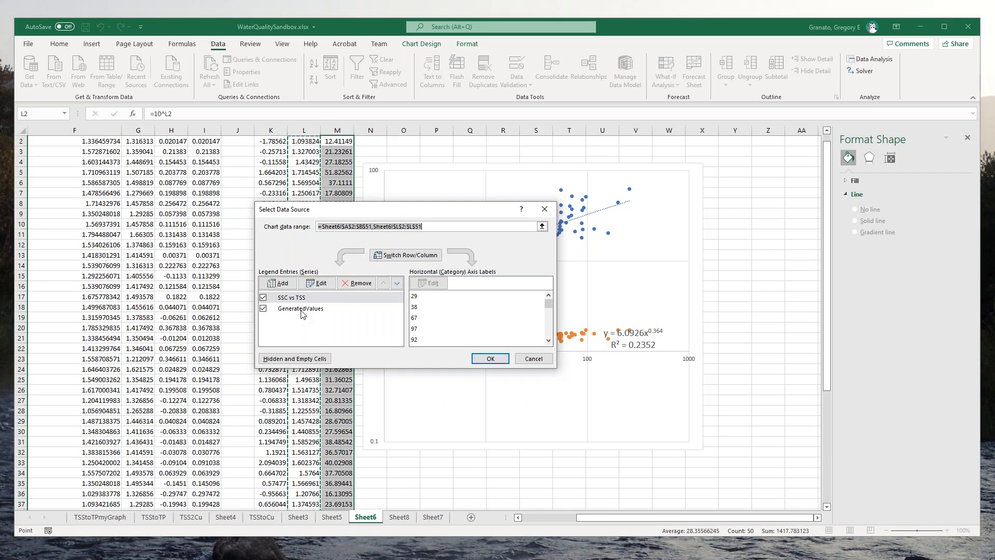
{"action": "left_click", "coordinate": [303, 311]}
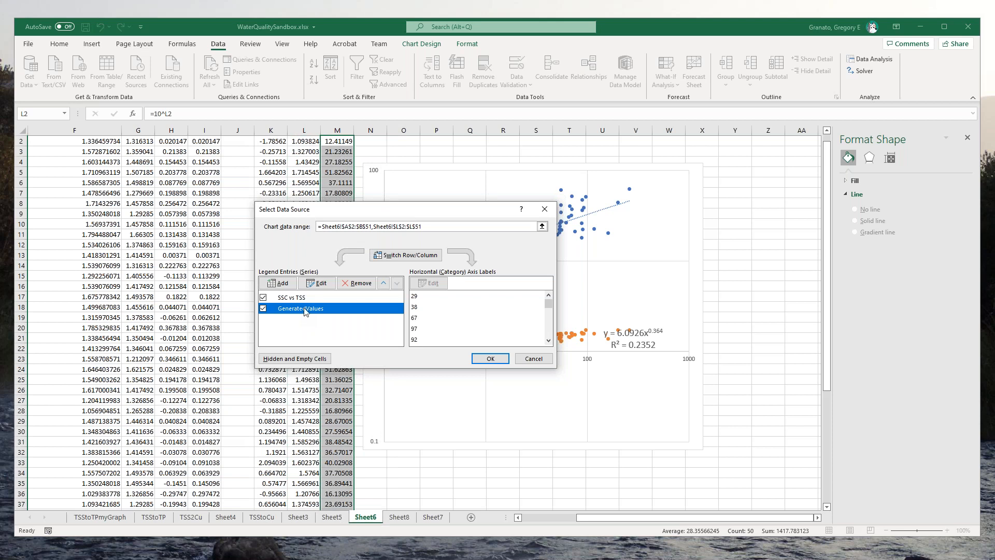
{"action": "left_click", "coordinate": [313, 284]}
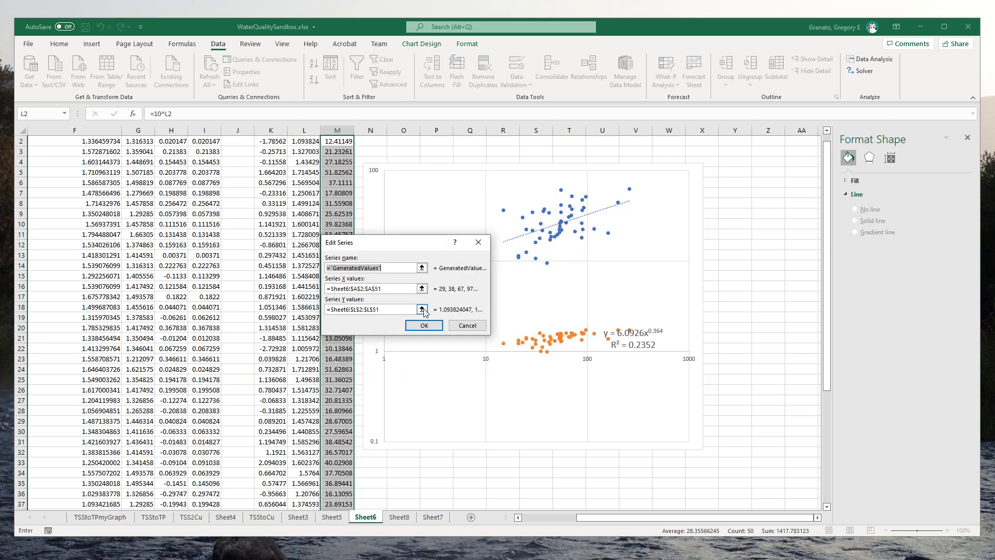
{"action": "left_click", "coordinate": [422, 309]}
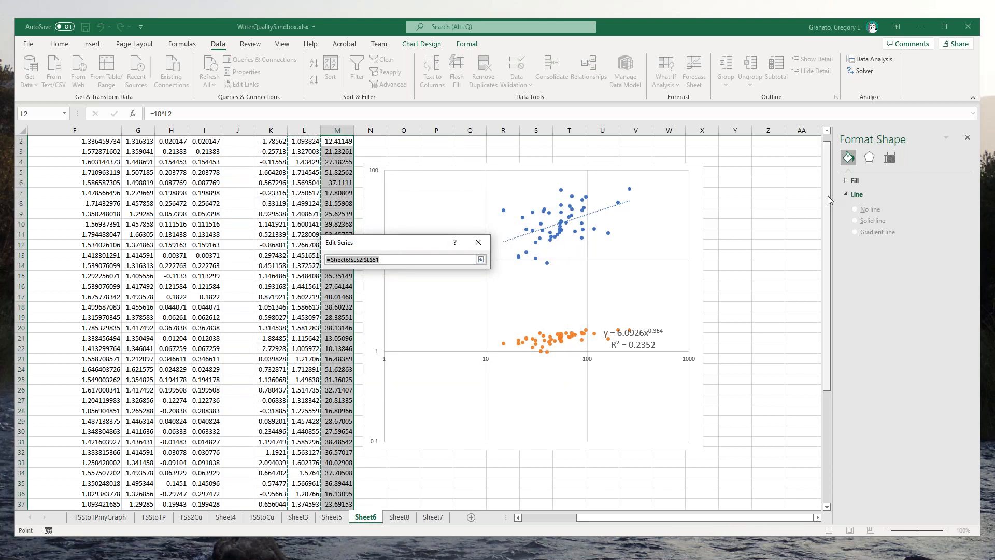
{"action": "scroll", "coordinate": [337, 207], "scroll_direction": "up", "scroll_amount": 1}
{"action": "left_click_drag", "start_coordinate": [338, 152], "coordinate": [338, 494]}
{"action": "left_click", "coordinate": [481, 260]}
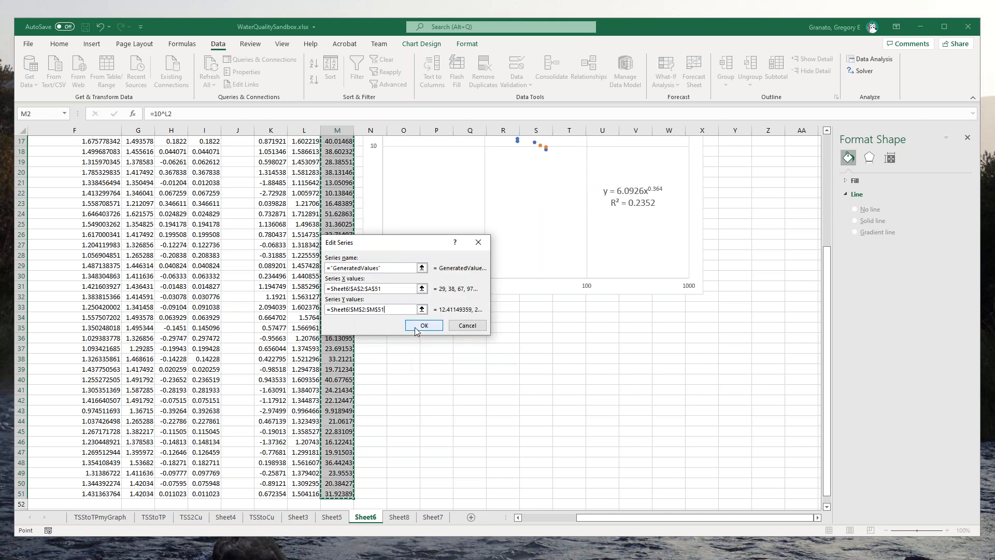
{"action": "left_click", "coordinate": [417, 328]}
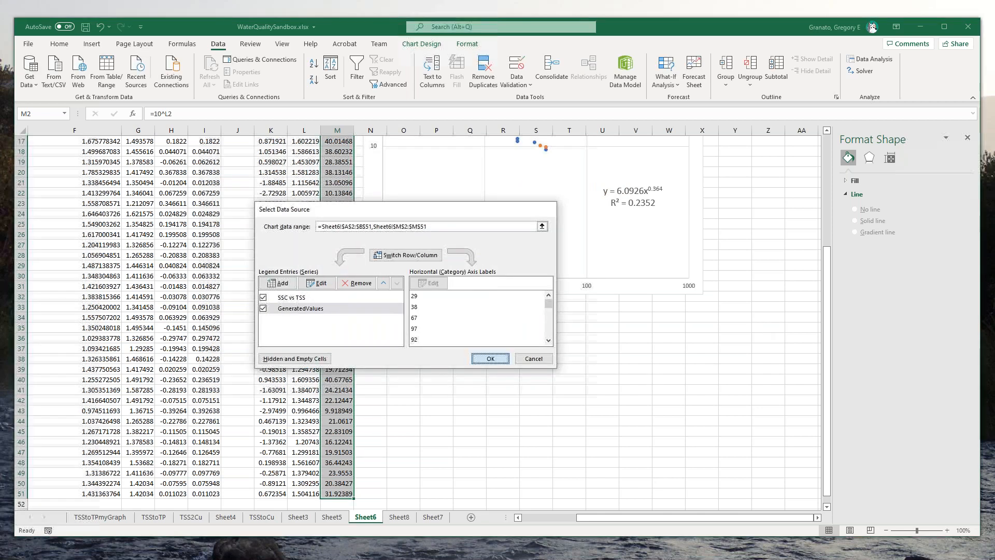
{"action": "key", "text": "Return"}
{"action": "left_click_drag", "start_coordinate": [827, 344], "coordinate": [837, 219]}
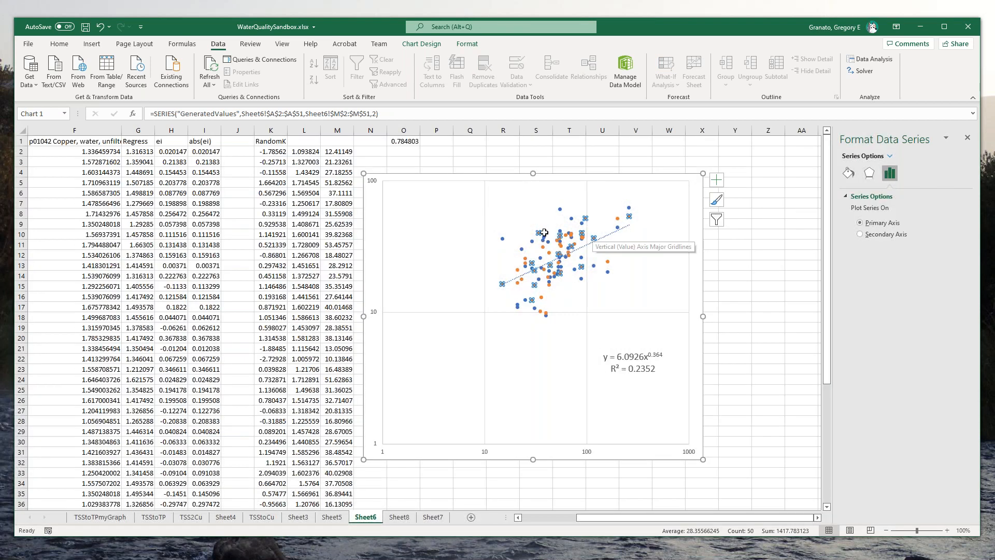
Move the chart clear of the cells below O1 and calculate the geometric mean of M2:M51 in O3 with GEOMEAN.
{"action": "left_click", "coordinate": [589, 288]}
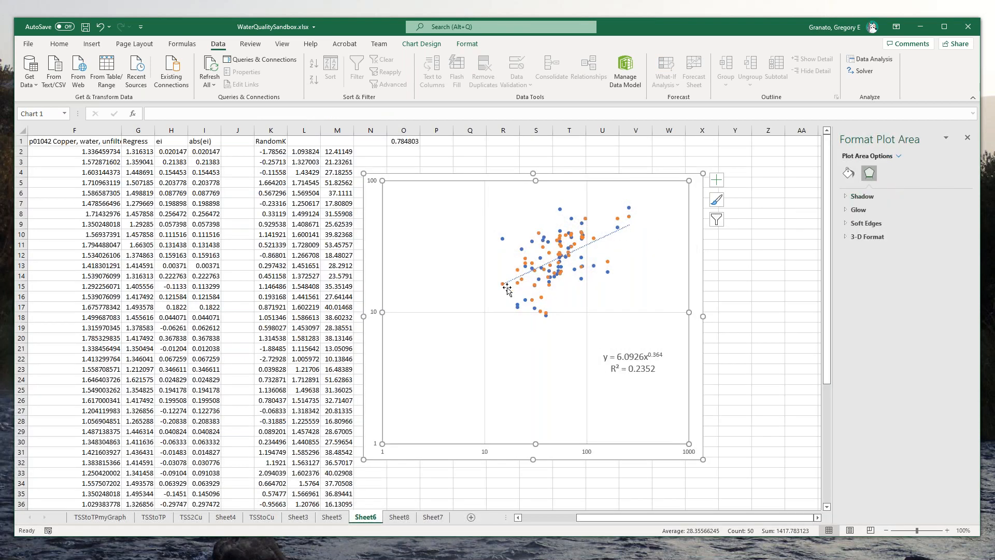
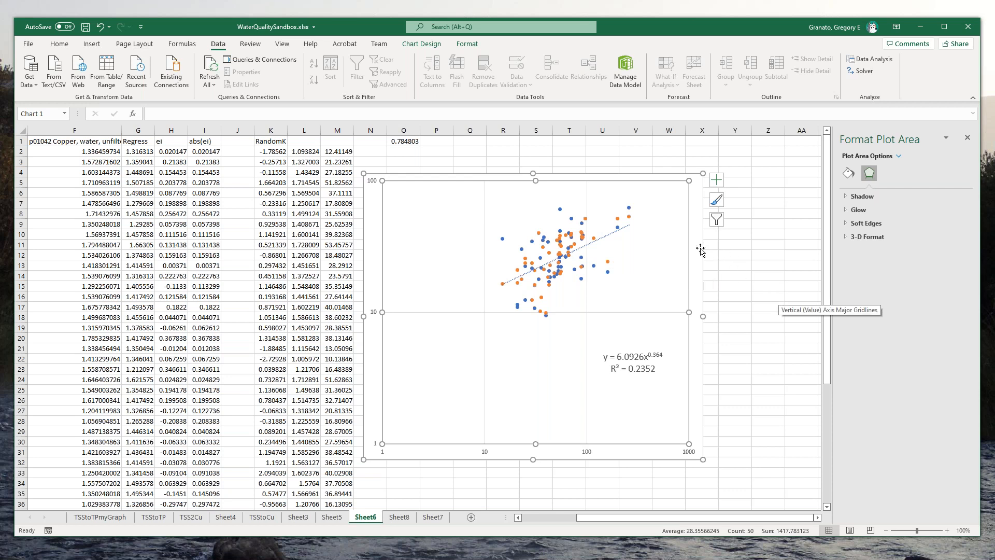
{"action": "left_click_drag", "start_coordinate": [699, 251], "coordinate": [792, 308]}
{"action": "left_click", "coordinate": [406, 162]}
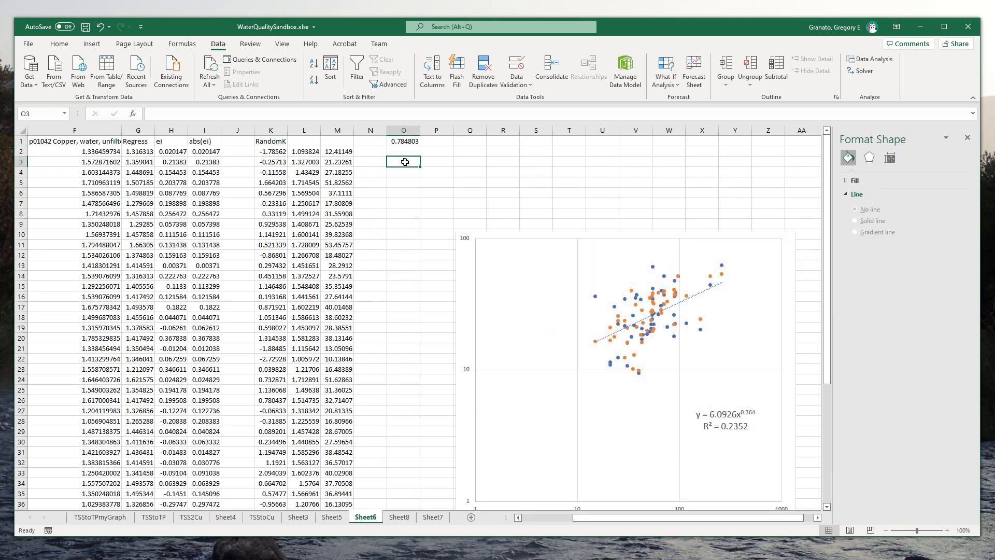
{"action": "type", "text": "=geo"}
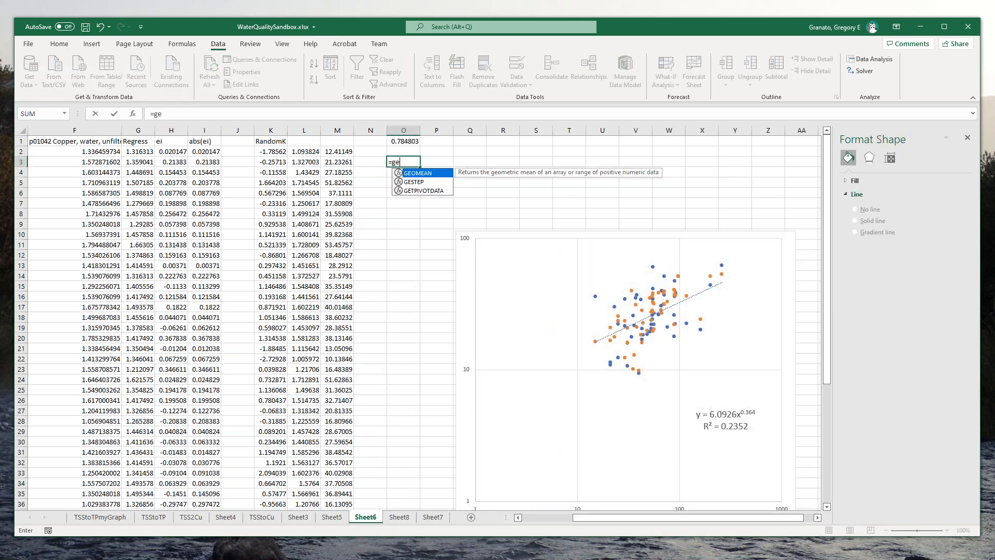
{"action": "type", "text": "m"}
{"action": "double_click", "coordinate": [419, 174]}
{"action": "left_click", "coordinate": [336, 152]}
{"action": "left_click_drag", "start_coordinate": [333, 192], "coordinate": [334, 491]}
{"action": "left_click", "coordinate": [233, 118]}
{"action": "key", "text": "Return"}
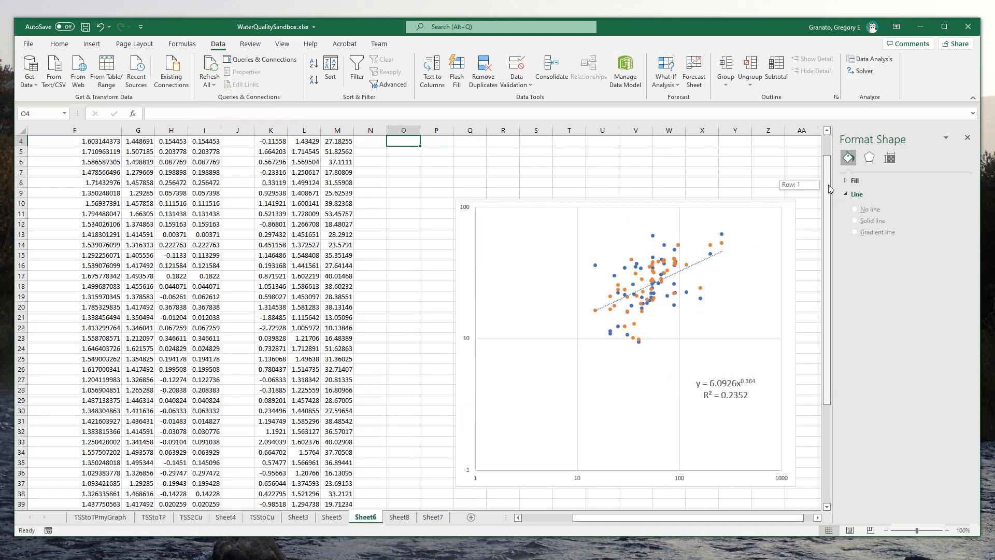
Label N3 as simulated and N4 as measured.
{"action": "scroll", "coordinate": [727, 148], "scroll_direction": "up", "scroll_amount": 1}
{"action": "left_click", "coordinate": [370, 162]}
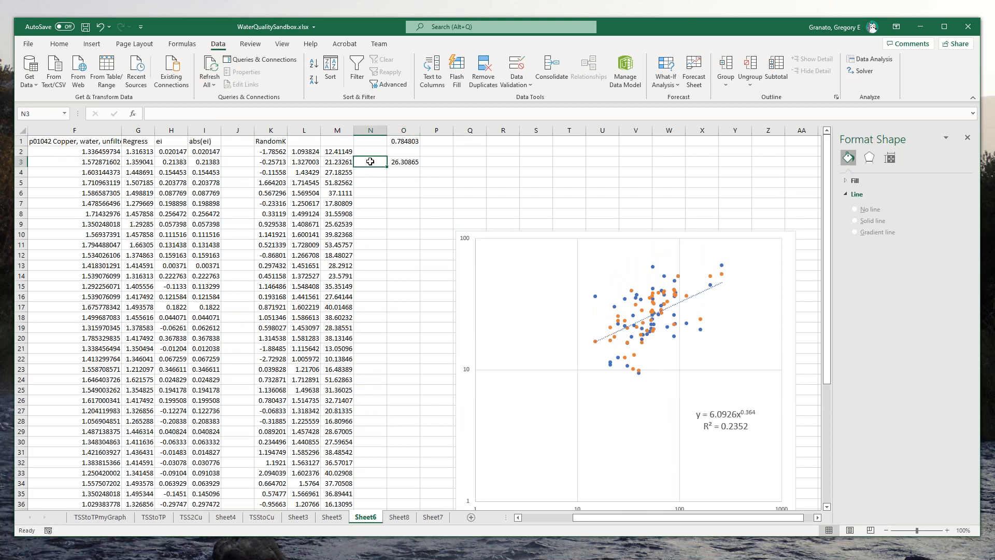
{"action": "type", "text": "simulated"}
{"action": "key", "text": "Return"}
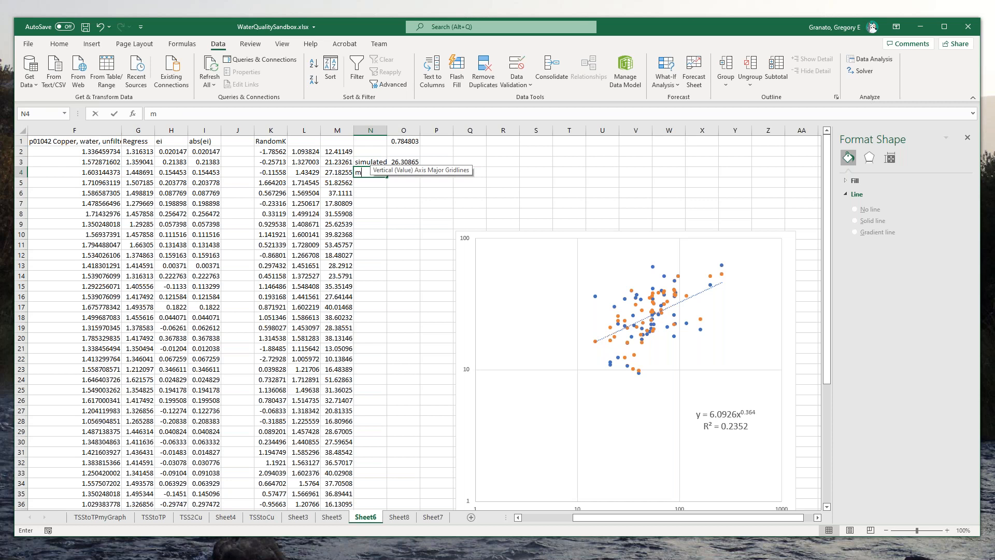
{"action": "type", "text": "measured"}
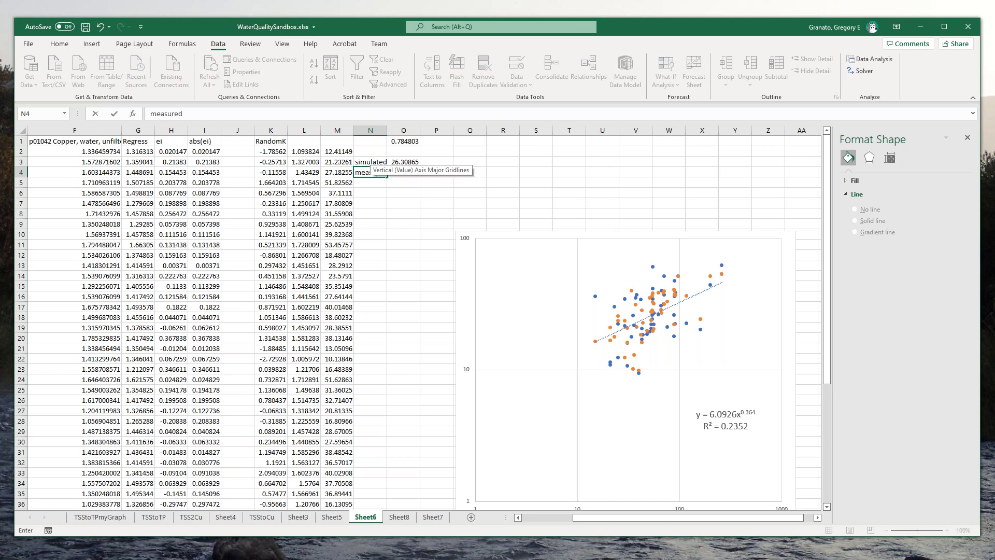
{"action": "key", "text": "Tab"}
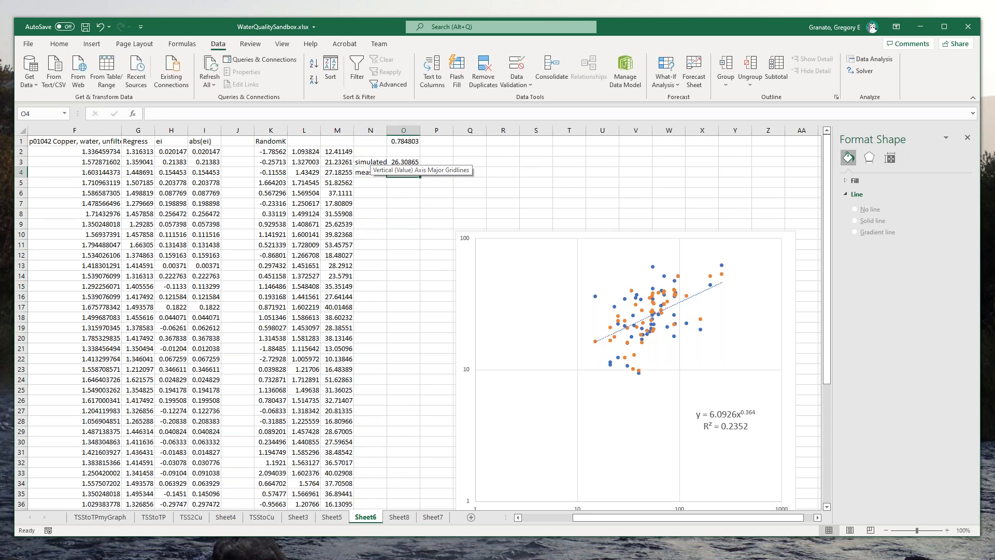
Calculate the geometric mean of the measured copper values B2:B51 in O4 with GEOMEAN.
{"action": "type", "text": "=g"}
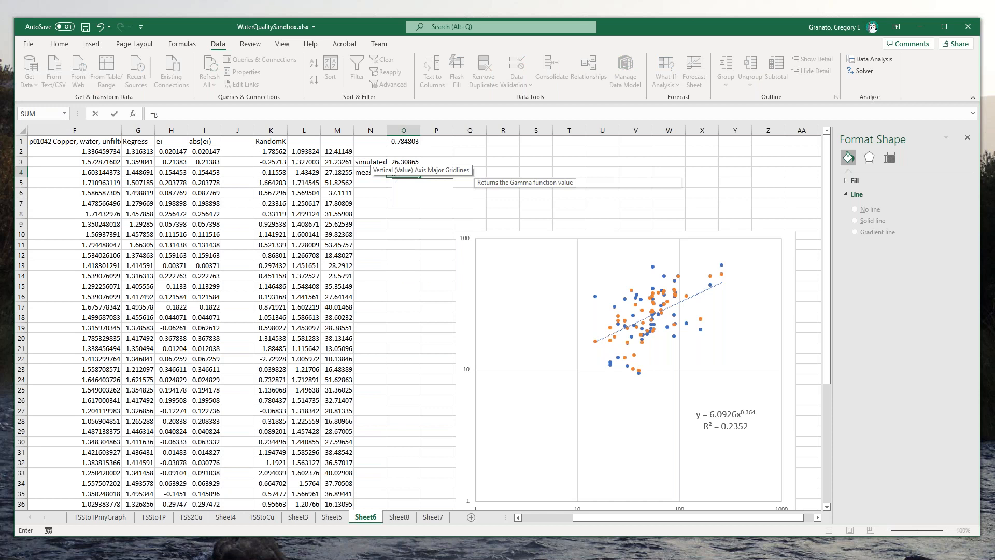
{"action": "type", "text": "eomean("}
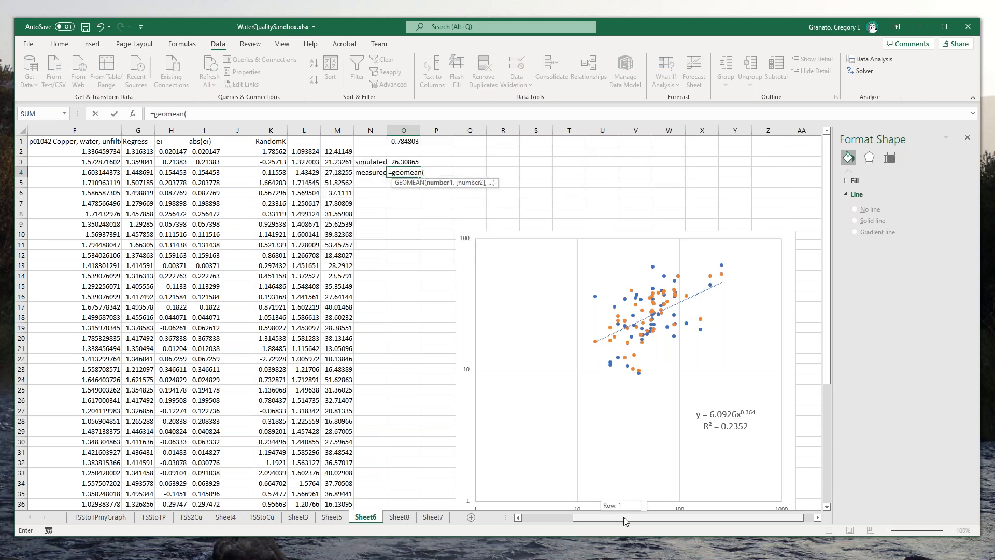
{"action": "left_click_drag", "start_coordinate": [624, 517], "coordinate": [565, 526]}
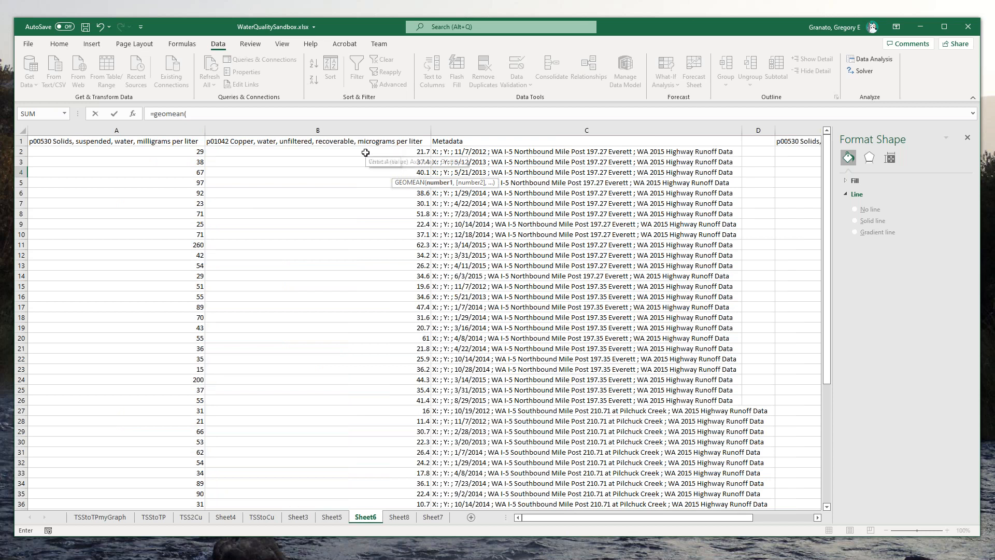
{"action": "left_click_drag", "start_coordinate": [365, 153], "coordinate": [375, 514]}
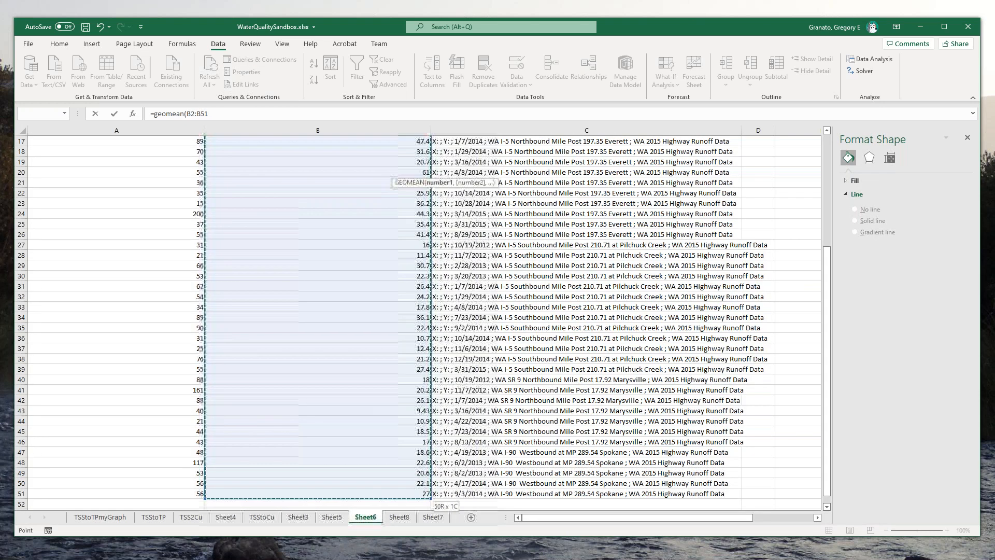
{"action": "left_click", "coordinate": [229, 115]}
{"action": "type", "text": ")"}
{"action": "key", "text": "Return"}
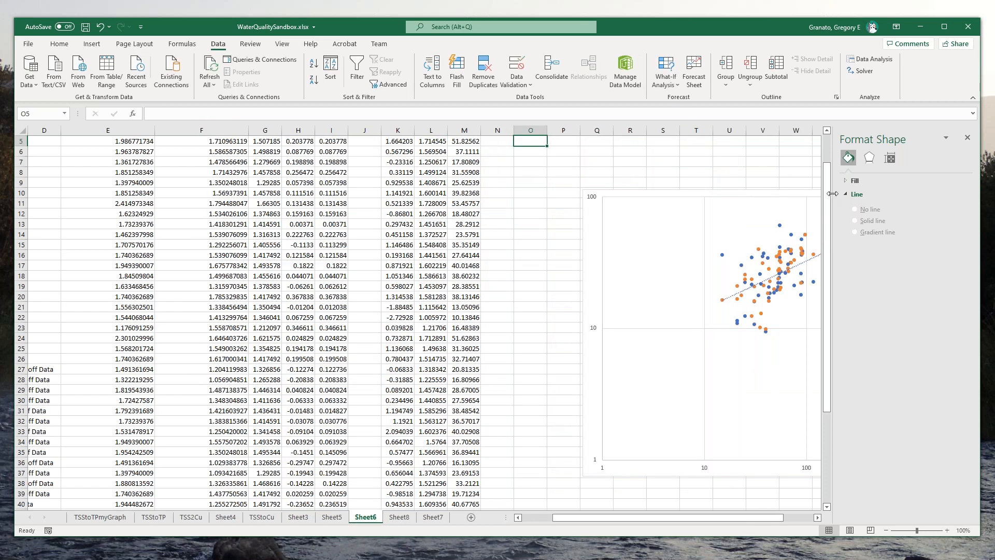
Widen column N so its labels stand clear of the geometric means, and check the formulas in O3 and O4.
{"action": "left_click_drag", "start_coordinate": [829, 194], "coordinate": [828, 156]}
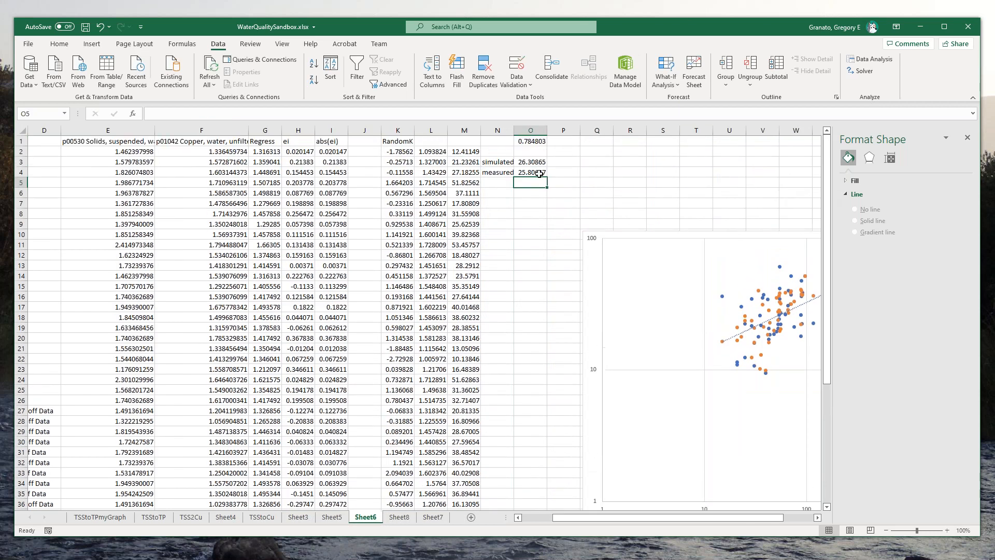
{"action": "left_click", "coordinate": [529, 161]}
{"action": "left_click_drag", "start_coordinate": [517, 130], "coordinate": [543, 131]}
{"action": "left_click", "coordinate": [560, 171]}
{"action": "left_click", "coordinate": [559, 163]}
{"action": "left_click", "coordinate": [558, 172]}
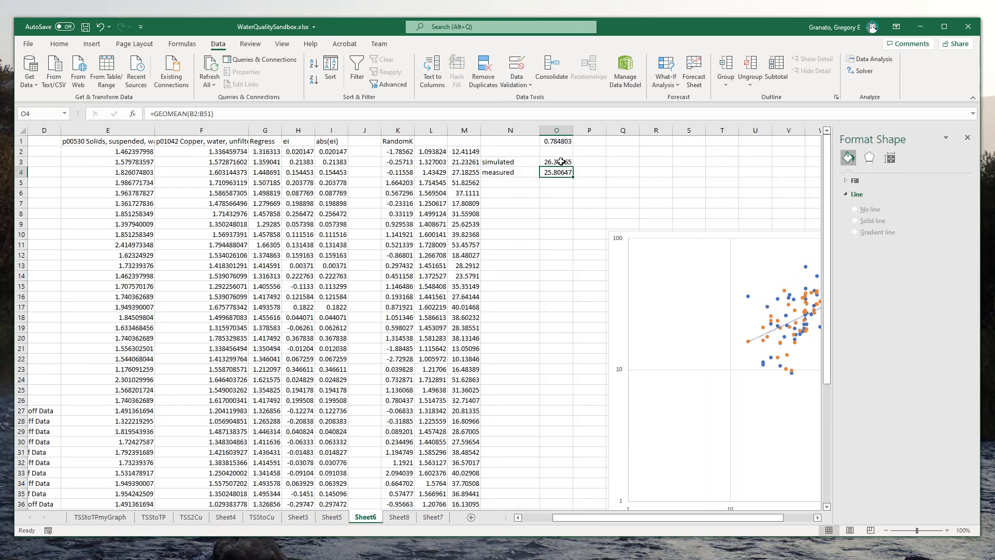
Compare the simulated and measured geometric means in N3:O4 alongside the scatter chart.
{"action": "left_click_drag", "start_coordinate": [770, 518], "coordinate": [773, 520]}
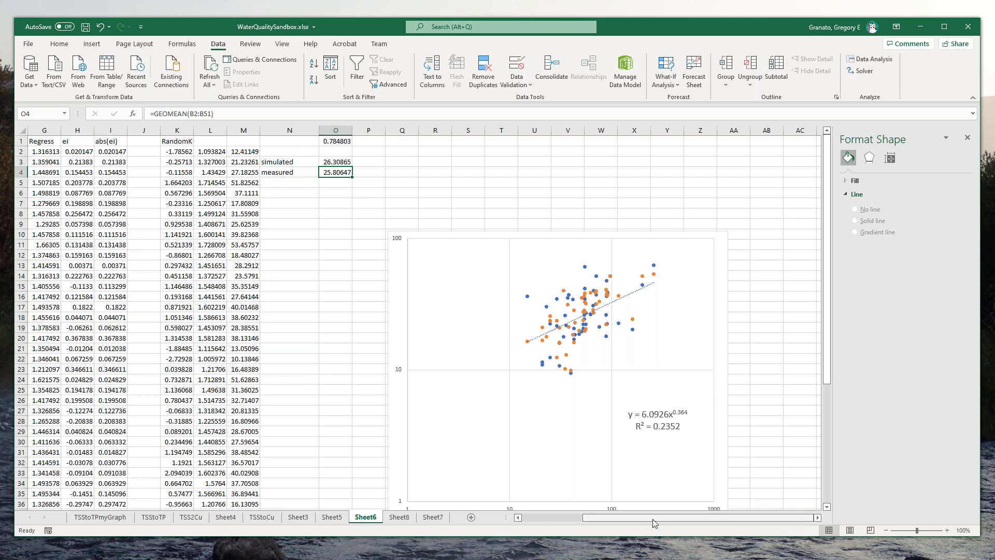
{"action": "left_click_drag", "start_coordinate": [649, 519], "coordinate": [666, 533]}
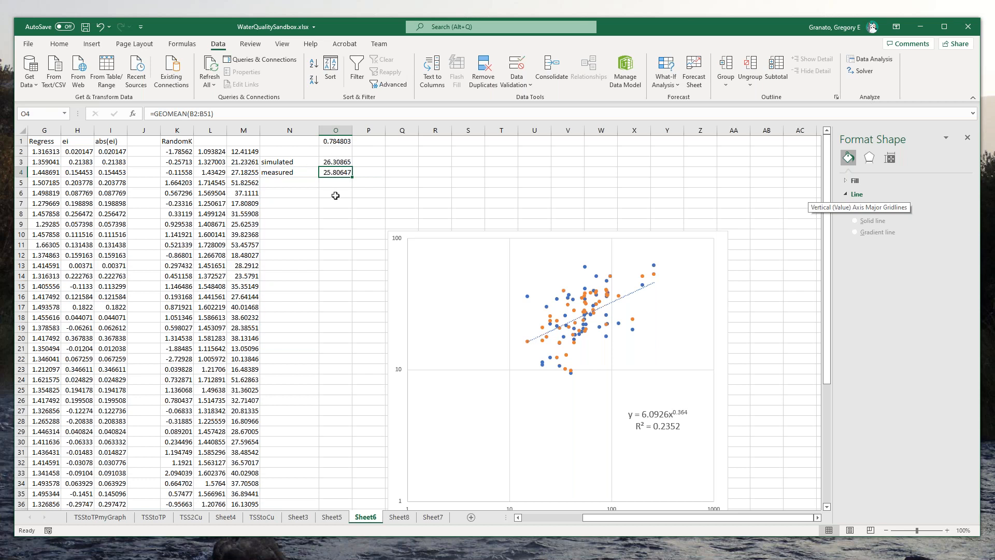
{"action": "left_click_drag", "start_coordinate": [282, 161], "coordinate": [328, 176]}
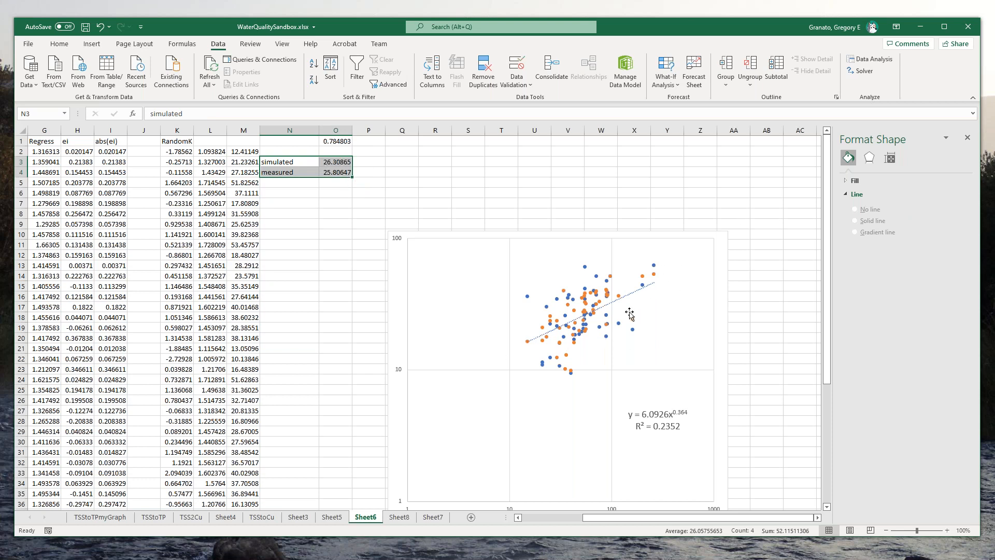
{"action": "left_click", "coordinate": [333, 210]}
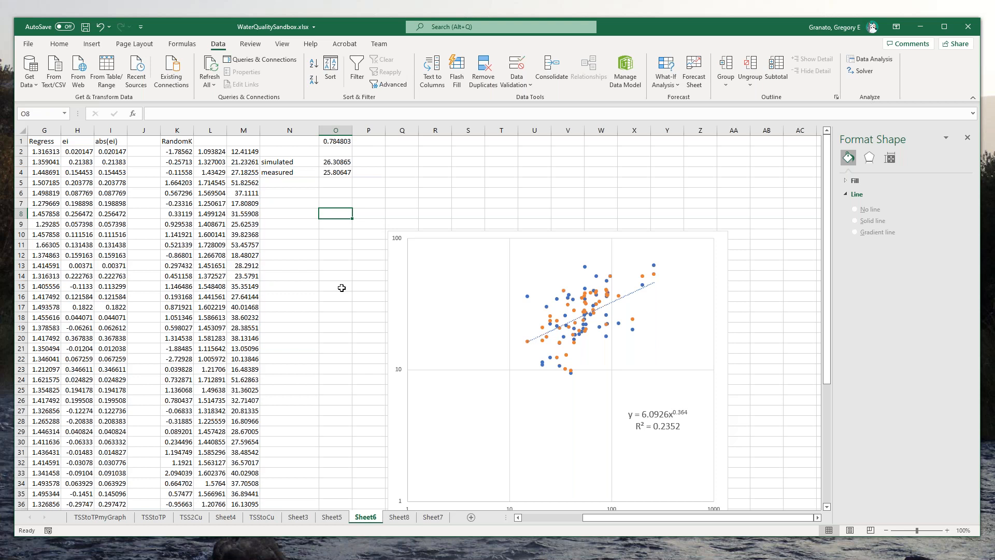
Switch to the Kendall-Theil Robust Line program and open PairedStormEMCValues-WA-TSSvsTCu.txt as the input data file.
{"action": "left_click", "coordinate": [921, 29]}
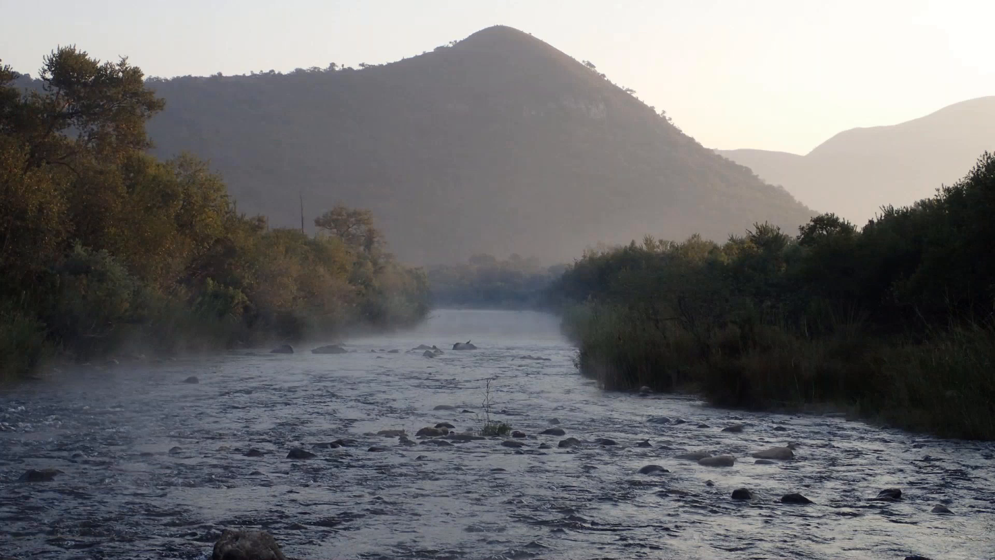
{"action": "left_click_drag", "start_coordinate": [324, 91], "coordinate": [535, 130]}
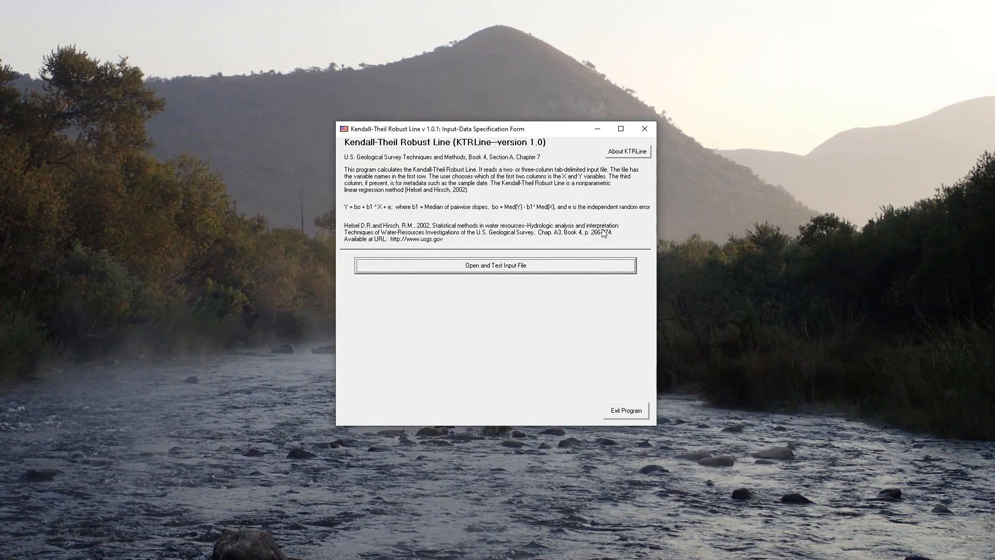
{"action": "left_click", "coordinate": [539, 265]}
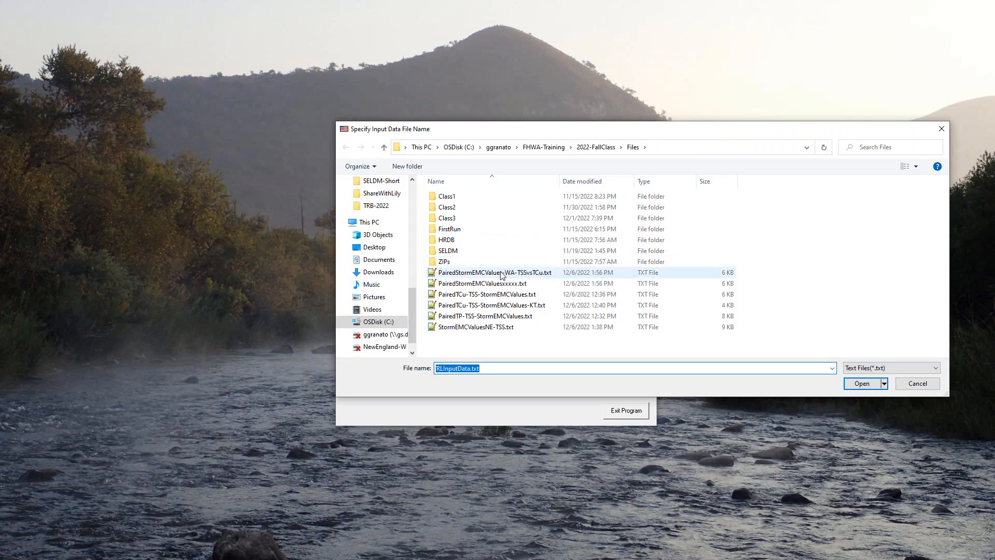
{"action": "left_click", "coordinate": [470, 273]}
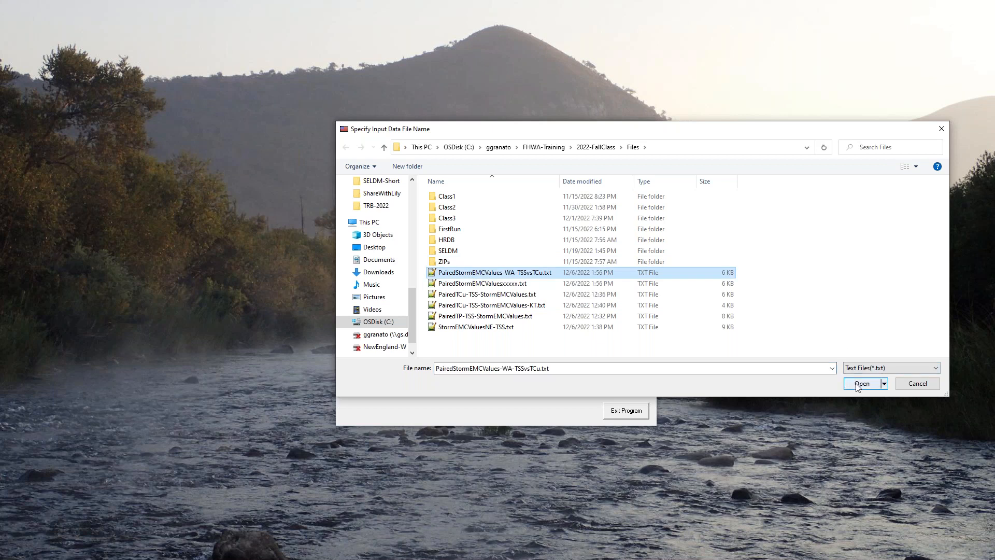
{"action": "left_click", "coordinate": [861, 384]}
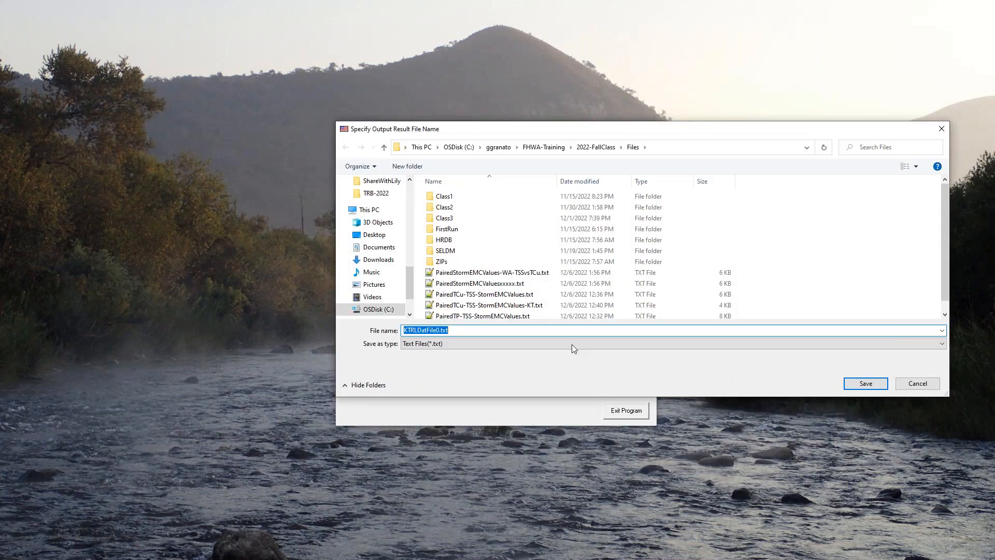
Name the output result file PairedStormEMCValues-WA-TSSvsTCu-KT.txt and accept reading the input's first line as a header.
{"action": "left_click", "coordinate": [501, 274]}
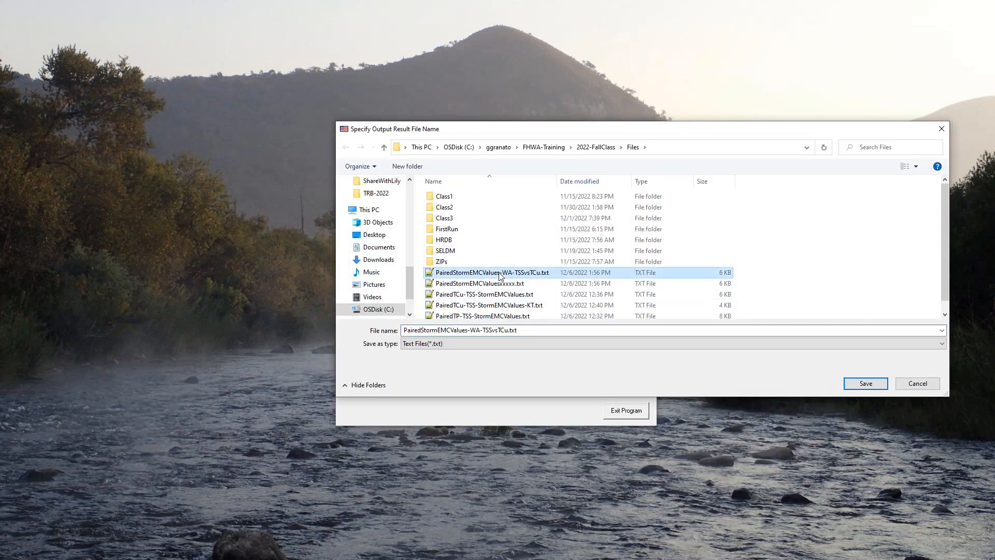
{"action": "left_click", "coordinate": [507, 332]}
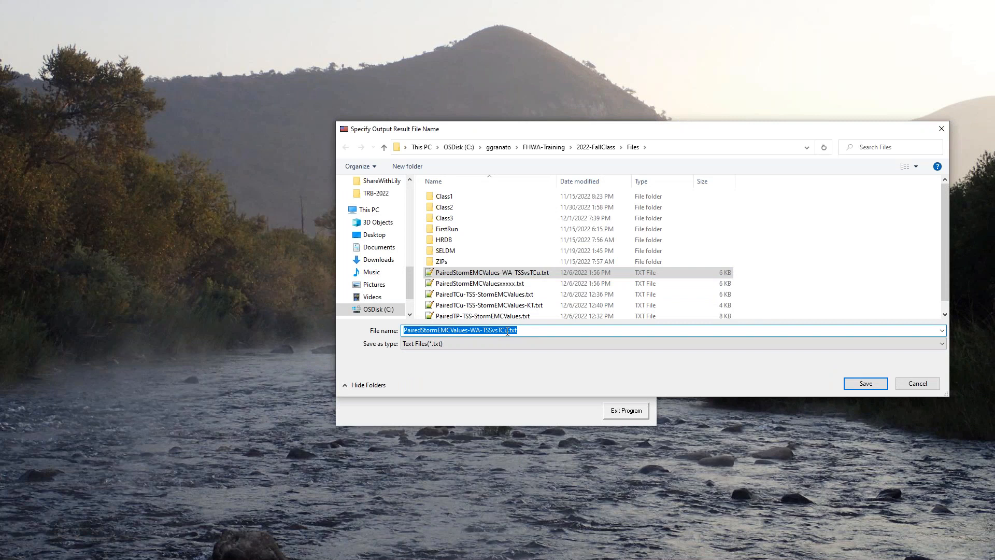
{"action": "left_click", "coordinate": [507, 330]}
{"action": "type", "text": "-KT"}
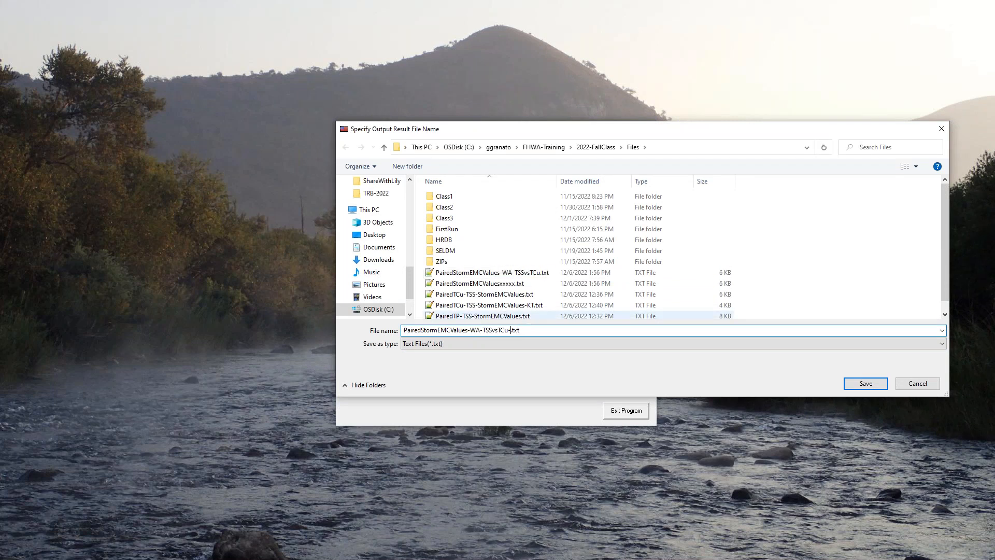
{"action": "left_click", "coordinate": [851, 386]}
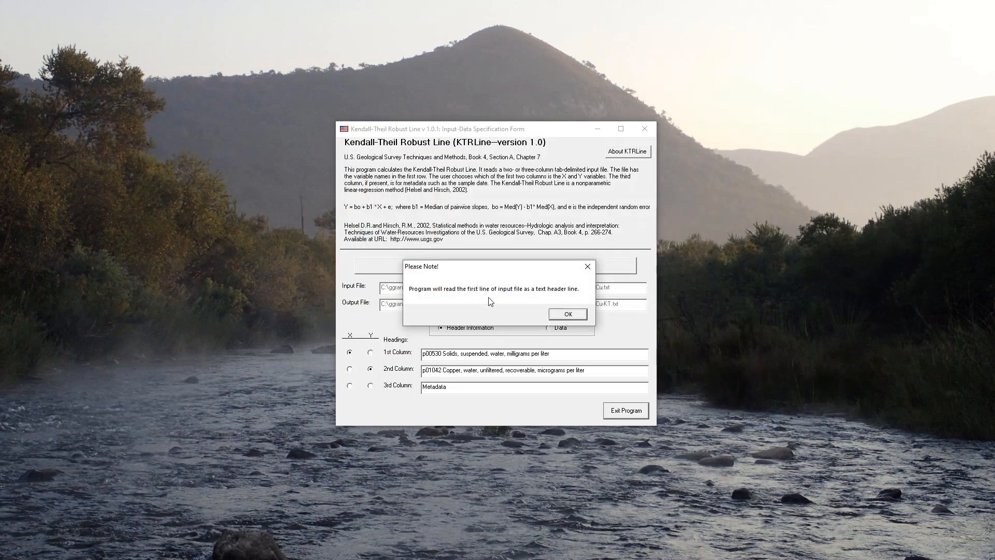
{"action": "left_click", "coordinate": [567, 314]}
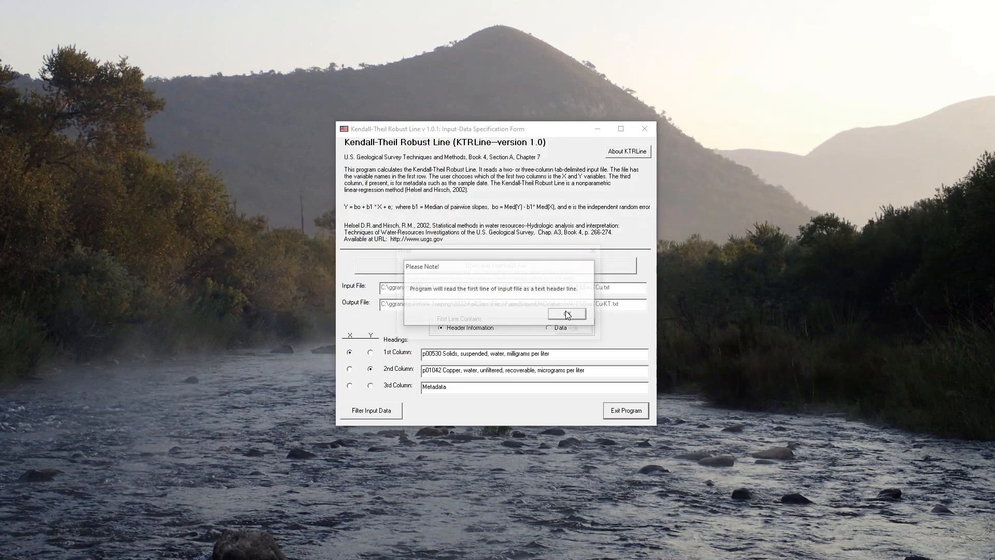
Try the suspended-solids column as the Y variable, and restore solids as X and copper as Y.
{"action": "left_click", "coordinate": [565, 333]}
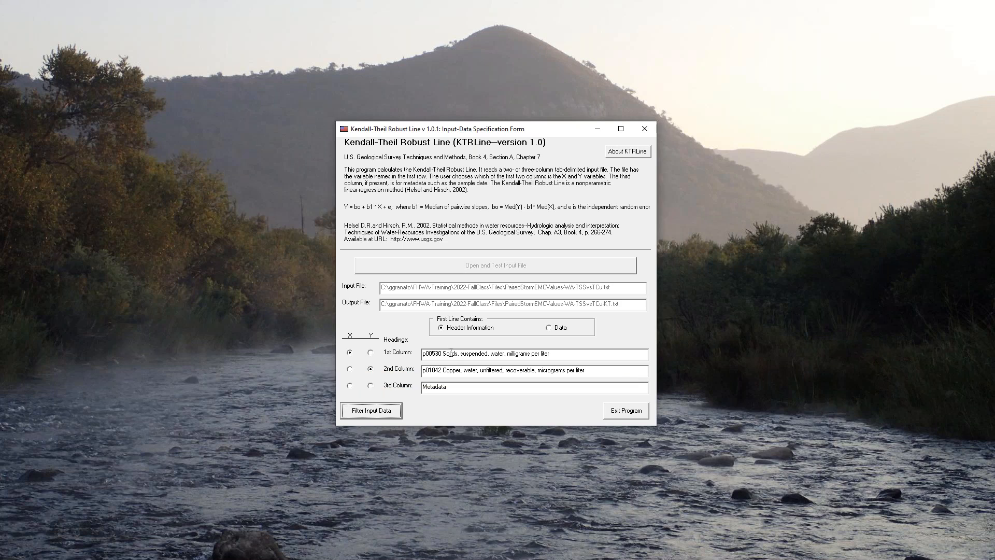
{"action": "left_click", "coordinate": [370, 352]}
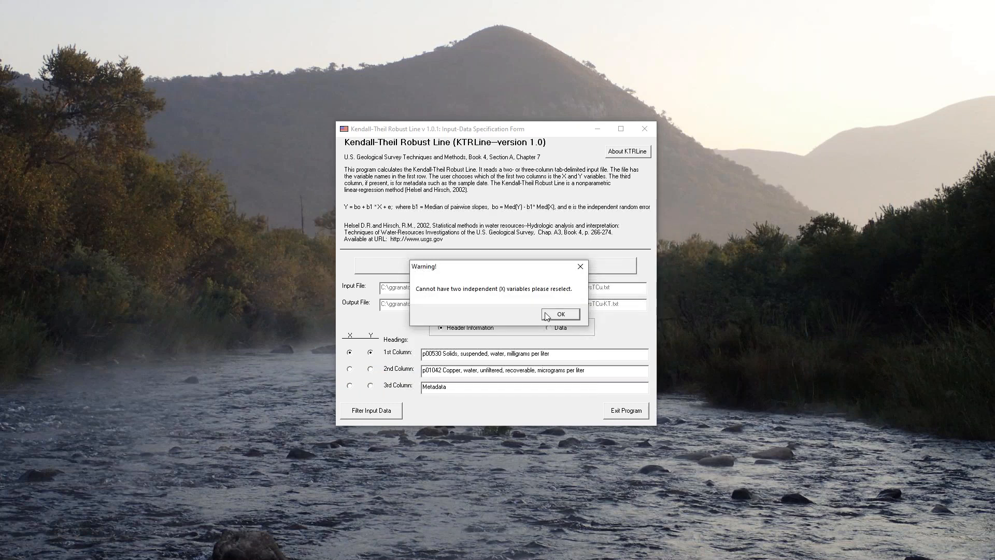
{"action": "left_click", "coordinate": [547, 315]}
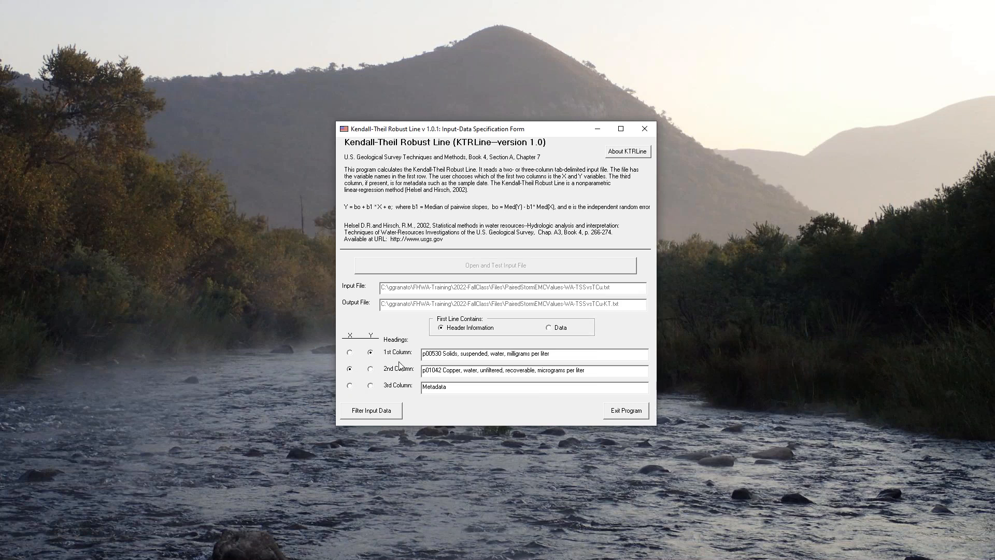
{"action": "left_click", "coordinate": [349, 354]}
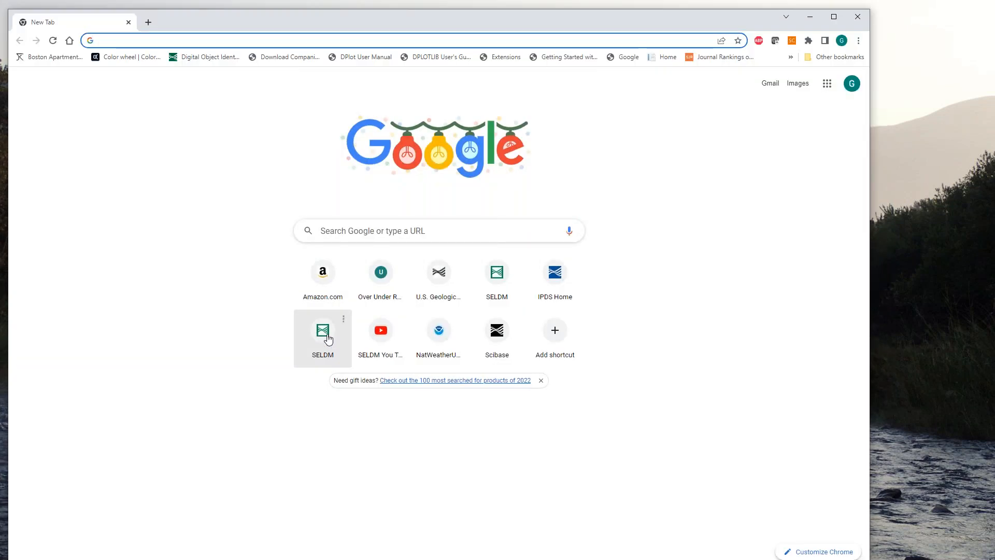
In Chrome, open the SELDM project page and examine the KTRLine Software Update-Support Page in a new tab.
{"action": "left_click", "coordinate": [325, 338]}
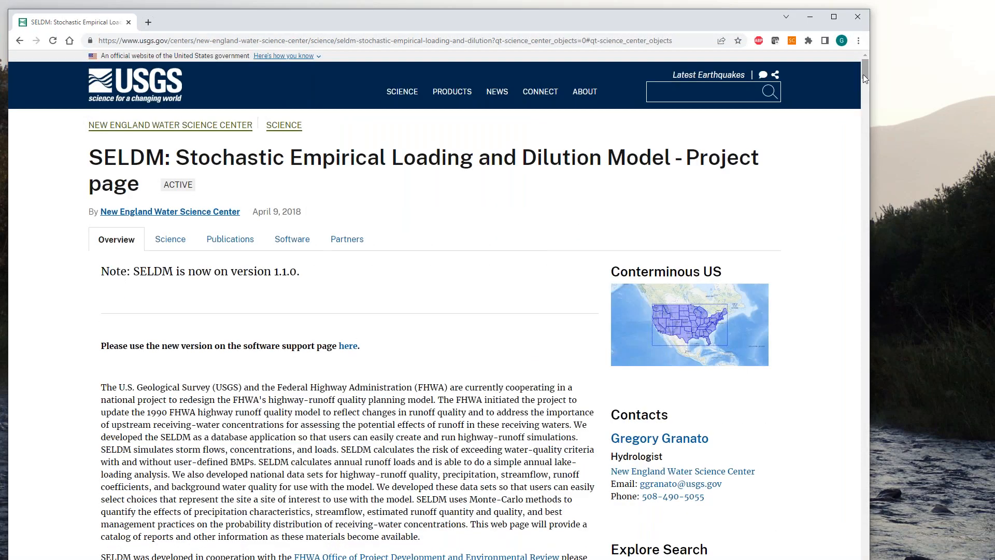
{"action": "left_click_drag", "start_coordinate": [865, 80], "coordinate": [878, 531]}
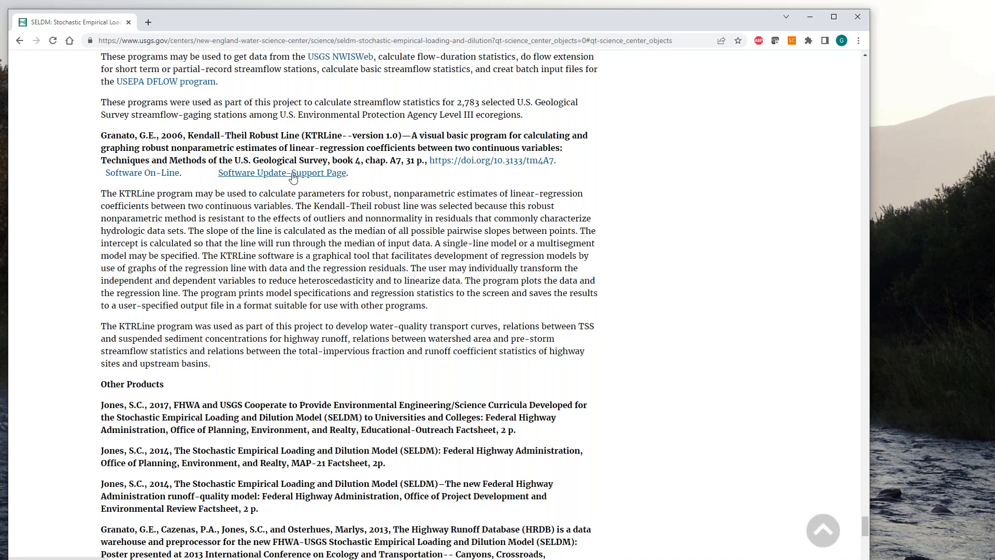
{"action": "right_click", "coordinate": [257, 177]}
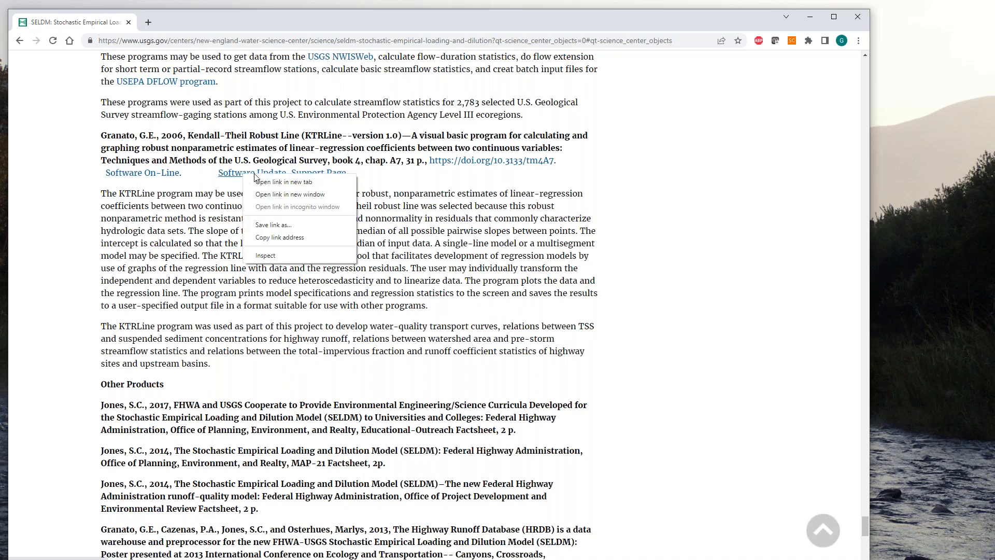
{"action": "left_click", "coordinate": [282, 183]}
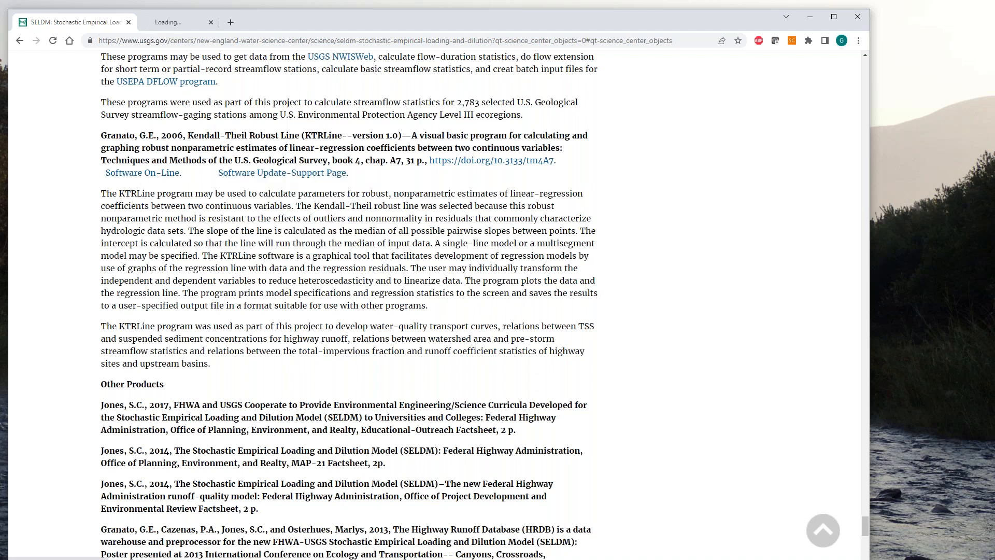
{"action": "left_click", "coordinate": [175, 25]}
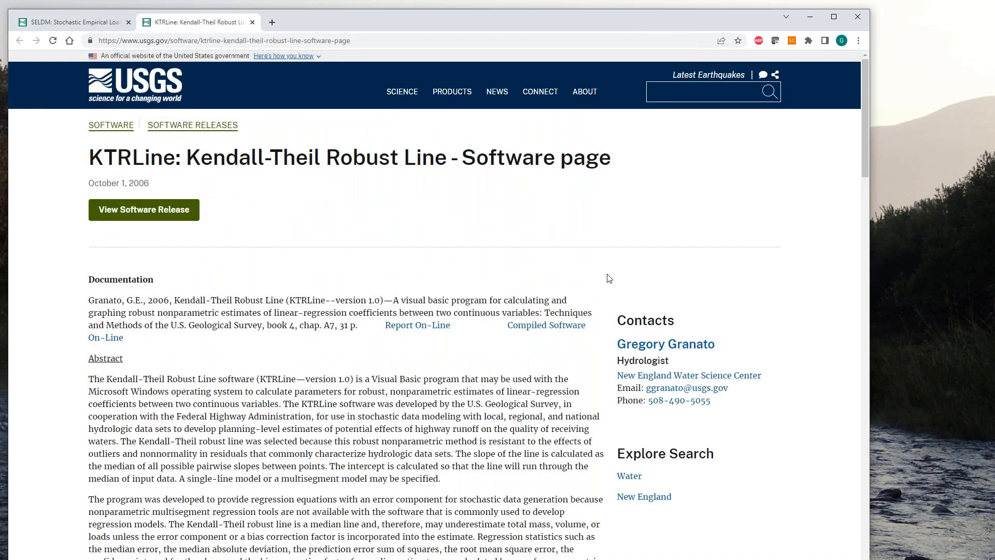
{"action": "left_click_drag", "start_coordinate": [864, 123], "coordinate": [873, 363]}
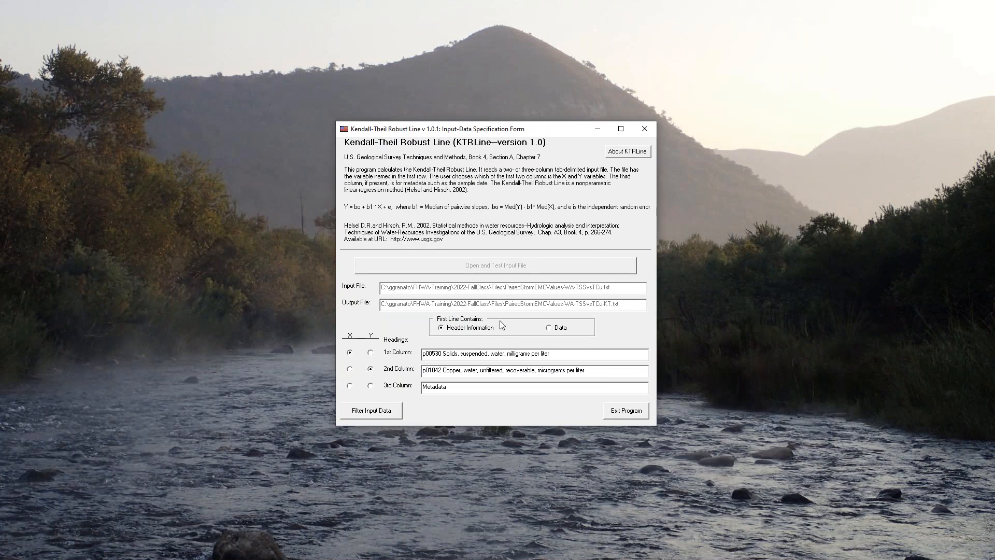
Switch to KTRLine, graph the filtered and processed input data, and save the untransformed one-line model to file.
{"action": "left_click", "coordinate": [377, 409]}
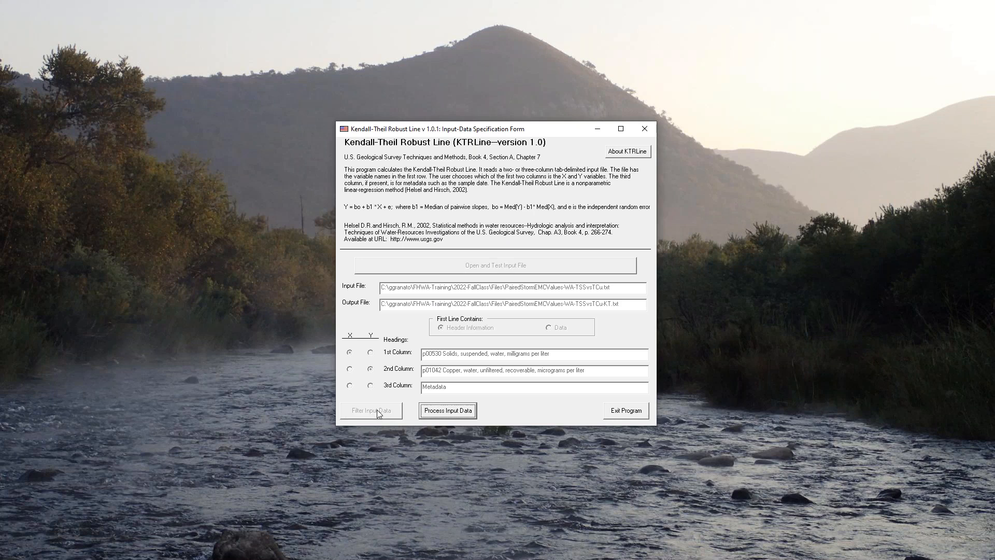
{"action": "left_click", "coordinate": [452, 410]}
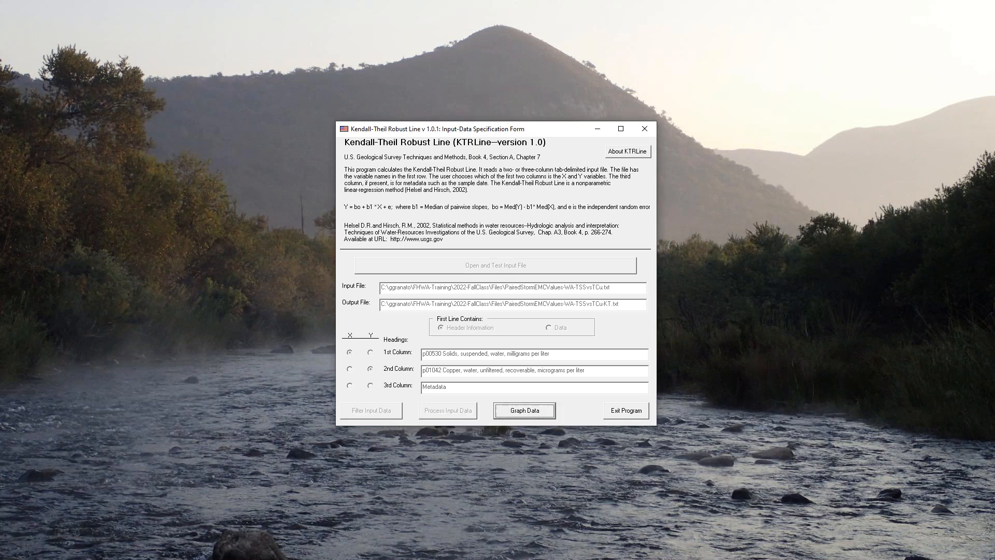
{"action": "left_click", "coordinate": [525, 410]}
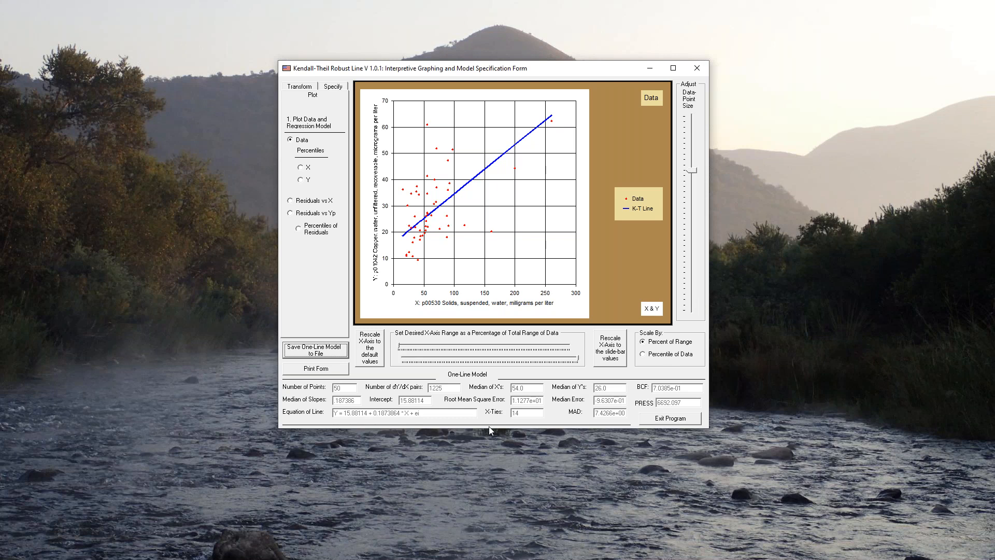
{"action": "left_click", "coordinate": [299, 356]}
{"action": "key", "text": "Return"}
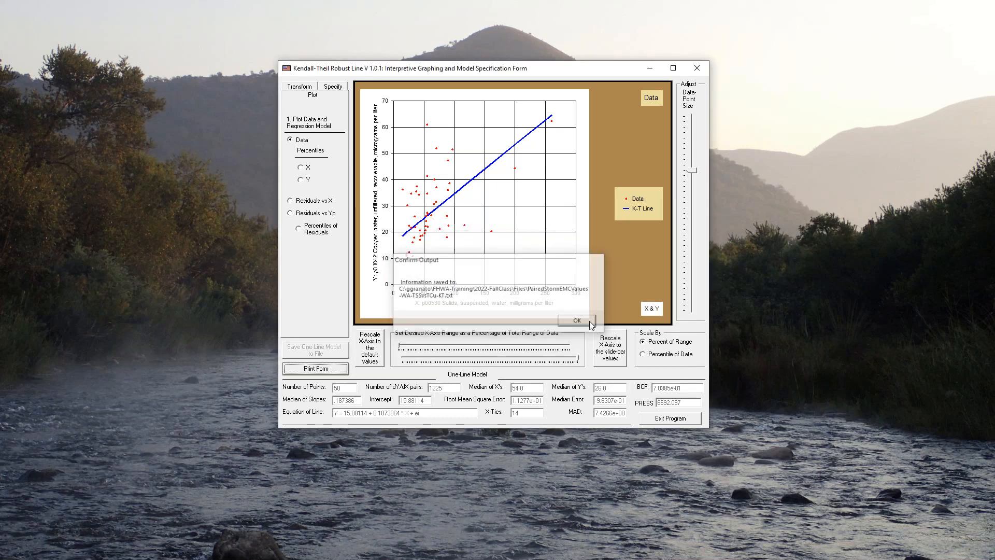
Transform both the X and Y data with log10.
{"action": "left_click", "coordinate": [295, 88]}
{"action": "left_click", "coordinate": [293, 251]}
{"action": "left_click", "coordinate": [336, 250]}
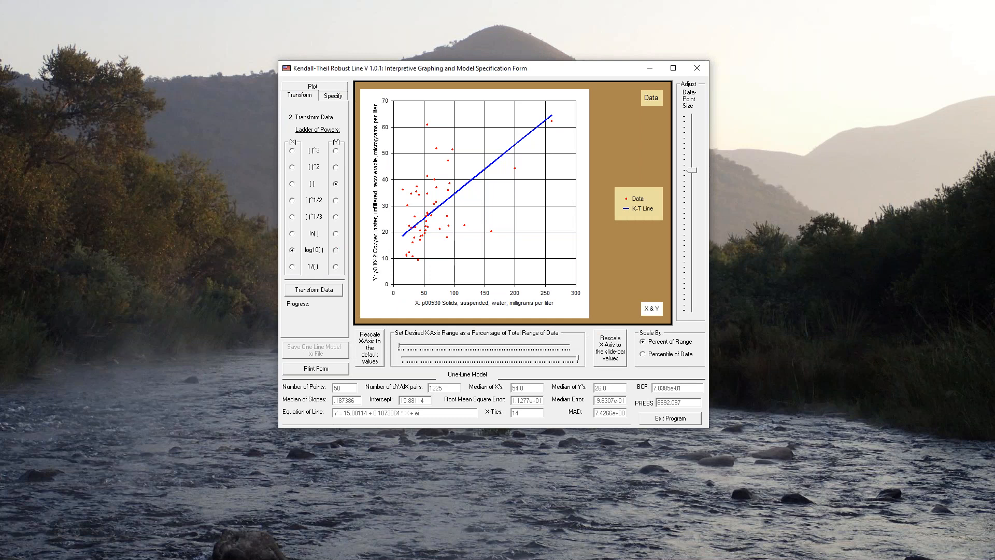
{"action": "left_click", "coordinate": [323, 291]}
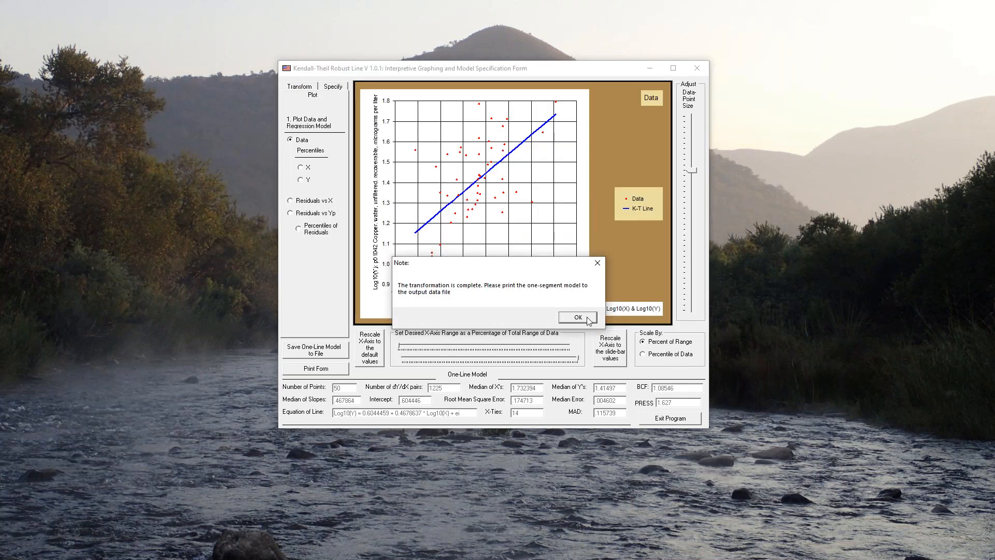
{"action": "left_click", "coordinate": [588, 318]}
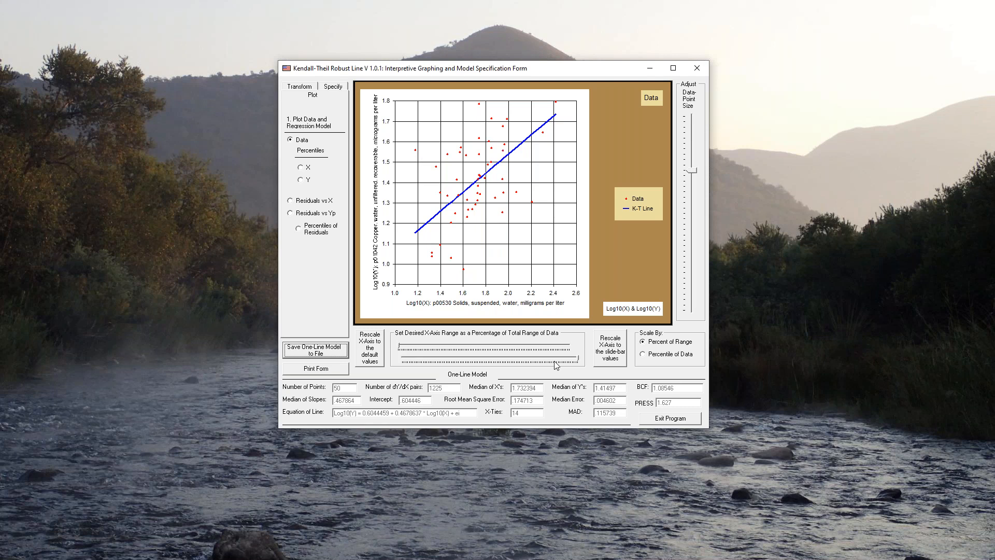
View the data information for the lowest point on the chart and decline printing the outlier to file.
{"action": "left_click", "coordinate": [465, 273]}
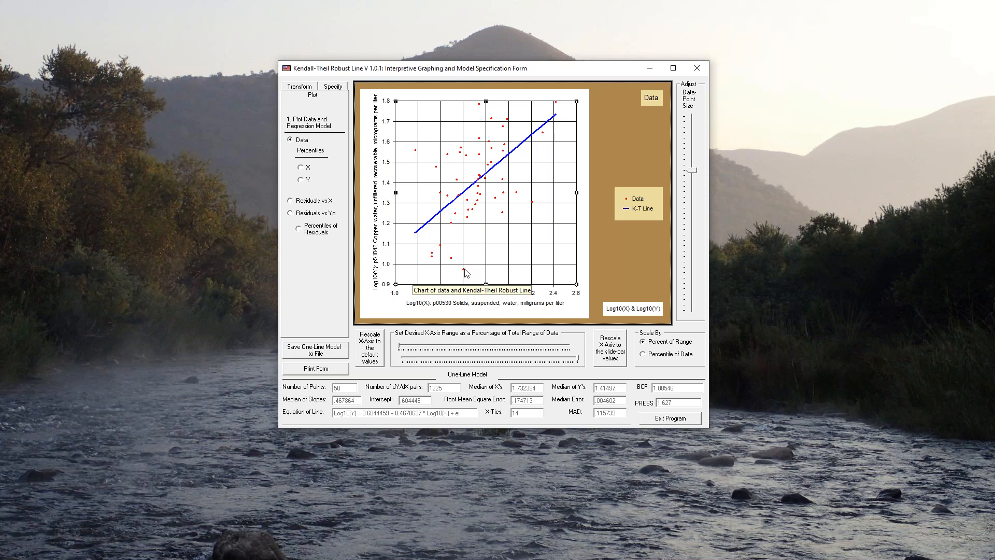
{"action": "left_click", "coordinate": [464, 271]}
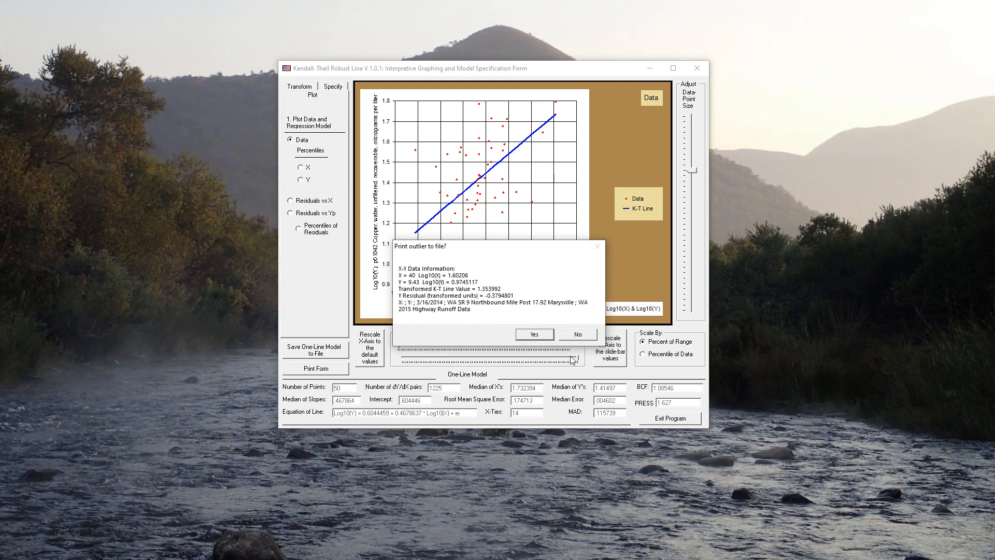
{"action": "left_click", "coordinate": [583, 334]}
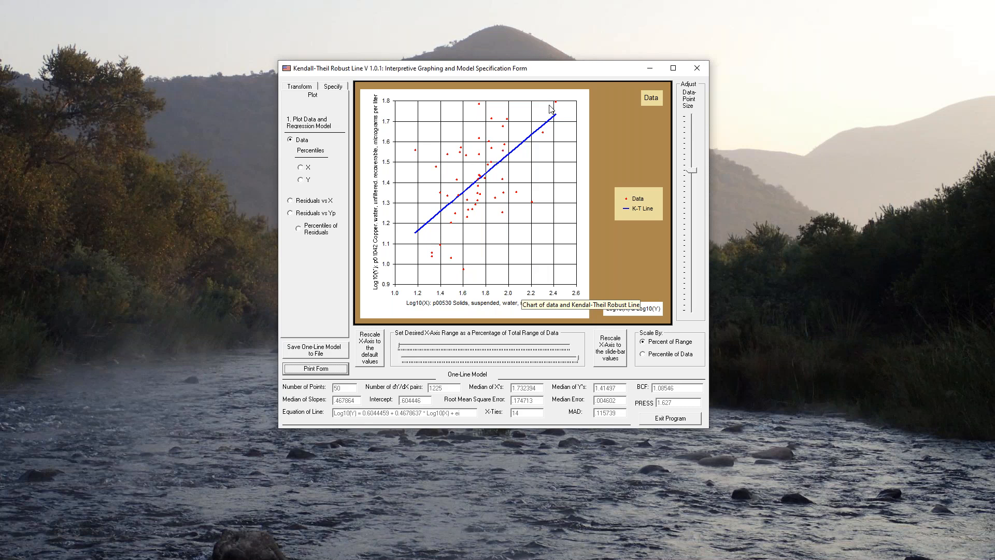
Save the log10 one-line model to file and close the graphing and model specification form.
{"action": "left_click", "coordinate": [324, 353]}
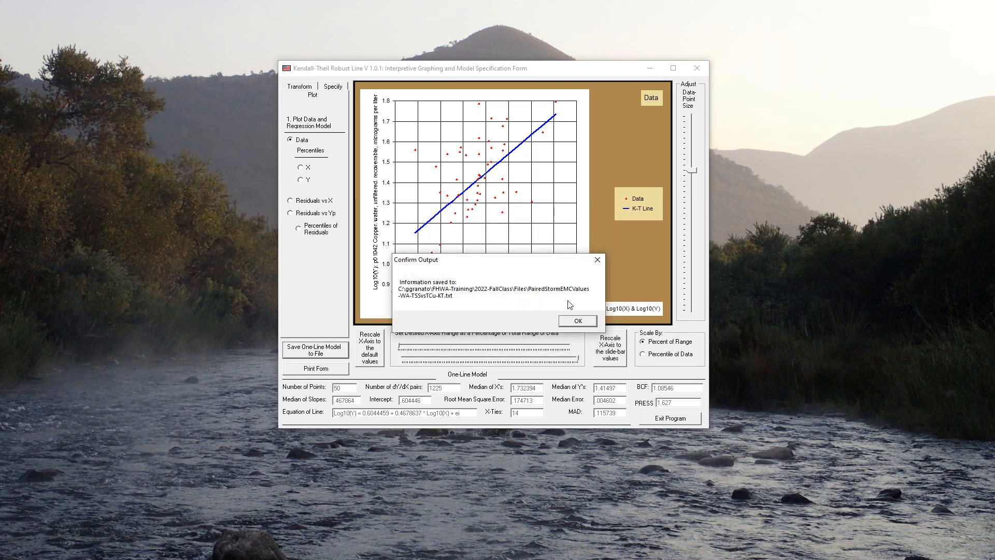
{"action": "left_click", "coordinate": [577, 321]}
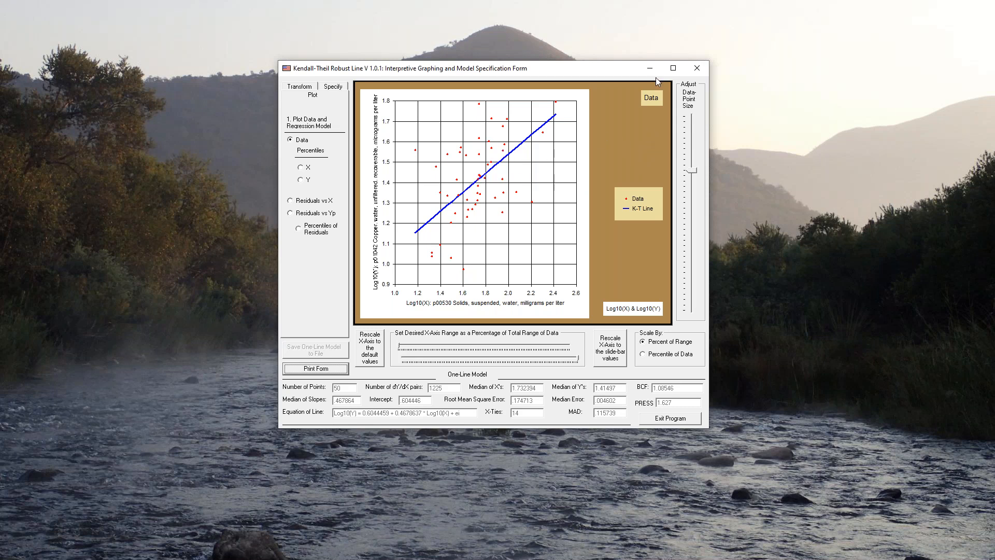
{"action": "left_click", "coordinate": [698, 69]}
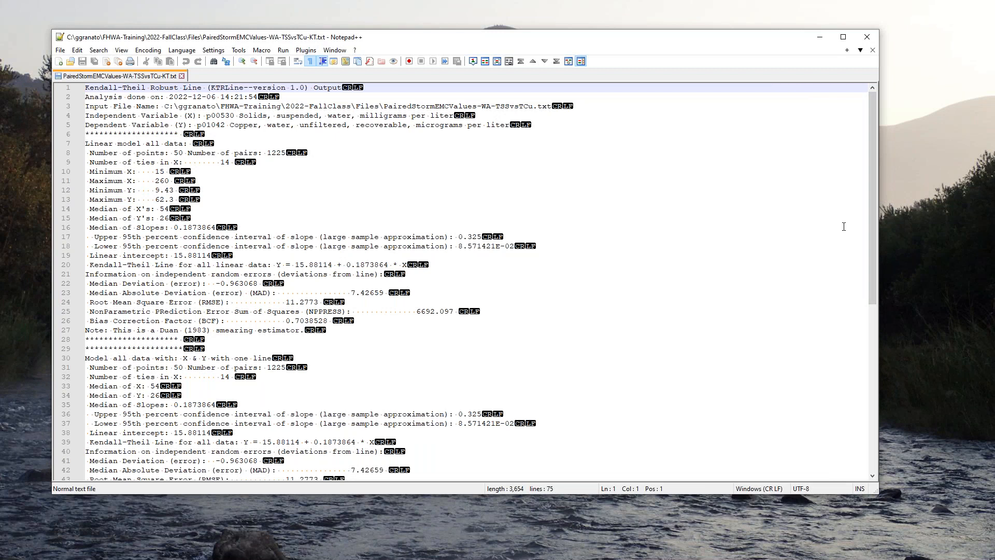
In Notepad++, copy the log10 model's tab-delimited export block from lines 70 to 74 of PairedStormEMCValues-WA-TSSvsTCu-KT.txt.
{"action": "left_click_drag", "start_coordinate": [875, 204], "coordinate": [875, 370]}
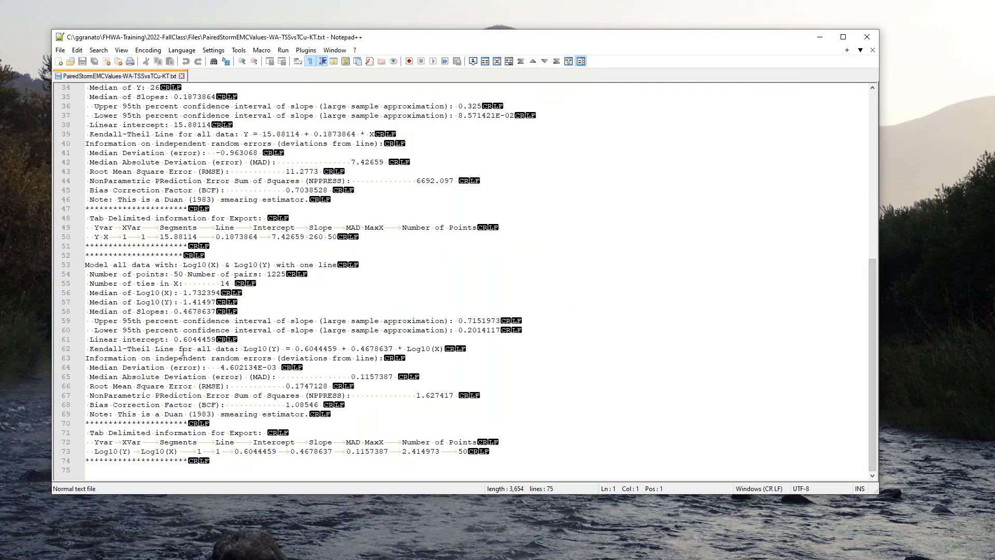
{"action": "left_click_drag", "start_coordinate": [87, 425], "coordinate": [203, 462]}
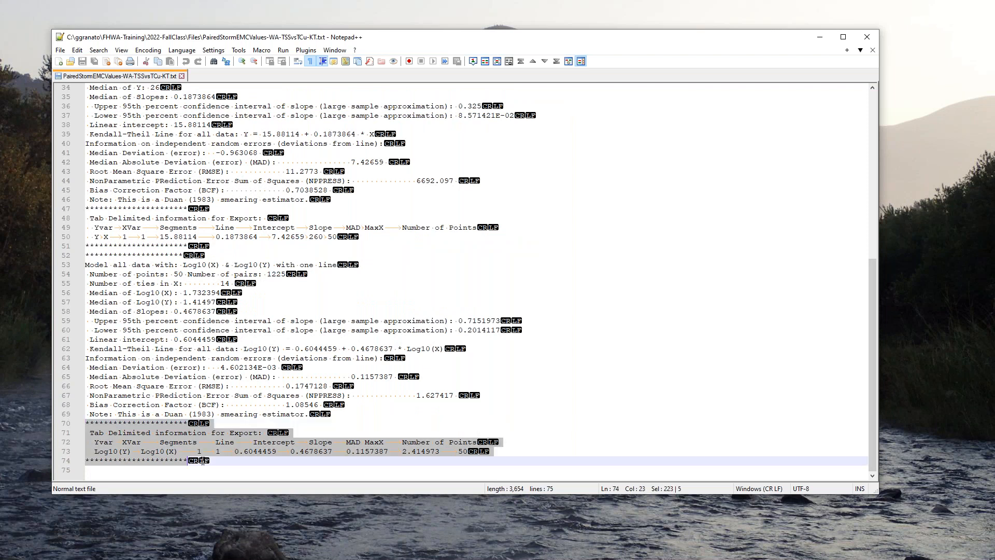
{"action": "right_click", "coordinate": [279, 452]}
{"action": "left_click", "coordinate": [310, 251]}
Switch to Excel and paste the copied model block at cell W1 of Sheet6 in WaterQualitySandbox.xlsx.
{"action": "key", "text": "alt+Tab"}
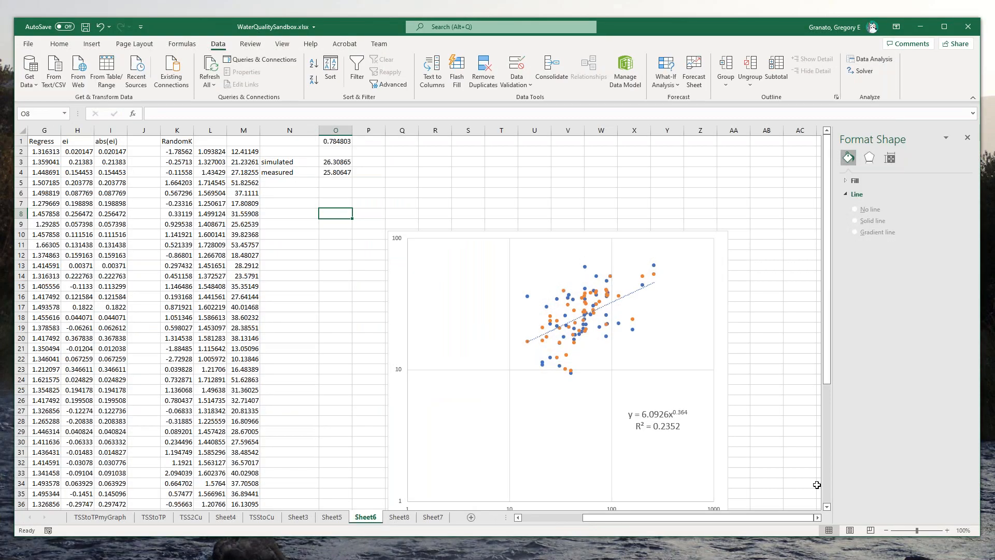
{"action": "left_click", "coordinate": [818, 517]}
{"action": "left_click", "coordinate": [818, 518]}
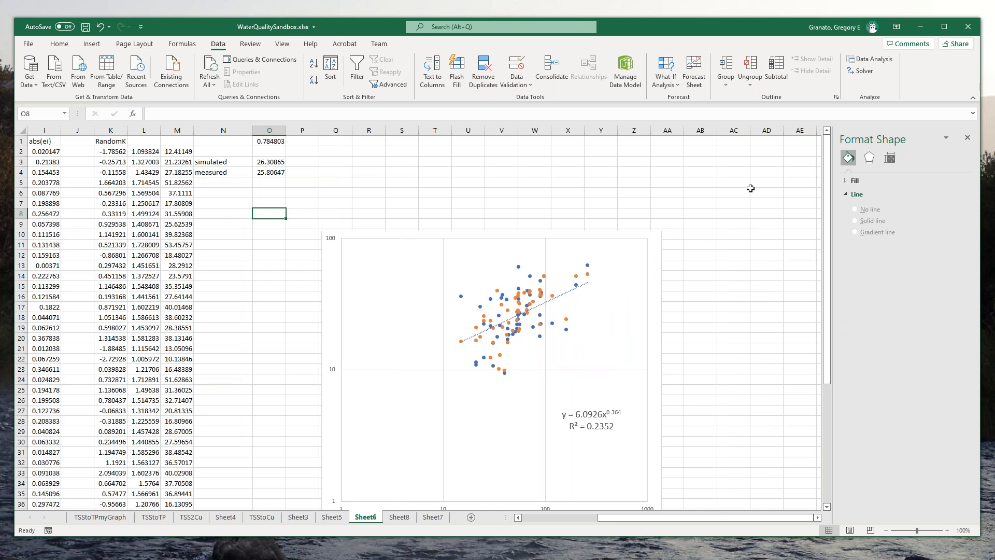
{"action": "left_click", "coordinate": [538, 140]}
{"action": "right_click", "coordinate": [539, 141]}
{"action": "left_click", "coordinate": [565, 197]}
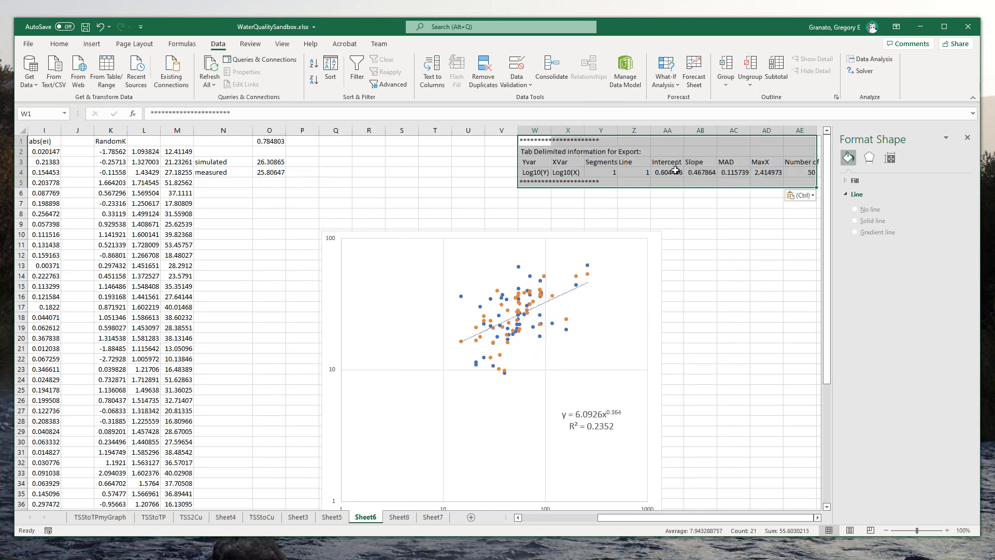
Compare the pasted intercept with the log value in O1, and examine the pasted slope and MAD.
{"action": "left_click", "coordinate": [667, 174]}
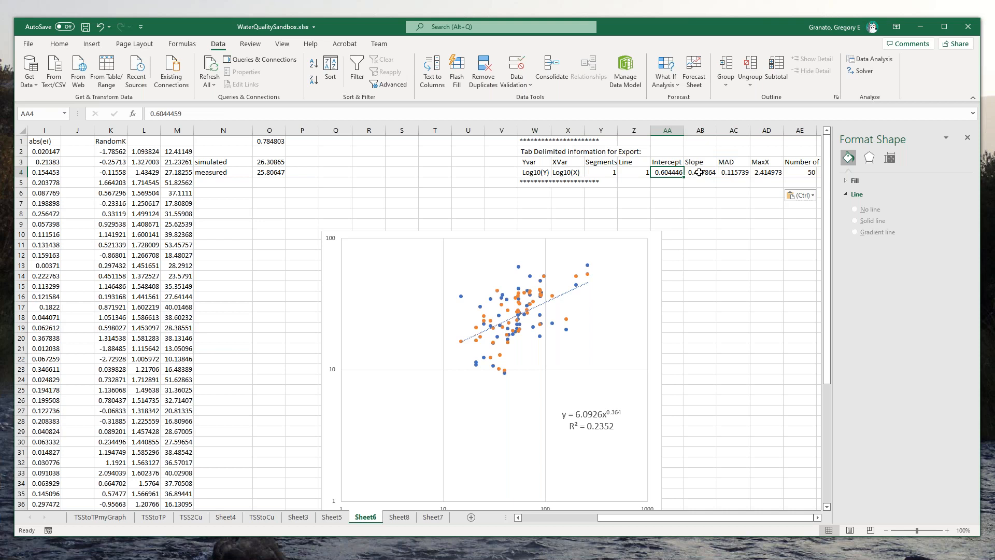
{"action": "left_click", "coordinate": [696, 173]}
{"action": "left_click", "coordinate": [269, 142]}
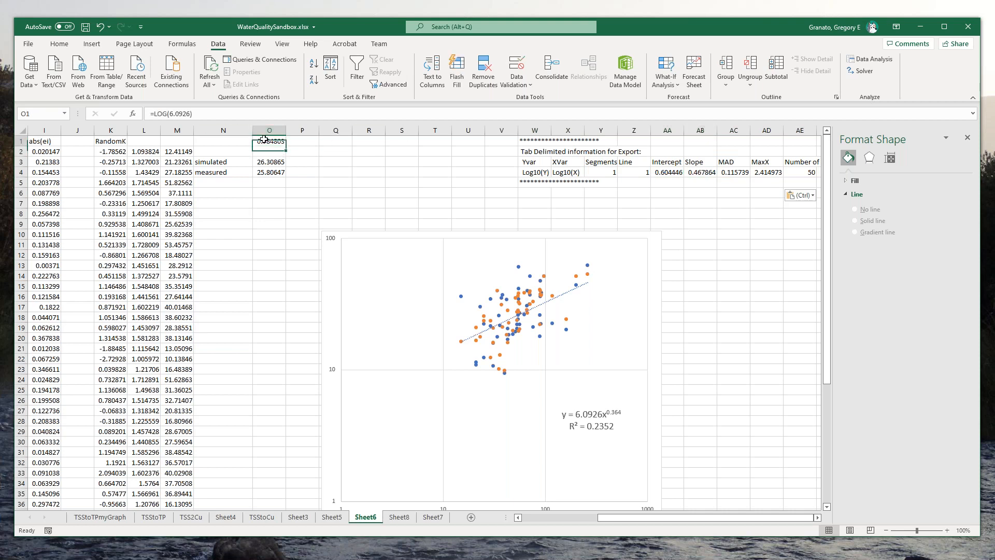
{"action": "left_click", "coordinate": [668, 171]}
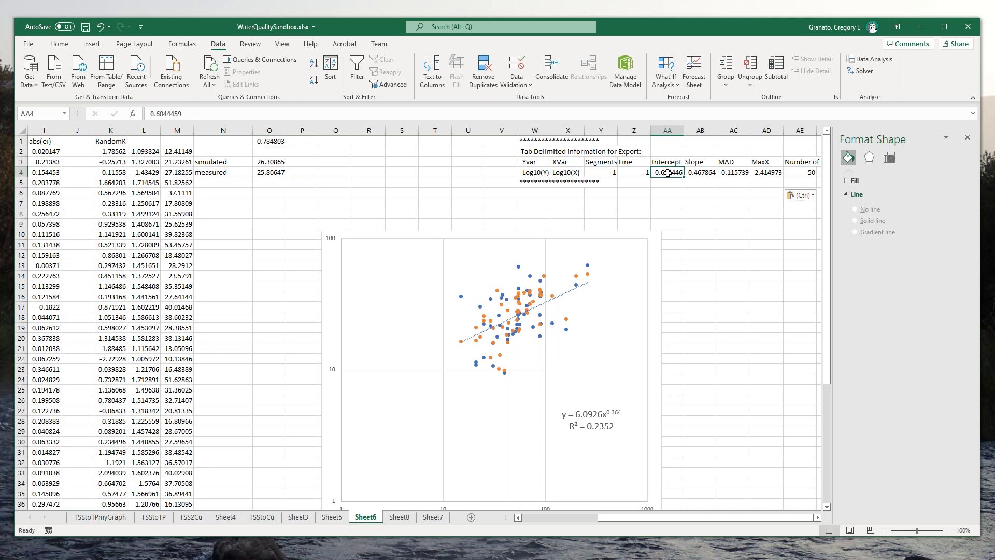
{"action": "left_click", "coordinate": [271, 141]}
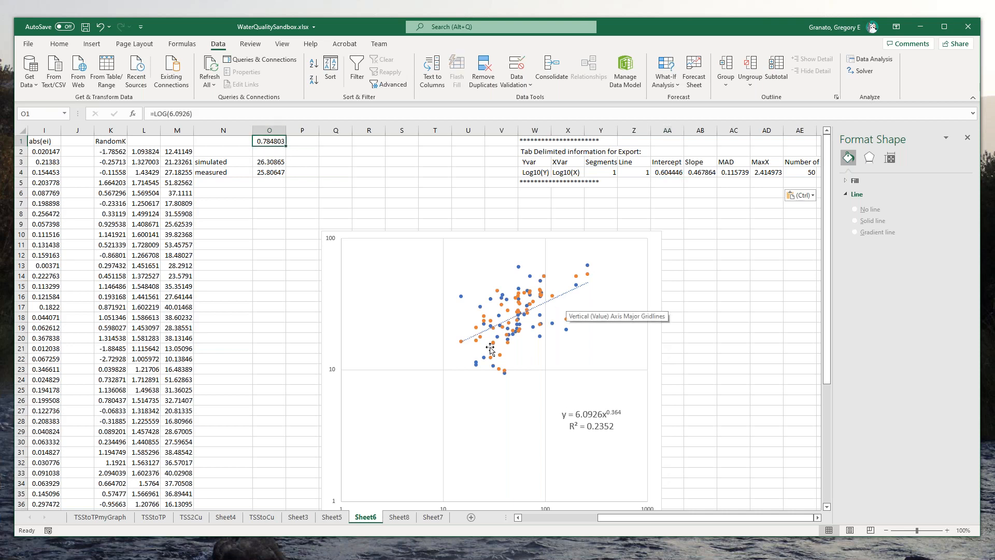
{"action": "left_click", "coordinate": [664, 173]}
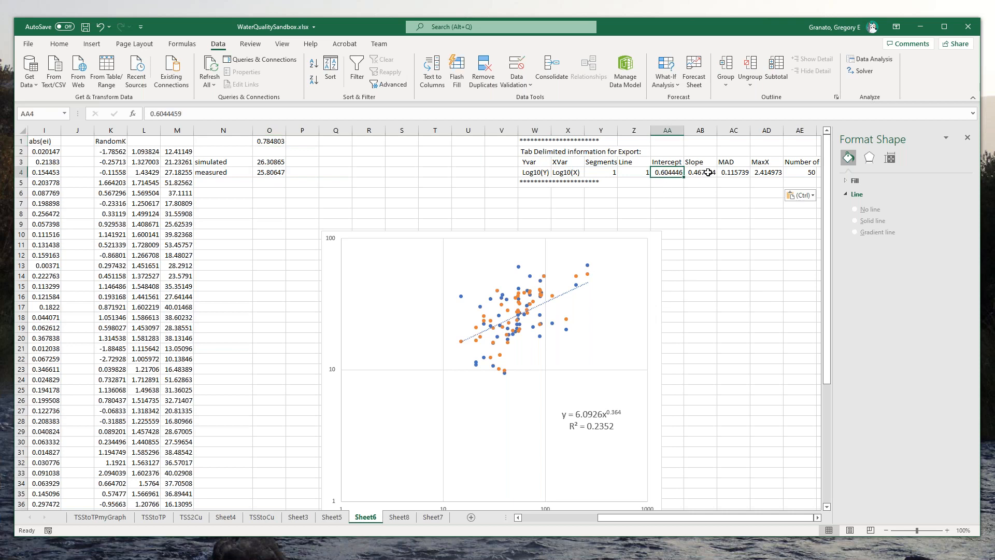
{"action": "left_click", "coordinate": [708, 173]}
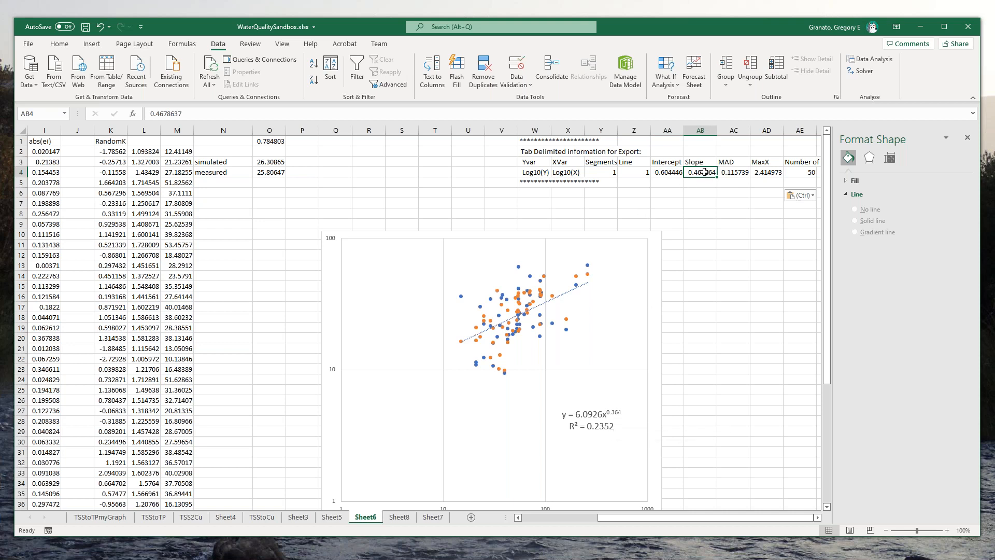
{"action": "left_click", "coordinate": [744, 173]}
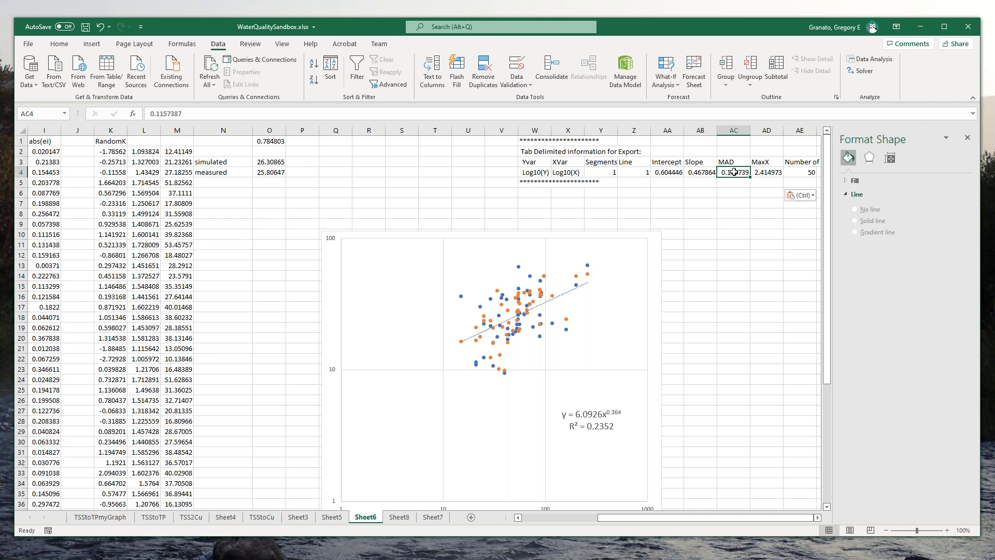
Label cell Q1 of Sheet6 with the header Ktregress.
{"action": "left_click_drag", "start_coordinate": [664, 518], "coordinate": [636, 524]}
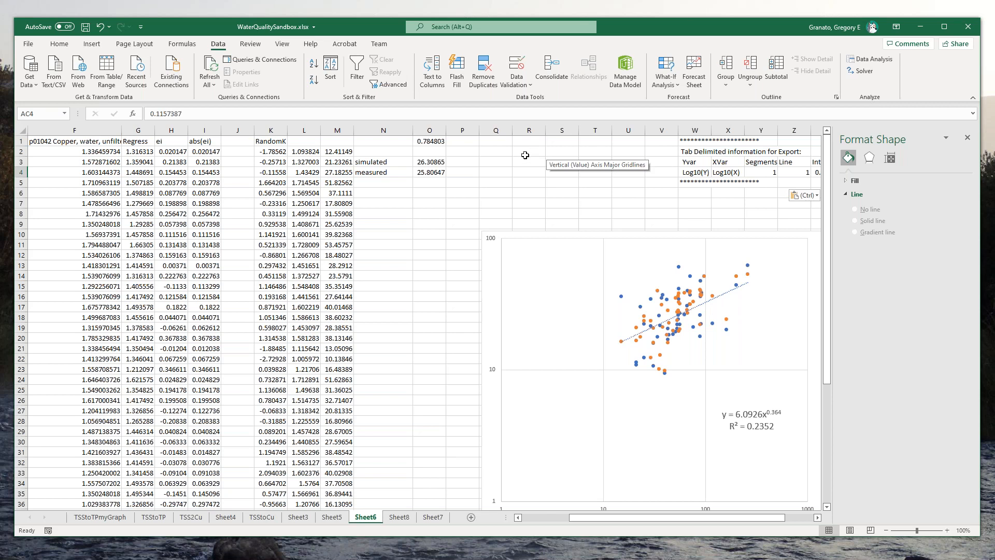
{"action": "left_click", "coordinate": [817, 518]}
{"action": "left_click", "coordinate": [817, 517]}
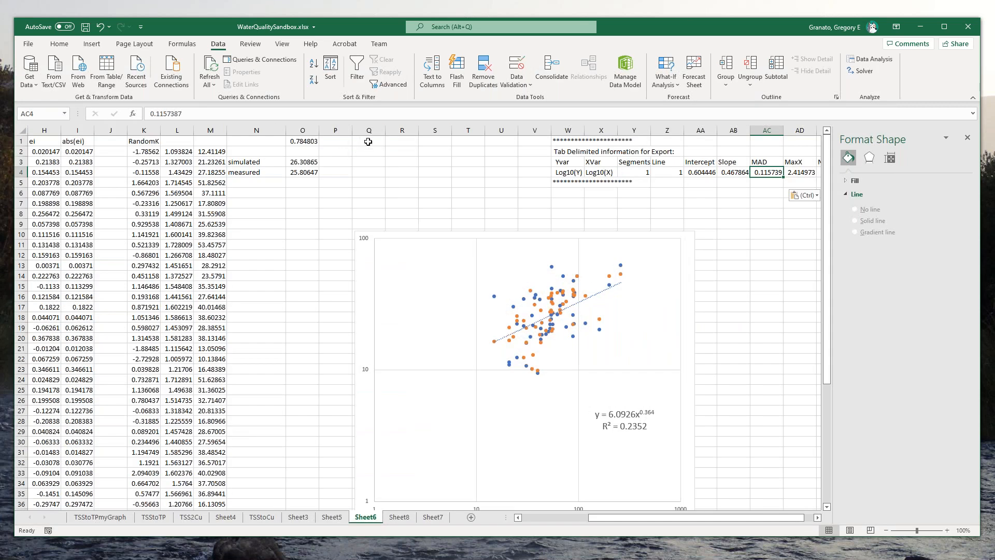
{"action": "left_click", "coordinate": [368, 142]}
{"action": "type", "text": "KT"}
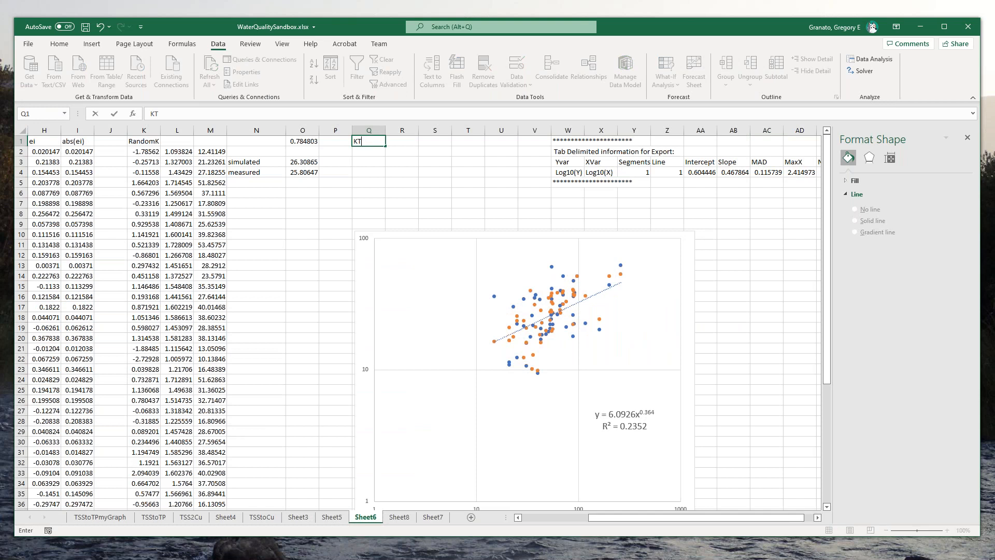
{"action": "type", "text": "regress"}
{"action": "key", "text": "Return"}
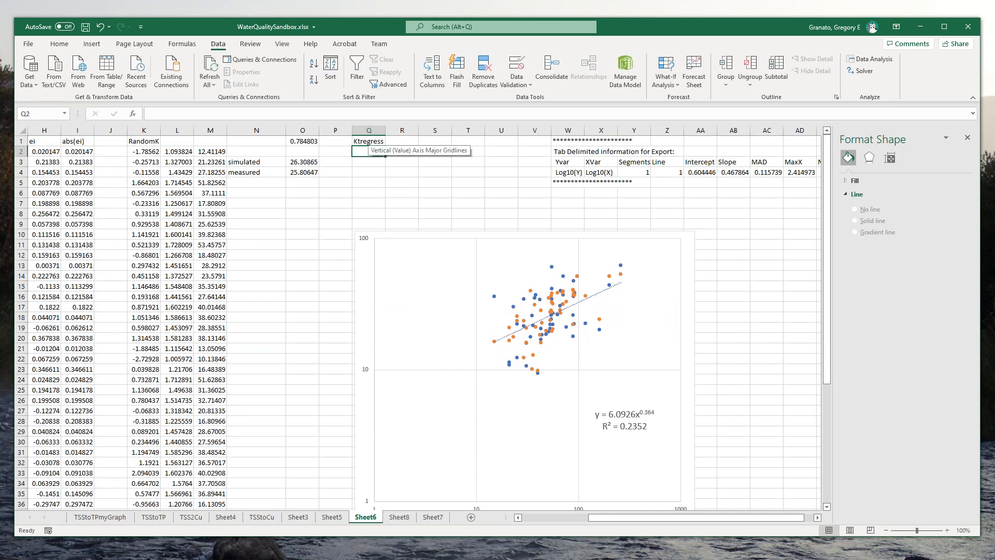
Enter the Kendall-Theil line formula =0.60445+0.4679*E2 in Q2, using the log suspended solids value.
{"action": "type", "text": "="}
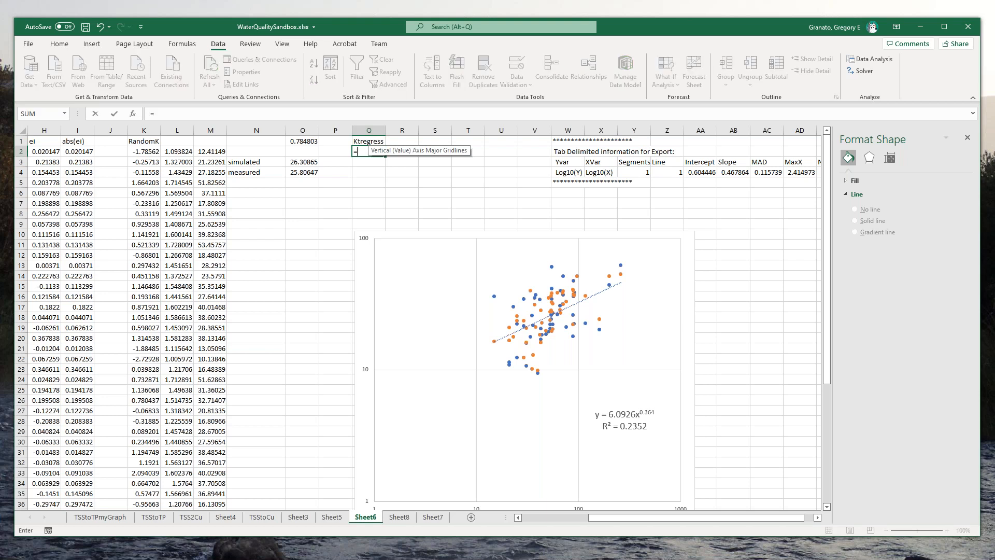
{"action": "type", "text": "0.60445+.4679"}
{"action": "left_click", "coordinate": [209, 115]}
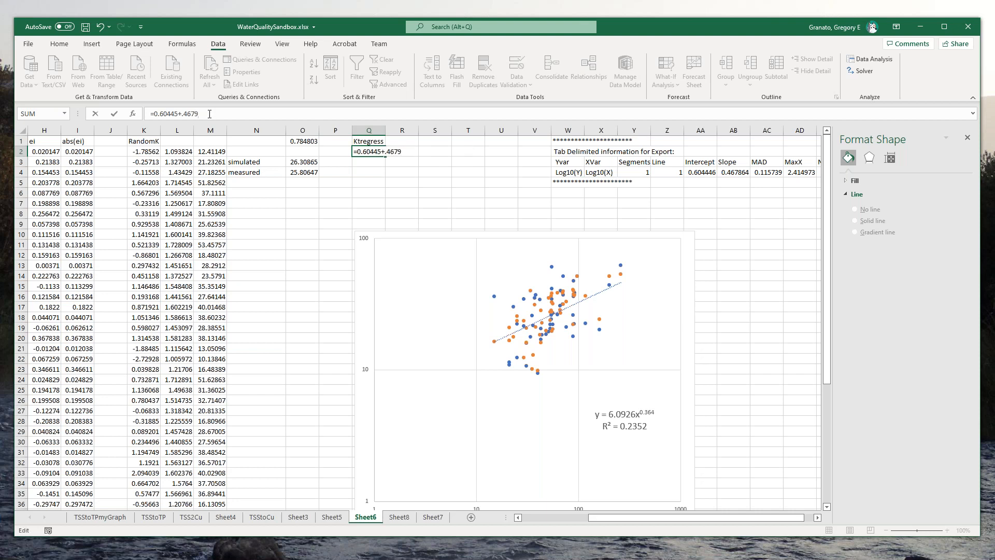
{"action": "type", "text": "*"}
{"action": "left_click_drag", "start_coordinate": [629, 519], "coordinate": [548, 521]}
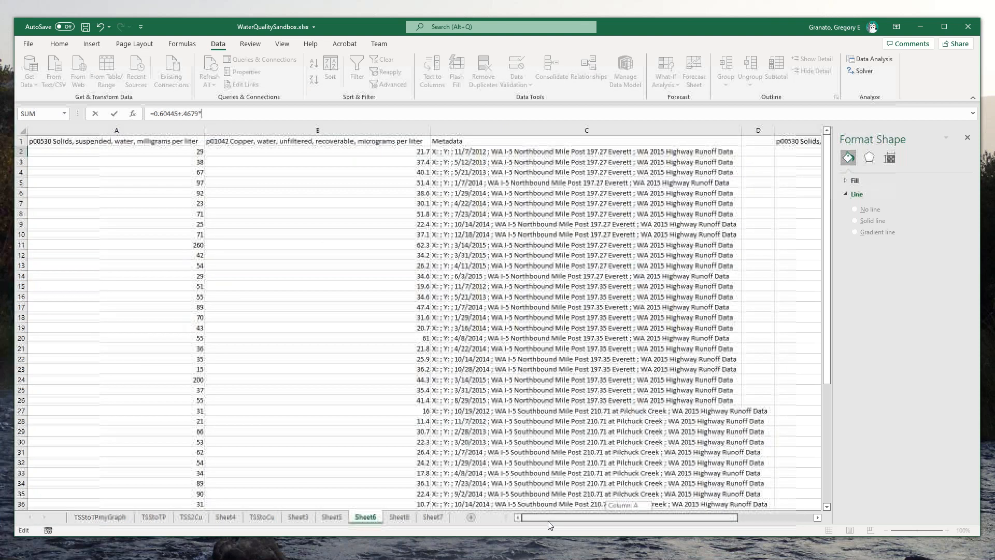
{"action": "left_click_drag", "start_coordinate": [697, 522], "coordinate": [726, 524]}
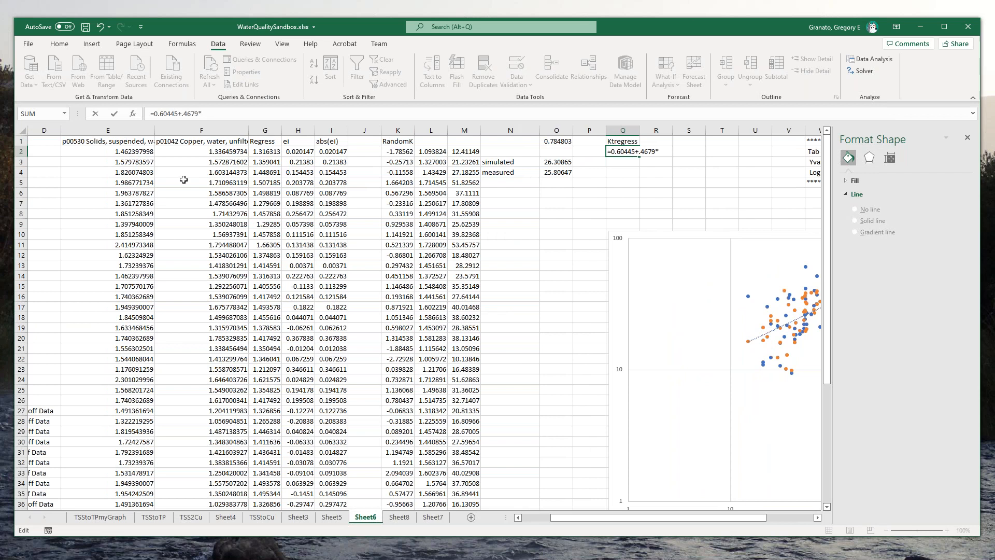
{"action": "left_click", "coordinate": [127, 151]}
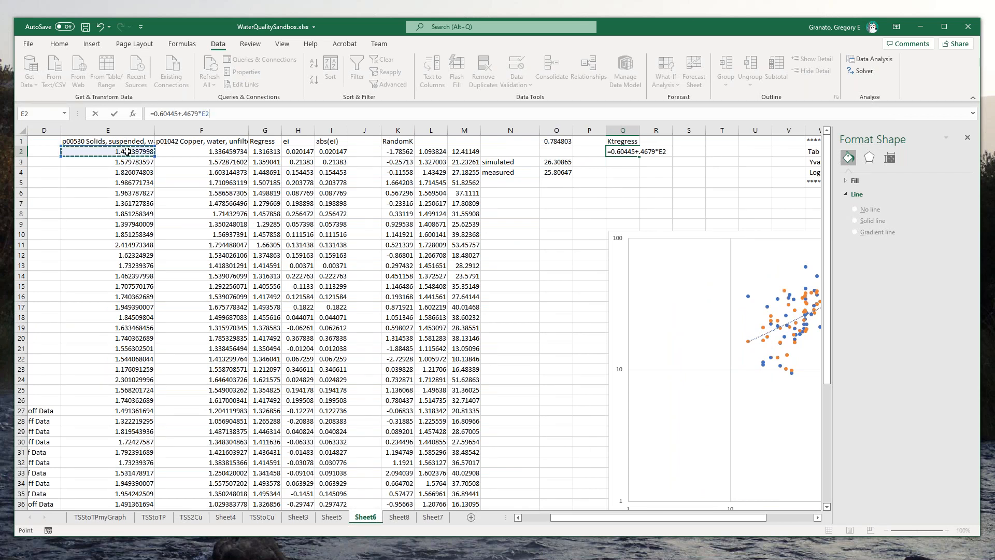
{"action": "key", "text": "Return"}
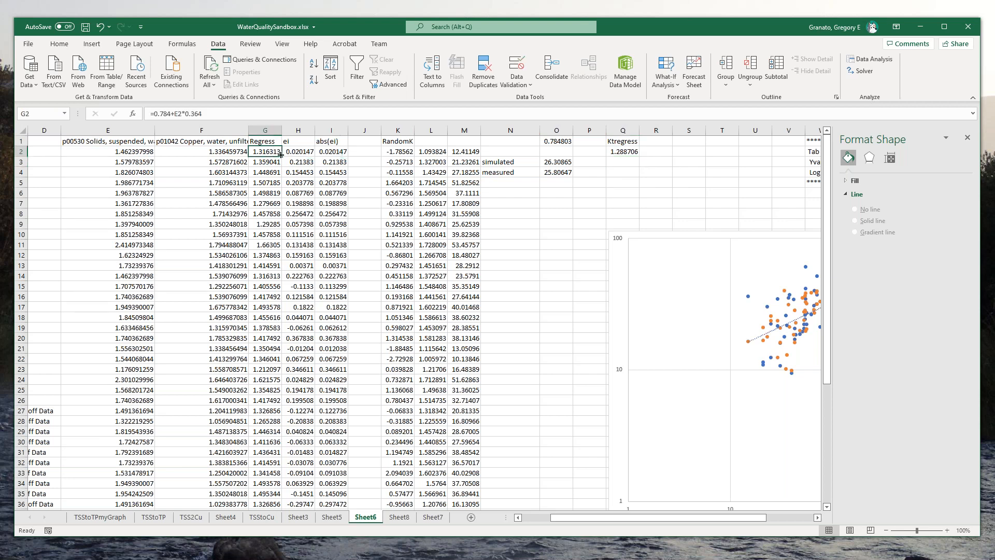
Fill the Q2 formula down the Ktregress column to row 51.
{"action": "left_click", "coordinate": [619, 151]}
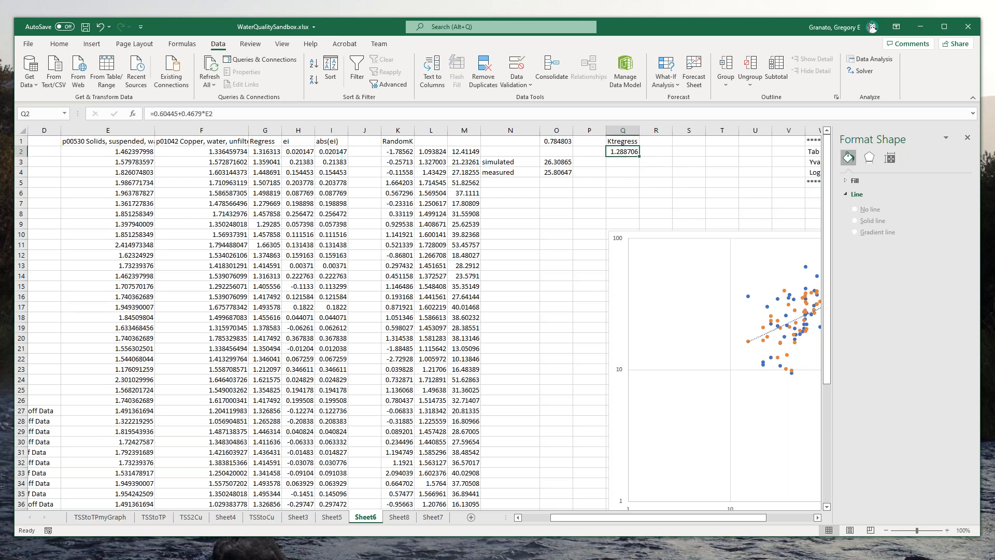
{"action": "right_click", "coordinate": [632, 151]}
{"action": "left_click", "coordinate": [648, 174]}
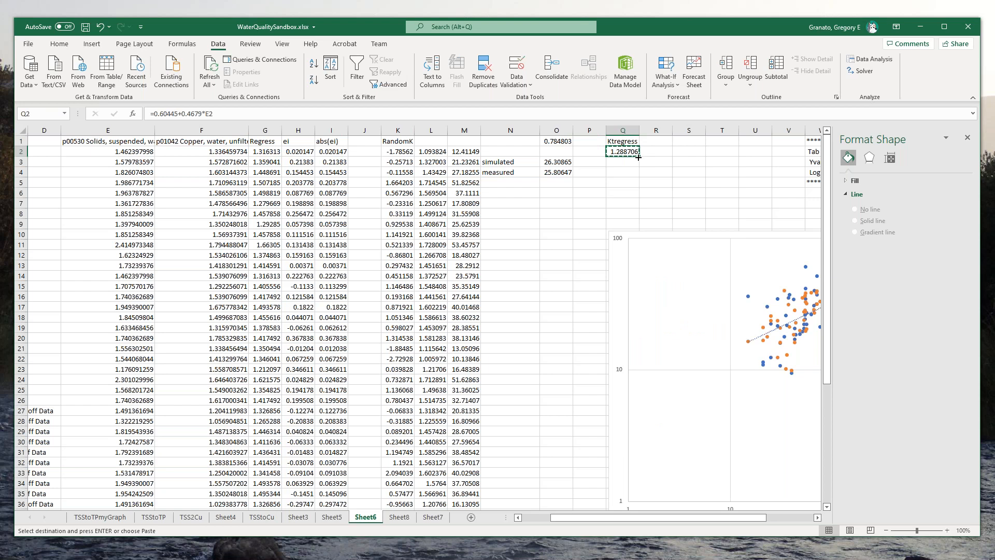
{"action": "left_click_drag", "start_coordinate": [638, 157], "coordinate": [616, 480]}
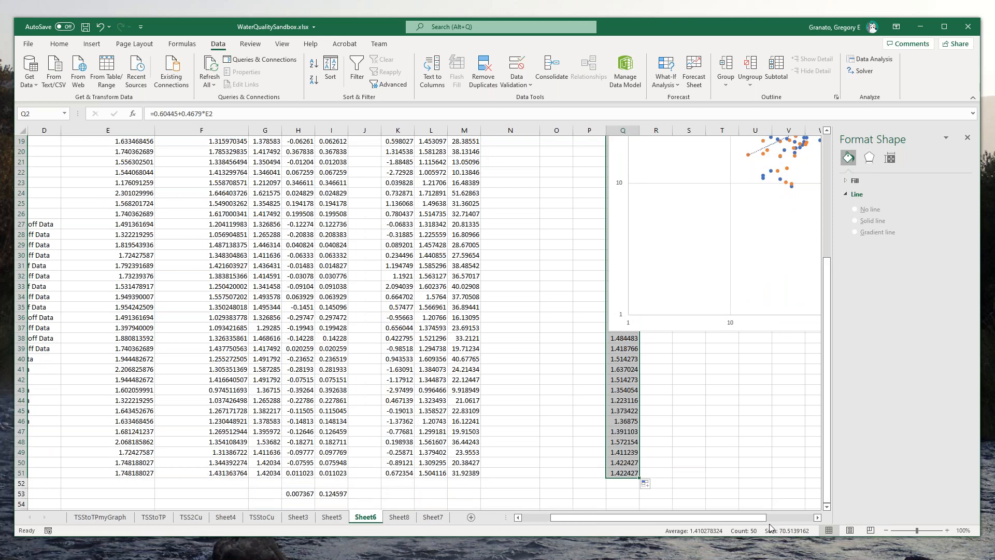
{"action": "left_click_drag", "start_coordinate": [828, 442], "coordinate": [828, 223]}
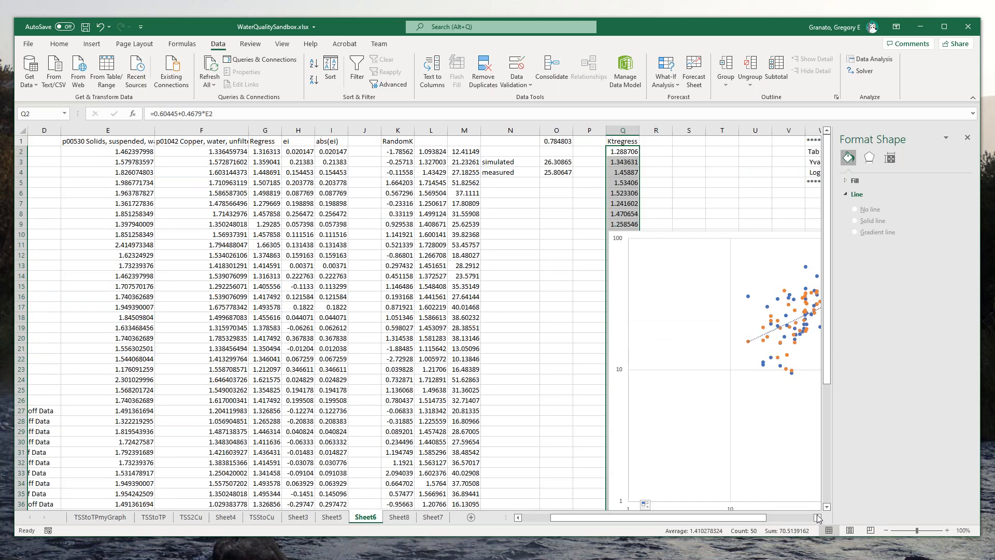
Enter =Q2+0.1157*K2 in R2 to add the MAD multiplied by the random K value to the Ktregress estimate.
{"action": "left_click", "coordinate": [818, 518]}
{"action": "left_click", "coordinate": [818, 518]}
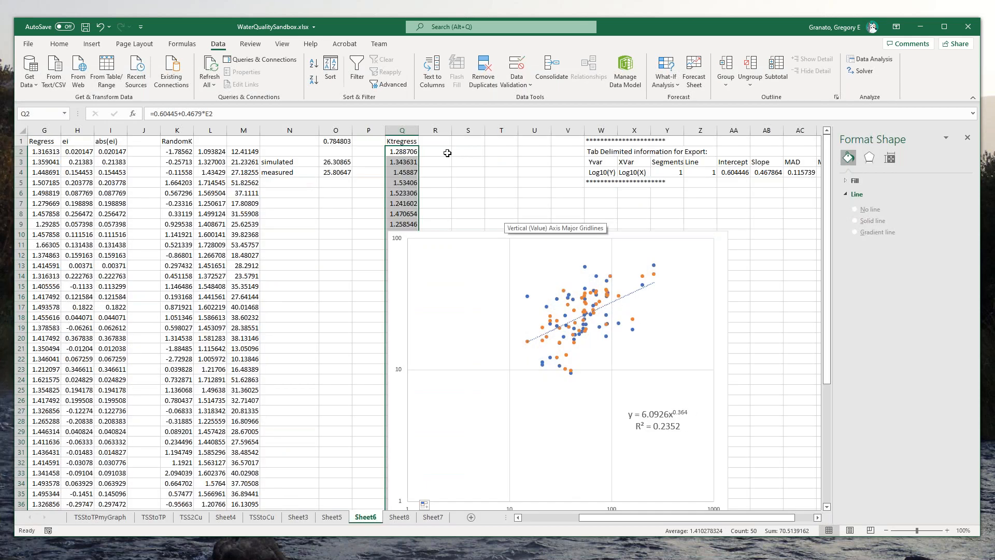
{"action": "left_click", "coordinate": [444, 152]}
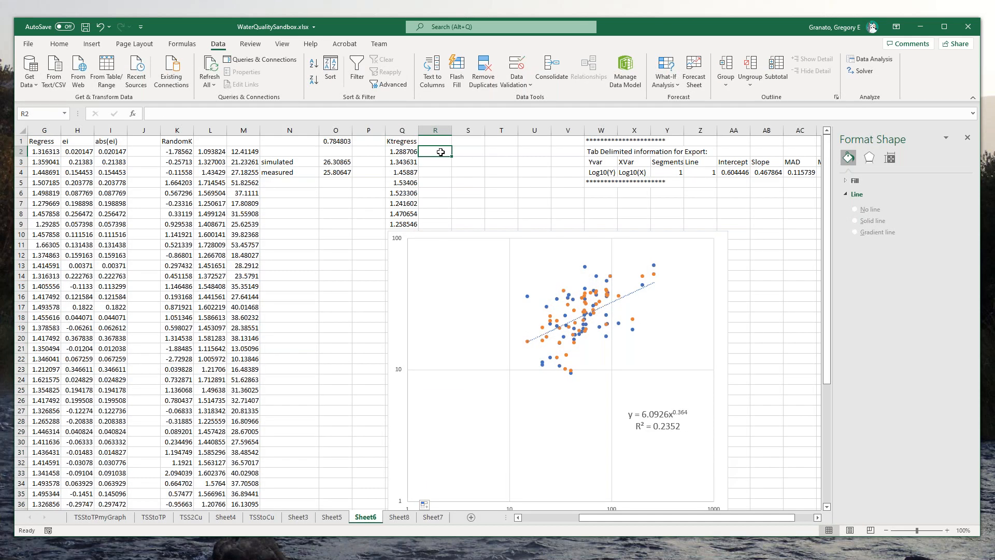
{"action": "left_click", "coordinate": [796, 174]}
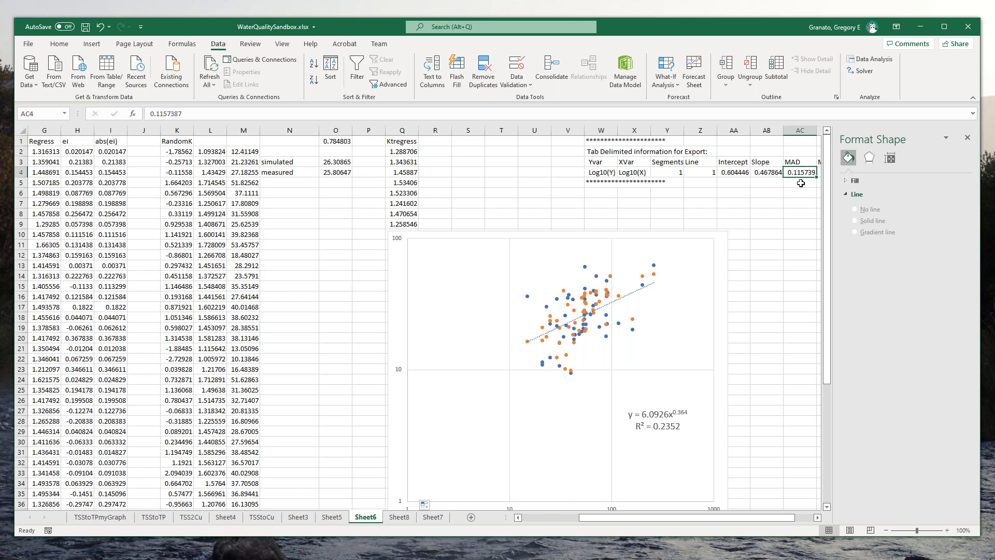
{"action": "left_click", "coordinate": [438, 152]}
{"action": "type", "text": "="}
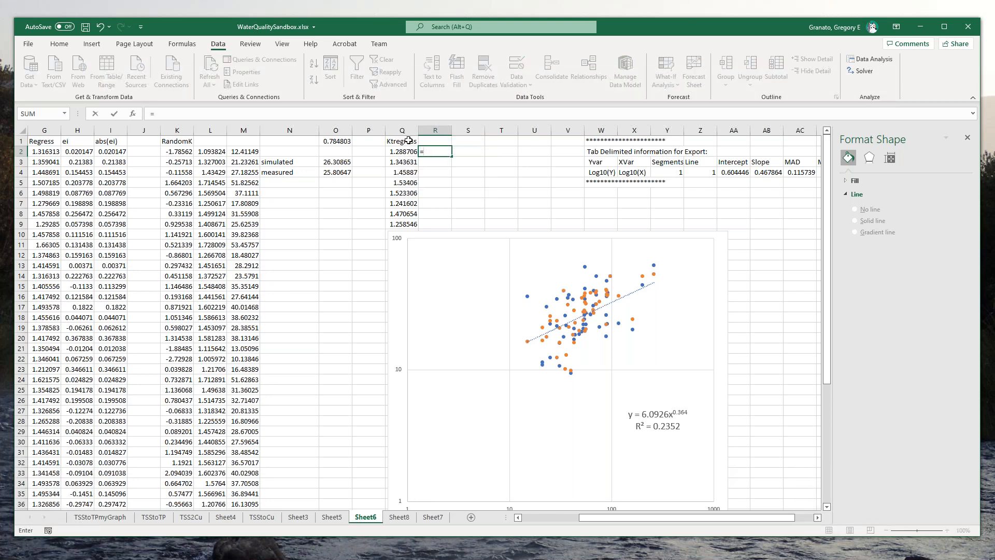
{"action": "left_click", "coordinate": [407, 152]}
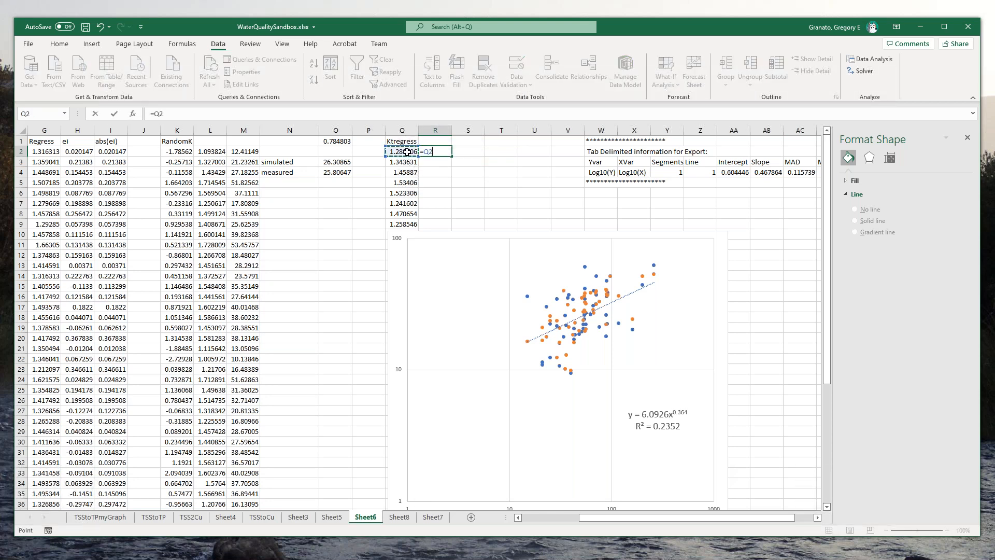
{"action": "type", "text": "+0.1157*"}
{"action": "left_click", "coordinate": [163, 149]}
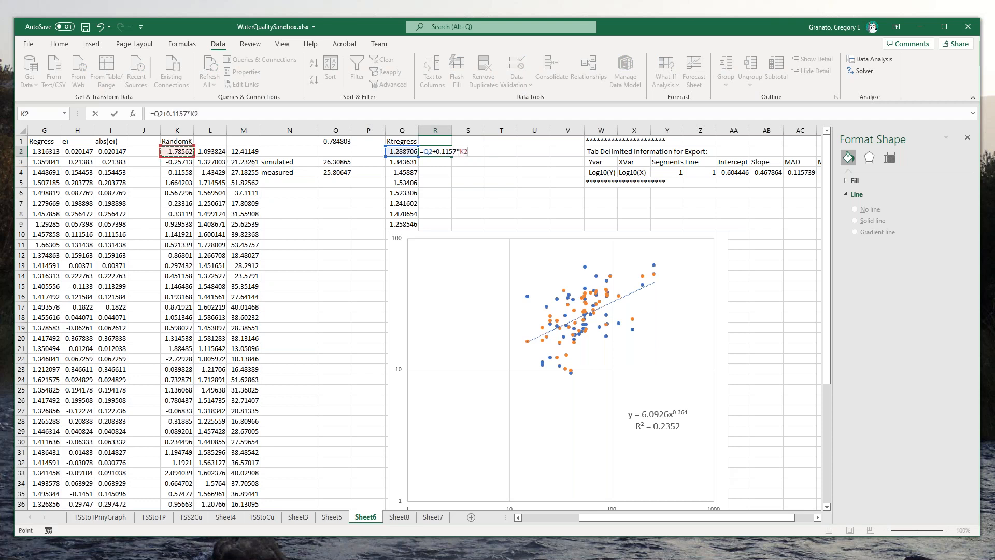
{"action": "key", "text": "Return"}
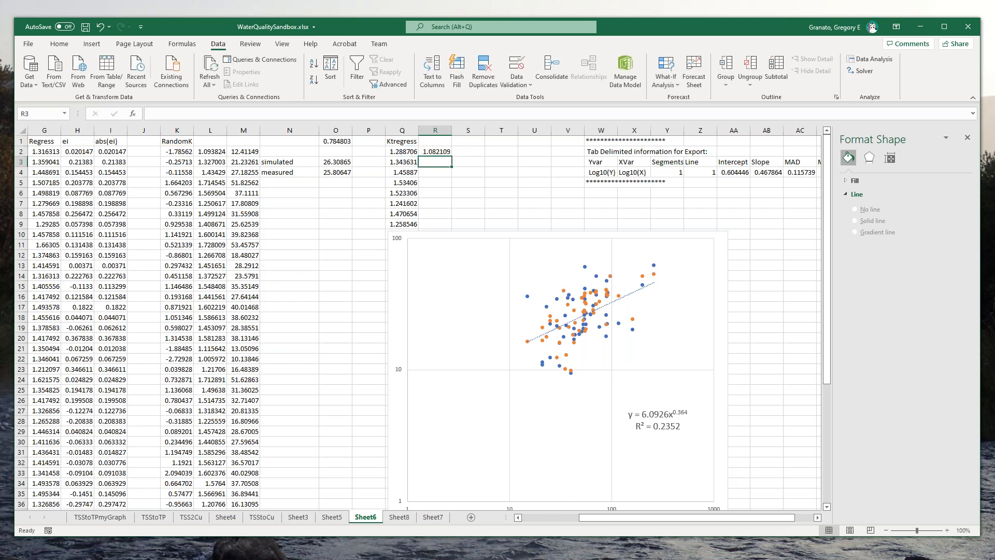
Enter =10^R2 in S2 to convert the simulated log copper back to a concentration.
{"action": "key", "text": "Up"}
{"action": "key", "text": "Right"}
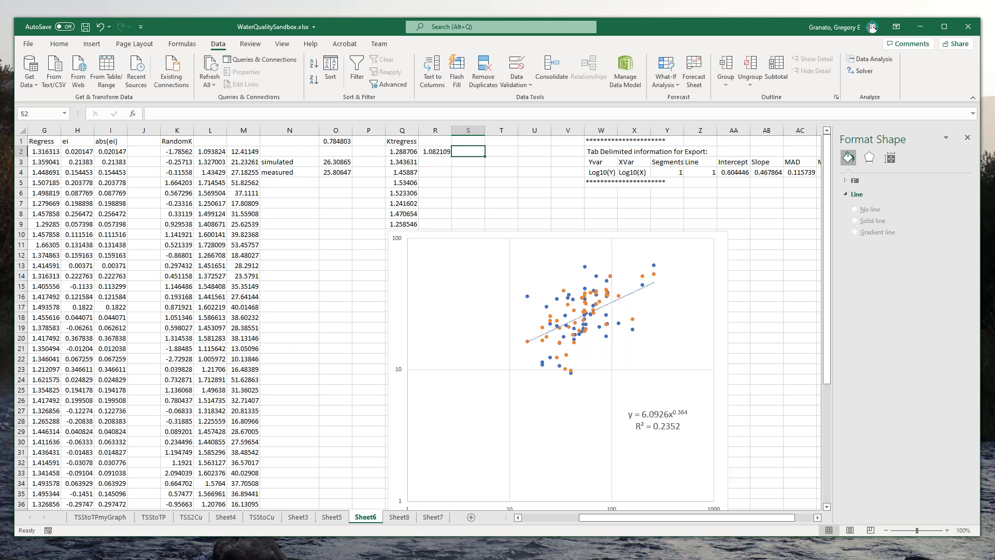
{"action": "type", "text": "=10"}
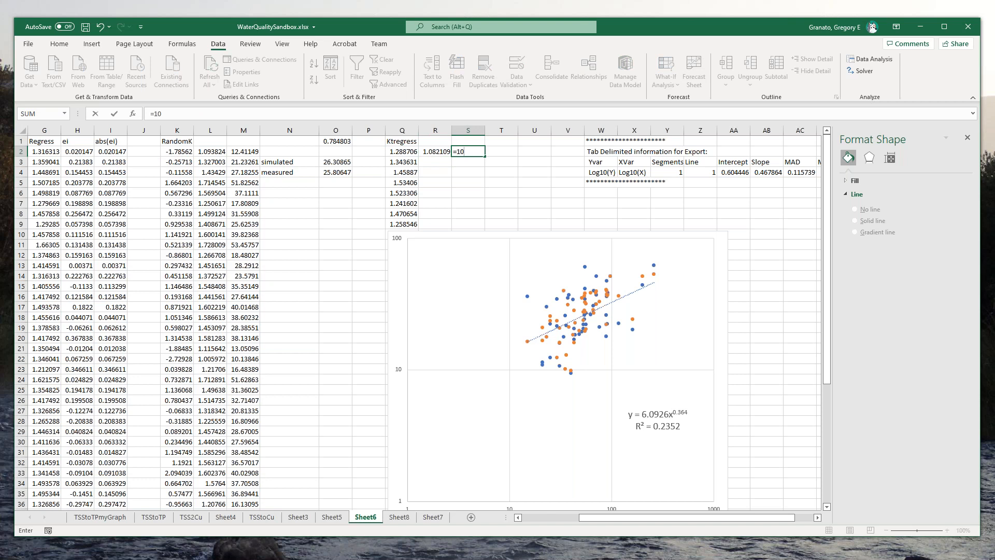
{"action": "type", "text": "^"}
{"action": "left_click", "coordinate": [437, 150]}
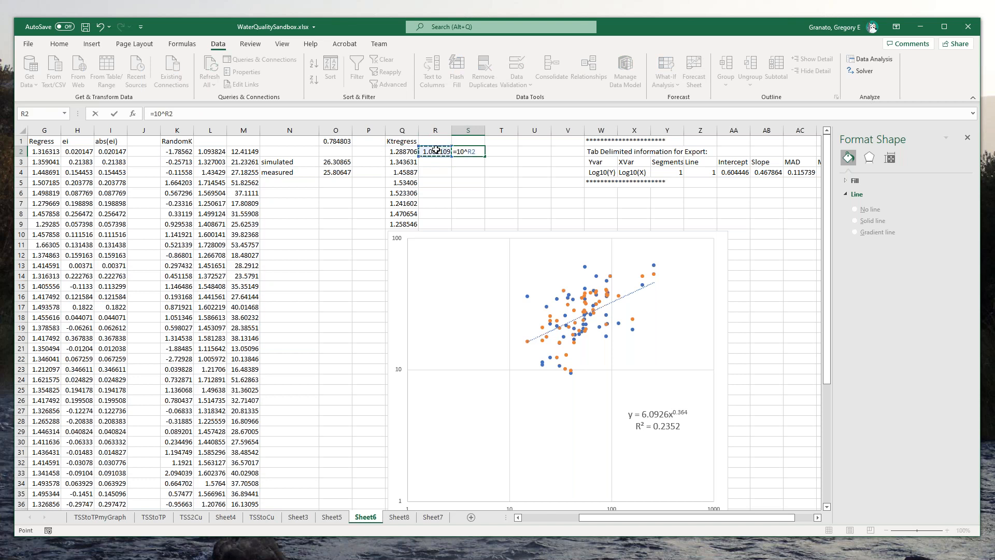
{"action": "key", "text": "Return"}
Label R1 as log KT copper and S1 as Copper, and widen column R to fit its header.
{"action": "key", "text": "Up"}
{"action": "key", "text": "Up"}
{"action": "key", "text": "Left"}
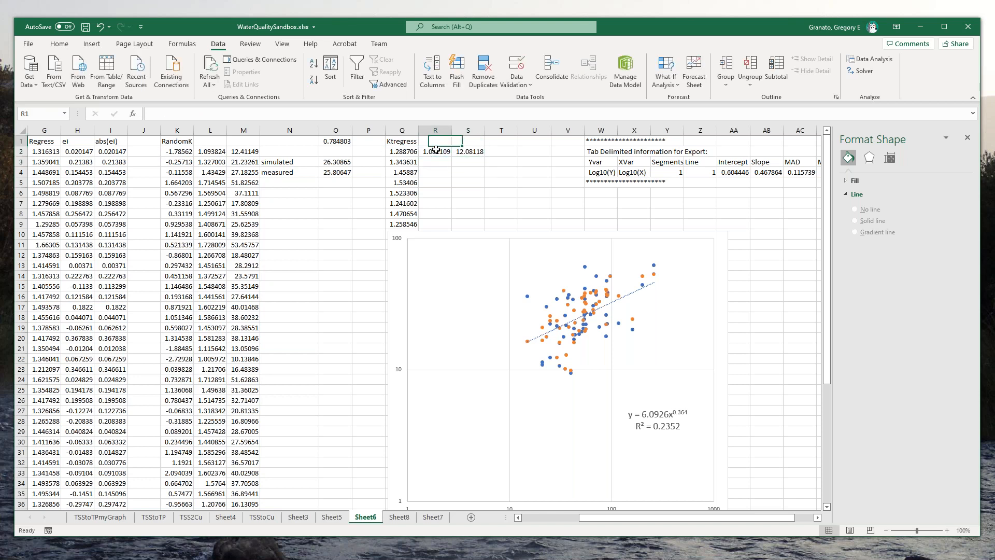
{"action": "type", "text": "log"}
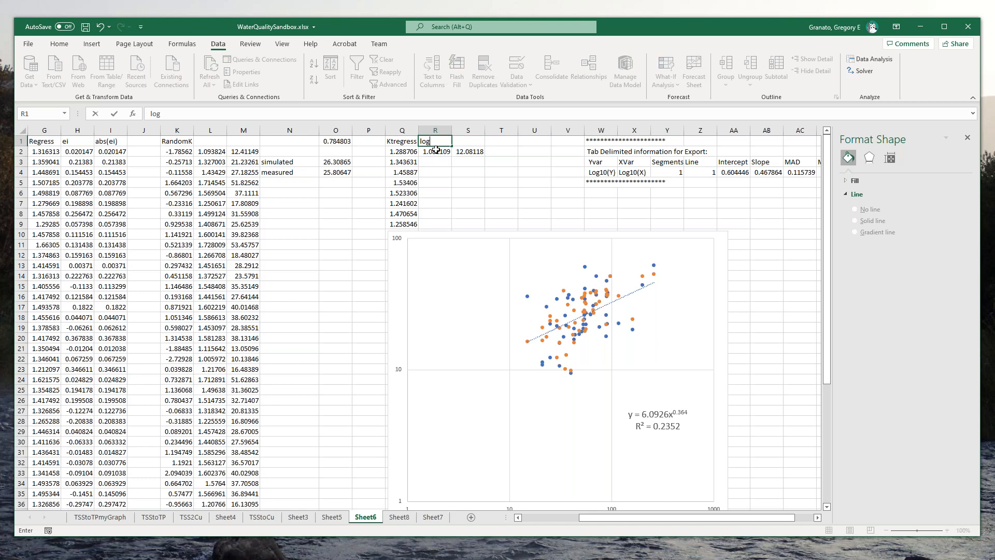
{"action": "type", "text": " KT copper"}
{"action": "key", "text": "Tab"}
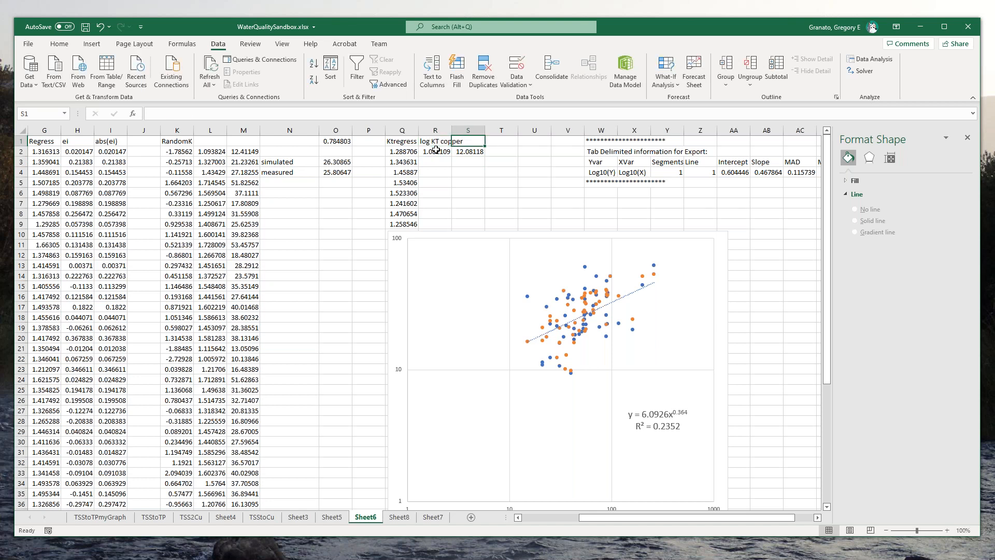
{"action": "type", "text": "Copper"}
{"action": "key", "text": "Return"}
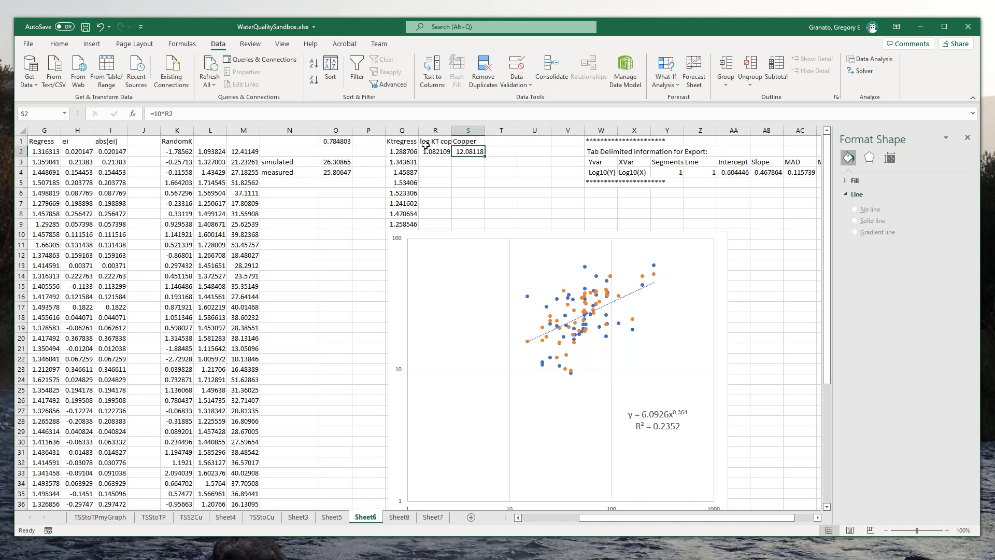
{"action": "left_click_drag", "start_coordinate": [452, 131], "coordinate": [480, 133]}
{"action": "left_click", "coordinate": [458, 141]}
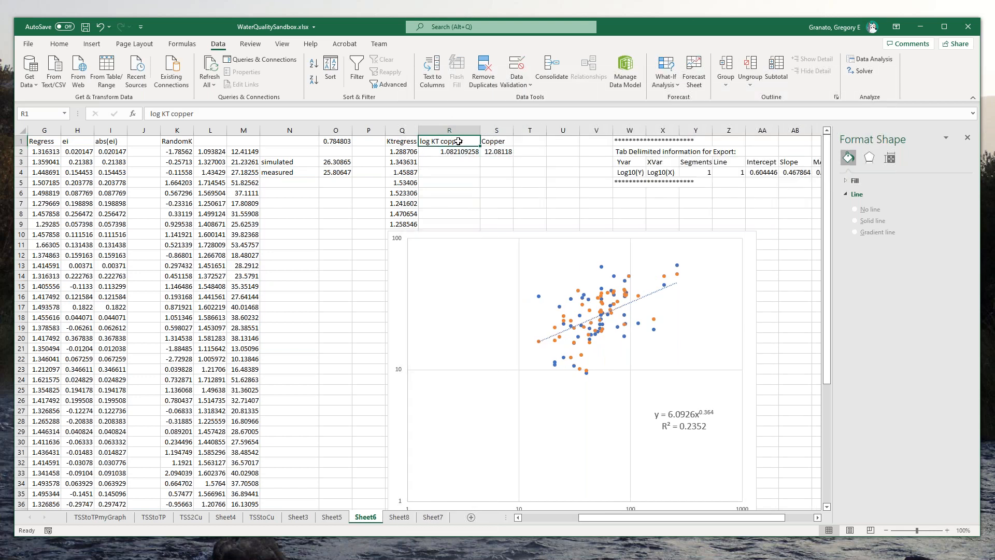
Label L1 as log OLS copper and widen column L to fit the header.
{"action": "left_click", "coordinate": [198, 142]}
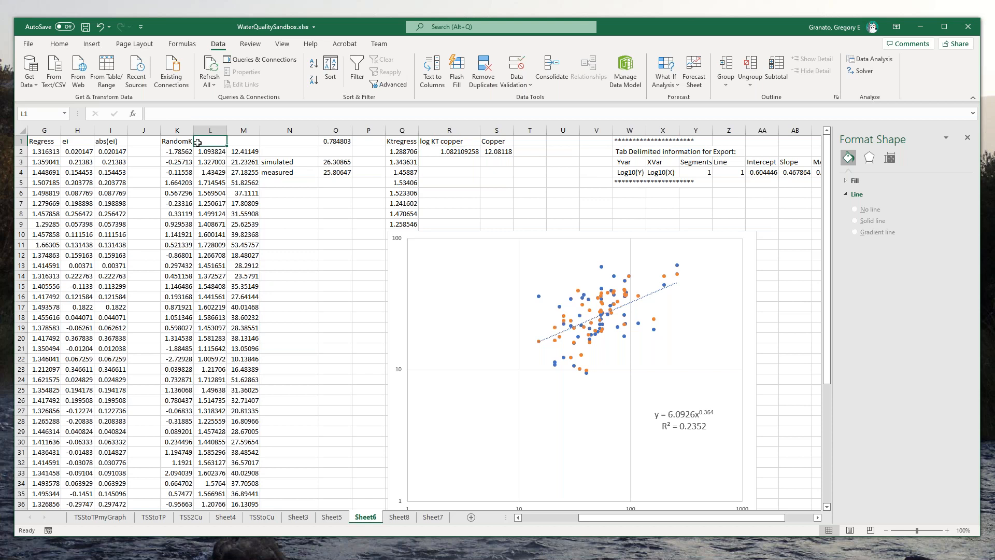
{"action": "type", "text": "log"}
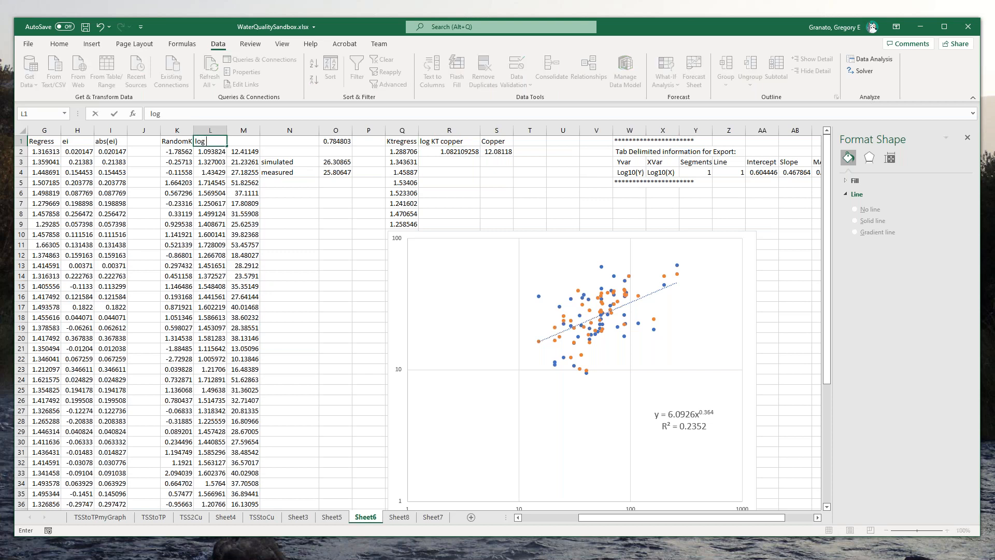
{"action": "type", "text": " OLS copper"}
{"action": "key", "text": "ctrl+Return"}
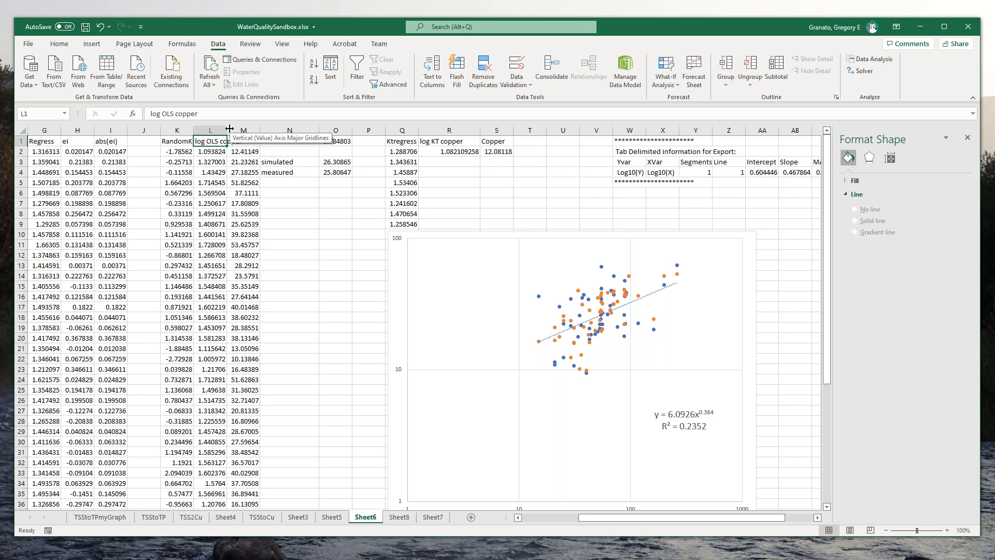
{"action": "left_click_drag", "start_coordinate": [228, 130], "coordinate": [259, 130]}
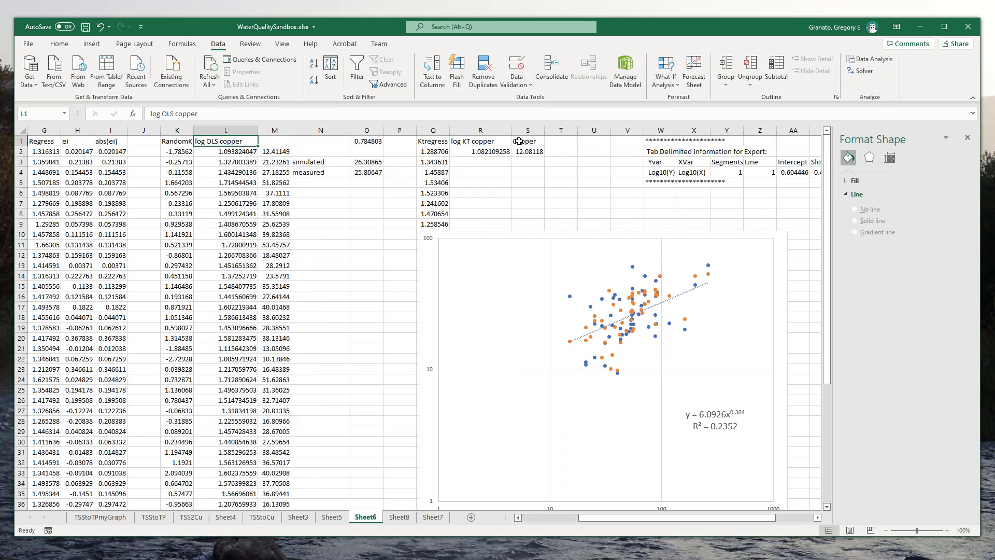
Copy the Copper header from S1 into M1.
{"action": "right_click", "coordinate": [524, 141]}
{"action": "left_click", "coordinate": [544, 154]}
{"action": "left_click", "coordinate": [271, 139]}
{"action": "right_click", "coordinate": [271, 139]}
{"action": "left_click", "coordinate": [296, 196]}
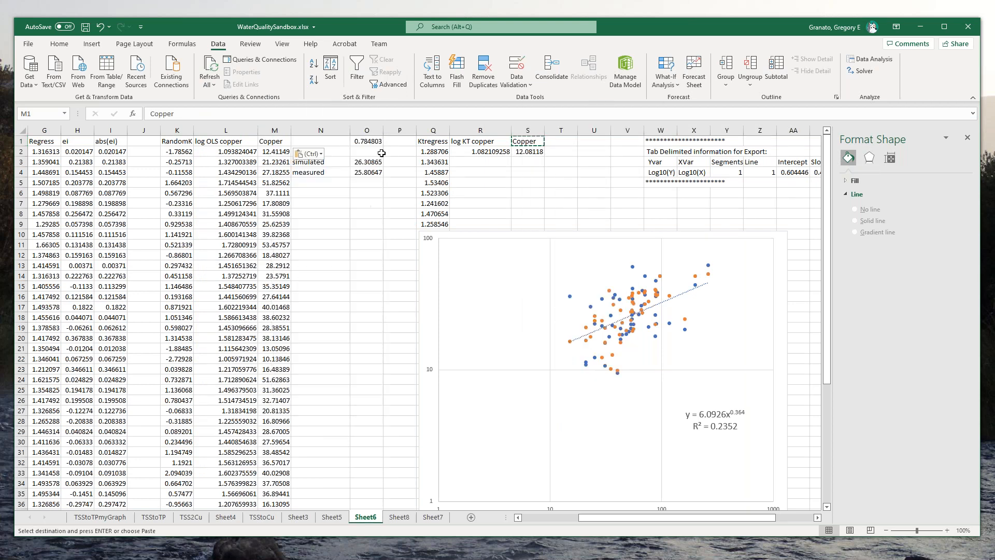
Move the scatter chart out to column W, clear of the simulated data, and fill the R2:S2 formulas down to row 51.
{"action": "left_click_drag", "start_coordinate": [489, 154], "coordinate": [526, 152]}
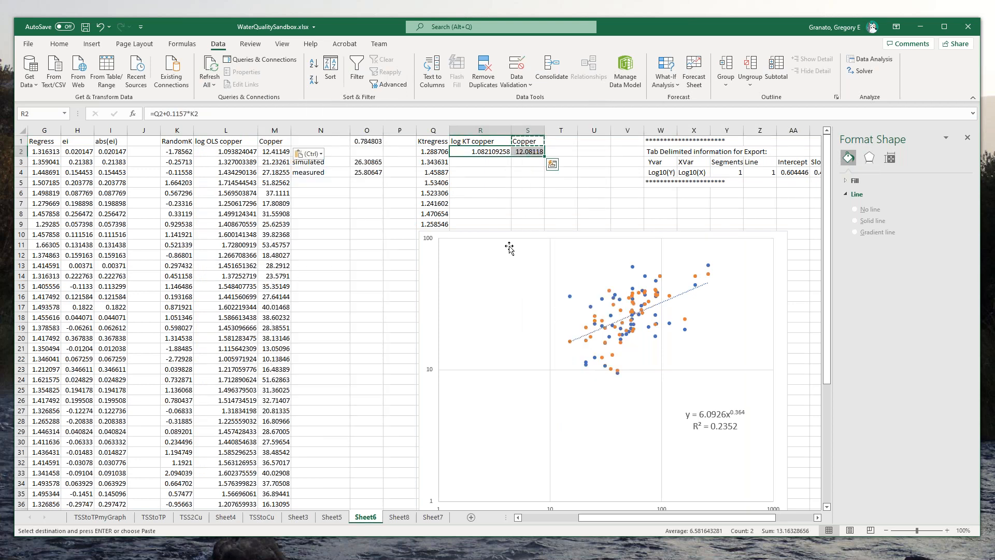
{"action": "left_click_drag", "start_coordinate": [475, 234], "coordinate": [707, 221]}
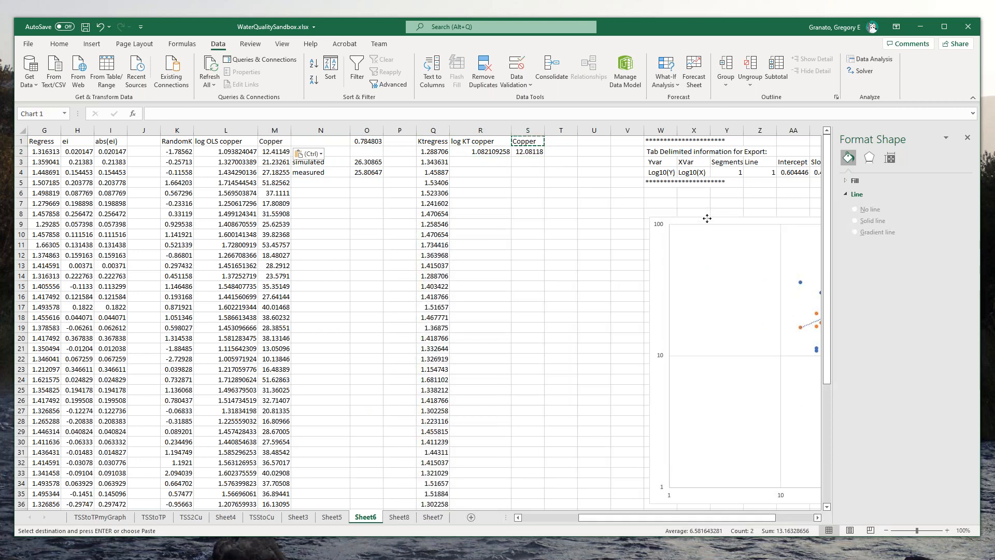
{"action": "left_click_drag", "start_coordinate": [483, 150], "coordinate": [526, 151]}
{"action": "right_click", "coordinate": [527, 151]}
{"action": "left_click", "coordinate": [551, 168]}
{"action": "left_click_drag", "start_coordinate": [545, 156], "coordinate": [650, 518]}
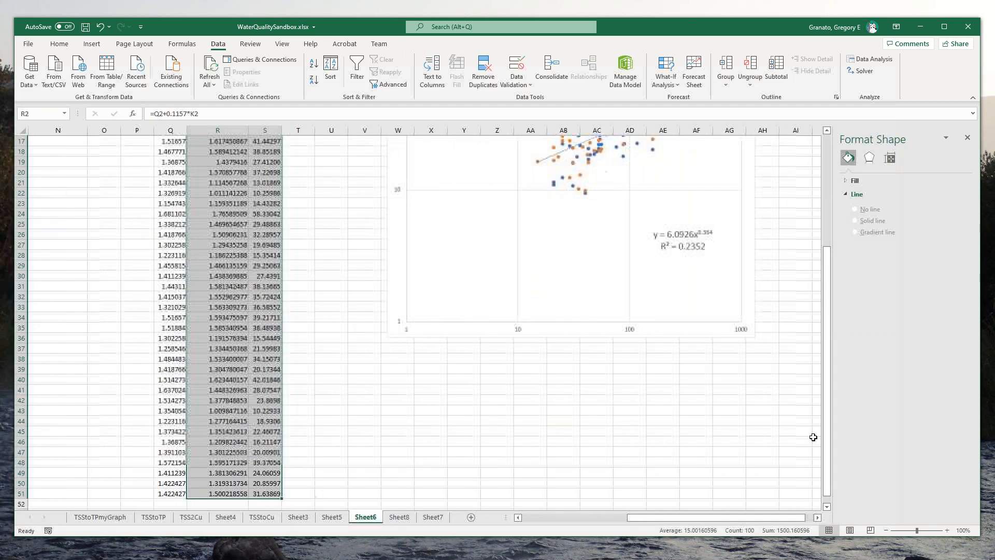
{"action": "left_click_drag", "start_coordinate": [825, 437], "coordinate": [815, 288]}
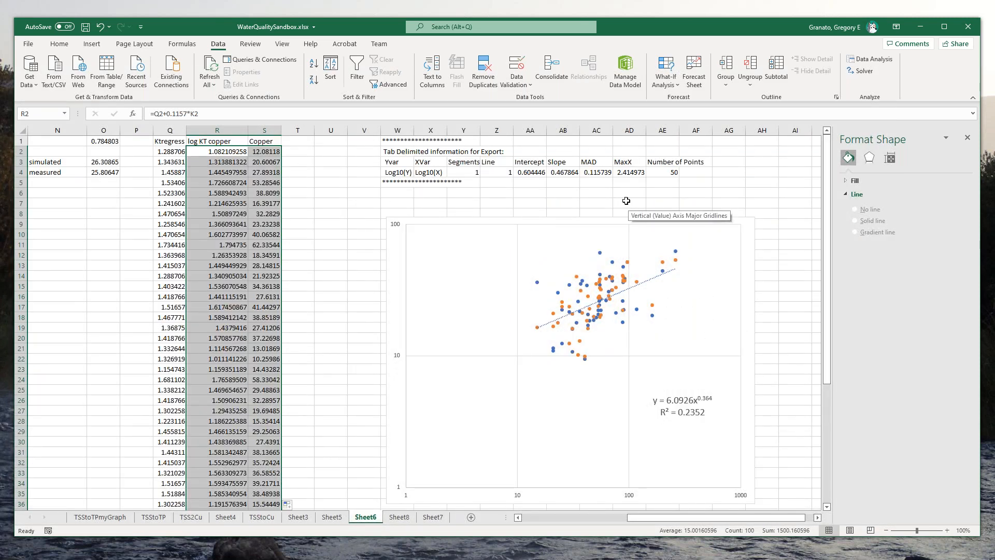
{"action": "left_click", "coordinate": [628, 204]}
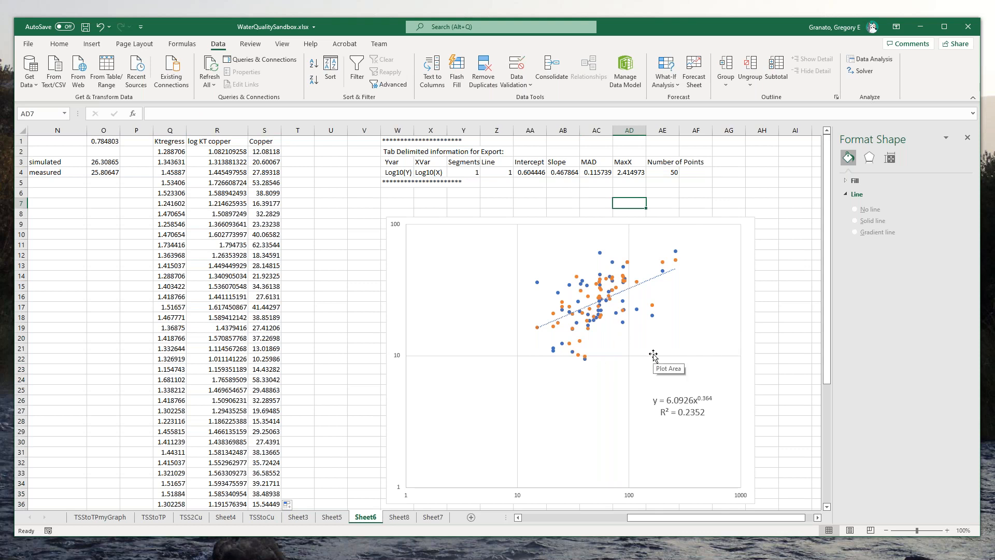
Compare the OLS and KT simulated copper concentrations in columns M and S for rows 2 and 3.
{"action": "left_click", "coordinate": [269, 152]}
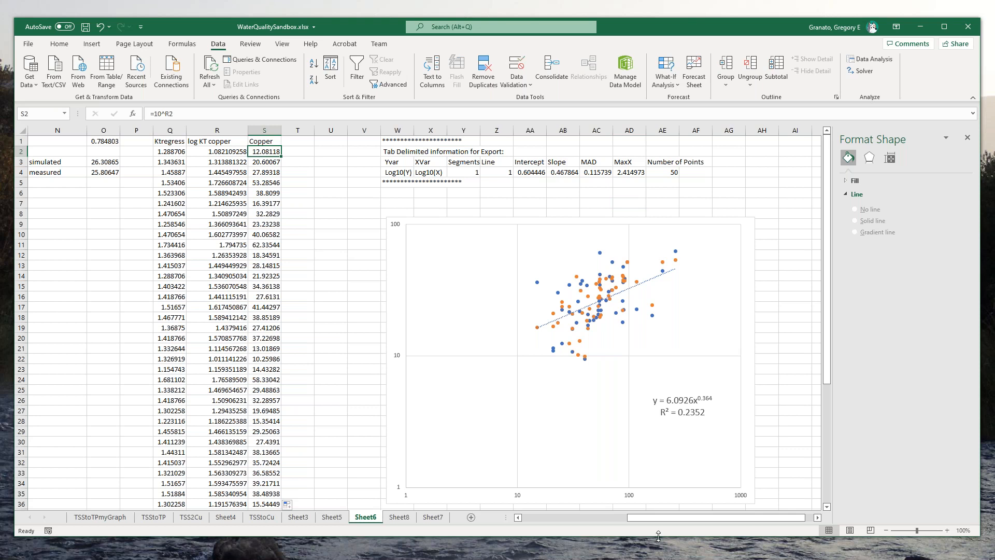
{"action": "left_click_drag", "start_coordinate": [661, 520], "coordinate": [646, 523]}
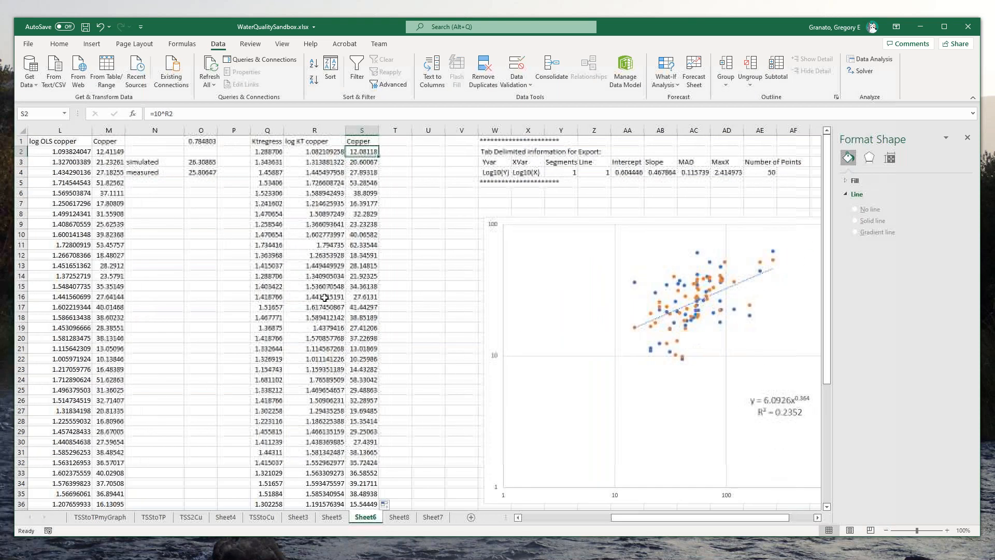
{"action": "left_click", "coordinate": [103, 152]}
{"action": "left_click", "coordinate": [356, 152]}
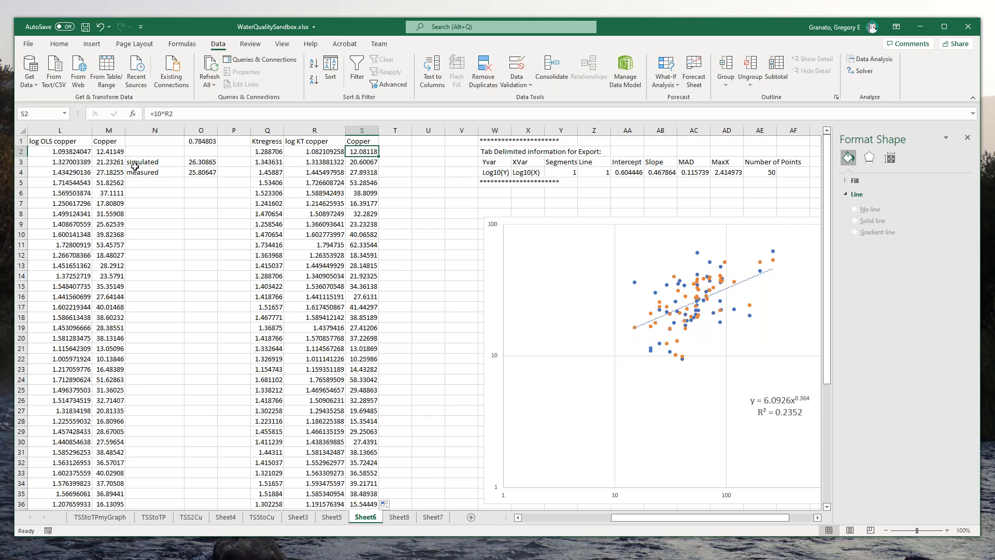
{"action": "left_click", "coordinate": [109, 163]}
{"action": "left_click", "coordinate": [355, 163]}
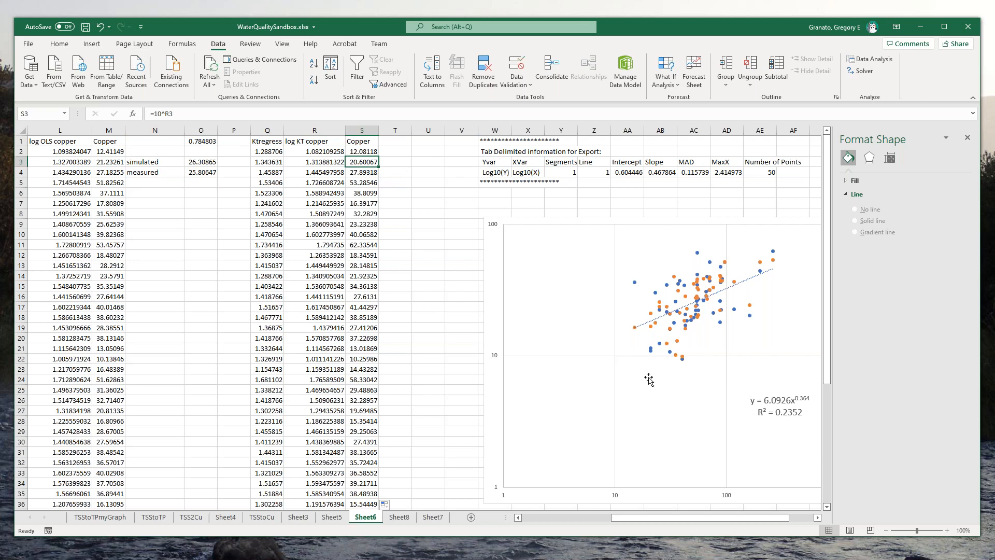
Add a chart series named KT copper with variation, using the suspended solids in A2:A51 as its X values.
{"action": "right_click", "coordinate": [683, 358]}
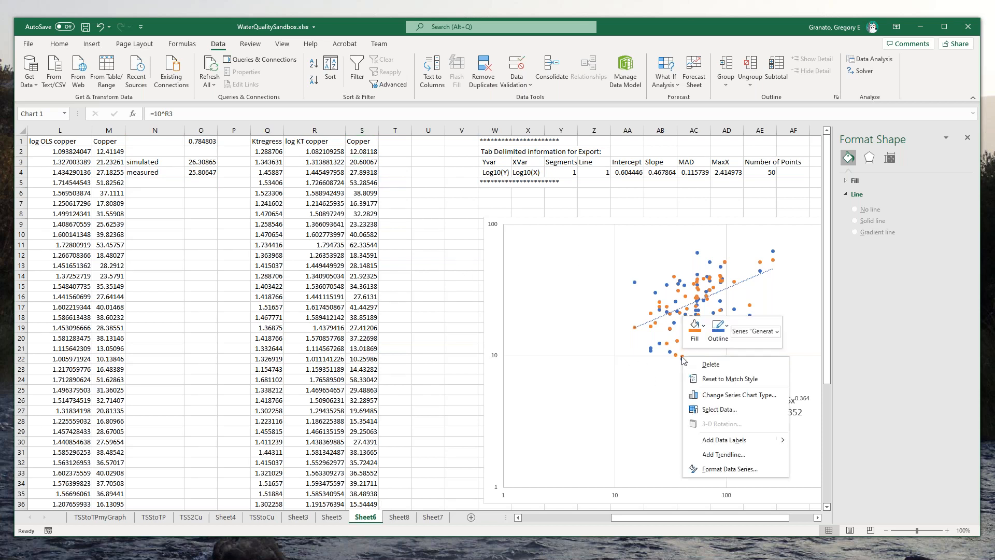
{"action": "left_click", "coordinate": [720, 410]}
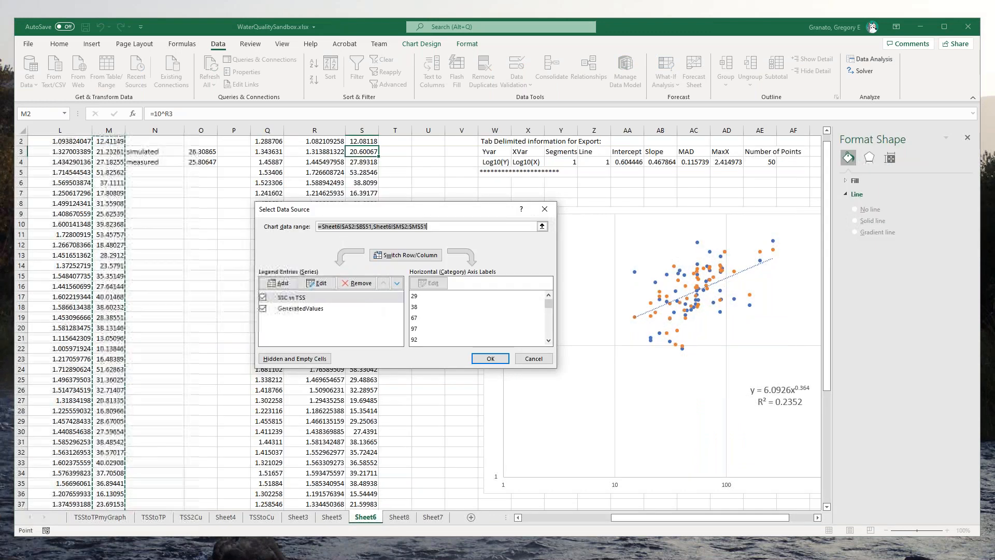
{"action": "left_click", "coordinate": [280, 283]}
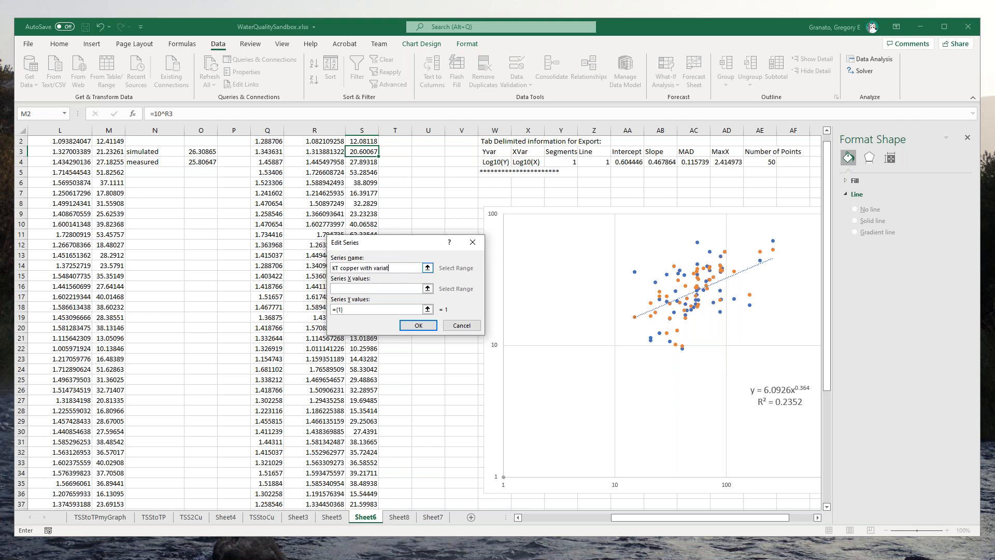
{"action": "left_click", "coordinate": [427, 289]}
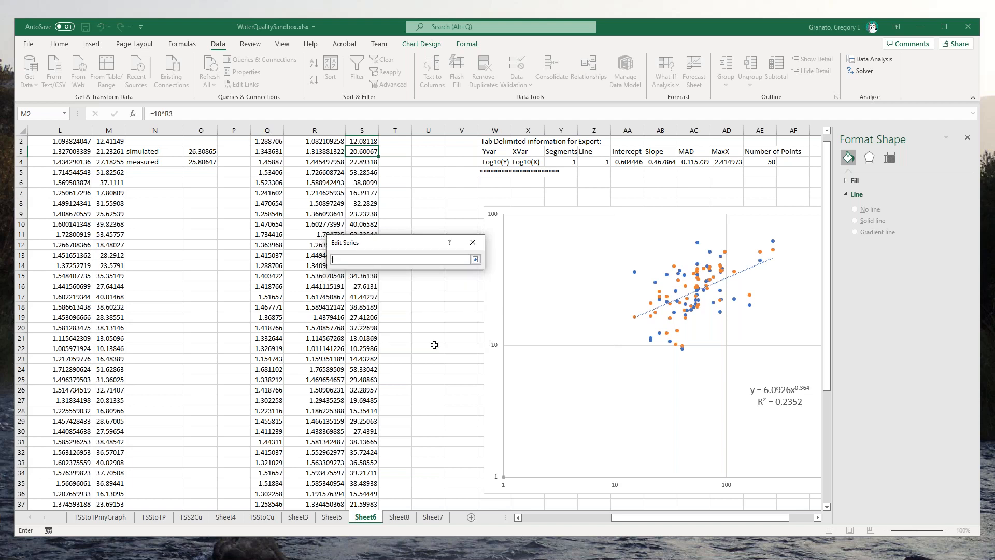
{"action": "left_click_drag", "start_coordinate": [667, 521], "coordinate": [578, 520]}
{"action": "scroll", "coordinate": [798, 173], "scroll_direction": "up", "scroll_amount": 1}
{"action": "left_click", "coordinate": [156, 150]}
{"action": "key", "text": "End"}
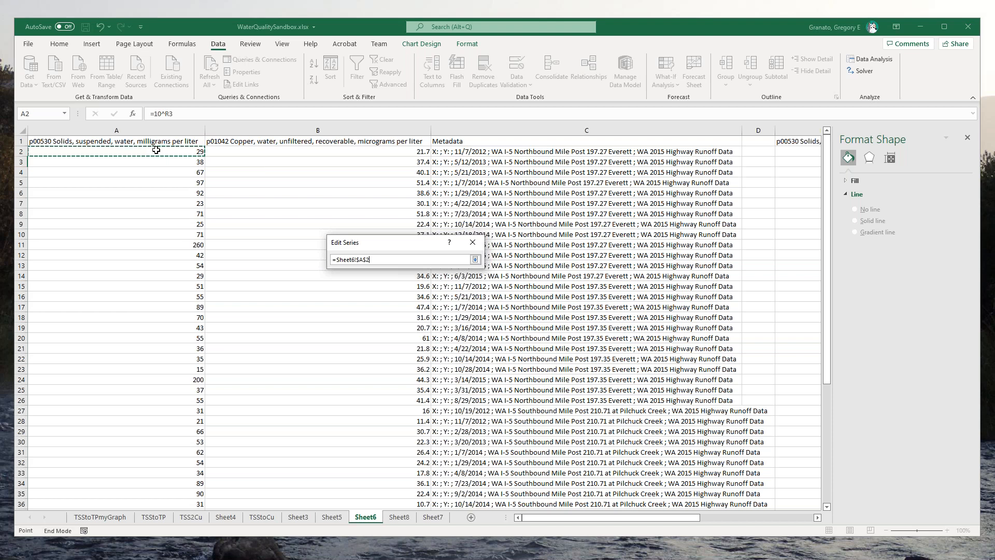
{"action": "key", "text": "shift+Down"}
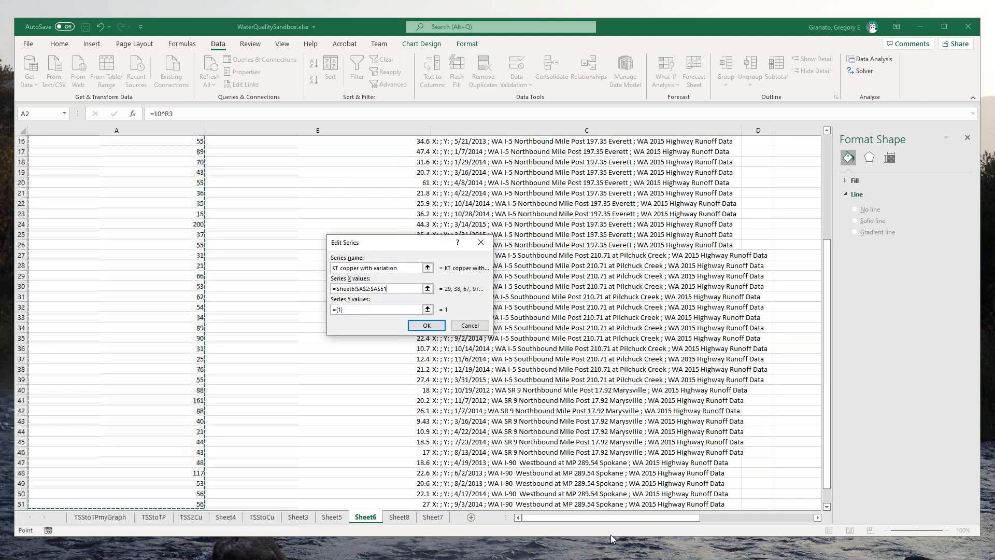
Use the simulated copper in S2:S51 as the new series' Y values and accept the chart's data source changes.
{"action": "left_click", "coordinate": [427, 309]}
{"action": "left_click_drag", "start_coordinate": [544, 517], "coordinate": [653, 517]}
{"action": "left_click_drag", "start_coordinate": [828, 367], "coordinate": [828, 259]}
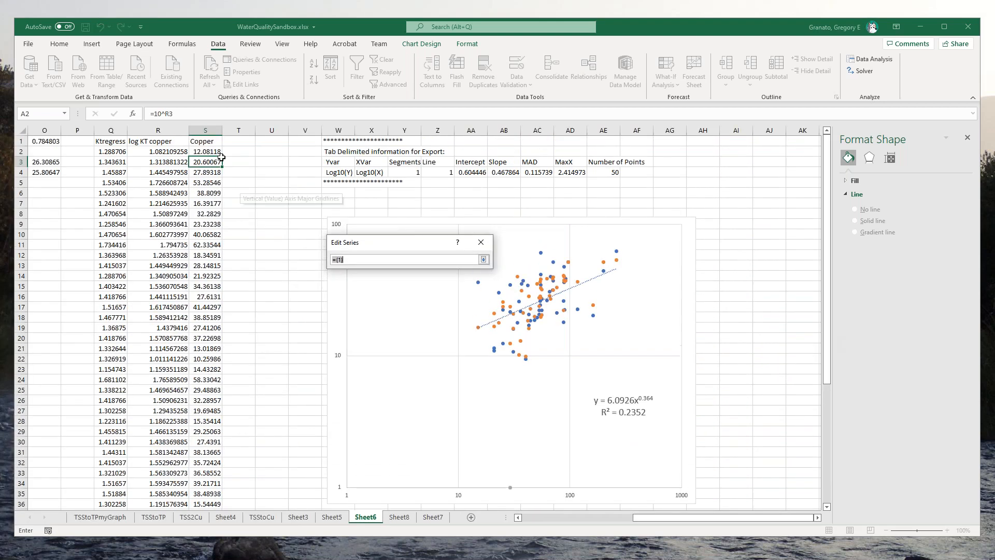
{"action": "left_click", "coordinate": [215, 152]}
{"action": "key", "text": "End"}
{"action": "key", "text": "shift+Down"}
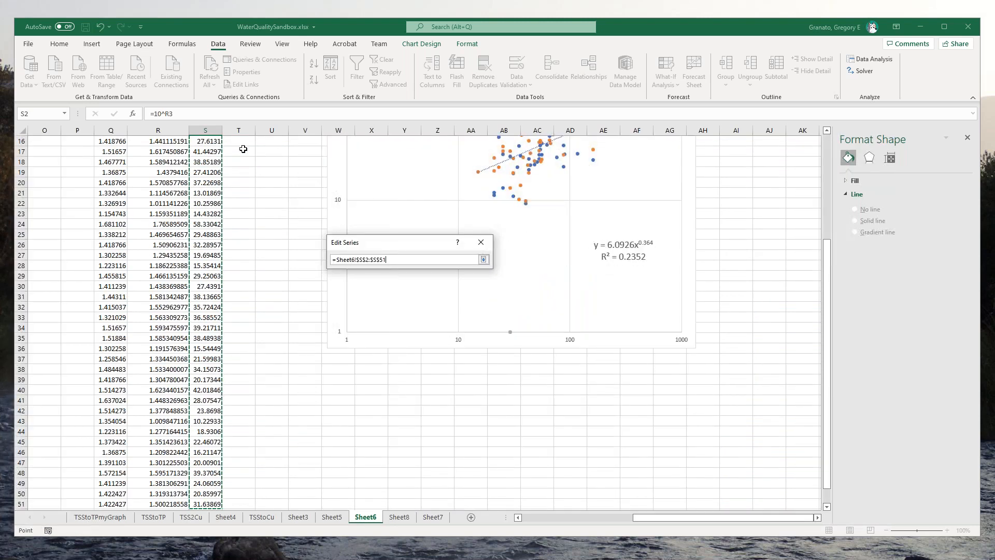
{"action": "left_click", "coordinate": [484, 259]}
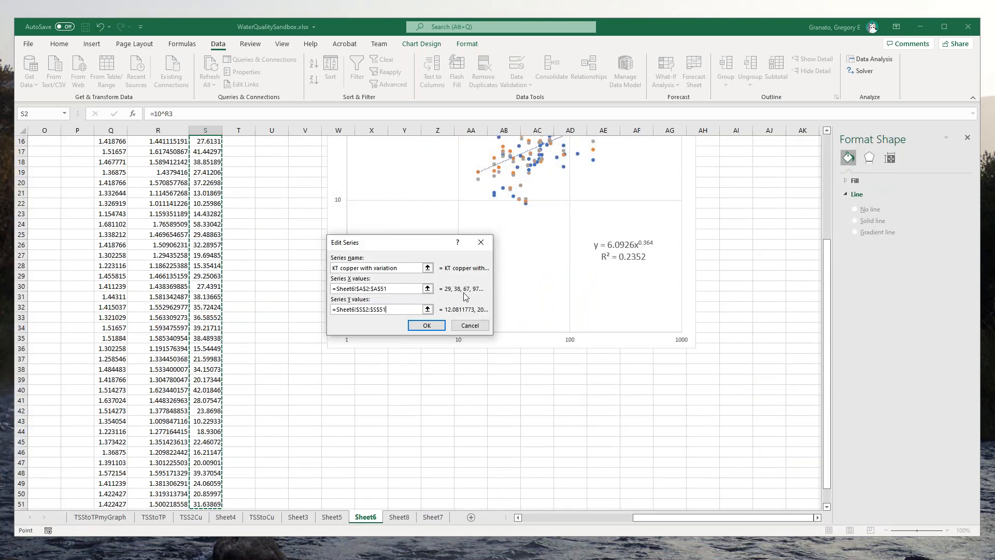
{"action": "left_click", "coordinate": [426, 326]}
{"action": "left_click", "coordinate": [491, 358]}
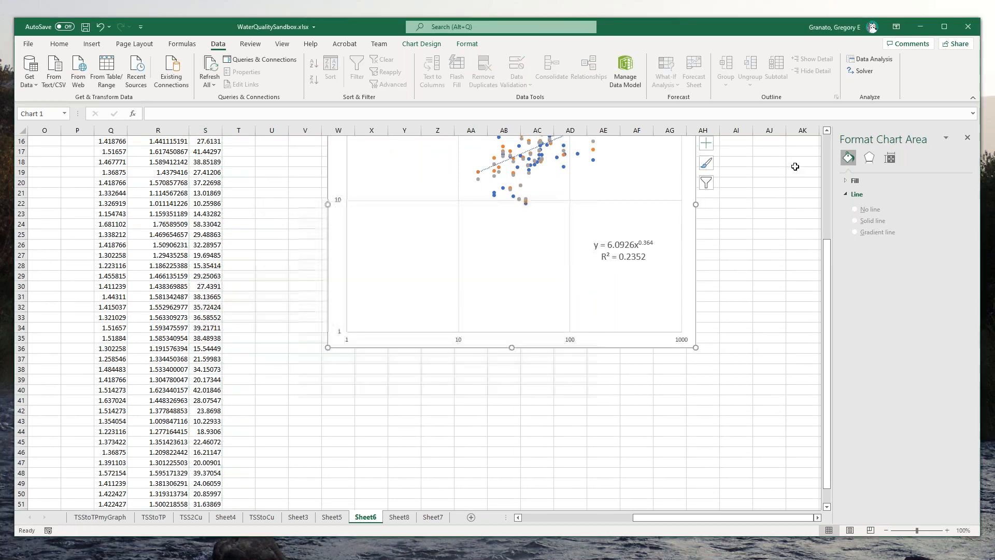
Label N5 as KT simulated, below the simulated and measured geometric mean labels.
{"action": "left_click", "coordinate": [828, 131]}
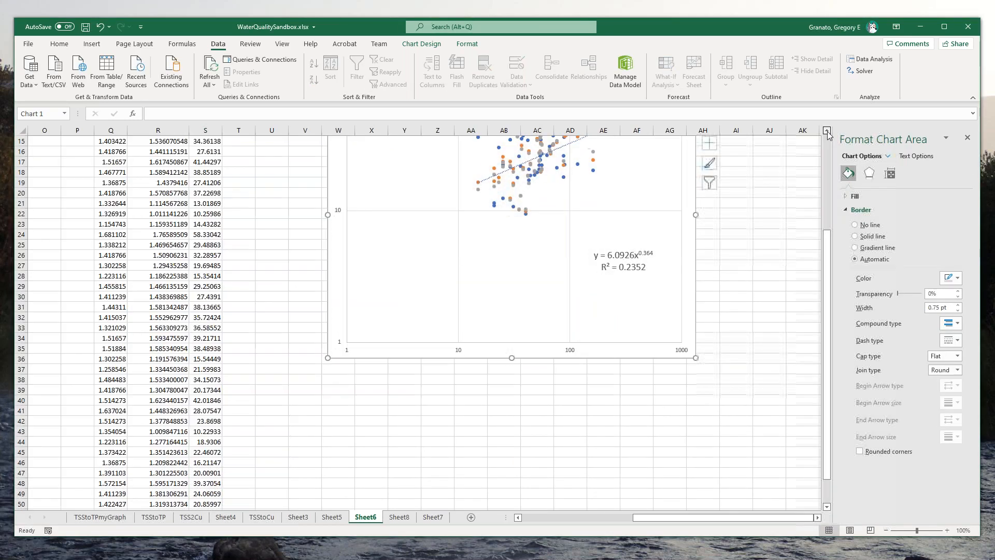
{"action": "left_click", "coordinate": [827, 131]}
{"action": "left_click", "coordinate": [827, 130]}
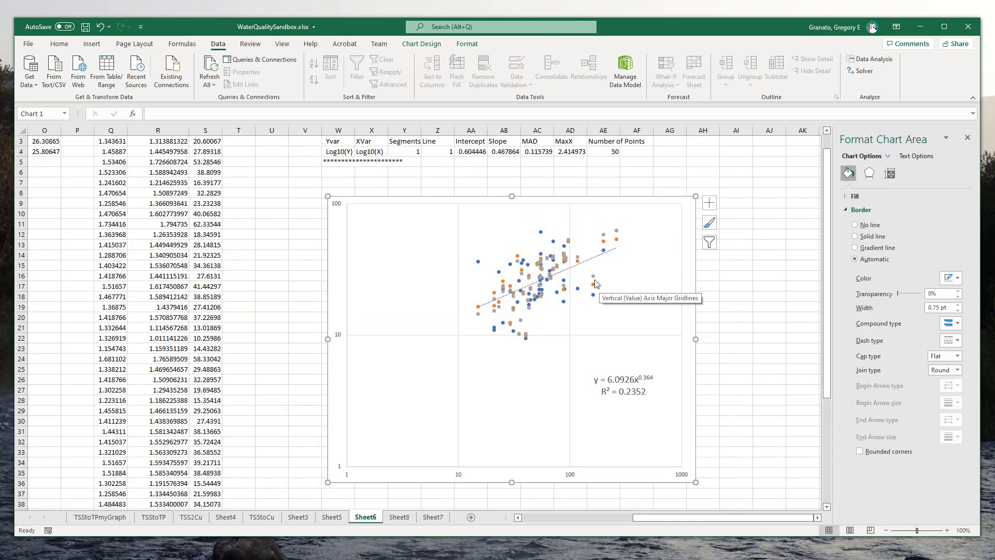
{"action": "mouse_move", "coordinate": [617, 234]}
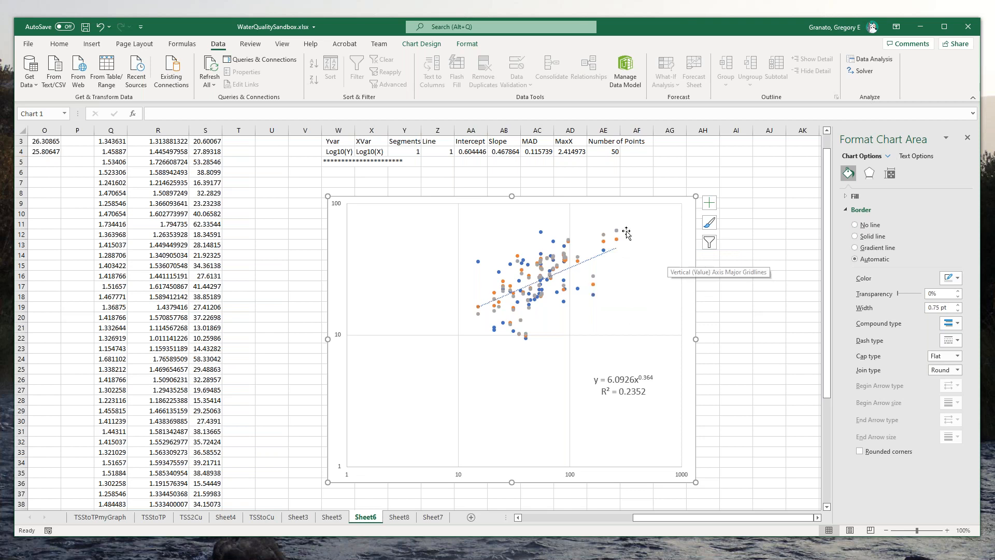
{"action": "left_click_drag", "start_coordinate": [829, 188], "coordinate": [829, 164]}
{"action": "left_click_drag", "start_coordinate": [681, 518], "coordinate": [661, 526]}
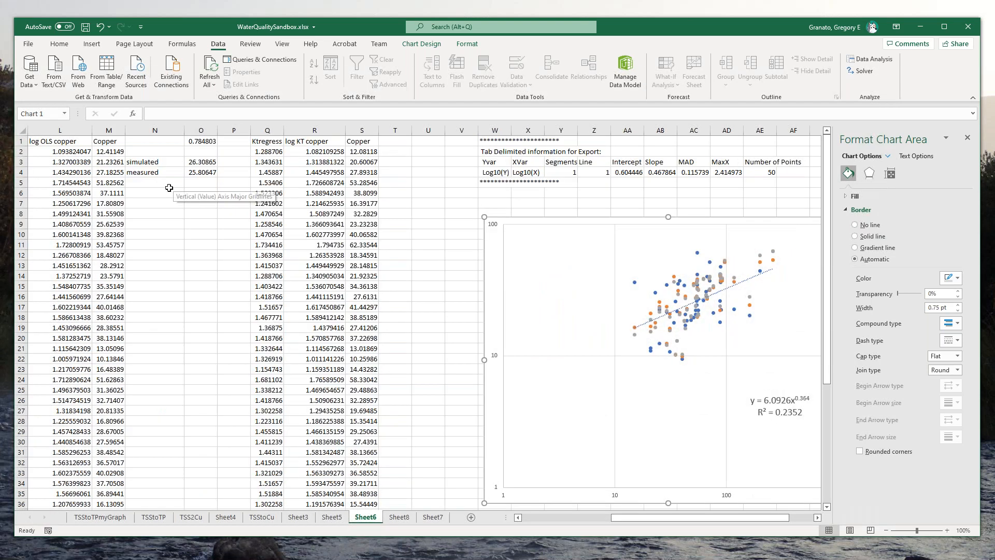
{"action": "left_click", "coordinate": [168, 183]}
{"action": "type", "text": "KT simulated"}
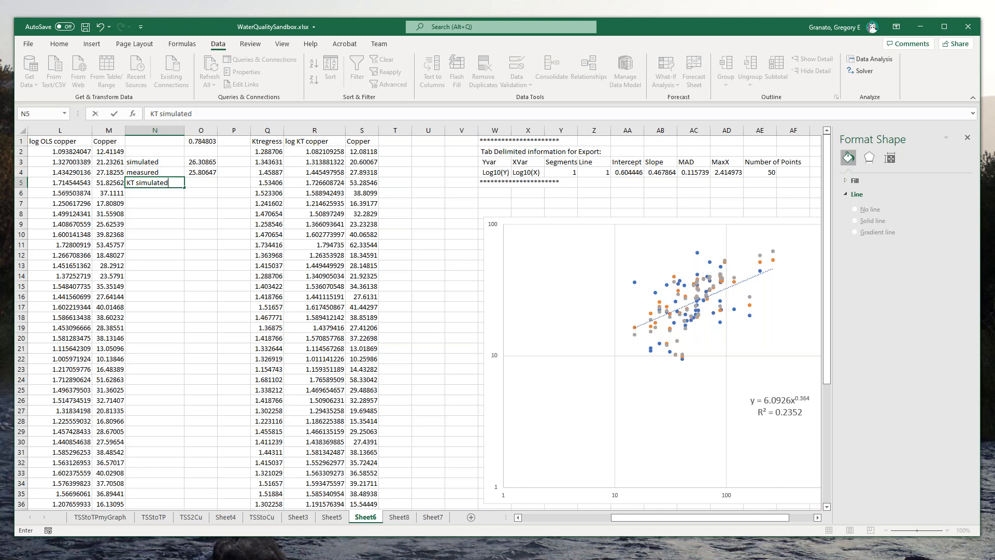
{"action": "key", "text": "Tab"}
Enter =GEOMEAN(S2:S51) in O5 to calculate the geometric mean of the KT simulated copper.
{"action": "type", "text": "="}
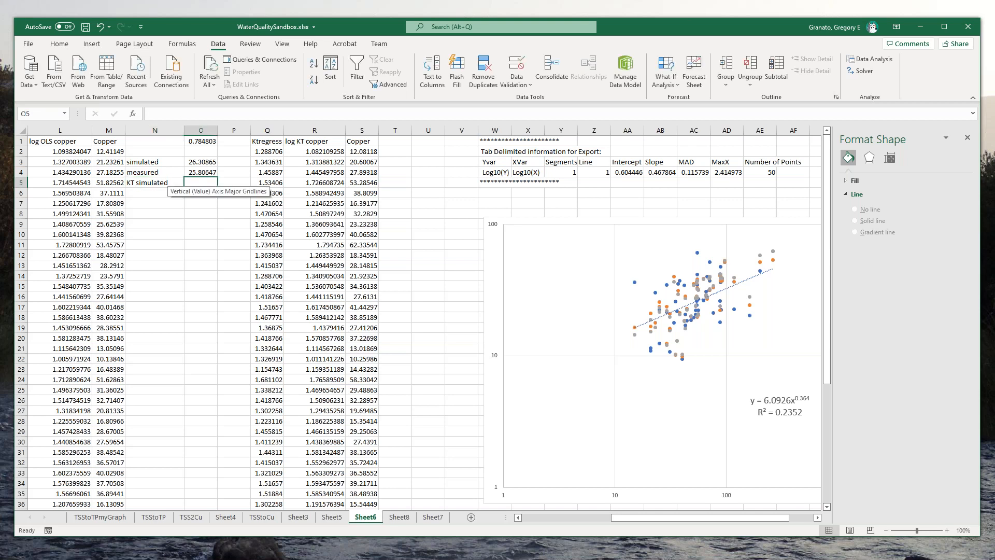
{"action": "type", "text": "geo"}
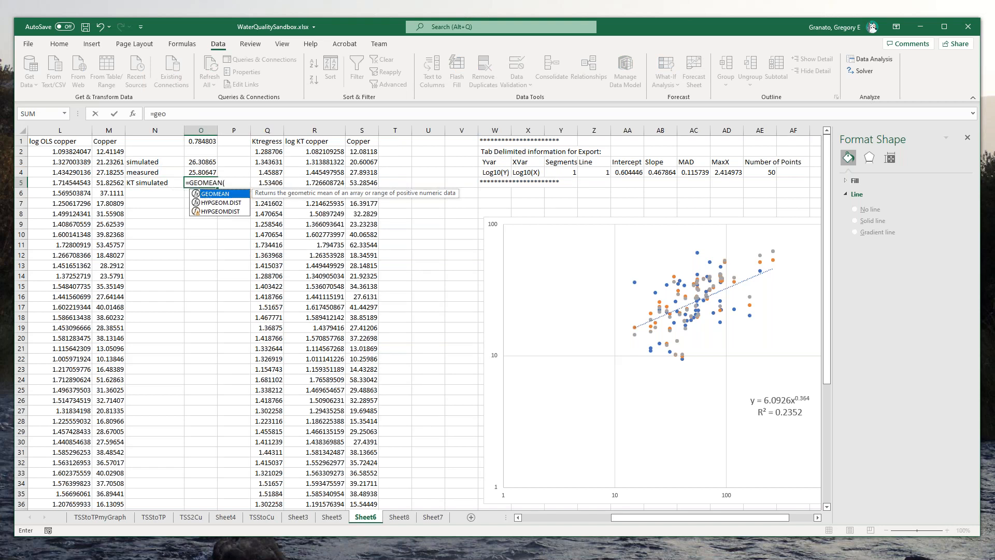
{"action": "double_click", "coordinate": [207, 195]}
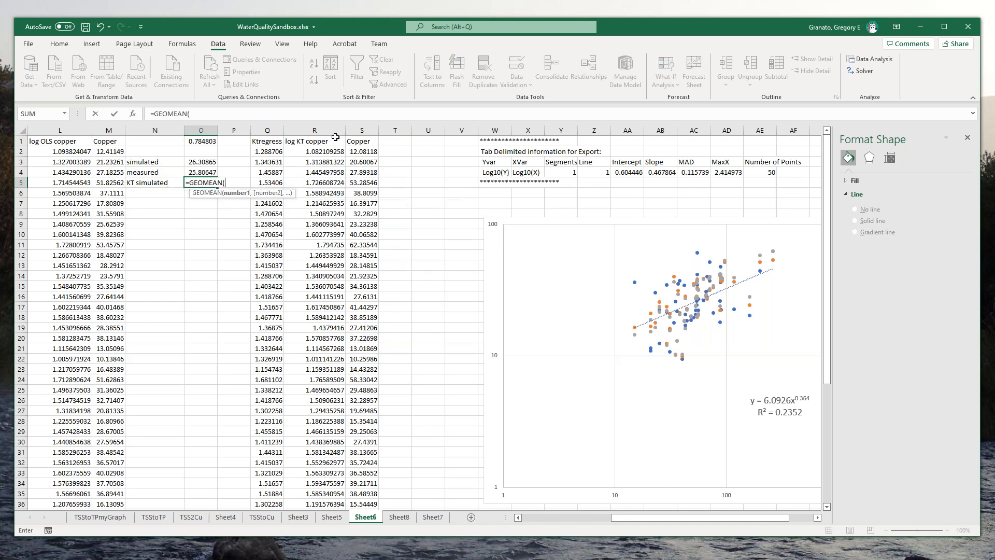
{"action": "left_click", "coordinate": [357, 151]}
{"action": "key", "text": "End"}
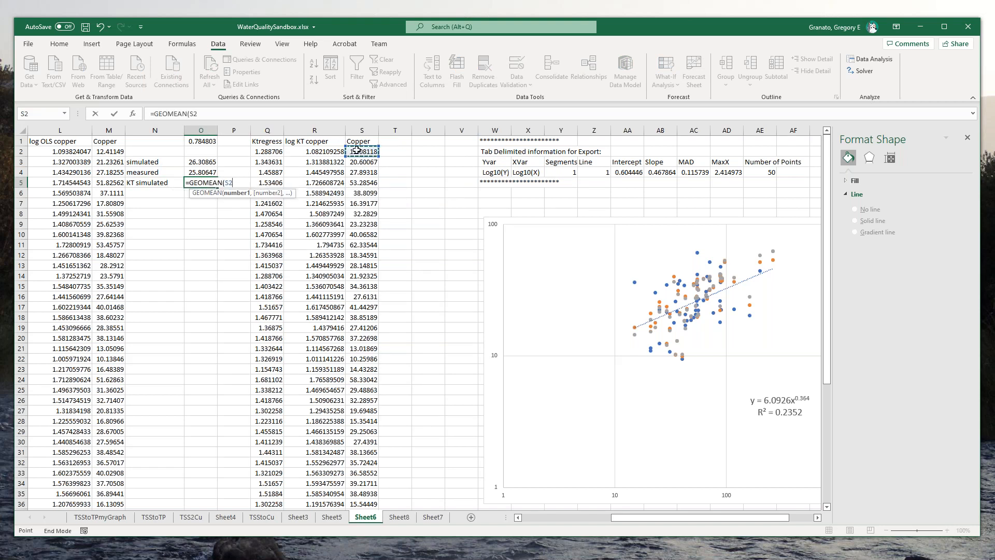
{"action": "key", "text": "shift+Down"}
{"action": "key", "text": "Return"}
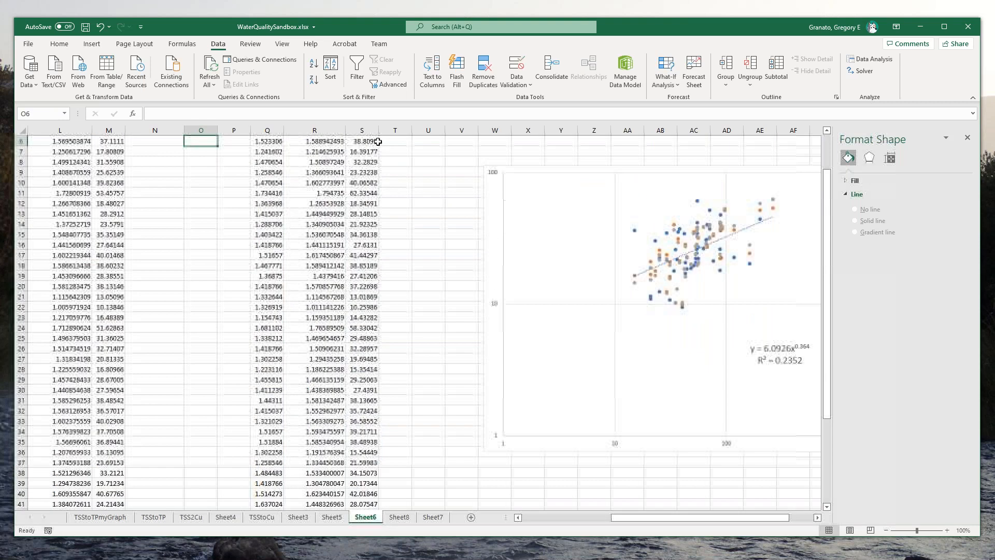
{"action": "left_click_drag", "start_coordinate": [829, 200], "coordinate": [829, 188]}
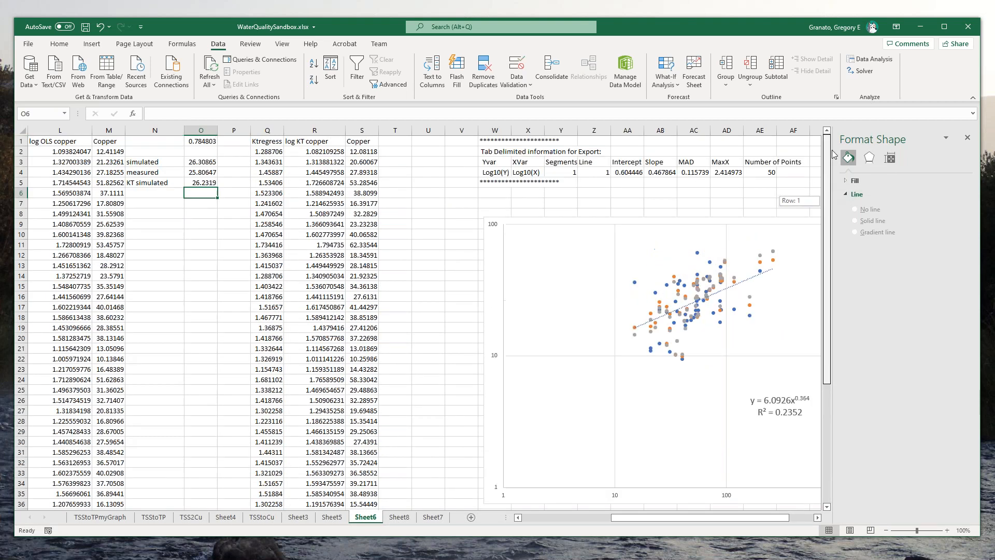
Compare the KT and OLS simulated geometric means in O5 and O3, and review the KT intercept, slope, MAD and MaxX in AA3:AD4.
{"action": "left_click", "coordinate": [192, 182]}
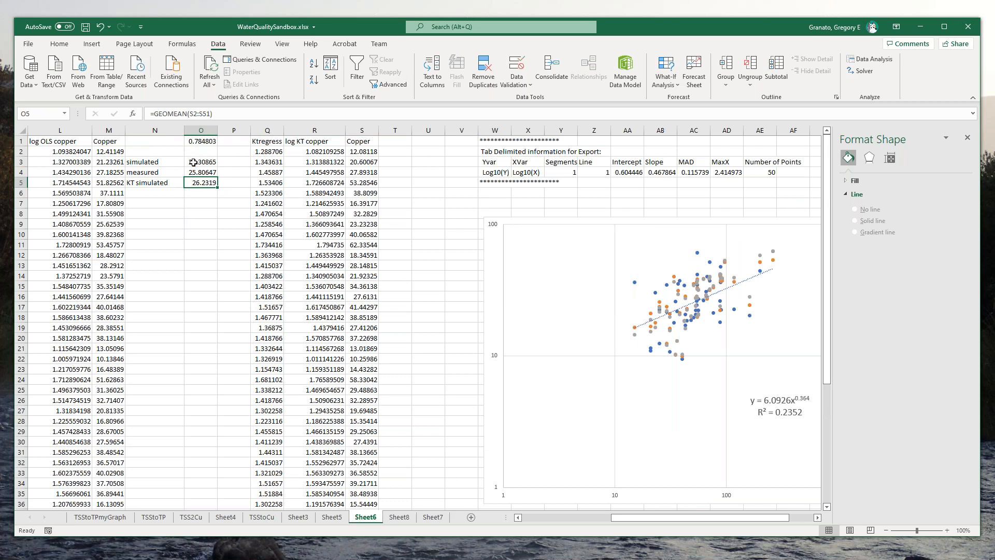
{"action": "left_click", "coordinate": [198, 161]}
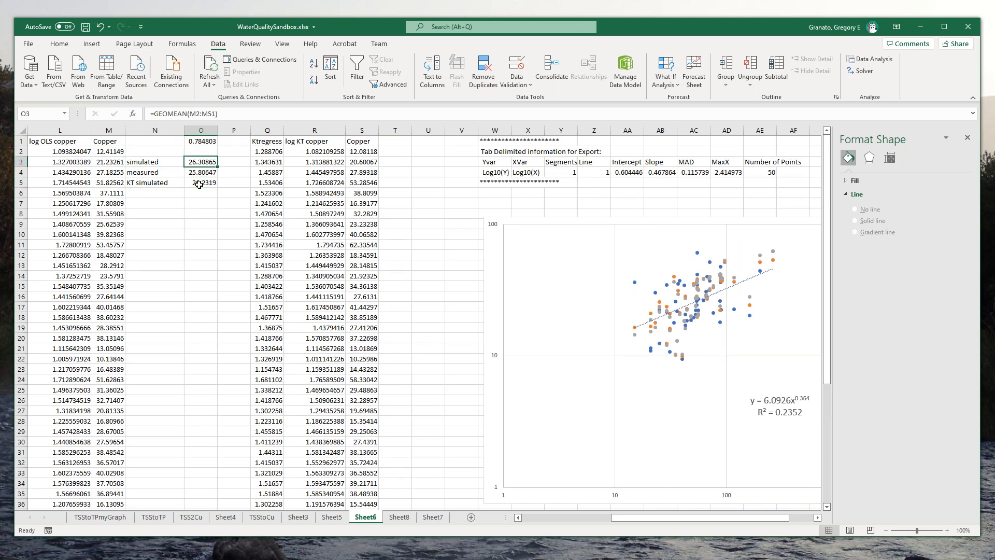
{"action": "left_click_drag", "start_coordinate": [685, 523], "coordinate": [753, 536]}
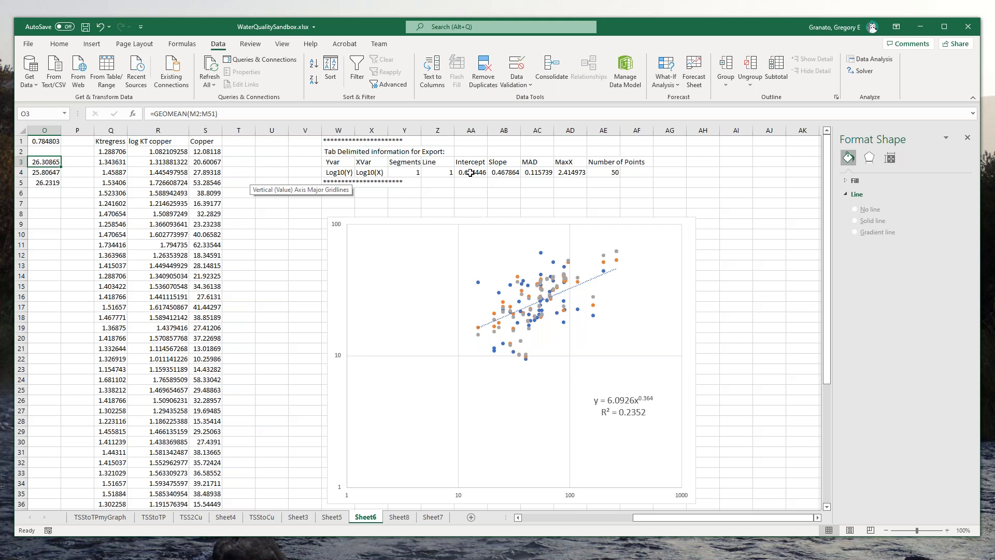
{"action": "left_click_drag", "start_coordinate": [470, 173], "coordinate": [584, 175]}
{"action": "left_click_drag", "start_coordinate": [470, 162], "coordinate": [564, 173]}
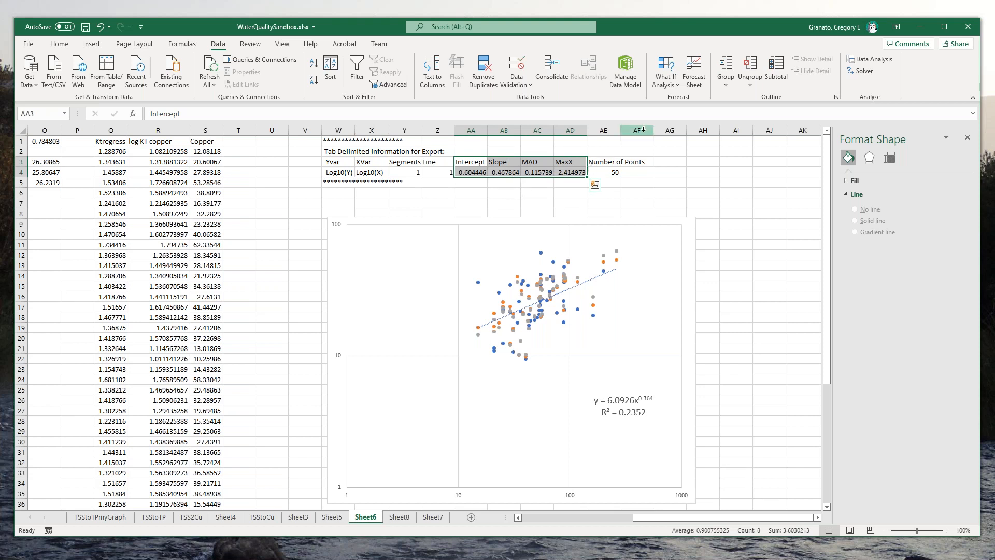
{"action": "mouse_move", "coordinate": [658, 520]}
{"action": "left_mouse_down"}
{"action": "mouse_move", "coordinate": [525, 521]}
{"action": "mouse_move", "coordinate": [673, 522]}
{"action": "left_mouse_up"}
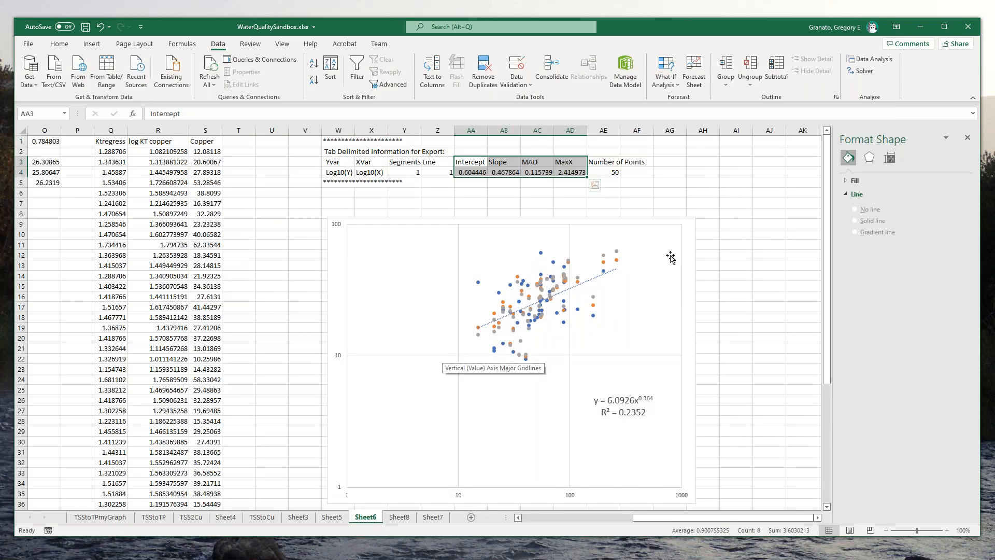
Switch from the Excel workbook to the Stochastic Empirical Loading and Dilution Model (SELDM) and fit its window on the screen.
{"action": "left_click", "coordinate": [702, 171]}
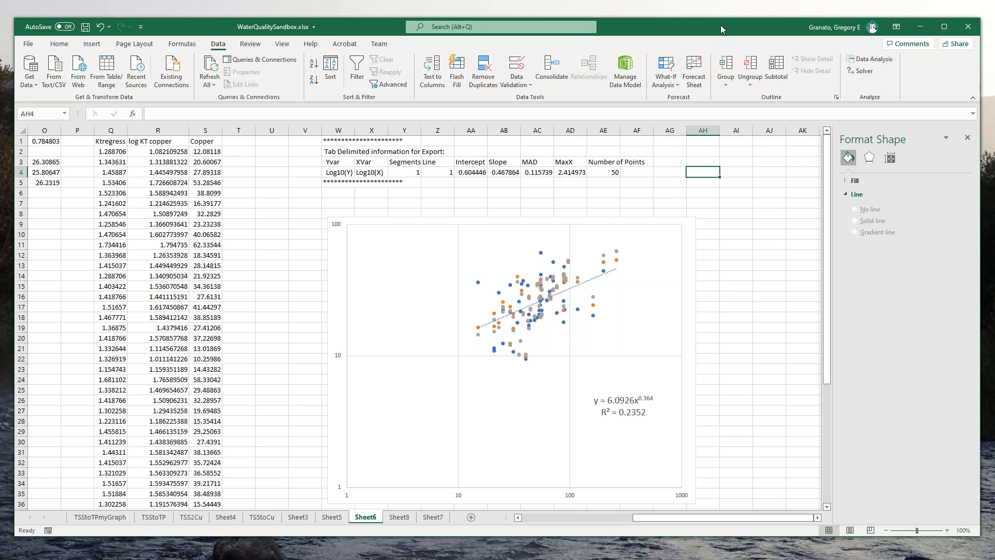
{"action": "left_click_drag", "start_coordinate": [721, 26], "coordinate": [0, 243]}
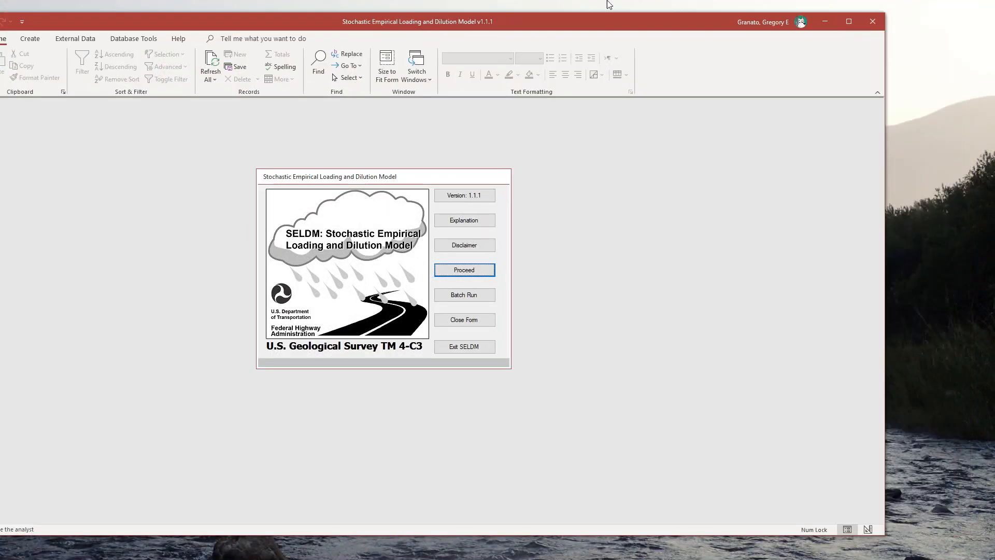
{"action": "left_click_drag", "start_coordinate": [616, 23], "coordinate": [668, 24]}
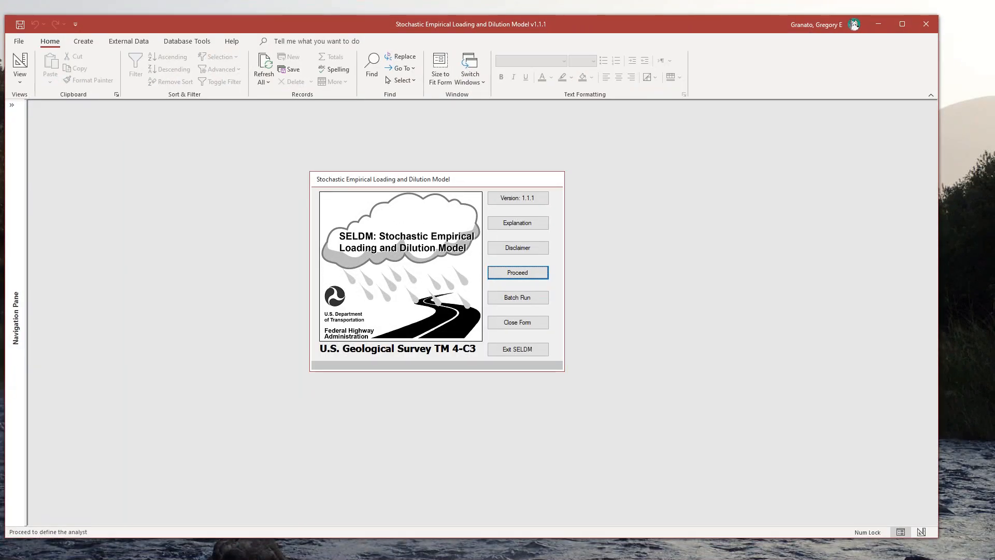
{"action": "left_click_drag", "start_coordinate": [651, 540], "coordinate": [645, 552]}
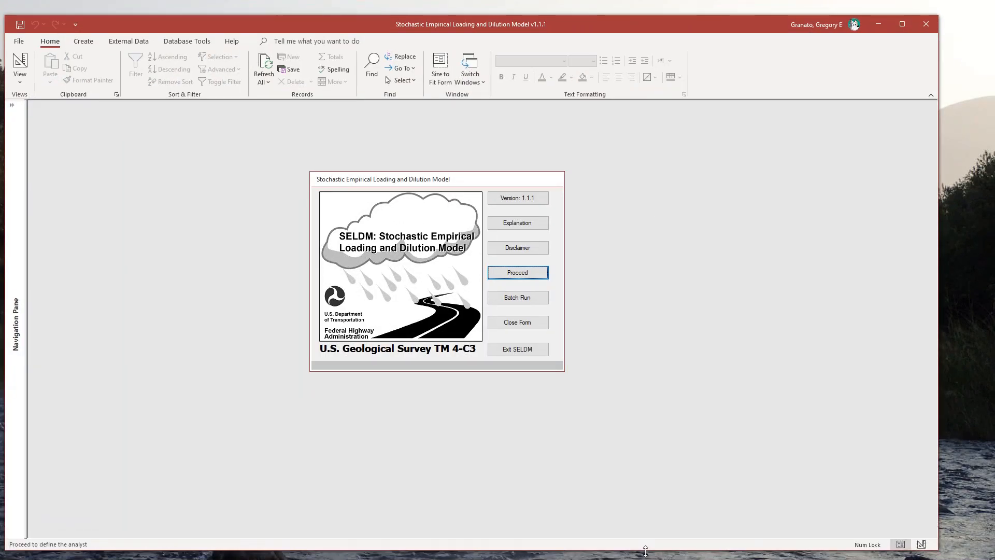
Enter SELDM as the Anonymous analyst and continue with the Fall 2022 WA project.
{"action": "left_click", "coordinate": [519, 273]}
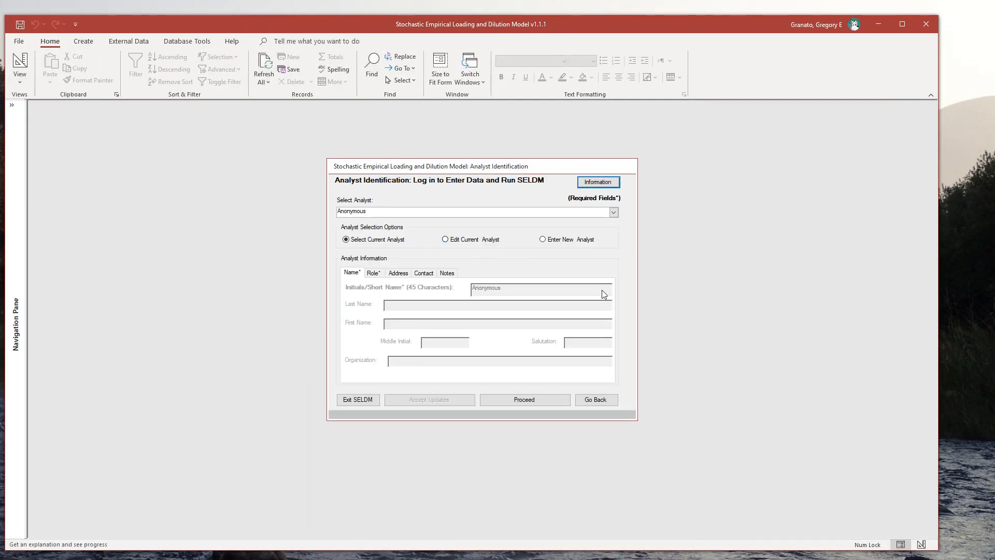
{"action": "left_click", "coordinate": [558, 400]}
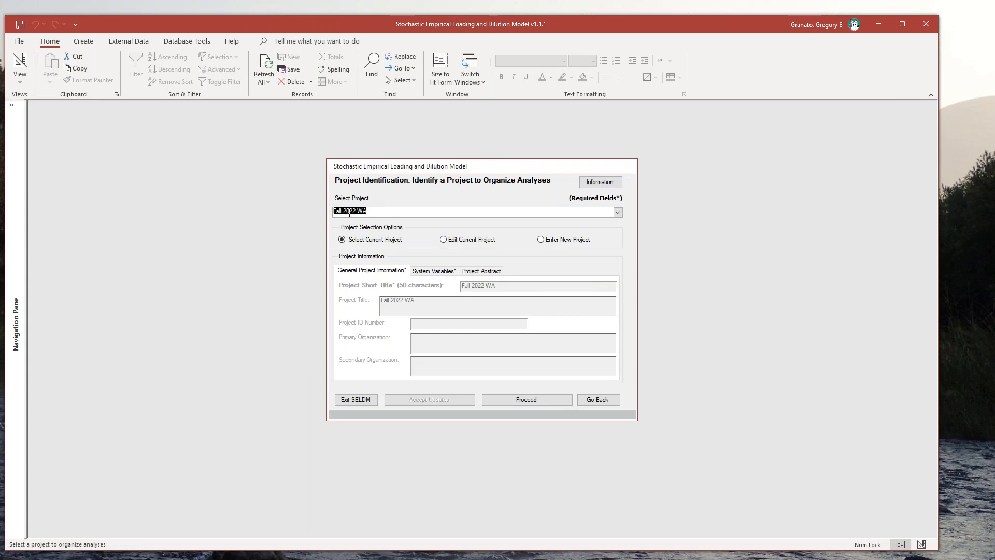
{"action": "left_click", "coordinate": [374, 212]}
{"action": "left_click", "coordinate": [526, 400]}
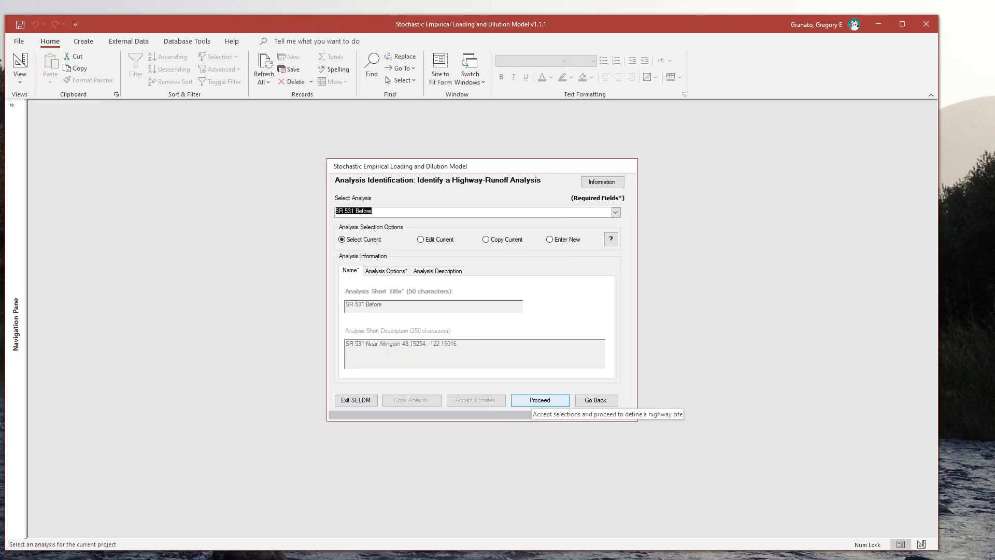
Accept the SR 531 Before analysis, the I-531 After highway site, the GIS grid and the Puget Lowland ecoregion.
{"action": "left_click", "coordinate": [534, 401]}
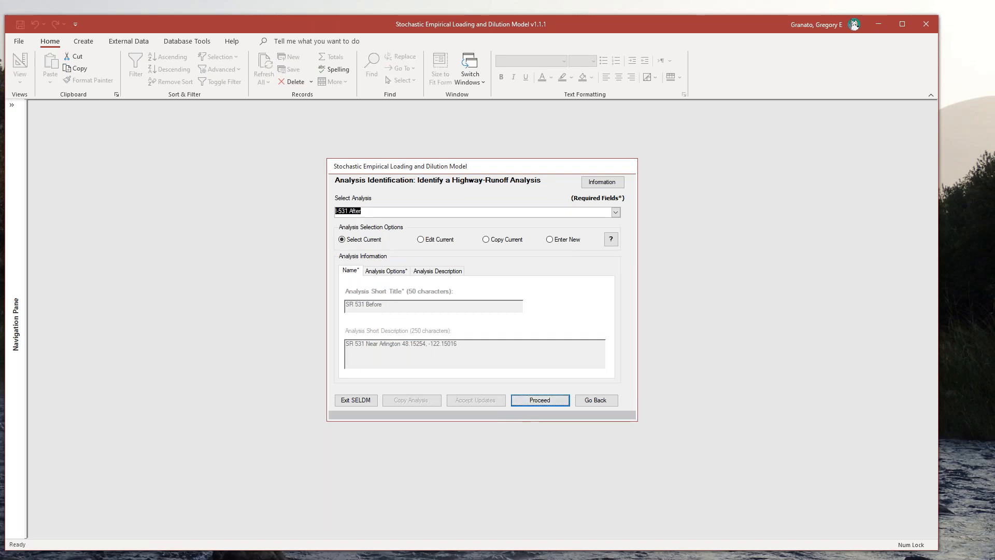
{"action": "left_click", "coordinate": [536, 400]}
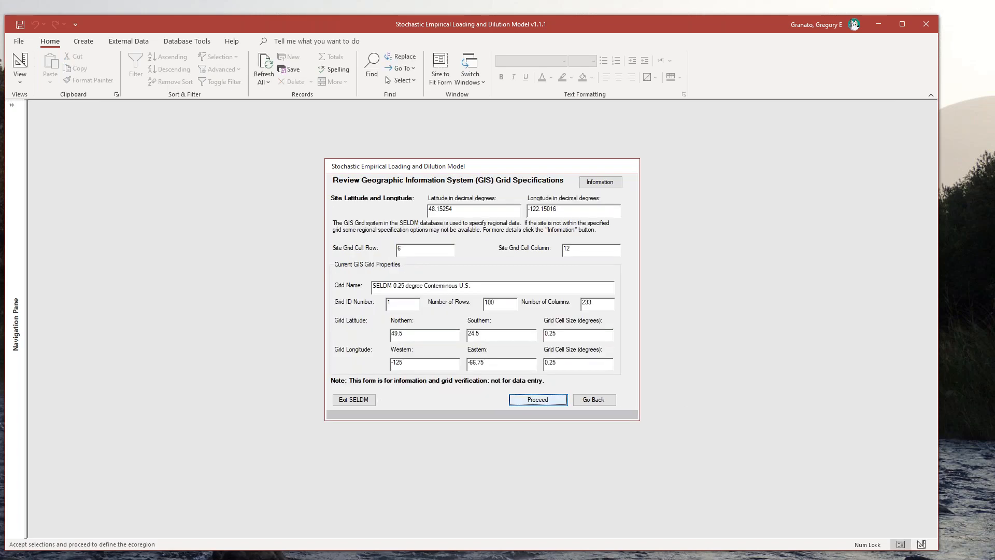
{"action": "left_click", "coordinate": [536, 400]}
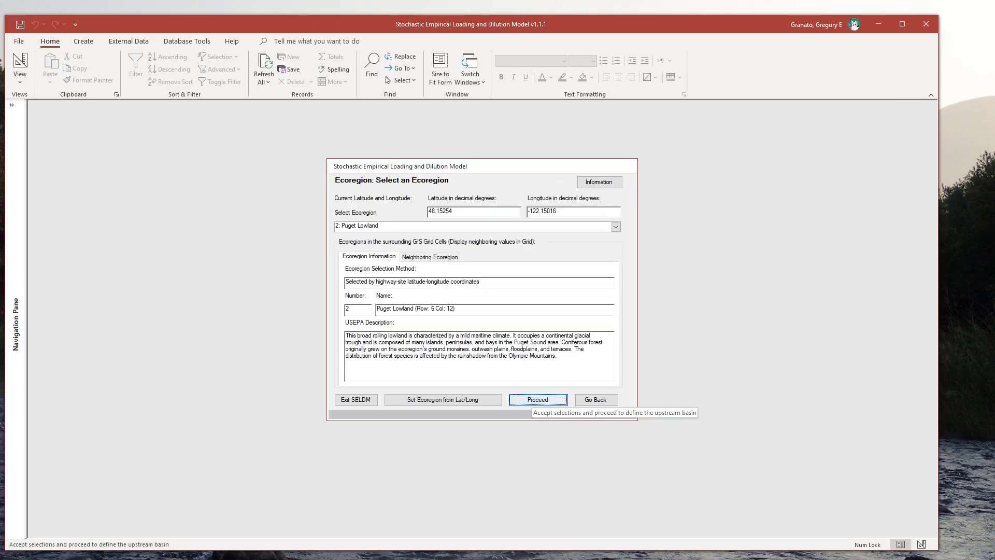
{"action": "left_click", "coordinate": [538, 400]}
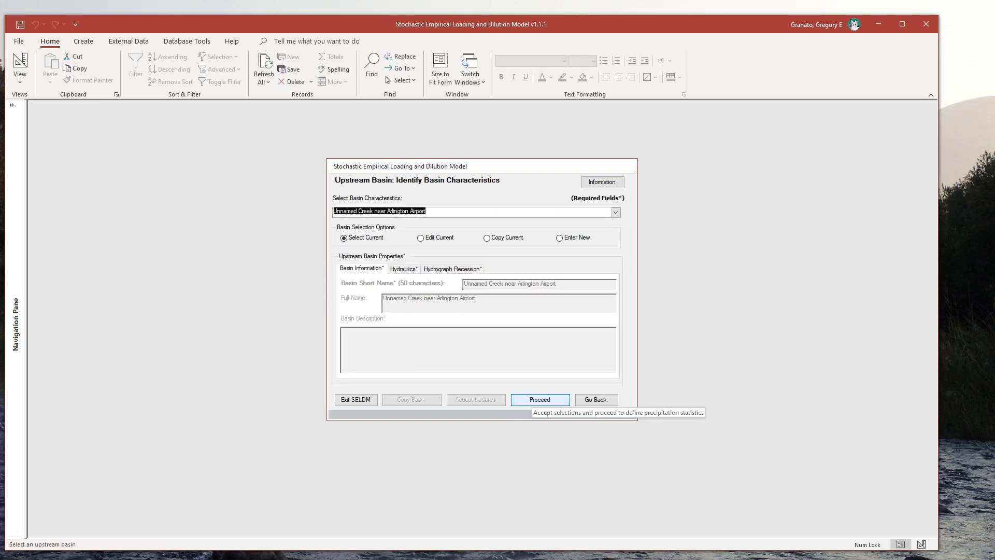
Accept the Unnamed Creek upstream basin and the current precipitation, streamflow and runoff coefficient statistics to reach the Water-Quality Menu.
{"action": "left_click", "coordinate": [539, 399]}
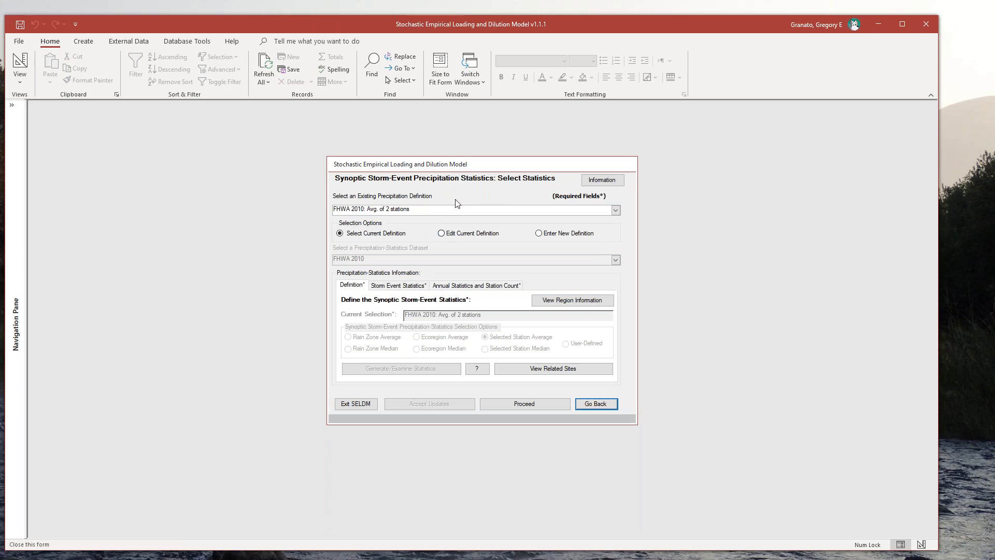
{"action": "left_click", "coordinate": [534, 405]}
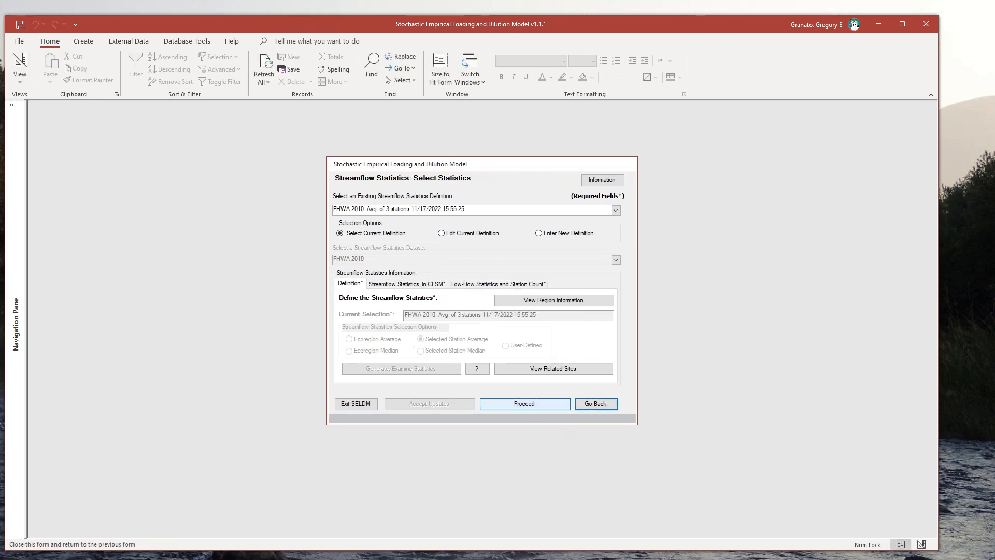
{"action": "left_click", "coordinate": [533, 403]}
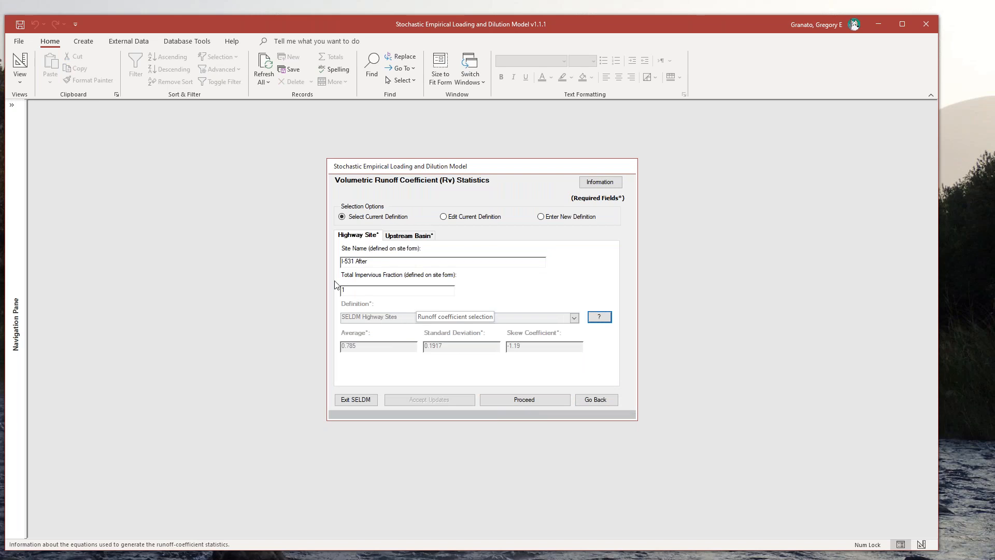
{"action": "left_click", "coordinate": [516, 402]}
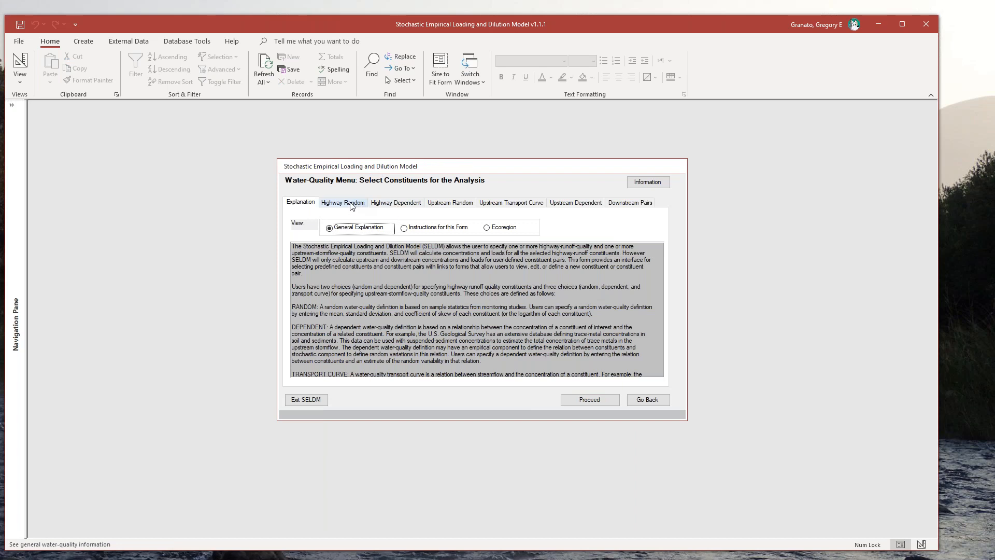
Start a new random highway-runoff constituent definition and confirm its creation.
{"action": "left_click", "coordinate": [352, 206]}
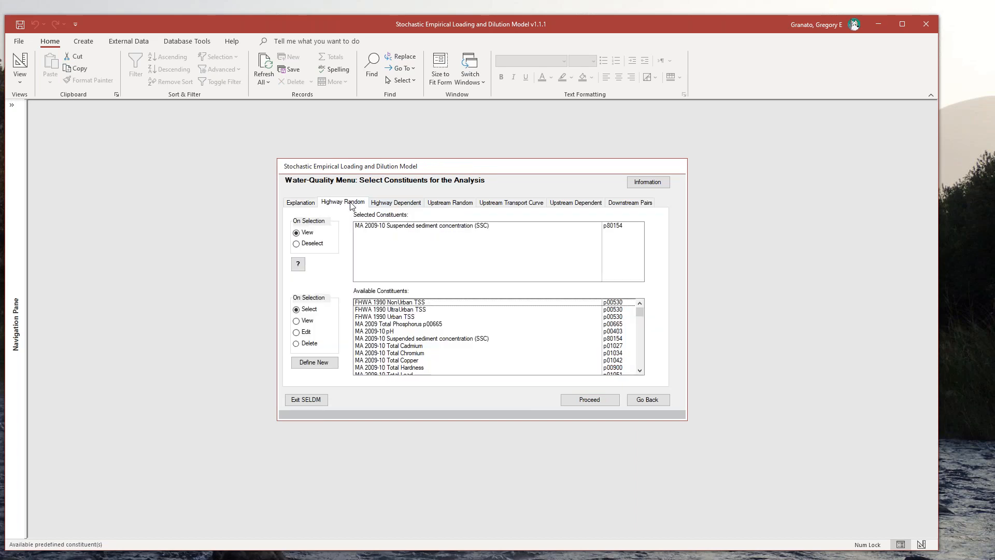
{"action": "left_click", "coordinate": [316, 364]}
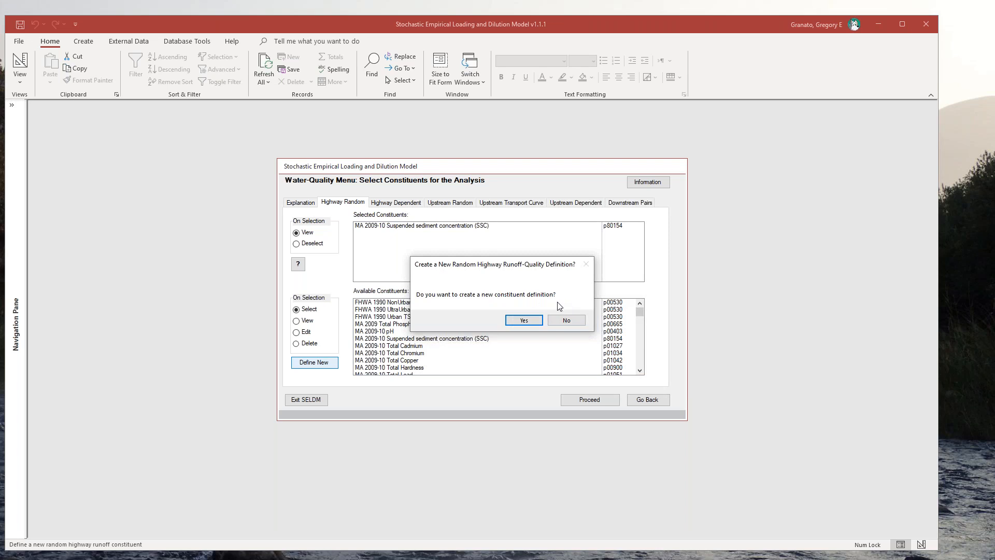
{"action": "left_click", "coordinate": [525, 321]}
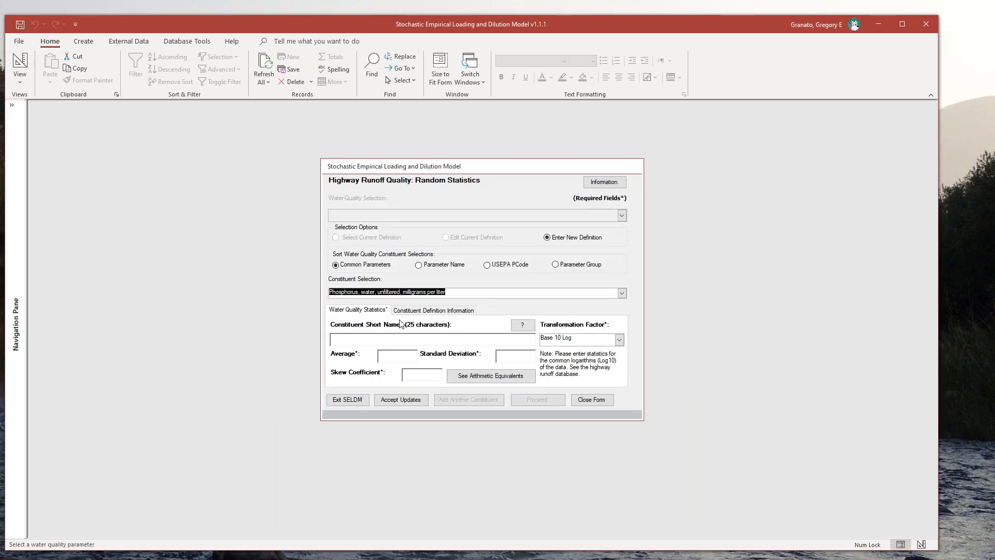
Choose Solids, suspended, water, milligrams per liter as the constituent for the new definition.
{"action": "left_click", "coordinate": [622, 294]}
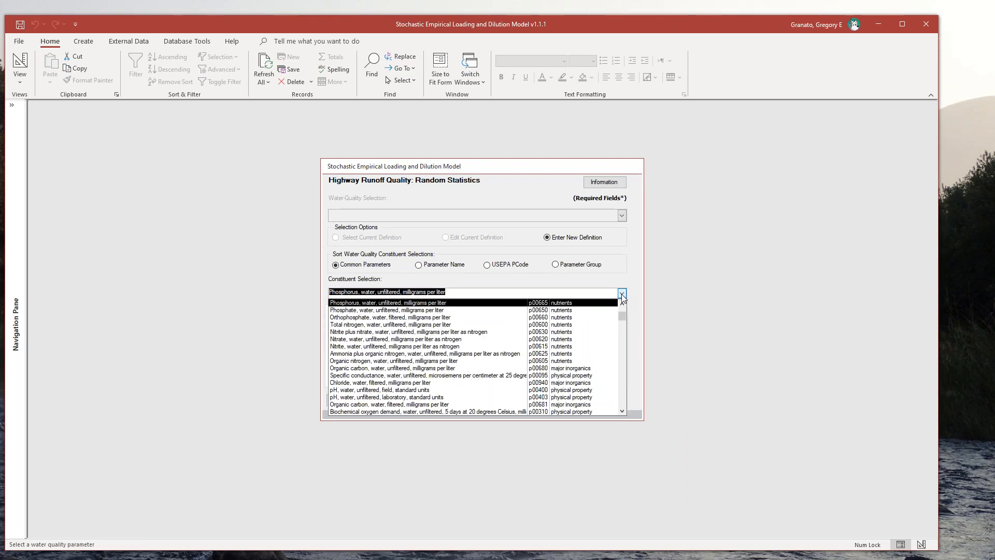
{"action": "left_click_drag", "start_coordinate": [621, 313], "coordinate": [617, 411]}
{"action": "left_click_drag", "start_coordinate": [622, 359], "coordinate": [621, 305]}
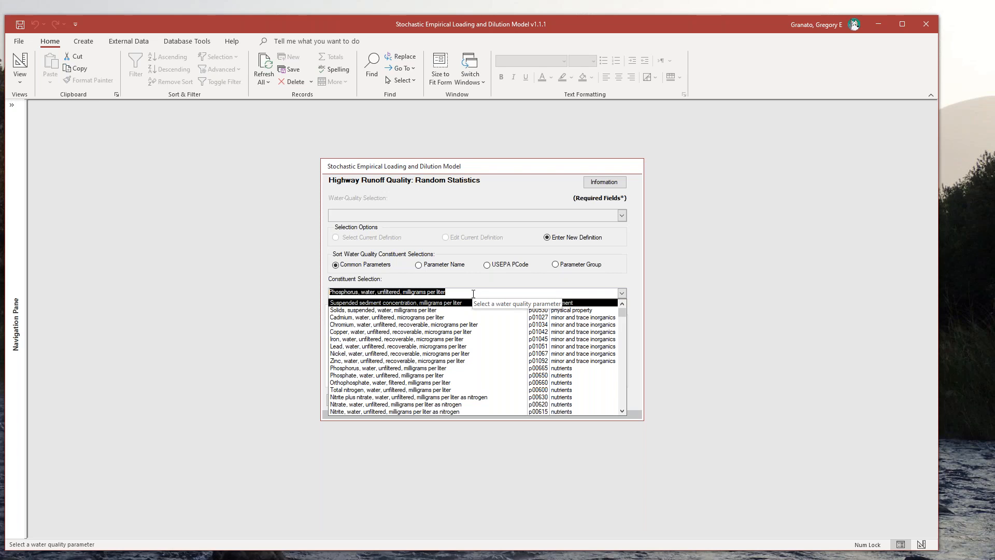
{"action": "type", "text": "soi"}
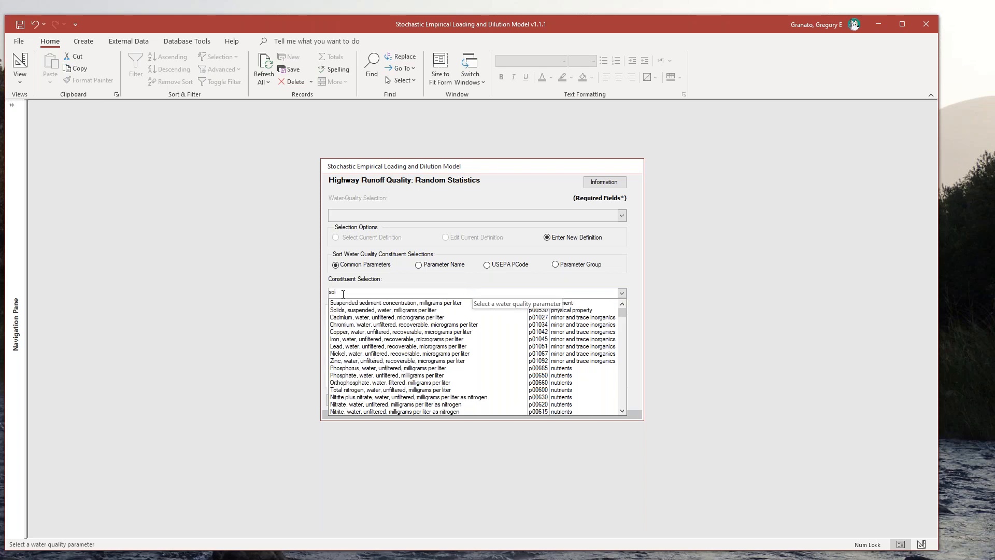
{"action": "left_click", "coordinate": [344, 311]}
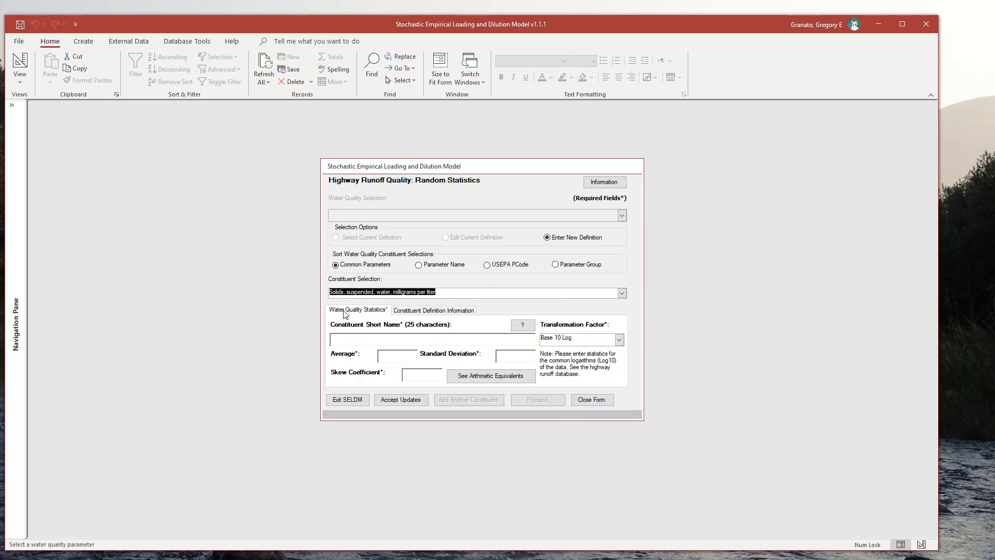
Enter WA TSS as the constituent short name.
{"action": "left_click", "coordinate": [461, 342]}
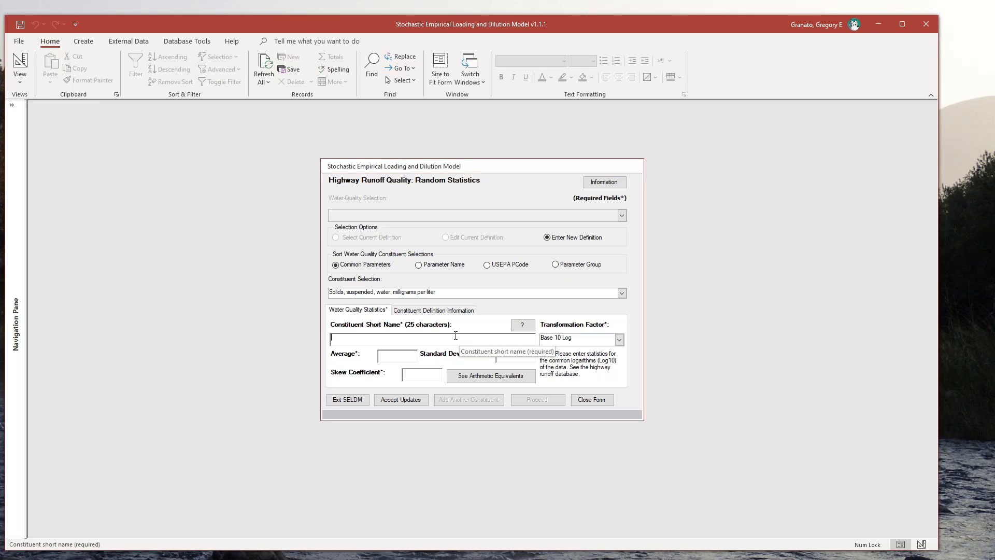
{"action": "type", "text": "WA "}
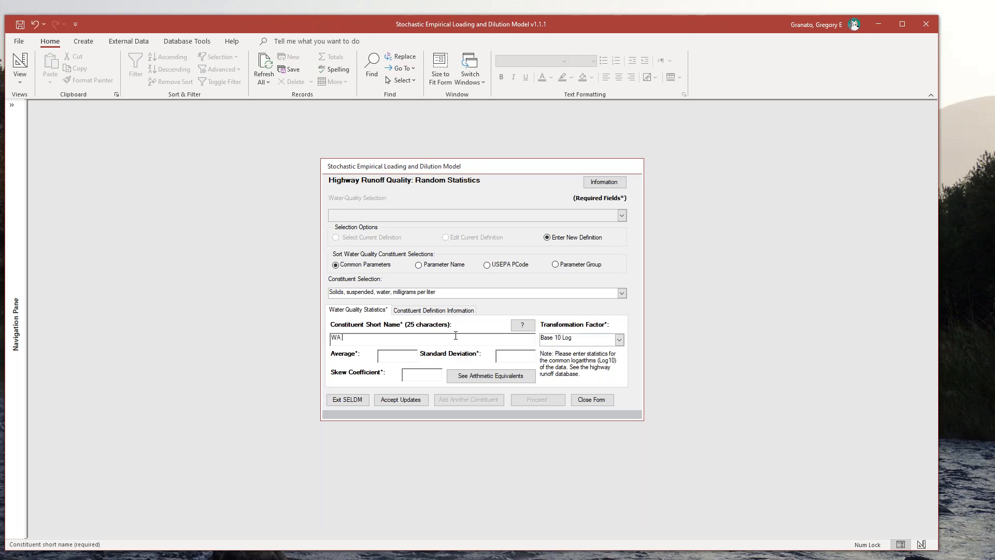
{"action": "type", "text": "TSS"}
{"action": "key", "text": "Tab"}
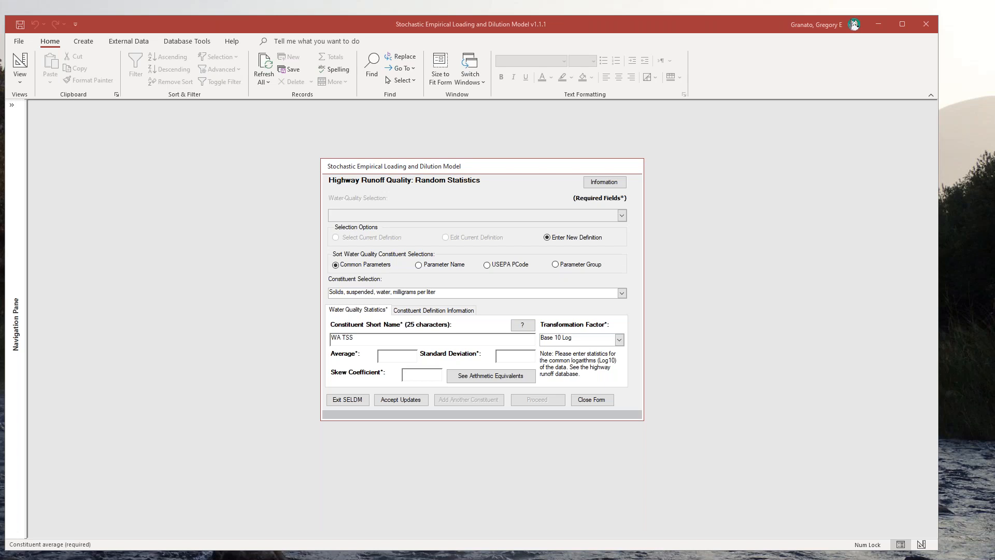
Switch back to WaterQualitySandbox.xlsx and review the site name in A21 and the TSS statistics on Sheet3.
{"action": "left_click_drag", "start_coordinate": [0, 49], "coordinate": [694, 35]}
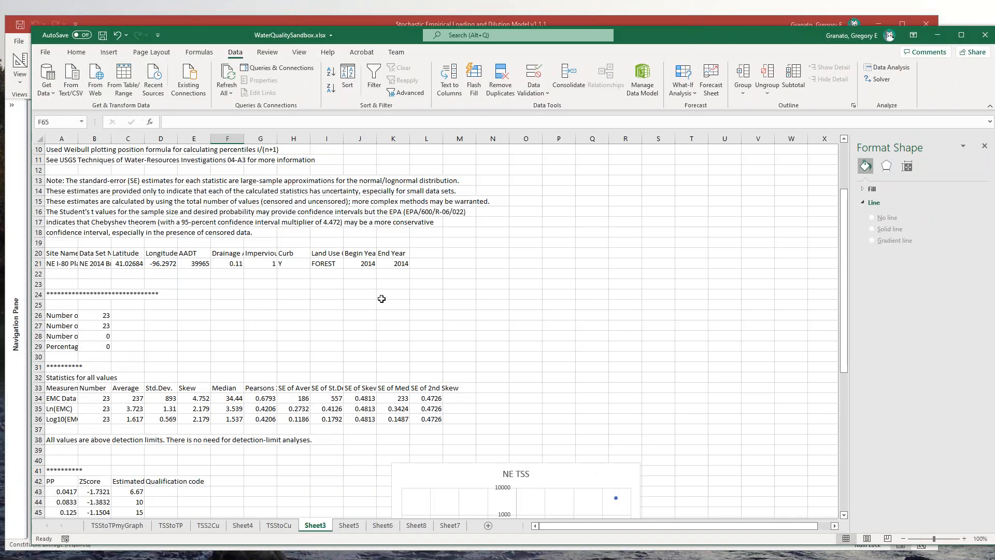
{"action": "left_click", "coordinate": [54, 264]}
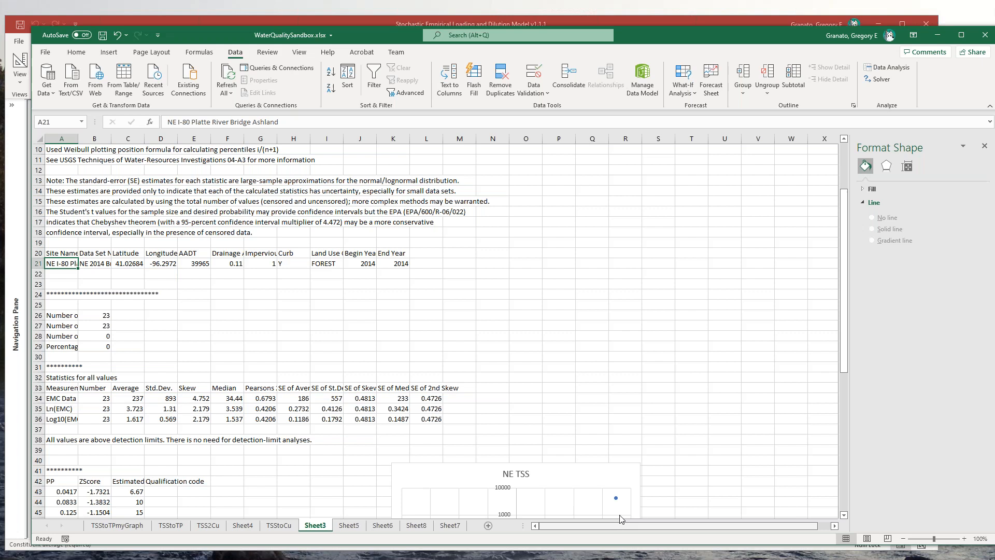
{"action": "left_click_drag", "start_coordinate": [841, 333], "coordinate": [835, 379]}
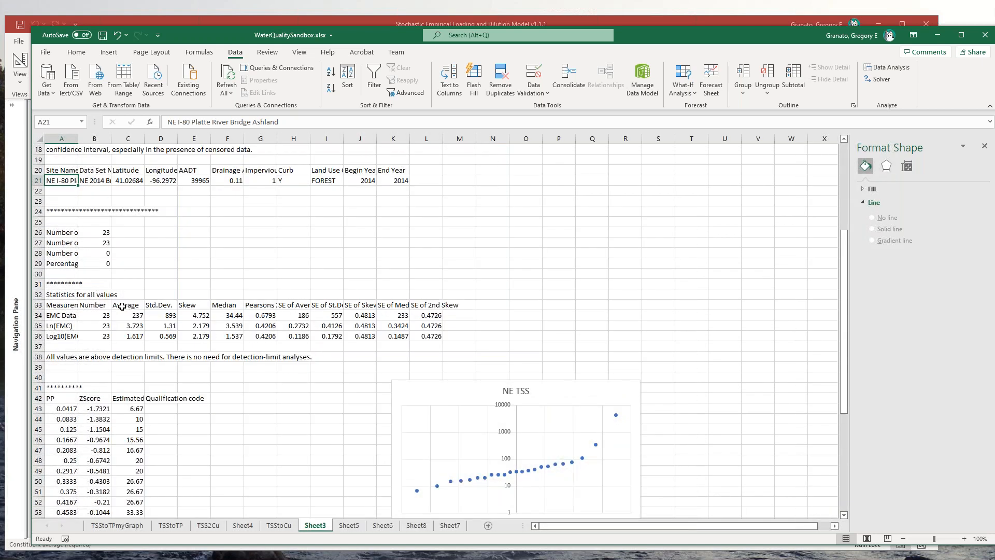
Bold the Log10(EMC) average, standard deviation and skew in C36:E36 and their headings in C33:E33.
{"action": "left_click_drag", "start_coordinate": [130, 337], "coordinate": [199, 337]}
{"action": "right_click", "coordinate": [199, 337]}
{"action": "left_click", "coordinate": [207, 365]}
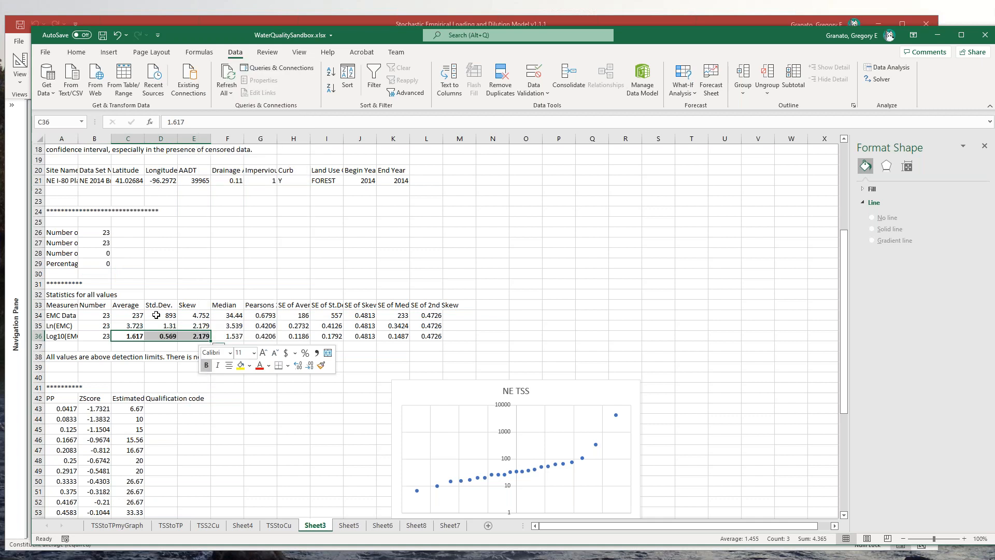
{"action": "left_click_drag", "start_coordinate": [127, 305], "coordinate": [187, 304]}
{"action": "right_click", "coordinate": [188, 305]}
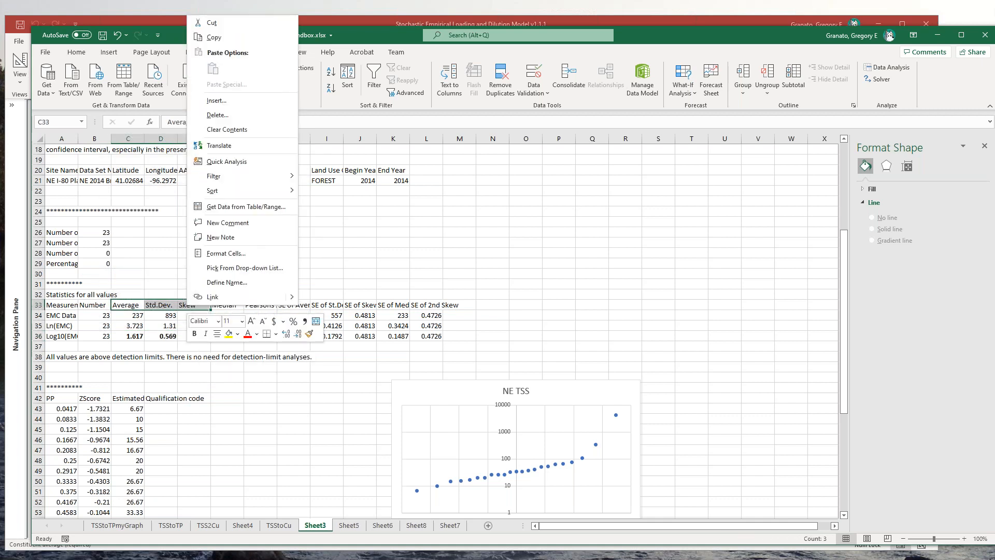
{"action": "left_click", "coordinate": [195, 333]}
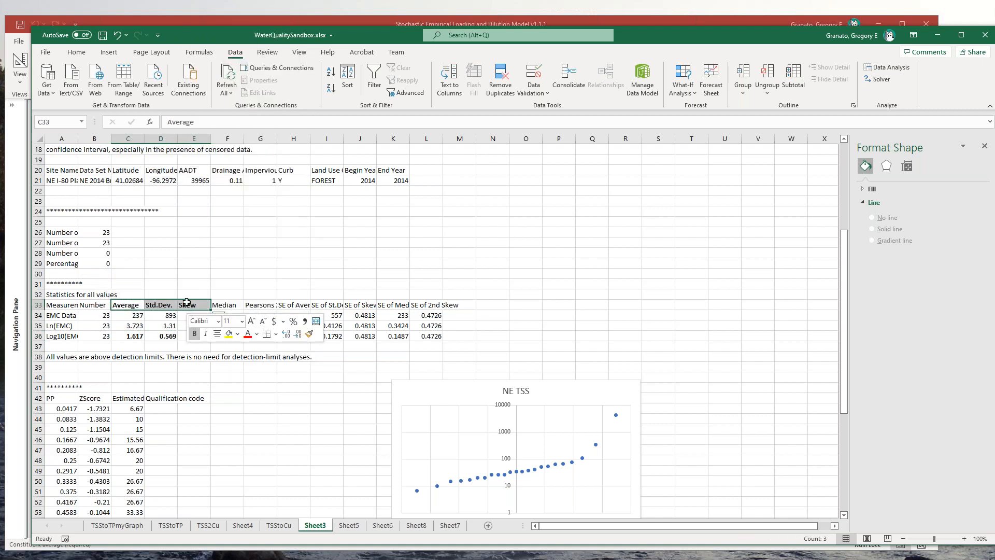
{"action": "left_click", "coordinate": [168, 356]}
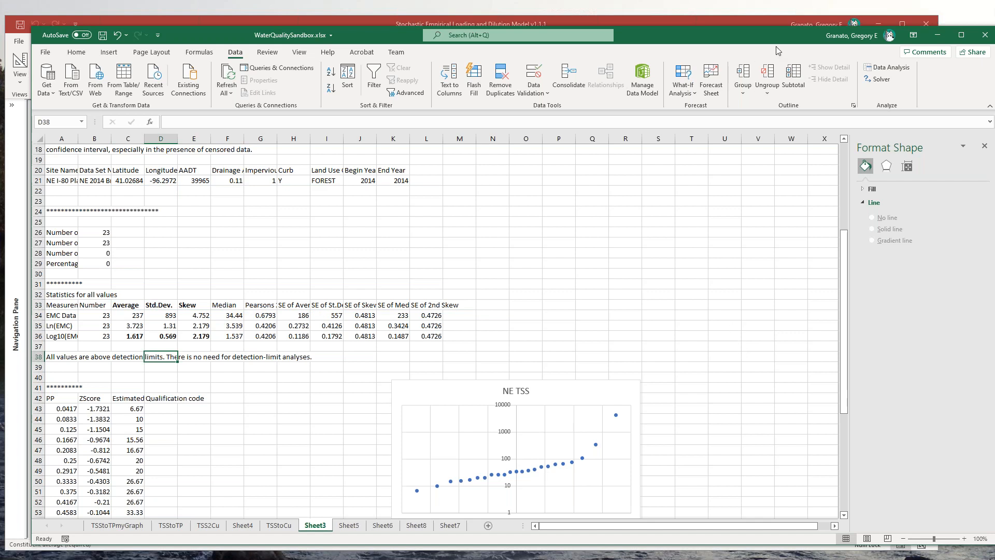
Return to SELDM, replace WA with NE in the constituent short name and append I-80.
{"action": "left_click_drag", "start_coordinate": [780, 38], "coordinate": [0, 146]}
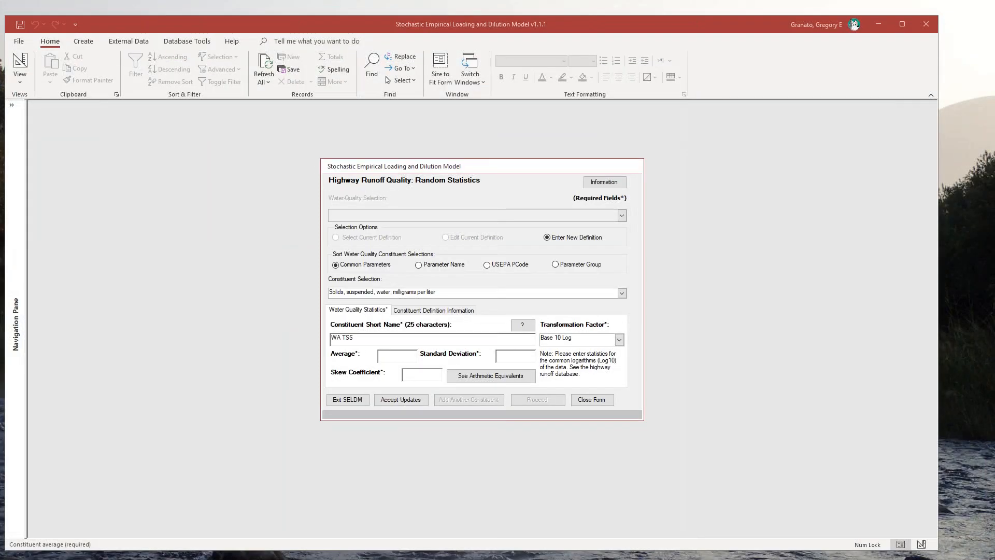
{"action": "left_click", "coordinate": [343, 337]}
{"action": "double_click", "coordinate": [342, 337]}
{"action": "type", "text": "NE"}
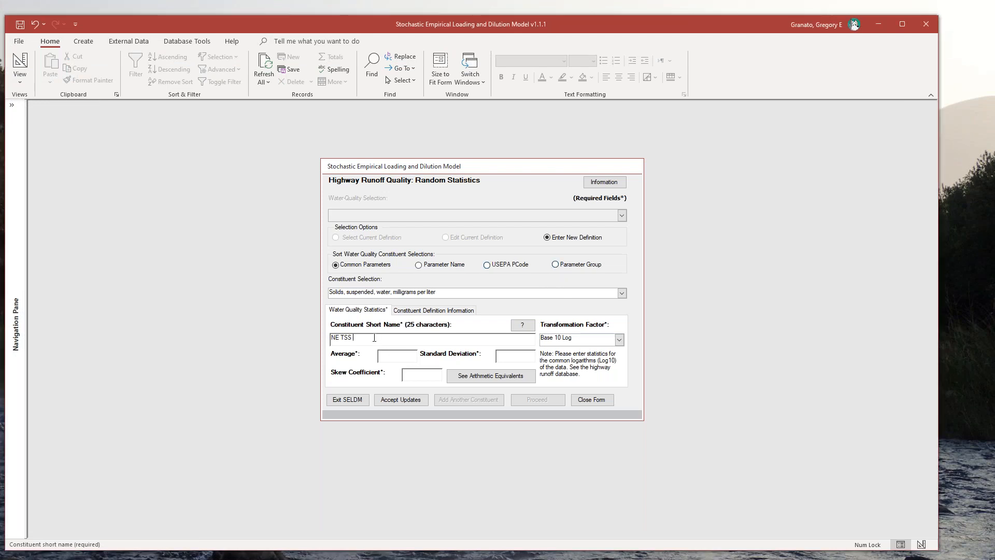
{"action": "type", "text": "I-80"}
Move NE from the start of the constituent short name to just after TSS.
{"action": "left_click_drag", "start_coordinate": [342, 338], "coordinate": [331, 338]}
{"action": "key", "text": "Delete"}
{"action": "left_click", "coordinate": [344, 337]}
{"action": "type", "text": "NE"}
Enter the Log10 average 1.617, standard deviation 0.569 and skew coefficient 2.179 from the Excel sheet and preview their arithmetic equivalents.
{"action": "left_click_drag", "start_coordinate": [0, 52], "coordinate": [788, 19]}
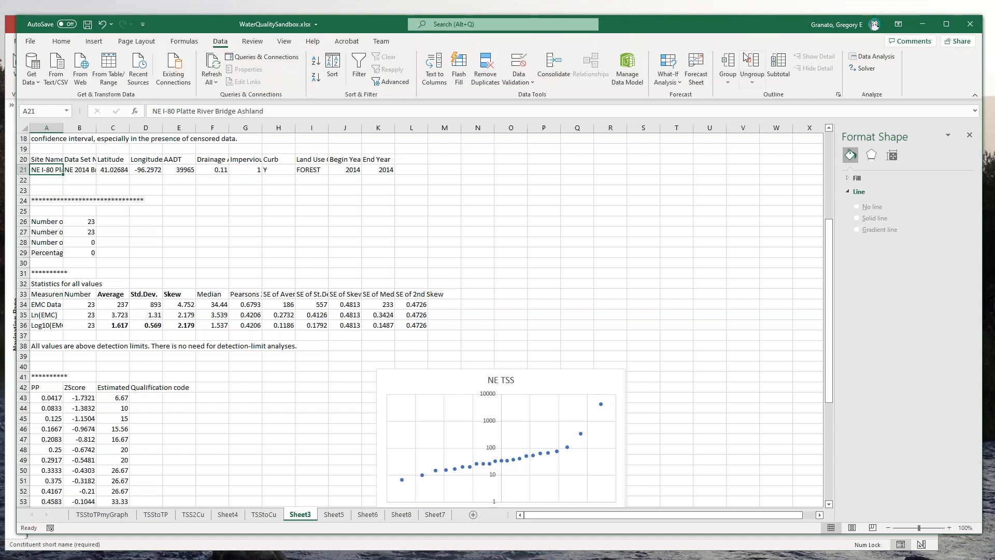
{"action": "left_click_drag", "start_coordinate": [735, 29], "coordinate": [0, 93]}
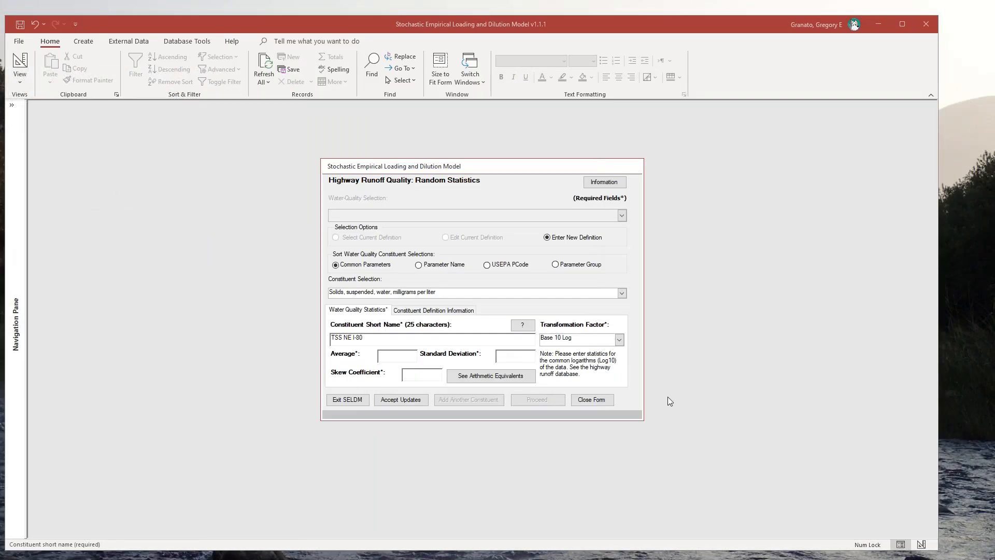
{"action": "left_click", "coordinate": [400, 358]}
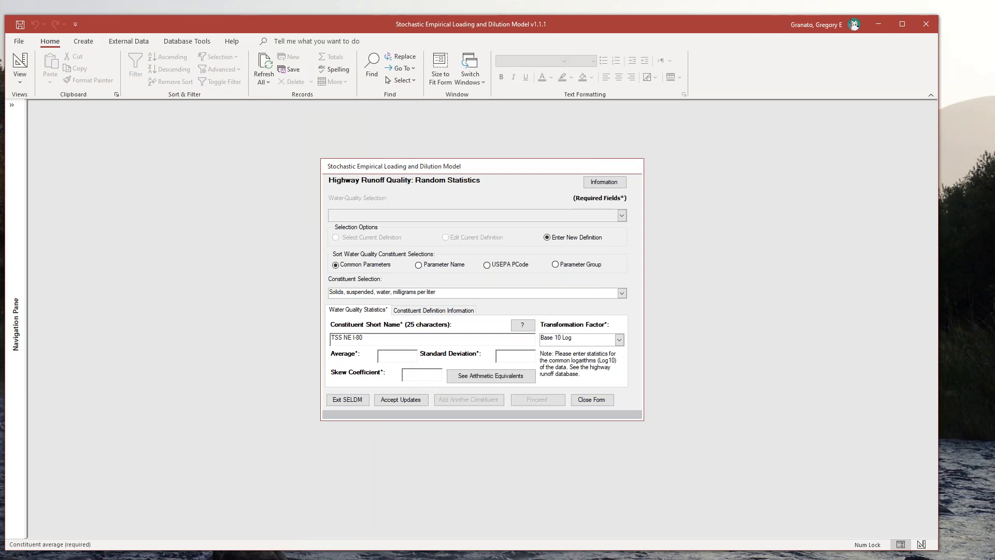
{"action": "type", "text": "1.617"}
{"action": "left_click", "coordinate": [513, 355]}
{"action": "type", "text": "0.569"}
{"action": "left_click", "coordinate": [411, 376]}
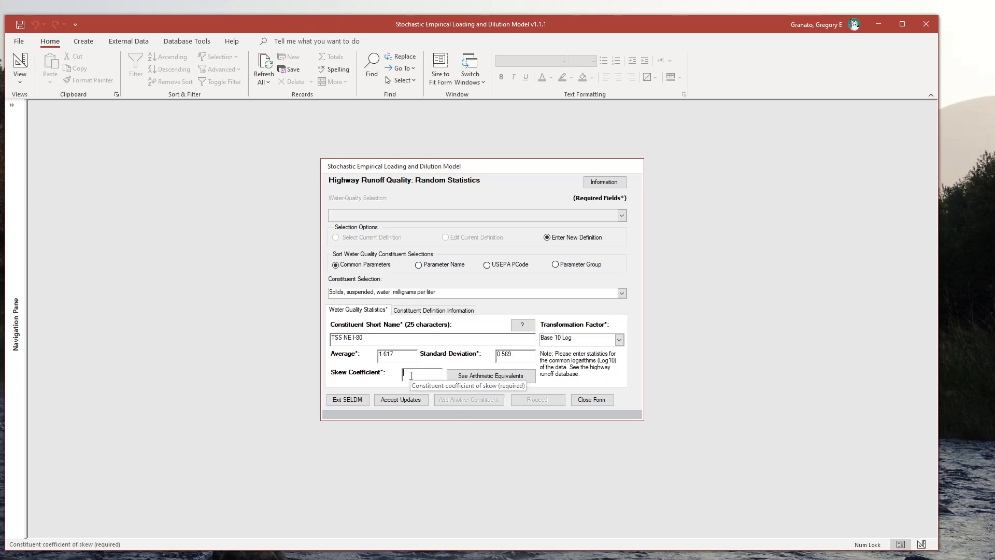
{"action": "type", "text": "2.179"}
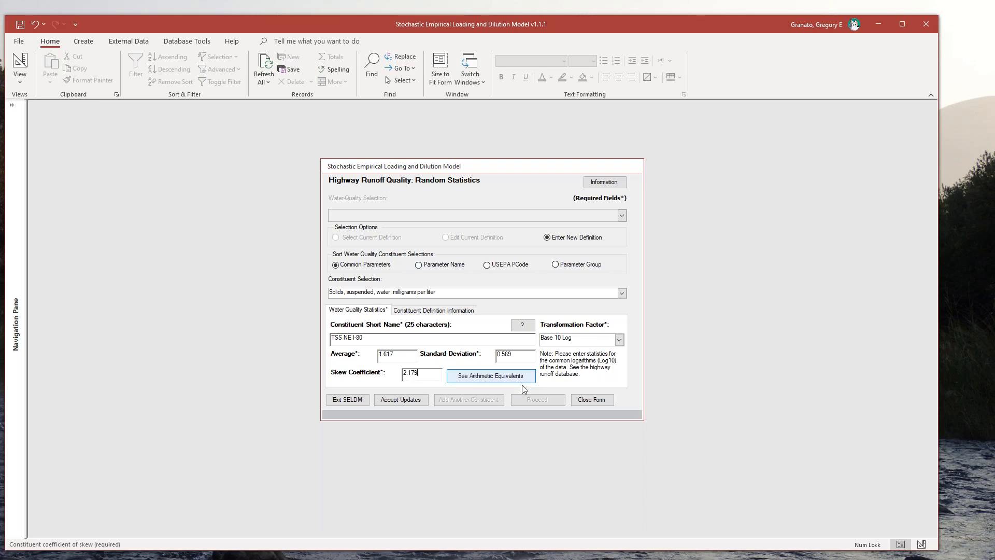
{"action": "left_click", "coordinate": [487, 379]}
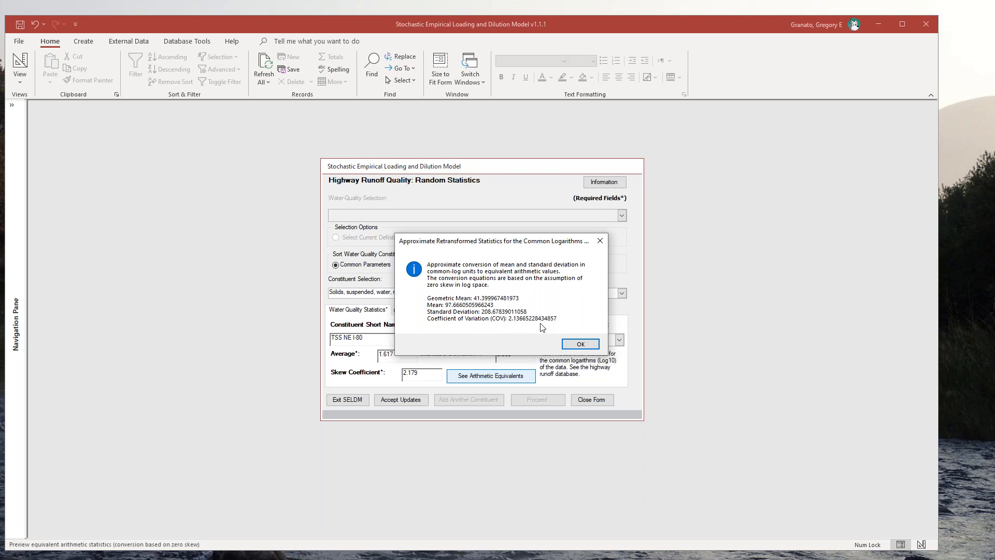
{"action": "left_click", "coordinate": [579, 345]}
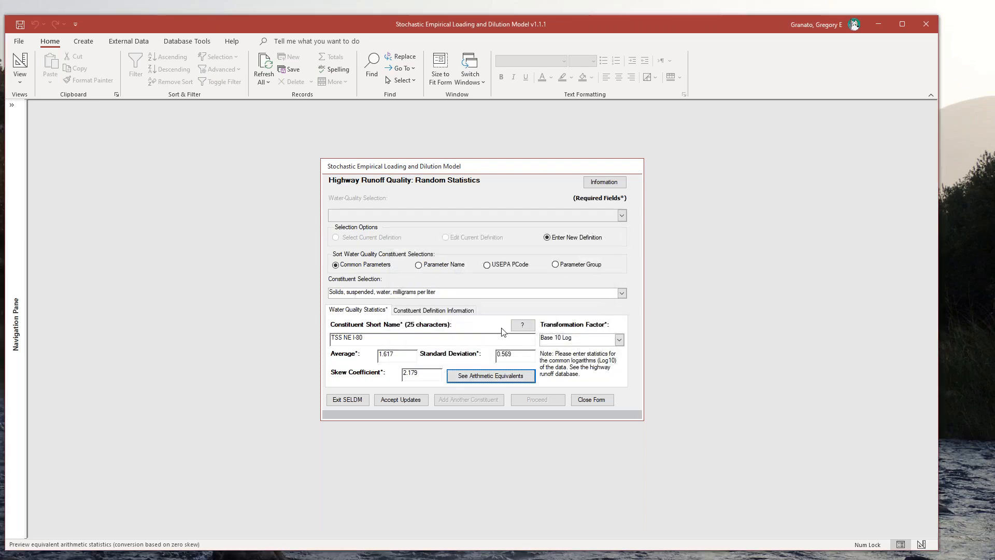
Enter "NE I-80 Platte River Bridge Ashland NE 2014 Bridge Runoff Data (time based EMCs) HRDB v1.1.0" as the definition information and accept the updates.
{"action": "left_click", "coordinate": [415, 311]}
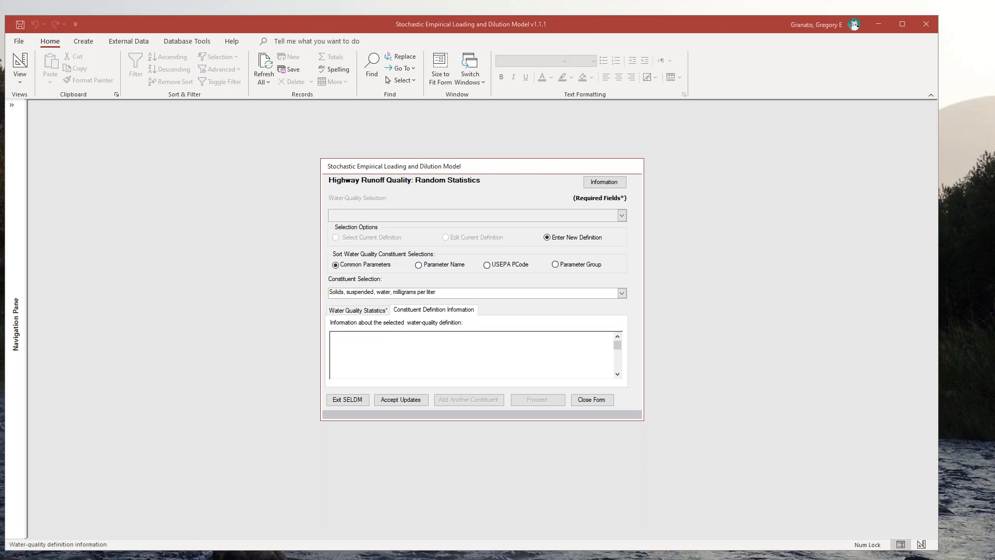
{"action": "left_click", "coordinate": [354, 347]}
{"action": "key", "text": "ctrl+v"}
{"action": "key", "text": "ctrl+v"}
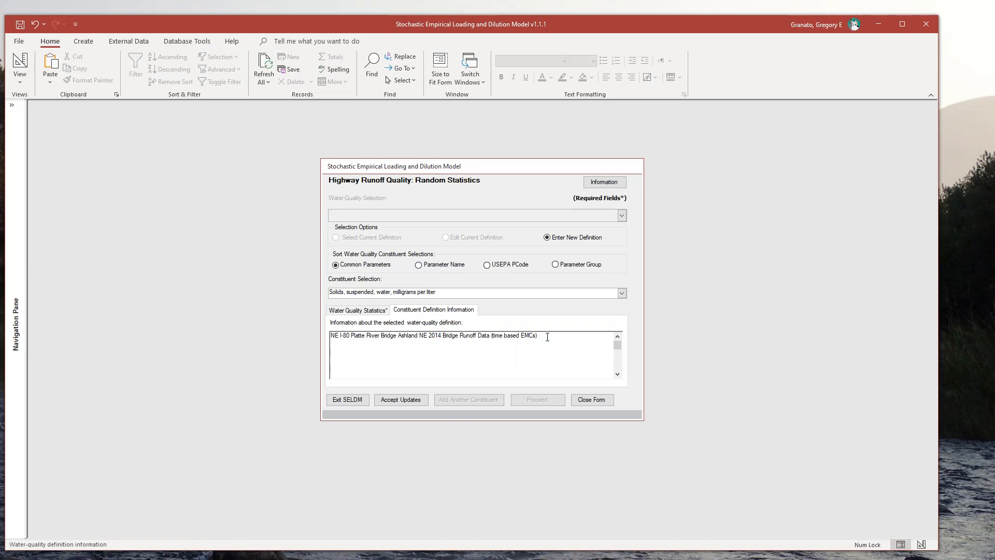
{"action": "type", "text": "RDB v1.1.0"}
{"action": "left_click_drag", "start_coordinate": [539, 336], "coordinate": [575, 339]}
{"action": "left_click", "coordinate": [393, 401]}
{"action": "left_click", "coordinate": [537, 325]}
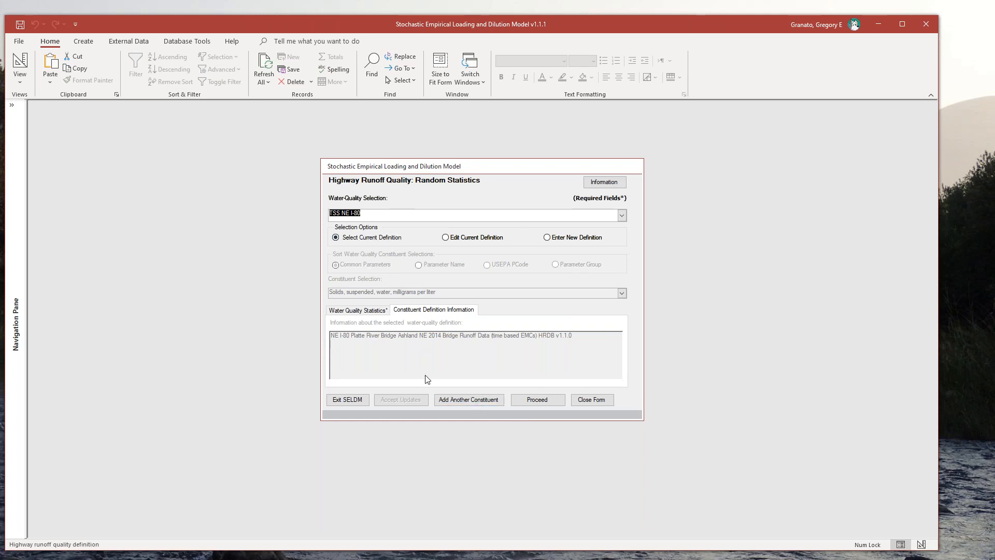
Open the saved TSS NE I-80 definition for editing to check its statistics and close the random-statistics form.
{"action": "left_click", "coordinate": [445, 237]}
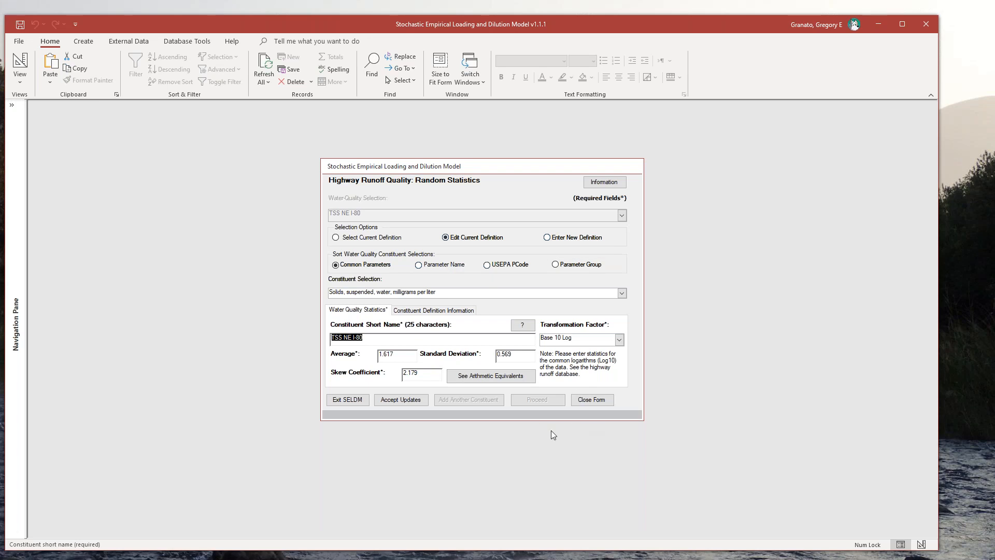
{"action": "left_click", "coordinate": [592, 401]}
{"action": "left_click", "coordinate": [529, 332]}
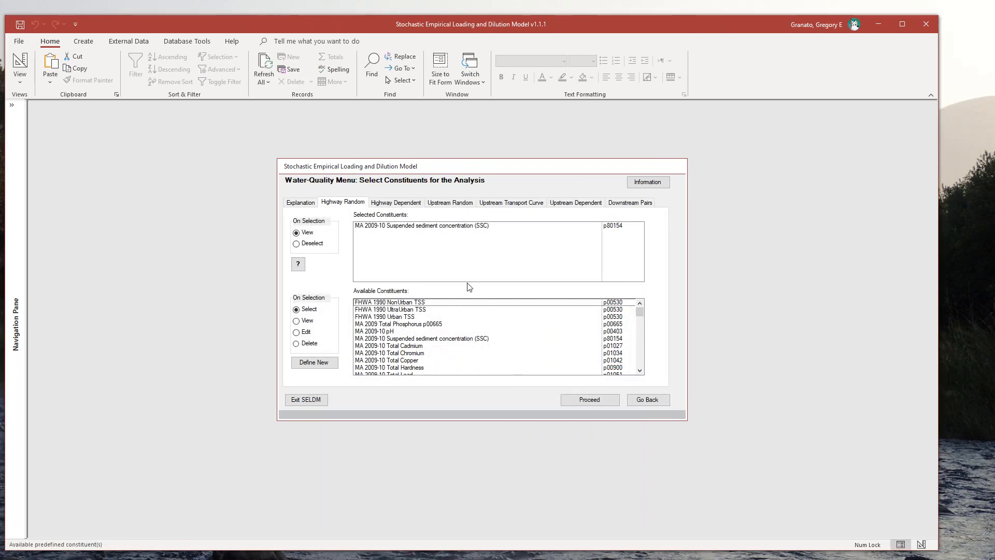
Add TSS NE I-80 from the available highway random constituents to the analysis.
{"action": "left_click", "coordinate": [640, 371]}
{"action": "left_click", "coordinate": [640, 371]}
{"action": "left_click", "coordinate": [640, 371]}
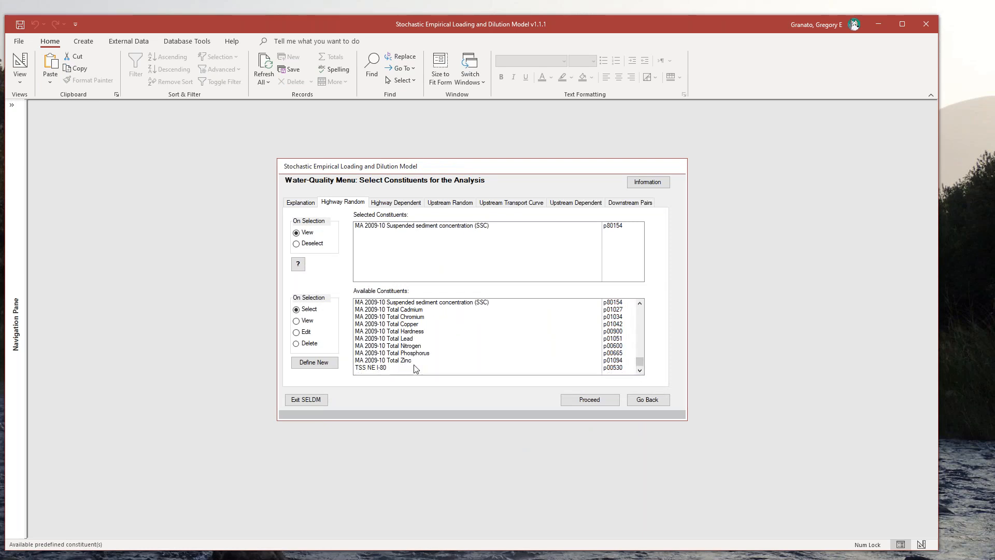
{"action": "left_click", "coordinate": [365, 368]}
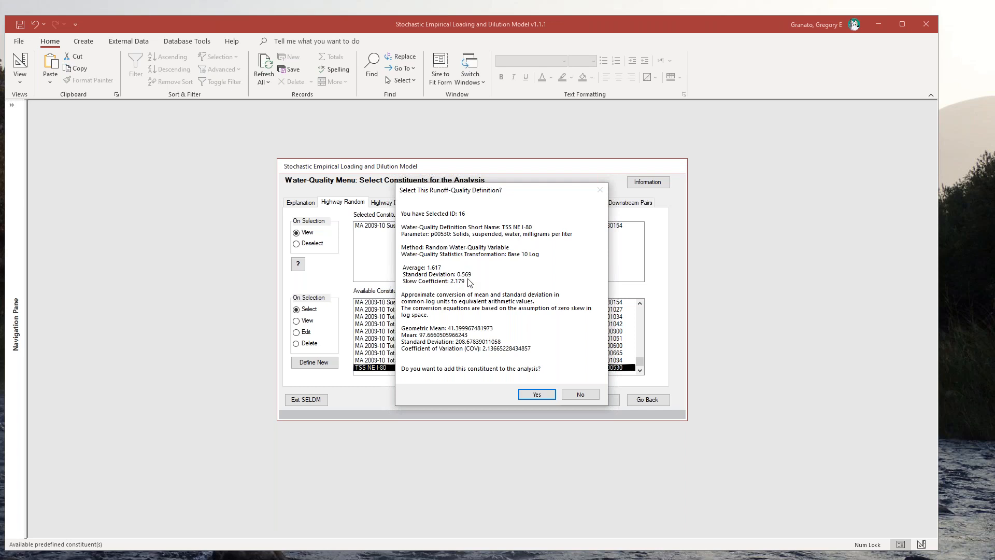
{"action": "left_click", "coordinate": [537, 395]}
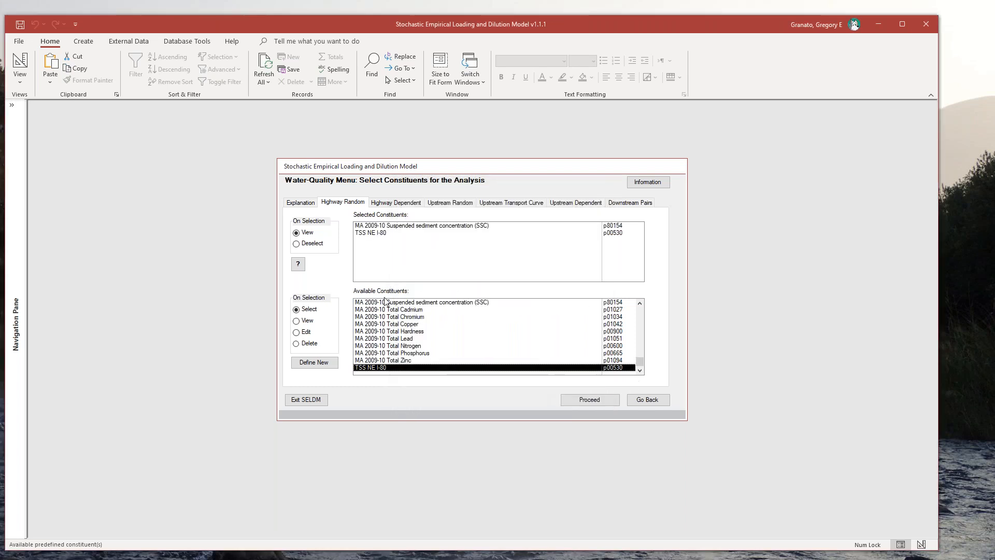
Create a dependent highway-runoff definition named "Total Cu from NE TSS" with Solids, suspended, water, milligrams per liter as the explanatory parameter.
{"action": "left_click", "coordinate": [411, 204]}
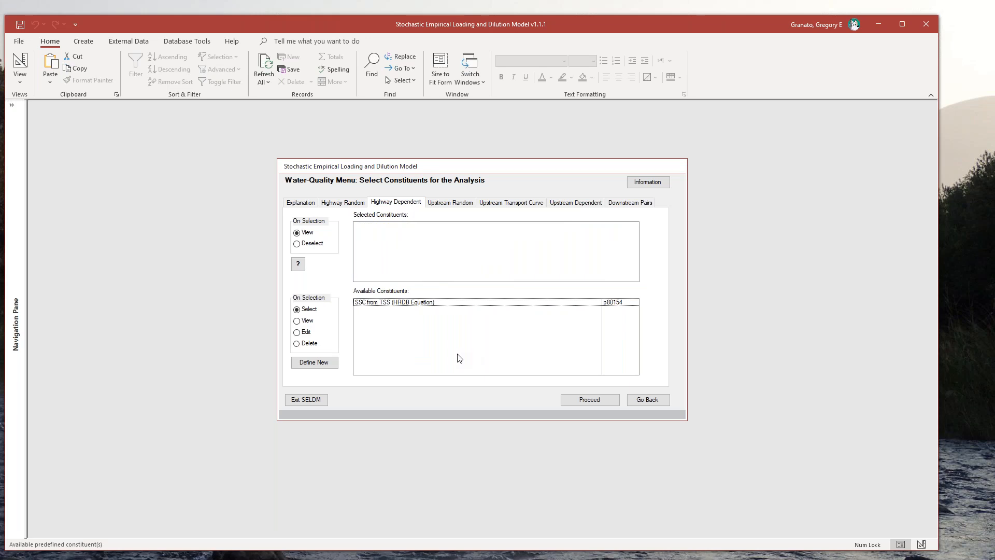
{"action": "left_click", "coordinate": [310, 366]}
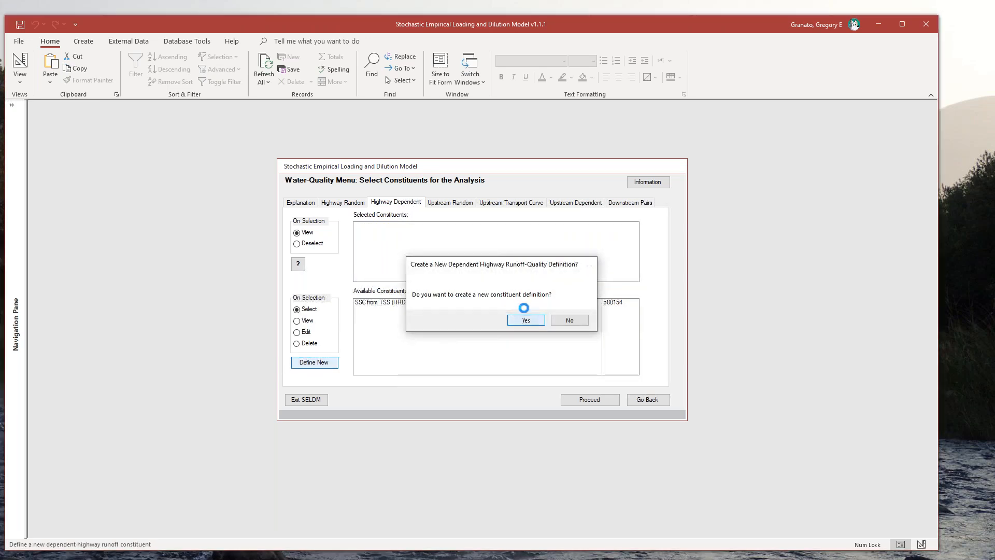
{"action": "left_click", "coordinate": [521, 320]}
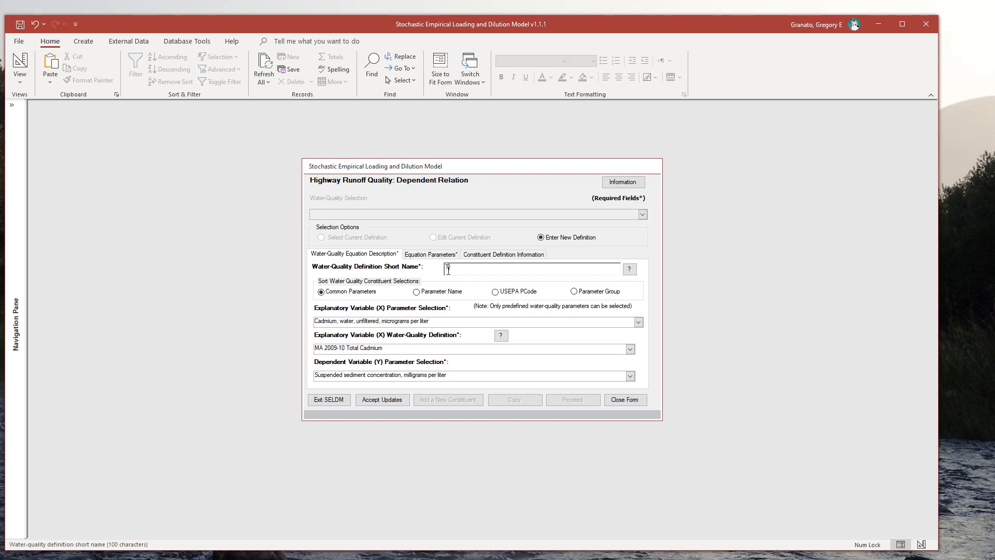
{"action": "type", "text": "Total Cu from NE TSS"}
{"action": "left_click", "coordinate": [638, 323]}
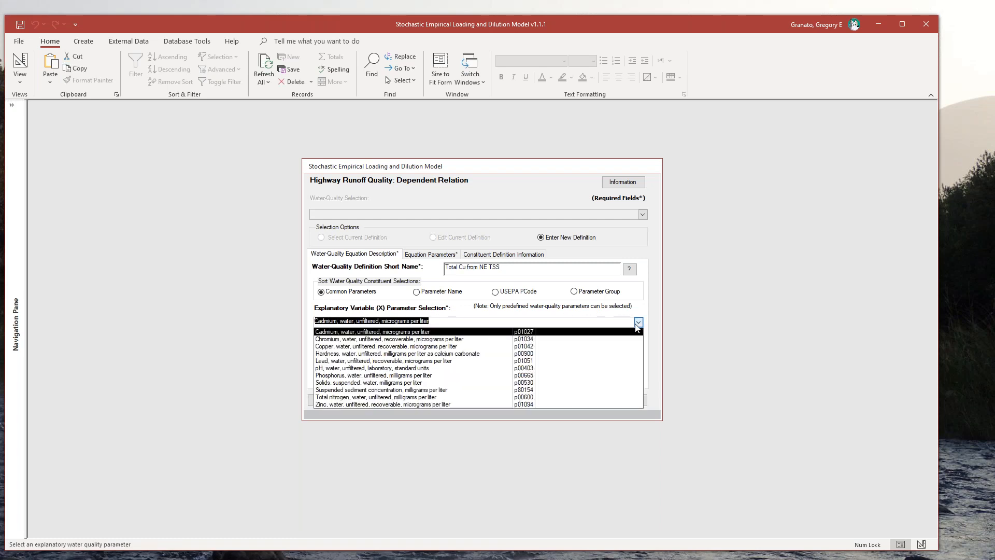
{"action": "left_click", "coordinate": [424, 383]}
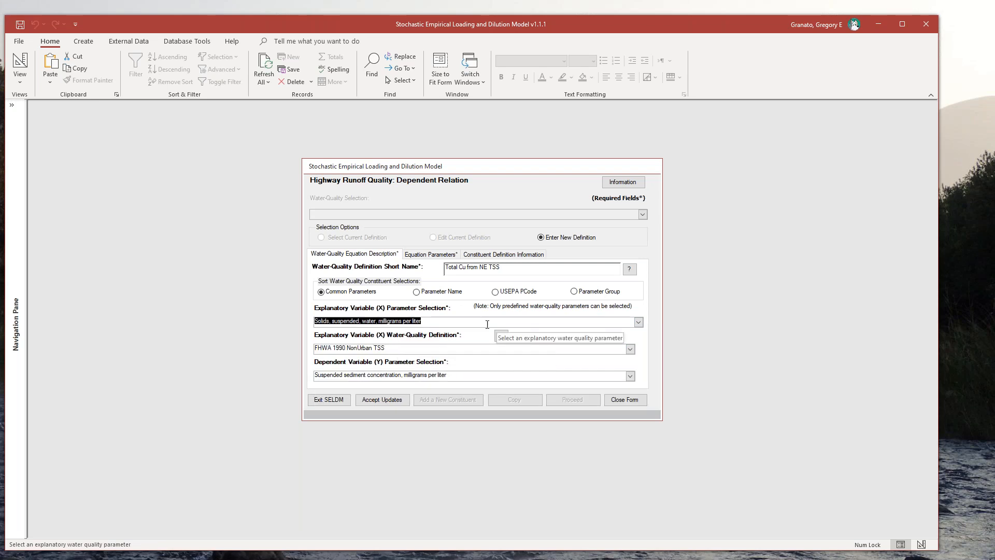
Change the explanatory variable parameter to Copper, water, unfiltered, recoverable, micrograms per liter.
{"action": "type", "text": "copper"}
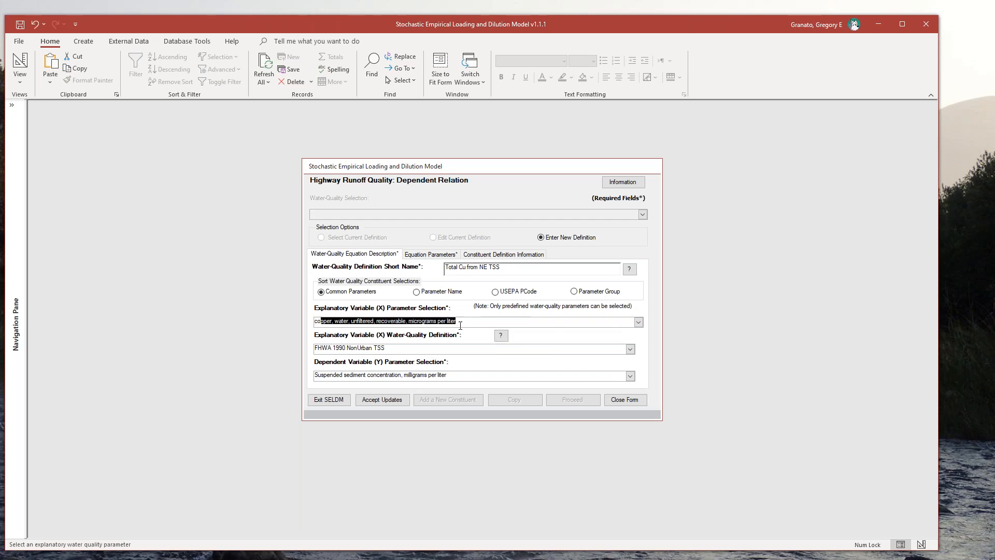
{"action": "left_click", "coordinate": [466, 324]}
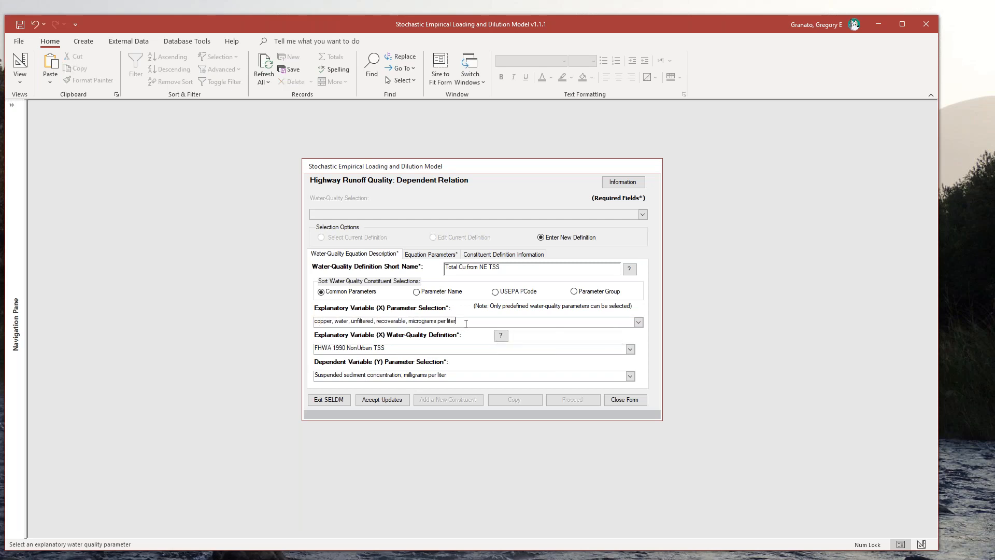
{"action": "left_click", "coordinate": [640, 324]}
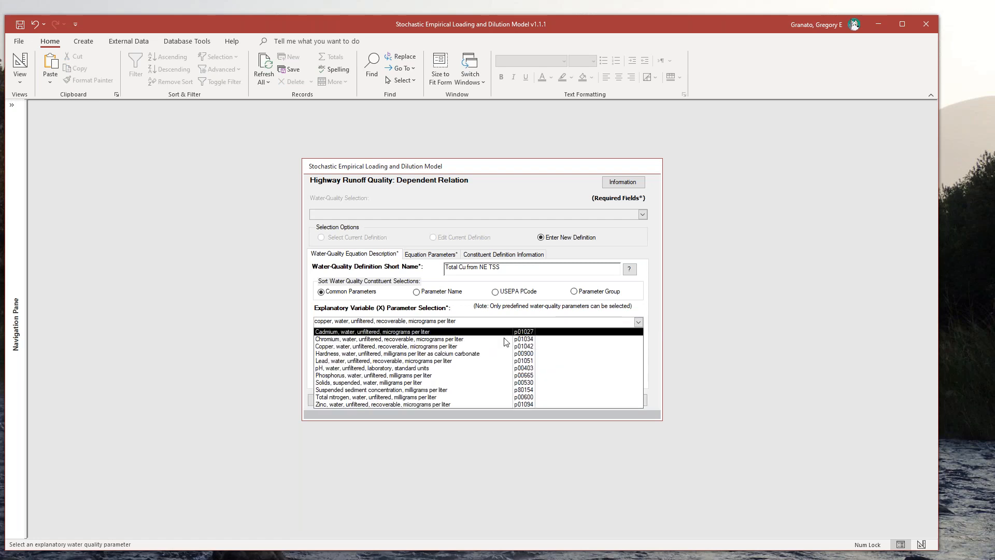
{"action": "left_click", "coordinate": [421, 345]}
Try to enter tss as the explanatory variable's water-quality definition, and select MA 2009-10 Total Copper instead.
{"action": "left_click_drag", "start_coordinate": [385, 349], "coordinate": [303, 346]}
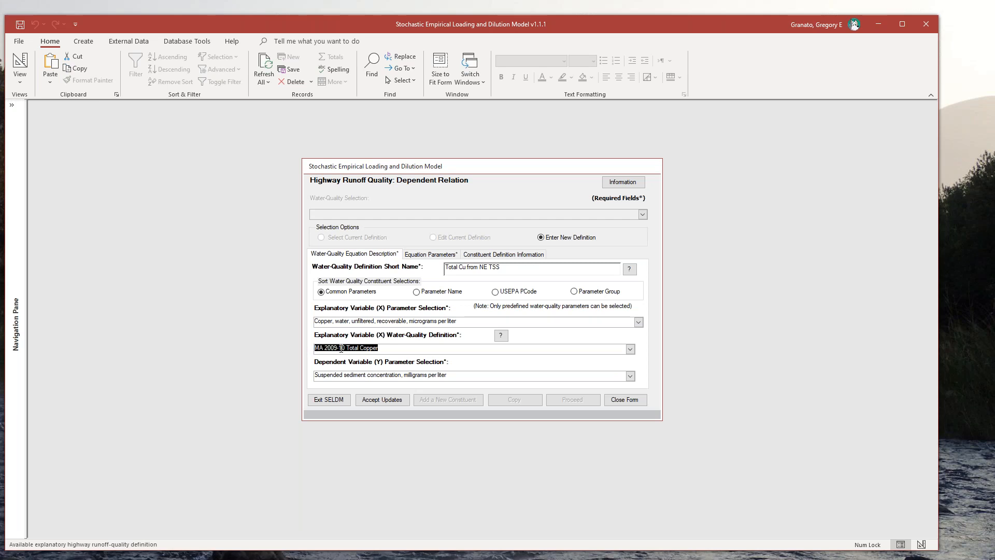
{"action": "type", "text": "tss"}
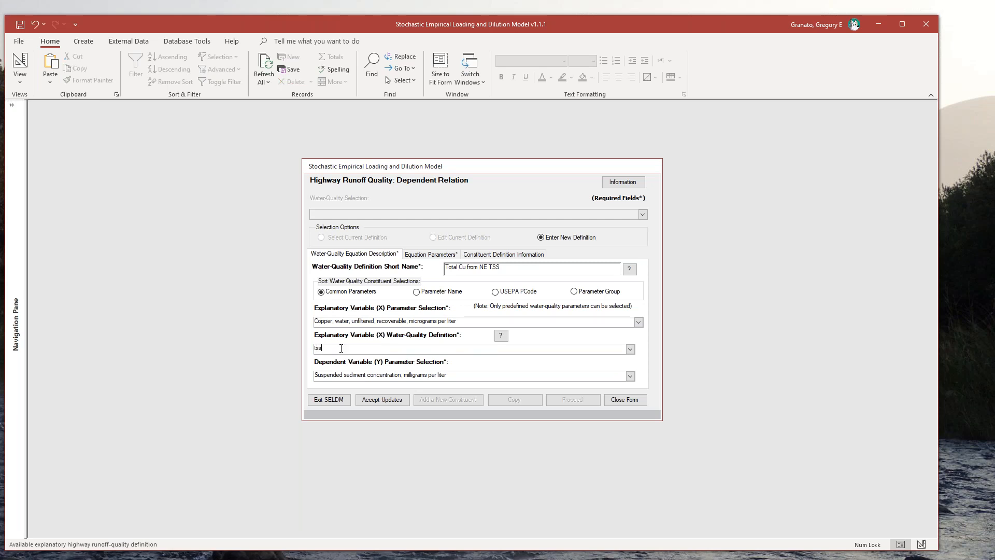
{"action": "left_click", "coordinate": [628, 348]}
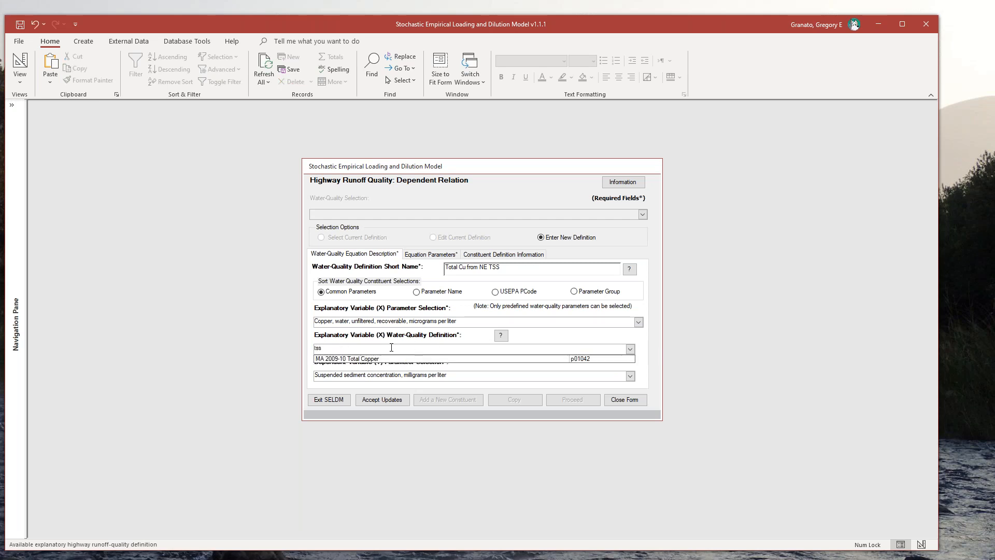
{"action": "left_click_drag", "start_coordinate": [324, 348], "coordinate": [313, 348]}
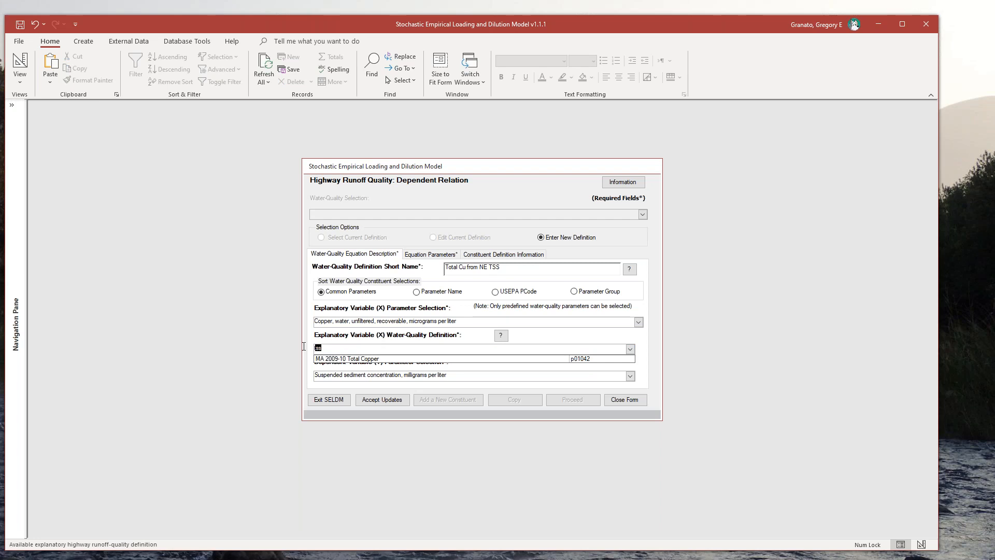
{"action": "left_click", "coordinate": [347, 338]}
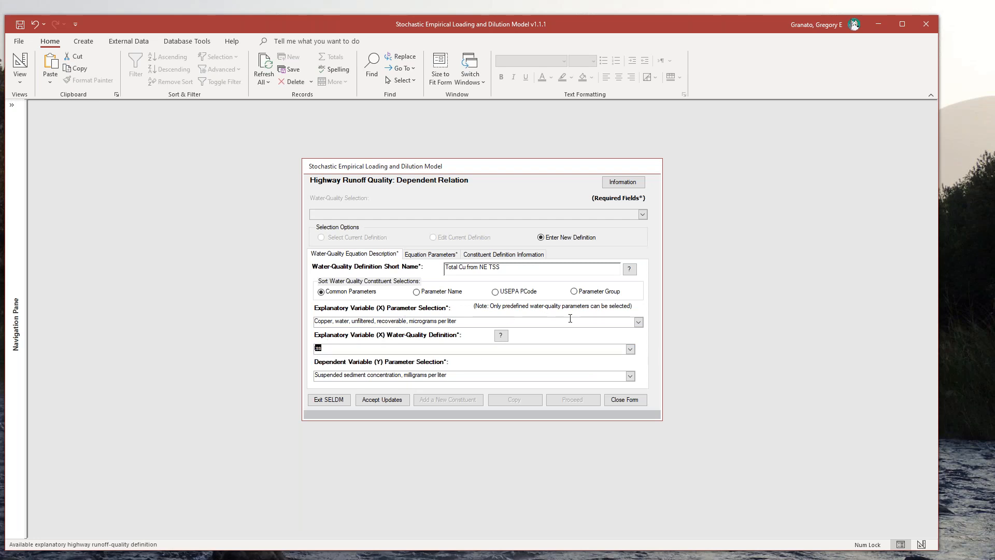
{"action": "left_click", "coordinate": [475, 323]}
{"action": "left_click", "coordinate": [513, 317]}
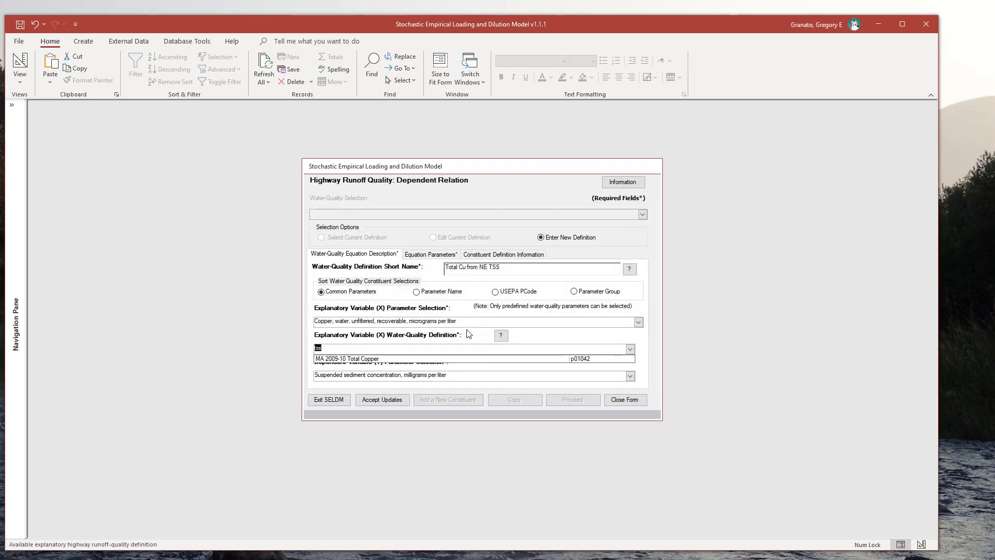
{"action": "left_click", "coordinate": [469, 333]}
{"action": "left_click", "coordinate": [628, 349]}
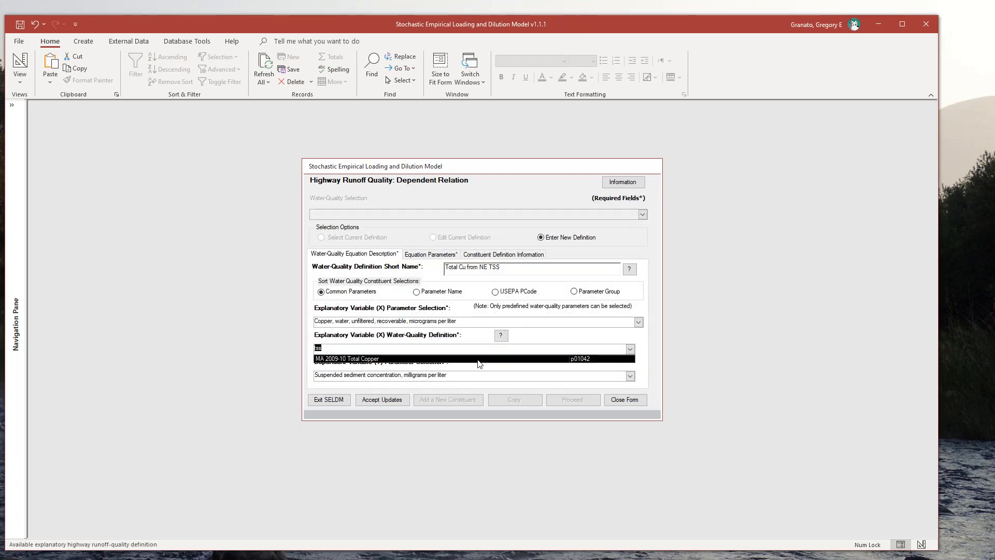
{"action": "left_click", "coordinate": [402, 363]}
Set the explanatory variable parameter to Solids, suspended, water, milligrams per liter in the dependent relation.
{"action": "left_click", "coordinate": [400, 322]}
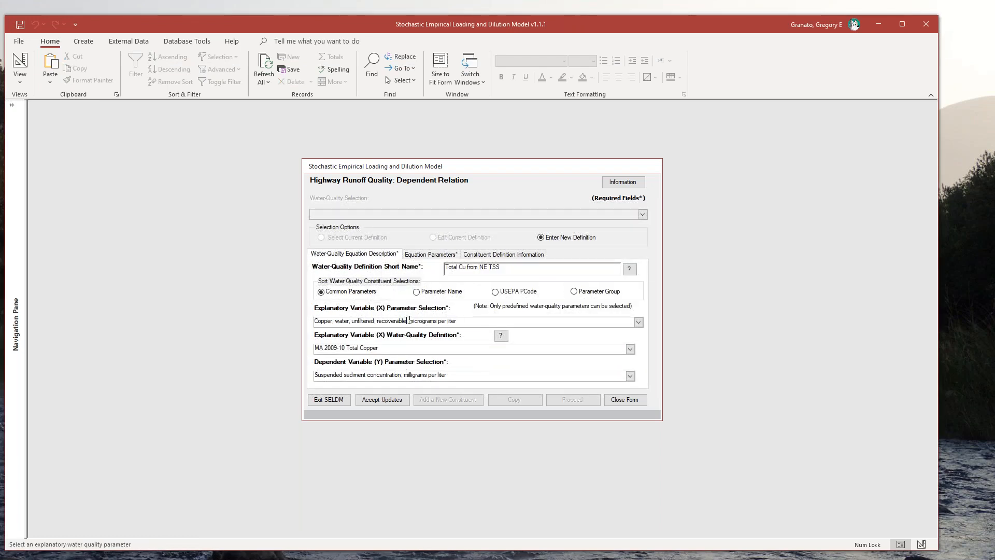
{"action": "left_click", "coordinate": [638, 322]}
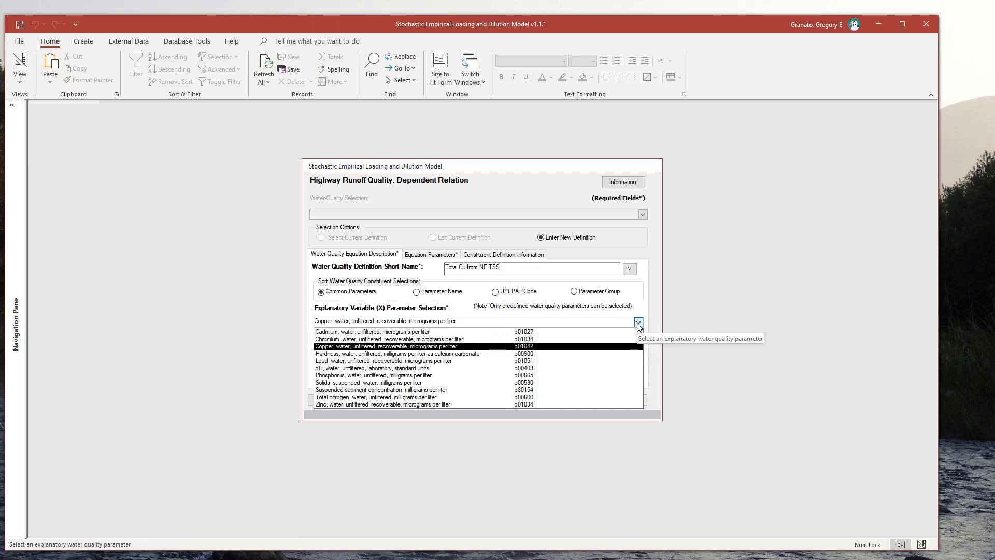
{"action": "type", "text": "sol"}
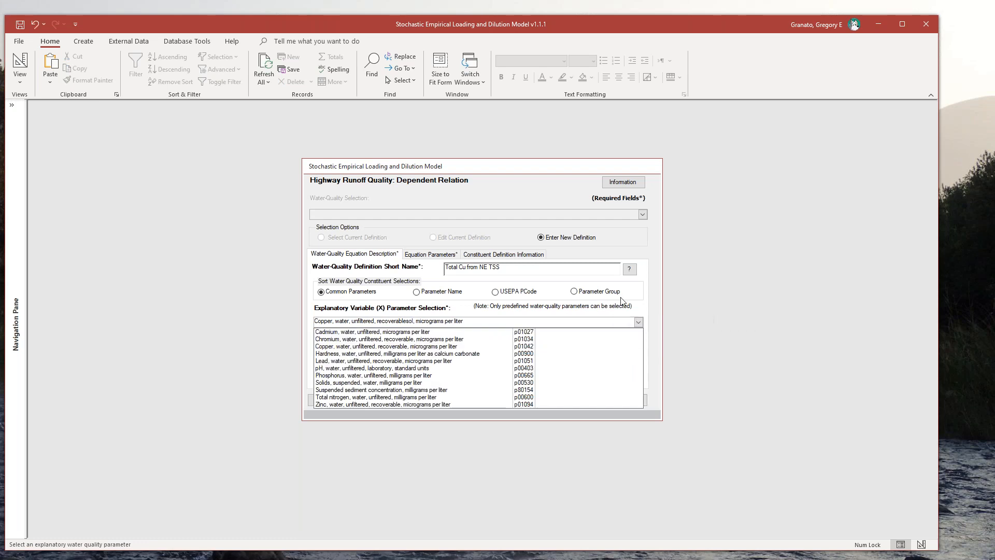
{"action": "left_click", "coordinate": [402, 383]}
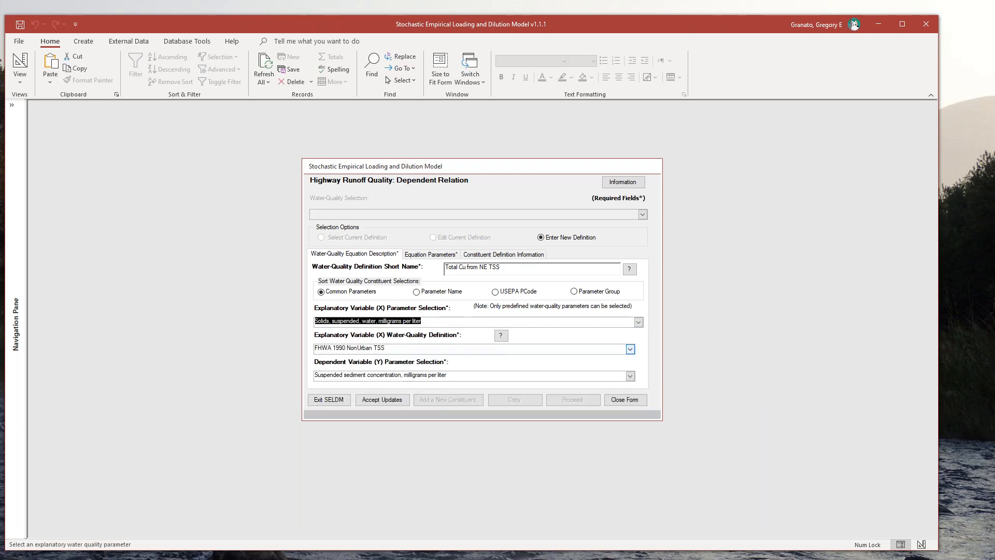
Select TSS NE I-80 as the explanatory water-quality definition and Copper, water, unfiltered, recoverable, micrograms per liter as the dependent parameter.
{"action": "left_click", "coordinate": [630, 348]}
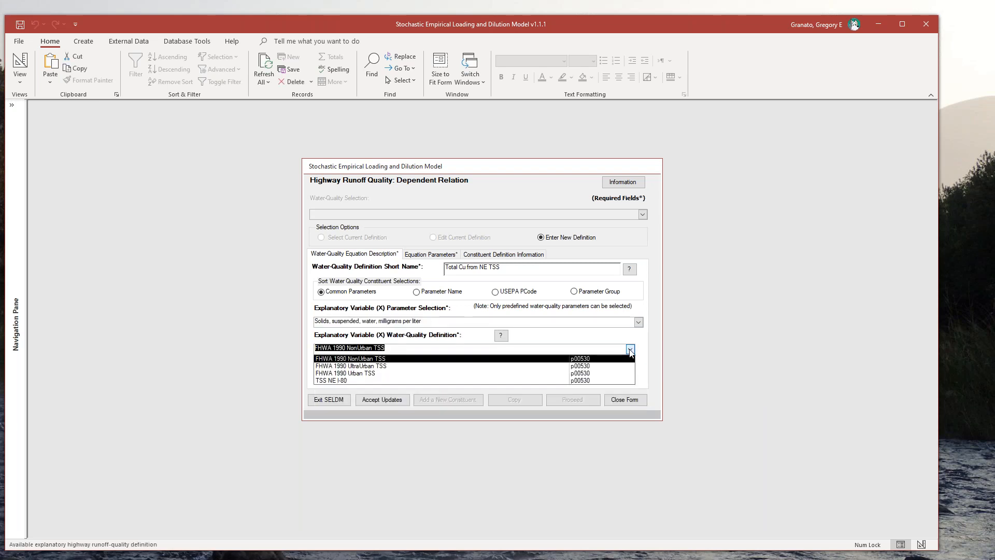
{"action": "left_click", "coordinate": [330, 382]}
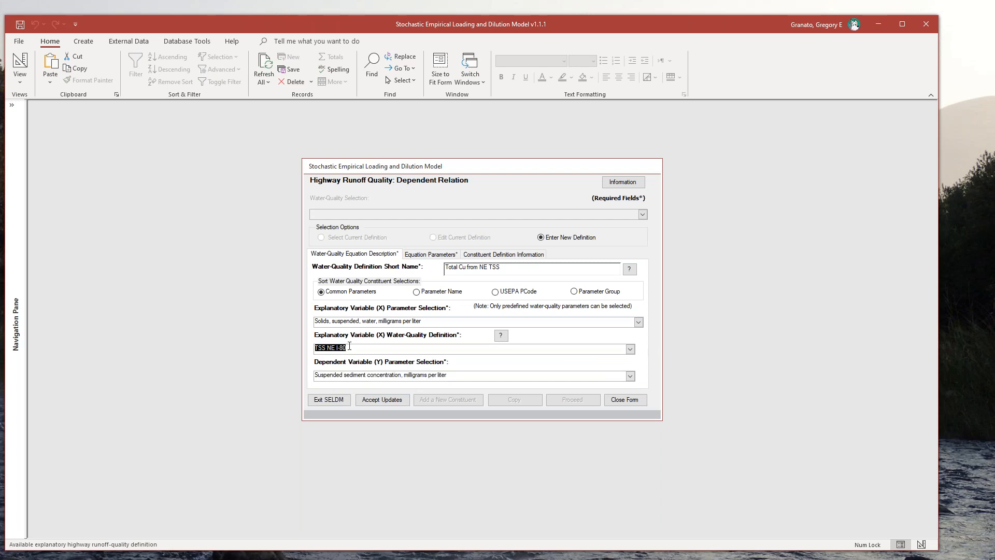
{"action": "left_click", "coordinate": [630, 376]}
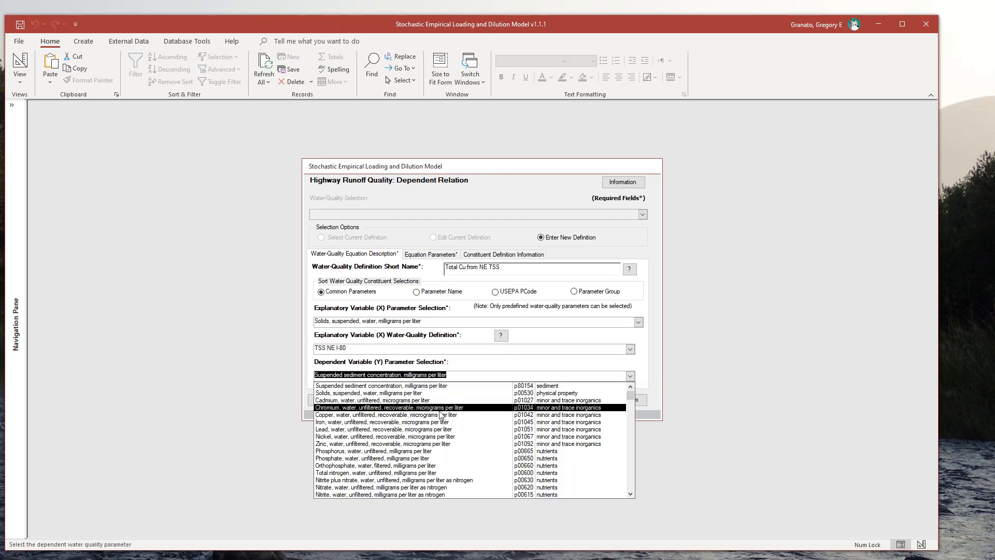
{"action": "left_click", "coordinate": [440, 415]}
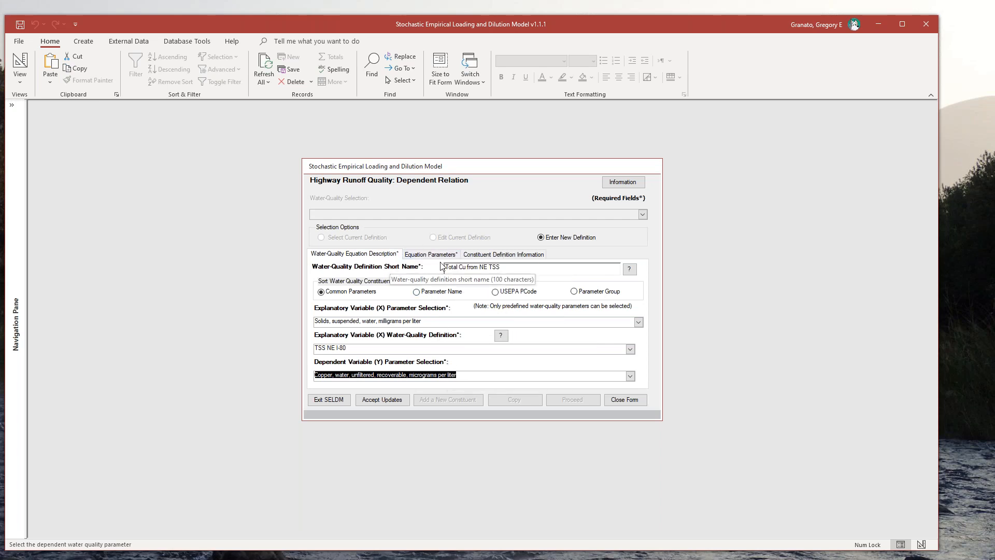
Open the dependent relation's equation parameters and switch to Excel to bring up Sheet6 of WaterQualitySandbox.xlsx.
{"action": "left_click", "coordinate": [424, 257]}
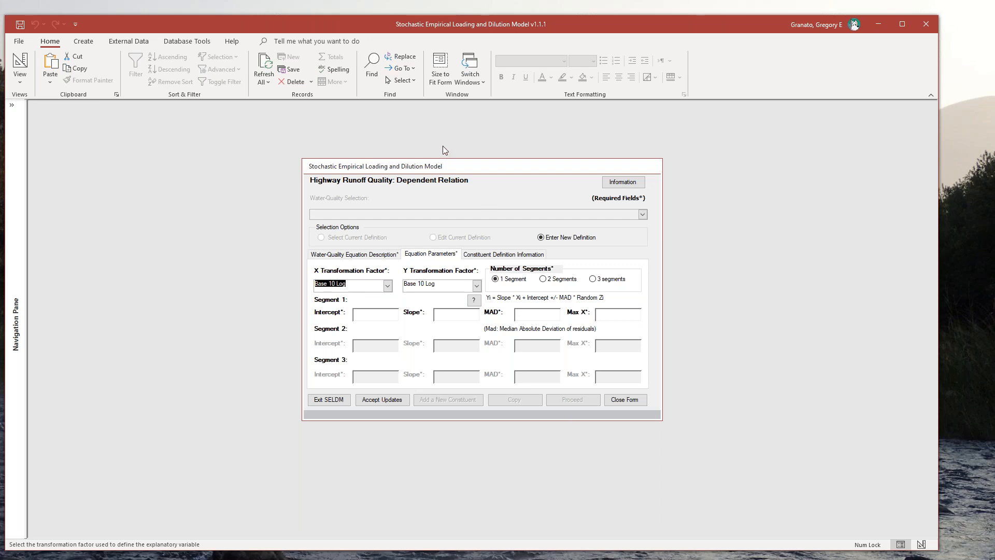
{"action": "left_click_drag", "start_coordinate": [710, 16], "coordinate": [710, 101]}
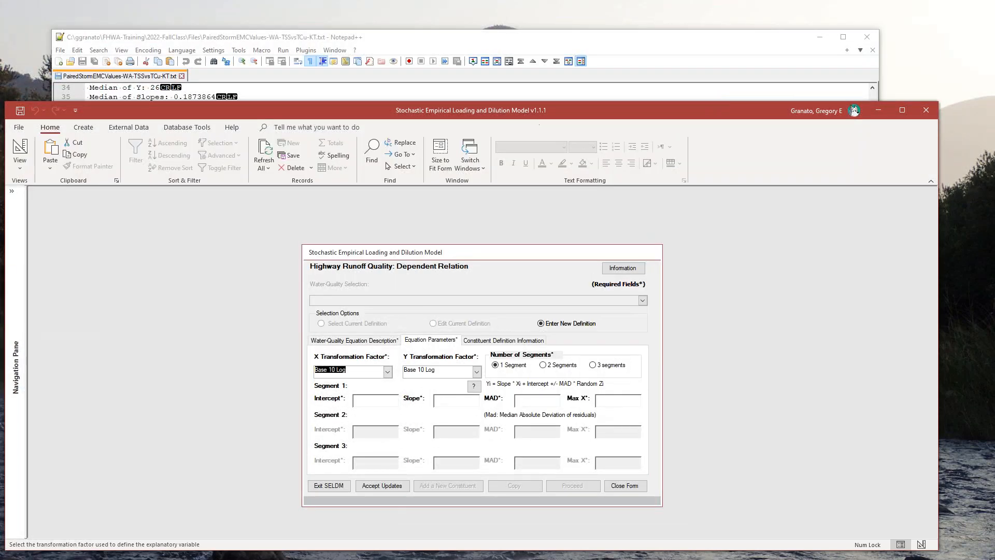
{"action": "left_click_drag", "start_coordinate": [0, 116], "coordinate": [658, 30]}
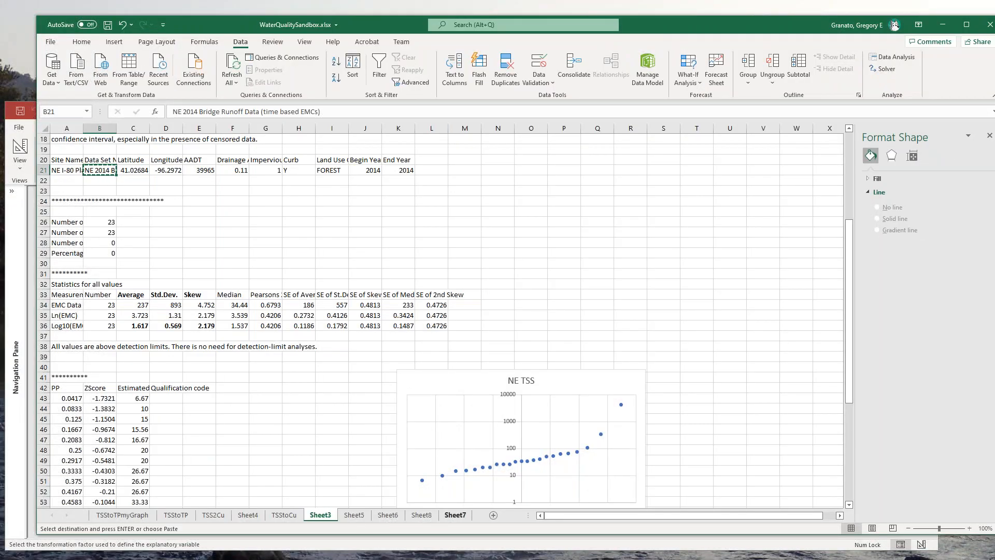
{"action": "left_click", "coordinate": [455, 515]}
{"action": "left_click", "coordinate": [422, 515]}
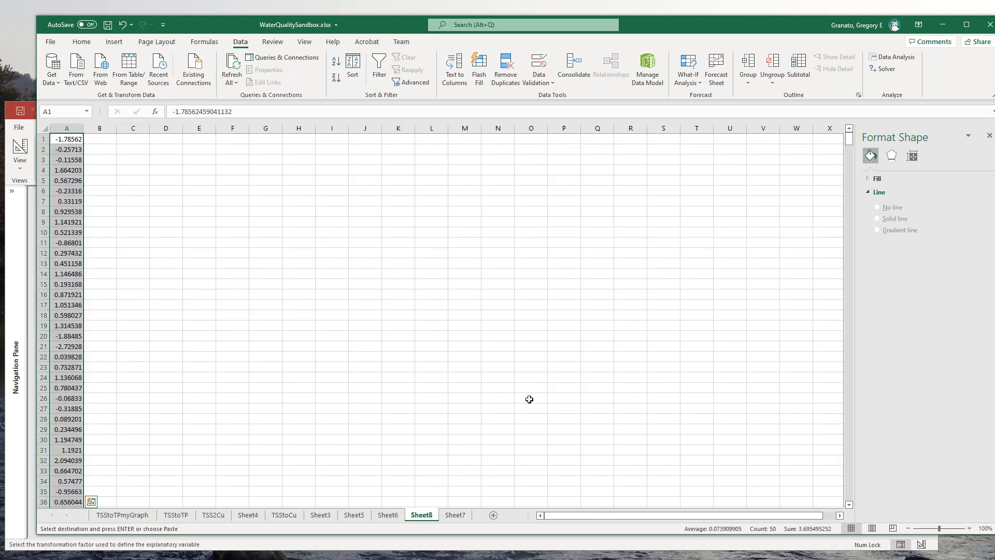
{"action": "left_click", "coordinate": [387, 515]}
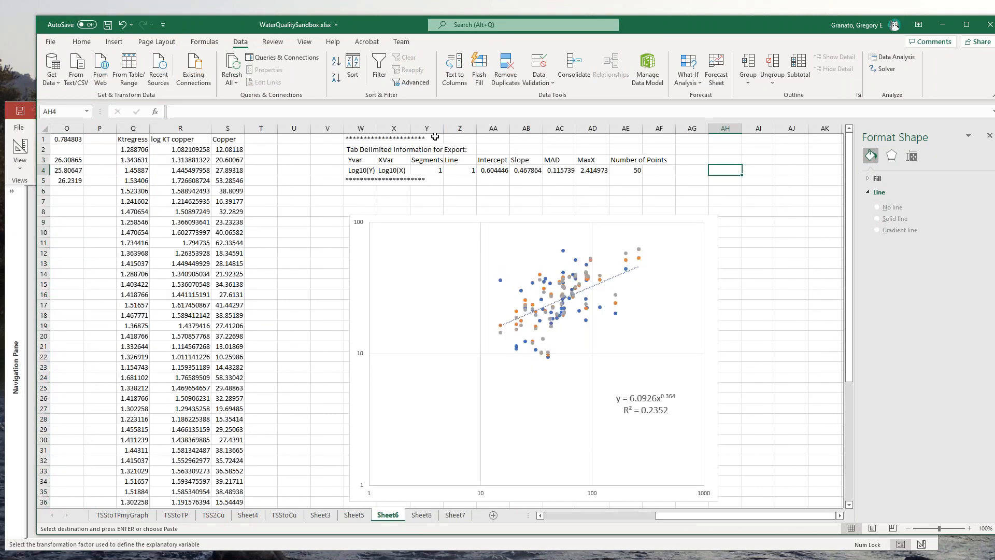
Make the Intercept, Slope, MAD and MaxX headings and their values bold on Sheet6.
{"action": "left_click_drag", "start_coordinate": [489, 170], "coordinate": [599, 170]}
{"action": "left_click_drag", "start_coordinate": [493, 159], "coordinate": [584, 165]}
{"action": "right_click", "coordinate": [584, 165]}
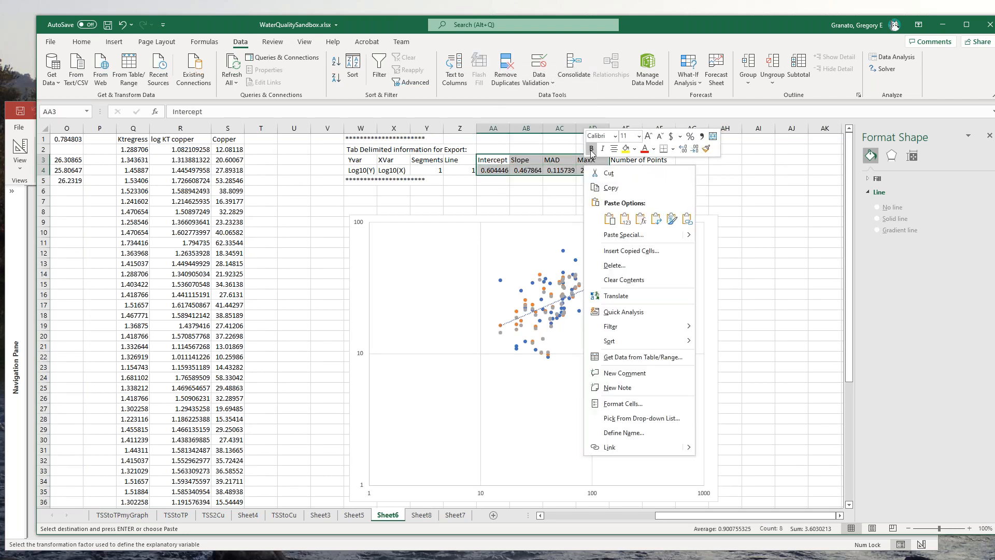
{"action": "left_click", "coordinate": [591, 151]}
Switch back to SELDM and place its window below the regression coefficients row of the Excel workbook.
{"action": "double_click", "coordinate": [709, 23]}
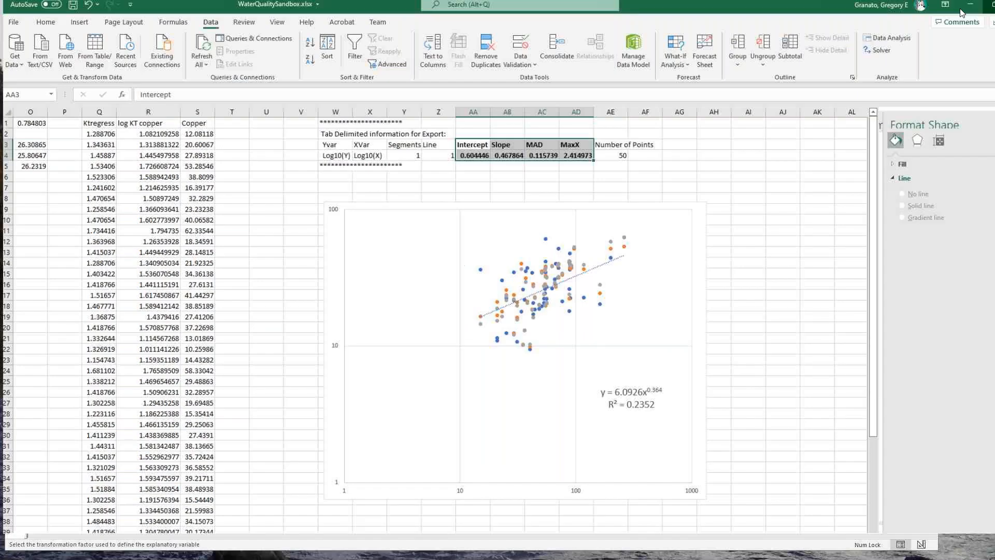
{"action": "left_click", "coordinate": [959, 8]}
{"action": "left_click", "coordinate": [7, 320]}
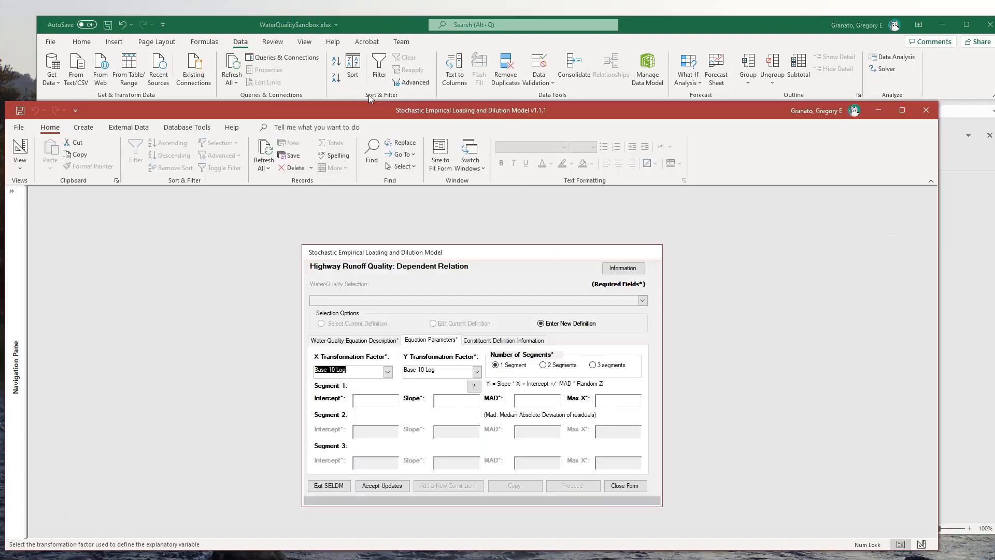
{"action": "left_click_drag", "start_coordinate": [555, 102], "coordinate": [555, 181]}
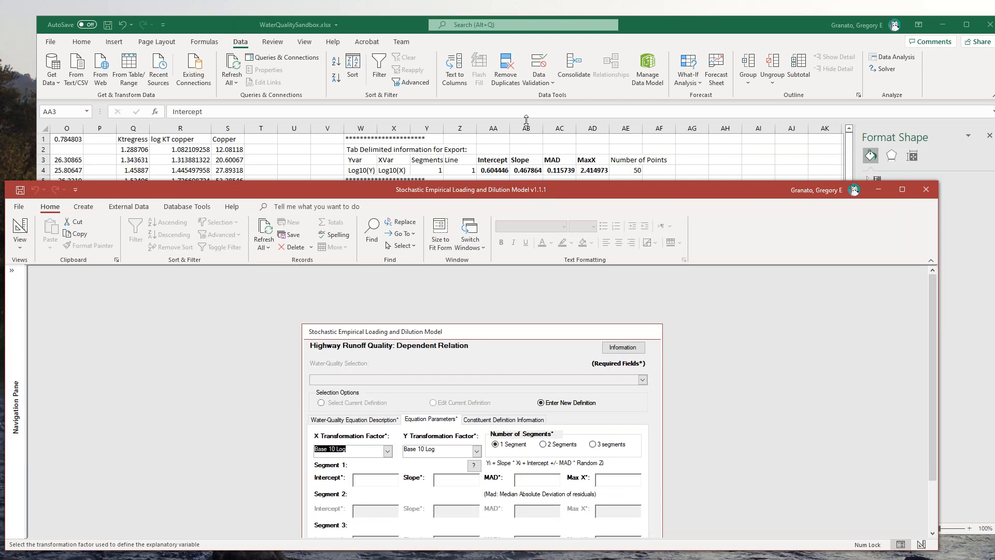
Copy the intercept 0.6044459 from the Excel sheet into segment 1's intercept in SELDM.
{"action": "left_click", "coordinate": [505, 172]}
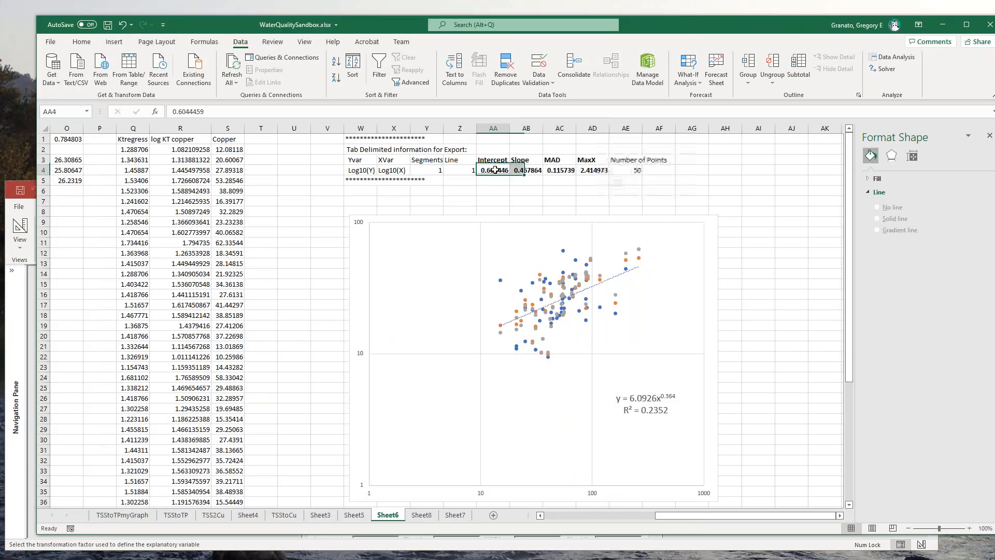
{"action": "double_click", "coordinate": [199, 110]}
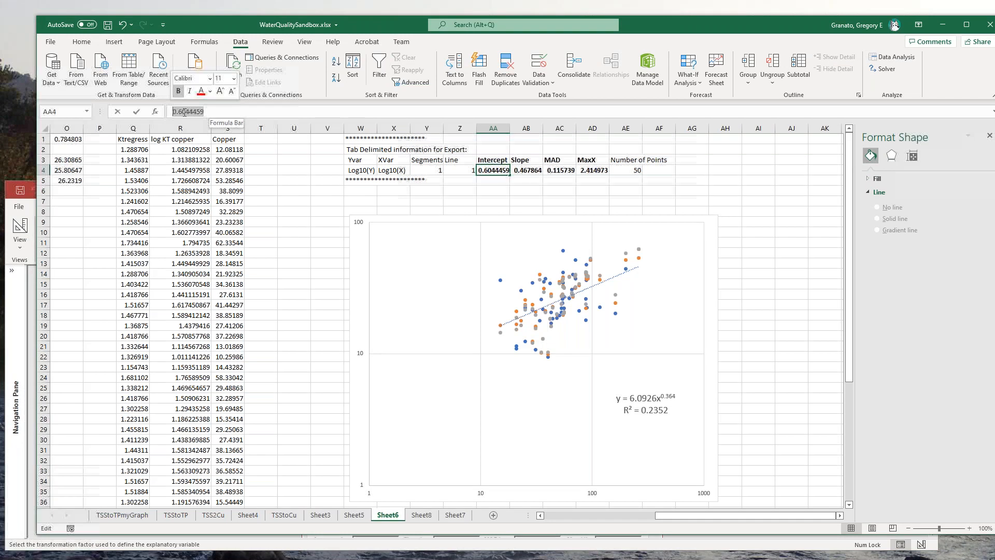
{"action": "right_click", "coordinate": [188, 112]}
{"action": "left_click", "coordinate": [213, 134]}
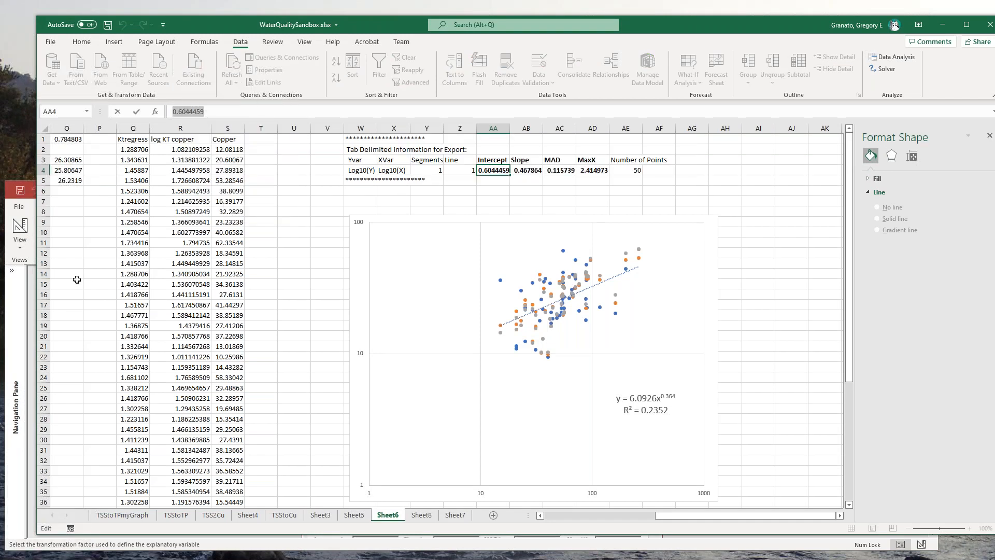
{"action": "left_click", "coordinate": [11, 187]}
{"action": "left_click", "coordinate": [368, 479]}
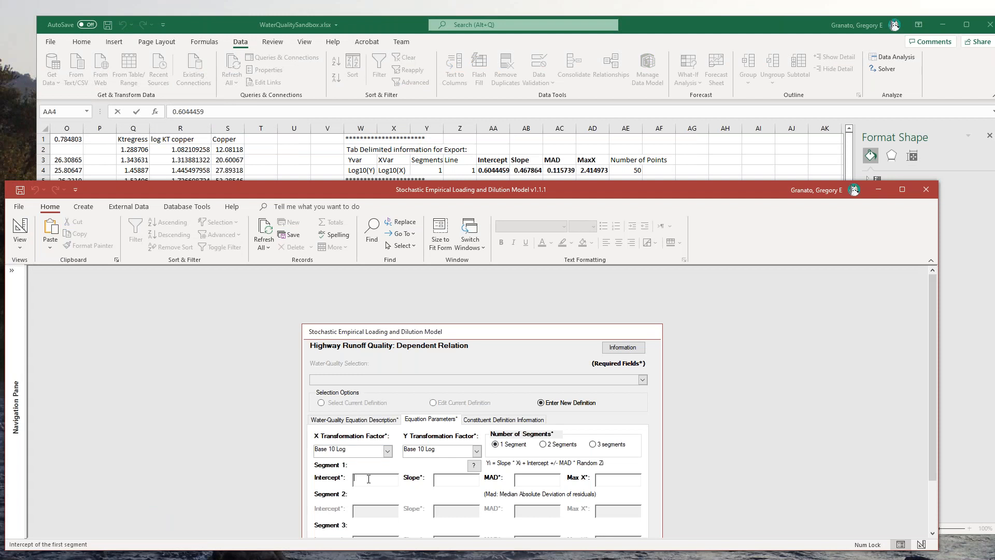
{"action": "key", "text": "ctrl+v"}
Copy the slope 0.4678637 from the Excel sheet into segment 1's slope in SELDM.
{"action": "left_click", "coordinate": [539, 169]}
{"action": "left_click", "coordinate": [522, 170]}
{"action": "double_click", "coordinate": [188, 111]}
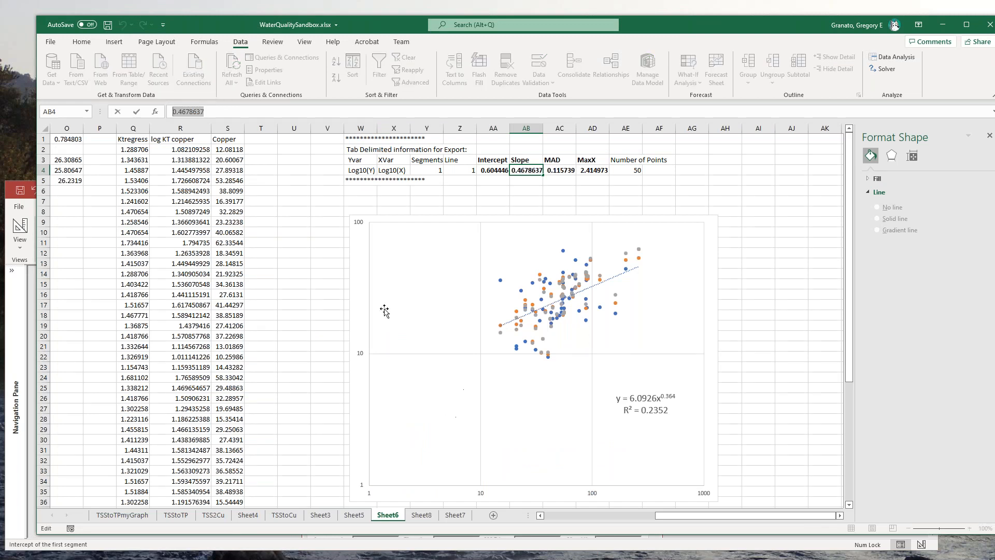
{"action": "left_click", "coordinate": [242, 548]}
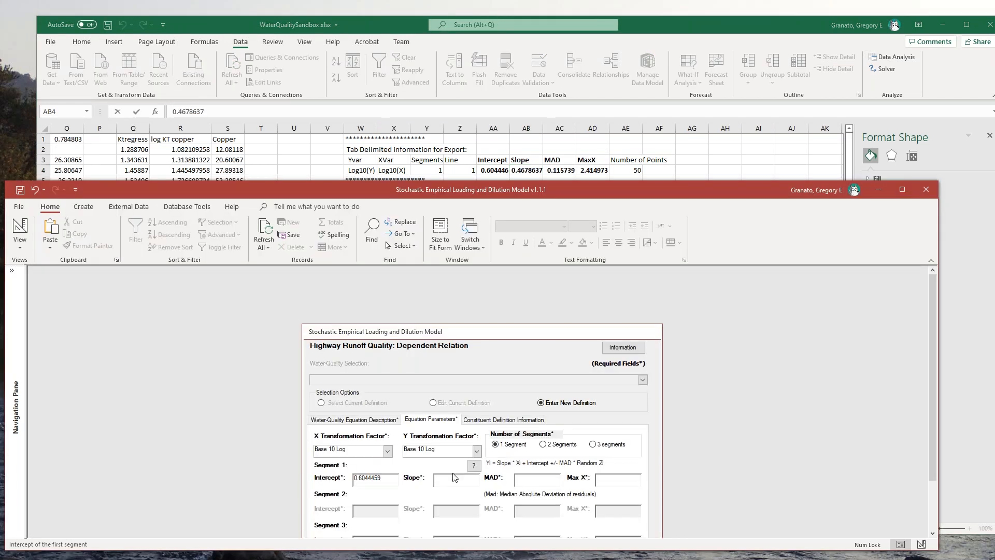
{"action": "left_click", "coordinate": [451, 482]}
{"action": "key", "text": "ctrl+v"}
Copy the MAD 0.1157387 from the Excel sheet into segment 1's MAD in SELDM.
{"action": "left_click", "coordinate": [646, 29]}
{"action": "left_click", "coordinate": [566, 171]}
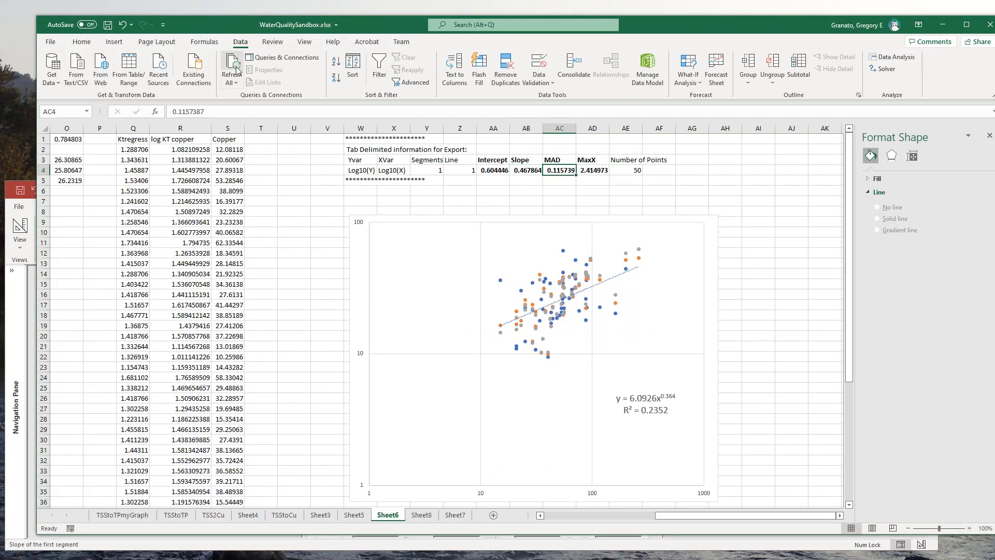
{"action": "left_click", "coordinate": [162, 111]}
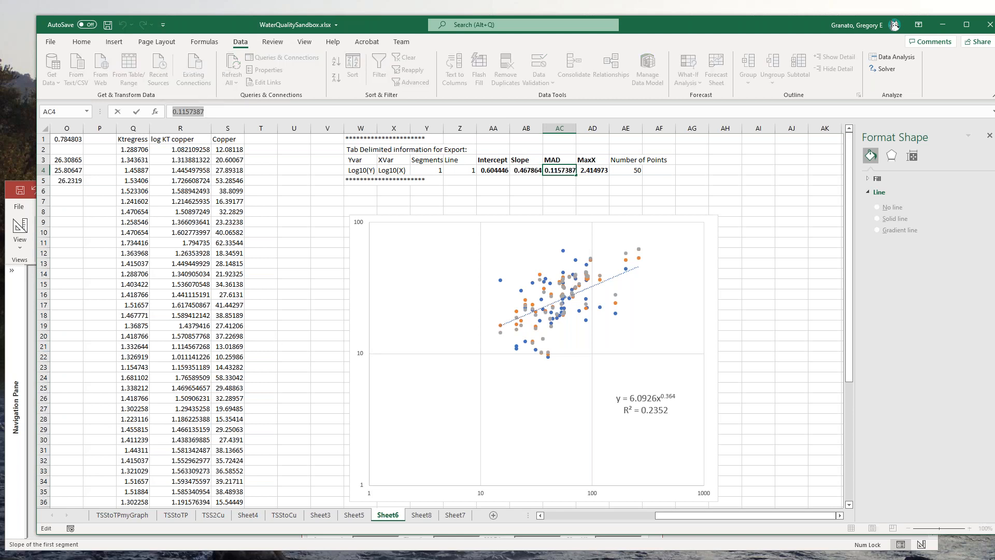
{"action": "left_click", "coordinate": [481, 550]}
{"action": "left_click", "coordinate": [532, 478]}
{"action": "key", "text": "ctrl+v"}
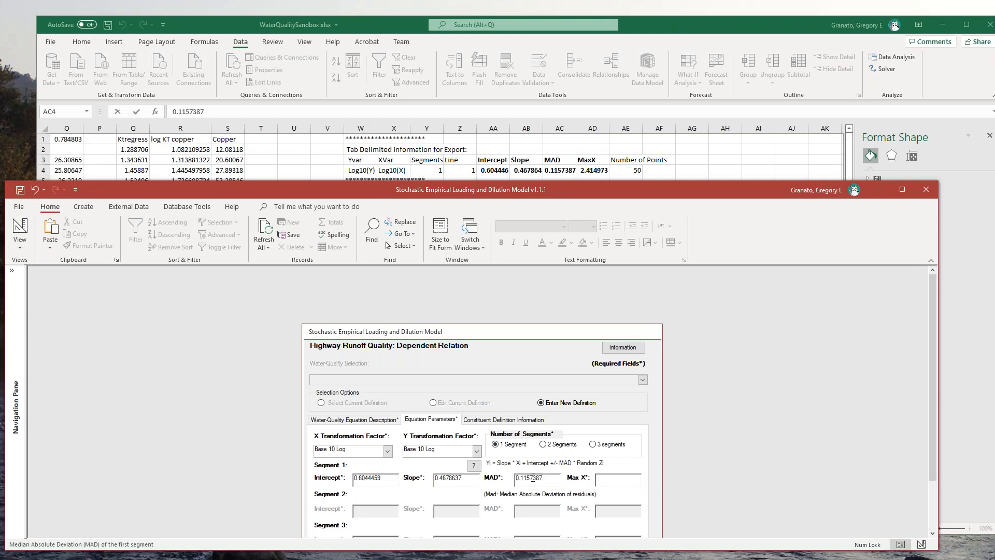
Copy the MaxX 2.414973 from the Excel sheet into segment 1's Max X in SELDM, and enlarge the SELDM window to show the whole form.
{"action": "left_click", "coordinate": [605, 478]}
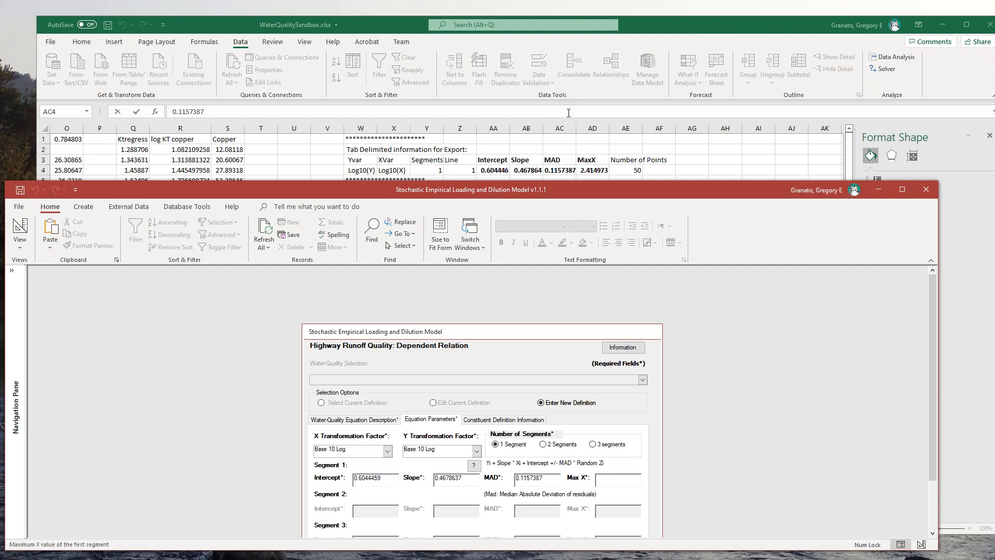
{"action": "left_click", "coordinate": [667, 27]}
{"action": "left_click", "coordinate": [601, 171]}
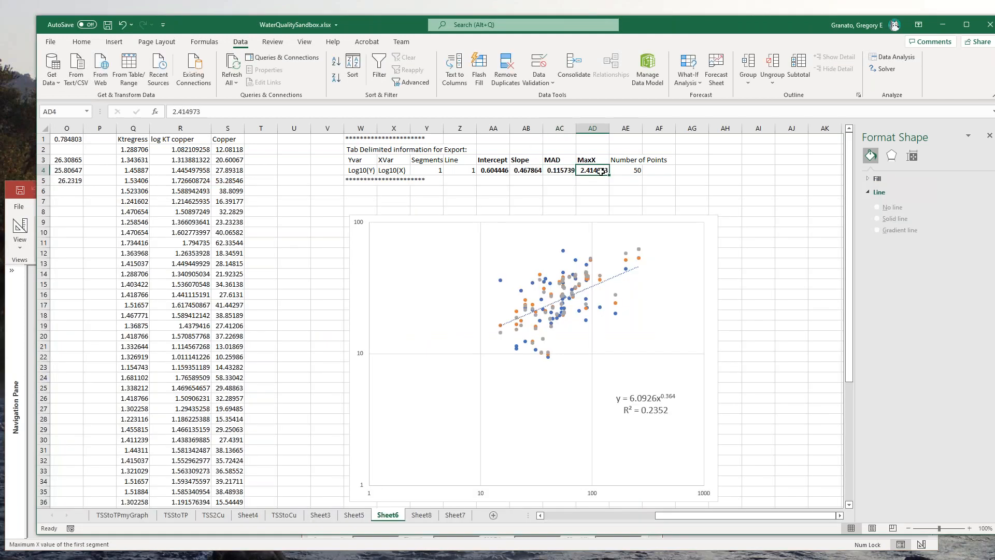
{"action": "key", "text": "ctrl+c"}
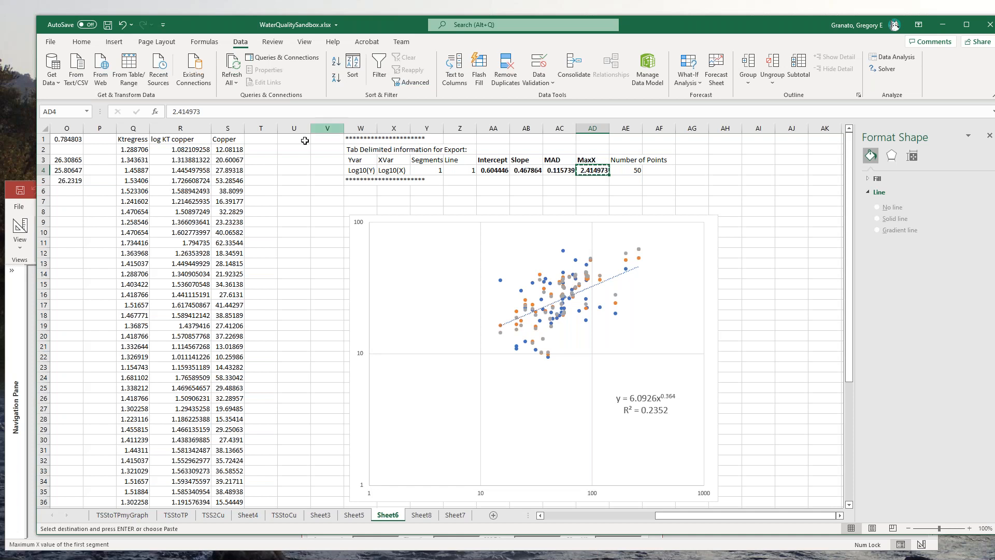
{"action": "left_click", "coordinate": [942, 30]}
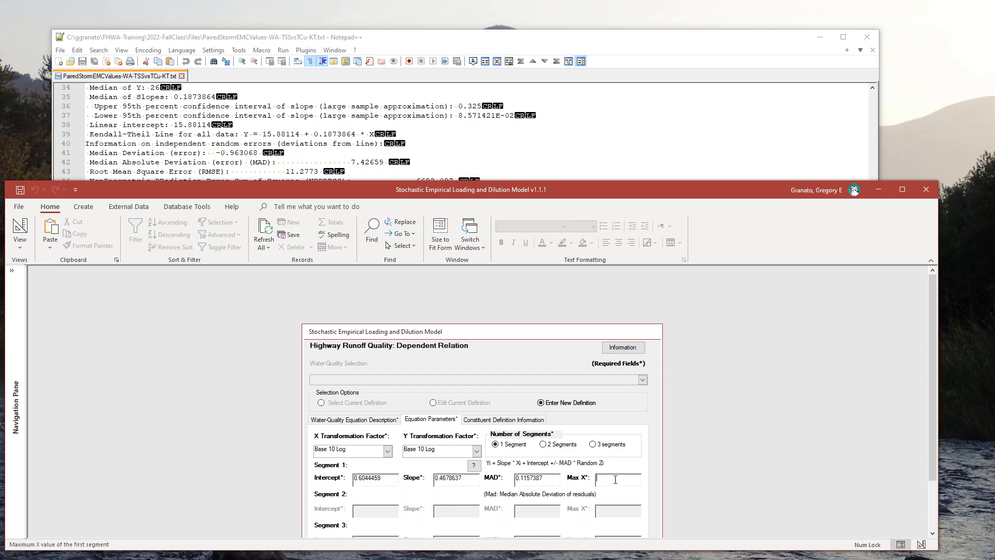
{"action": "key", "text": "ctrl+v"}
{"action": "left_click_drag", "start_coordinate": [594, 192], "coordinate": [609, 46]}
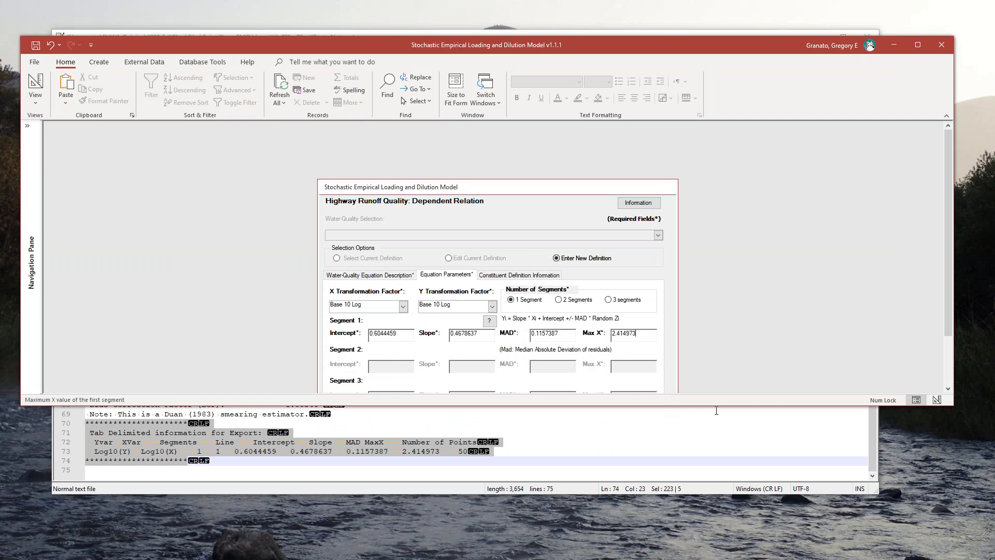
{"action": "left_click_drag", "start_coordinate": [715, 404], "coordinate": [712, 514]}
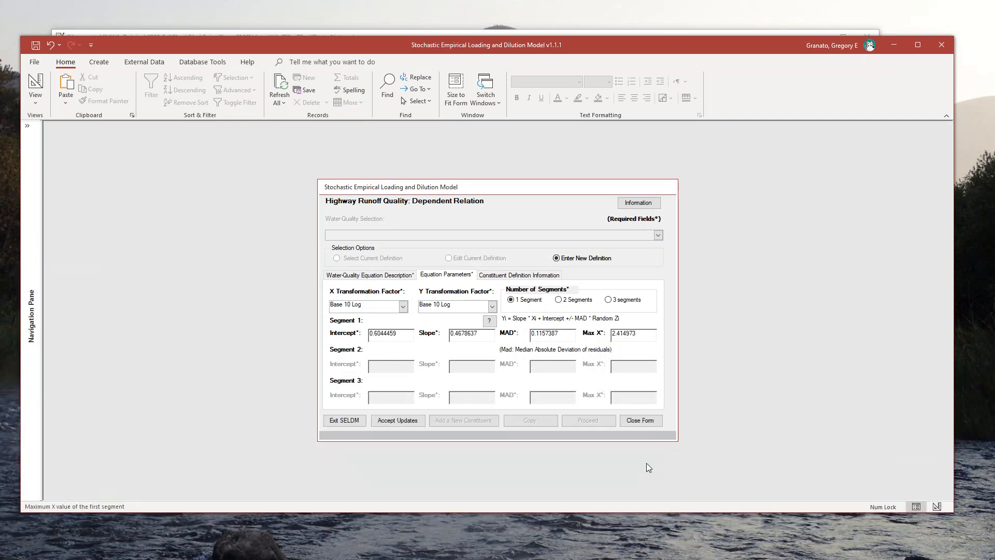
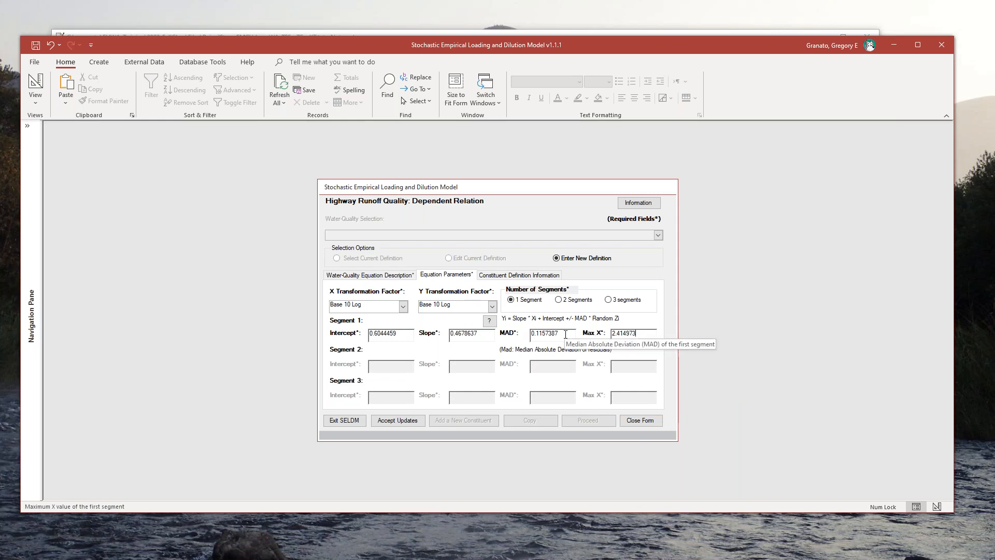
Open the new relation's definition information and copy "WA 2015 Highway Runoff Data" from metadata cell C36 of the Excel workbook.
{"action": "left_click", "coordinate": [506, 276]}
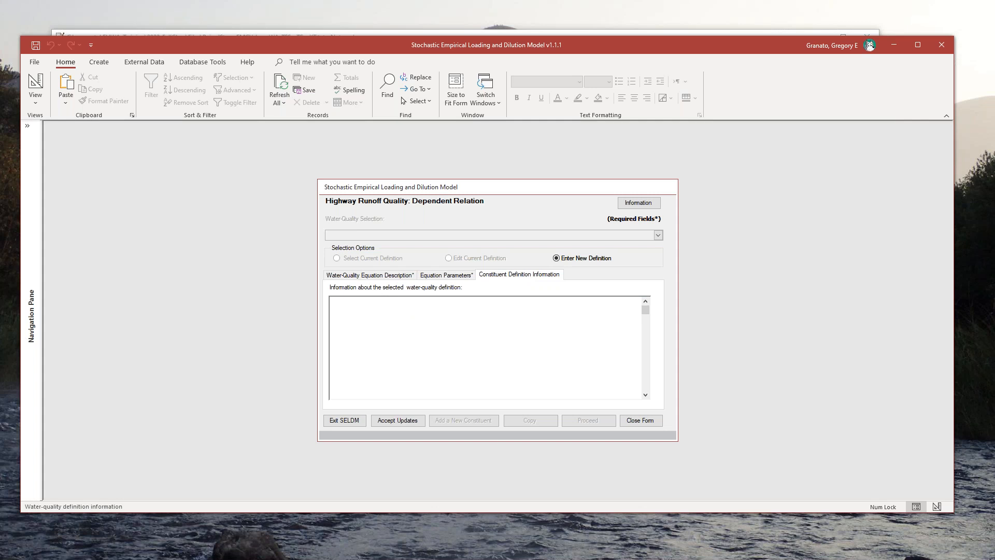
{"action": "key", "text": "alt+Tab"}
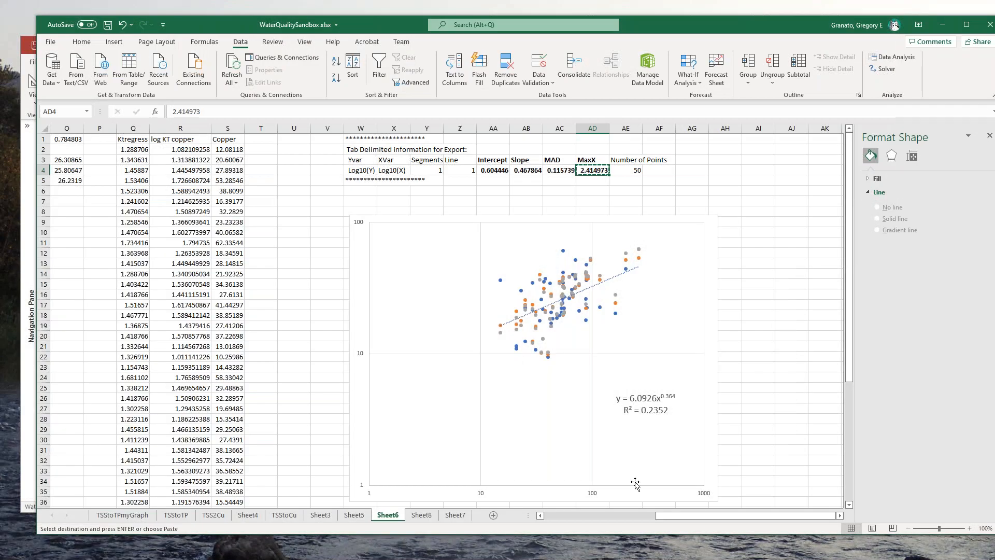
{"action": "left_click_drag", "start_coordinate": [693, 515], "coordinate": [579, 530]}
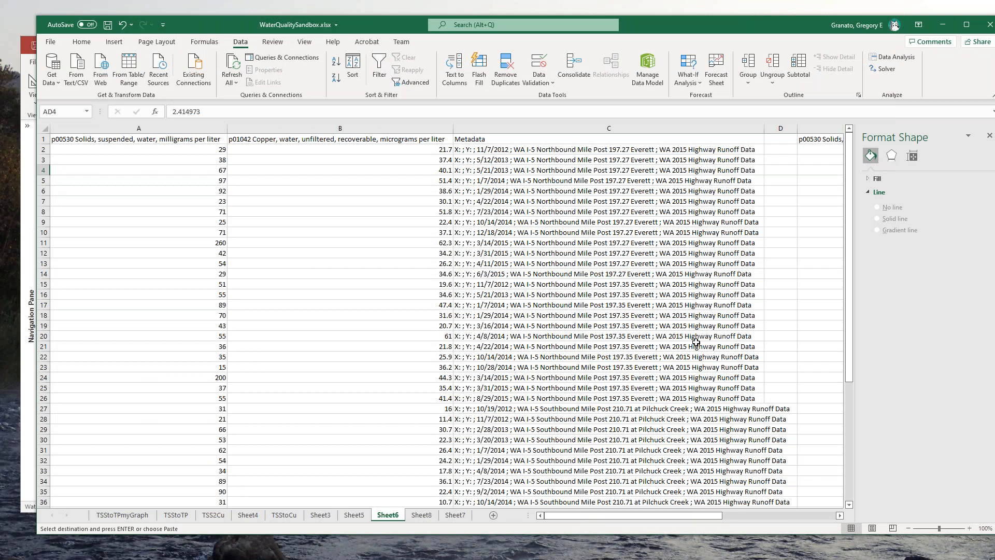
{"action": "left_click_drag", "start_coordinate": [849, 275], "coordinate": [864, 440]}
{"action": "left_click", "coordinate": [485, 327]}
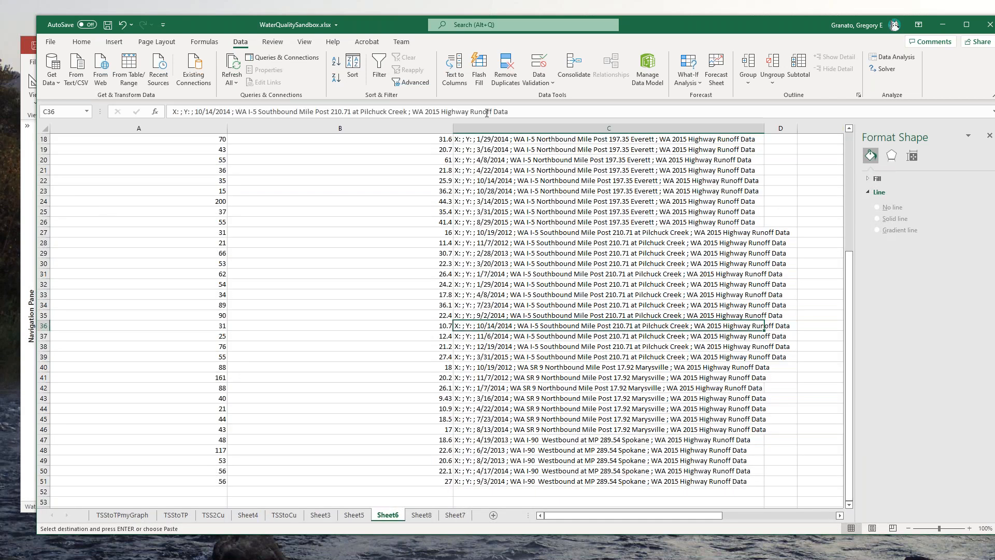
{"action": "key", "text": "Escape"}
{"action": "left_click", "coordinate": [413, 113]}
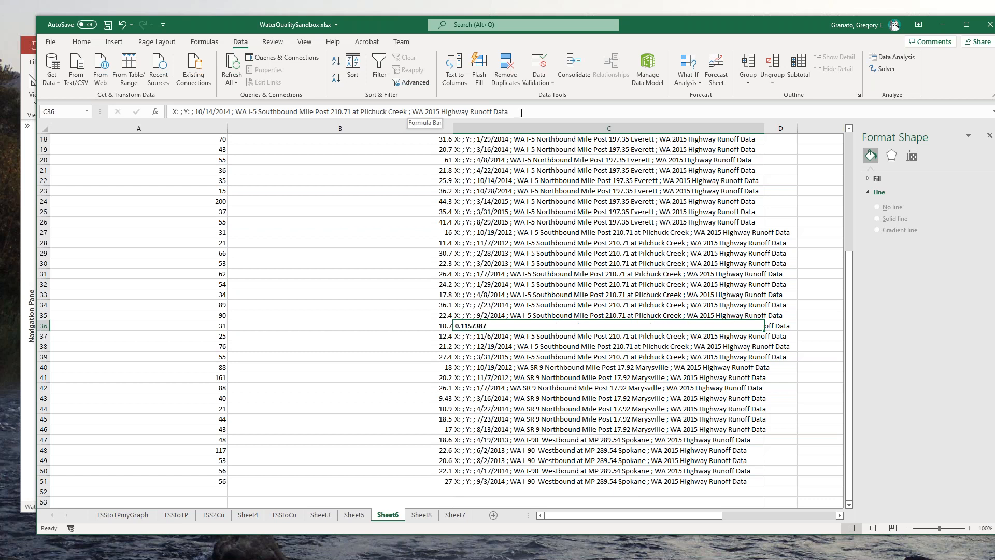
{"action": "key", "text": "shift+End"}
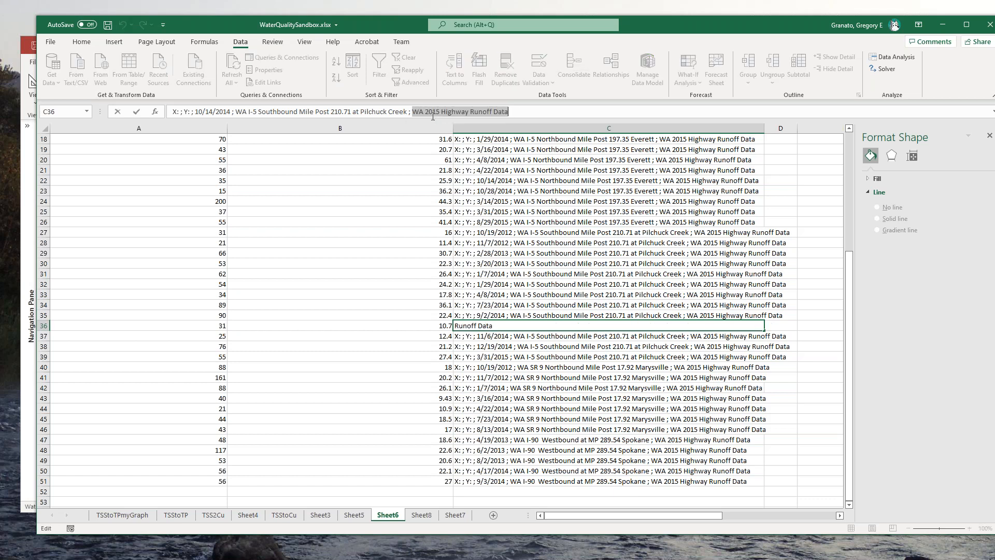
Back in SELDM, document the definition as "Paired TSS and tota copper in the WA 2015 Highway Runoff Data sed from HRDB v 1.1.0".
{"action": "left_click", "coordinate": [943, 25]}
{"action": "type", "text": "aired TSS and tota"}
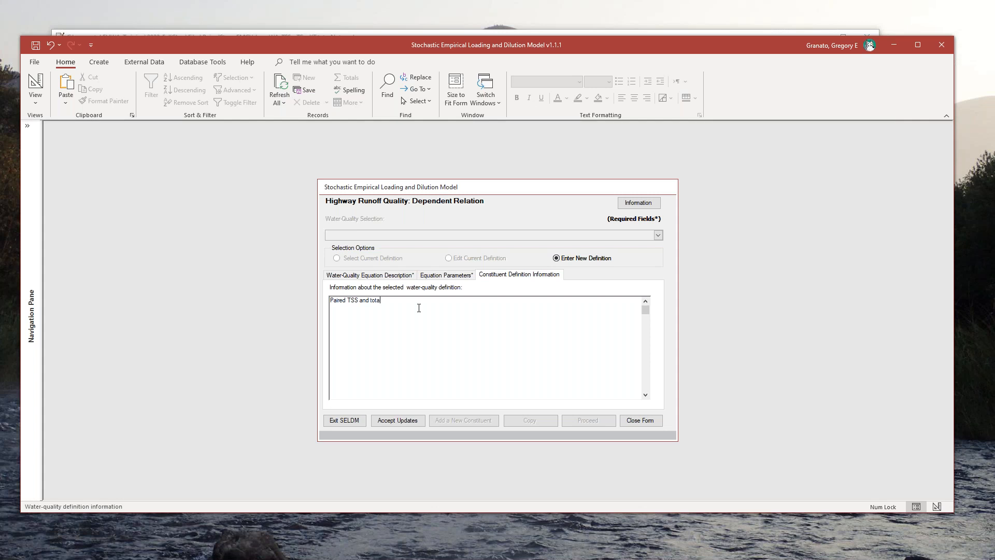
{"action": "type", "text": " copper in the"}
{"action": "key", "text": "ctrl+v"}
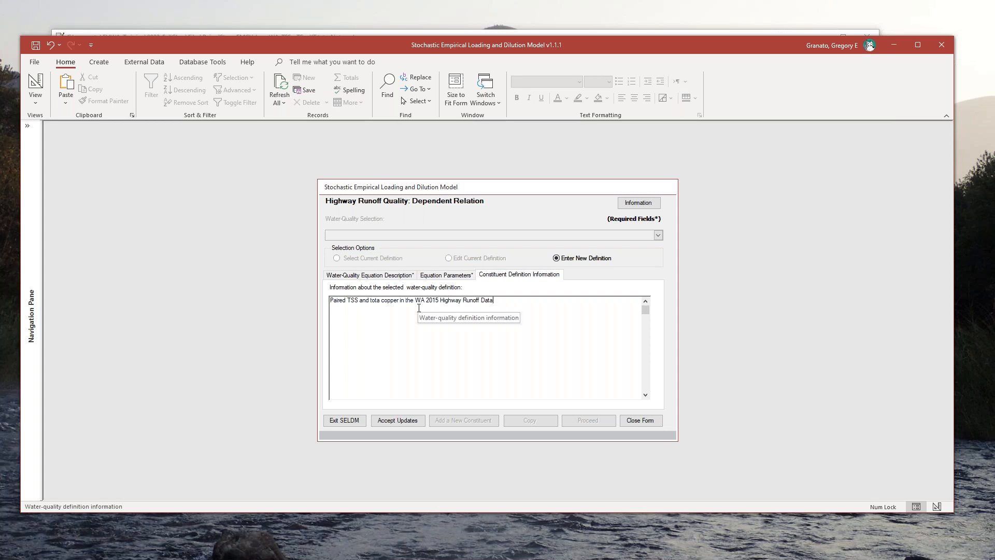
{"action": "type", "text": "sed from H"}
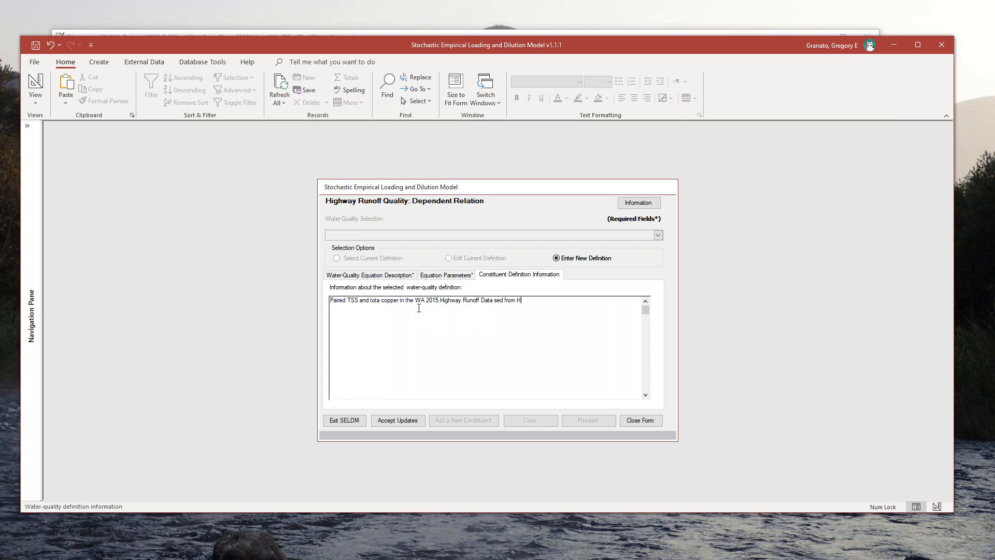
{"action": "type", "text": "RDB v 1.1.0"}
Save the new dependent relation, check its description and equation parameters, and proceed to the constituent selection form.
{"action": "left_click", "coordinate": [407, 424]}
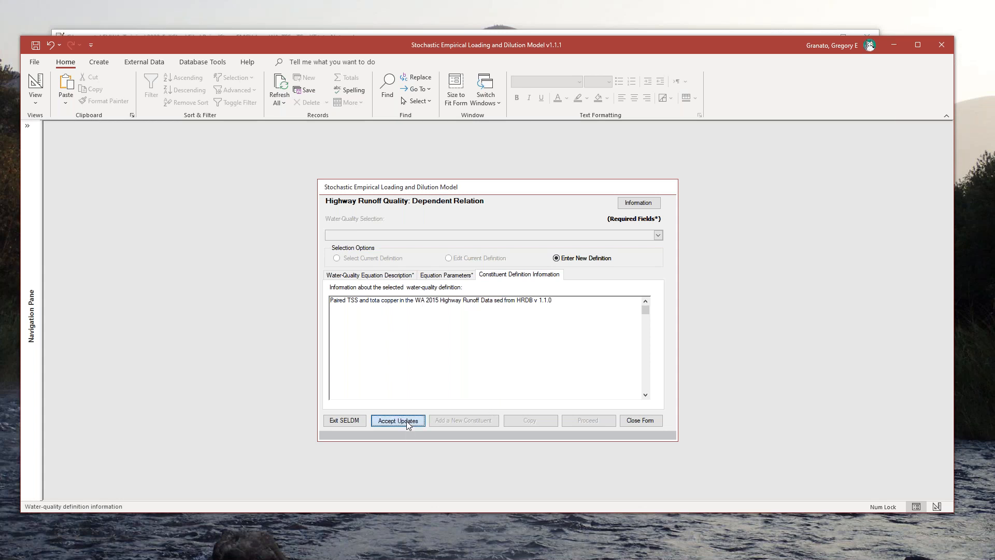
{"action": "left_click", "coordinate": [521, 322]}
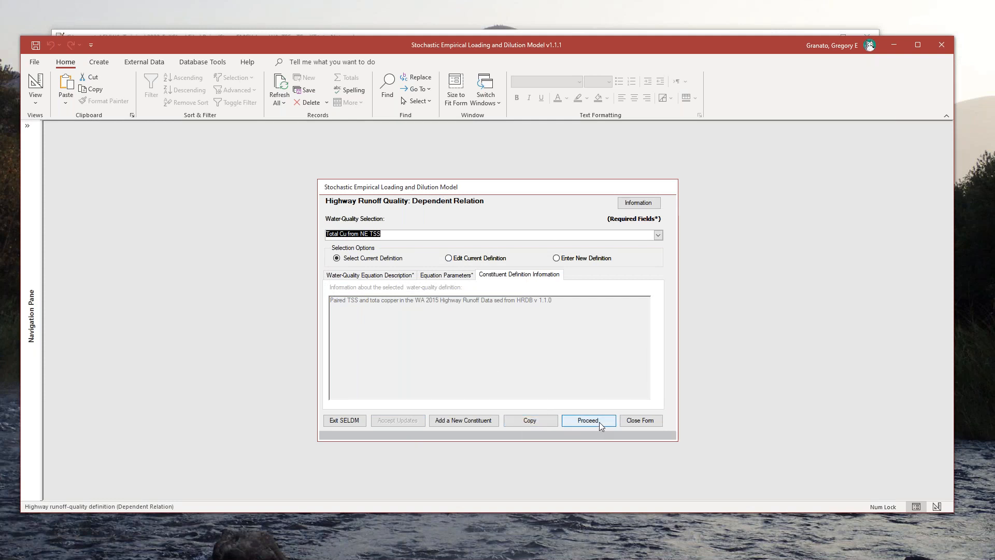
{"action": "left_click", "coordinate": [363, 275]}
{"action": "left_click", "coordinate": [454, 278]}
{"action": "left_click", "coordinate": [586, 421]}
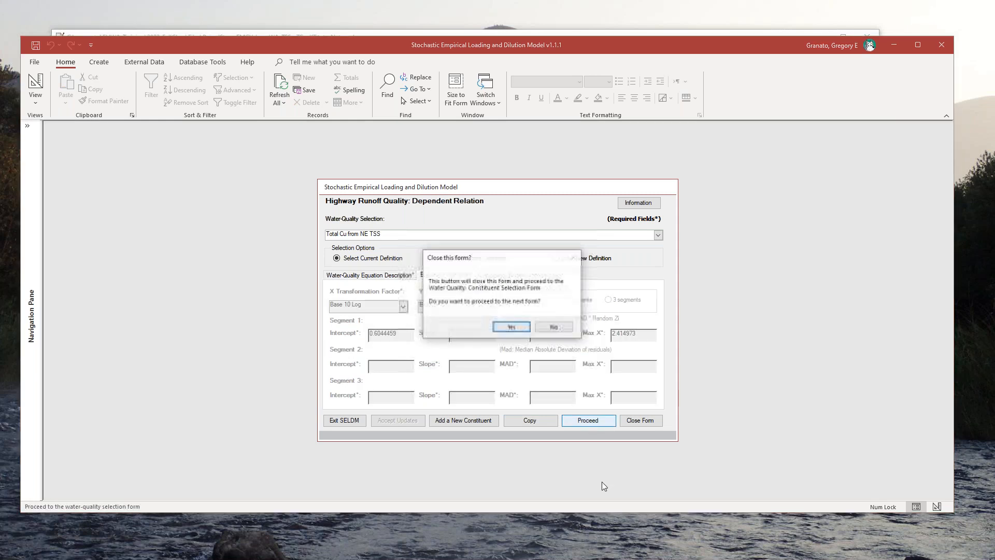
{"action": "left_click", "coordinate": [507, 327]}
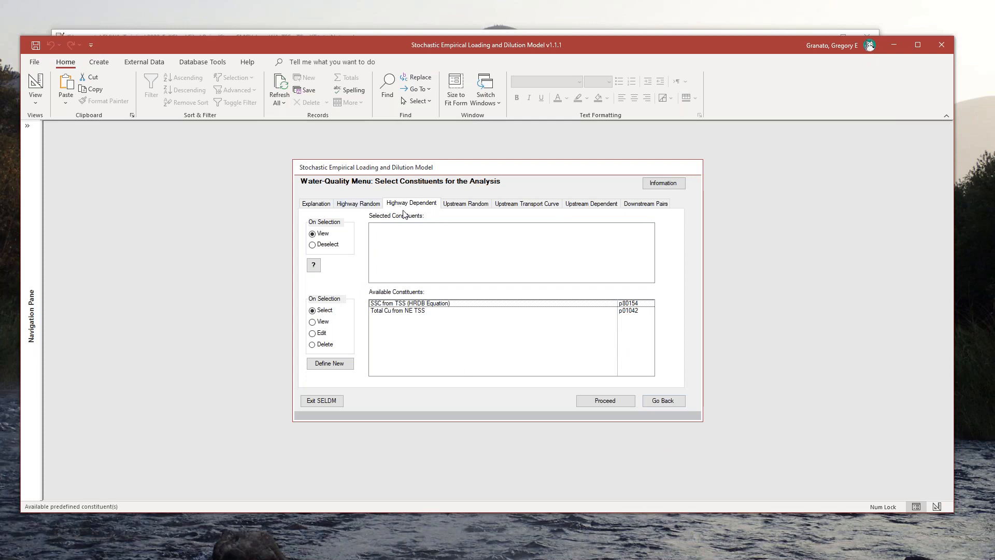
Add Total Cu from NE TSS to the analysis as a highway dependent constituent and check the selected upstream transport curves.
{"action": "left_click", "coordinate": [399, 312]}
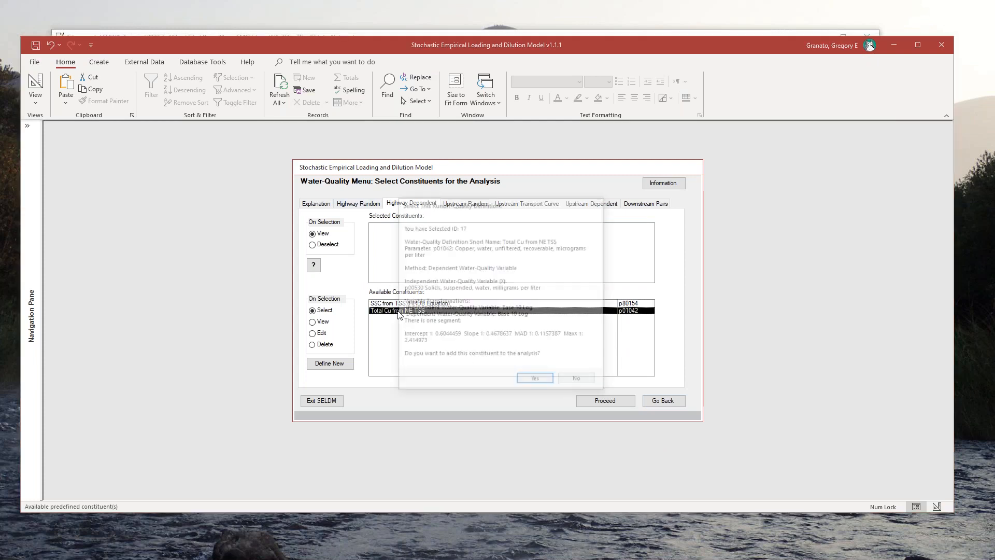
{"action": "left_click", "coordinate": [534, 380]}
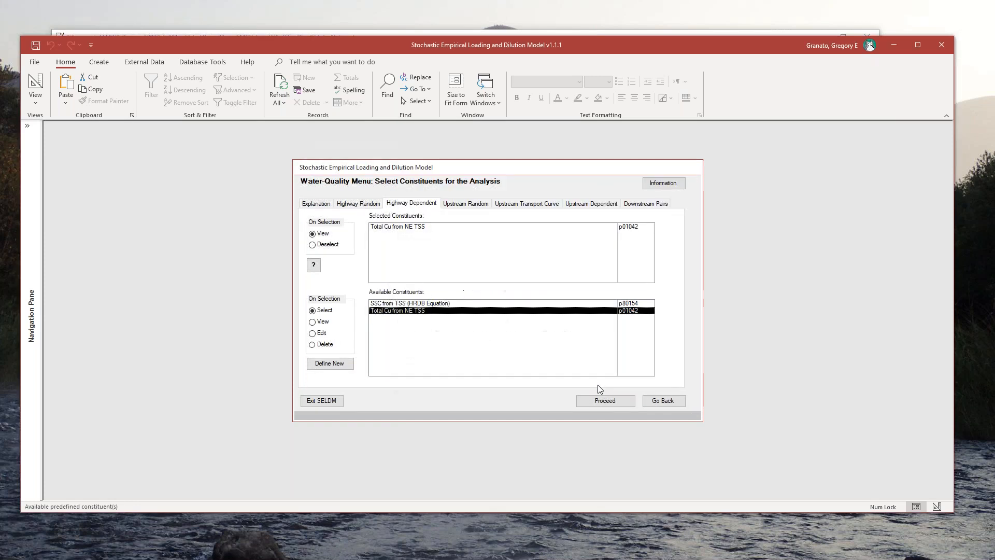
{"action": "left_click", "coordinate": [517, 205]}
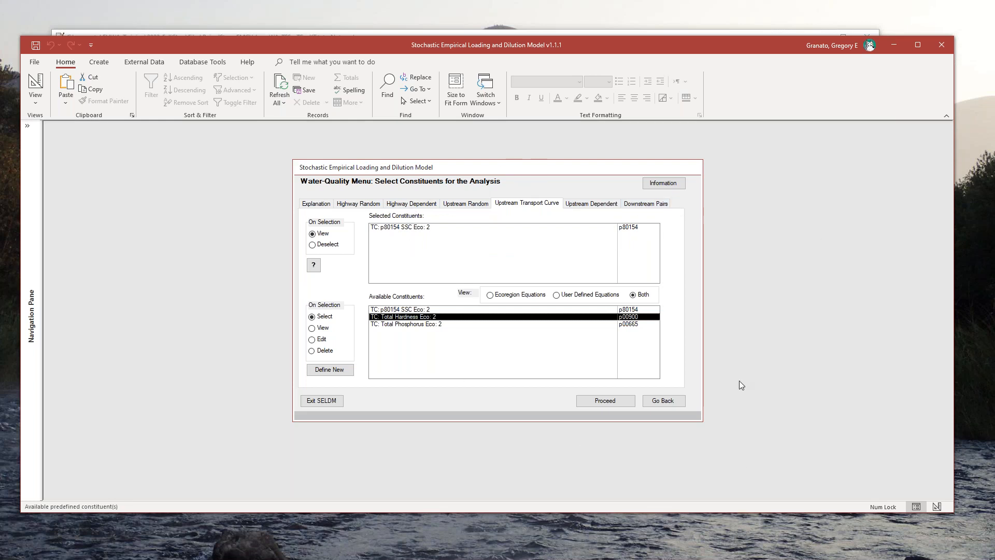
Proceed with the Median Performance BMP 2020 definition and run the SELDM stream analysis with the current output options.
{"action": "left_click", "coordinate": [599, 405]}
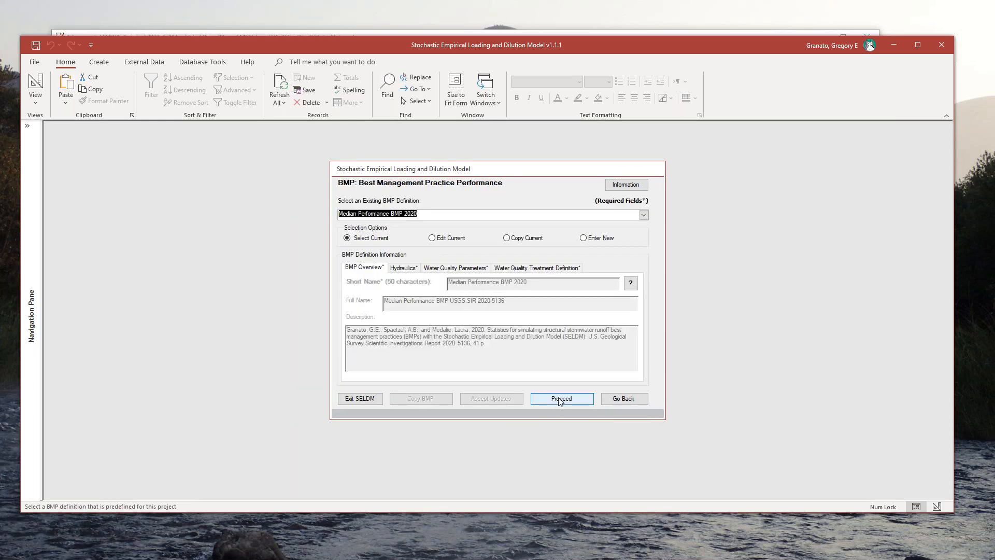
{"action": "left_click", "coordinate": [560, 400]}
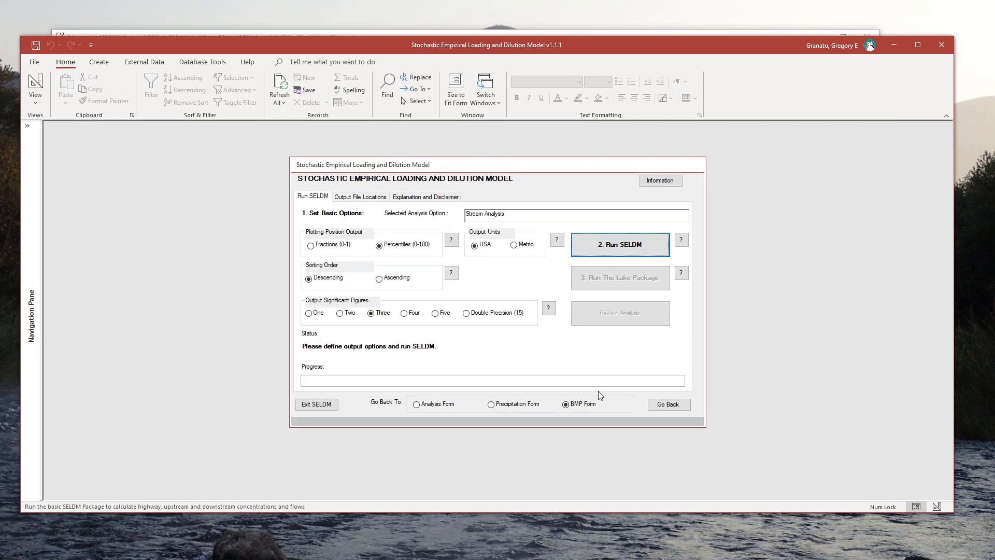
{"action": "left_click", "coordinate": [627, 248]}
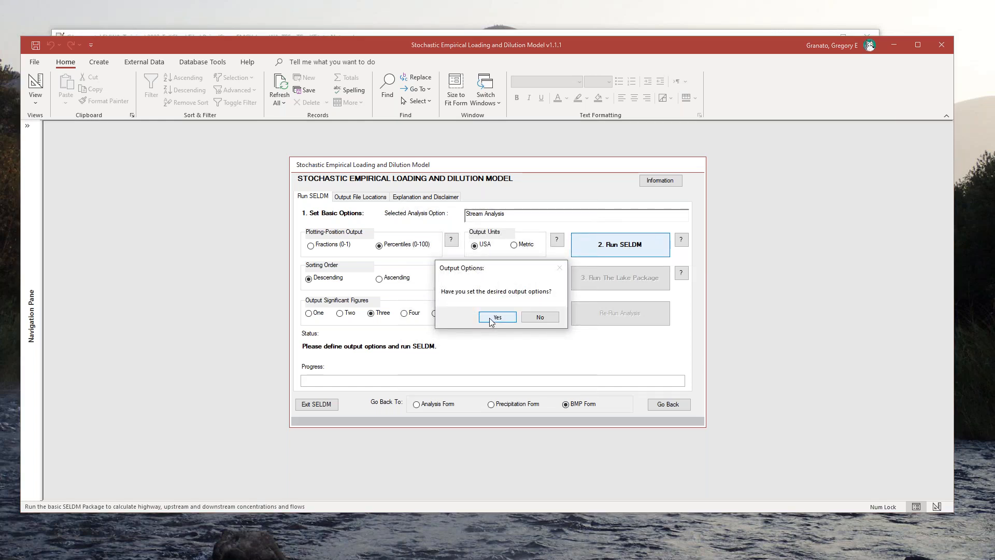
{"action": "left_click", "coordinate": [491, 318]}
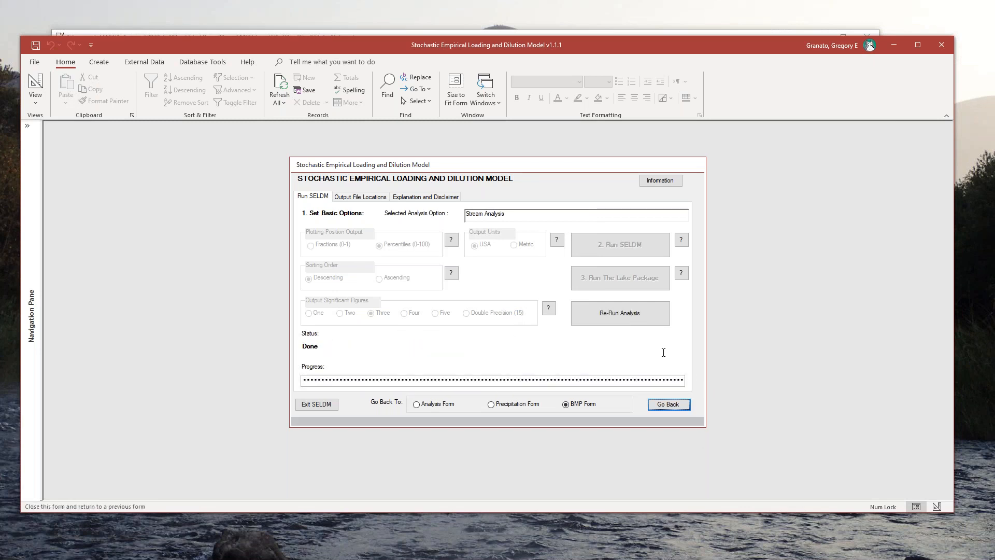
View the output file locations of the run and open the Run001 output folder.
{"action": "left_click", "coordinate": [373, 200]}
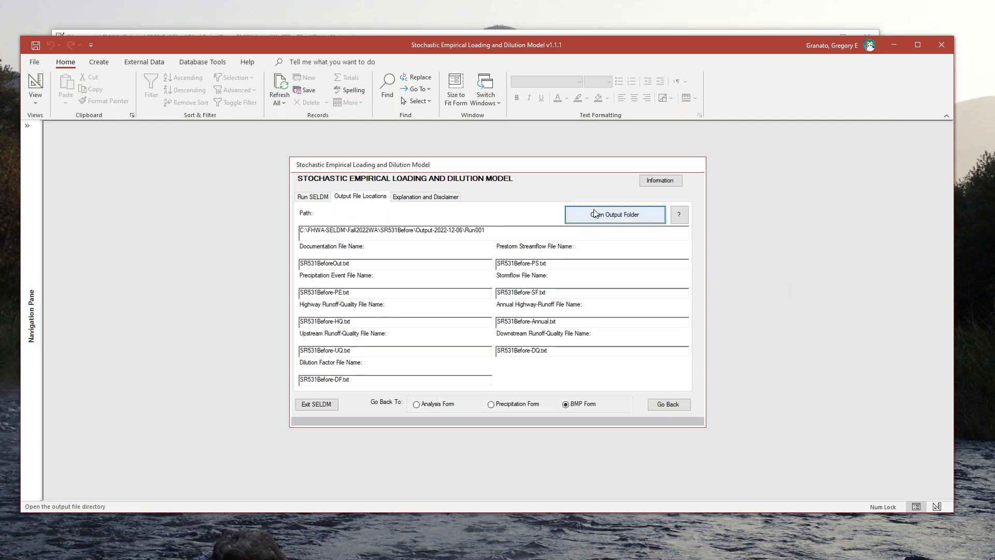
{"action": "left_click", "coordinate": [610, 216]}
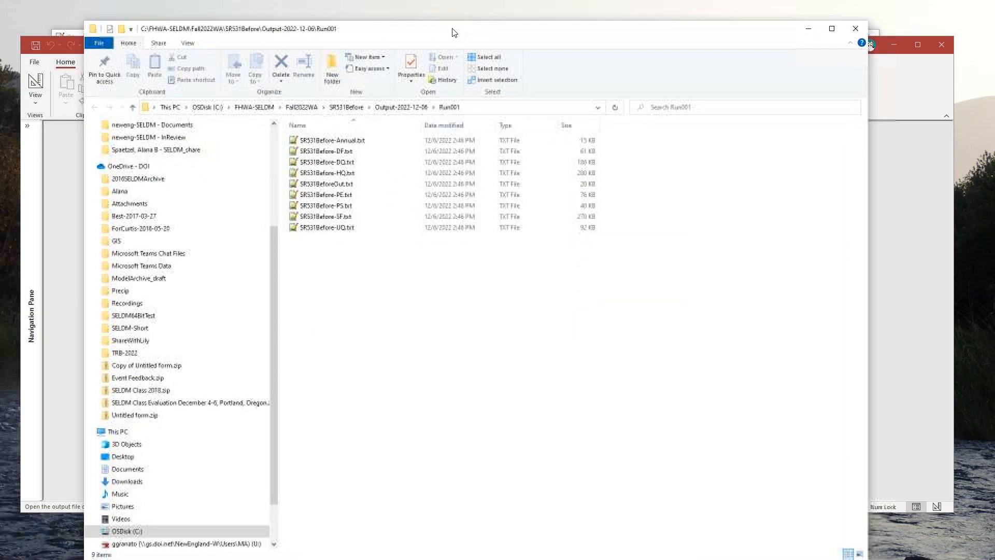
{"action": "left_click_drag", "start_coordinate": [457, 24], "coordinate": [430, 26]}
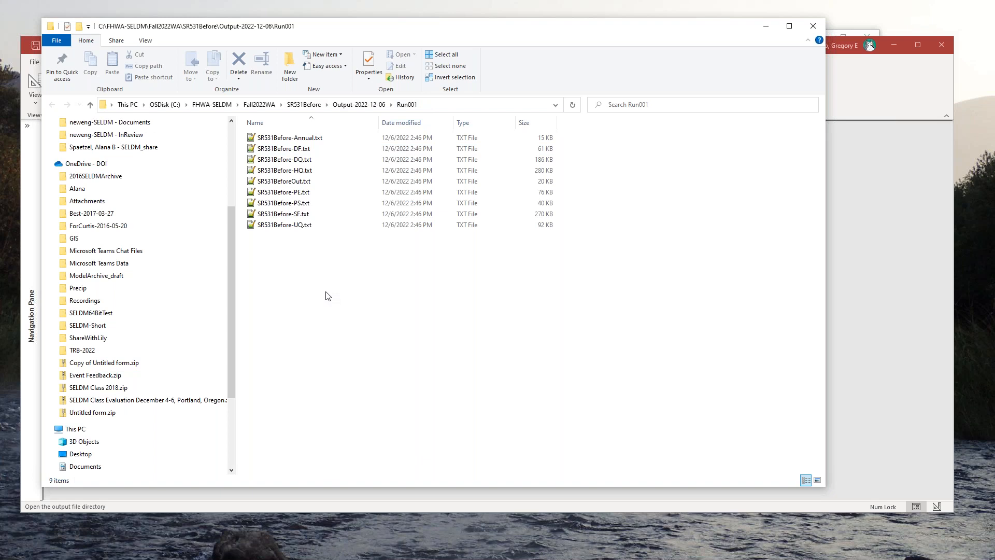
Open SR531Before-HQ.txt in Notepad++, enlarge its window, and highlight the header lines of the TSS NE I-80 constituent.
{"action": "double_click", "coordinate": [280, 172]}
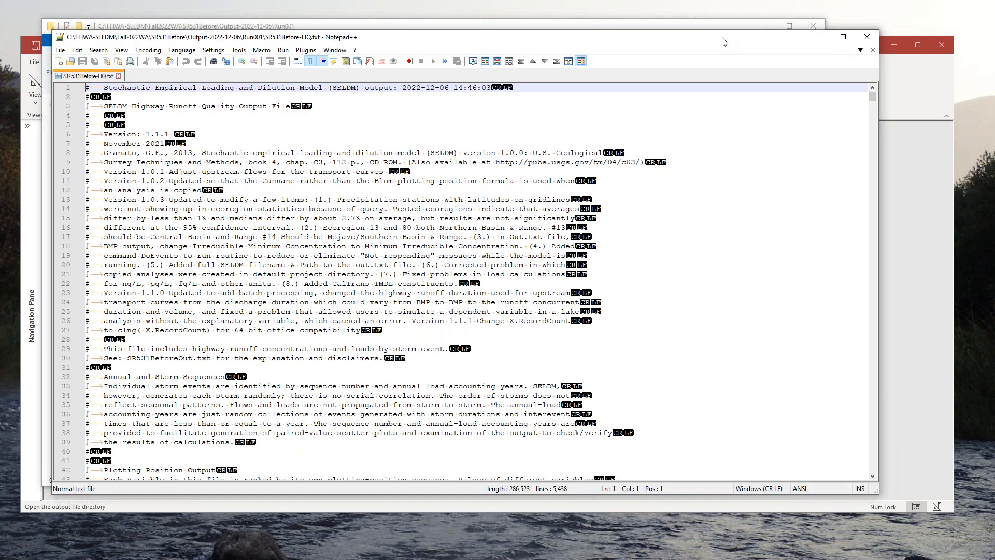
{"action": "left_click_drag", "start_coordinate": [722, 38], "coordinate": [722, 30]}
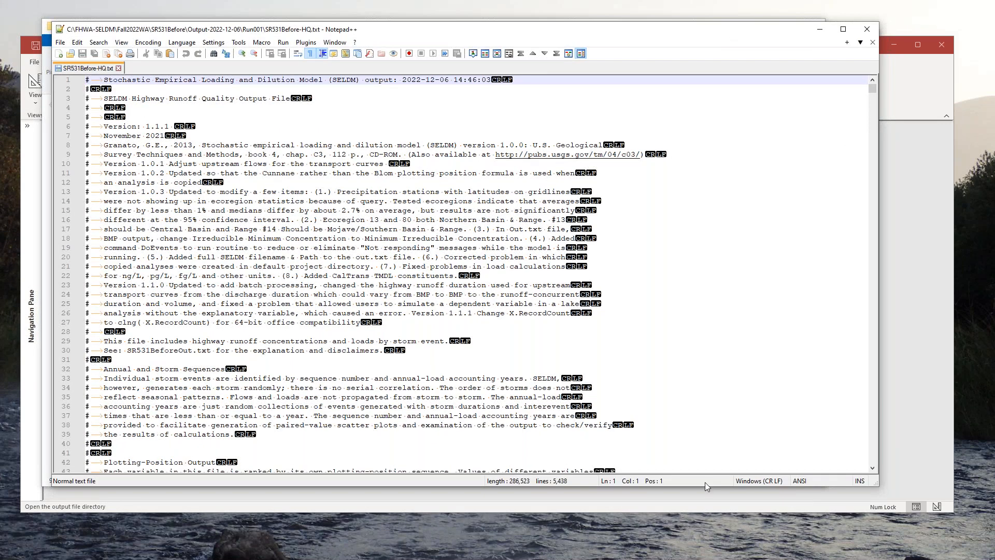
{"action": "left_click_drag", "start_coordinate": [706, 486], "coordinate": [706, 540]}
{"action": "left_click_drag", "start_coordinate": [873, 86], "coordinate": [872, 92]}
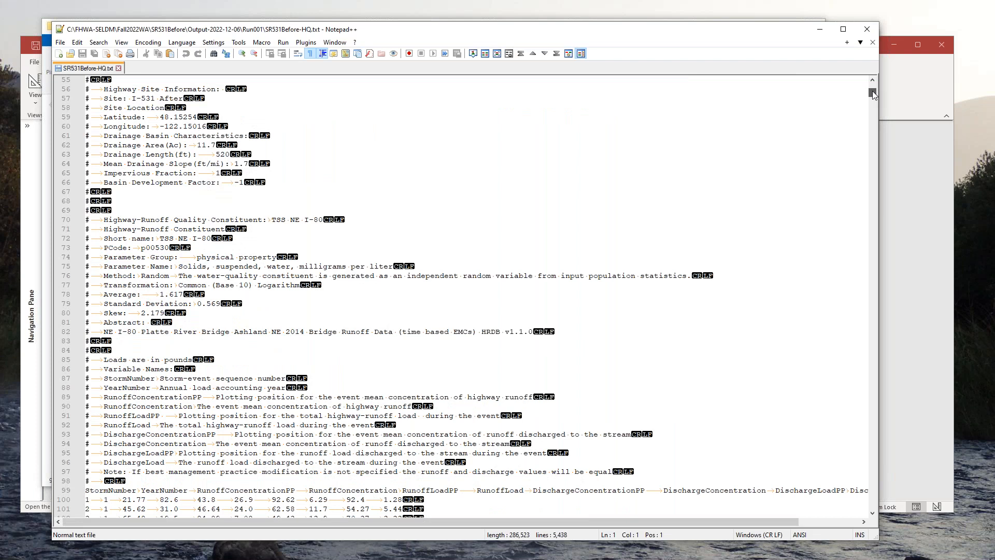
{"action": "left_click_drag", "start_coordinate": [873, 94], "coordinate": [873, 92]}
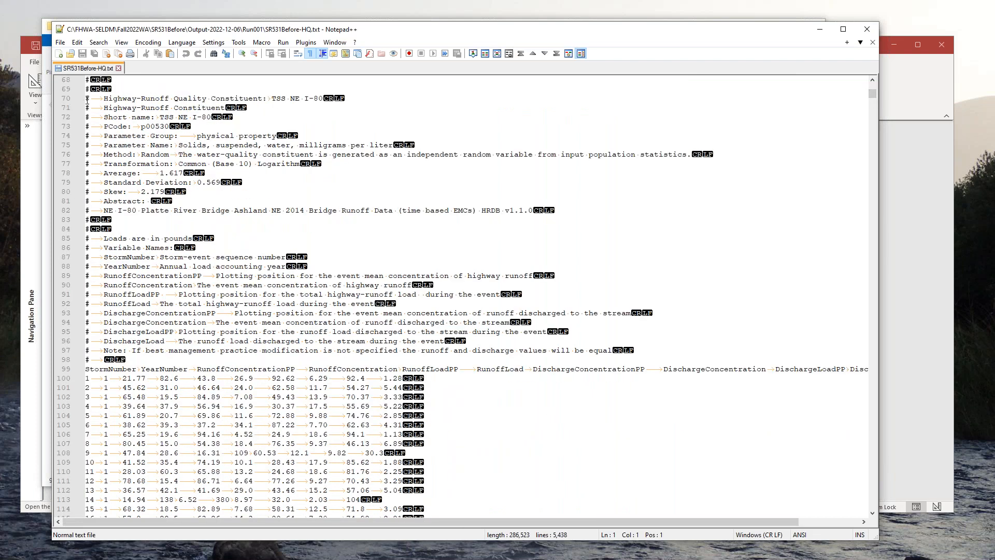
{"action": "left_click_drag", "start_coordinate": [87, 98], "coordinate": [276, 226]}
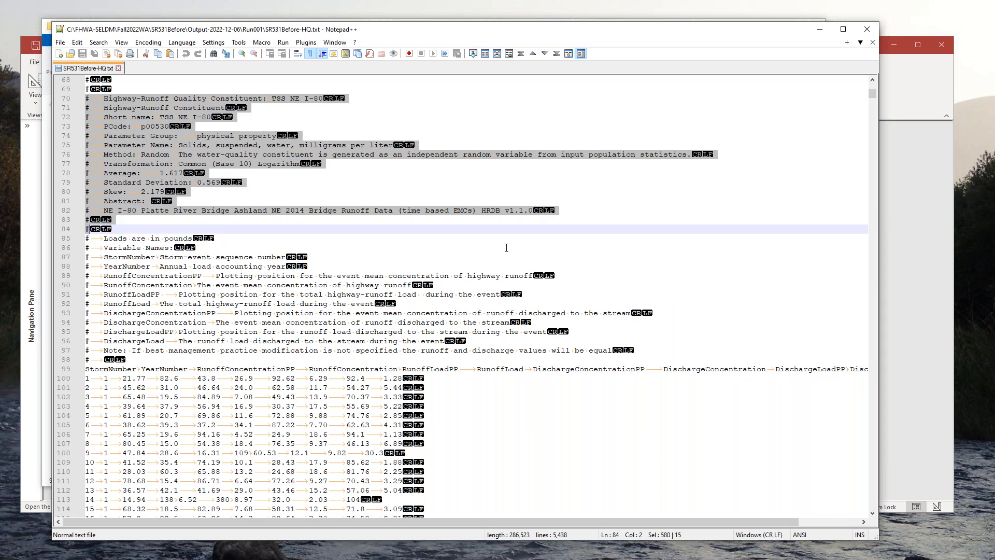
Select and copy the whole TSS NE I-80 block, from its constituent header on line 70 through the last storm record on line 1856.
{"action": "left_click", "coordinate": [88, 98]}
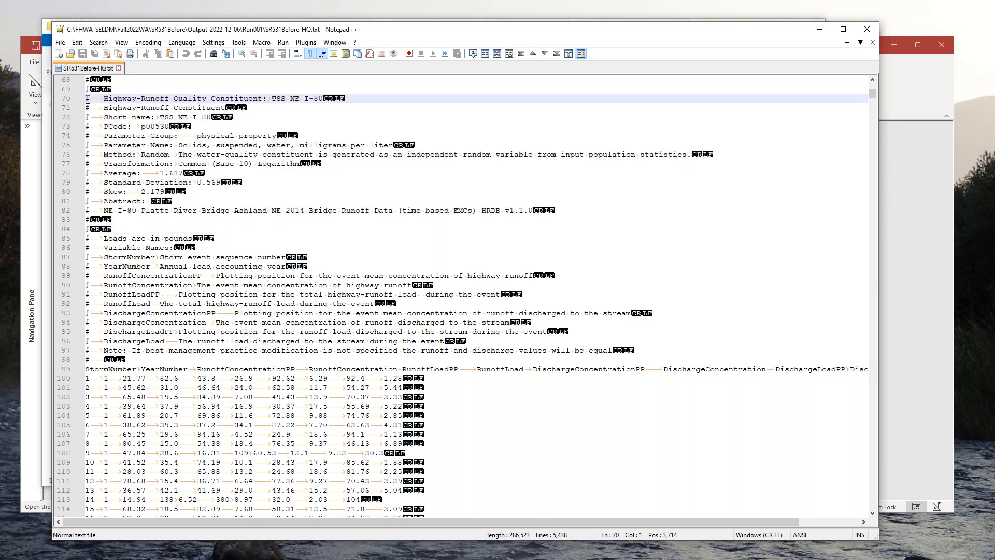
{"action": "key", "text": "shift+Page_Down"}
{"action": "key", "text": "shift+Page_Down"}
{"action": "key", "text": "shift+Page_Down"}
{"action": "key", "text": "shift+Page_Down"}
{"action": "key", "text": "shift+Page_Down"}
{"action": "key", "text": "shift+Page_Down"}
{"action": "key", "text": "shift+Page_Down"}
{"action": "key", "text": "shift+Page_Down"}
{"action": "key", "text": "shift+Page_Down"}
{"action": "key", "text": "shift+Page_Down"}
{"action": "key", "text": "shift+Page_Down"}
{"action": "key", "text": "shift+Page_Down"}
{"action": "key", "text": "shift+Page_Down"}
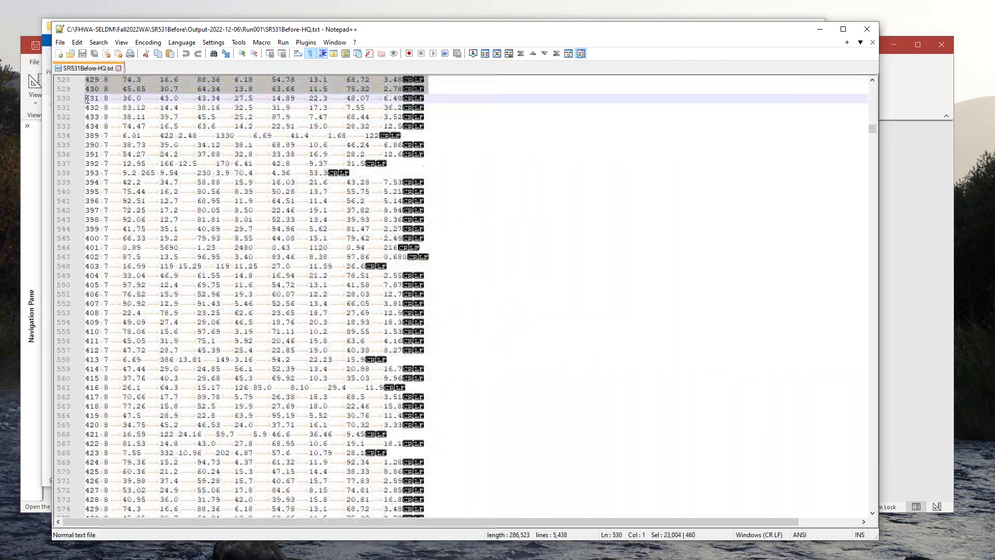
{"action": "key", "text": "shift+Page_Down"}
{"action": "key", "text": "shift+Page_Down"}
{"action": "key", "text": "shift+Page_Down"}
{"action": "key", "text": "shift+Page_Down"}
{"action": "key", "text": "shift+Page_Down"}
{"action": "key", "text": "shift+Page_Down"}
{"action": "key", "text": "shift+Page_Down"}
{"action": "key", "text": "shift+Page_Down"}
{"action": "key", "text": "shift+Page_Down"}
{"action": "key", "text": "shift+Page_Down"}
{"action": "key", "text": "shift+Page_Down"}
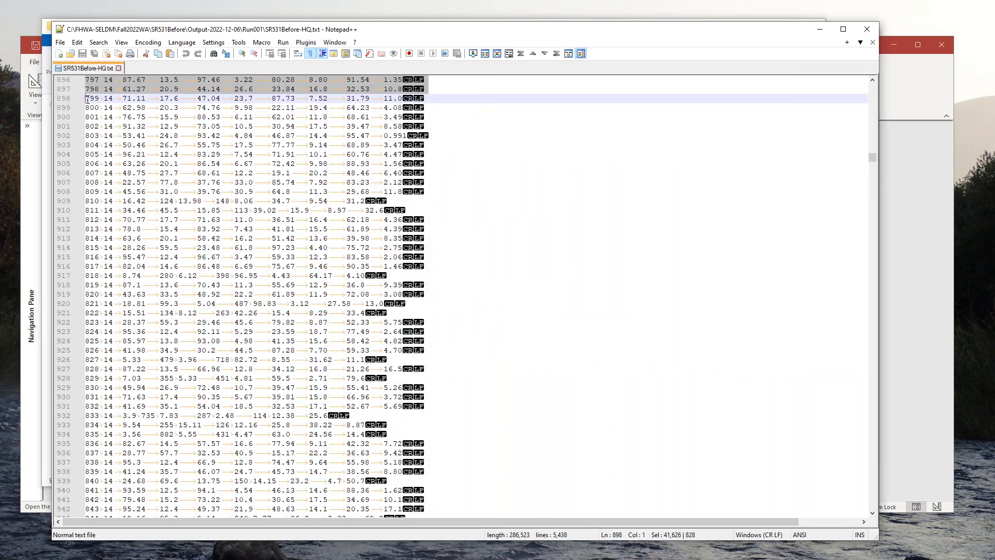
{"action": "key", "text": "shift+Page_Down"}
{"action": "key", "text": "shift+Page_Down"}
{"action": "key", "text": "shift+Page_Down"}
{"action": "key", "text": "shift+Page_Down"}
{"action": "key", "text": "shift+Page_Down"}
{"action": "key", "text": "shift+Page_Down"}
{"action": "key", "text": "shift+Page_Down"}
{"action": "key", "text": "shift+Page_Down"}
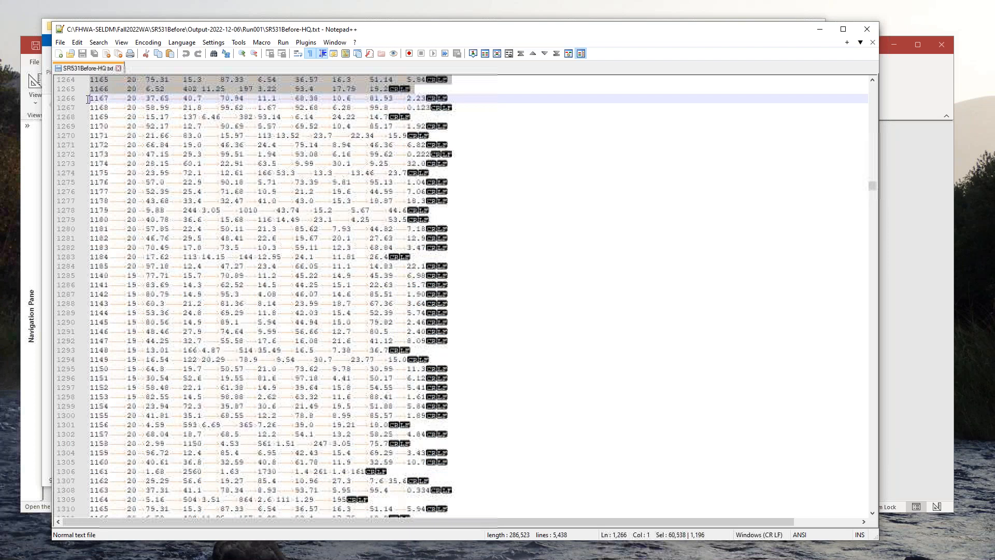
{"action": "key", "text": "shift+Page_Down"}
{"action": "key", "text": "shift+Page_Down"}
{"action": "key", "text": "shift+Page_Down"}
{"action": "key", "text": "shift+Page_Down"}
{"action": "key", "text": "shift+Page_Down"}
{"action": "key", "text": "shift+Page_Down"}
{"action": "key", "text": "shift+Page_Down"}
{"action": "key", "text": "shift+Page_Down"}
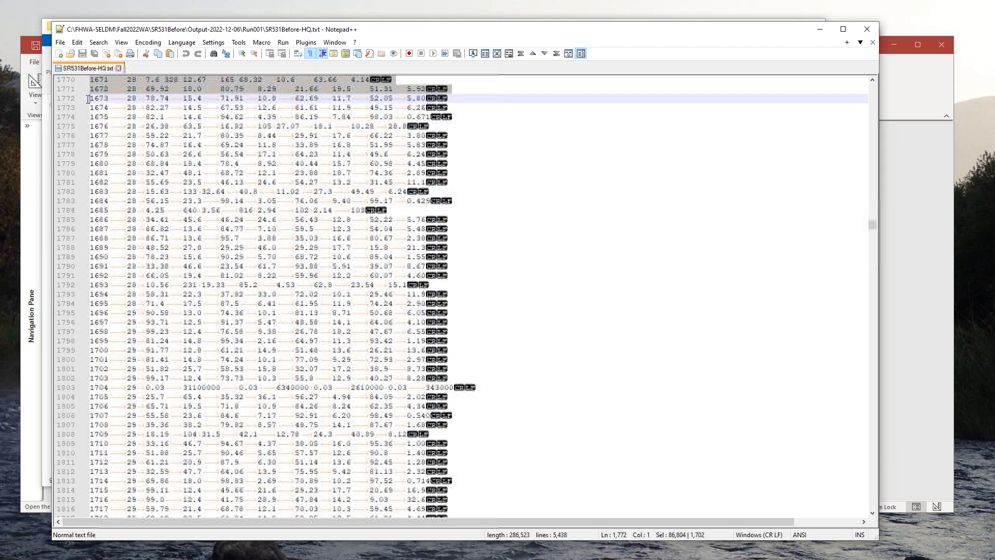
{"action": "key", "text": "shift+Page_Up"}
{"action": "key", "text": "shift+Page_Up"}
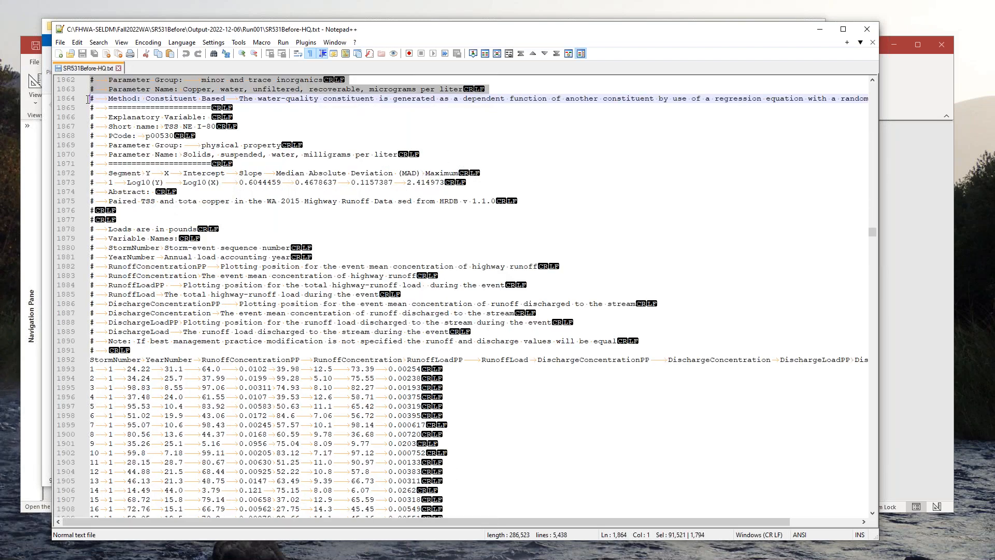
{"action": "key", "text": "shift+Down"}
{"action": "key", "text": "shift+Down"}
{"action": "key", "text": "shift+Down"}
{"action": "key", "text": "shift+Down"}
{"action": "key", "text": "shift+Down"}
{"action": "key", "text": "shift+Down"}
{"action": "key", "text": "shift+Down"}
{"action": "key", "text": "shift+Down"}
{"action": "key", "text": "shift+Down"}
{"action": "key", "text": "shift+Down"}
{"action": "key", "text": "shift+Down"}
{"action": "key", "text": "shift+Down"}
{"action": "key", "text": "shift+Down"}
{"action": "key", "text": "shift+Down"}
{"action": "key", "text": "shift+Down"}
{"action": "key", "text": "shift+Down"}
{"action": "key", "text": "shift+Down"}
{"action": "key", "text": "shift+Down"}
{"action": "key", "text": "shift+Down"}
{"action": "key", "text": "shift+Down"}
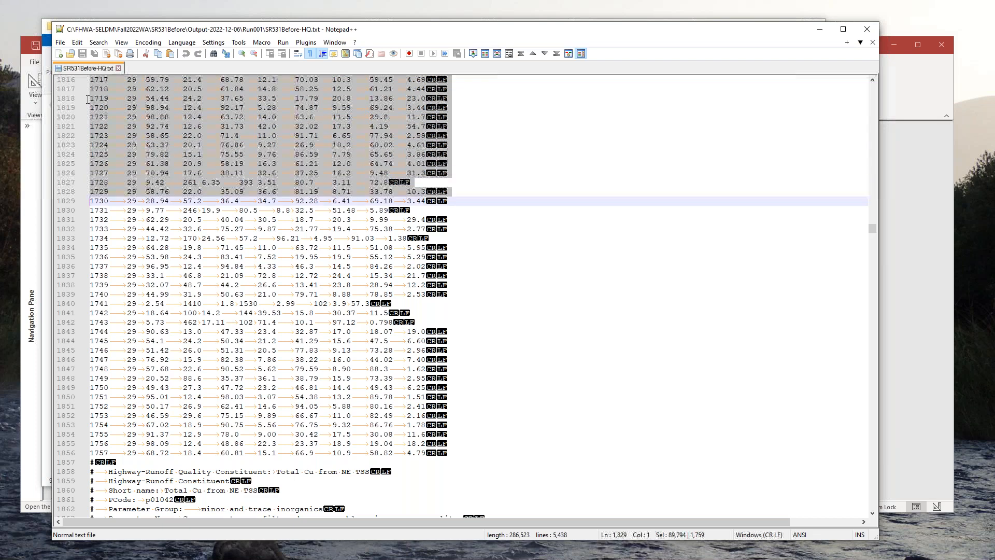
{"action": "key", "text": "shift+Down"}
{"action": "key", "text": "shift+Down"}
{"action": "key", "text": "shift+Down"}
{"action": "key", "text": "shift+Down"}
{"action": "key", "text": "shift+Down"}
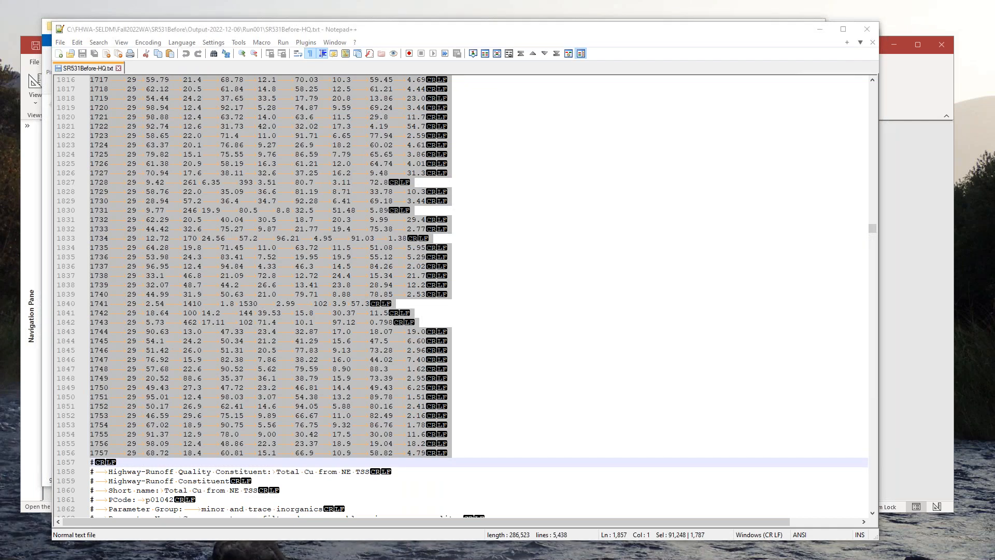
Switch to the WaterQualitySandbox.xlsx workbook in Excel, paste the copied TSS output into Sheet7 from cell A2, and move the workbook aside.
{"action": "key", "text": "alt+Tab"}
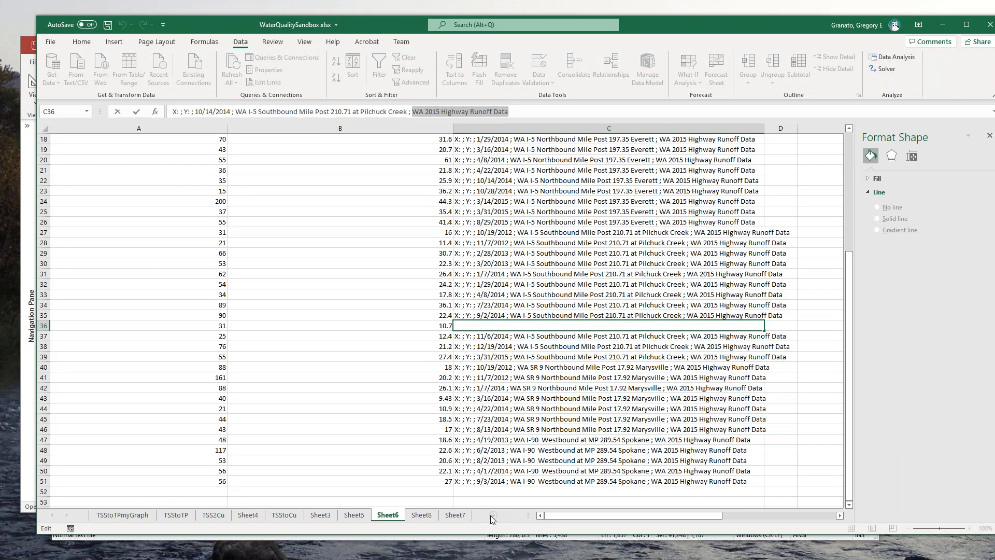
{"action": "left_click", "coordinate": [456, 516]}
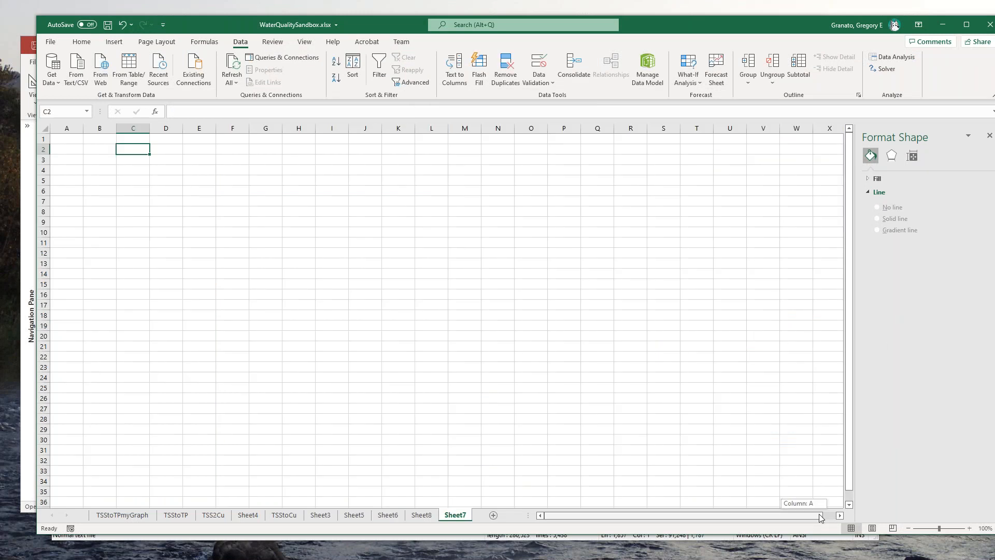
{"action": "left_click", "coordinate": [73, 152]}
{"action": "right_click", "coordinate": [78, 152]}
{"action": "left_click", "coordinate": [98, 204]}
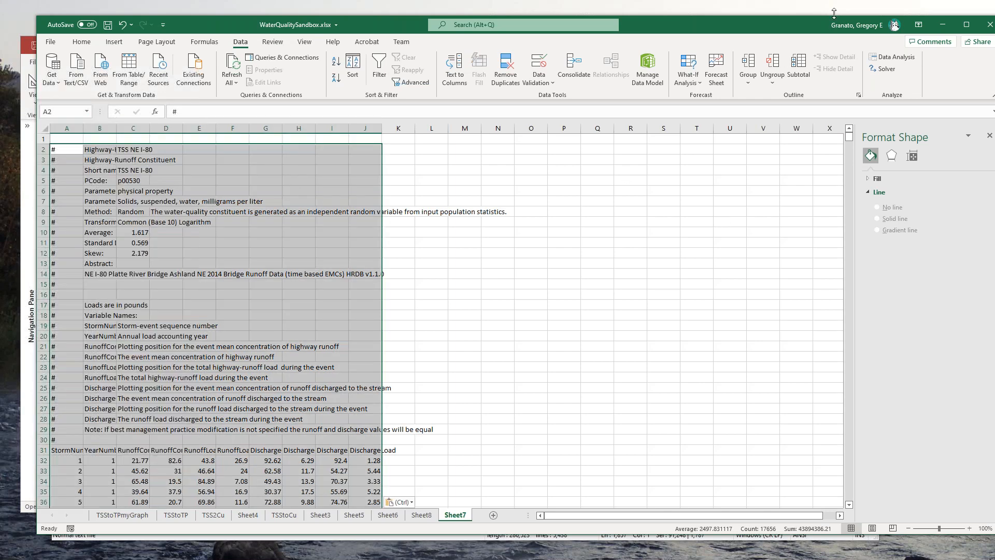
{"action": "left_click_drag", "start_coordinate": [798, 25], "coordinate": [994, 25]}
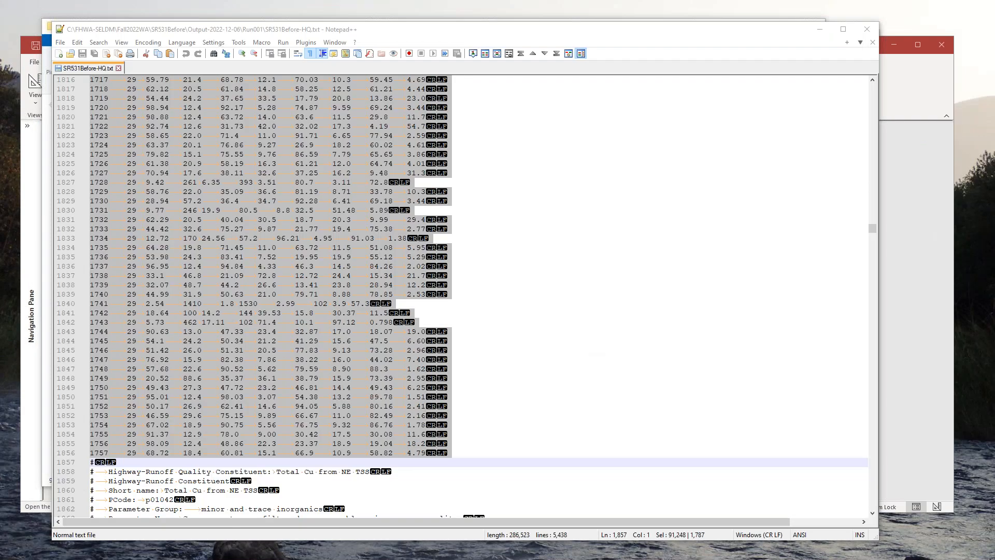
Examine the Total Cu from NE TSS header in the Notepad++ output file, including its short name, constituent-based method and abstract.
{"action": "left_click", "coordinate": [91, 472]}
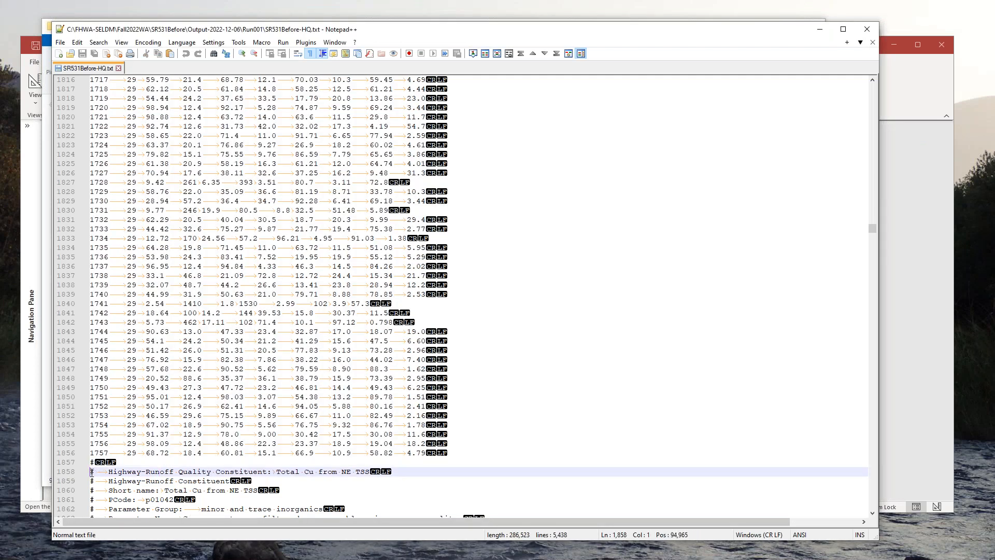
{"action": "key", "text": "Down"}
{"action": "key", "text": "Down"}
{"action": "key", "text": "Down"}
{"action": "key", "text": "Down"}
{"action": "key", "text": "Down"}
{"action": "key", "text": "Down"}
{"action": "key", "text": "Down"}
{"action": "key", "text": "Down"}
{"action": "key", "text": "Down"}
{"action": "key", "text": "Down"}
{"action": "key", "text": "Down"}
{"action": "key", "text": "Down"}
{"action": "key", "text": "Down"}
{"action": "key", "text": "Down"}
{"action": "key", "text": "Down"}
{"action": "key", "text": "Down"}
{"action": "key", "text": "Down"}
{"action": "key", "text": "Down"}
{"action": "key", "text": "Down"}
{"action": "key", "text": "Down"}
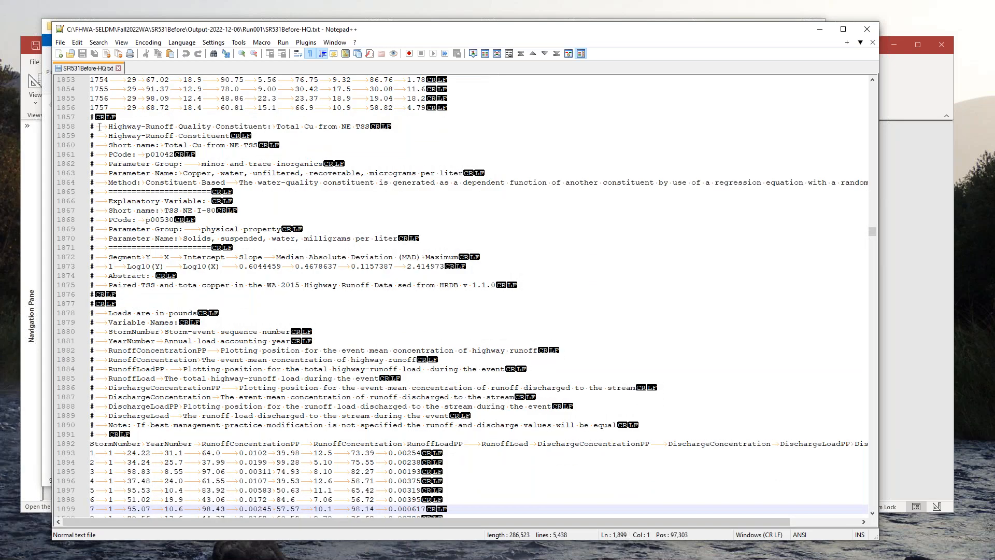
{"action": "left_click", "coordinate": [166, 145]}
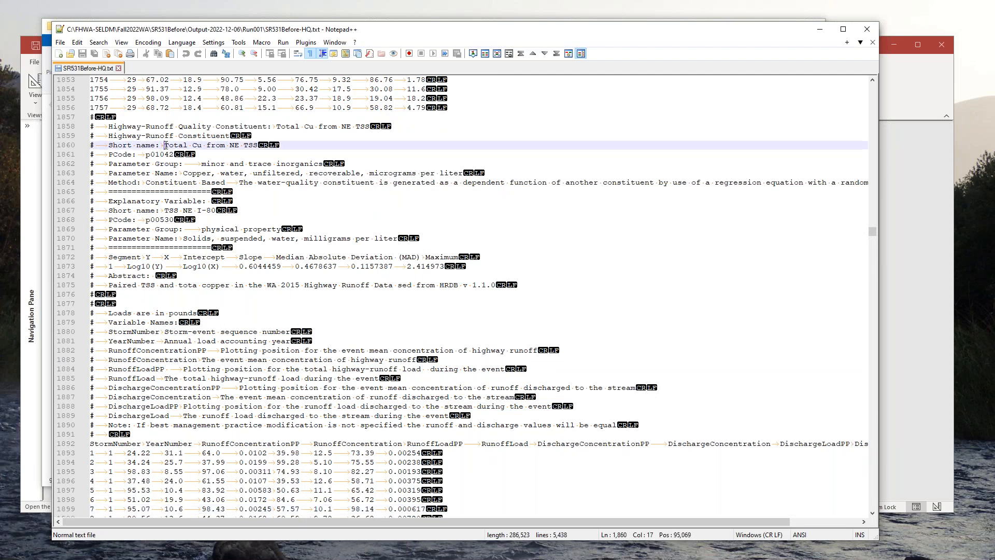
{"action": "left_click_drag", "start_coordinate": [145, 183], "coordinate": [807, 180]}
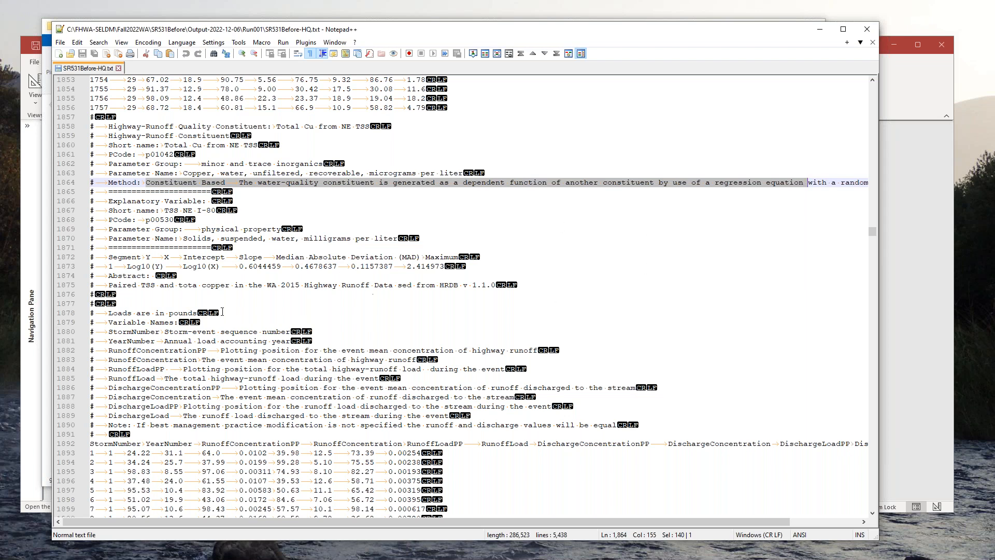
{"action": "left_click", "coordinate": [195, 286]}
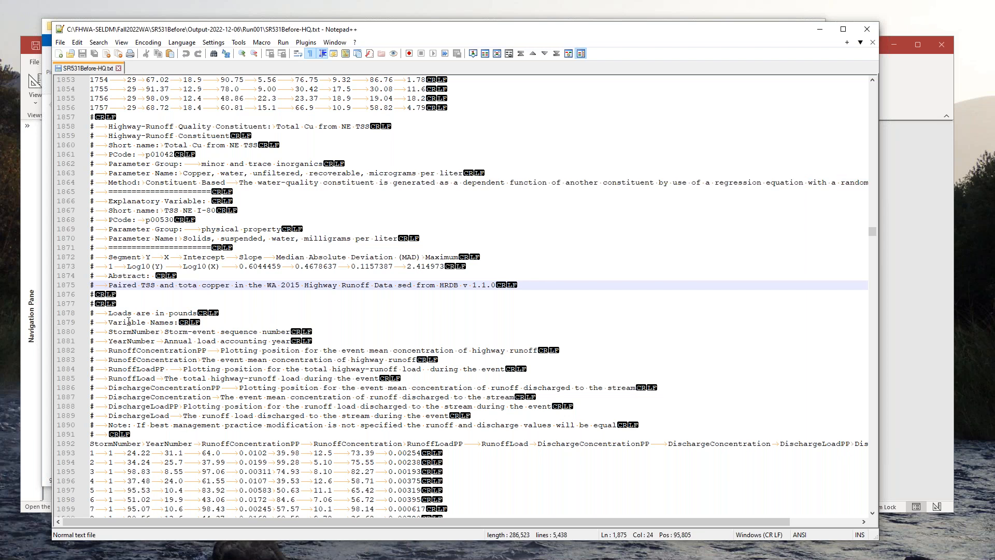
Select and copy the Total Cu from NE TSS output, from the "Loads are in pounds" line 1878 through the last storm record on line 3649.
{"action": "left_click", "coordinate": [91, 315]}
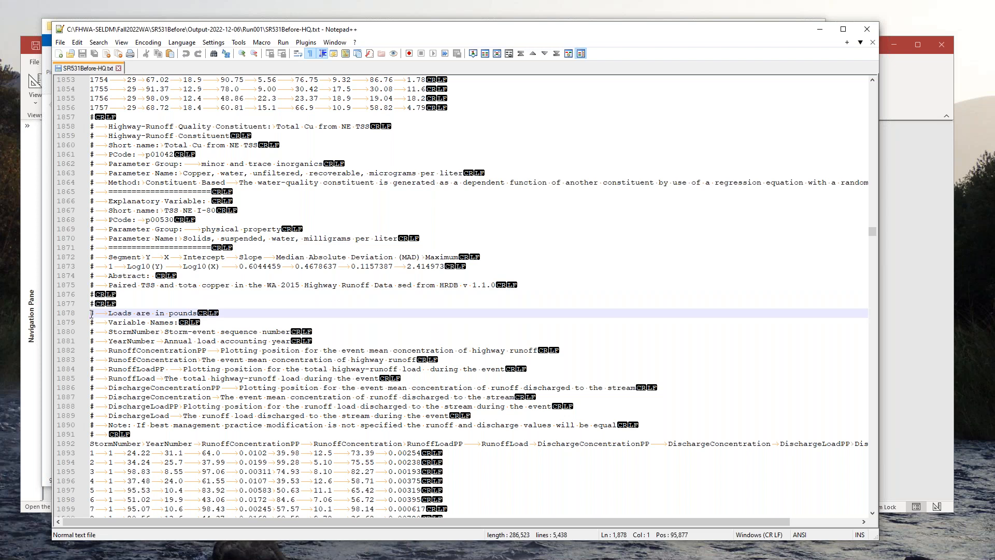
{"action": "key", "text": "shift+Page_Down"}
{"action": "key", "text": "shift+Page_Down"}
{"action": "key", "text": "shift+Page_Down"}
{"action": "key", "text": "shift+Page_Down"}
{"action": "key", "text": "shift+Page_Down"}
{"action": "key", "text": "shift+Page_Down"}
{"action": "key", "text": "shift+Page_Down"}
{"action": "key", "text": "shift+Page_Down"}
{"action": "key", "text": "shift+Page_Down"}
{"action": "key", "text": "shift+Page_Down"}
{"action": "key", "text": "shift+Page_Down"}
{"action": "key", "text": "shift+Page_Down"}
{"action": "key", "text": "shift+Page_Down"}
{"action": "key", "text": "shift+Page_Down"}
{"action": "key", "text": "shift+Page_Down"}
{"action": "key", "text": "shift+Page_Down"}
{"action": "key", "text": "shift+Page_Down"}
{"action": "key", "text": "shift+Page_Down"}
{"action": "key", "text": "shift+Page_Down"}
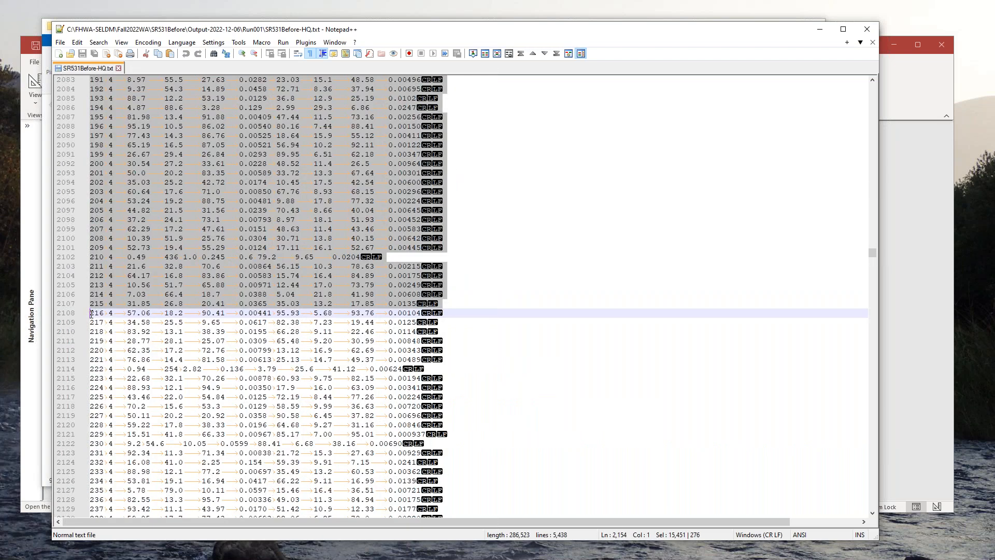
{"action": "key", "text": "shift+Page_Down"}
{"action": "key", "text": "shift+Page_Down"}
{"action": "key", "text": "shift+Page_Down"}
{"action": "key", "text": "shift+Page_Down"}
{"action": "key", "text": "shift+Page_Down"}
{"action": "key", "text": "shift+Page_Down"}
{"action": "key", "text": "shift+Page_Down"}
{"action": "key", "text": "shift+Page_Down"}
{"action": "key", "text": "shift+Page_Down"}
{"action": "key", "text": "shift+Page_Down"}
{"action": "key", "text": "shift+Page_Down"}
{"action": "key", "text": "shift+Page_Down"}
{"action": "key", "text": "shift+Page_Down"}
{"action": "key", "text": "shift+Page_Down"}
{"action": "key", "text": "shift+Page_Down"}
{"action": "key", "text": "shift+Page_Down"}
{"action": "key", "text": "shift+Page_Down"}
{"action": "key", "text": "shift+Page_Down"}
{"action": "key", "text": "shift+Page_Down"}
{"action": "key", "text": "shift+Page_Down"}
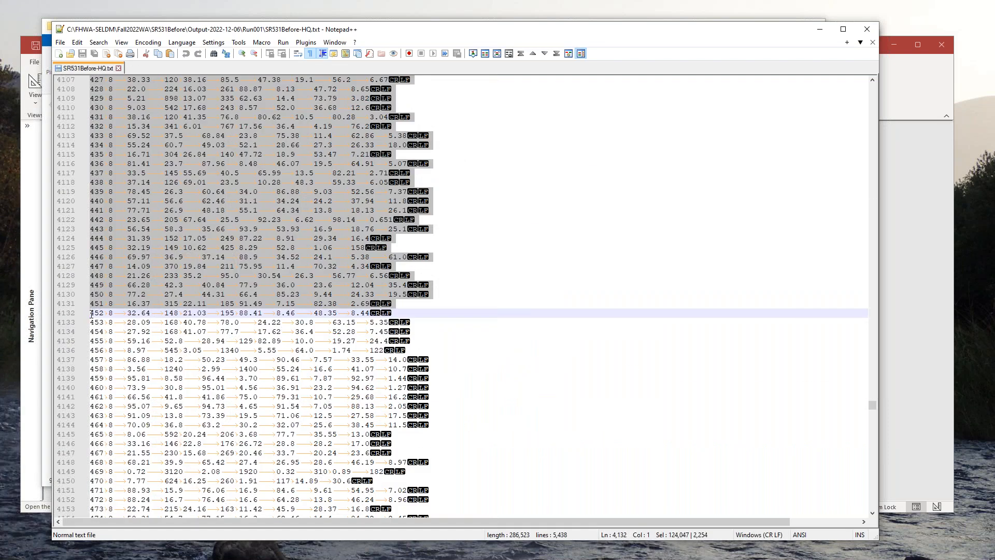
{"action": "key", "text": "shift+Page_Up"}
{"action": "key", "text": "shift+Page_Up"}
{"action": "key", "text": "shift+Page_Up"}
{"action": "key", "text": "shift+Page_Up"}
{"action": "key", "text": "shift+Page_Up"}
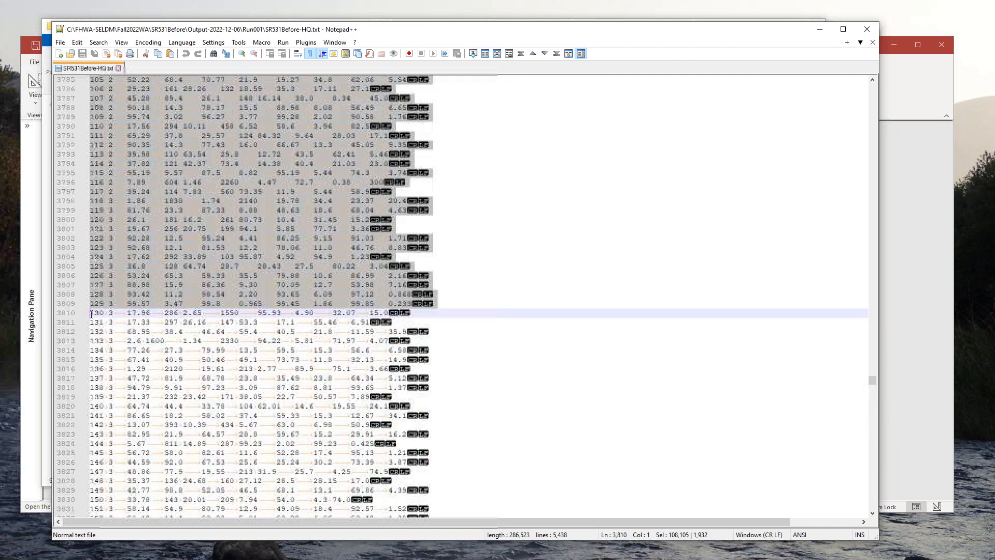
{"action": "key", "text": "shift+Page_Up"}
{"action": "key", "text": "shift+Page_Up"}
{"action": "key", "text": "shift+Page_Up"}
{"action": "key", "text": "shift+Page_Up"}
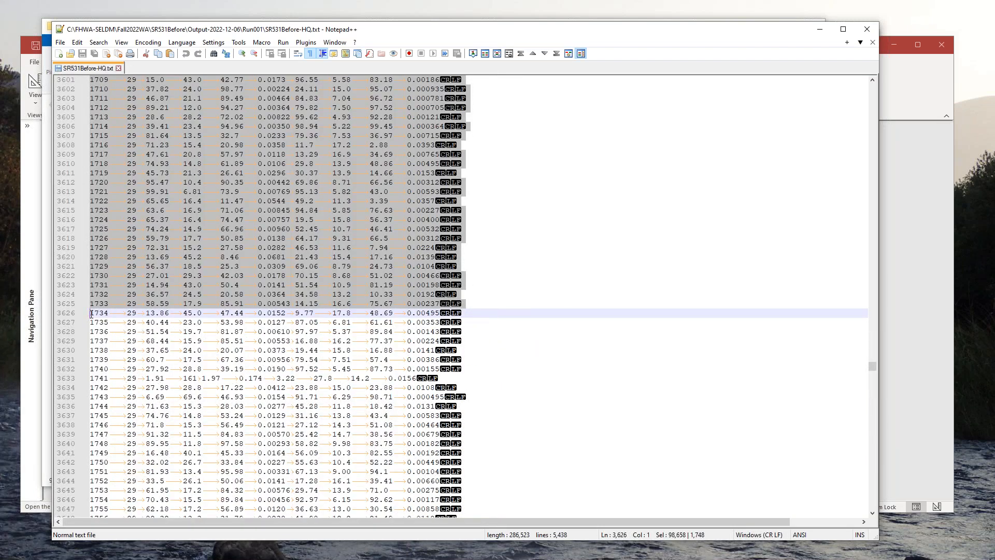
{"action": "key", "text": "shift+Down"}
{"action": "key", "text": "shift+Down"}
{"action": "key", "text": "shift+Down"}
{"action": "key", "text": "shift+Down"}
{"action": "key", "text": "shift+Down"}
{"action": "key", "text": "shift+Down"}
{"action": "key", "text": "shift+Down"}
{"action": "key", "text": "shift+Down"}
{"action": "key", "text": "shift+Down"}
{"action": "key", "text": "shift+Down"}
{"action": "key", "text": "shift+Down"}
{"action": "key", "text": "shift+Down"}
{"action": "key", "text": "shift+Down"}
{"action": "key", "text": "shift+Down"}
{"action": "key", "text": "shift+Down"}
{"action": "key", "text": "shift+Down"}
{"action": "key", "text": "shift+Down"}
{"action": "key", "text": "shift+Down"}
{"action": "key", "text": "shift+Down"}
{"action": "key", "text": "shift+Down"}
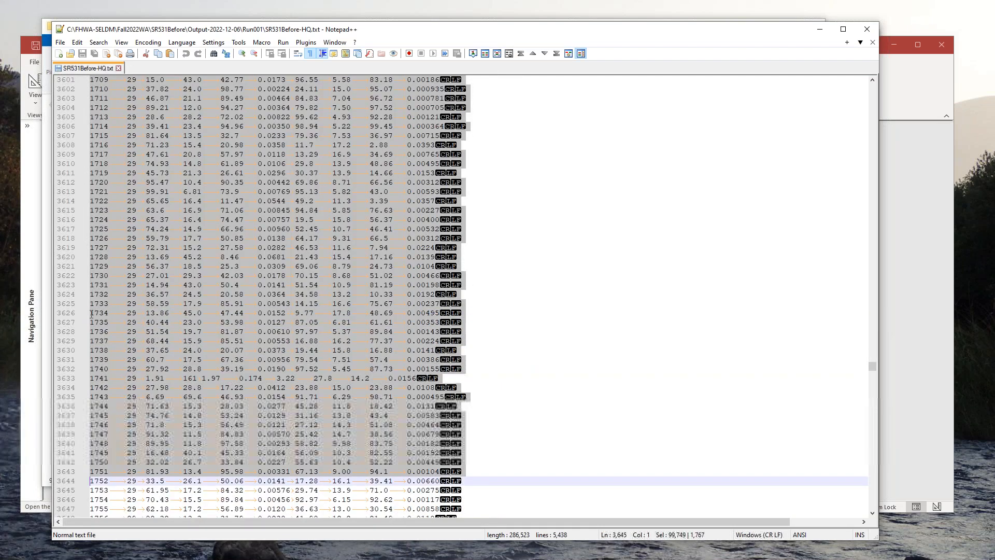
{"action": "key", "text": "shift+Up"}
{"action": "key", "text": "shift+Up"}
{"action": "key", "text": "shift+Up"}
{"action": "key", "text": "shift+Up"}
{"action": "key", "text": "shift+Up"}
{"action": "key", "text": "shift+Up"}
{"action": "key", "text": "shift+Up"}
{"action": "key", "text": "shift+Up"}
{"action": "key", "text": "shift+Up"}
{"action": "key", "text": "shift+Up"}
{"action": "key", "text": "shift+Up"}
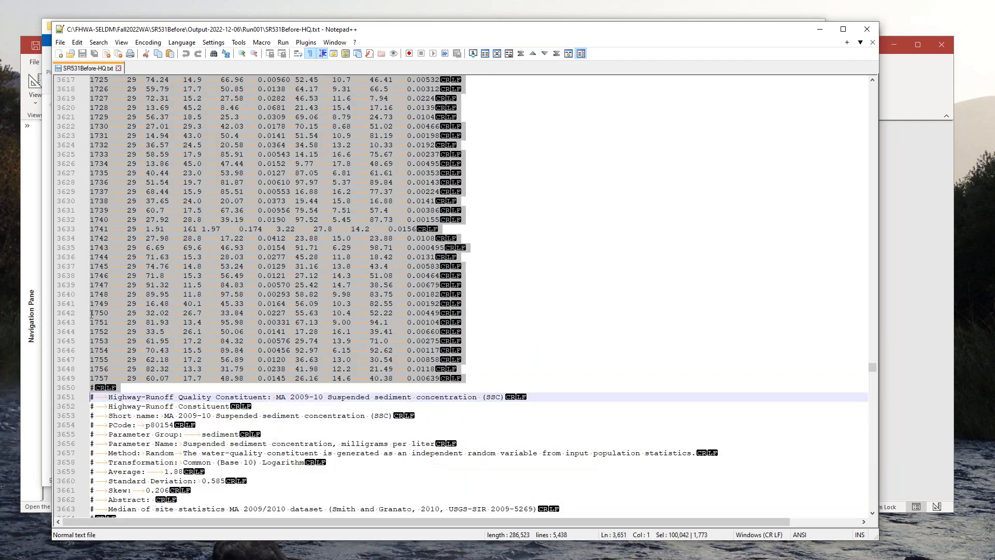
{"action": "key", "text": "shift+Up"}
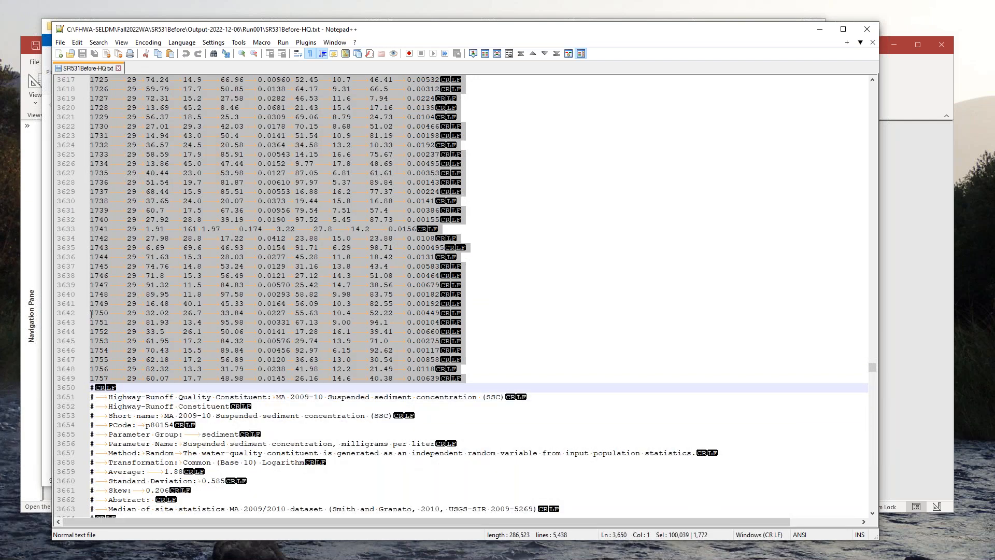
{"action": "key", "text": "shift+Left"}
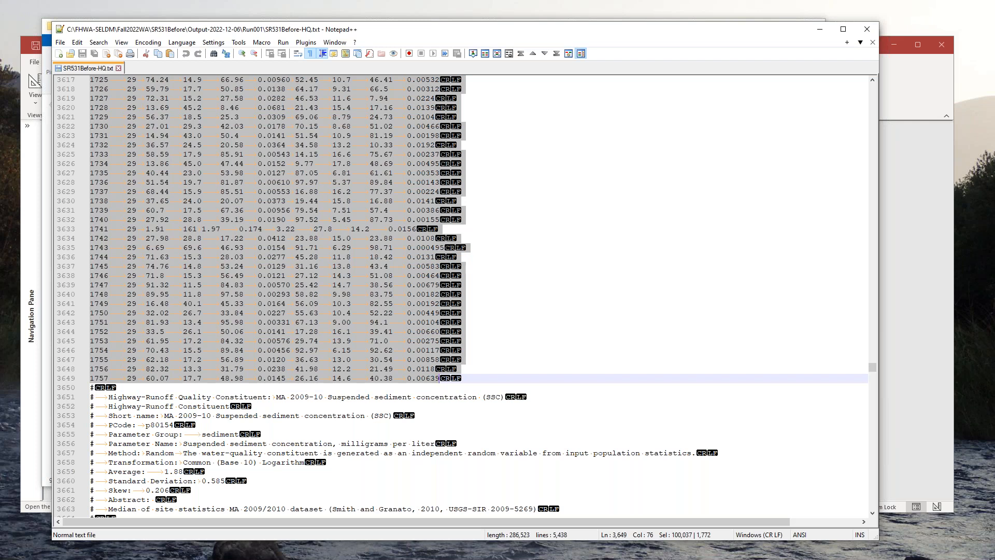
Switch to the WaterQualitySandbox.xlsx workbook in Excel and paste the copied copper output into Sheet7 from cell O17.
{"action": "key", "text": "alt+Tab"}
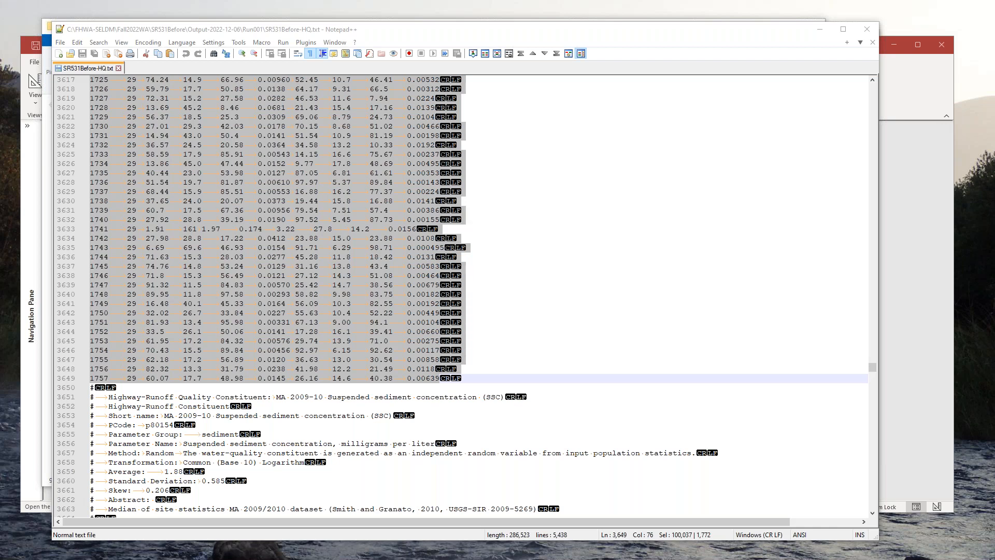
{"action": "left_click_drag", "start_coordinate": [0, 54], "coordinate": [636, 17]}
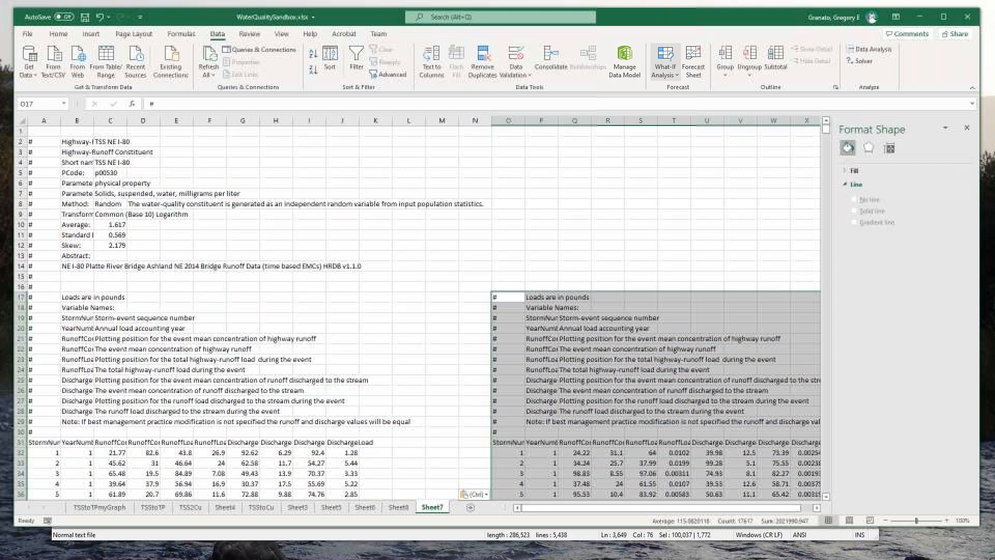
{"action": "left_click_drag", "start_coordinate": [635, 509], "coordinate": [570, 520]}
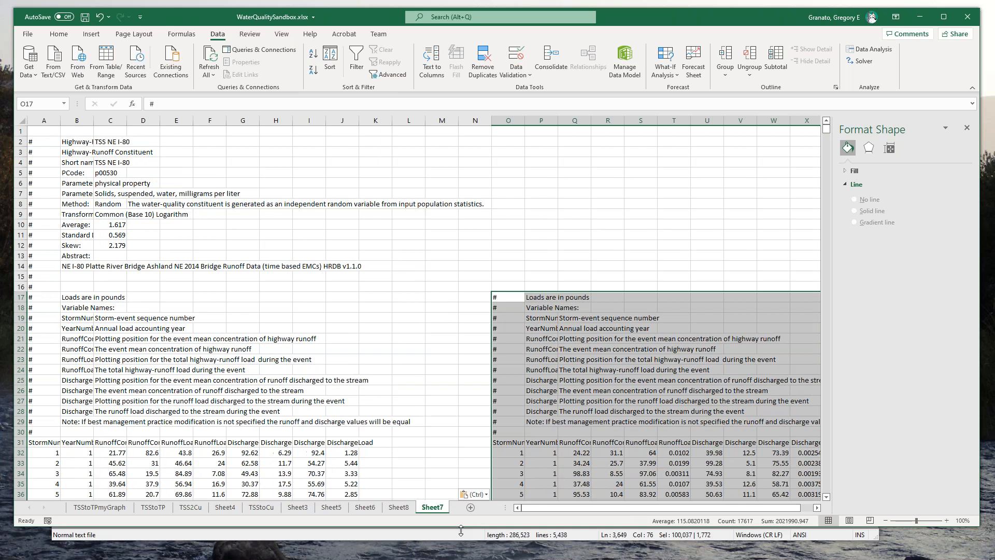
Add a data series named SELDM simulated to the scatter chart on Sheet6.
{"action": "left_click", "coordinate": [398, 508]}
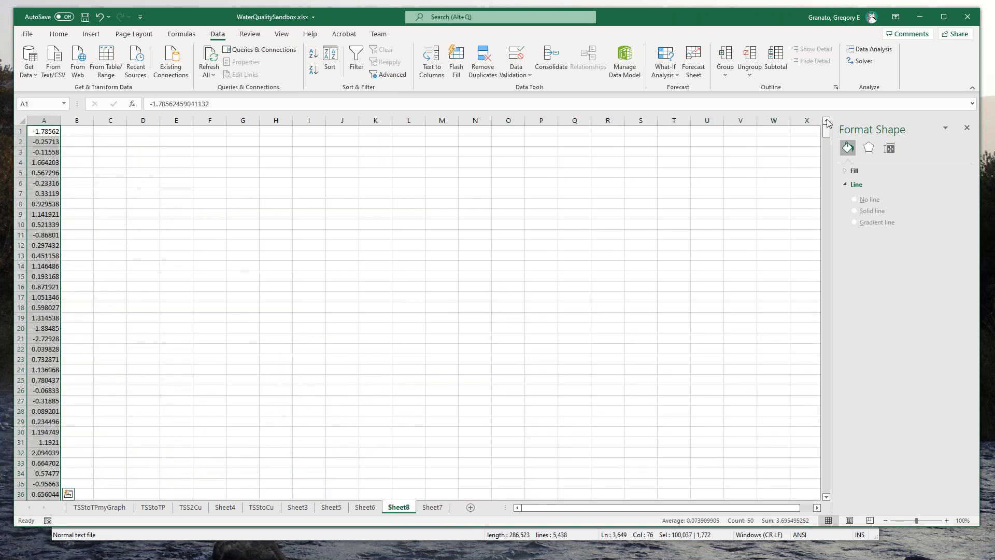
{"action": "left_click", "coordinate": [363, 508]}
{"action": "scroll", "coordinate": [741, 518], "scroll_direction": "right", "scroll_amount": 6}
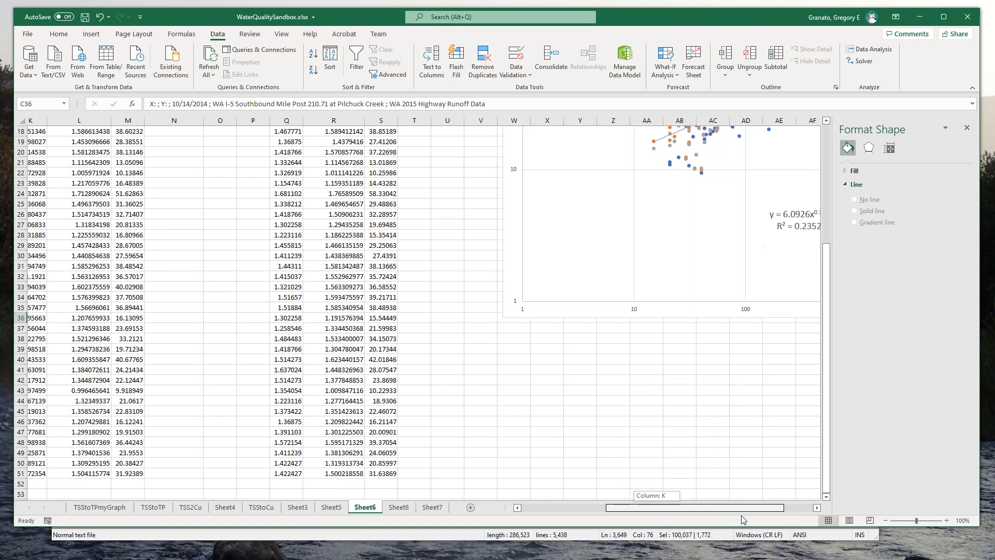
{"action": "left_click_drag", "start_coordinate": [828, 307], "coordinate": [812, 184]}
{"action": "right_click", "coordinate": [522, 401]}
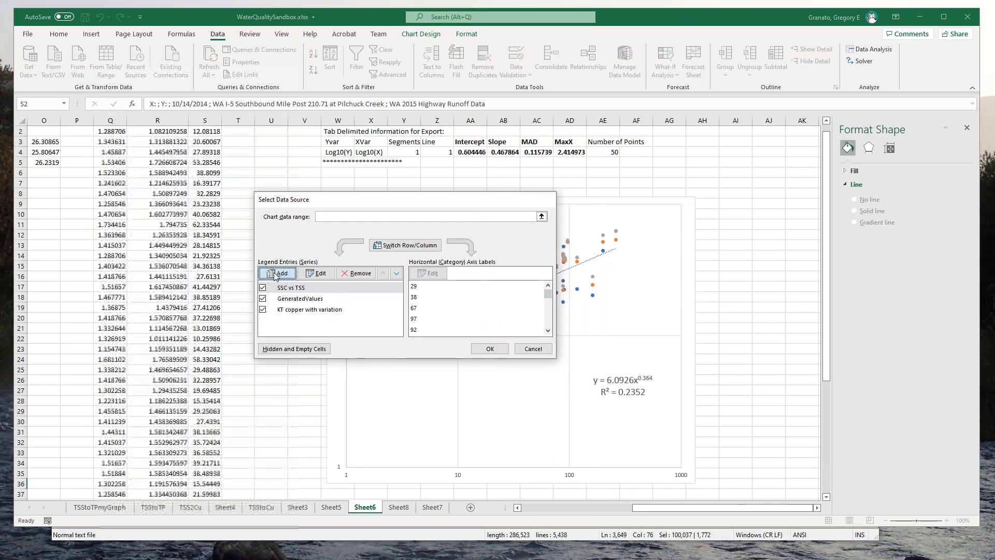
{"action": "left_click", "coordinate": [276, 274]}
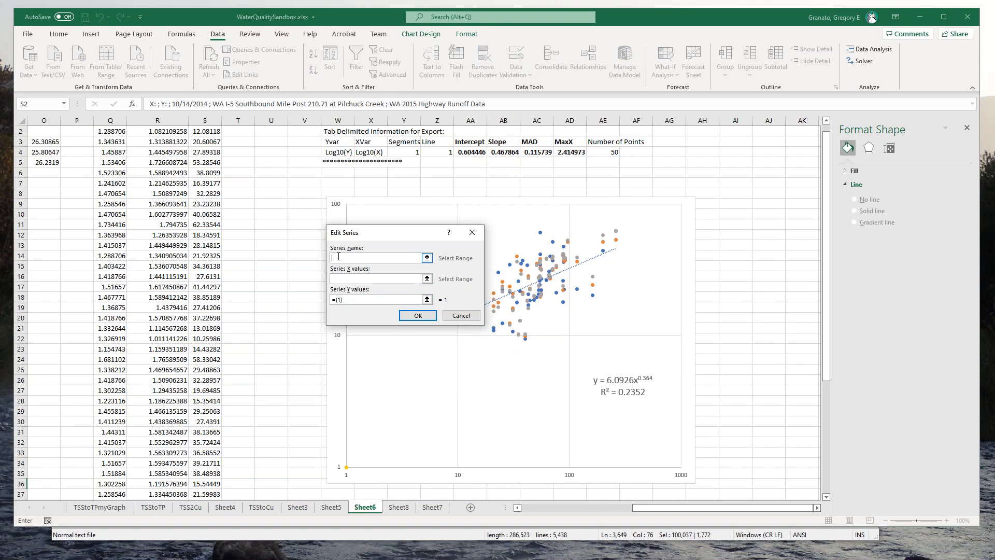
{"action": "type", "text": "SE DM"}
{"action": "type", "text": "simulated"}
Set the new series' X values to the simulated TSS runoff concentrations in Sheet7, range D32:D1788.
{"action": "left_click", "coordinate": [427, 278]}
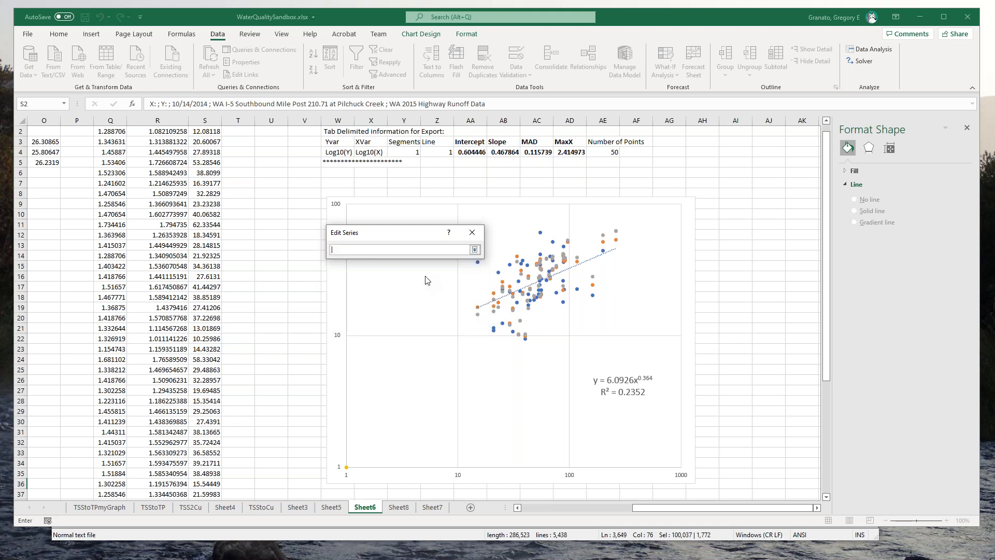
{"action": "left_click", "coordinate": [409, 508]}
{"action": "left_click", "coordinate": [433, 507]}
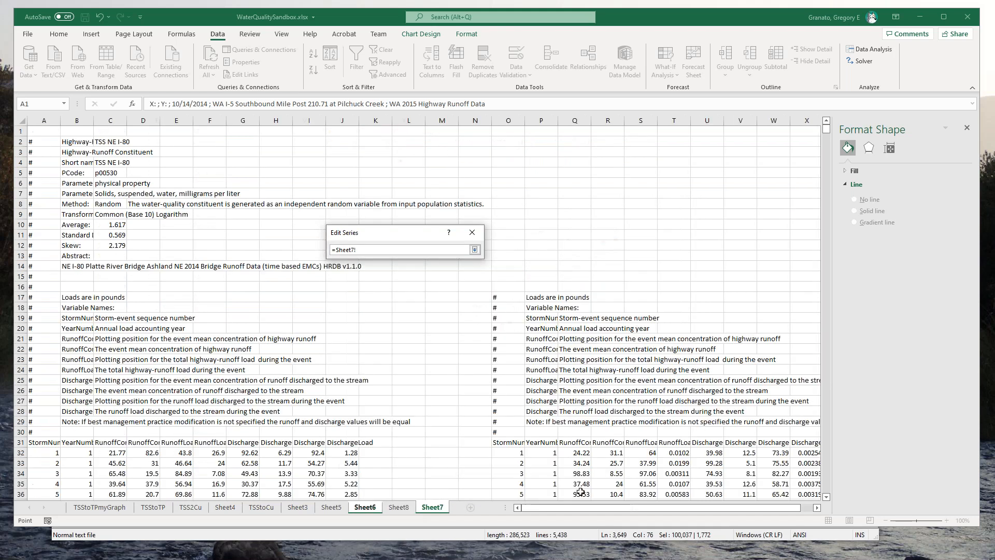
{"action": "left_click", "coordinate": [147, 453]}
{"action": "key", "text": "End"}
{"action": "key", "text": "shift+Down"}
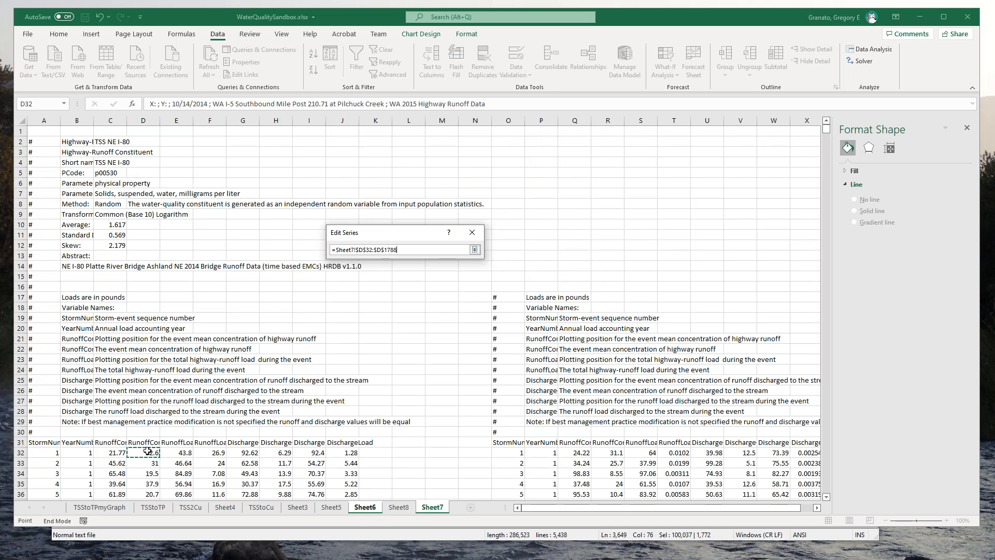
{"action": "left_click", "coordinate": [475, 250]}
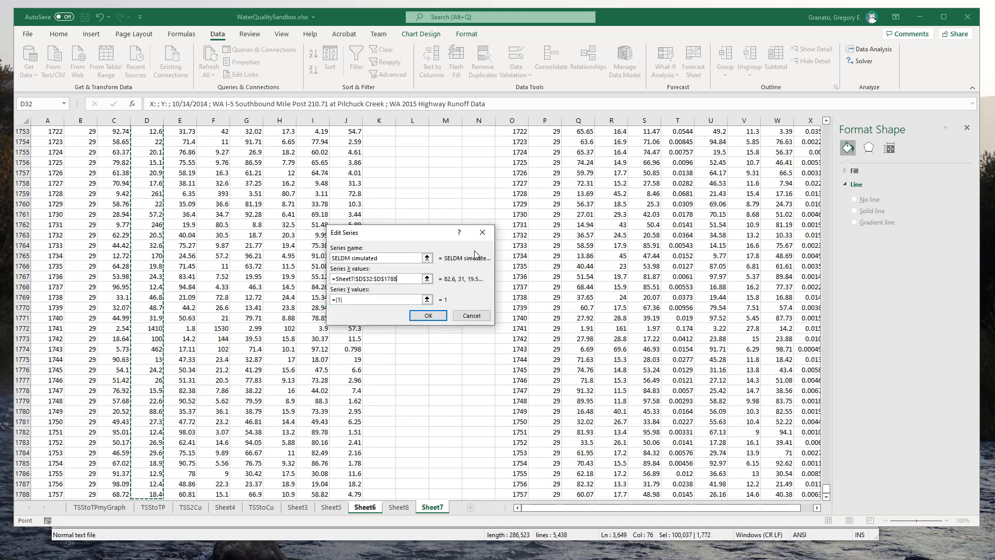
Set the series' Y values to the copper runoff concentrations in Sheet7, range R32:R1788, and apply the series to the chart.
{"action": "left_click", "coordinate": [427, 302]}
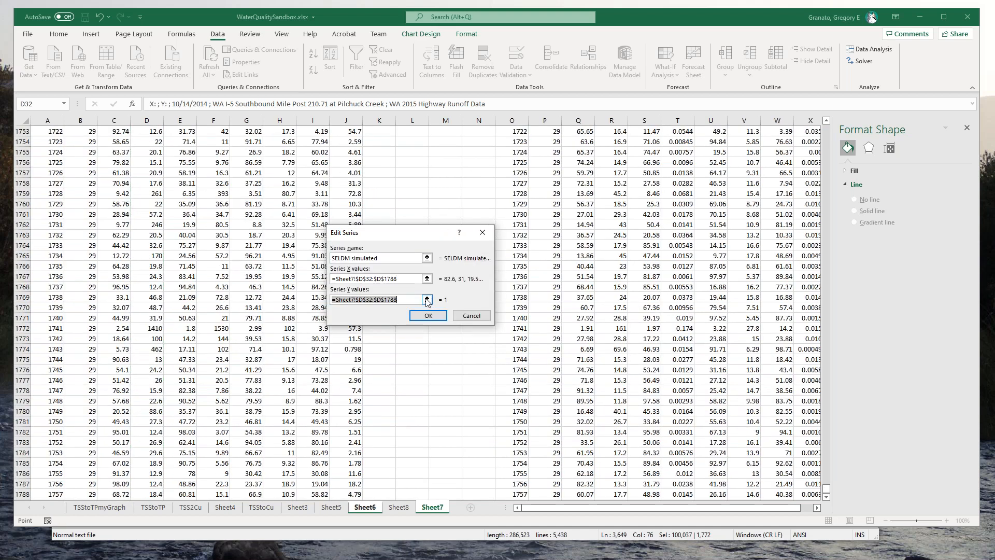
{"action": "left_click_drag", "start_coordinate": [828, 137], "coordinate": [827, 132]}
{"action": "left_click", "coordinate": [612, 370]}
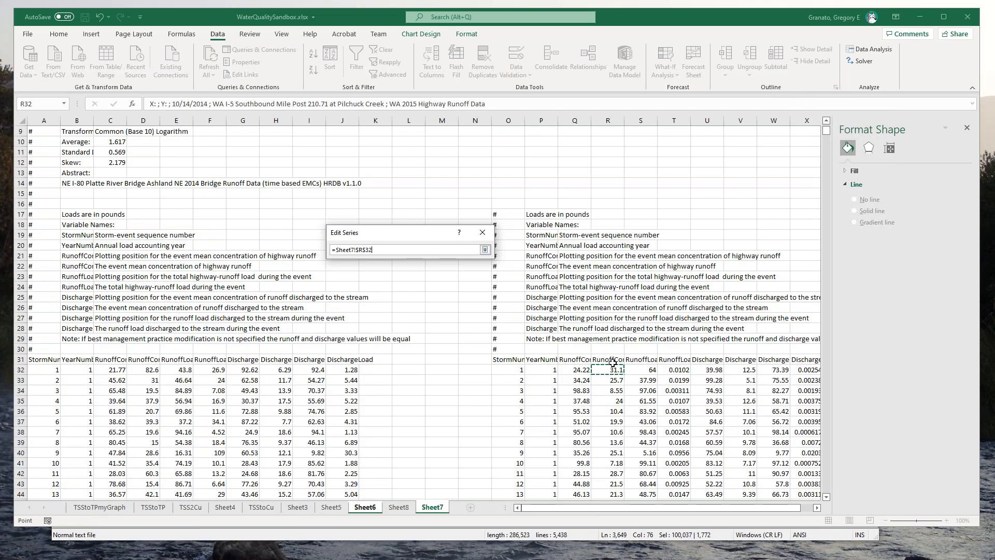
{"action": "key", "text": "ctrl+shift+Down"}
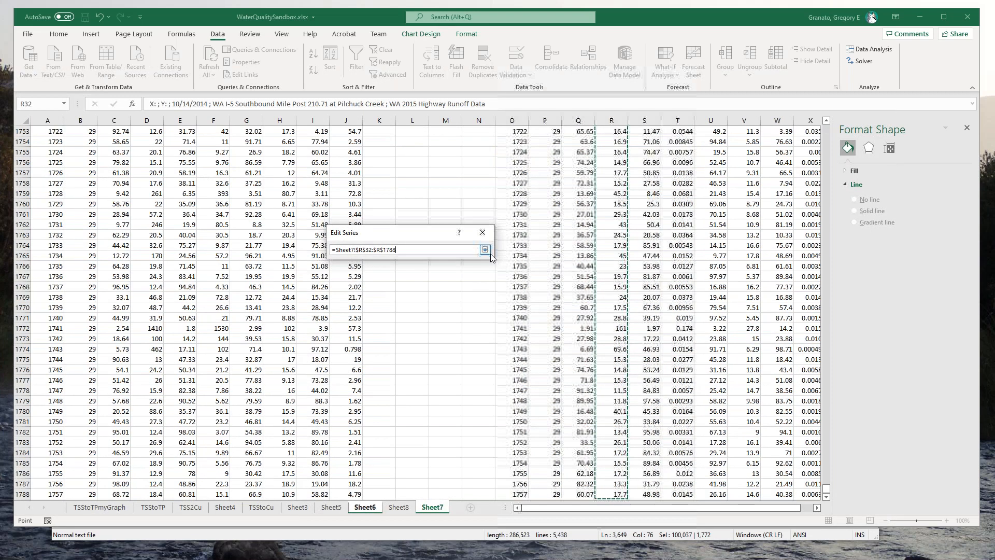
{"action": "left_click", "coordinate": [485, 250]}
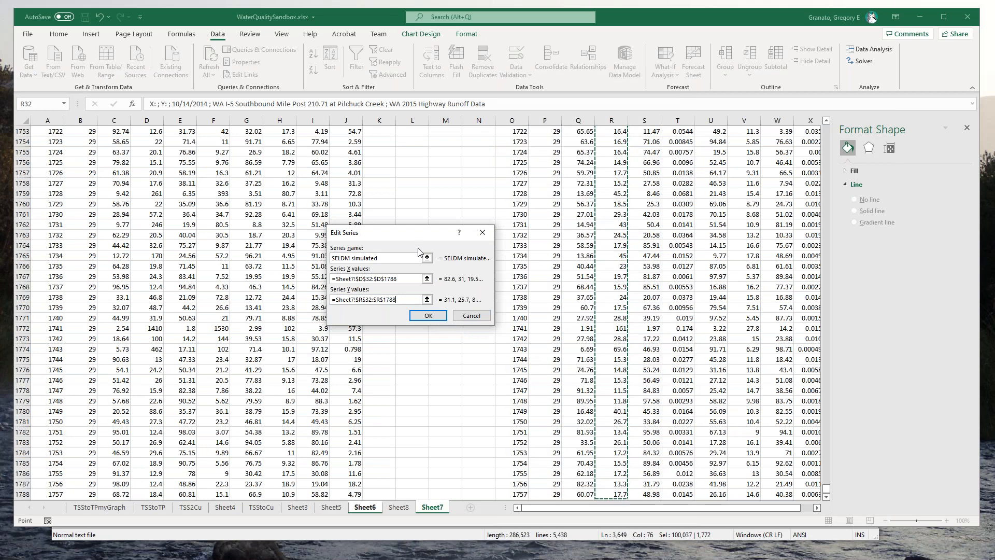
{"action": "left_click", "coordinate": [429, 316]}
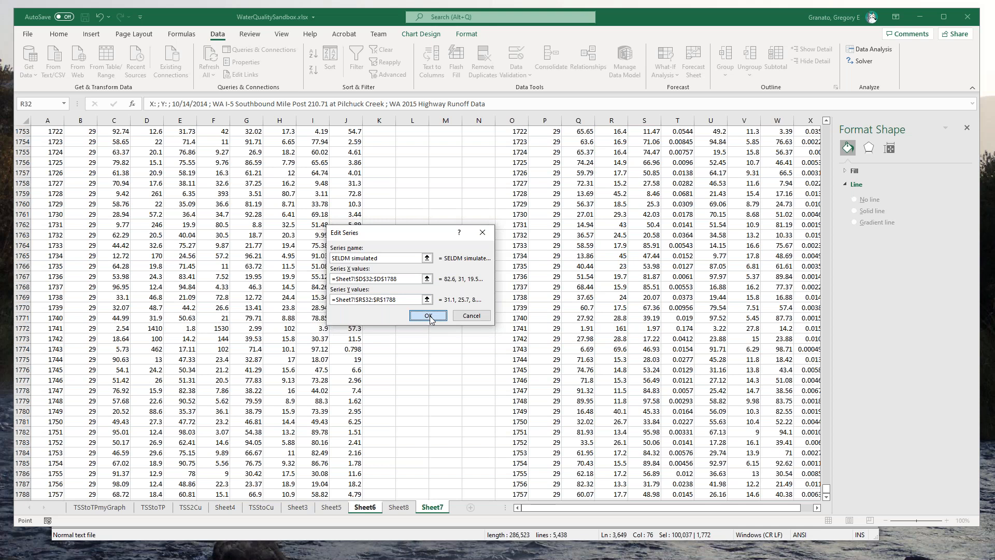
{"action": "left_click", "coordinate": [487, 349]}
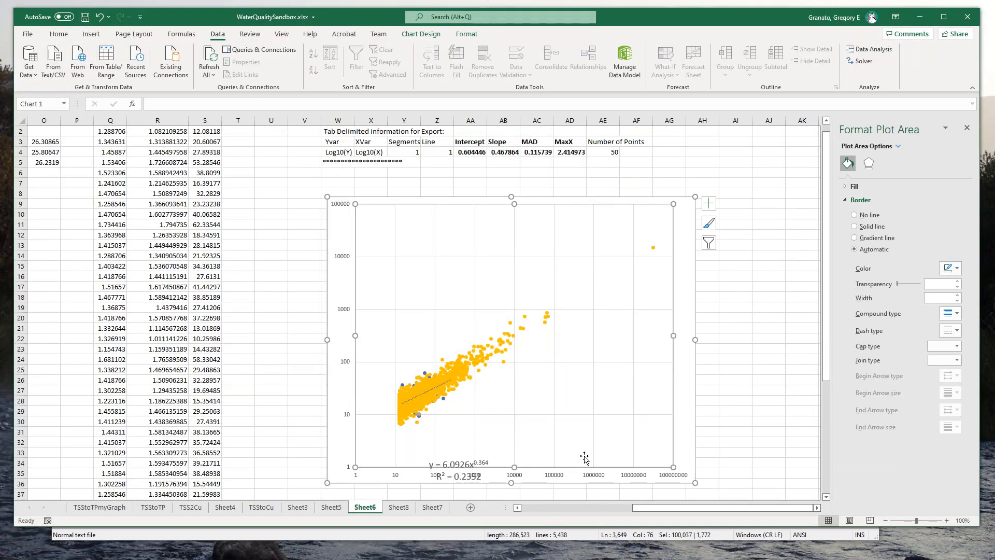
Place the trendline equation clear of the plotted points and move the chart to a new sheet named DataAndSumulated.
{"action": "left_click_drag", "start_coordinate": [456, 464], "coordinate": [624, 366]}
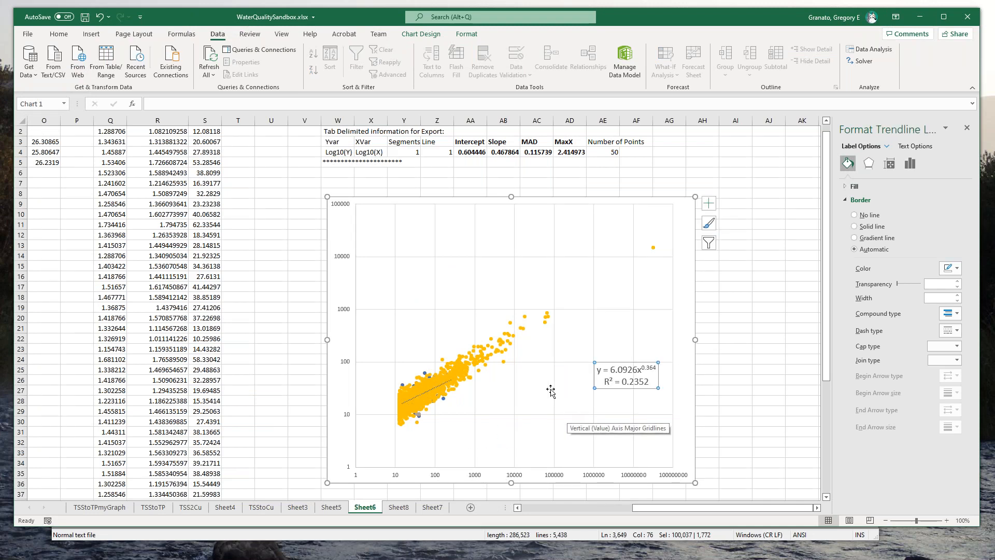
{"action": "mouse_move", "coordinate": [452, 378]}
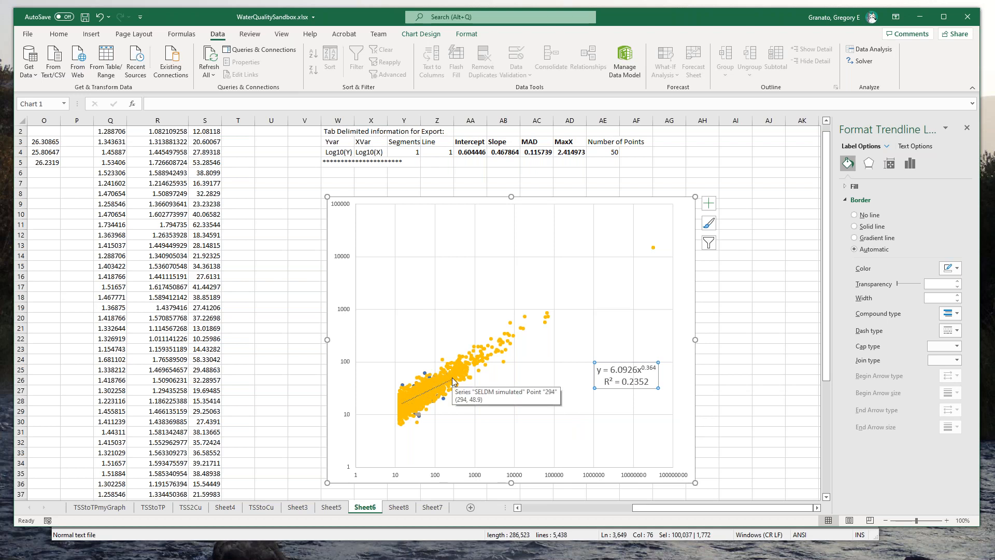
{"action": "right_click", "coordinate": [685, 449]}
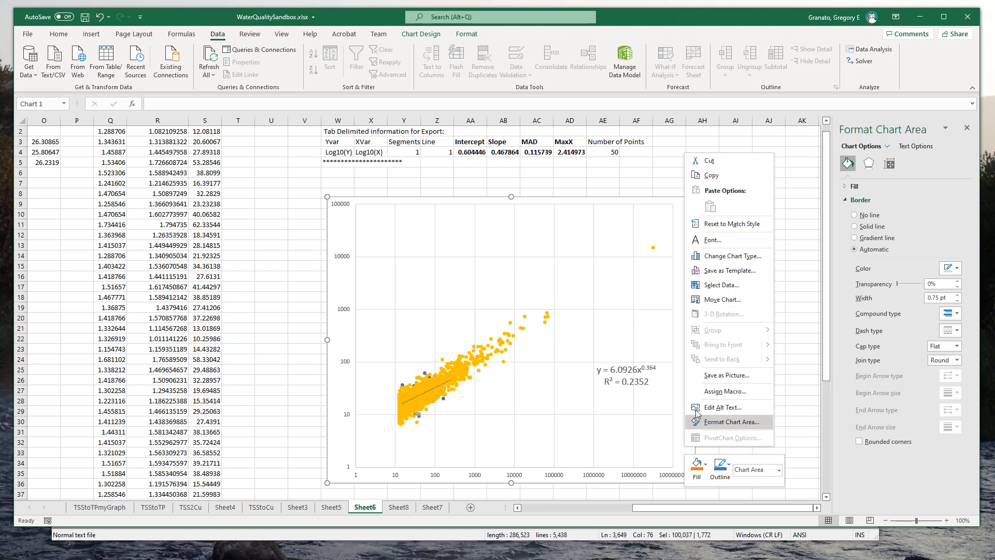
{"action": "left_click", "coordinate": [708, 300]}
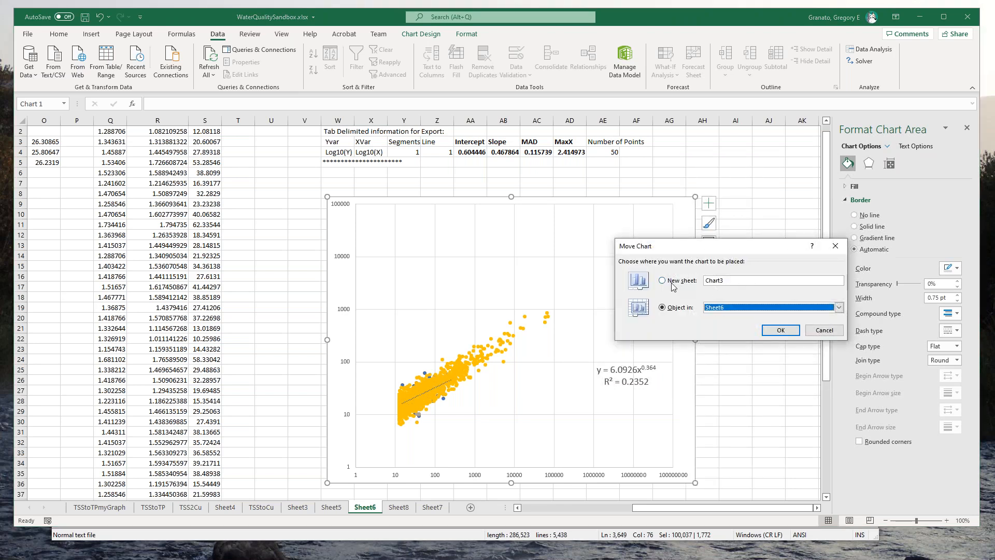
{"action": "left_click", "coordinate": [662, 280]}
{"action": "double_click", "coordinate": [707, 283]}
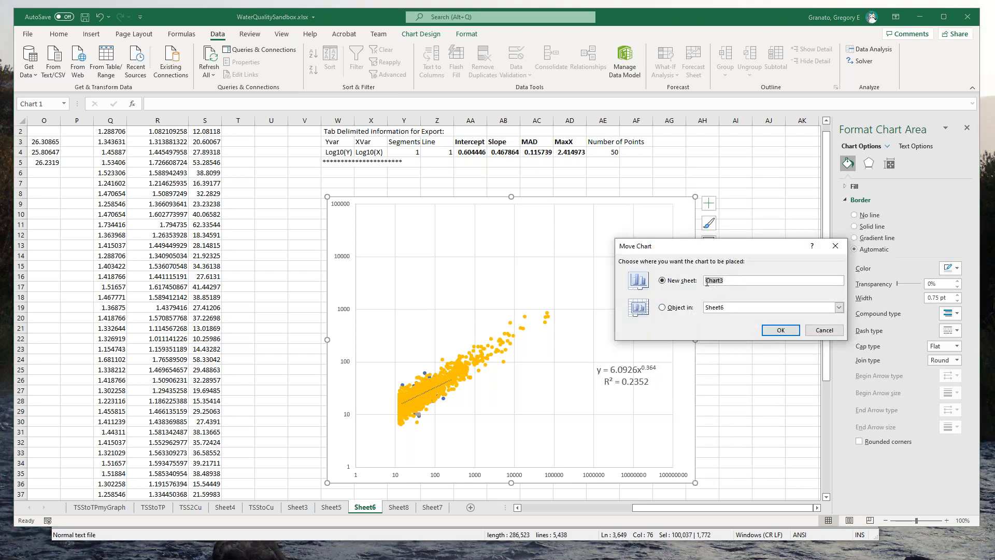
{"action": "type", "text": "DataAndSumulated"}
{"action": "left_click", "coordinate": [786, 332]}
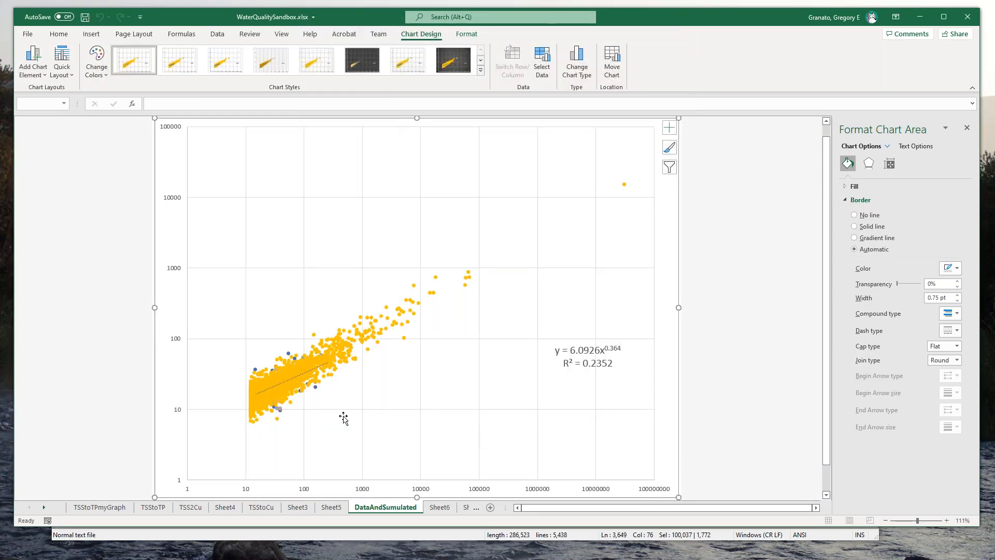
Reorder the chart's data series so SELDM simulated comes first, and inspect the extreme outlying simulated point.
{"action": "right_click", "coordinate": [387, 333]}
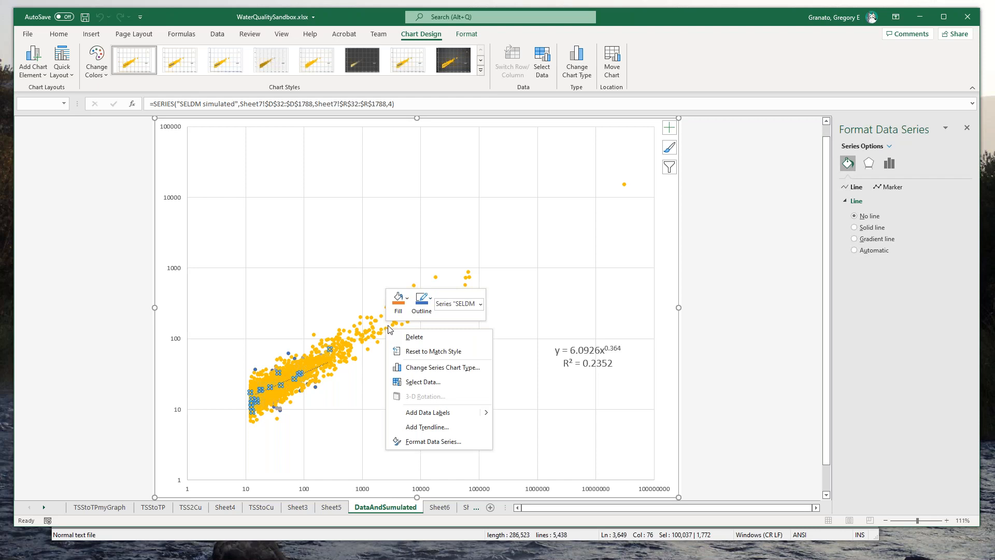
{"action": "left_click", "coordinate": [410, 382]}
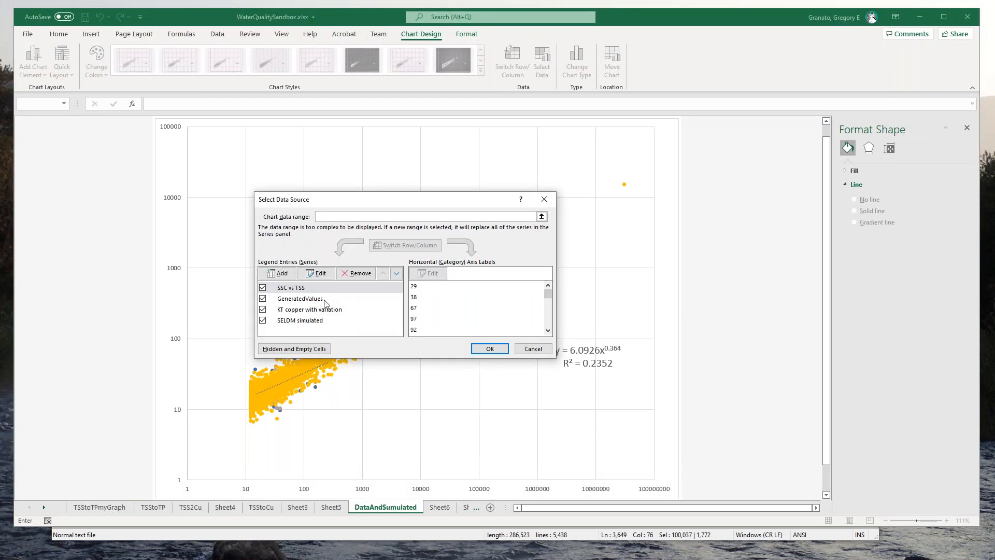
{"action": "left_click", "coordinate": [311, 322]}
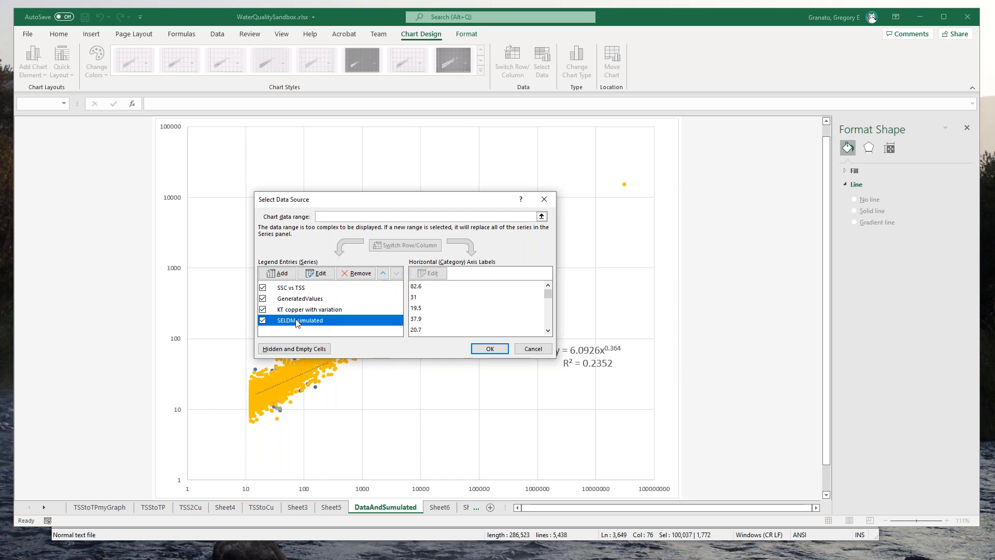
{"action": "left_click", "coordinate": [383, 274]}
{"action": "left_click", "coordinate": [382, 274]}
{"action": "left_click", "coordinate": [383, 274]}
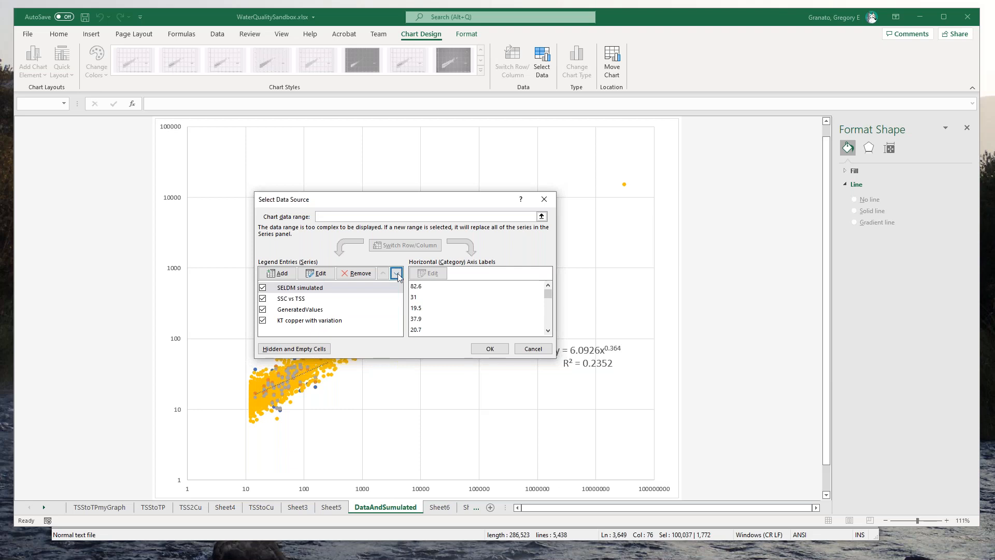
{"action": "left_click", "coordinate": [489, 349]}
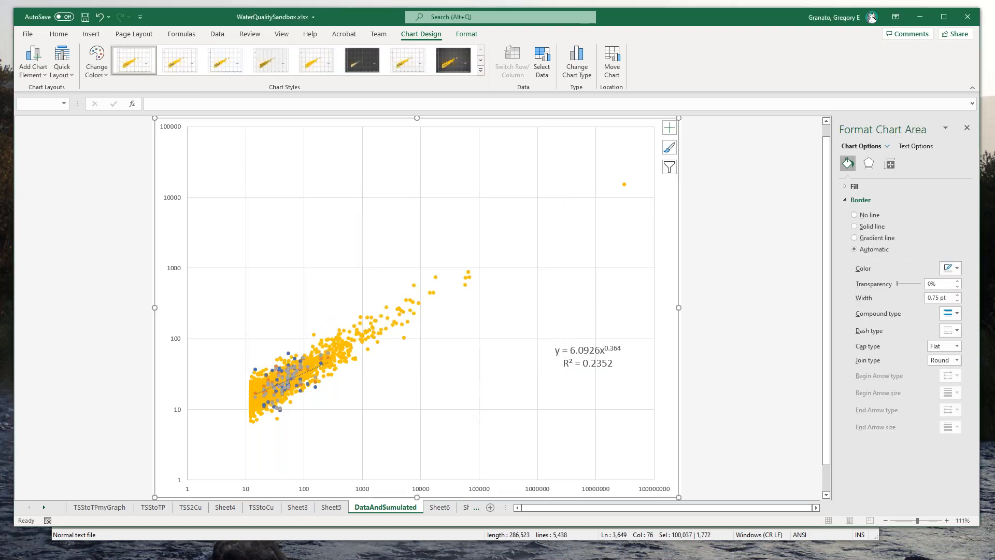
{"action": "left_click", "coordinate": [395, 362]}
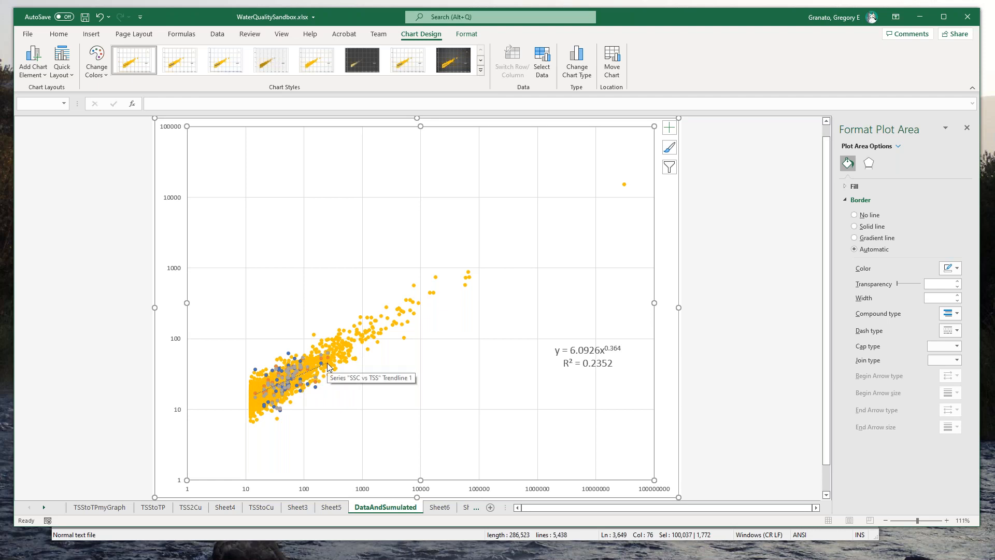
{"action": "mouse_move", "coordinate": [625, 187]}
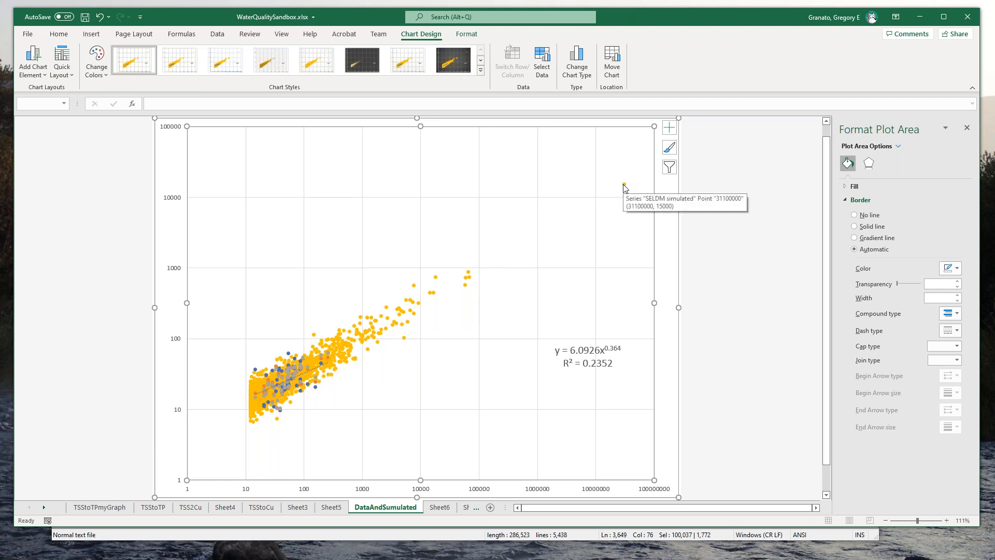